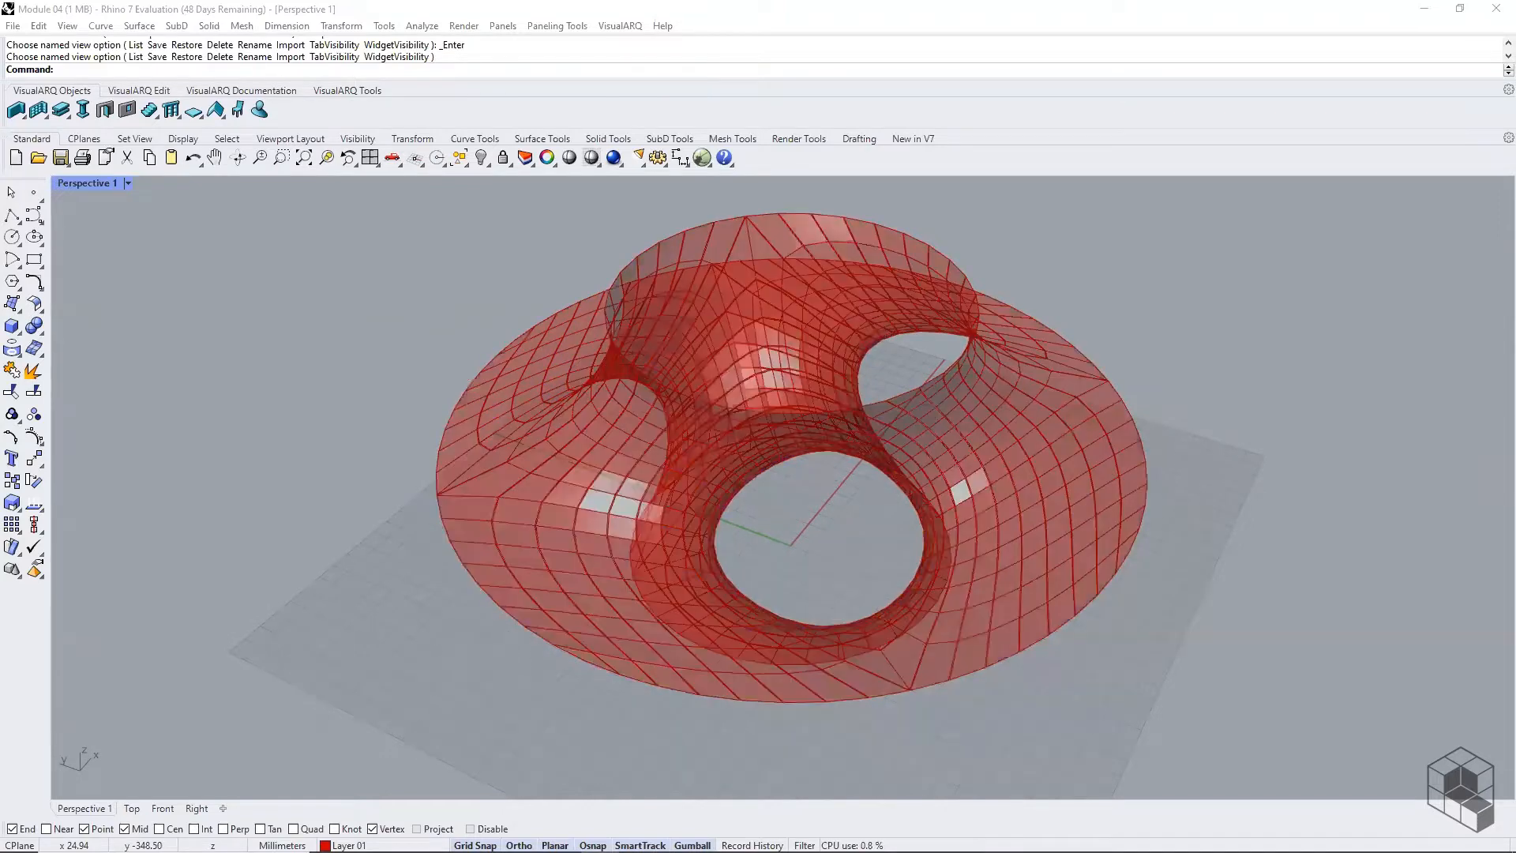
Switch to File Explorer and open the definition Module 04 - Chapter 03 - Mesh Strip Offset Part 01 from the module 04 folder.
{"action": "scroll", "coordinate": [1023, 579], "scroll_direction": "up", "scroll_amount": 6}
{"action": "scroll", "coordinate": [1023, 580], "scroll_direction": "up", "scroll_amount": 2}
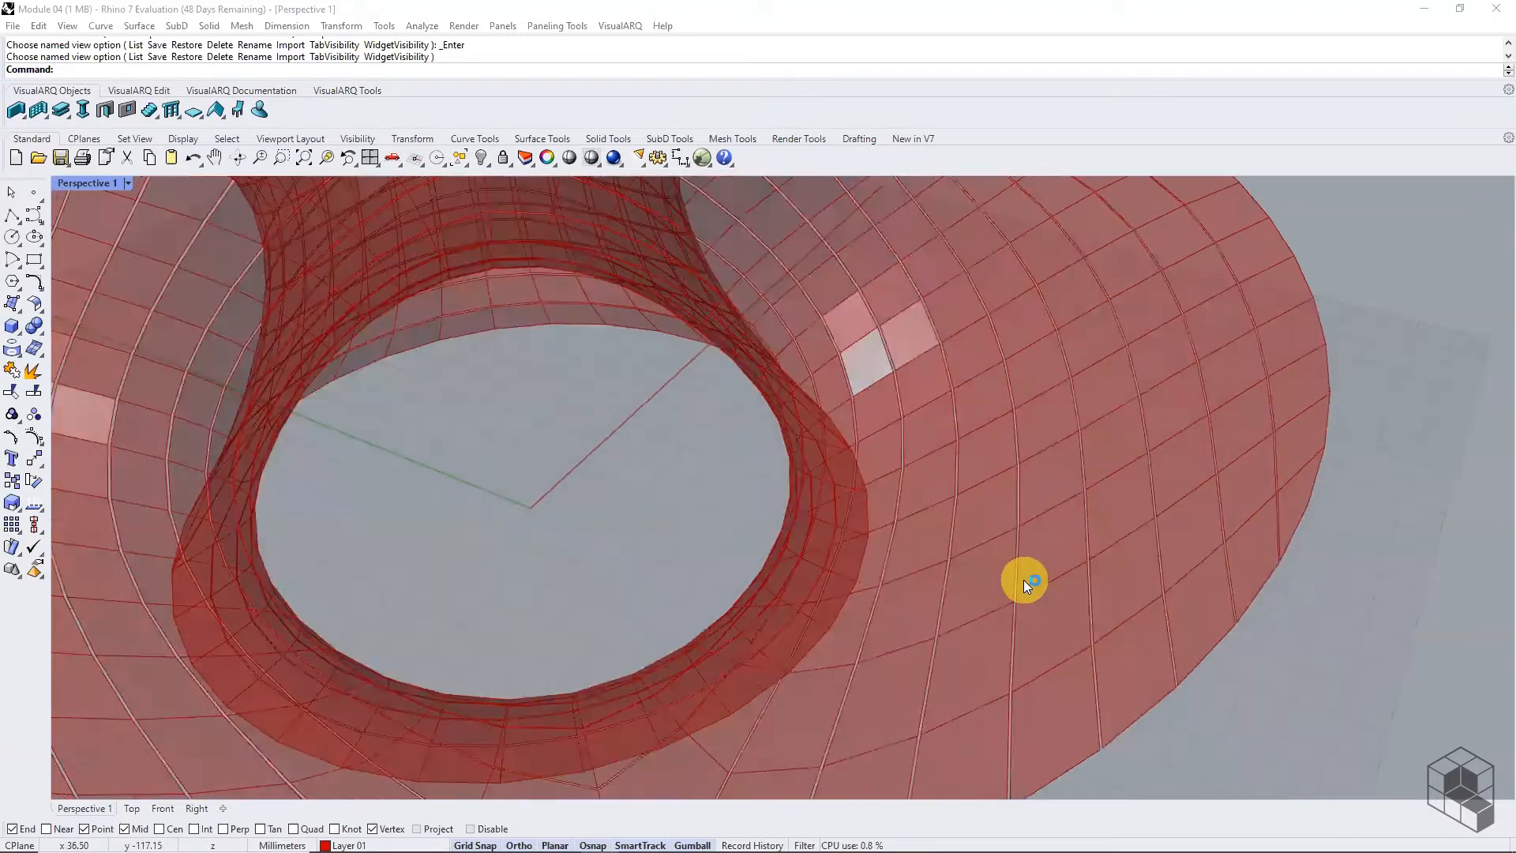
{"action": "scroll", "coordinate": [1023, 579], "scroll_direction": "up", "scroll_amount": 2}
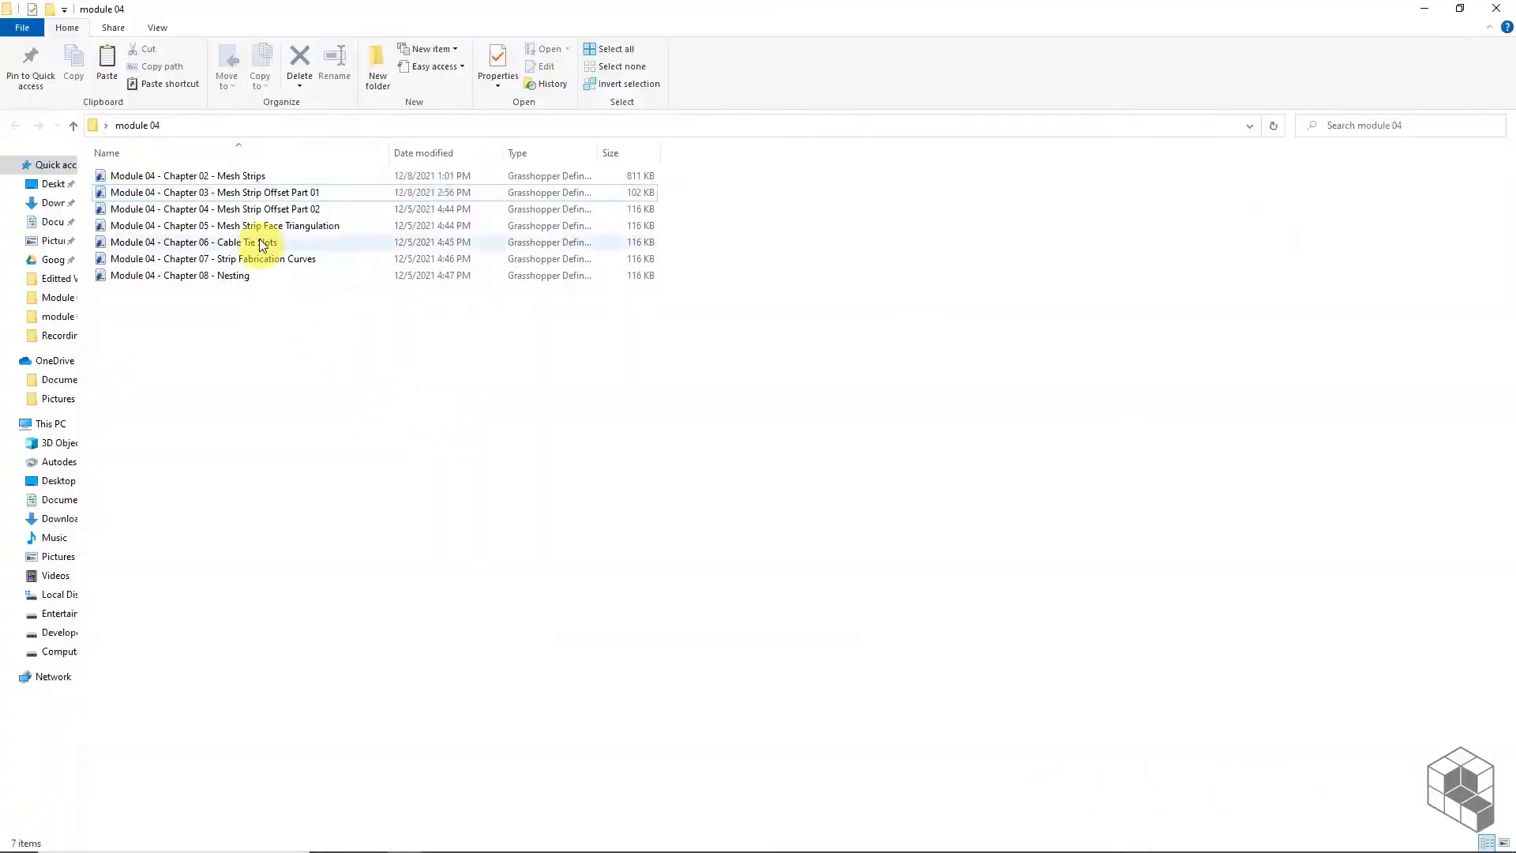
{"action": "left_click", "coordinate": [265, 192]}
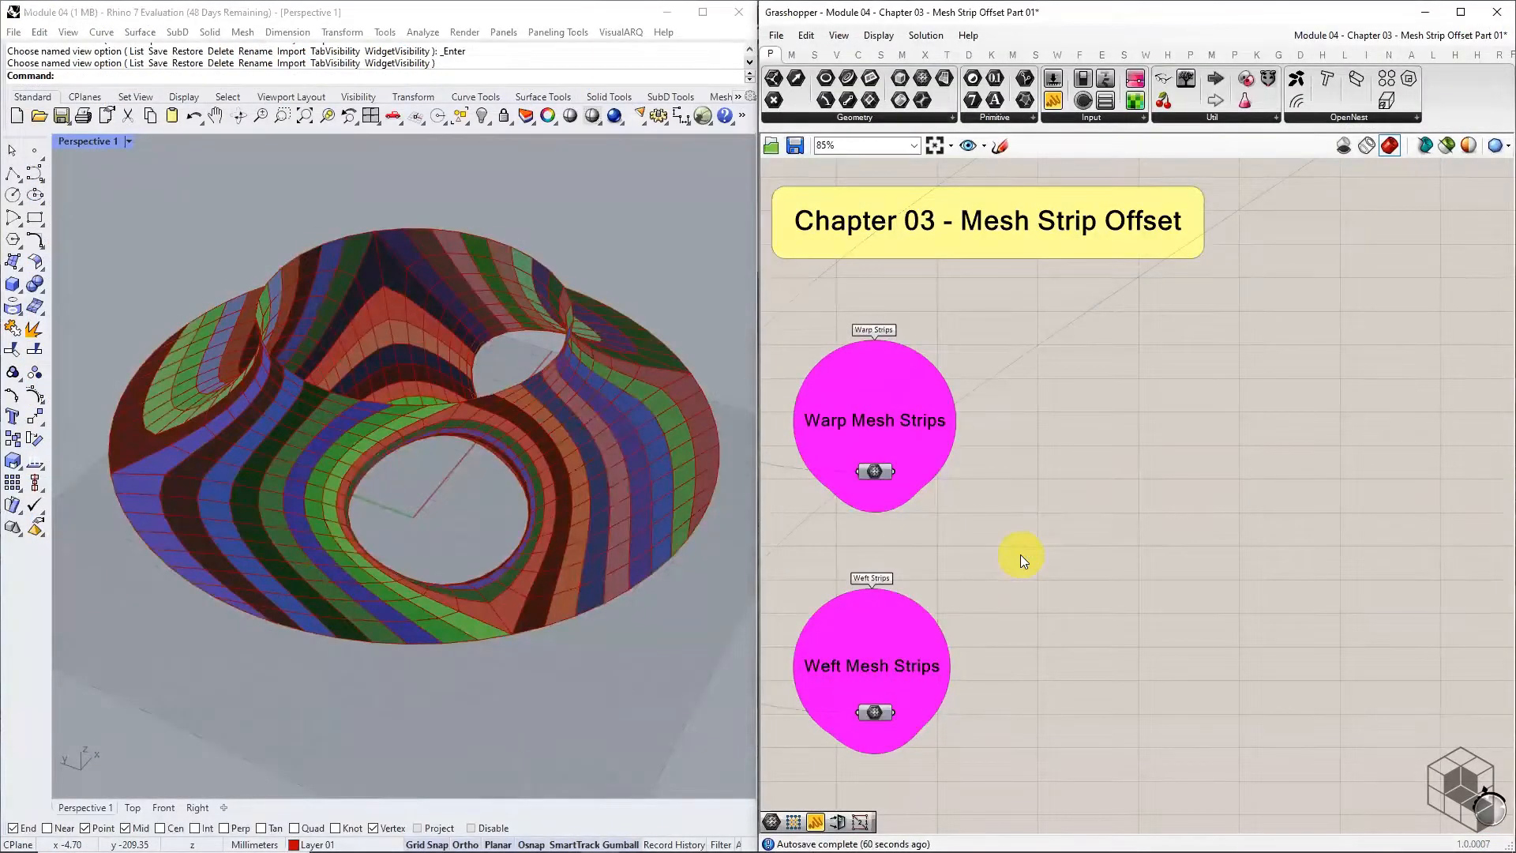
Turn off the preview of the component that colours the warp strips in the Chapter 02 part of the definition.
{"action": "right_click_drag", "start_coordinate": [598, 598], "coordinate": [598, 588]}
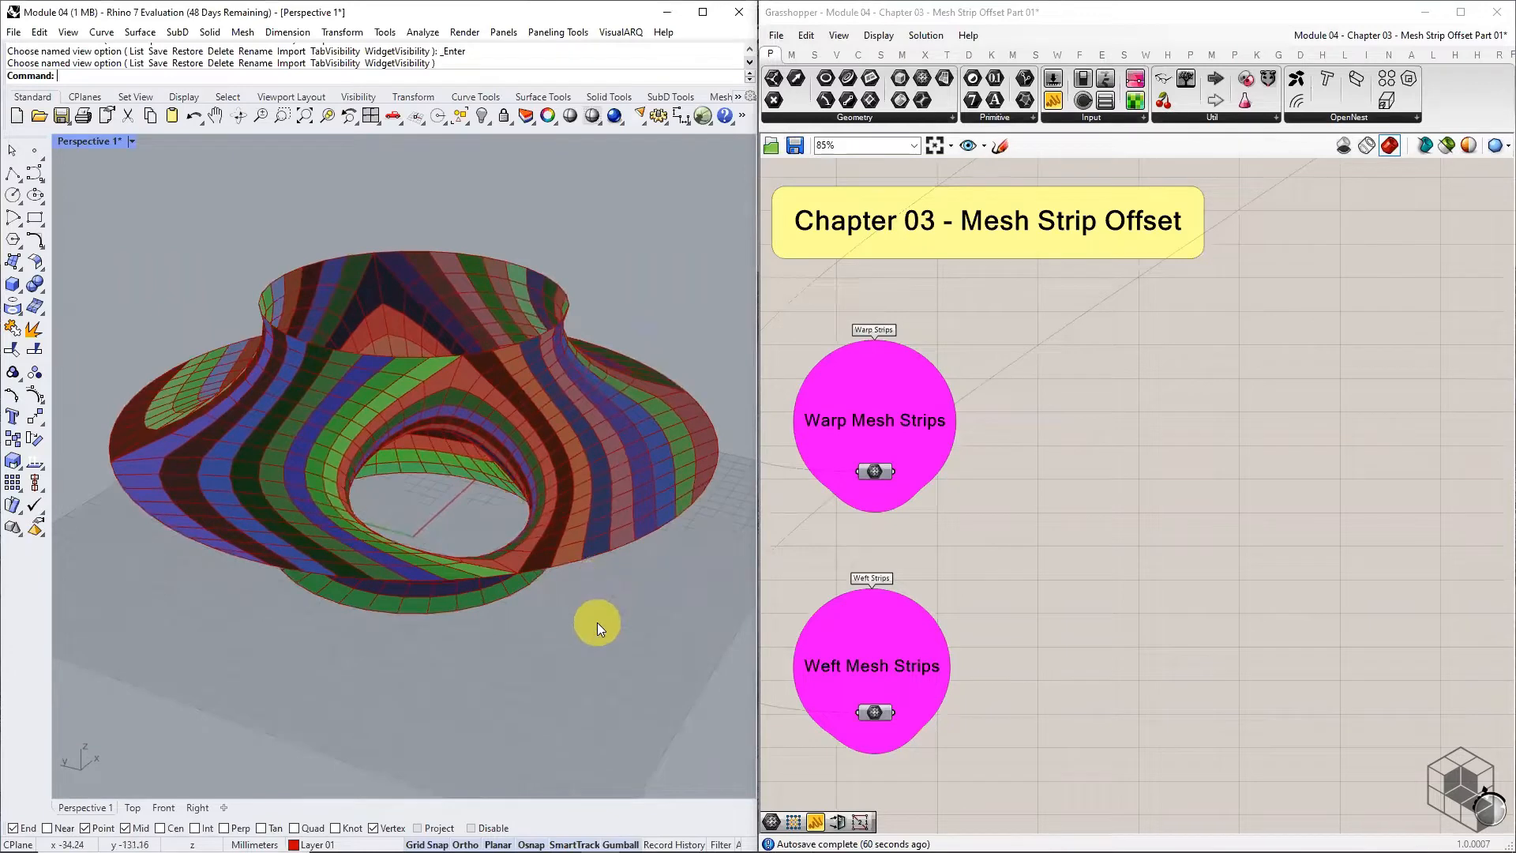
{"action": "scroll", "coordinate": [597, 622], "scroll_direction": "up", "scroll_amount": 2}
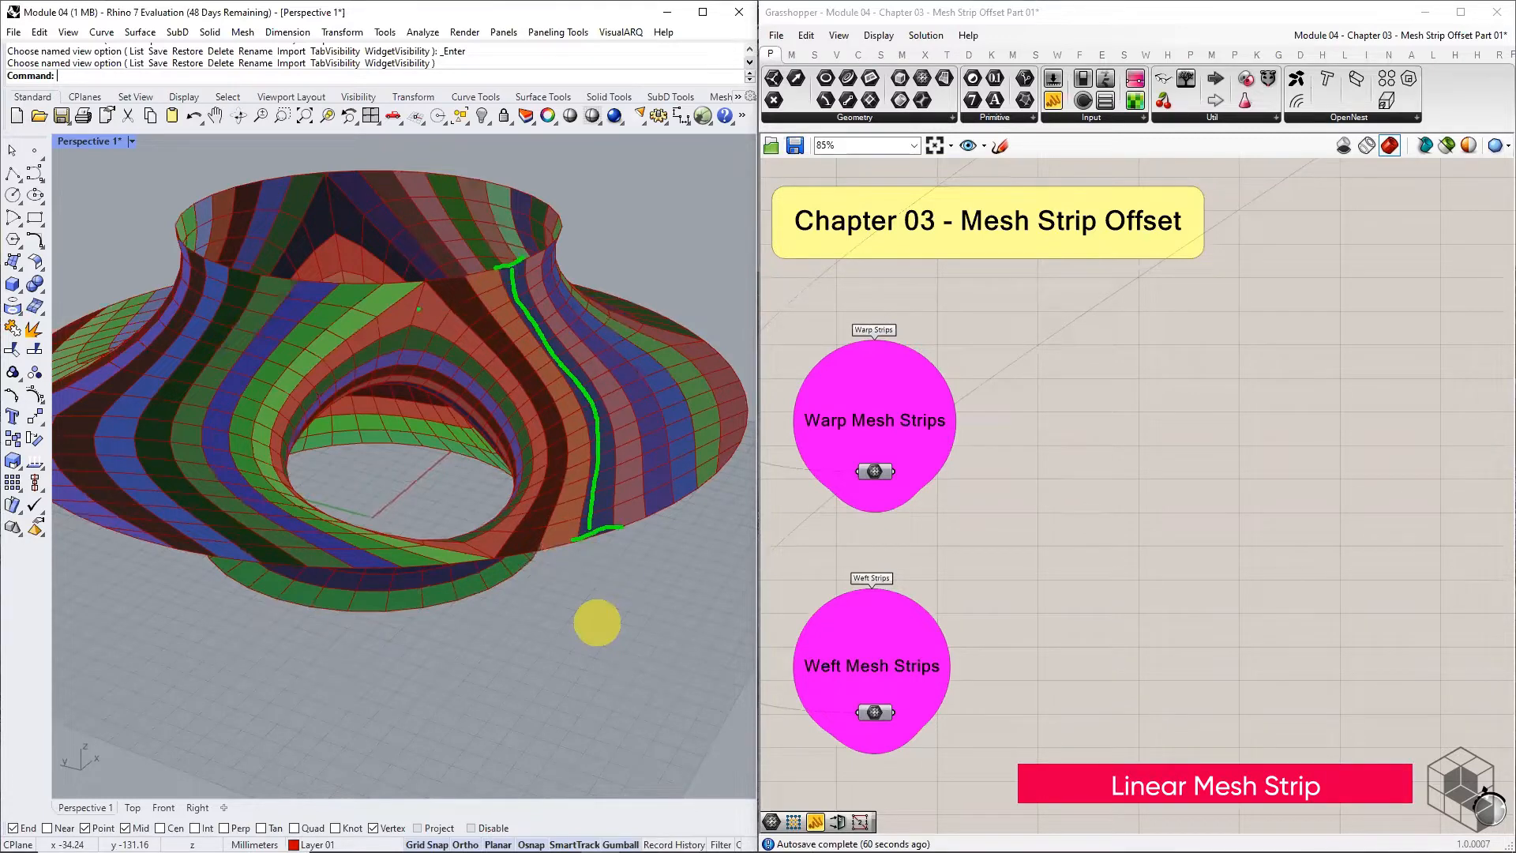
{"action": "right_click_drag", "start_coordinate": [440, 321], "coordinate": [383, 335]}
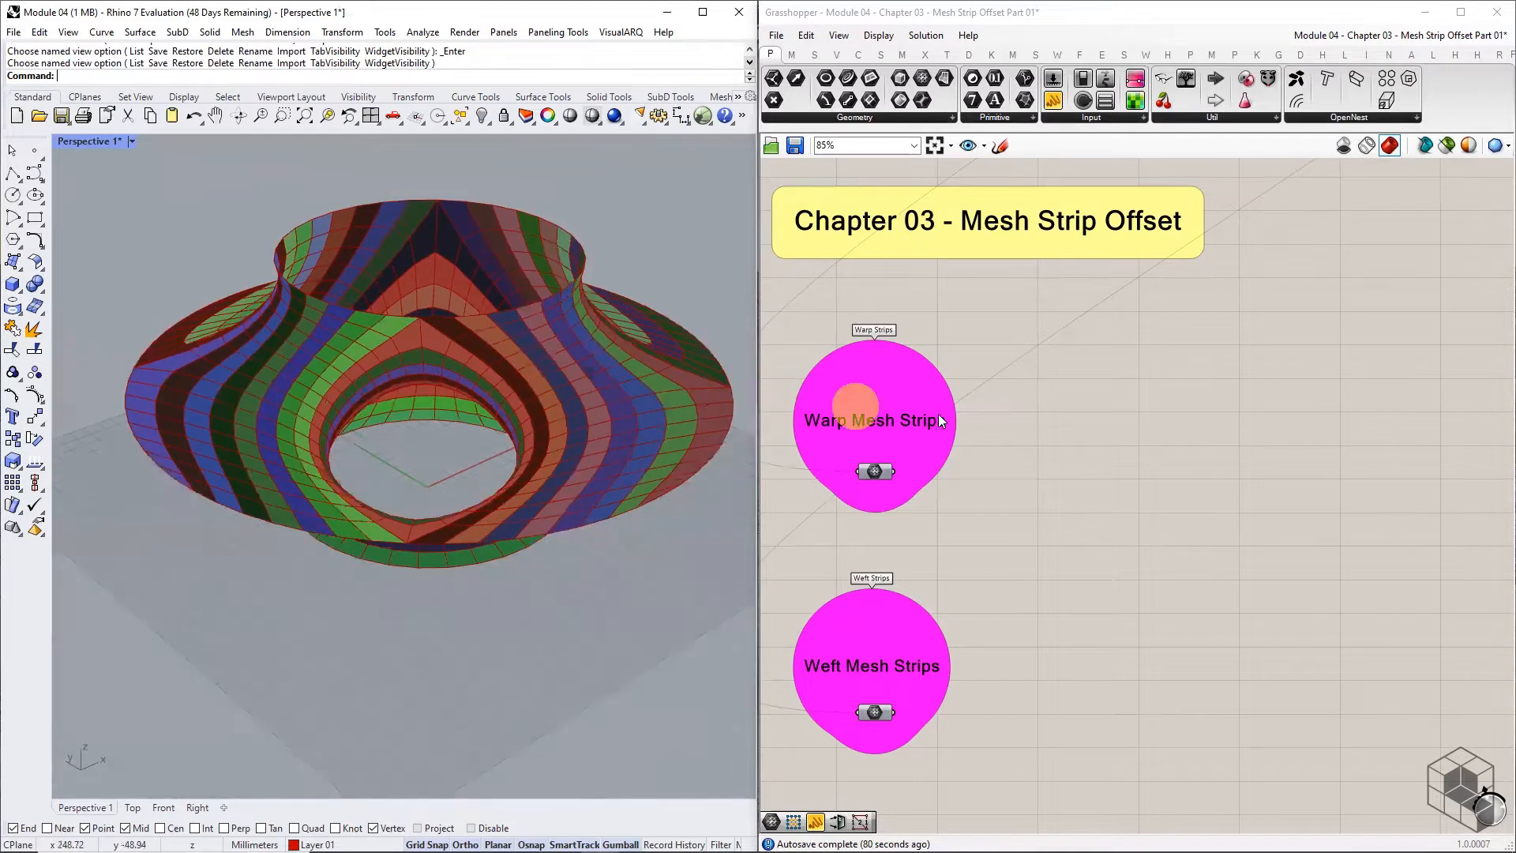
{"action": "scroll", "coordinate": [1066, 415], "scroll_direction": "down", "scroll_amount": 3}
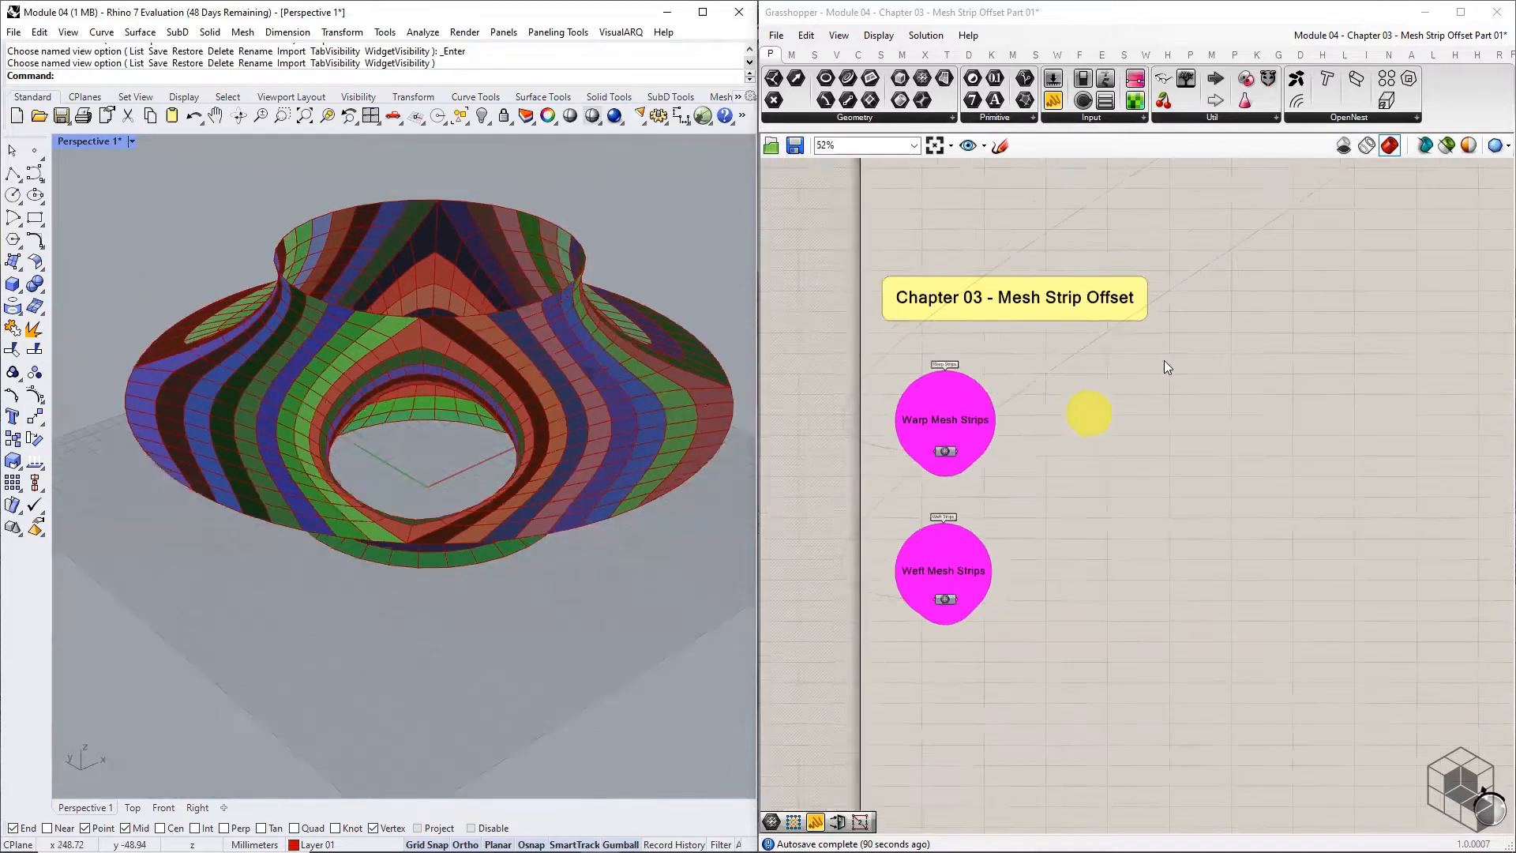
{"action": "right_click_drag", "start_coordinate": [1223, 314], "coordinate": [1116, 506]}
{"action": "right_click_drag", "start_coordinate": [1391, 297], "coordinate": [1124, 398]}
{"action": "right_click_drag", "start_coordinate": [1265, 247], "coordinate": [1206, 350]}
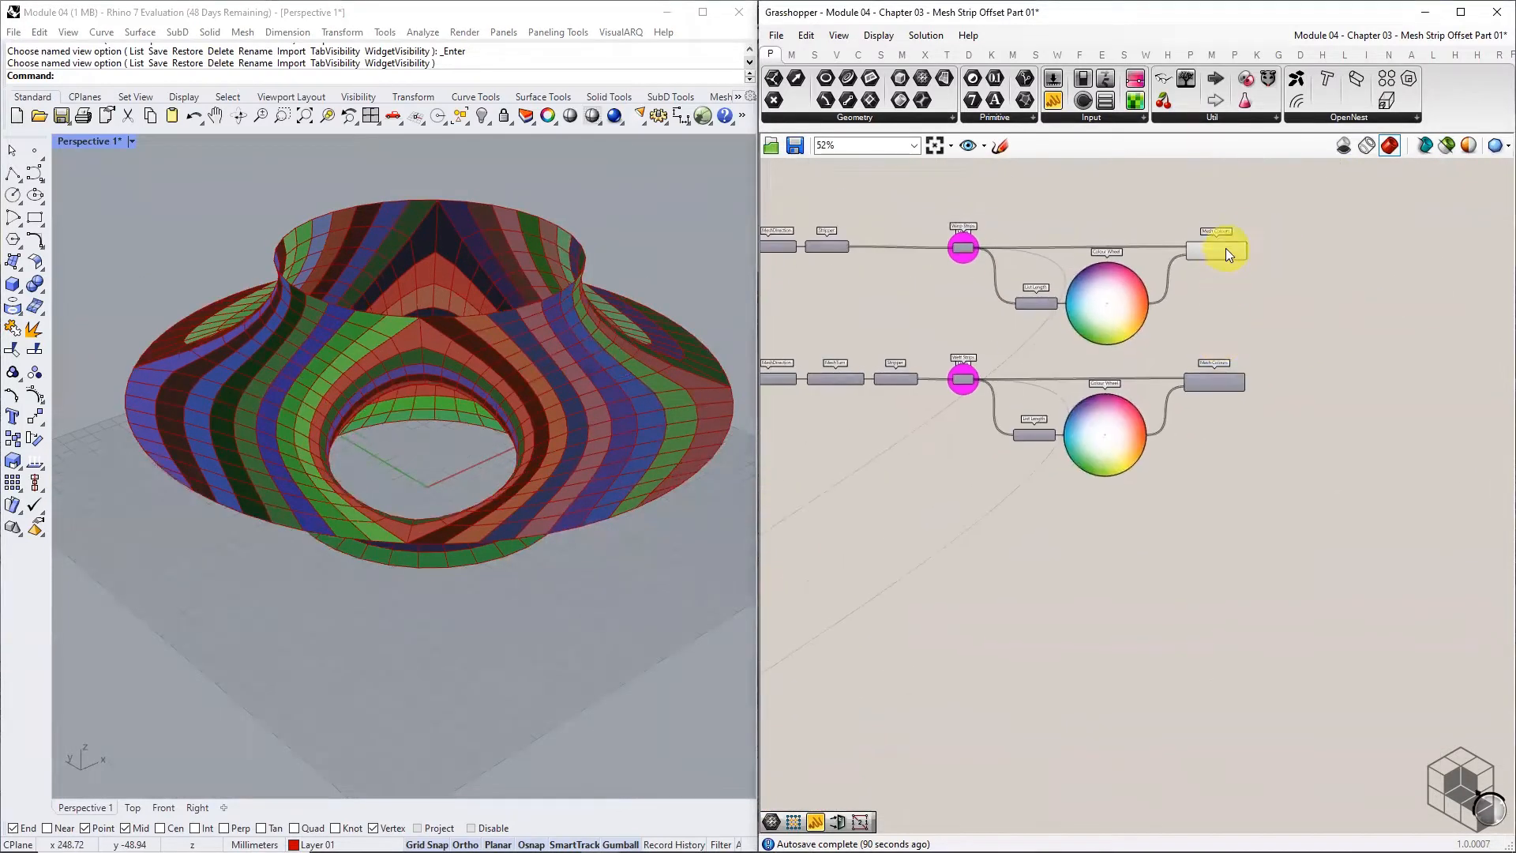
{"action": "left_click", "coordinate": [1225, 247]}
{"action": "middle_click", "coordinate": [1225, 247]}
{"action": "left_click", "coordinate": [1277, 203]}
Duplicate the Warp Strips mesh parameter beside its group, feed it from the original parameter and enable its preview.
{"action": "right_click_drag", "start_coordinate": [1001, 560], "coordinate": [1356, 318]}
{"action": "scroll", "coordinate": [1129, 450], "scroll_direction": "down", "scroll_amount": 1}
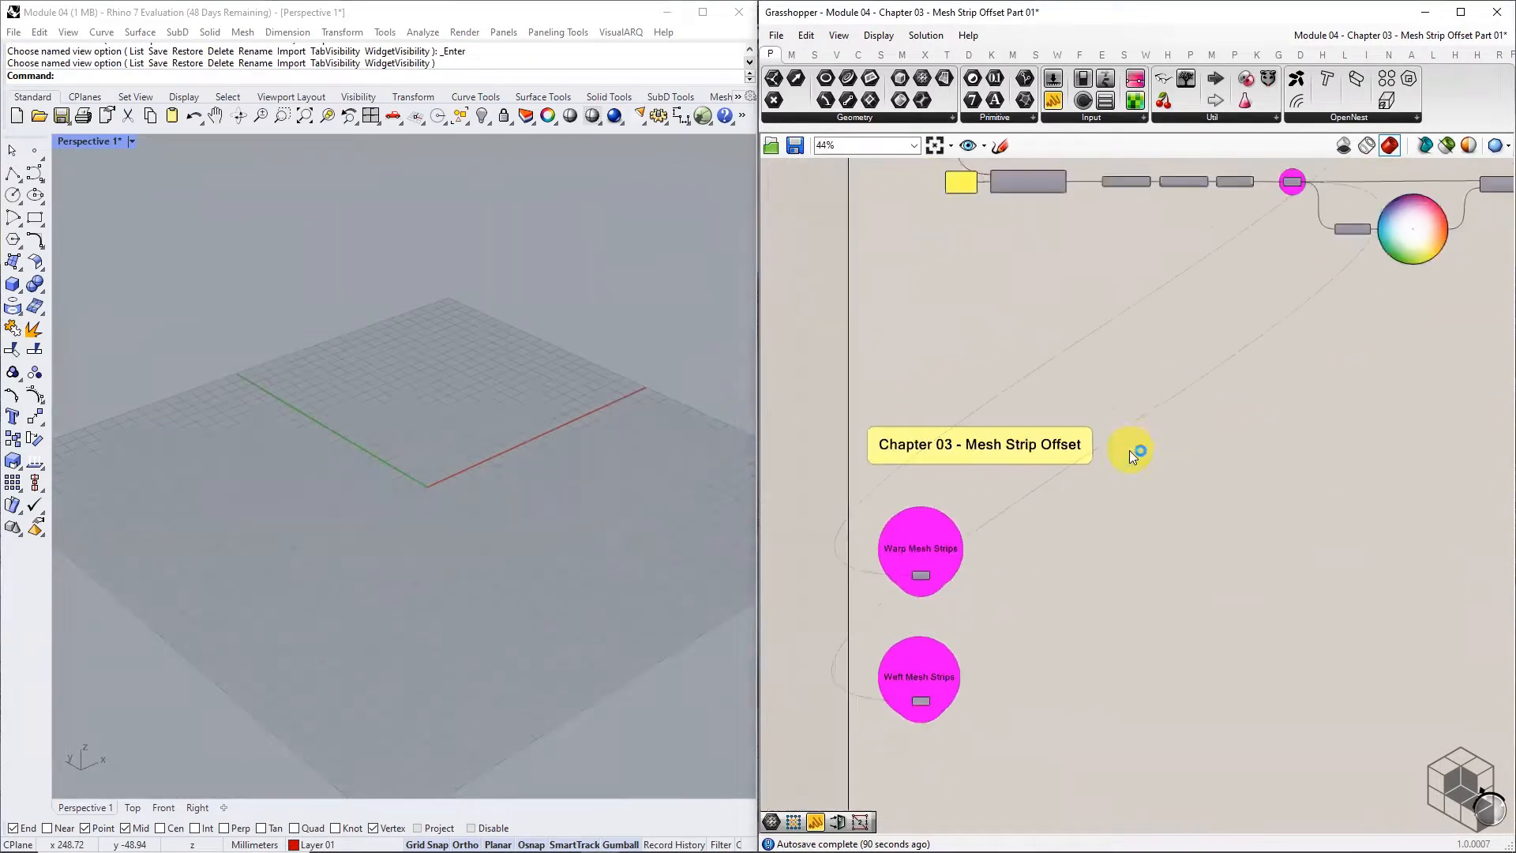
{"action": "scroll", "coordinate": [994, 602], "scroll_direction": "up", "scroll_amount": 3}
{"action": "right_click_drag", "start_coordinate": [995, 602], "coordinate": [1037, 493]}
{"action": "left_click", "coordinate": [881, 451]}
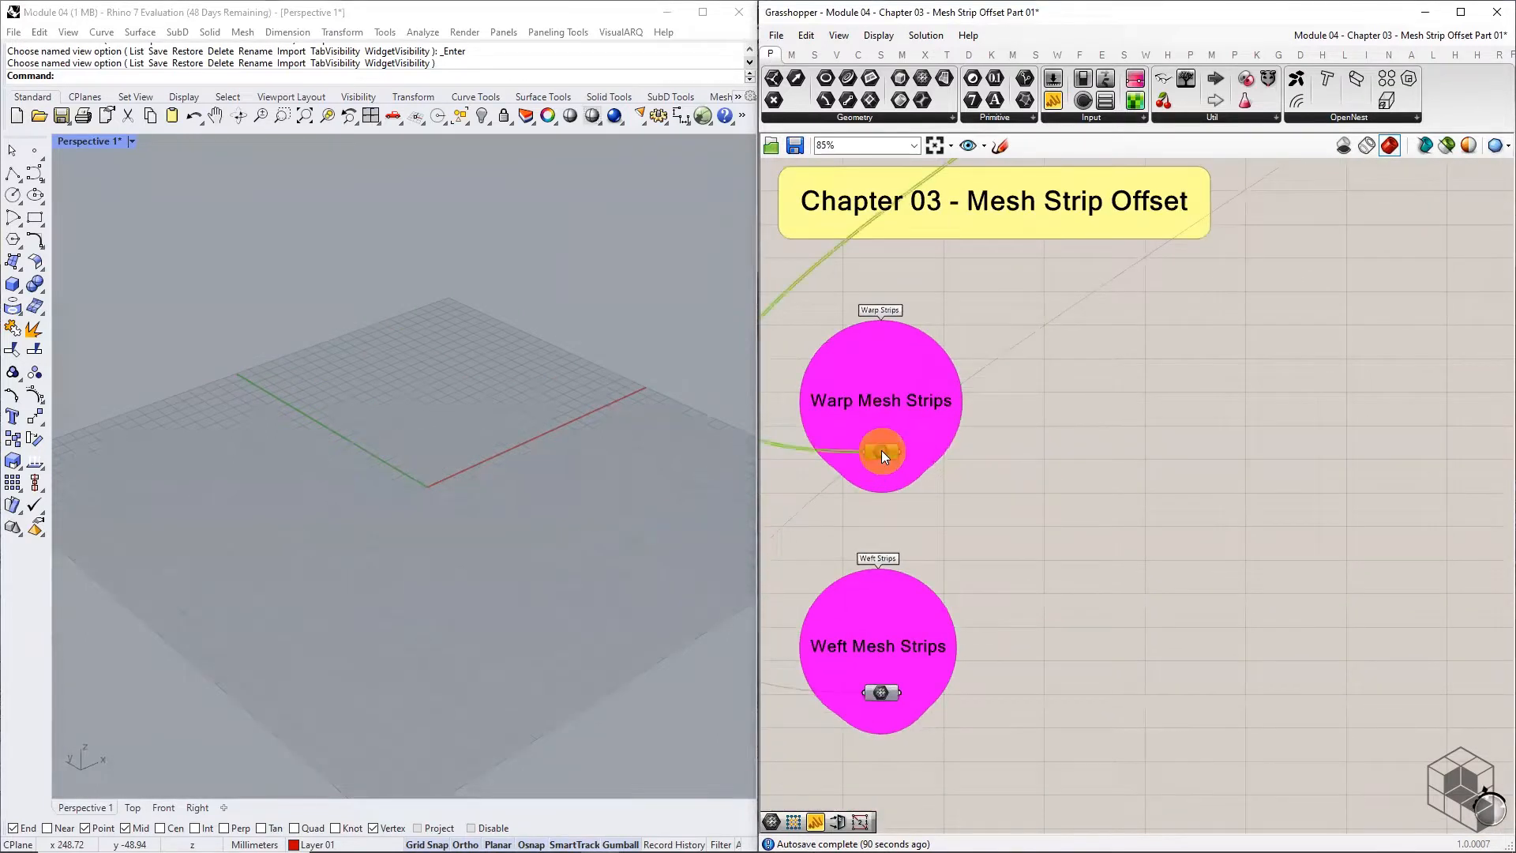
{"action": "mouse_move", "coordinate": [881, 450]}
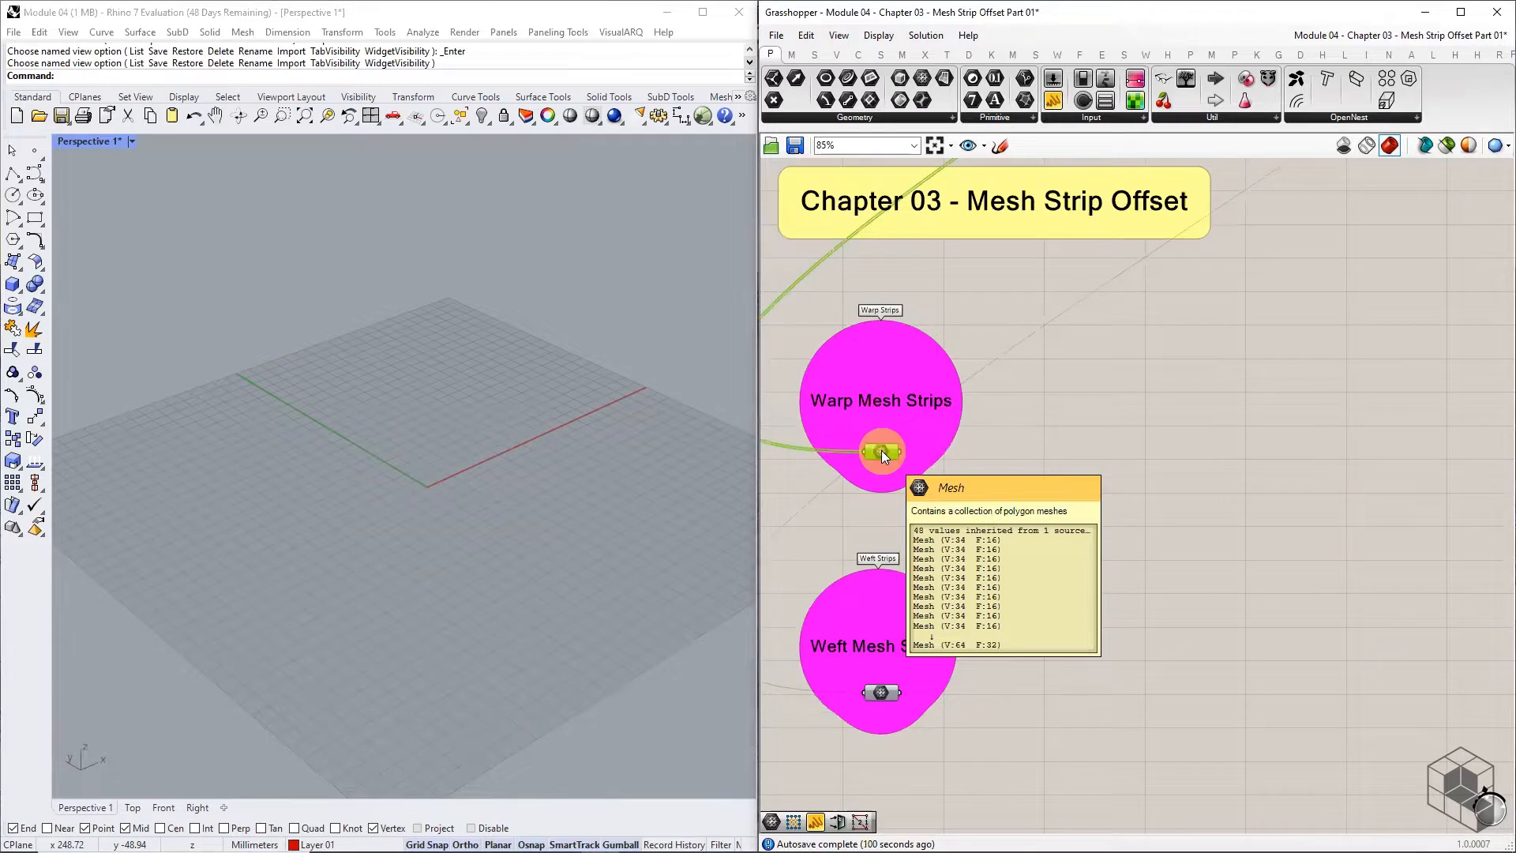
{"action": "left_click_drag", "start_coordinate": [882, 451], "coordinate": [1036, 518], "text": "alt"}
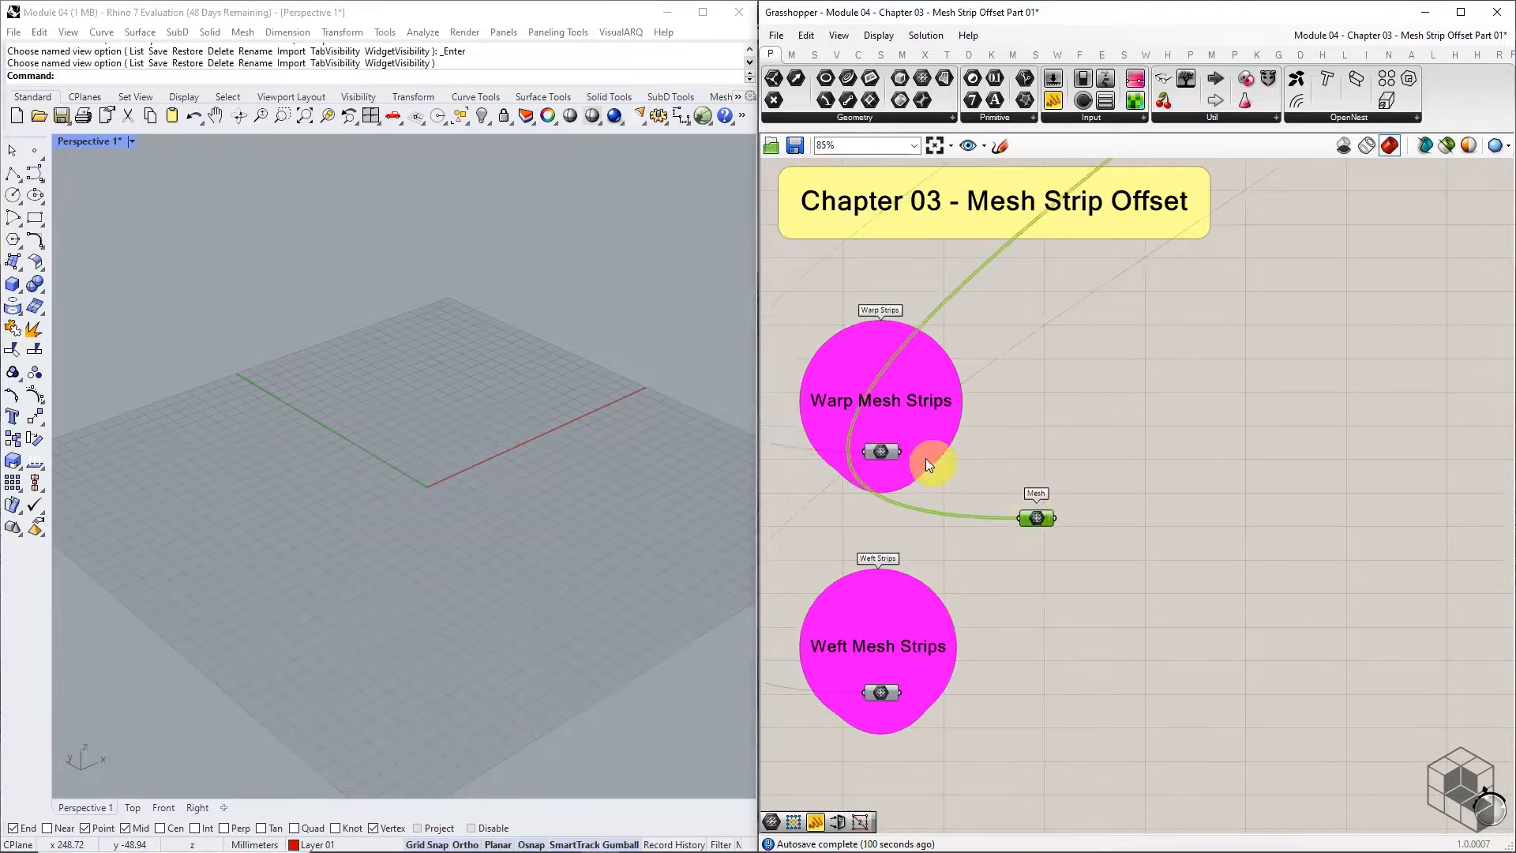
{"action": "middle_click", "coordinate": [1026, 512]}
{"action": "left_click", "coordinate": [1054, 499]}
{"action": "scroll", "coordinate": [1080, 545], "scroll_direction": "up", "scroll_amount": 3}
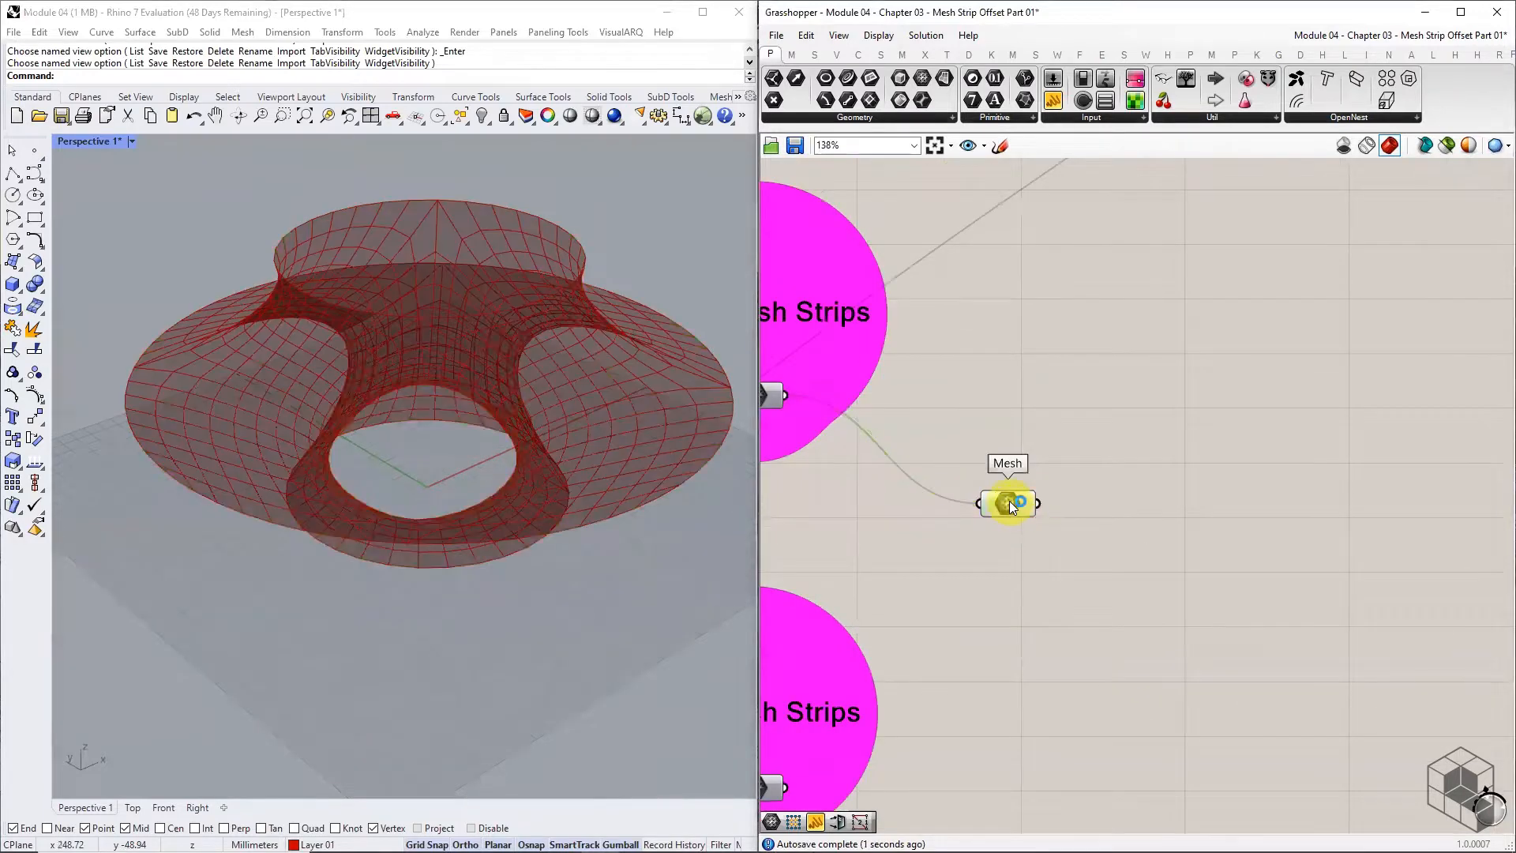
Add a Mesh Edges component fed by the copied Mesh parameter and collect its Naked Edges output in a Line parameter.
{"action": "left_click", "coordinate": [900, 54]}
{"action": "left_click", "coordinate": [862, 119]}
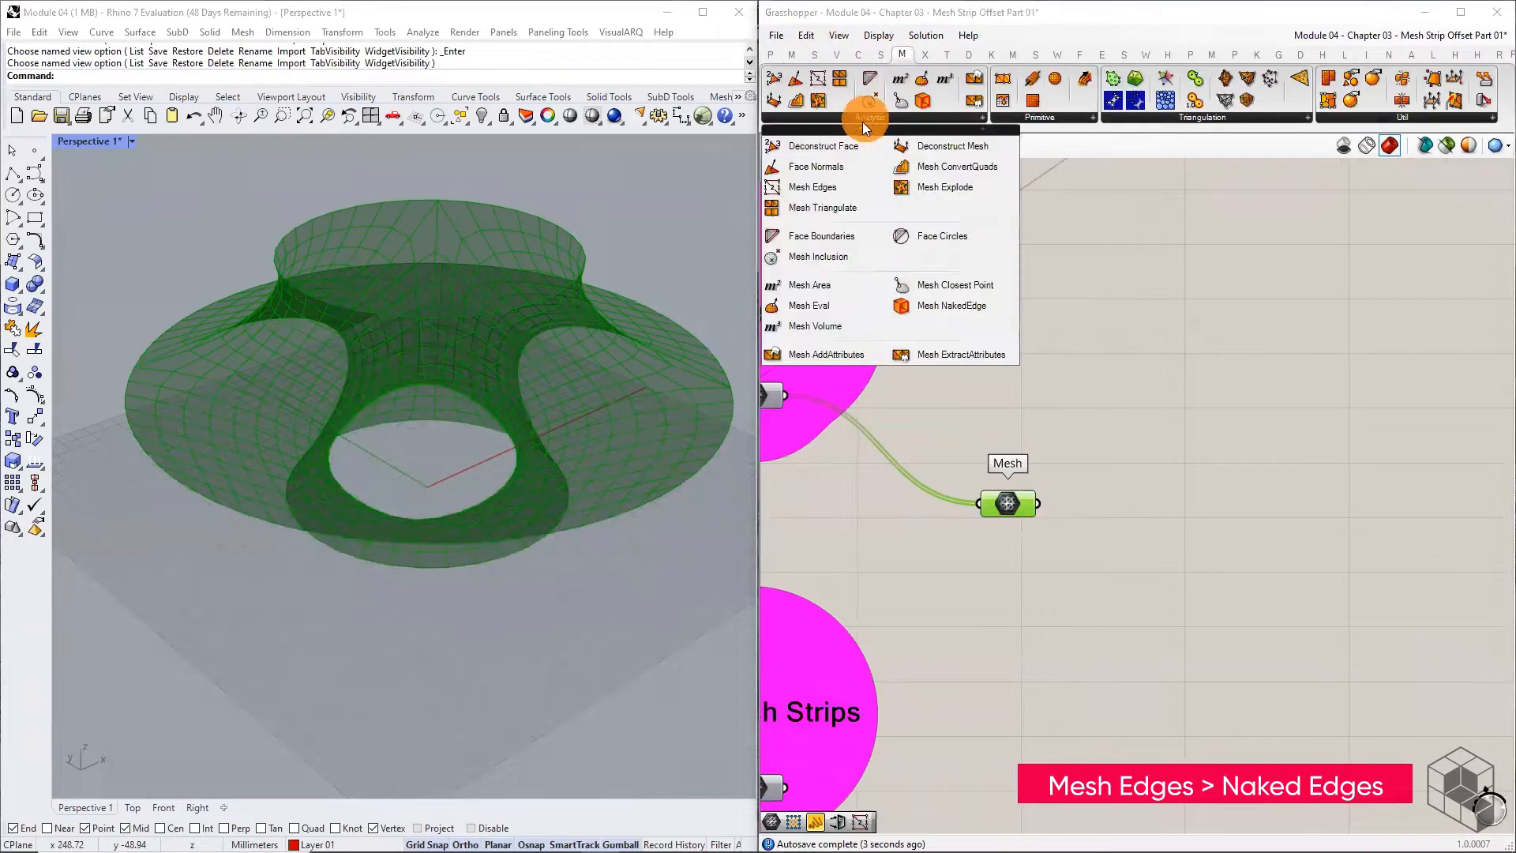
{"action": "left_click_drag", "start_coordinate": [816, 203], "coordinate": [1135, 501]}
{"action": "left_click_drag", "start_coordinate": [1037, 504], "coordinate": [1136, 503]}
{"action": "left_click", "coordinate": [771, 54]}
{"action": "left_click_drag", "start_coordinate": [886, 107], "coordinate": [1347, 483]}
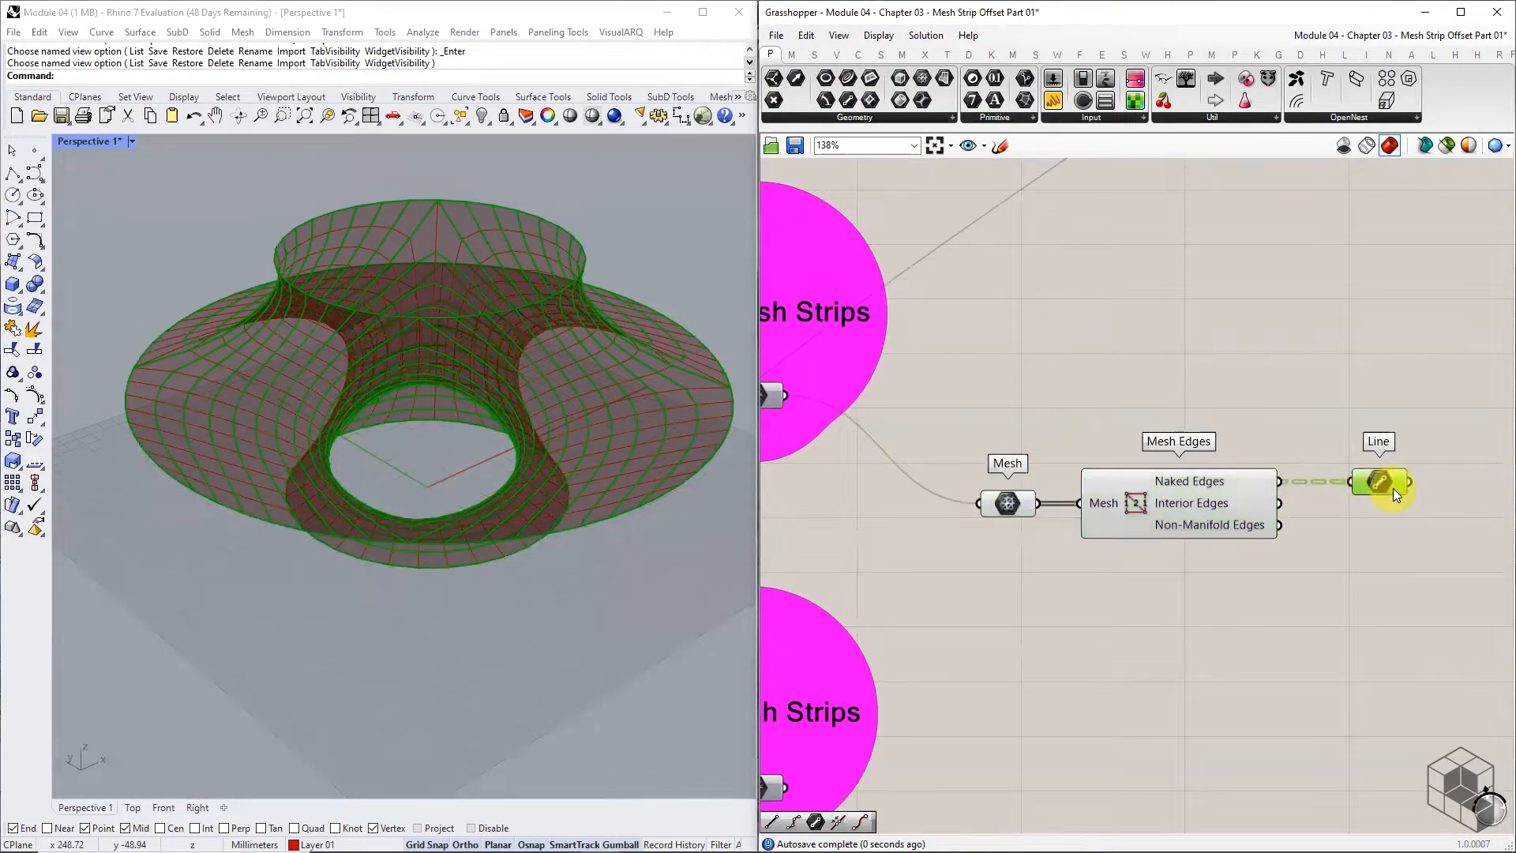
Examine the Line parameter's data tree, comparing the number of naked edges in the strip branches.
{"action": "scroll", "coordinate": [1393, 488], "scroll_direction": "up", "scroll_amount": 3}
{"action": "mouse_move", "coordinate": [1154, 491]}
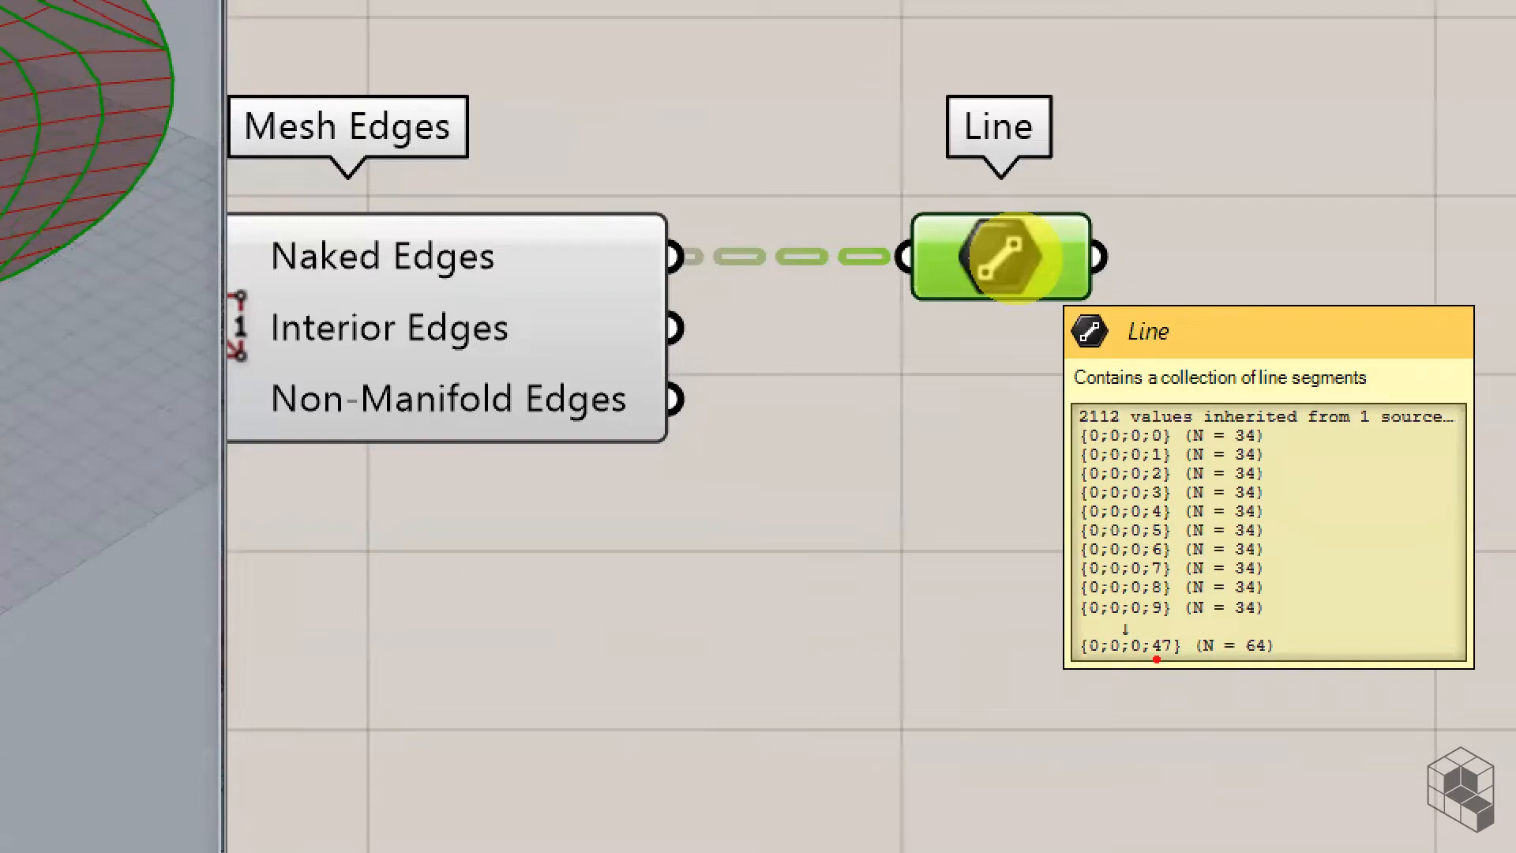
{"action": "left_click_drag", "start_coordinate": [1146, 661], "coordinate": [1176, 660]}
{"action": "left_click_drag", "start_coordinate": [1264, 446], "coordinate": [1287, 437]}
{"action": "mouse_move", "coordinate": [1263, 468]}
{"action": "left_mouse_down"}
{"action": "mouse_move", "coordinate": [1281, 468]}
{"action": "mouse_move", "coordinate": [1279, 511]}
{"action": "left_mouse_up"}
{"action": "mouse_move", "coordinate": [1267, 538]}
{"action": "left_mouse_down"}
{"action": "mouse_move", "coordinate": [1289, 540]}
{"action": "mouse_move", "coordinate": [1284, 567]}
{"action": "left_mouse_up"}
{"action": "left_click_drag", "start_coordinate": [1282, 587], "coordinate": [1297, 636]}
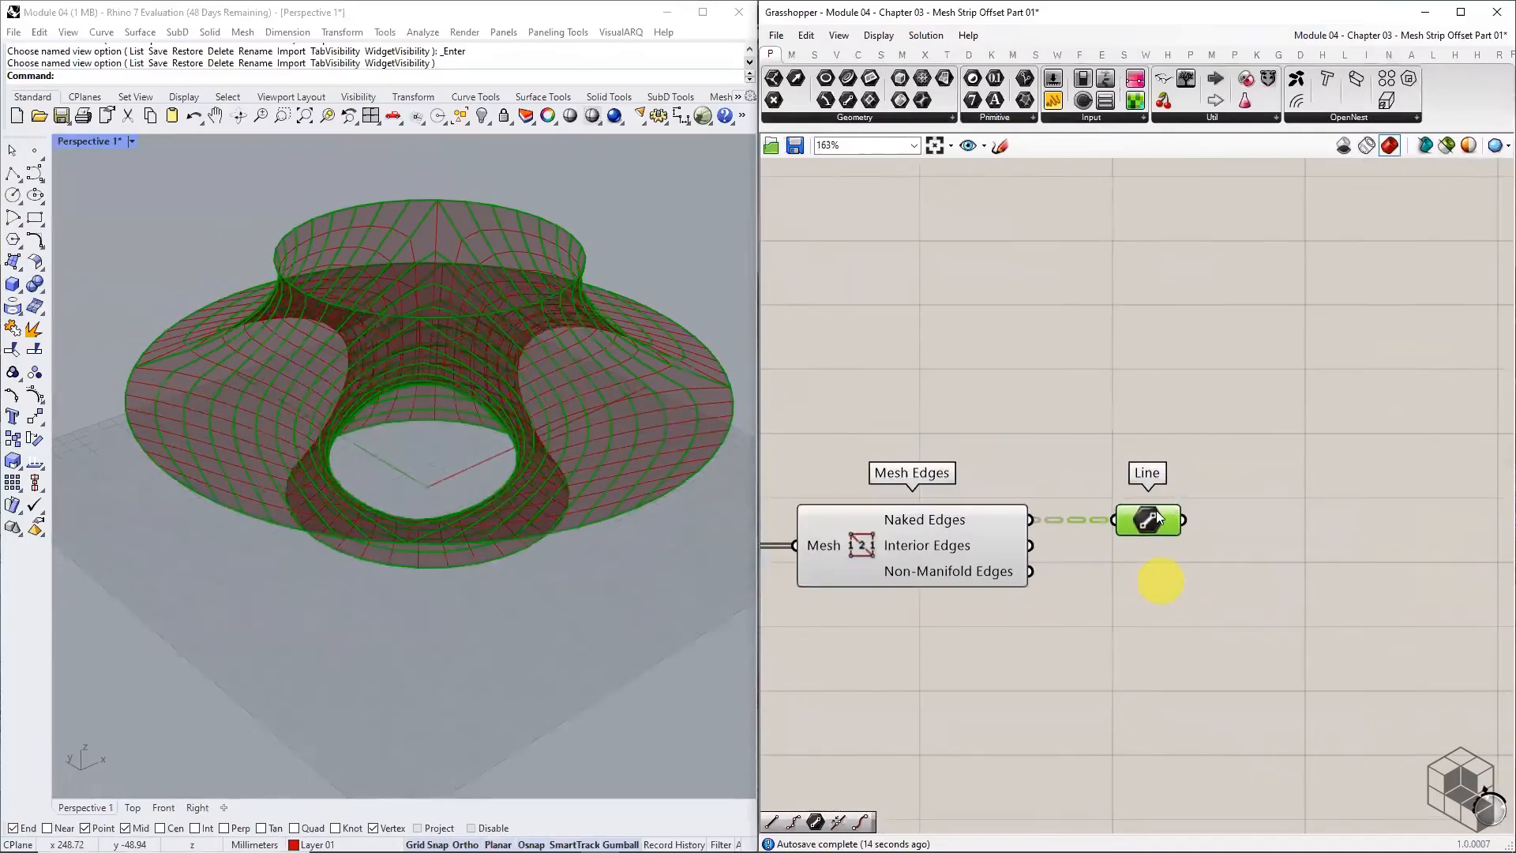
Add a Join Curves component and connect the Line parameter to its Curves input.
{"action": "left_click", "coordinate": [857, 54]}
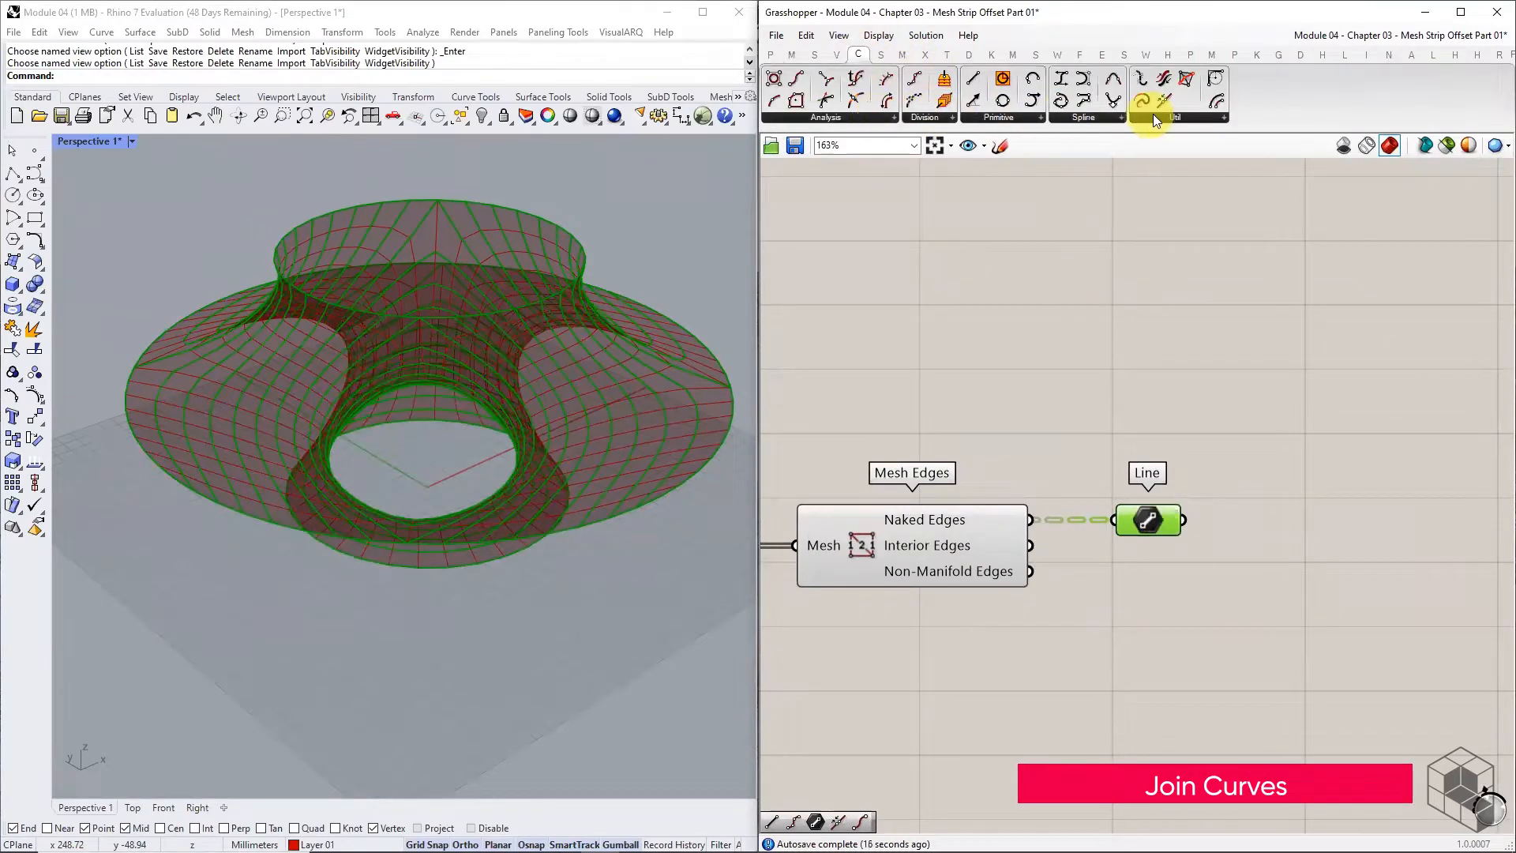
{"action": "left_click", "coordinate": [1154, 115]}
{"action": "left_click", "coordinate": [1275, 164]}
{"action": "left_click", "coordinate": [1293, 527]}
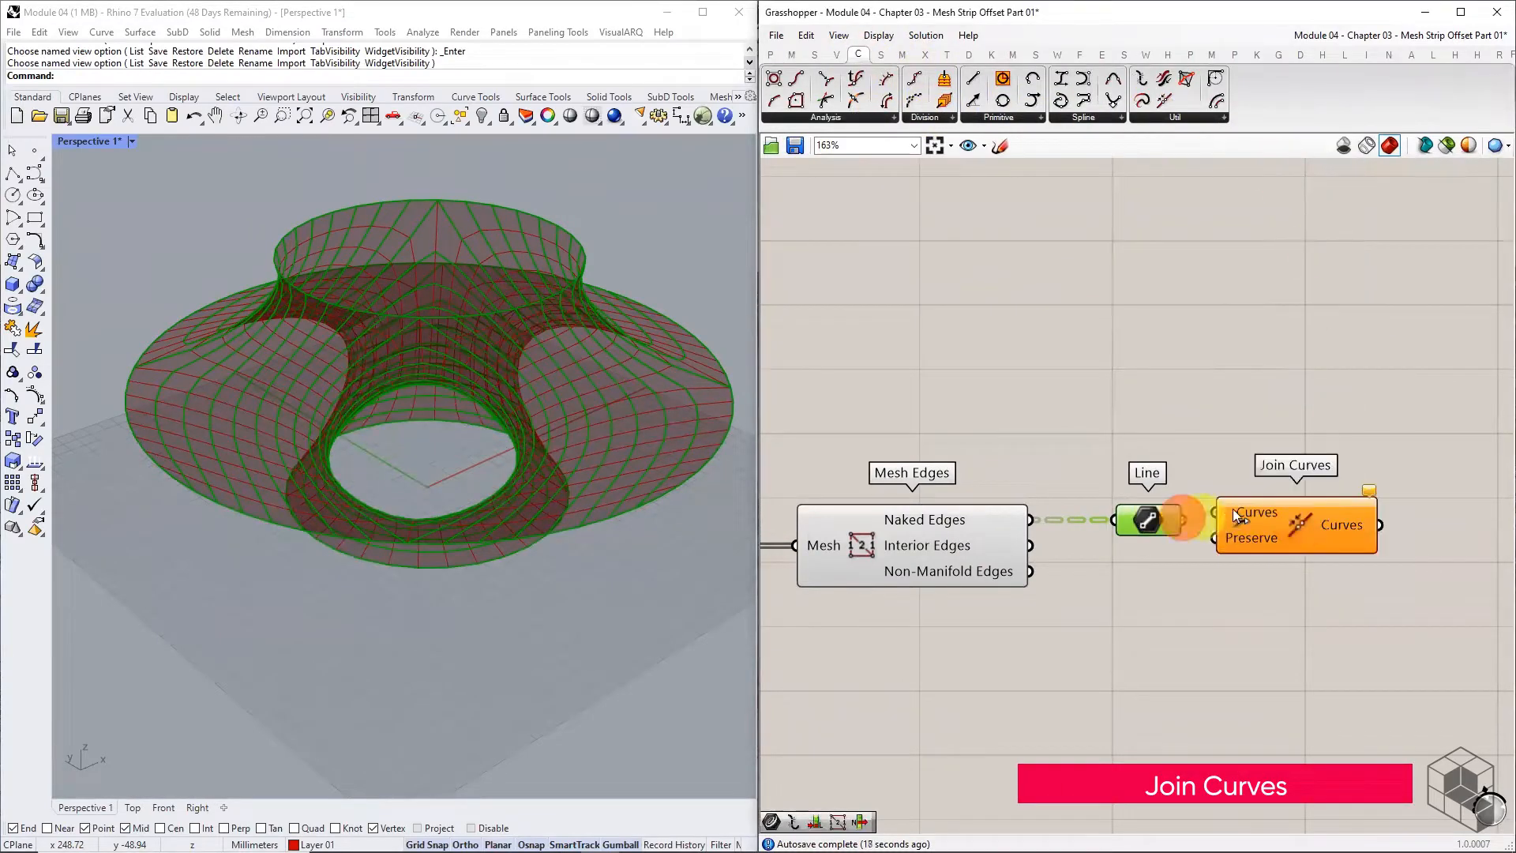
{"action": "left_click_drag", "start_coordinate": [1182, 519], "coordinate": [1236, 515]}
{"action": "left_click_drag", "start_coordinate": [1267, 519], "coordinate": [1261, 527]}
Hide the previews of the Mesh Edges component and the Line parameter, and inspect the data in the Join Curves output.
{"action": "scroll", "coordinate": [1263, 528], "scroll_direction": "down", "scroll_amount": 3}
{"action": "left_click_drag", "start_coordinate": [1186, 462], "coordinate": [880, 583]}
{"action": "middle_click", "coordinate": [1063, 523]}
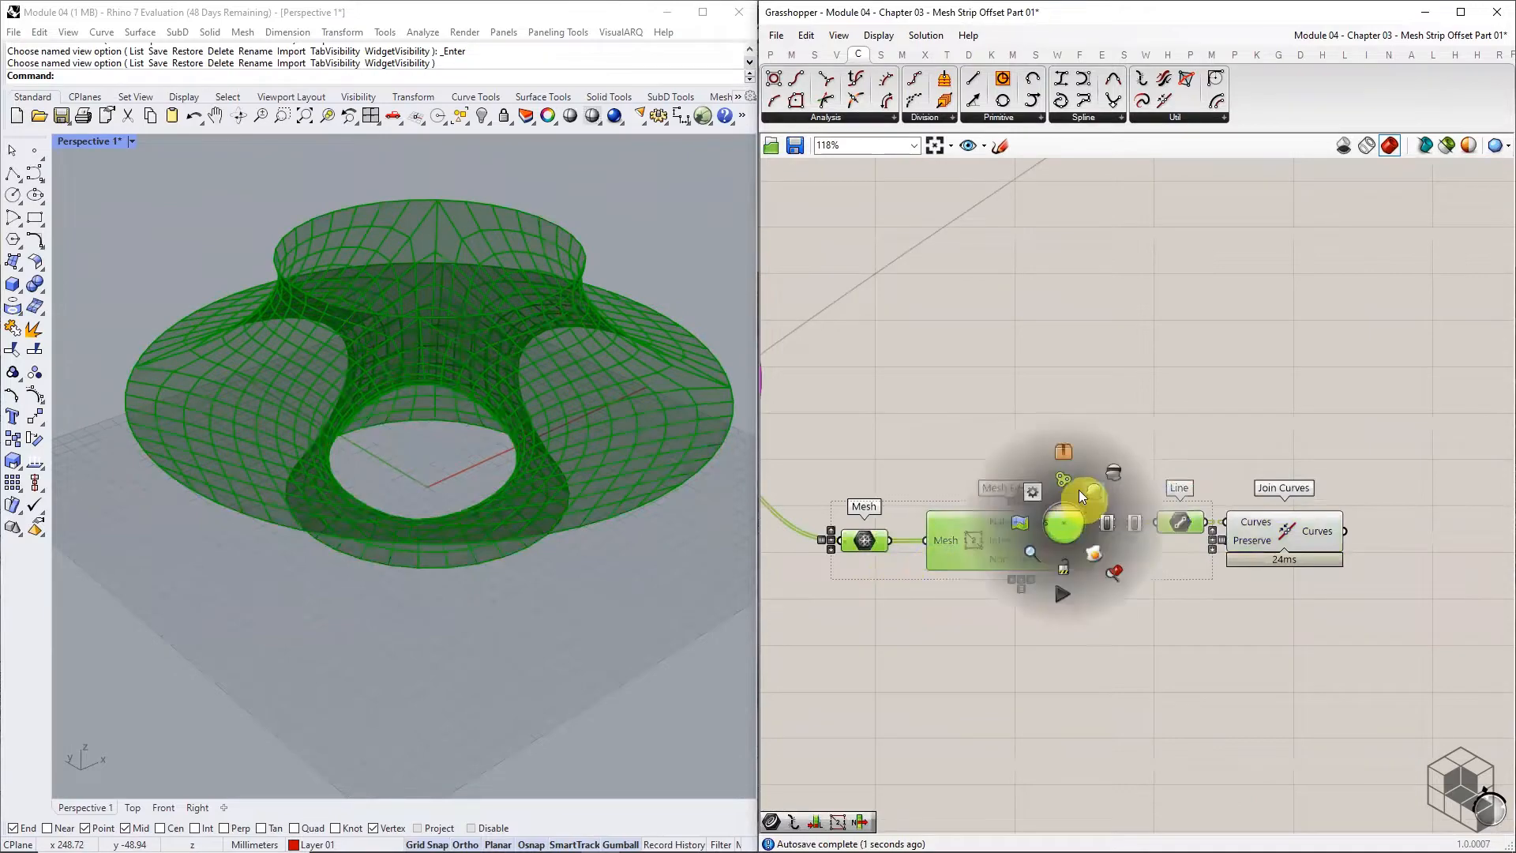
{"action": "left_click", "coordinate": [1063, 359]}
{"action": "left_click_drag", "start_coordinate": [1183, 436], "coordinate": [1041, 583]}
{"action": "middle_click", "coordinate": [1100, 531]}
{"action": "left_click", "coordinate": [1153, 480]}
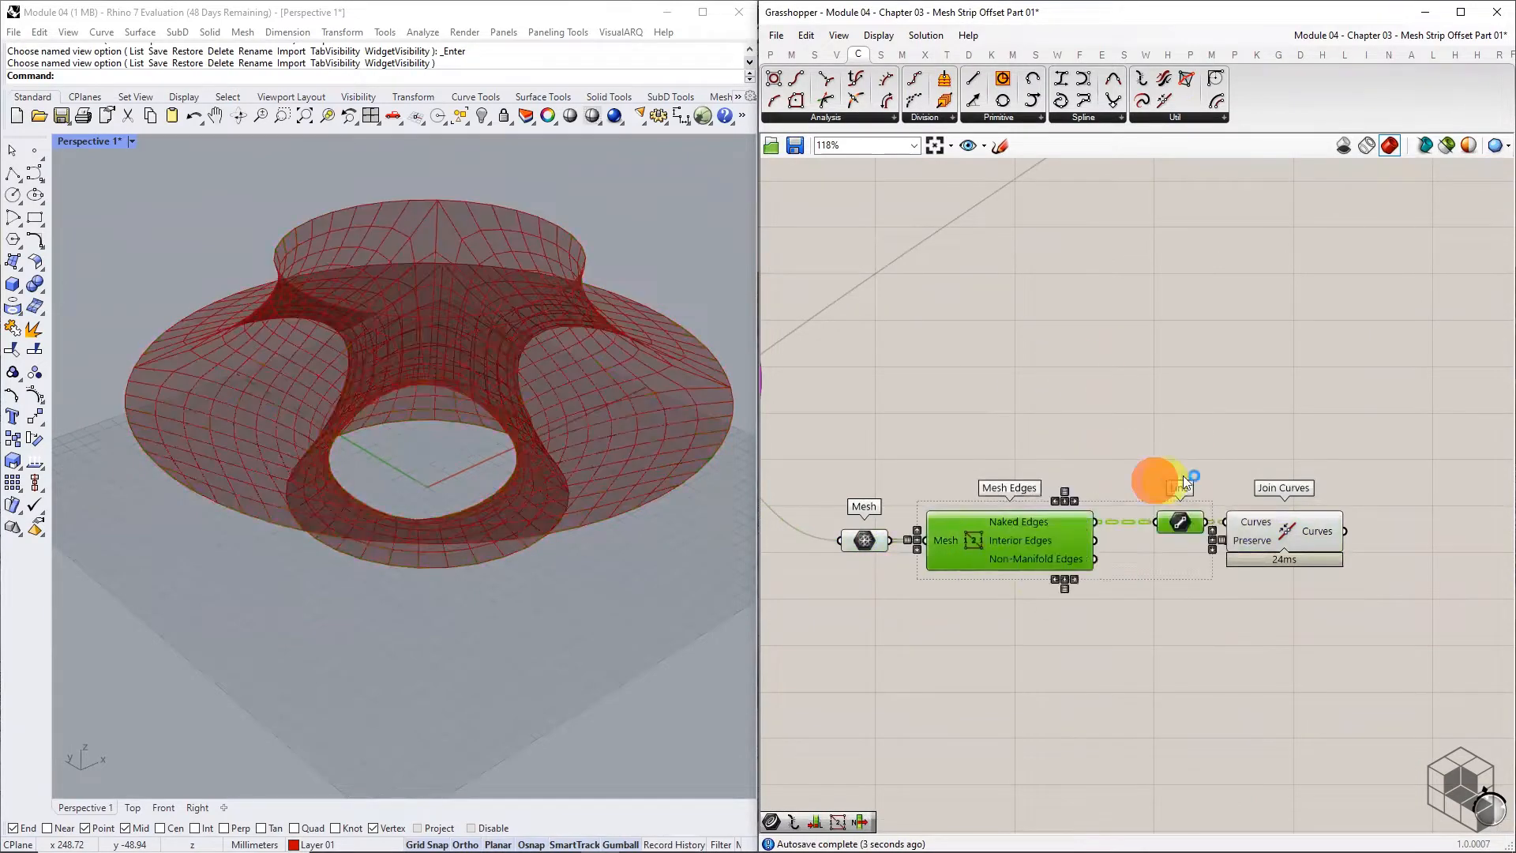
{"action": "mouse_move", "coordinate": [1322, 531]}
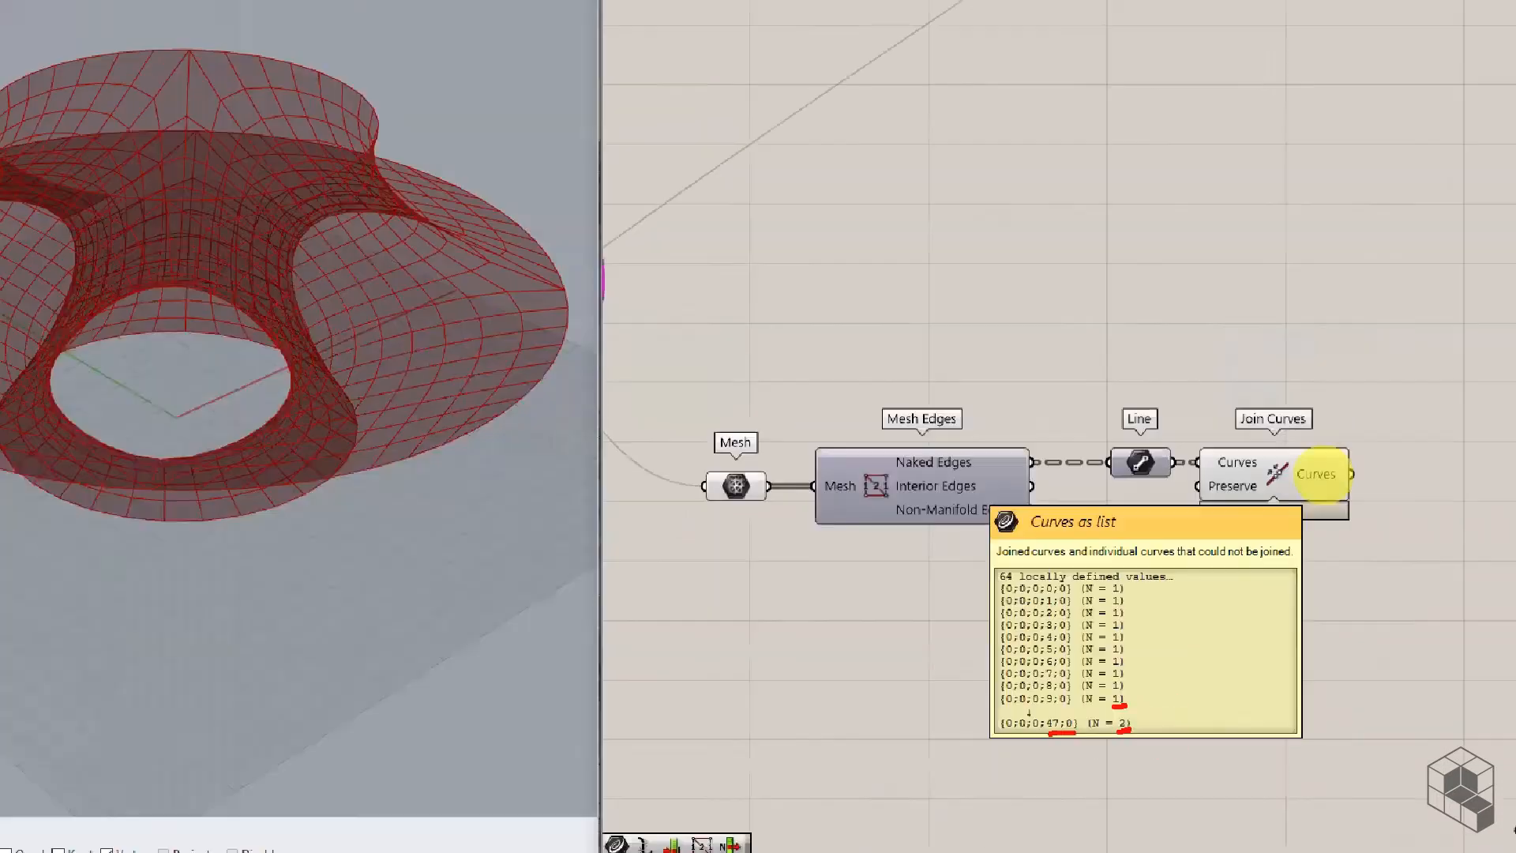
Show the coloured warp strip preview from Chapter 02 and hide the preview of the copied Mesh parameter.
{"action": "scroll", "coordinate": [1303, 473], "scroll_direction": "down", "scroll_amount": 5}
{"action": "right_click_drag", "start_coordinate": [1362, 166], "coordinate": [1215, 313]}
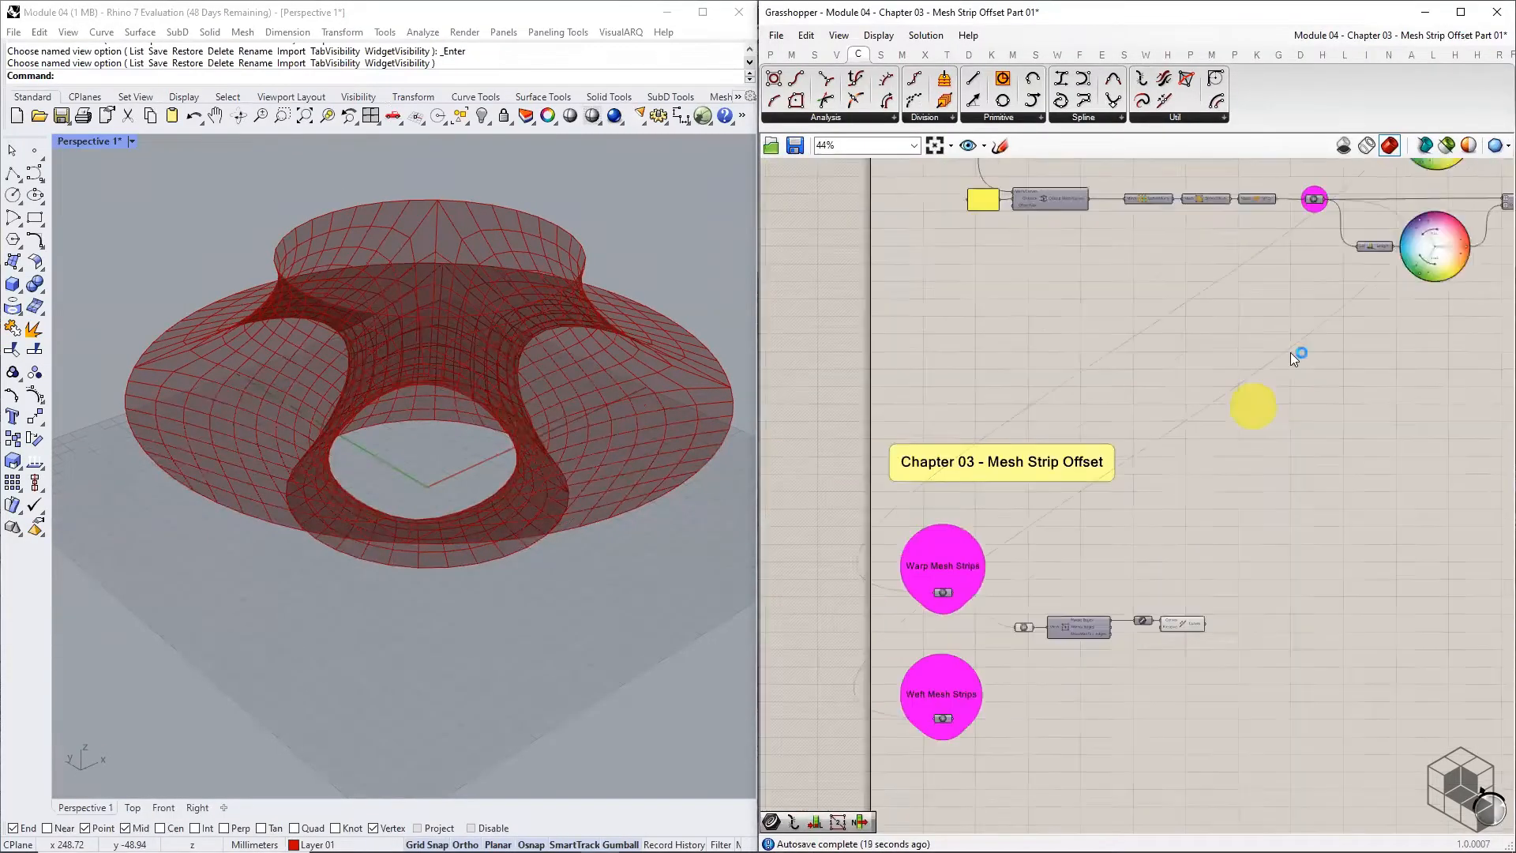
{"action": "scroll", "coordinate": [1369, 241], "scroll_direction": "up", "scroll_amount": 1}
{"action": "left_click", "coordinate": [1378, 238]}
{"action": "middle_click", "coordinate": [1378, 238]}
{"action": "left_click", "coordinate": [1403, 204]}
{"action": "left_click", "coordinate": [1171, 543]}
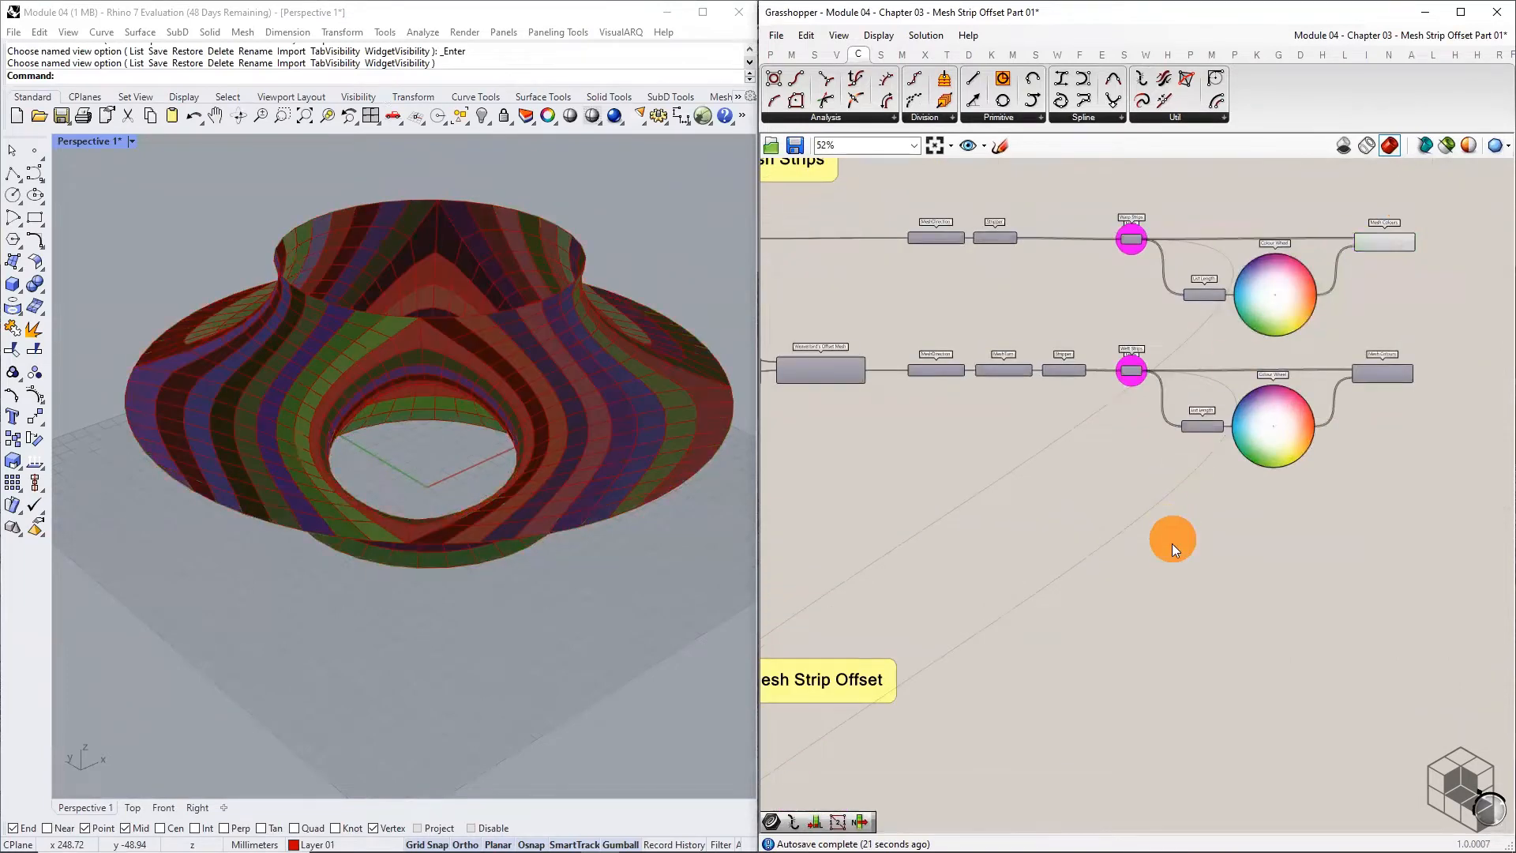
{"action": "right_click_drag", "start_coordinate": [1123, 650], "coordinate": [1214, 423]}
{"action": "left_click", "coordinate": [878, 649]}
{"action": "middle_click", "coordinate": [877, 649]}
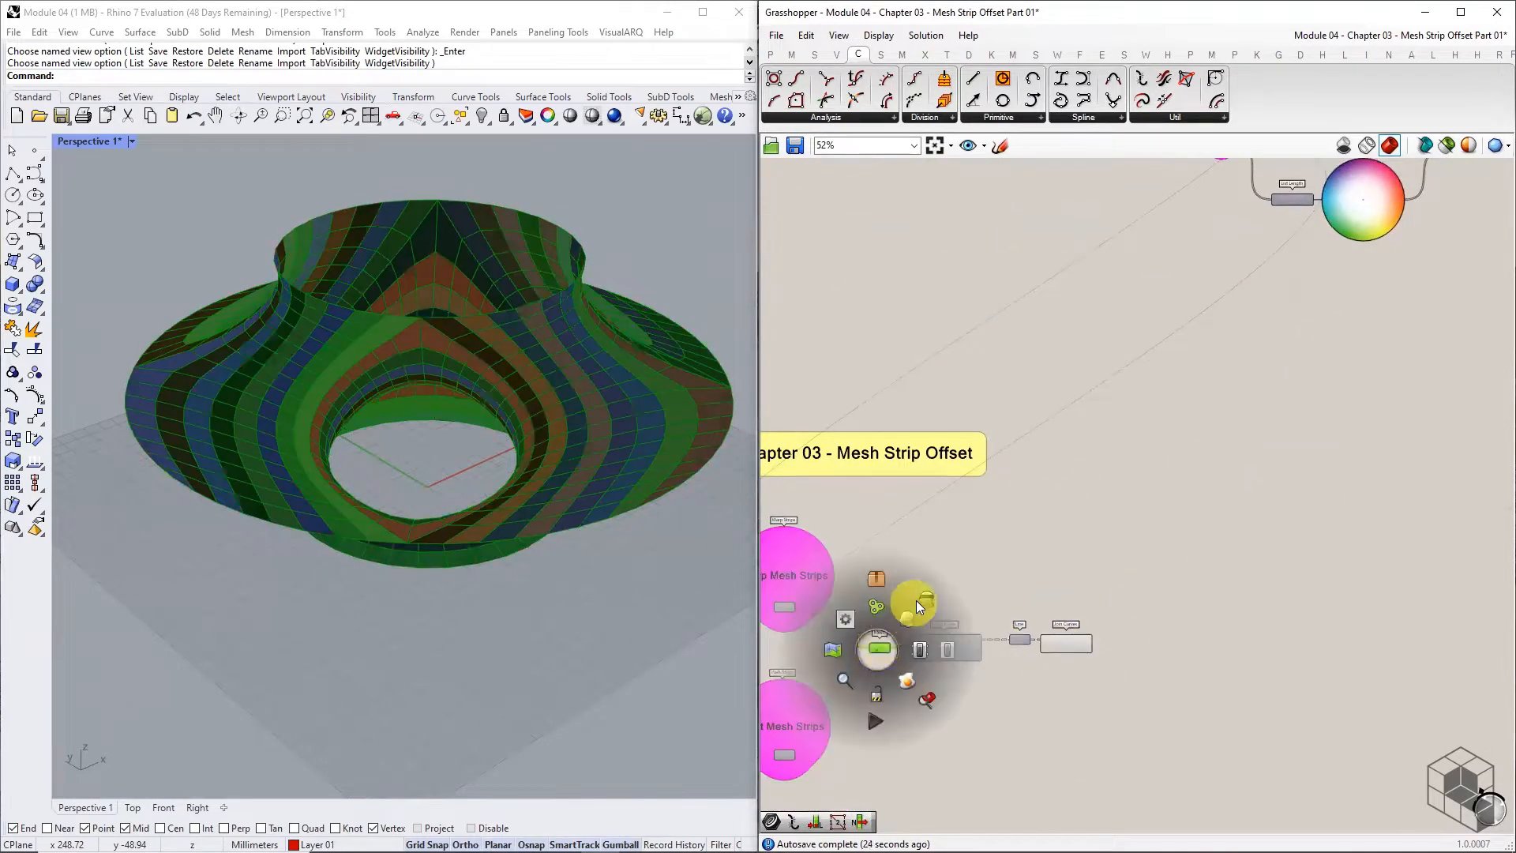
{"action": "left_click", "coordinate": [916, 602]}
Examine the coloured warp strips in the perspective view, comparing the boundaries of the closed ring strips with the open linear strips.
{"action": "right_click_drag", "start_coordinate": [967, 583], "coordinate": [1088, 561]}
{"action": "mouse_move", "coordinate": [565, 531]}
{"action": "right_mouse_down"}
{"action": "mouse_move", "coordinate": [439, 450]}
{"action": "mouse_move", "coordinate": [440, 469]}
{"action": "right_mouse_up"}
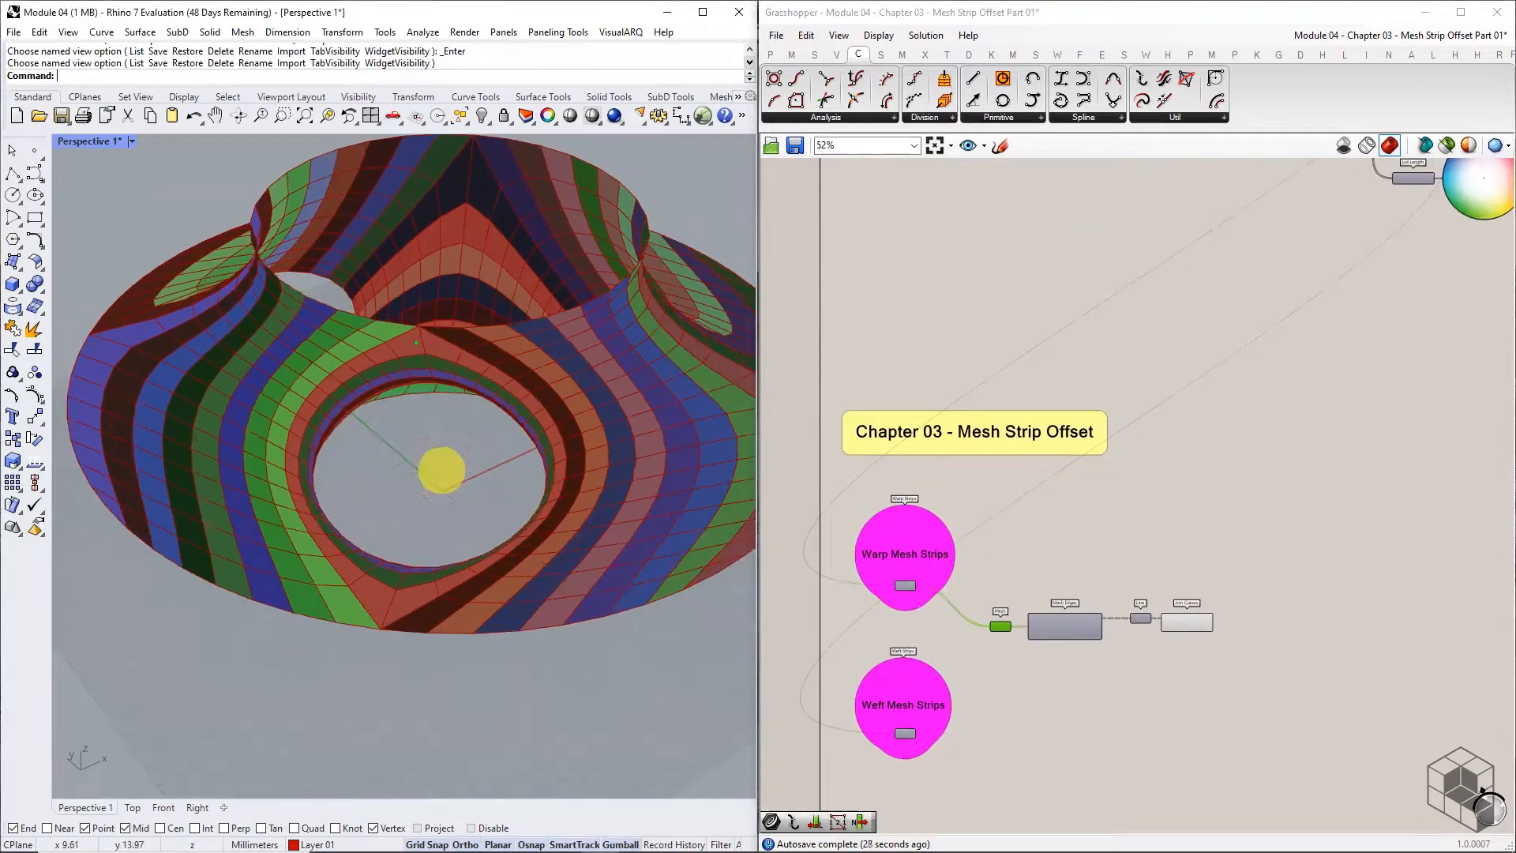
{"action": "mouse_move", "coordinate": [419, 324]}
{"action": "left_mouse_down"}
{"action": "mouse_move", "coordinate": [521, 385]}
{"action": "mouse_move", "coordinate": [562, 454]}
{"action": "mouse_move", "coordinate": [491, 563]}
{"action": "mouse_move", "coordinate": [376, 627]}
{"action": "mouse_move", "coordinate": [286, 505]}
{"action": "mouse_move", "coordinate": [419, 323]}
{"action": "mouse_move", "coordinate": [436, 353]}
{"action": "mouse_move", "coordinate": [521, 394]}
{"action": "mouse_move", "coordinate": [554, 473]}
{"action": "mouse_move", "coordinate": [456, 566]}
{"action": "mouse_move", "coordinate": [358, 565]}
{"action": "mouse_move", "coordinate": [300, 426]}
{"action": "mouse_move", "coordinate": [429, 351]}
{"action": "left_mouse_up"}
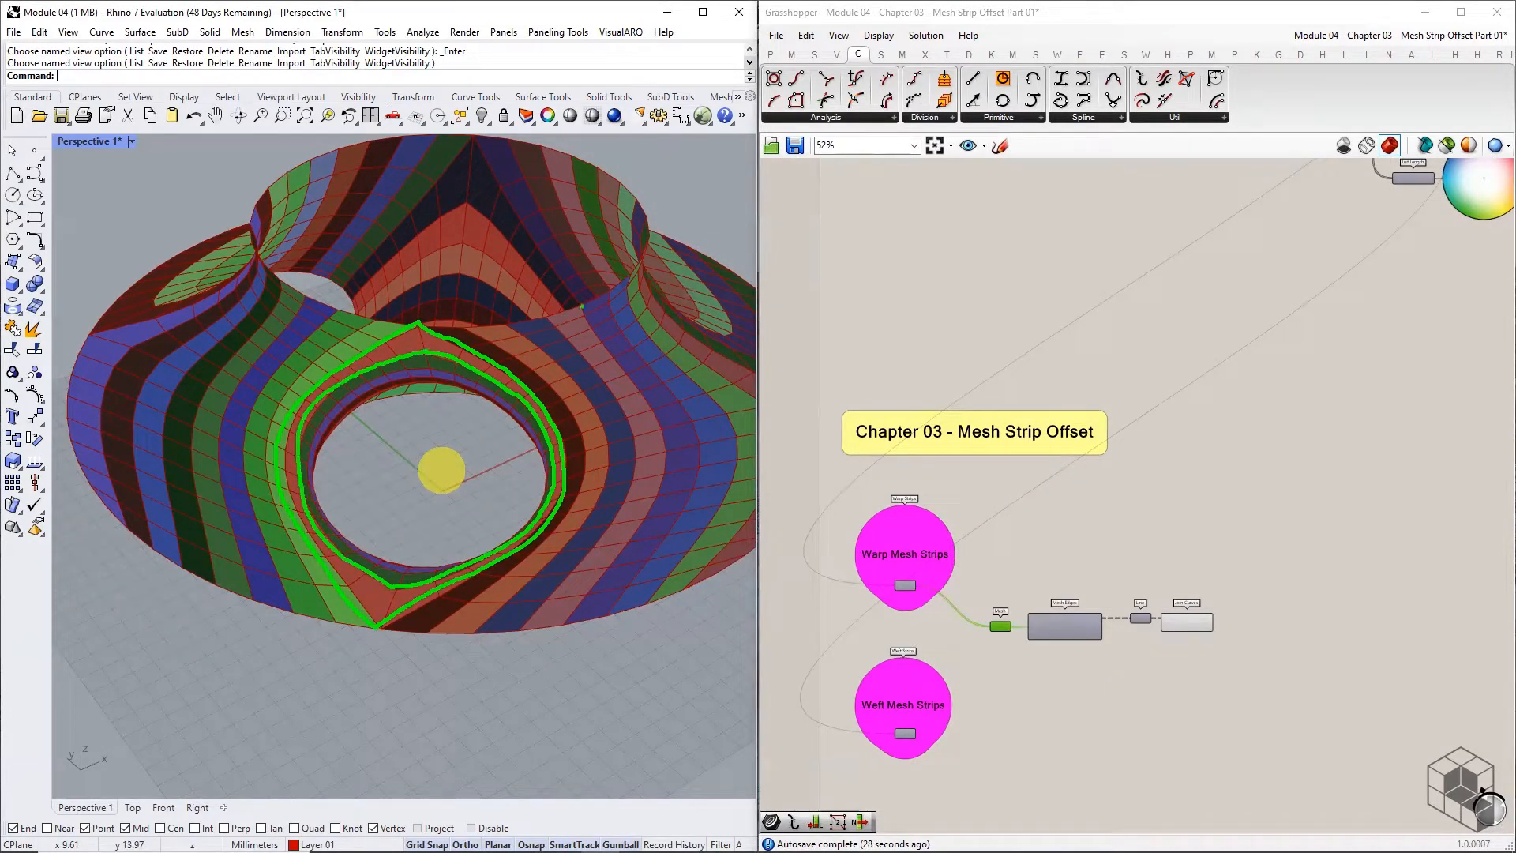
{"action": "mouse_move", "coordinate": [582, 306]}
{"action": "left_mouse_down"}
{"action": "mouse_move", "coordinate": [666, 456]}
{"action": "mouse_move", "coordinate": [589, 586]}
{"action": "mouse_move", "coordinate": [602, 614]}
{"action": "mouse_move", "coordinate": [695, 480]}
{"action": "mouse_move", "coordinate": [637, 352]}
{"action": "mouse_move", "coordinate": [584, 304]}
{"action": "left_mouse_up"}
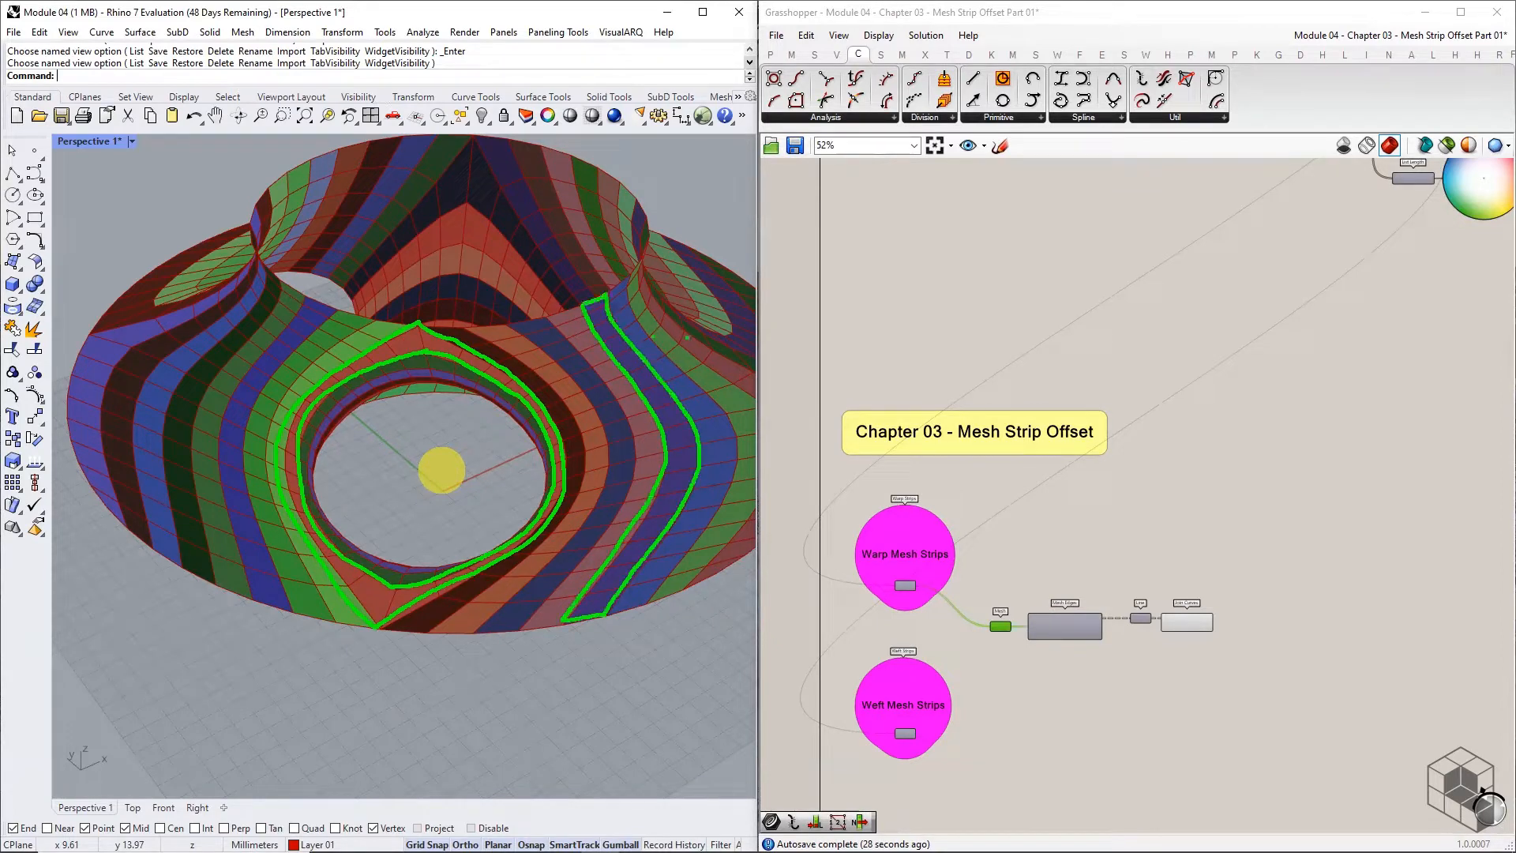
{"action": "left_click_drag", "start_coordinate": [688, 336], "coordinate": [687, 367]}
{"action": "left_click_drag", "start_coordinate": [501, 331], "coordinate": [528, 351]}
{"action": "key", "text": "Escape"}
Hide the coloured warp strip preview in Chapter 02 again and re-enable the preview of the copied Mesh parameter.
{"action": "scroll", "coordinate": [1211, 639], "scroll_direction": "up", "scroll_amount": 1}
{"action": "scroll", "coordinate": [1279, 400], "scroll_direction": "down", "scroll_amount": 3}
{"action": "right_click_drag", "start_coordinate": [1268, 182], "coordinate": [1192, 273]}
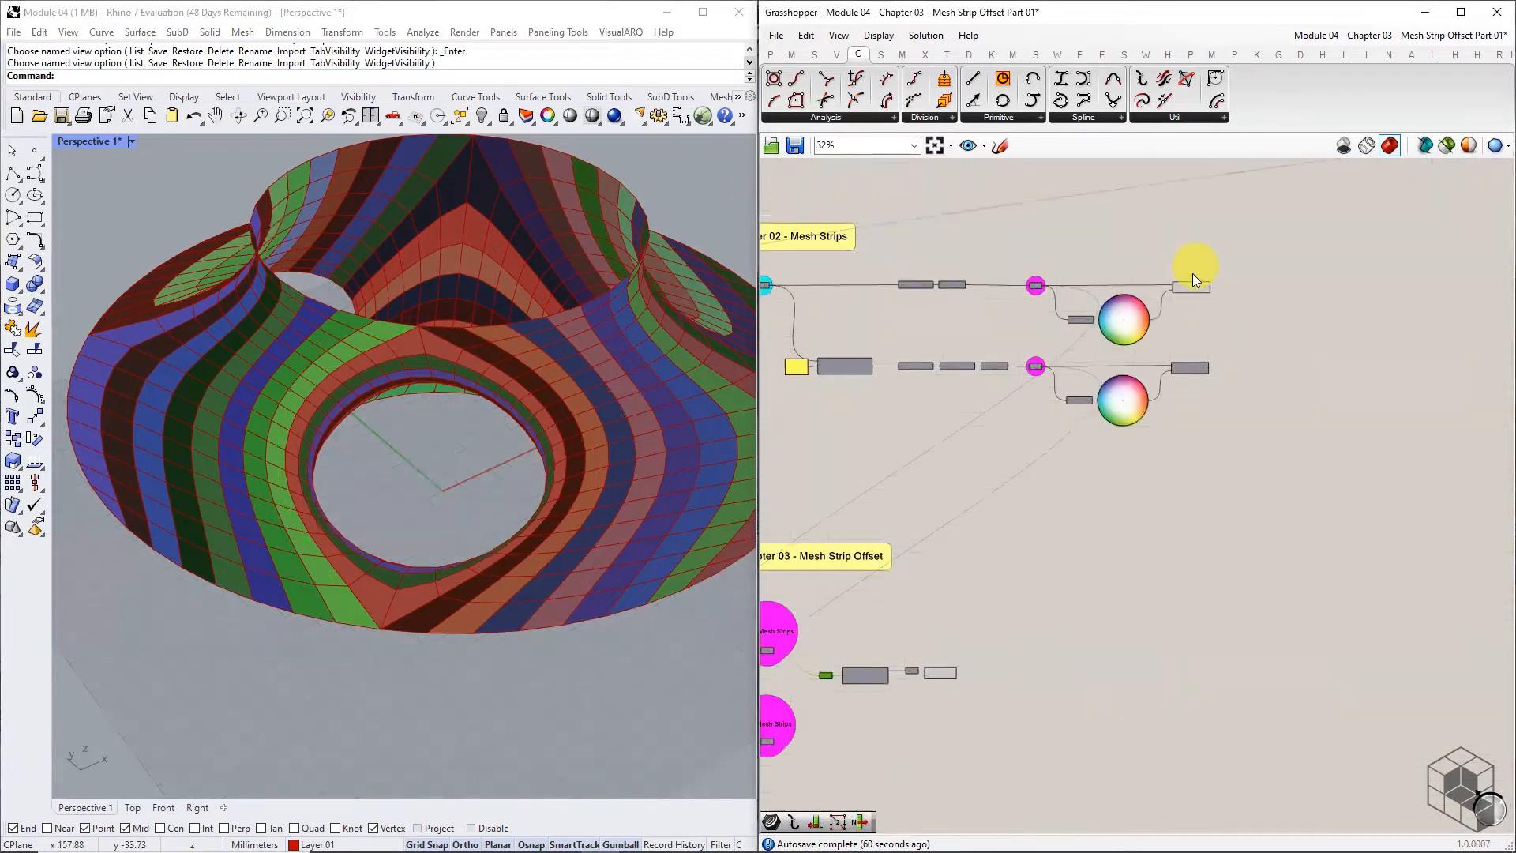
{"action": "left_click", "coordinate": [1194, 284]}
{"action": "middle_click", "coordinate": [1194, 284]}
{"action": "left_click", "coordinate": [1243, 234]}
{"action": "right_click_drag", "start_coordinate": [992, 643], "coordinate": [1045, 503]}
{"action": "scroll", "coordinate": [876, 543], "scroll_direction": "up", "scroll_amount": 4}
{"action": "left_click", "coordinate": [888, 518]}
{"action": "middle_click", "coordinate": [887, 518]}
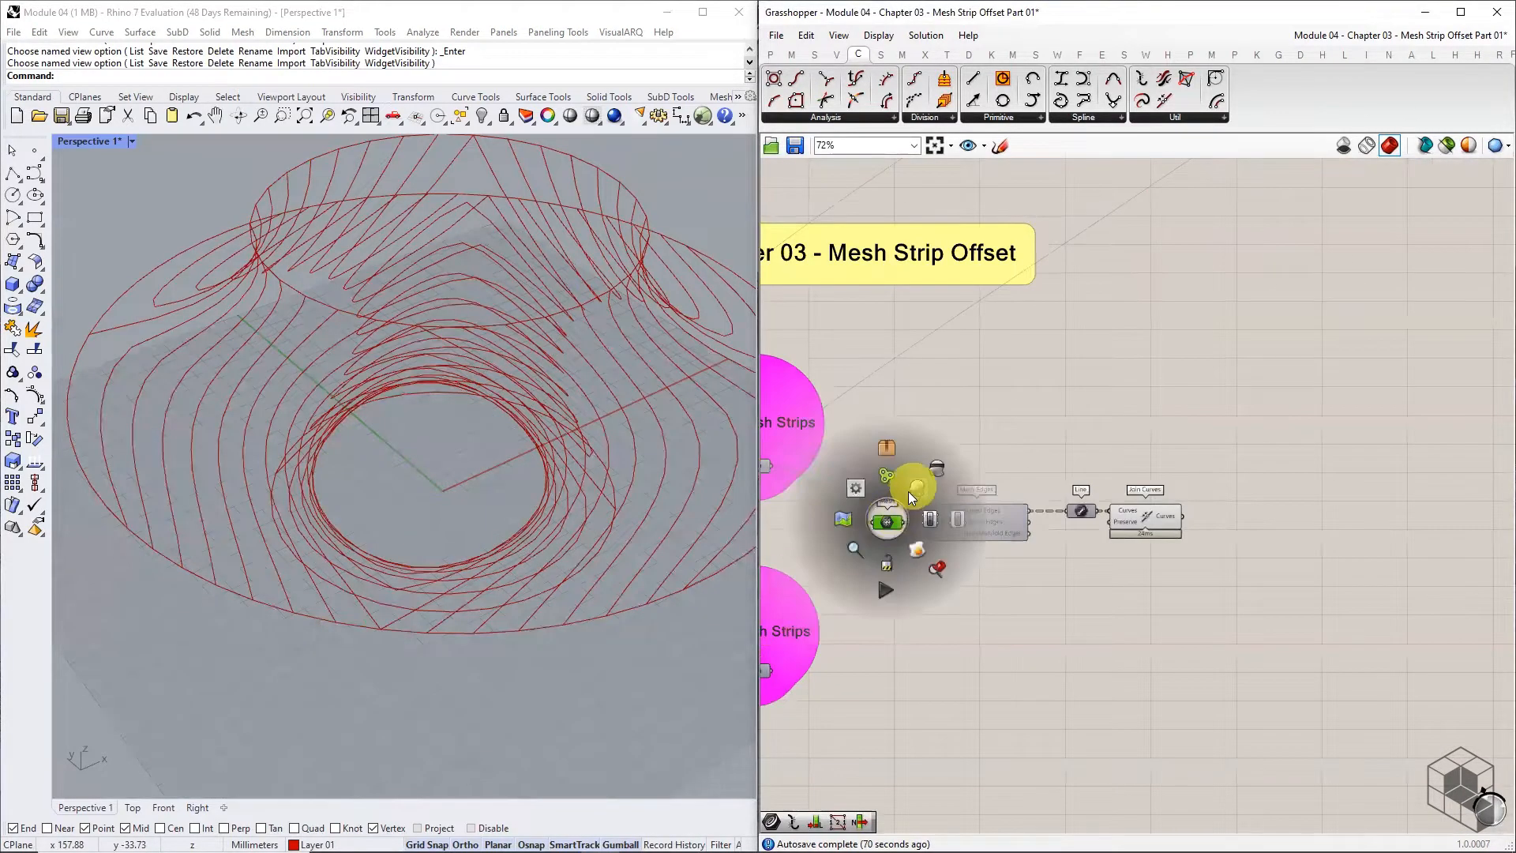
{"action": "left_click", "coordinate": [908, 491]}
Move the Line parameter and the Join Curves component closer to Mesh Edges to tidy the layout.
{"action": "scroll", "coordinate": [889, 497], "scroll_direction": "up", "scroll_amount": 2}
{"action": "left_click_drag", "start_coordinate": [1233, 436], "coordinate": [1058, 514]}
{"action": "left_click_drag", "start_coordinate": [1061, 515], "coordinate": [1087, 577]}
{"action": "left_click", "coordinate": [1110, 578]}
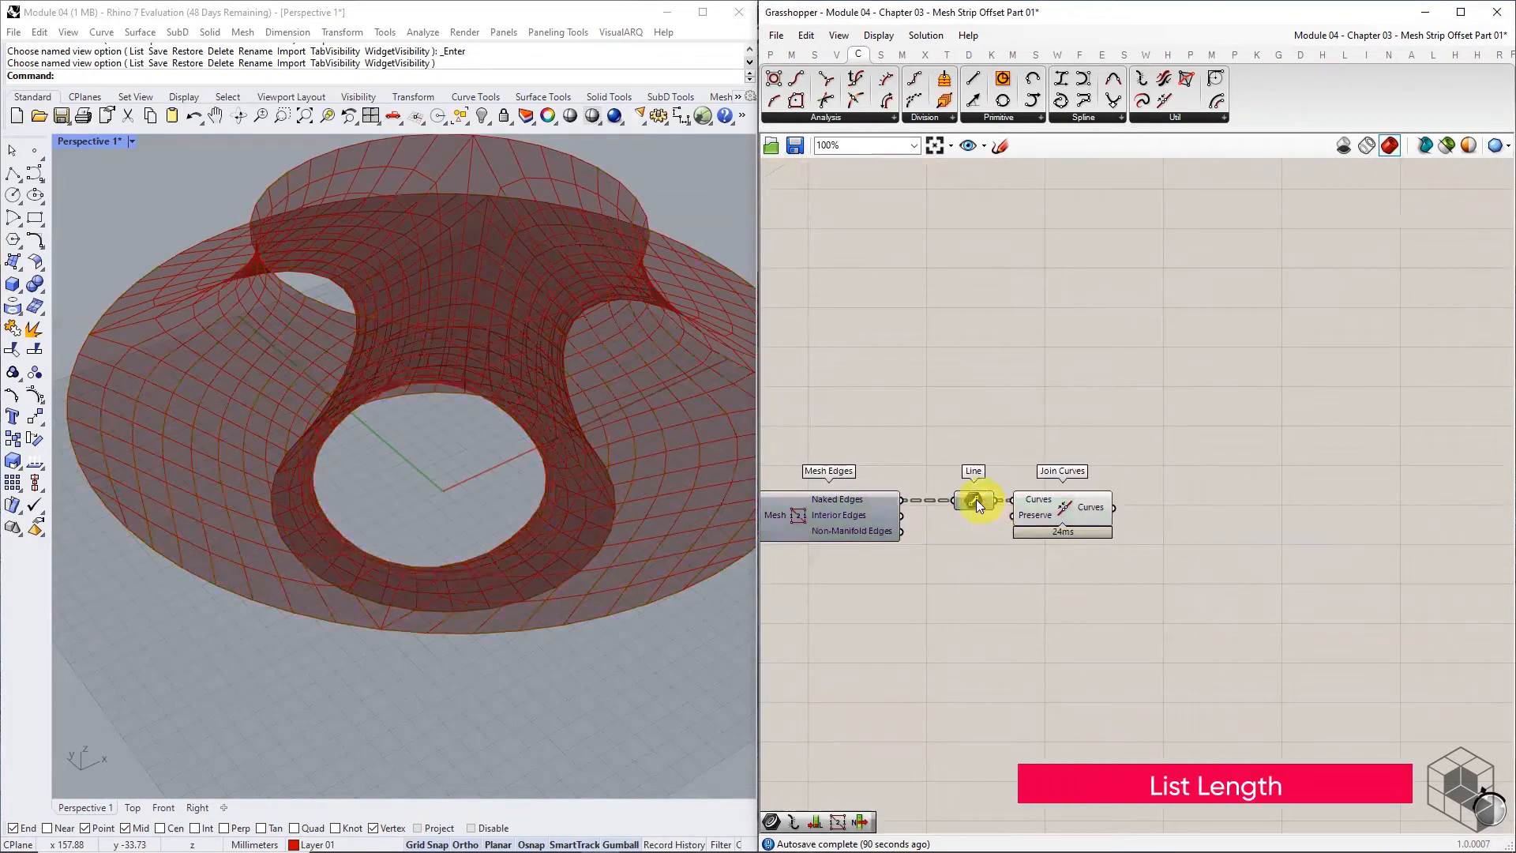
{"action": "left_click_drag", "start_coordinate": [978, 501], "coordinate": [1034, 505]}
Add a List Length component and feed it with the joined curves from Join Curves.
{"action": "left_click", "coordinate": [816, 54]}
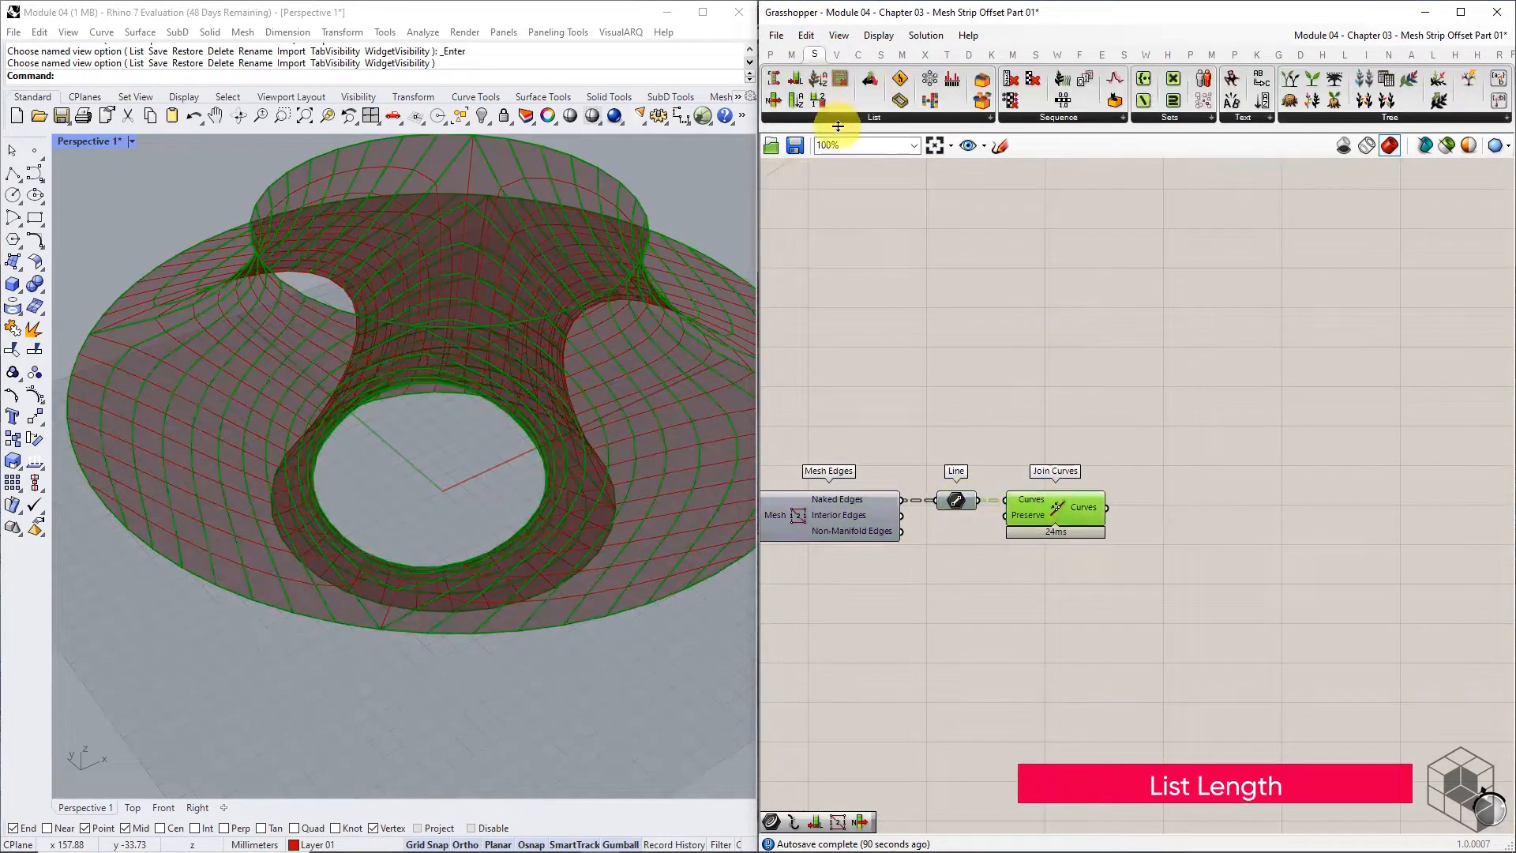
{"action": "left_click", "coordinate": [846, 116]}
{"action": "left_click_drag", "start_coordinate": [819, 185], "coordinate": [1160, 509]}
{"action": "left_click", "coordinate": [1170, 514]}
{"action": "scroll", "coordinate": [1100, 500], "scroll_direction": "up", "scroll_amount": 2}
{"action": "left_click", "coordinate": [1144, 552]}
Add an Equality component and connect the List Length output to its First Number input.
{"action": "right_click_drag", "start_coordinate": [1226, 536], "coordinate": [1108, 531]}
{"action": "scroll", "coordinate": [1114, 517], "scroll_direction": "up", "scroll_amount": 1}
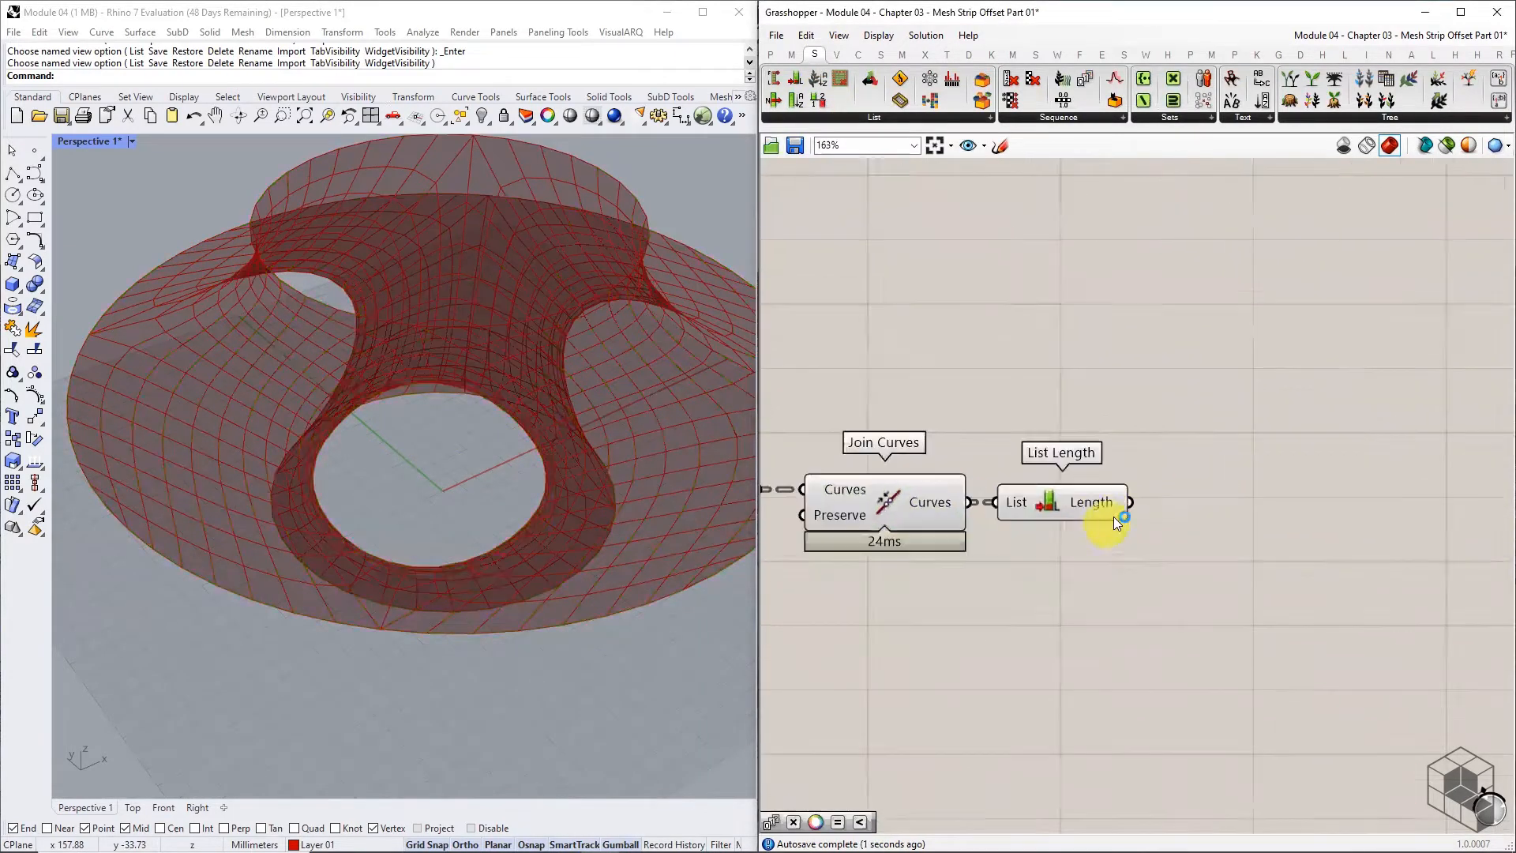
{"action": "left_click", "coordinate": [790, 48]}
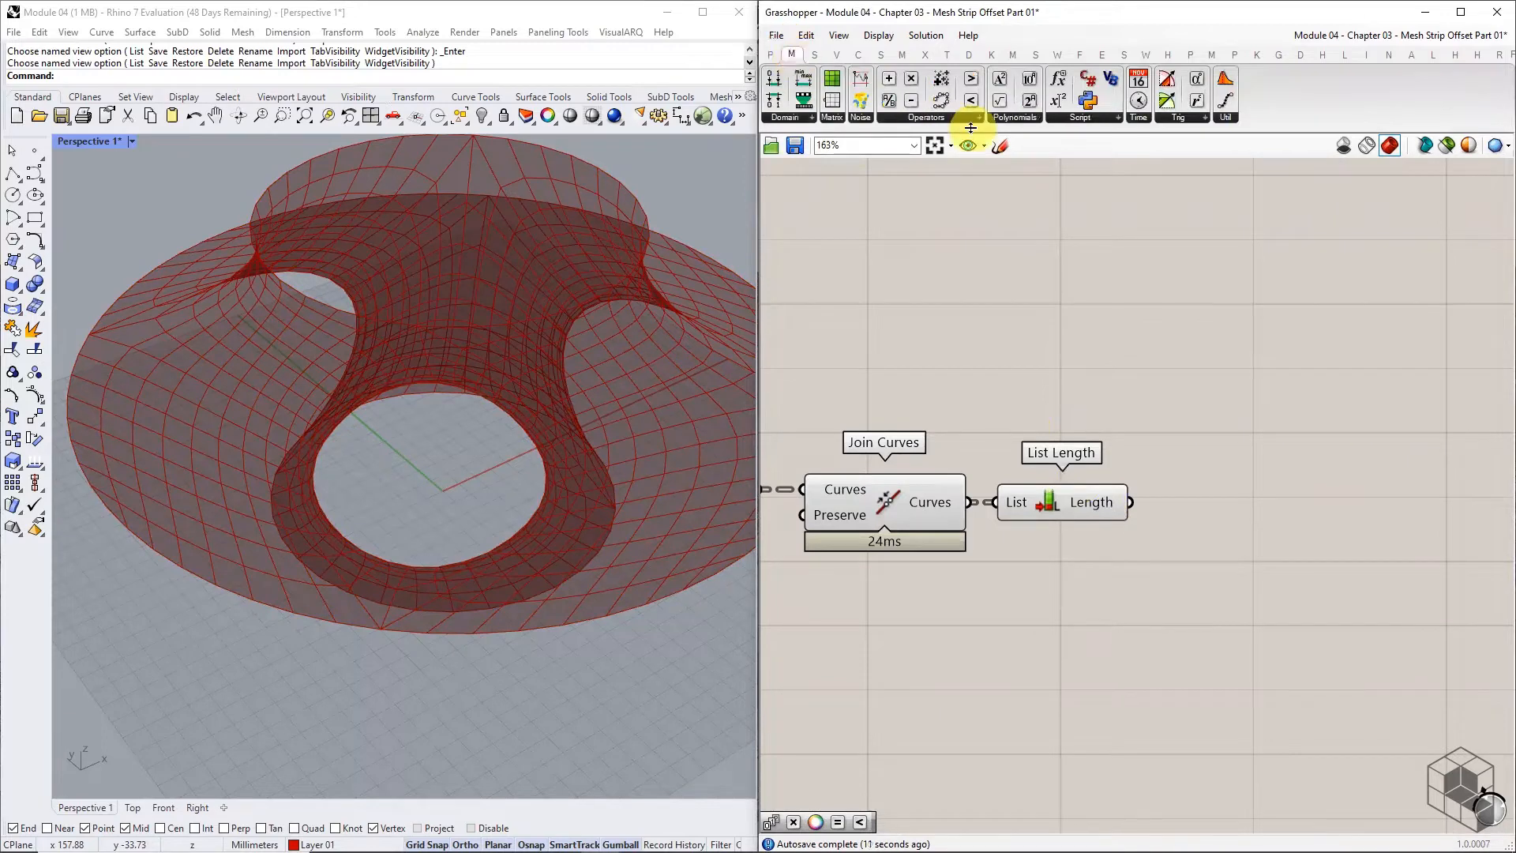
{"action": "left_click", "coordinate": [947, 117]}
{"action": "left_click_drag", "start_coordinate": [934, 301], "coordinate": [1159, 557]}
Add a Panel containing 1 and connect it to the Second Number input of the Equality component.
{"action": "left_click", "coordinate": [770, 53]}
{"action": "left_click_drag", "start_coordinate": [1052, 101], "coordinate": [1023, 642]}
{"action": "left_click", "coordinate": [1192, 674]}
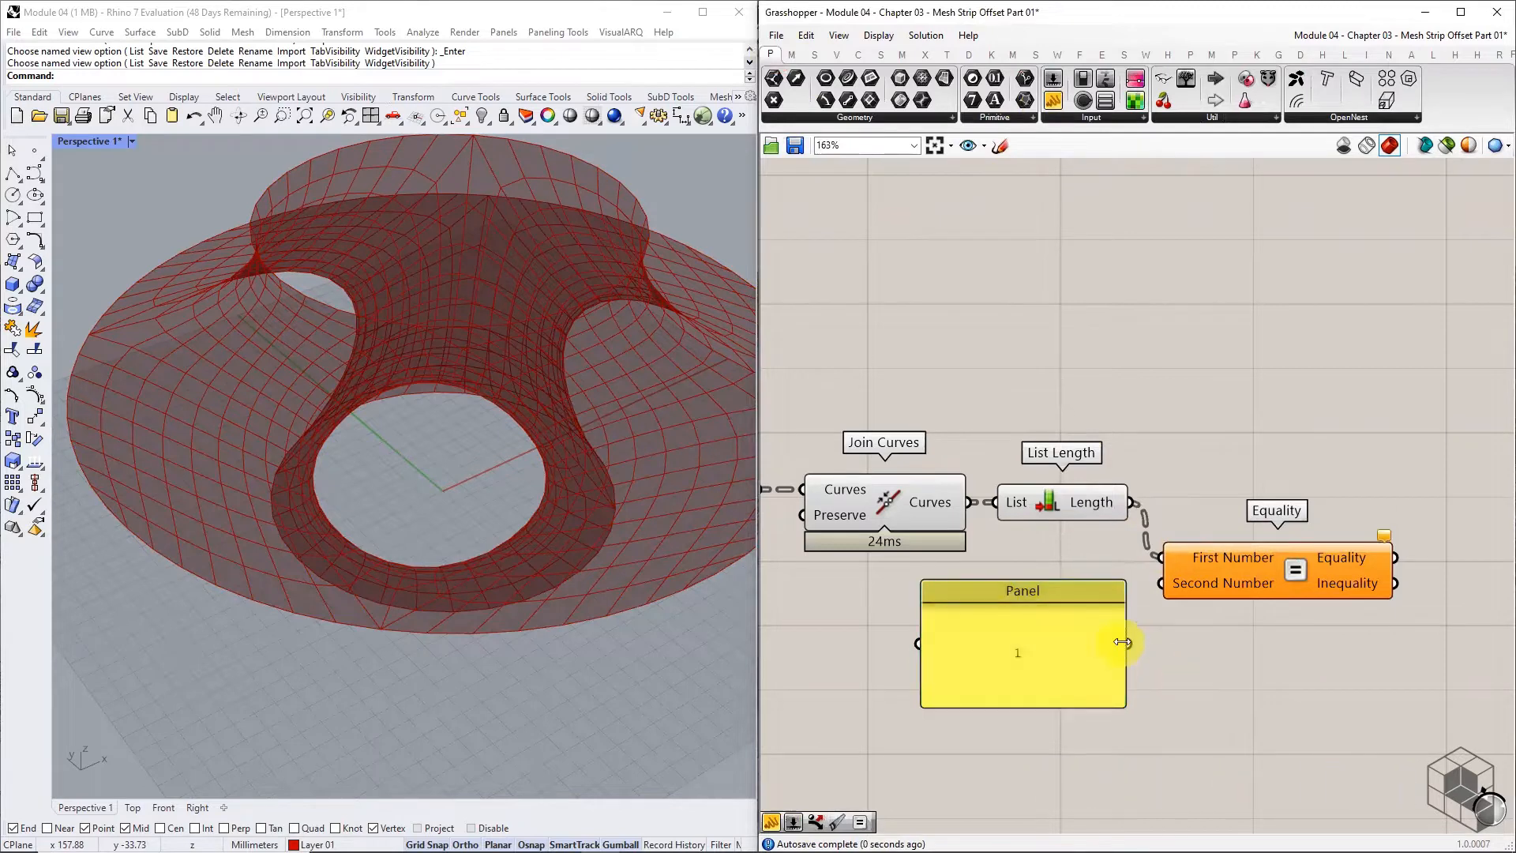
{"action": "left_click_drag", "start_coordinate": [1122, 641], "coordinate": [1158, 583]}
{"action": "right_click_drag", "start_coordinate": [1281, 621], "coordinate": [1076, 565]}
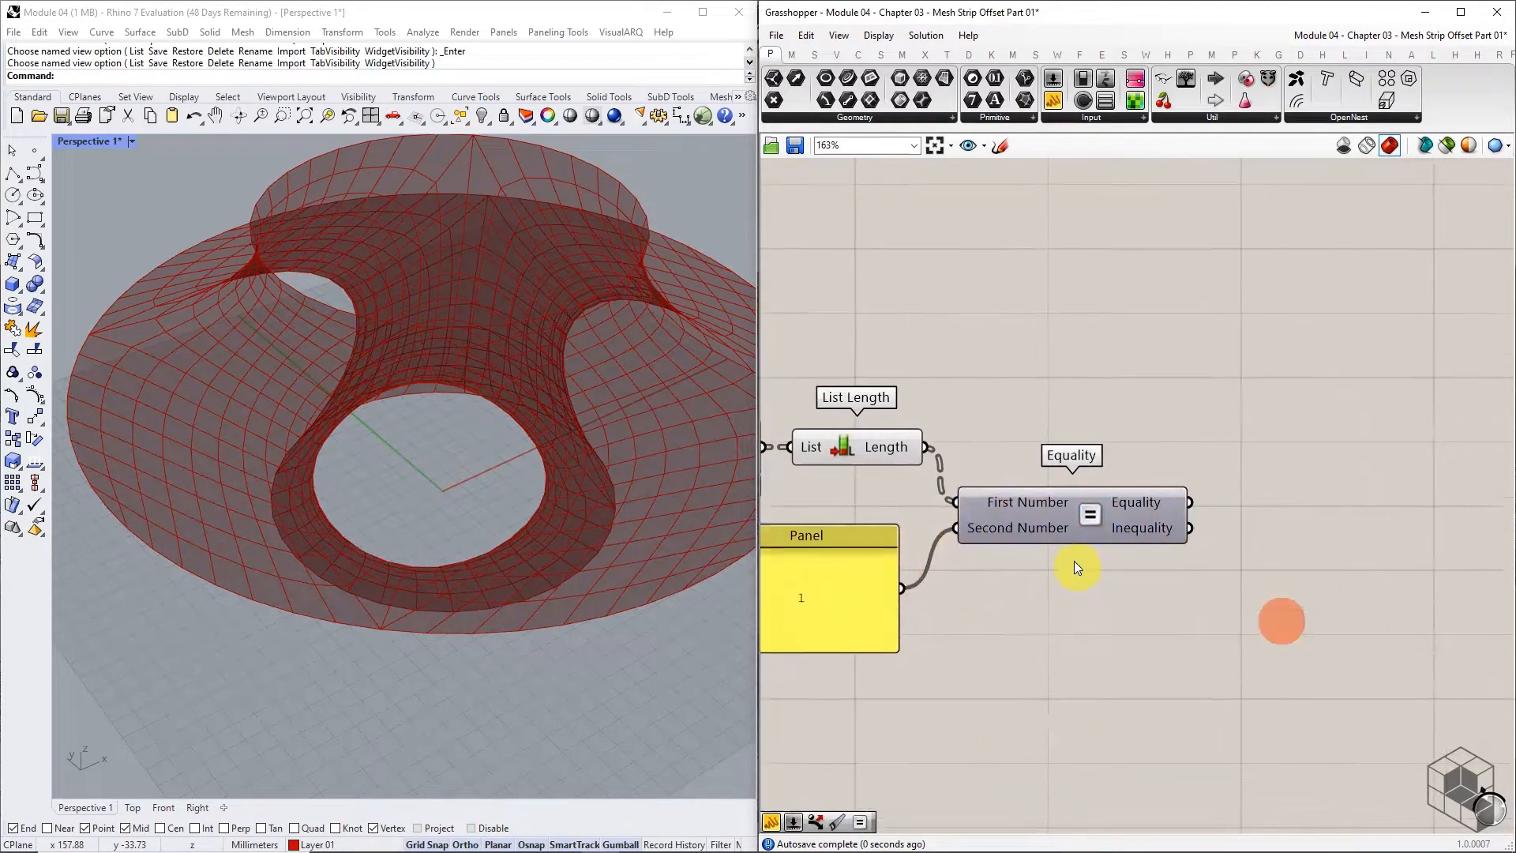
Add a Dispatch component and connect the Equality output to its Dispatch pattern input.
{"action": "scroll", "coordinate": [1131, 556], "scroll_direction": "up", "scroll_amount": 2}
{"action": "mouse_move", "coordinate": [1165, 482]}
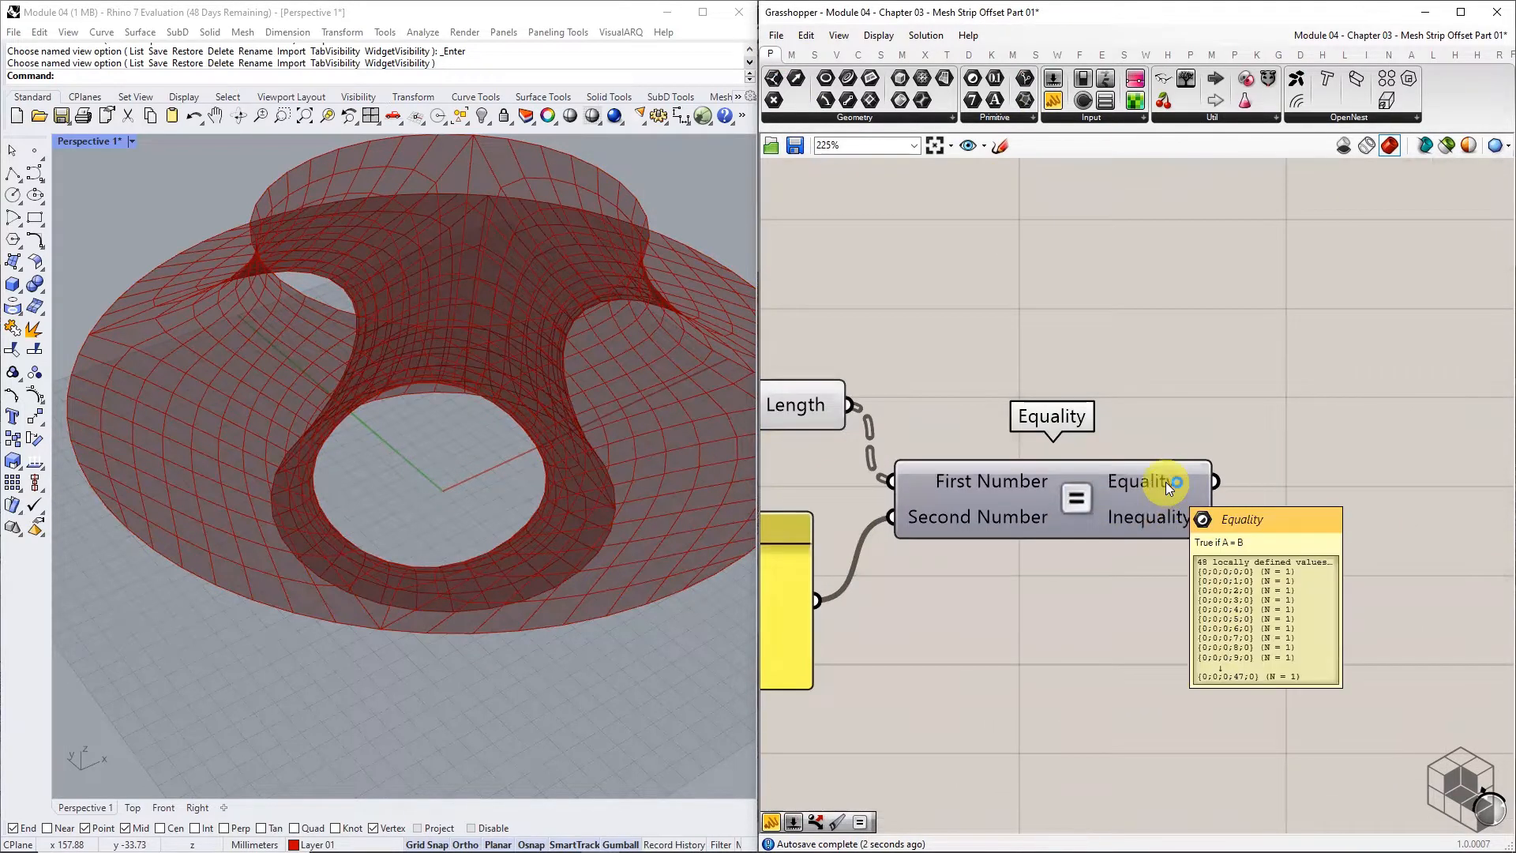
{"action": "left_click", "coordinate": [814, 54]}
{"action": "left_click", "coordinate": [814, 117]}
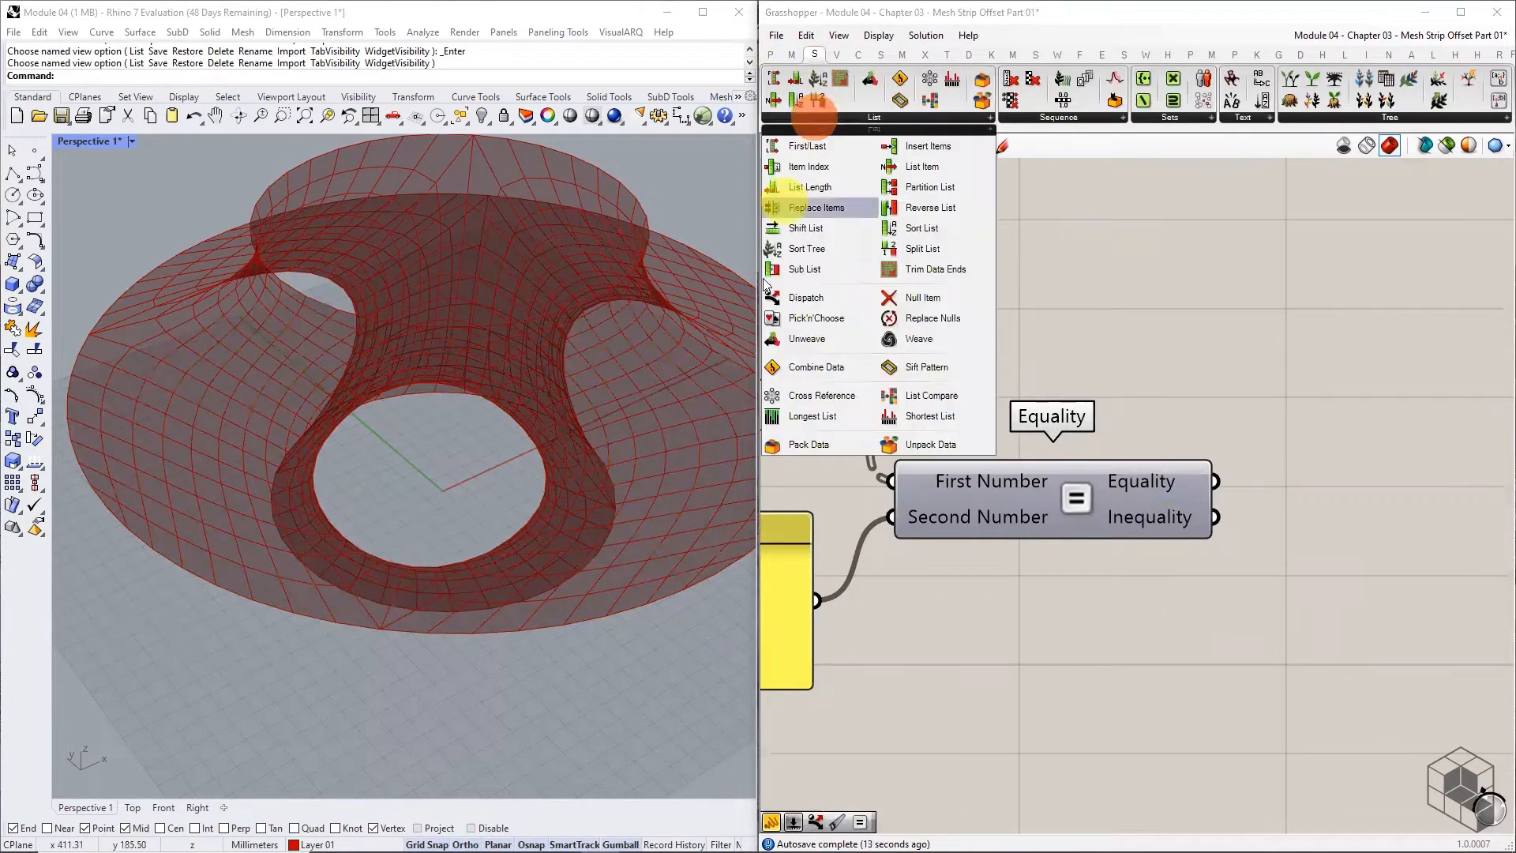
{"action": "left_click", "coordinate": [809, 298]}
{"action": "left_click", "coordinate": [1372, 324]}
{"action": "left_click_drag", "start_coordinate": [1210, 481], "coordinate": [1299, 338]}
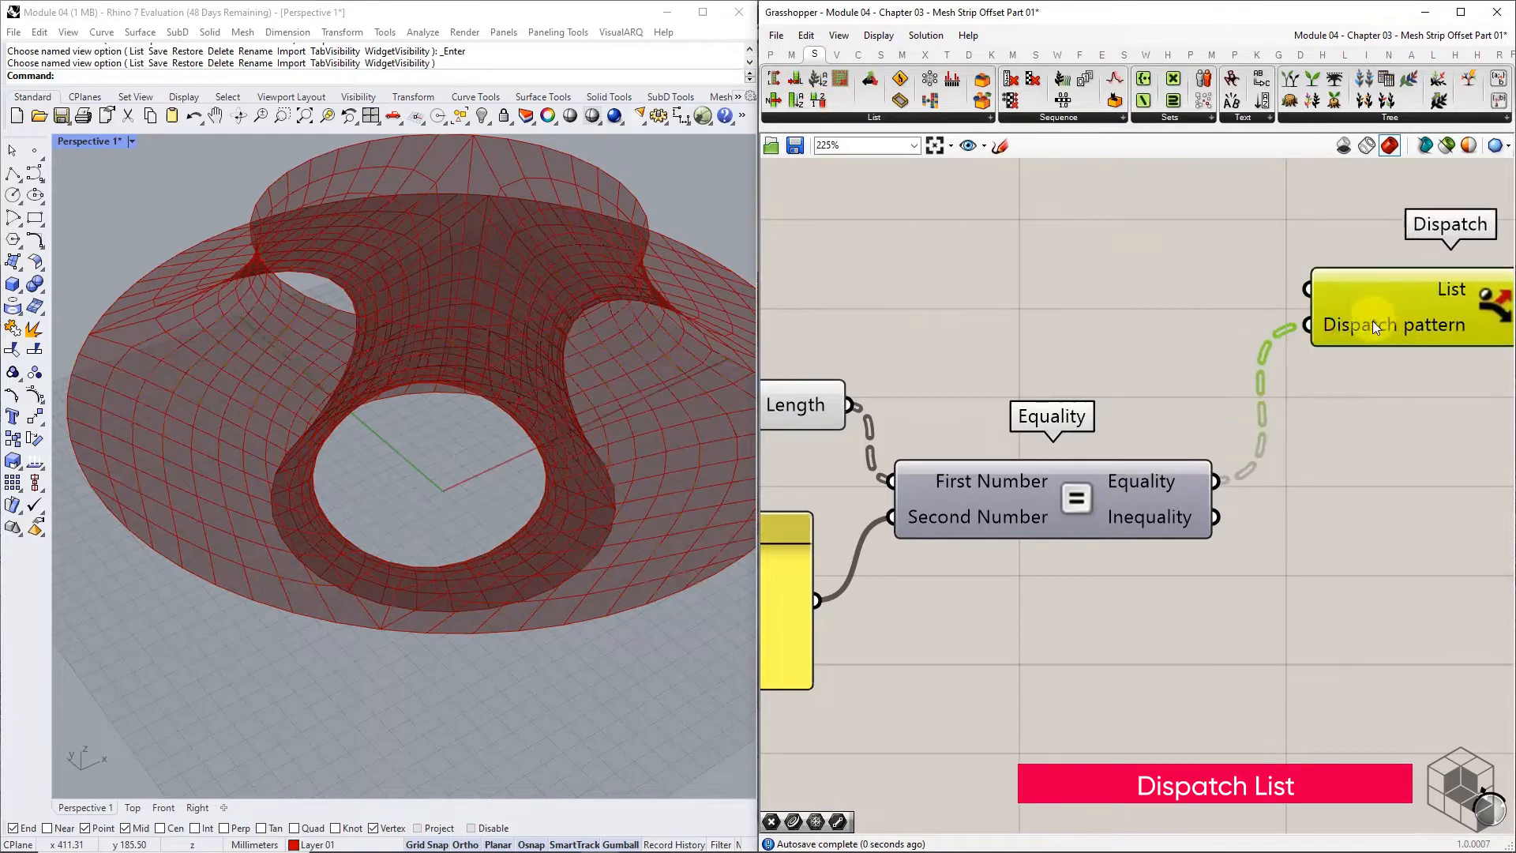
Connect the source Mesh parameter to the List input of Dispatch and graft that input.
{"action": "scroll", "coordinate": [1372, 321], "scroll_direction": "down", "scroll_amount": 5}
{"action": "left_click_drag", "start_coordinate": [1049, 291], "coordinate": [1438, 295]}
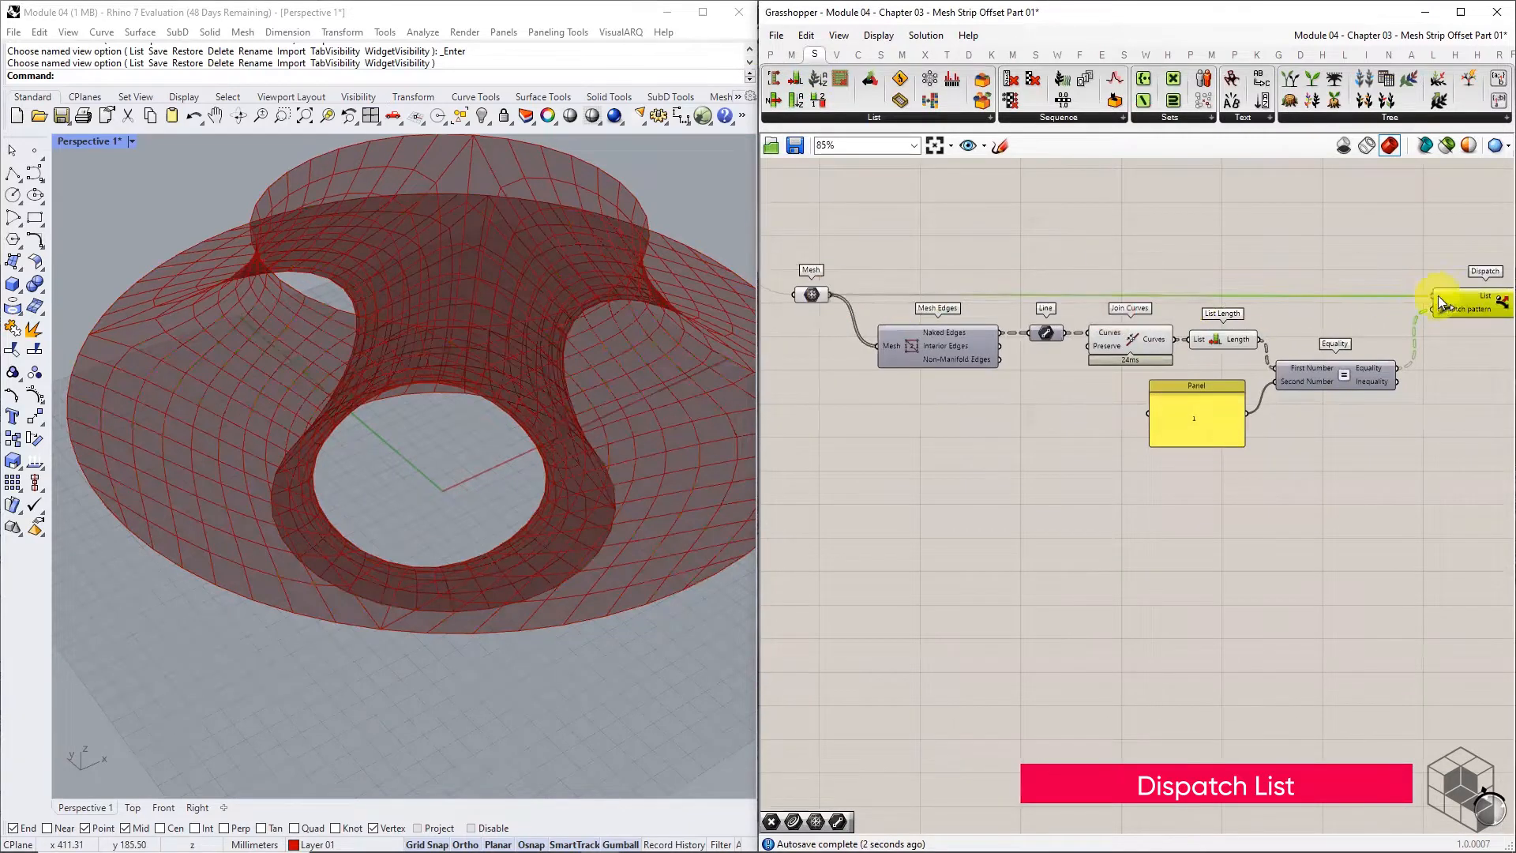
{"action": "right_click_drag", "start_coordinate": [1449, 299], "coordinate": [1015, 331]}
{"action": "scroll", "coordinate": [1016, 332], "scroll_direction": "up", "scroll_amount": 4}
{"action": "right_click", "coordinate": [1058, 319]}
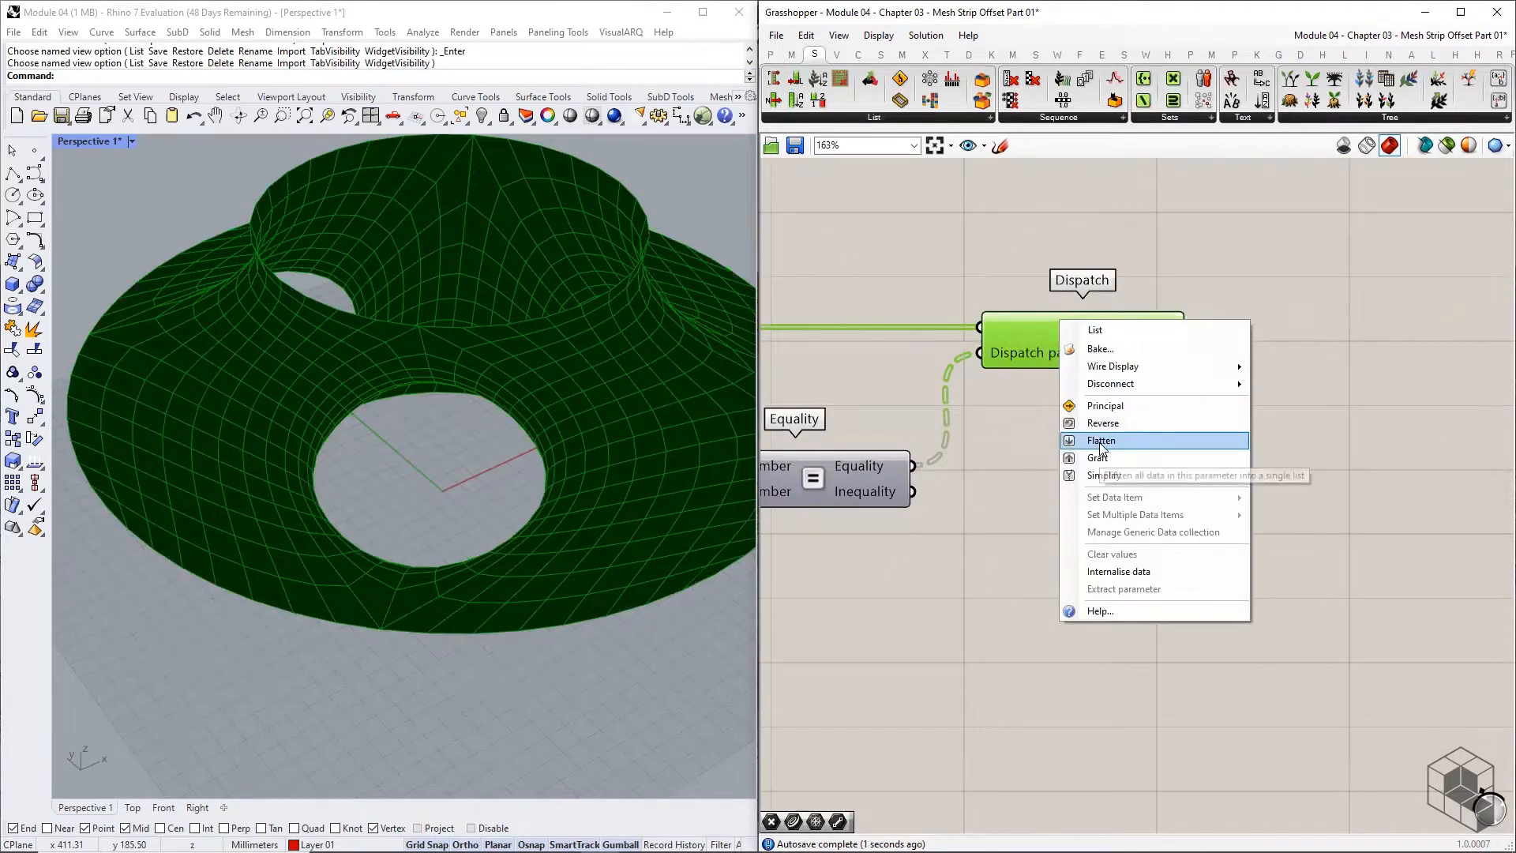
{"action": "left_click", "coordinate": [1100, 455]}
{"action": "right_click_drag", "start_coordinate": [1132, 399], "coordinate": [1108, 418]}
{"action": "left_click", "coordinate": [1108, 418]}
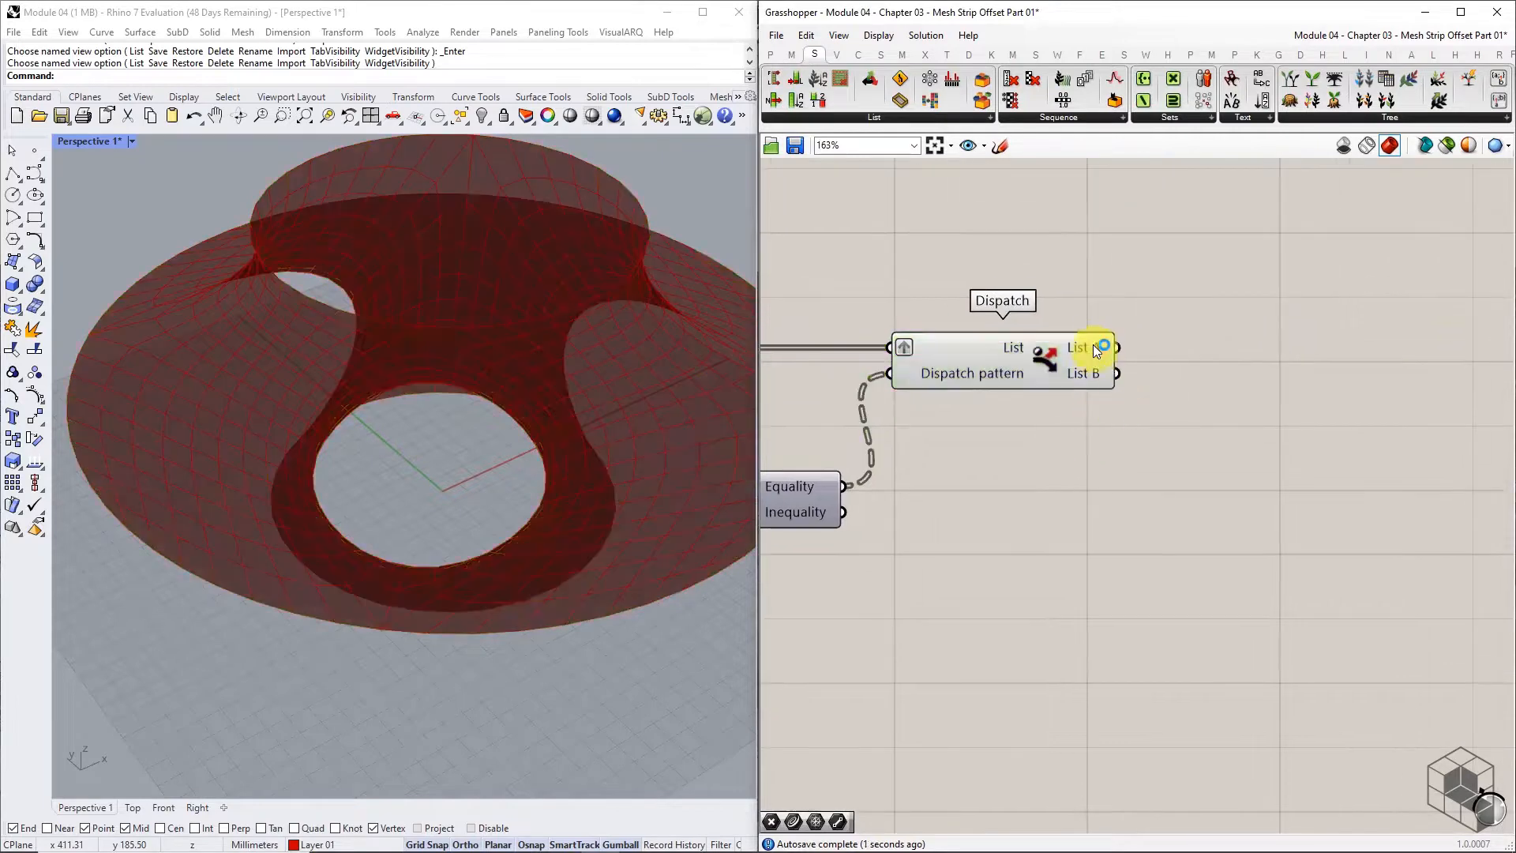
Add two Mesh parameters after Dispatch, one fed by List A and the other by List B.
{"action": "mouse_move", "coordinate": [1097, 348]}
{"action": "mouse_move", "coordinate": [1086, 374]}
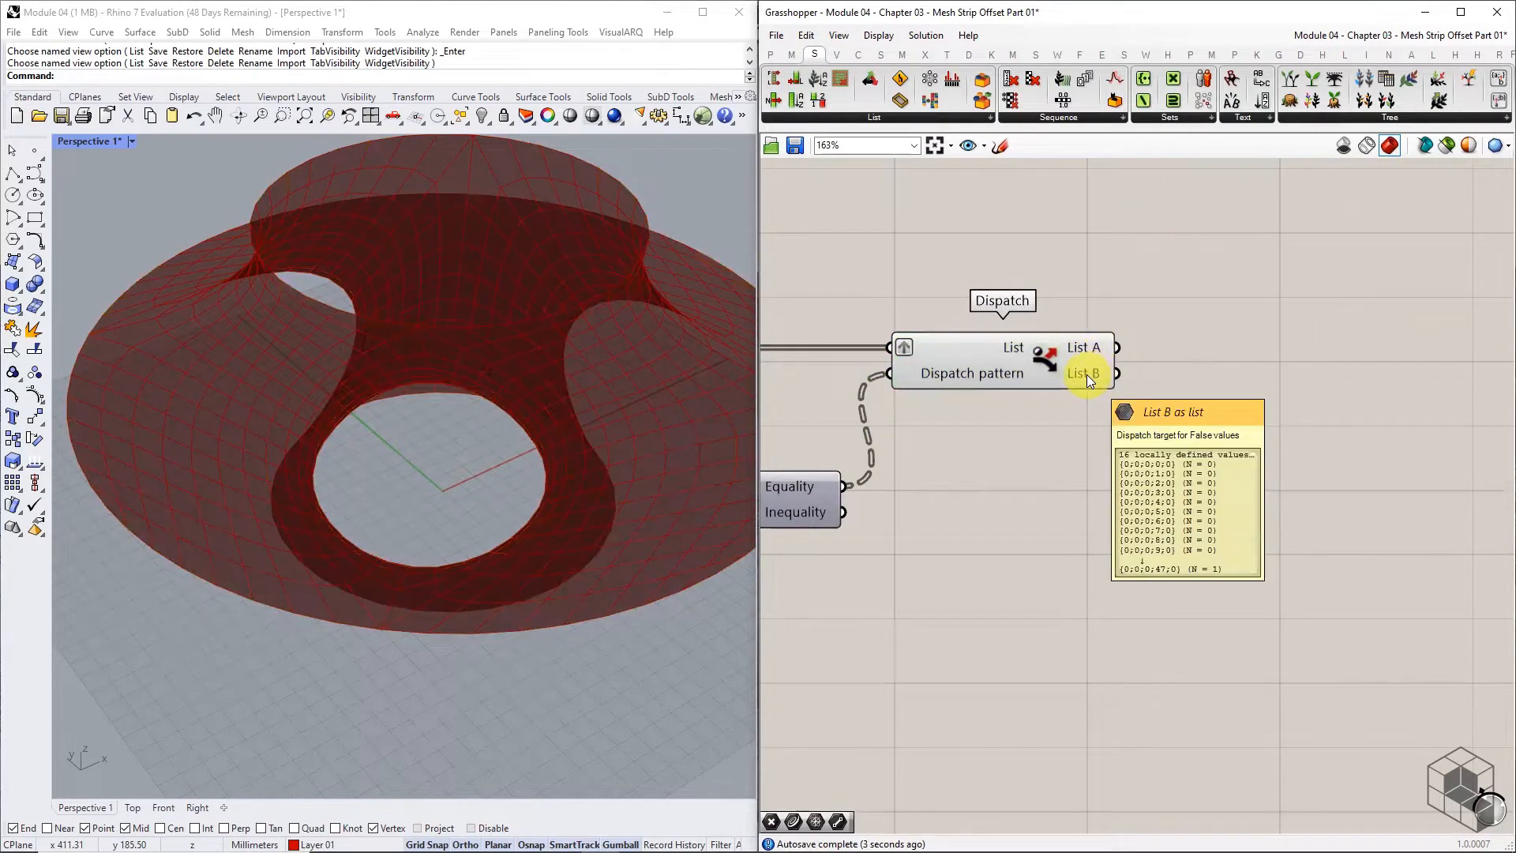
{"action": "left_click", "coordinate": [771, 54]}
{"action": "left_click_drag", "start_coordinate": [922, 78], "coordinate": [1271, 251]}
{"action": "left_click_drag", "start_coordinate": [1118, 347], "coordinate": [1285, 401]}
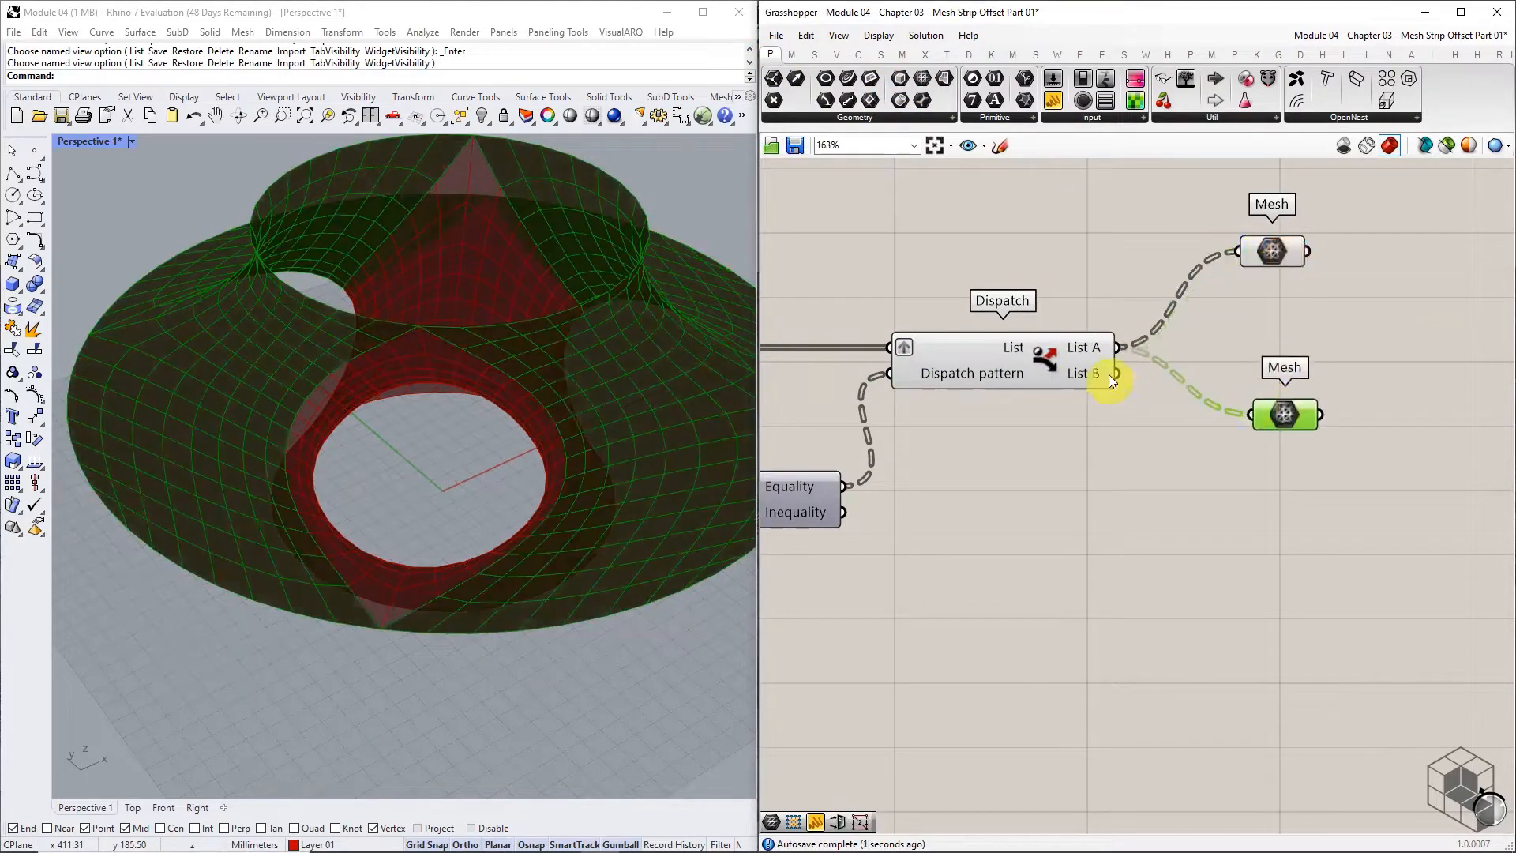
{"action": "left_click_drag", "start_coordinate": [1118, 373], "coordinate": [1304, 442]}
Hide the preview of the components ahead of the two new Mesh parameters, up to and including Dispatch.
{"action": "scroll", "coordinate": [1304, 442], "scroll_direction": "down", "scroll_amount": 4}
{"action": "left_click_drag", "start_coordinate": [1200, 328], "coordinate": [854, 528]}
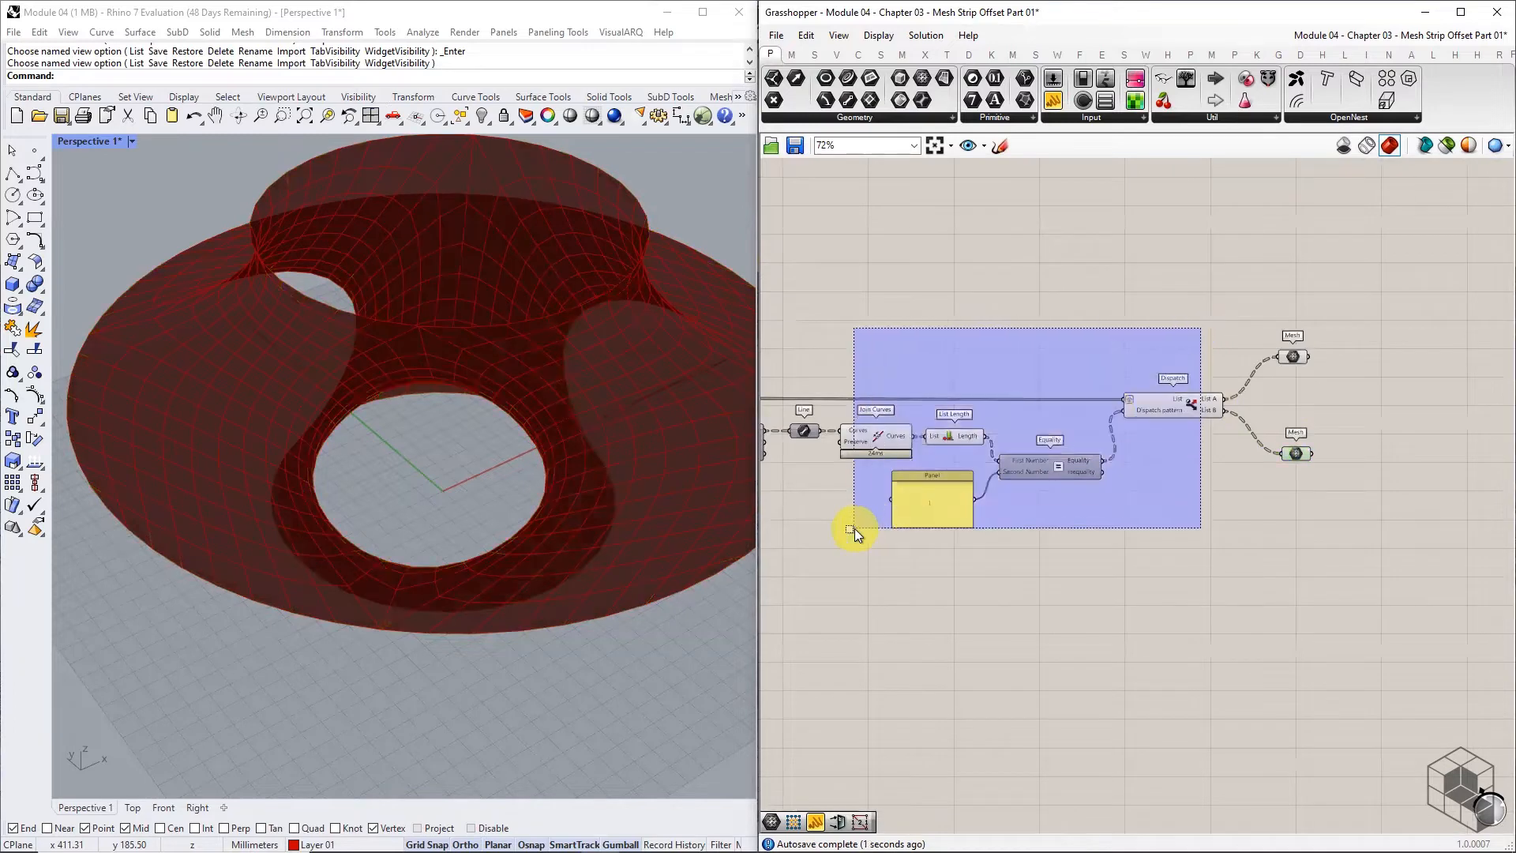
{"action": "middle_click", "coordinate": [1066, 400]}
{"action": "left_click", "coordinate": [1104, 356]}
{"action": "right_click_drag", "start_coordinate": [974, 338], "coordinate": [1154, 281]}
{"action": "left_click_drag", "start_coordinate": [873, 311], "coordinate": [780, 384]}
{"action": "middle_click", "coordinate": [920, 332]}
{"action": "left_click", "coordinate": [963, 289]}
{"action": "right_click_drag", "start_coordinate": [1152, 288], "coordinate": [830, 301]}
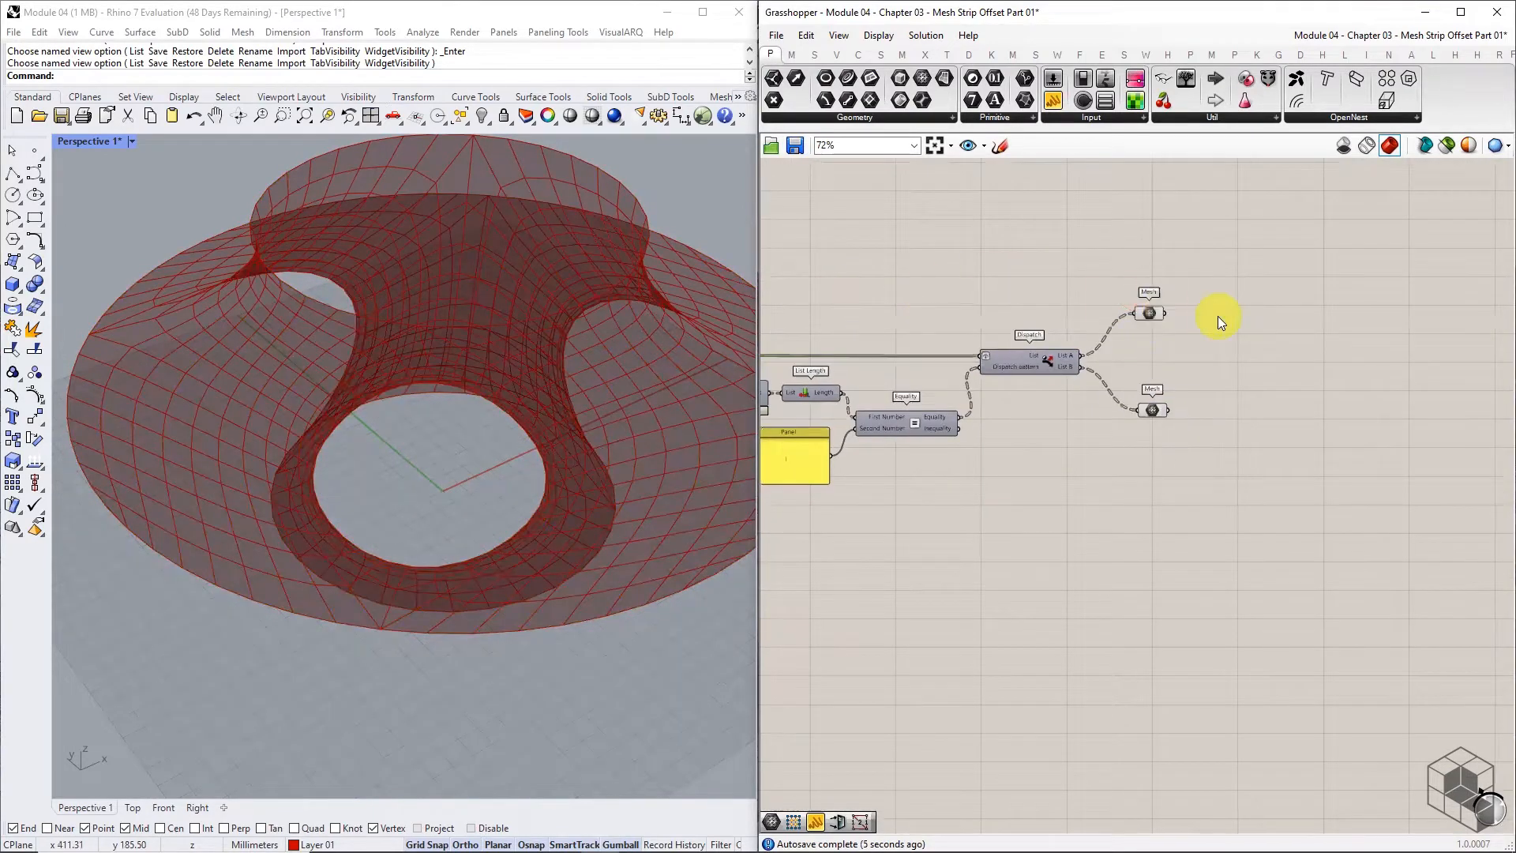
Highlight the List A and List B Mesh parameters in turn and compare their strips in the Rhino viewport.
{"action": "scroll", "coordinate": [1217, 316], "scroll_direction": "up", "scroll_amount": 3}
{"action": "left_click", "coordinate": [1083, 304]}
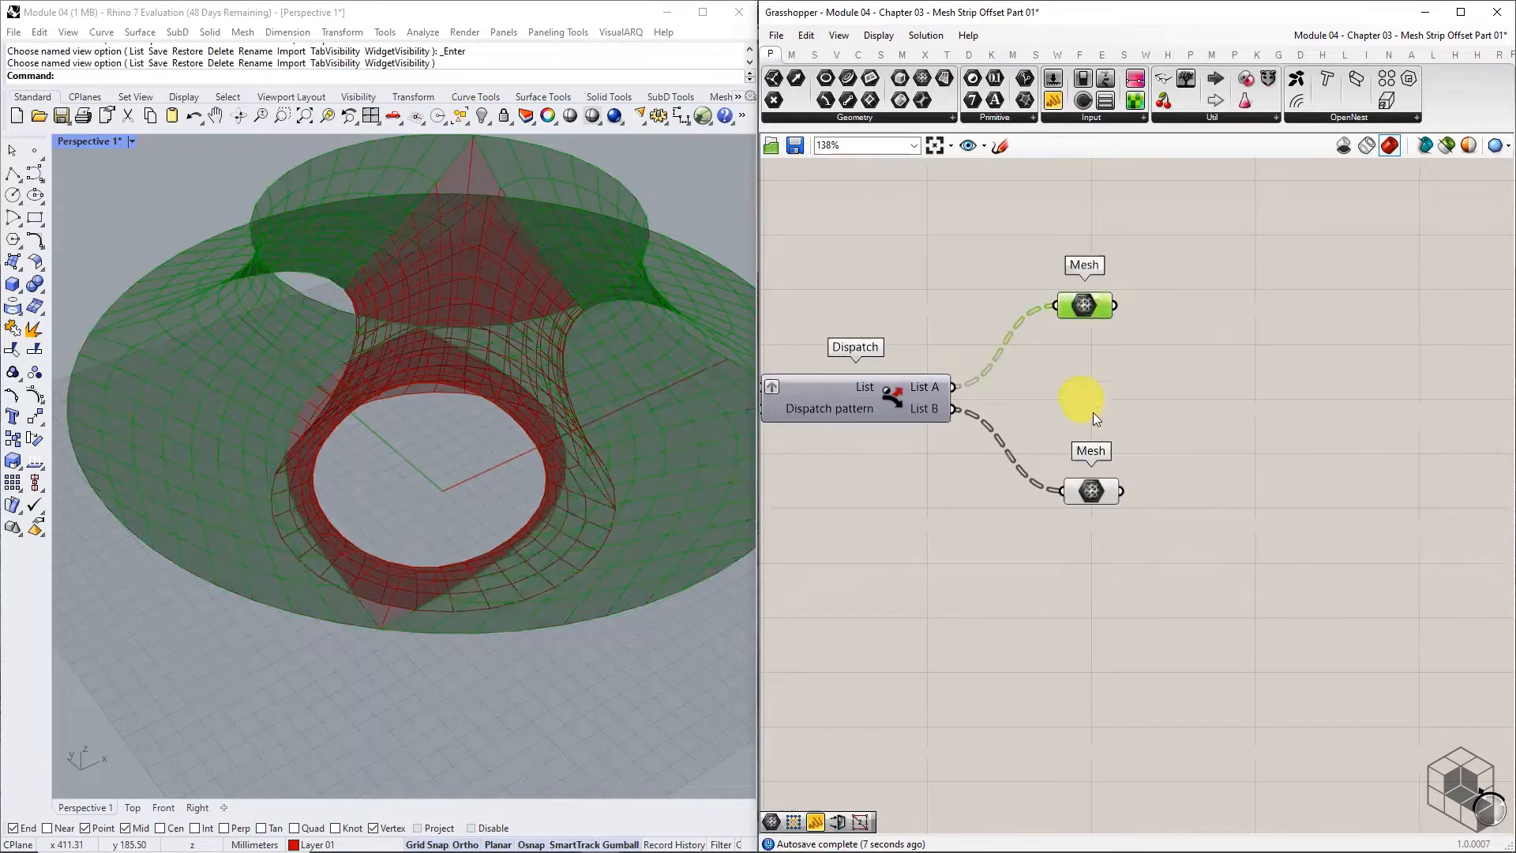
{"action": "right_click_drag", "start_coordinate": [695, 447], "coordinate": [680, 349]}
{"action": "left_click", "coordinate": [1090, 491]}
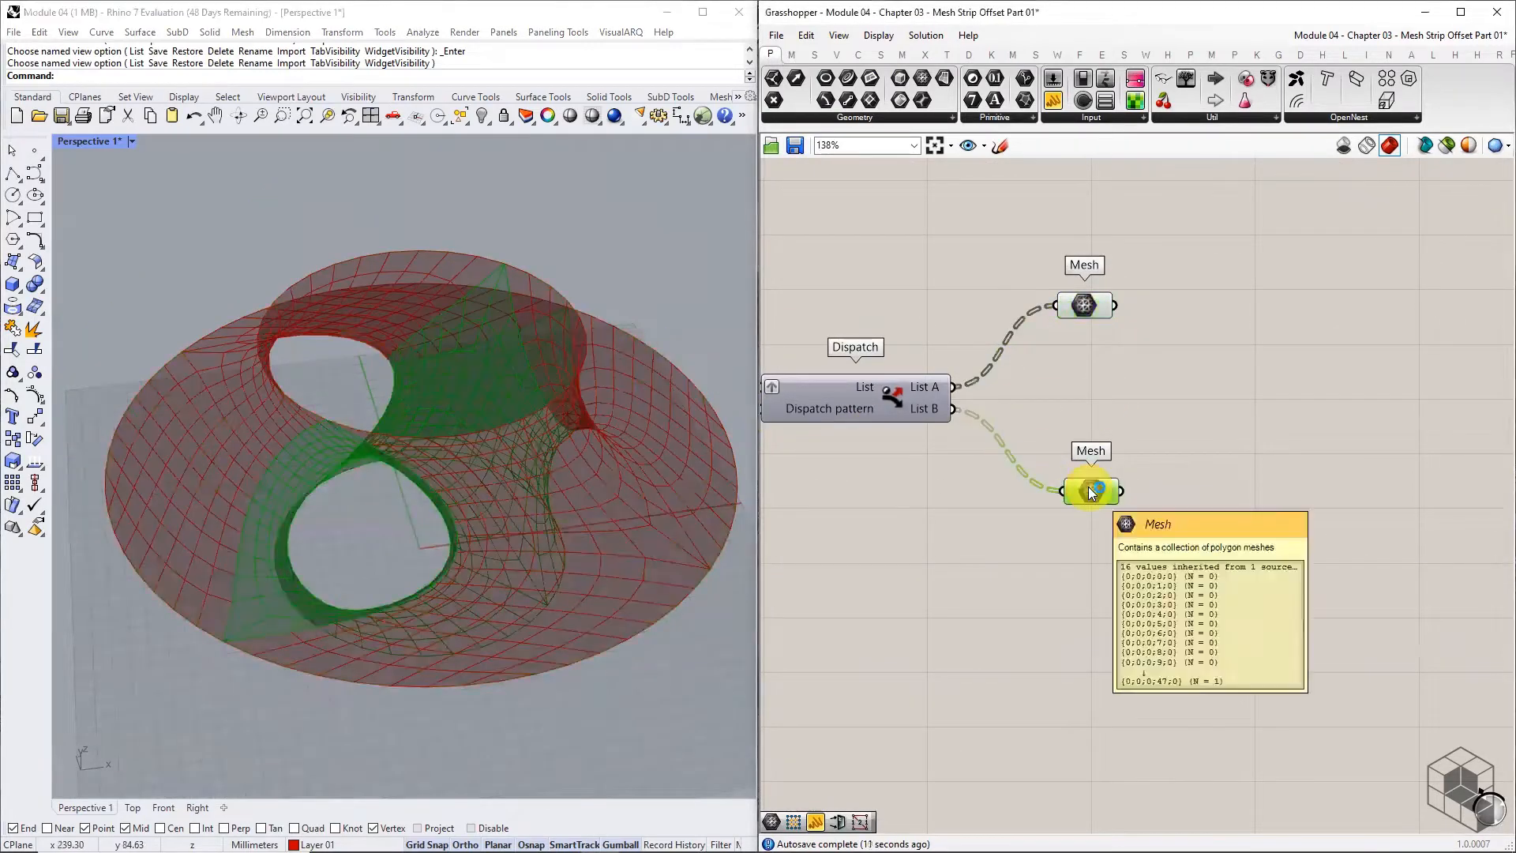
{"action": "mouse_move", "coordinate": [589, 479]}
{"action": "right_mouse_down"}
{"action": "mouse_move", "coordinate": [564, 458]}
{"action": "mouse_move", "coordinate": [608, 468]}
{"action": "right_mouse_up"}
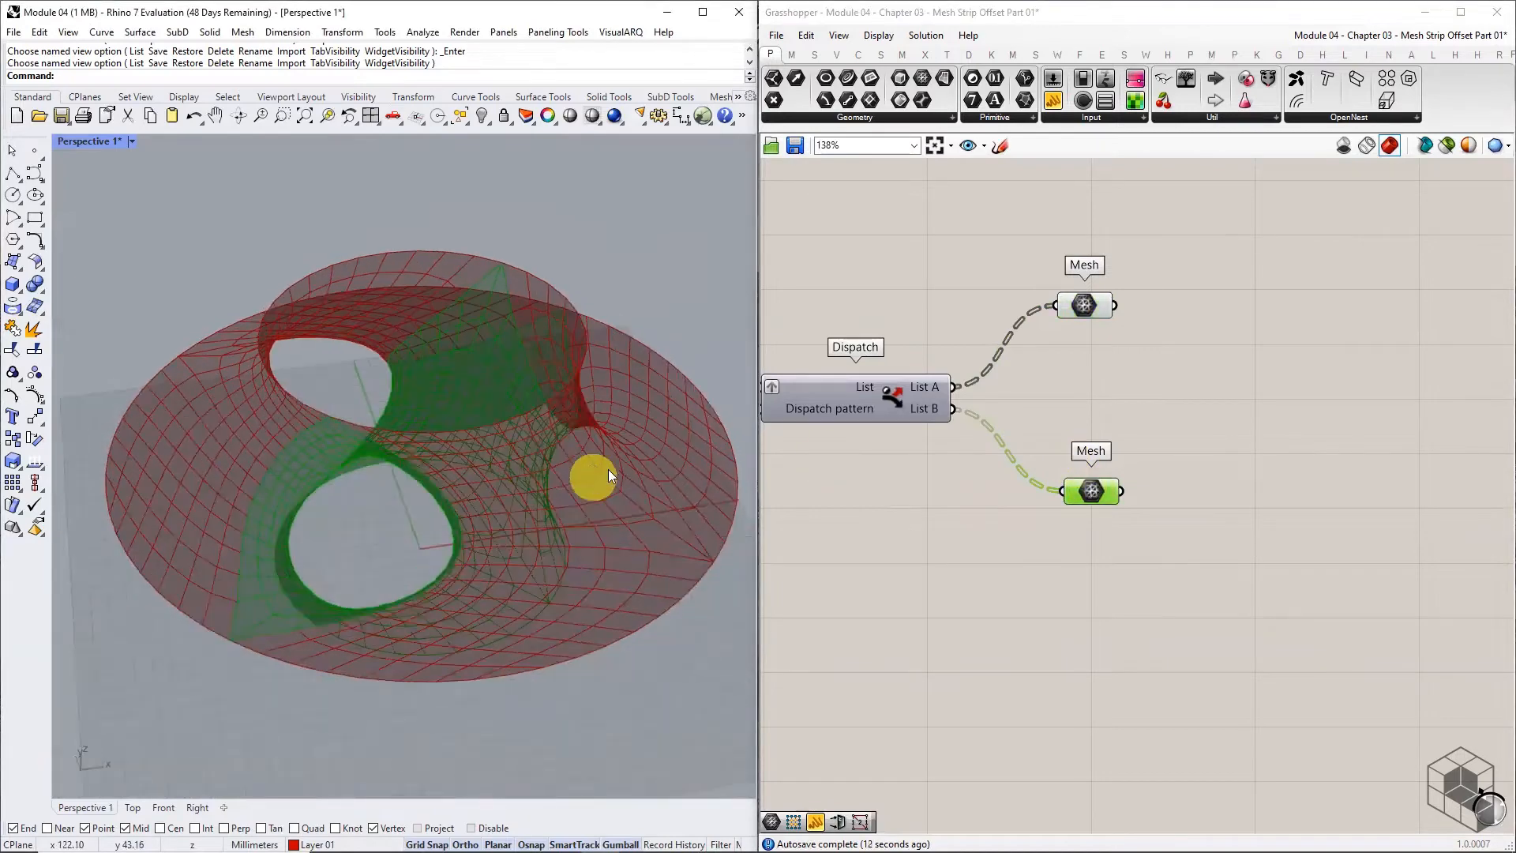
Space the two Mesh parameters after Dispatch further apart vertically.
{"action": "left_click", "coordinate": [1083, 313]}
{"action": "left_click", "coordinate": [1093, 493]}
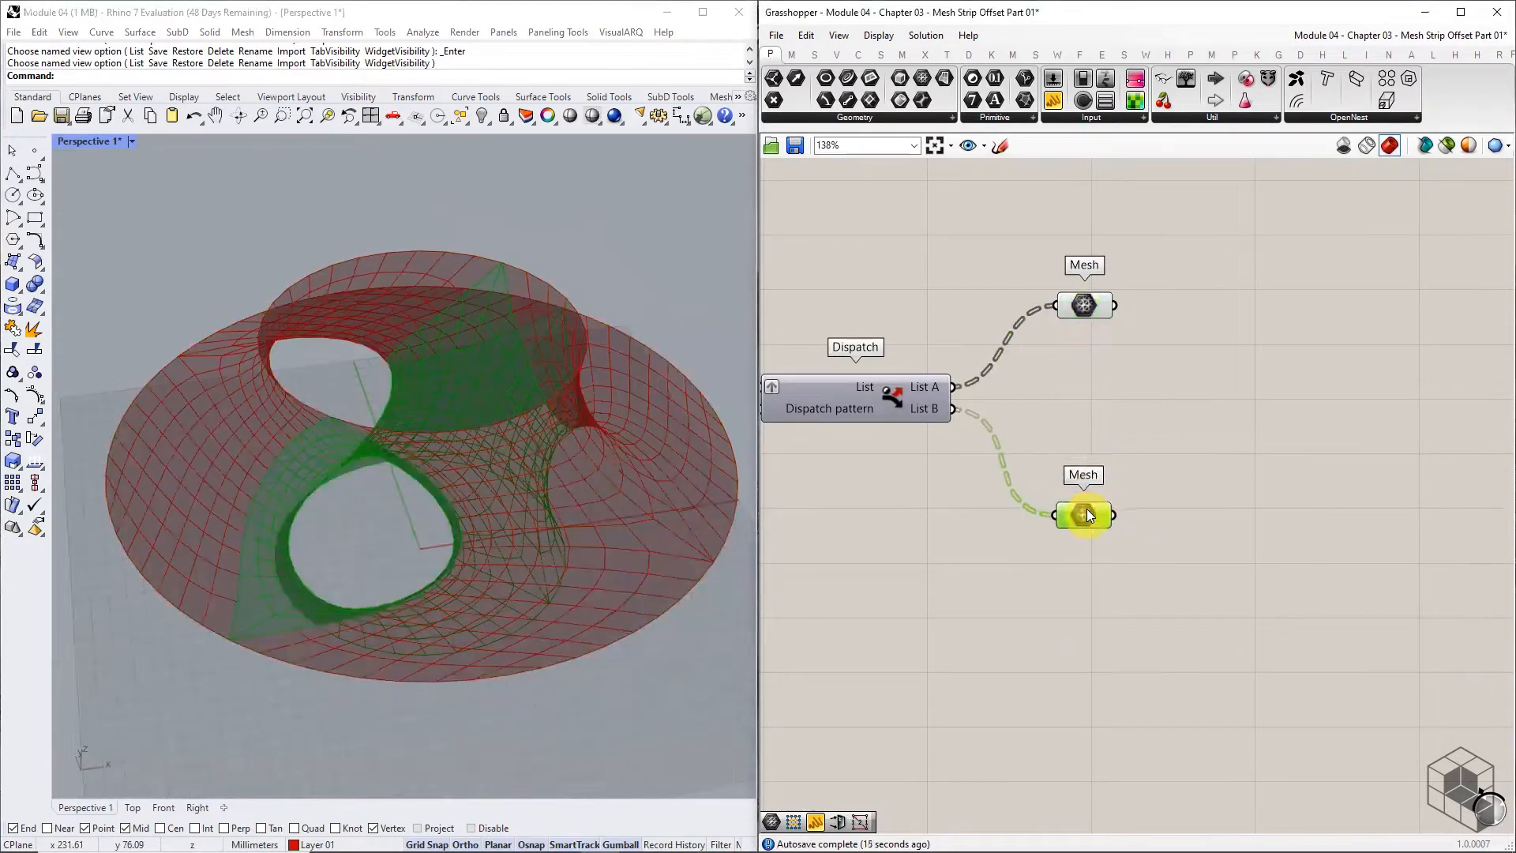
{"action": "left_click_drag", "start_coordinate": [1083, 309], "coordinate": [1081, 272]}
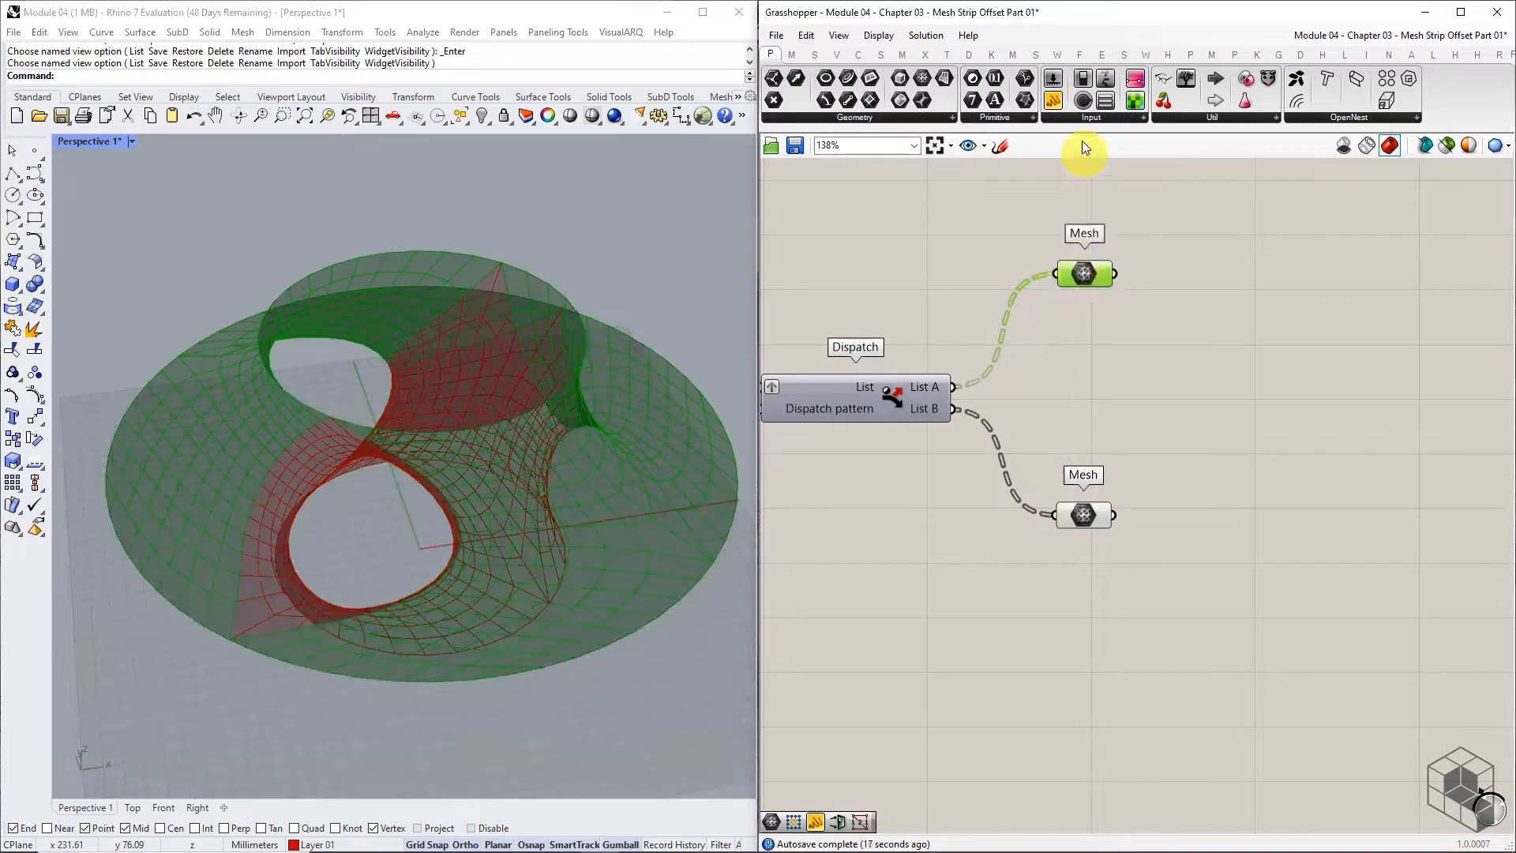
Check the List A Mesh parameter's data branches in a temporary Panel, then delete the Panel.
{"action": "left_click_drag", "start_coordinate": [1056, 104], "coordinate": [1236, 241]}
{"action": "left_click_drag", "start_coordinate": [1113, 273], "coordinate": [1172, 239]}
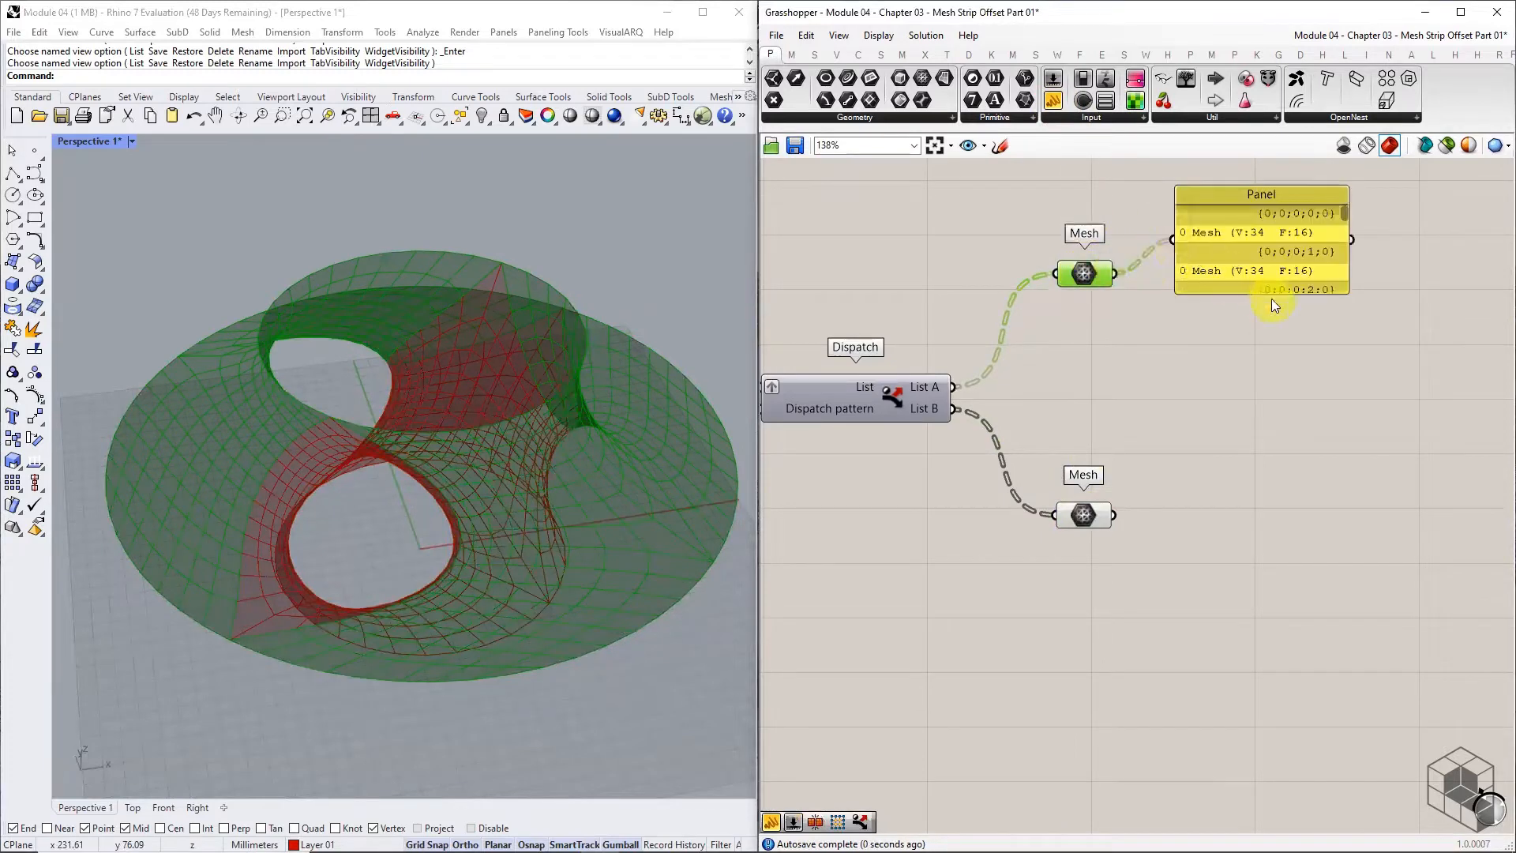
{"action": "left_click_drag", "start_coordinate": [1274, 292], "coordinate": [1286, 477]}
{"action": "left_click_drag", "start_coordinate": [1342, 235], "coordinate": [1353, 450]}
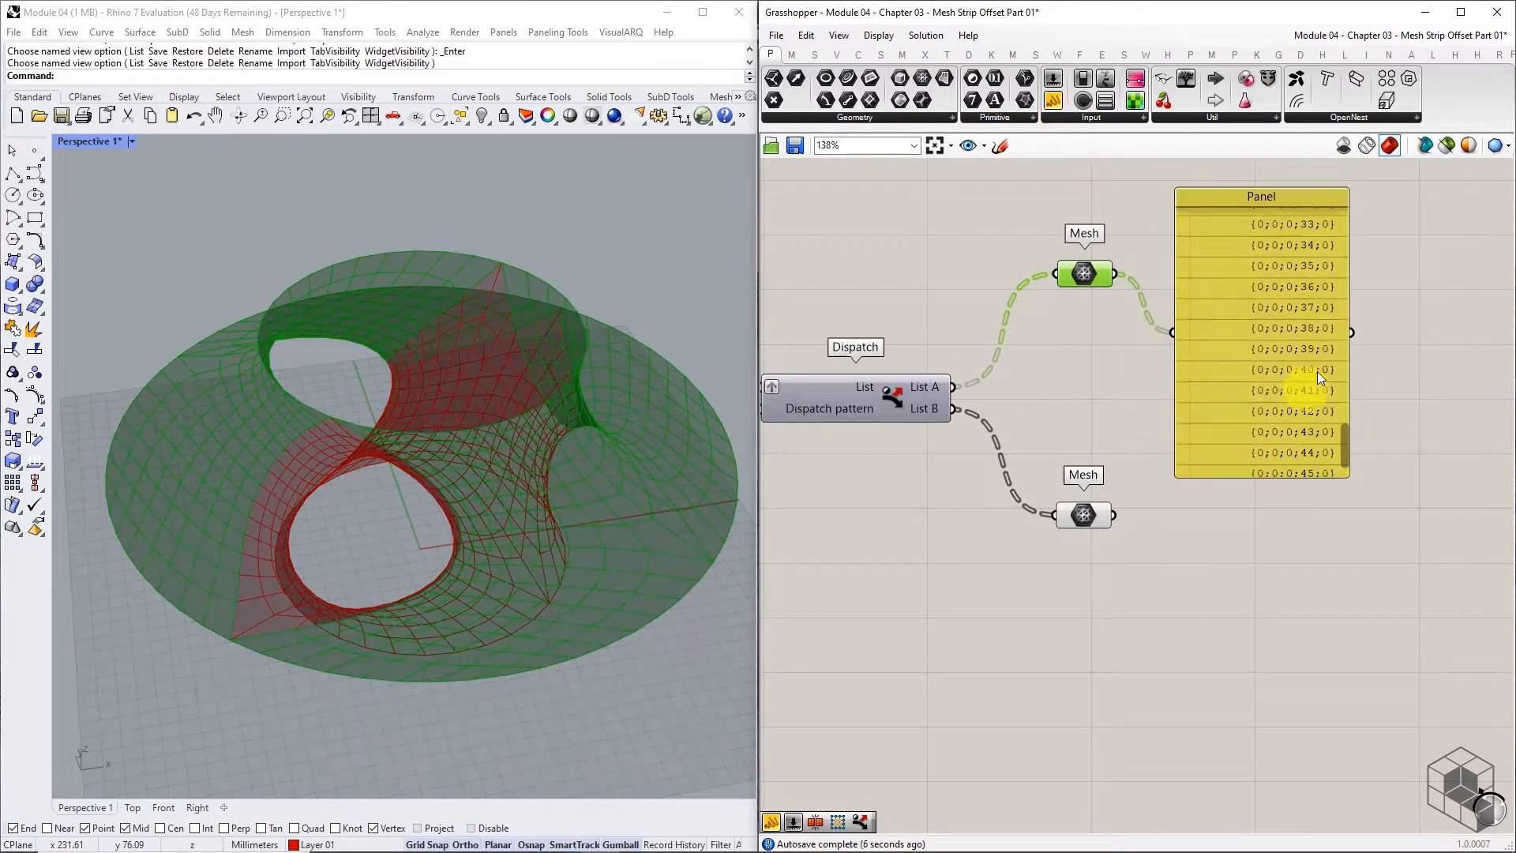
{"action": "right_click_drag", "start_coordinate": [1248, 315], "coordinate": [1102, 357]}
{"action": "left_click", "coordinate": [1078, 347]}
{"action": "key", "text": "Delete"}
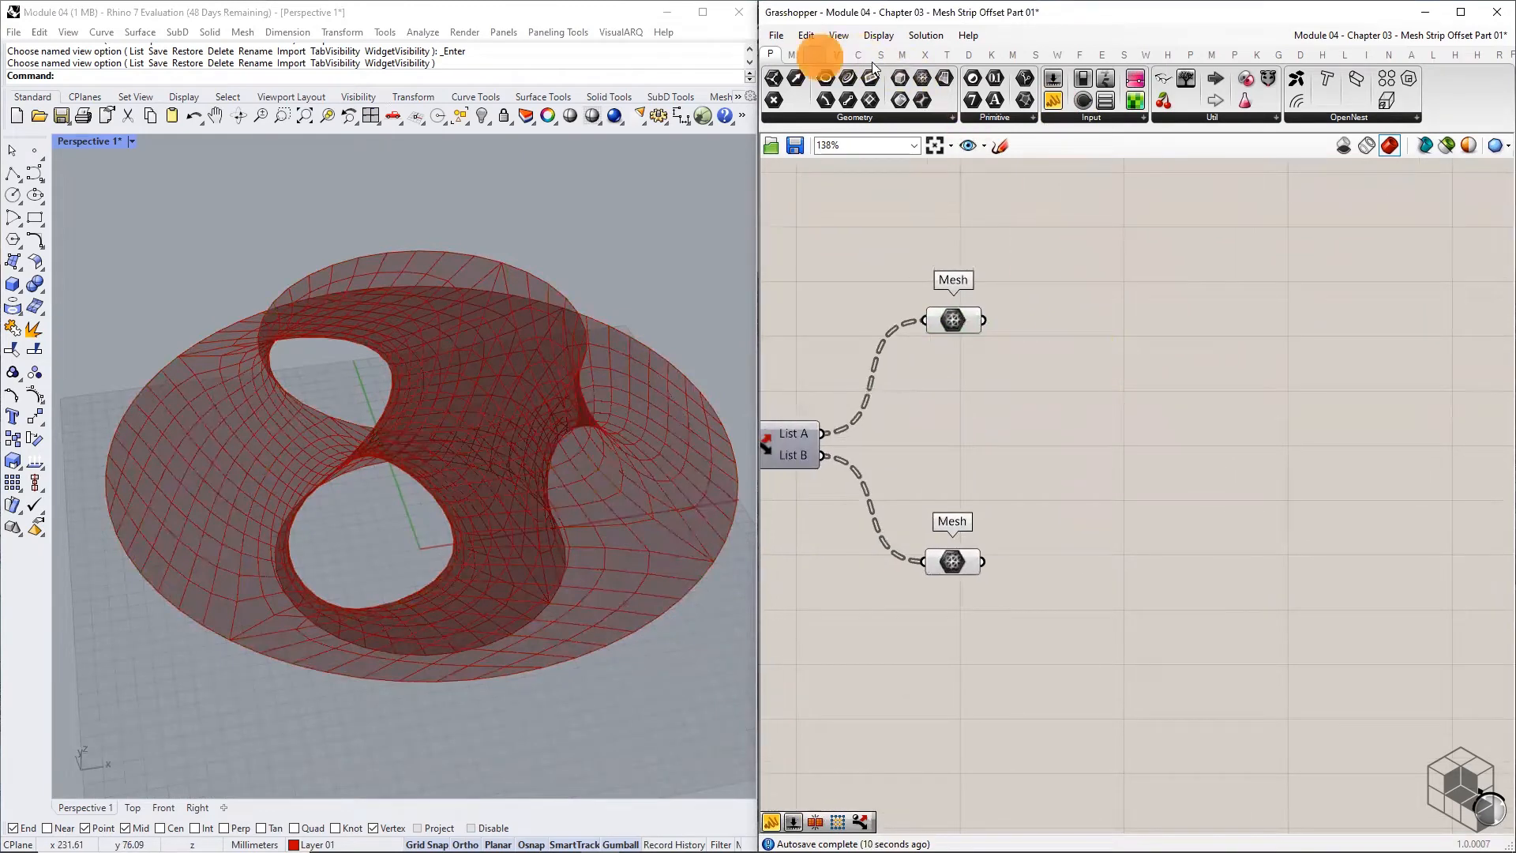
Add a Clean Tree component fed by the List A Mesh parameter and set its Remove Empty option to True.
{"action": "left_click", "coordinate": [1336, 117]}
{"action": "left_click_drag", "start_coordinate": [1333, 136], "coordinate": [1188, 278]}
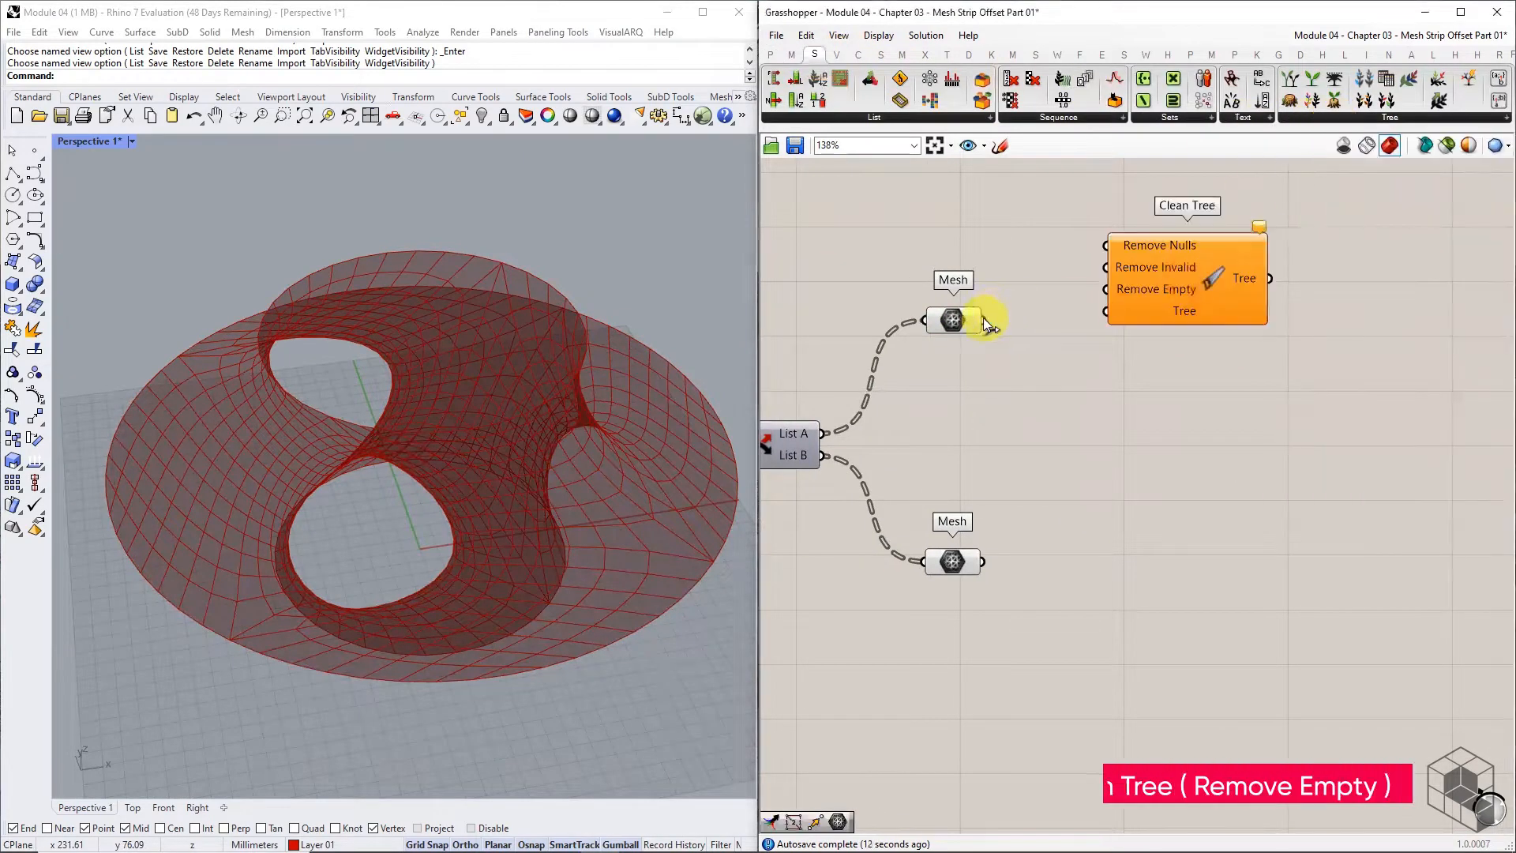
{"action": "left_click_drag", "start_coordinate": [983, 317], "coordinate": [1100, 311]}
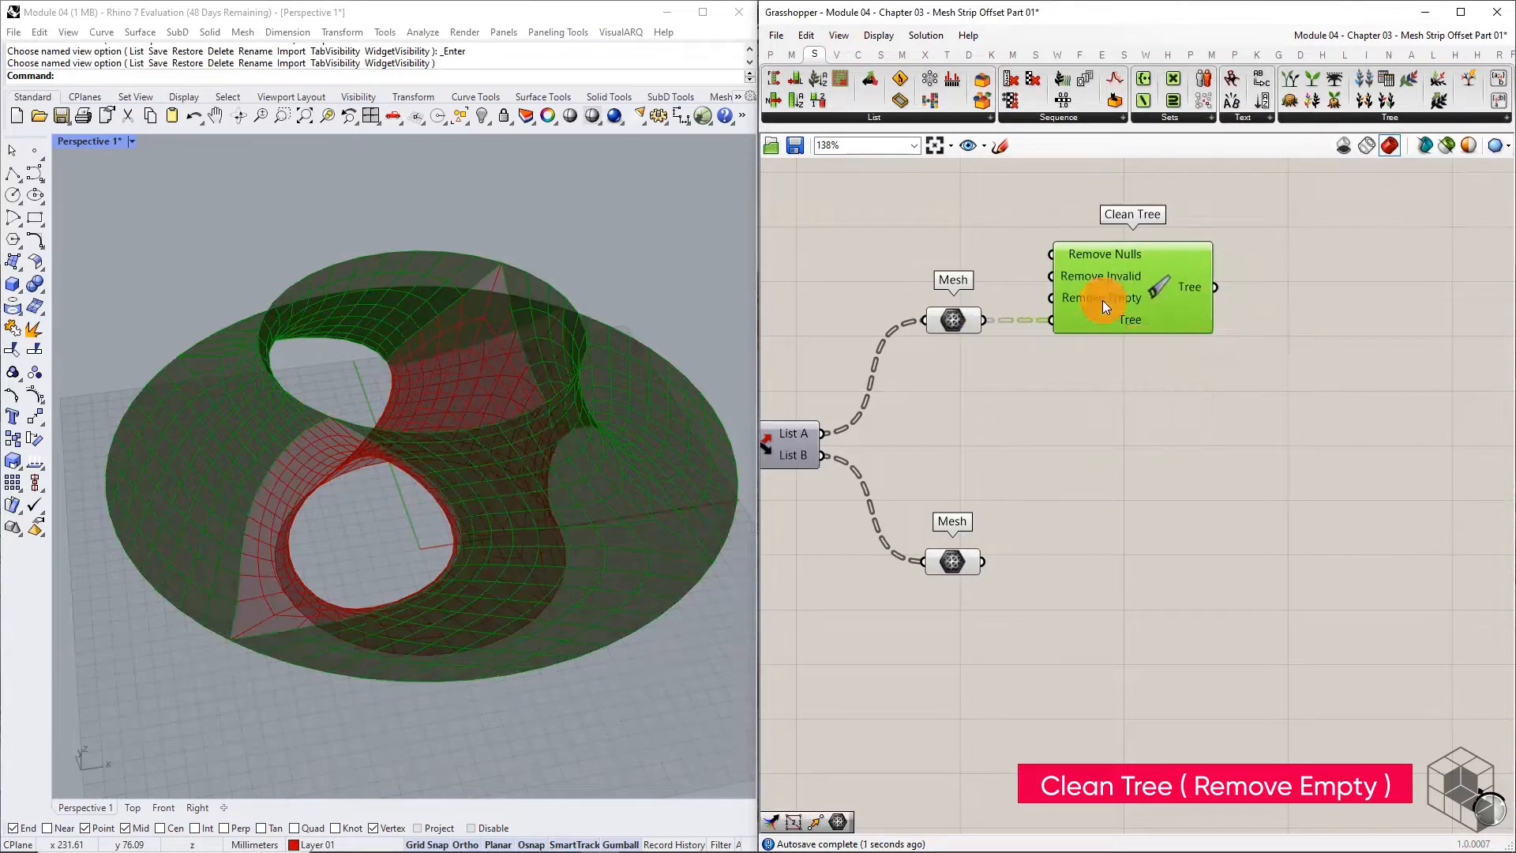
{"action": "right_click", "coordinate": [1102, 300]}
{"action": "mouse_move", "coordinate": [1255, 456]}
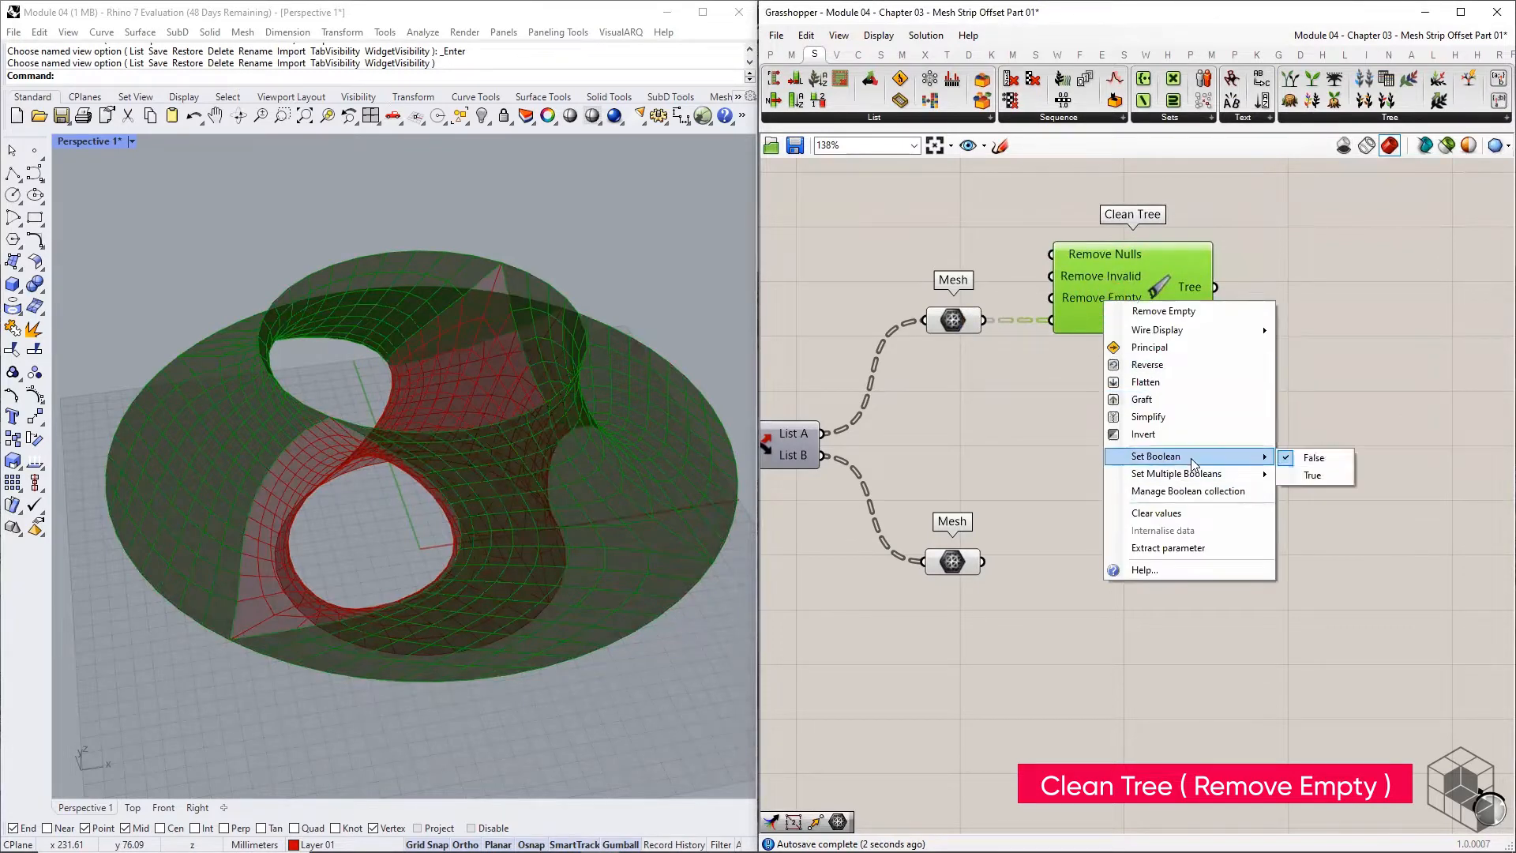
{"action": "left_click", "coordinate": [1313, 475]}
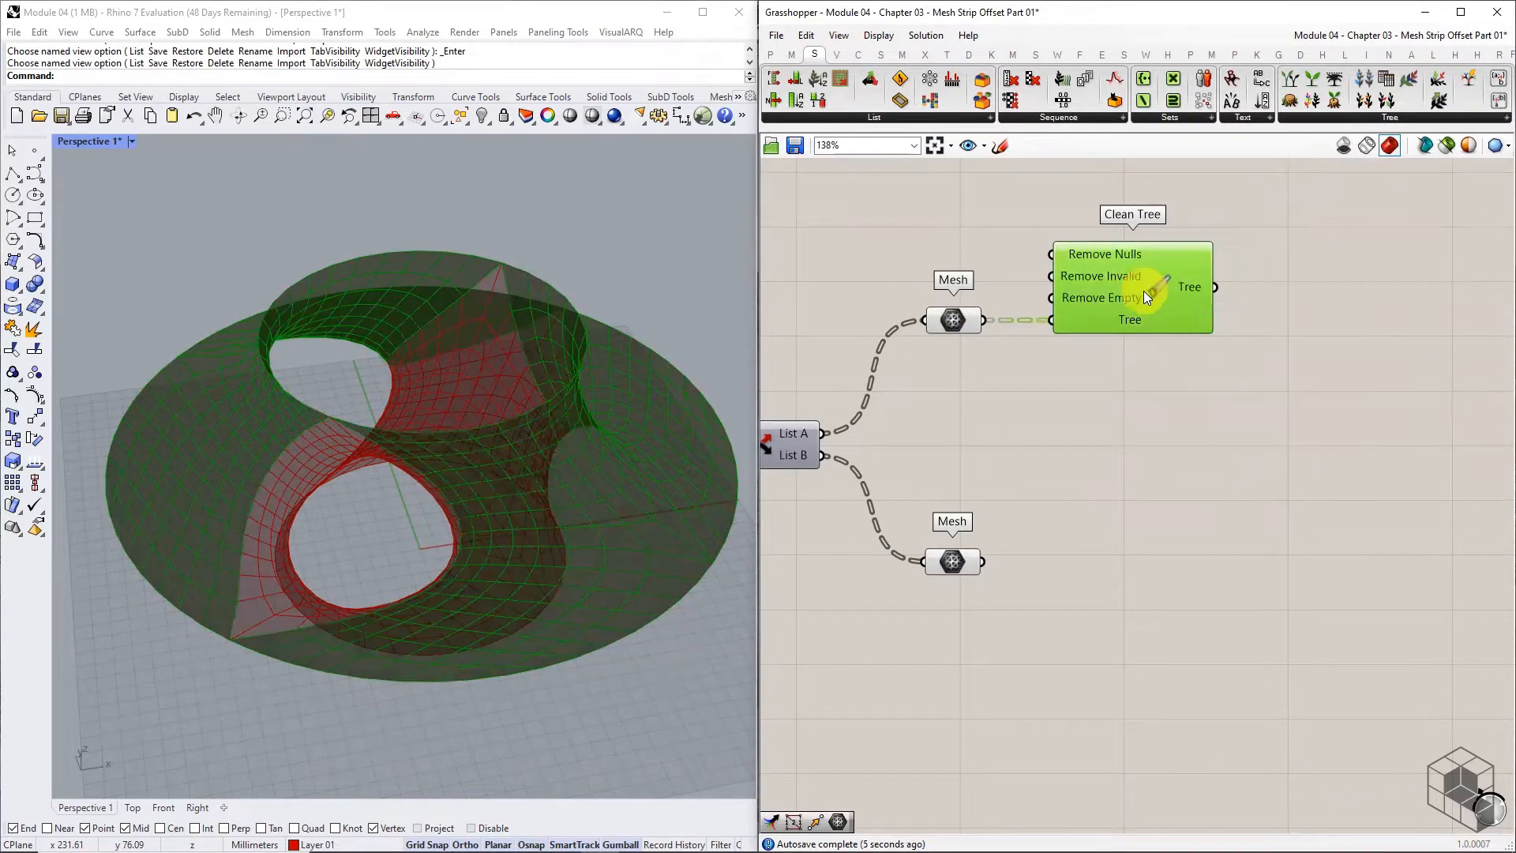
Duplicate Clean Tree for the List B Mesh parameter and connect a copied Mesh parameter to each Clean Tree output.
{"action": "left_click_drag", "start_coordinate": [1143, 291], "coordinate": [1153, 532], "text": "alt"}
{"action": "left_click_drag", "start_coordinate": [982, 561], "coordinate": [1060, 561]}
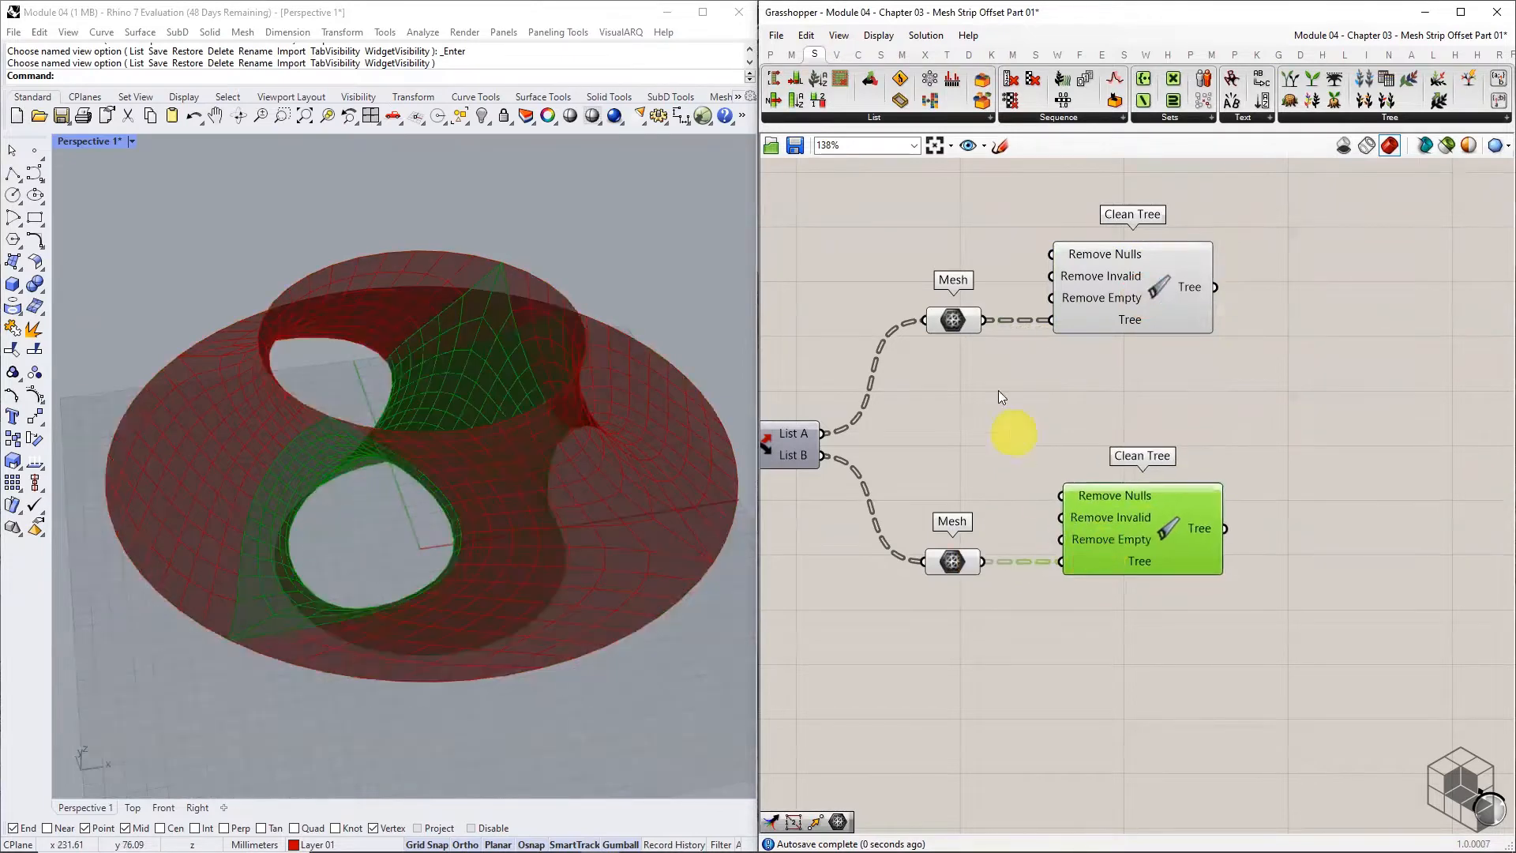
{"action": "left_click_drag", "start_coordinate": [990, 237], "coordinate": [1342, 562]}
{"action": "left_click_drag", "start_coordinate": [1305, 297], "coordinate": [1323, 301]}
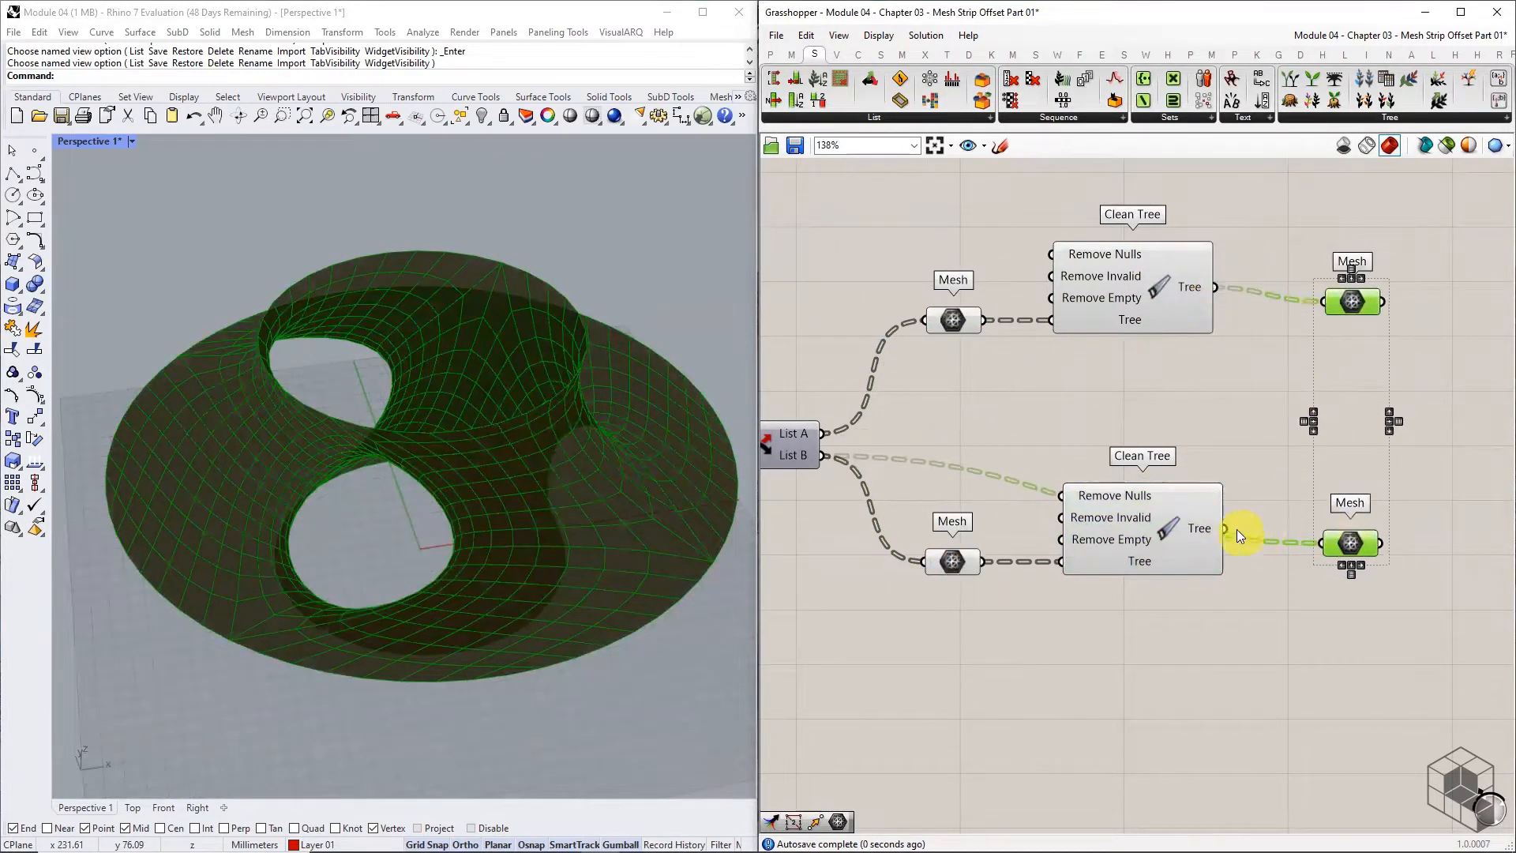
{"action": "left_click_drag", "start_coordinate": [1323, 535], "coordinate": [1324, 539]}
{"action": "left_click_drag", "start_coordinate": [1354, 542], "coordinate": [1348, 529]}
{"action": "left_click", "coordinate": [1358, 576]}
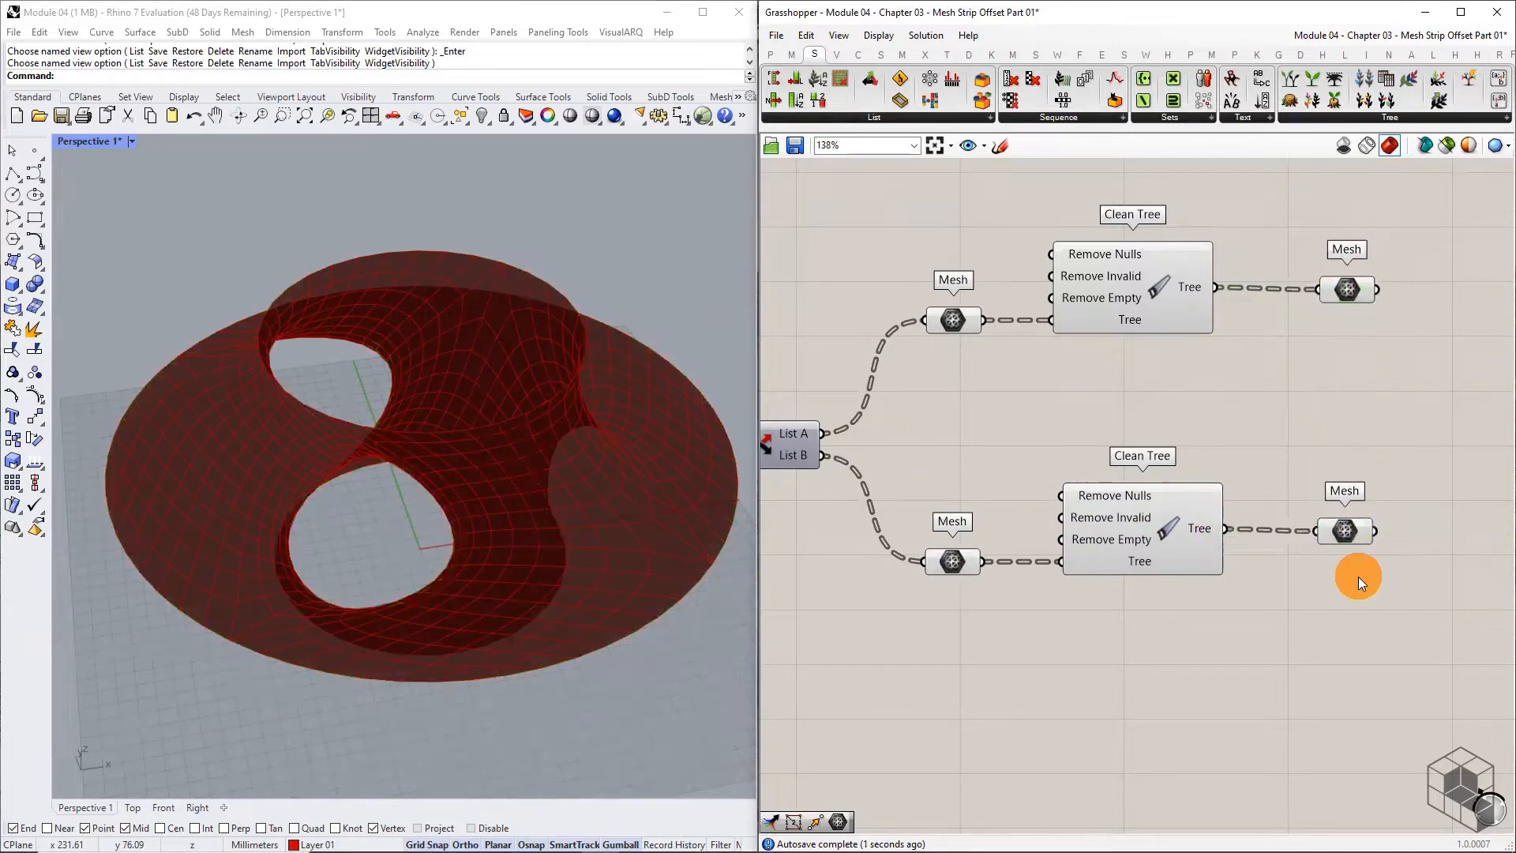
Group the final Mesh parameter of the List B branch and name the group Loop Strips.
{"action": "left_click", "coordinate": [1343, 533]}
{"action": "key", "text": "ctrl+g"}
{"action": "right_click", "coordinate": [1391, 517]}
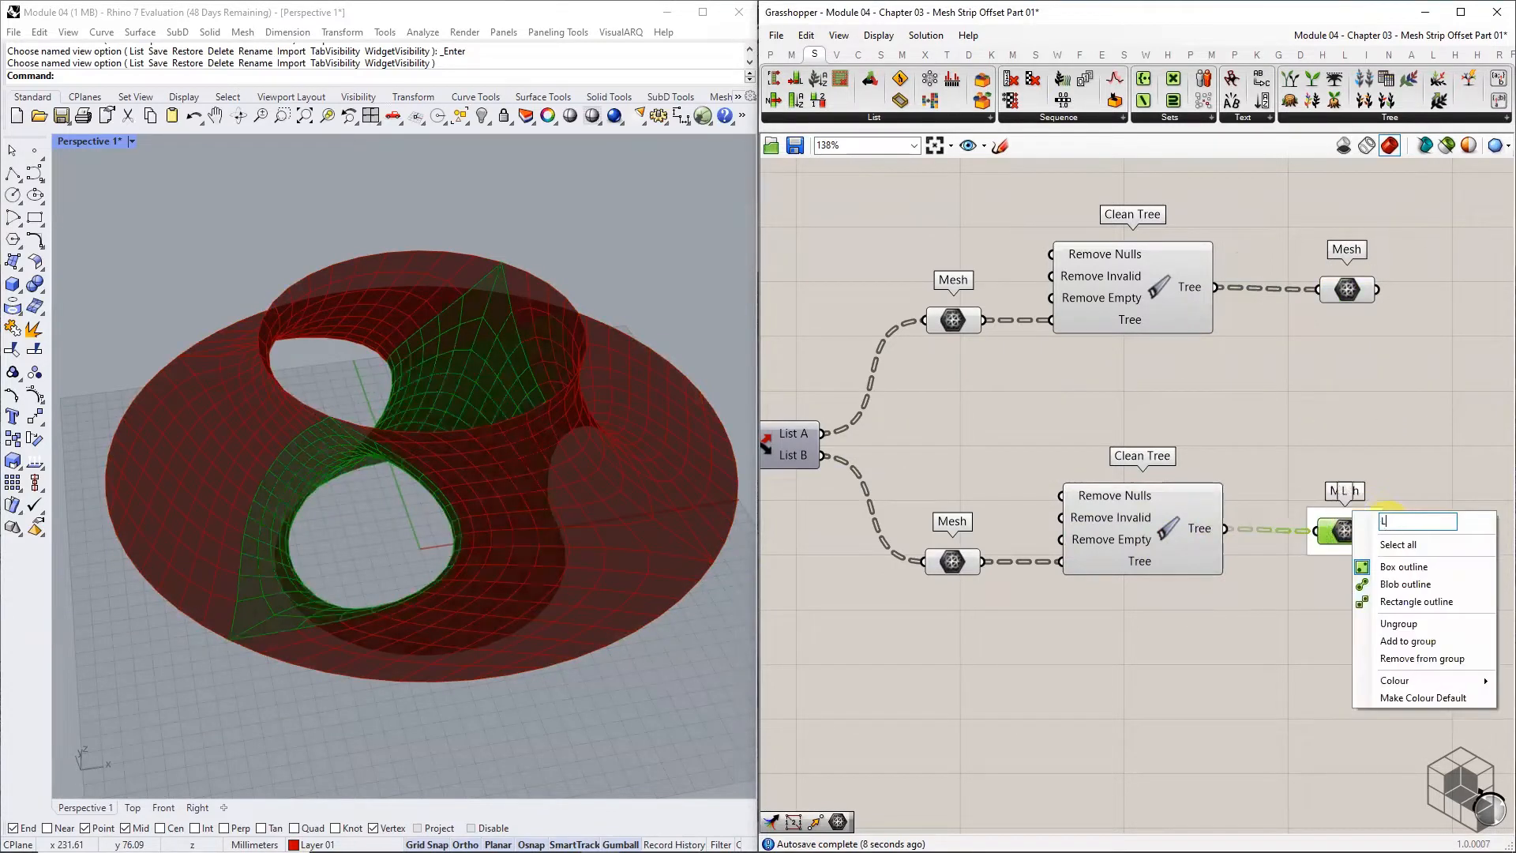
Group the final Mesh parameter of the List A branch and name the group Linear Strips.
{"action": "left_click", "coordinate": [1347, 288]}
{"action": "key", "text": "ctrl+g"}
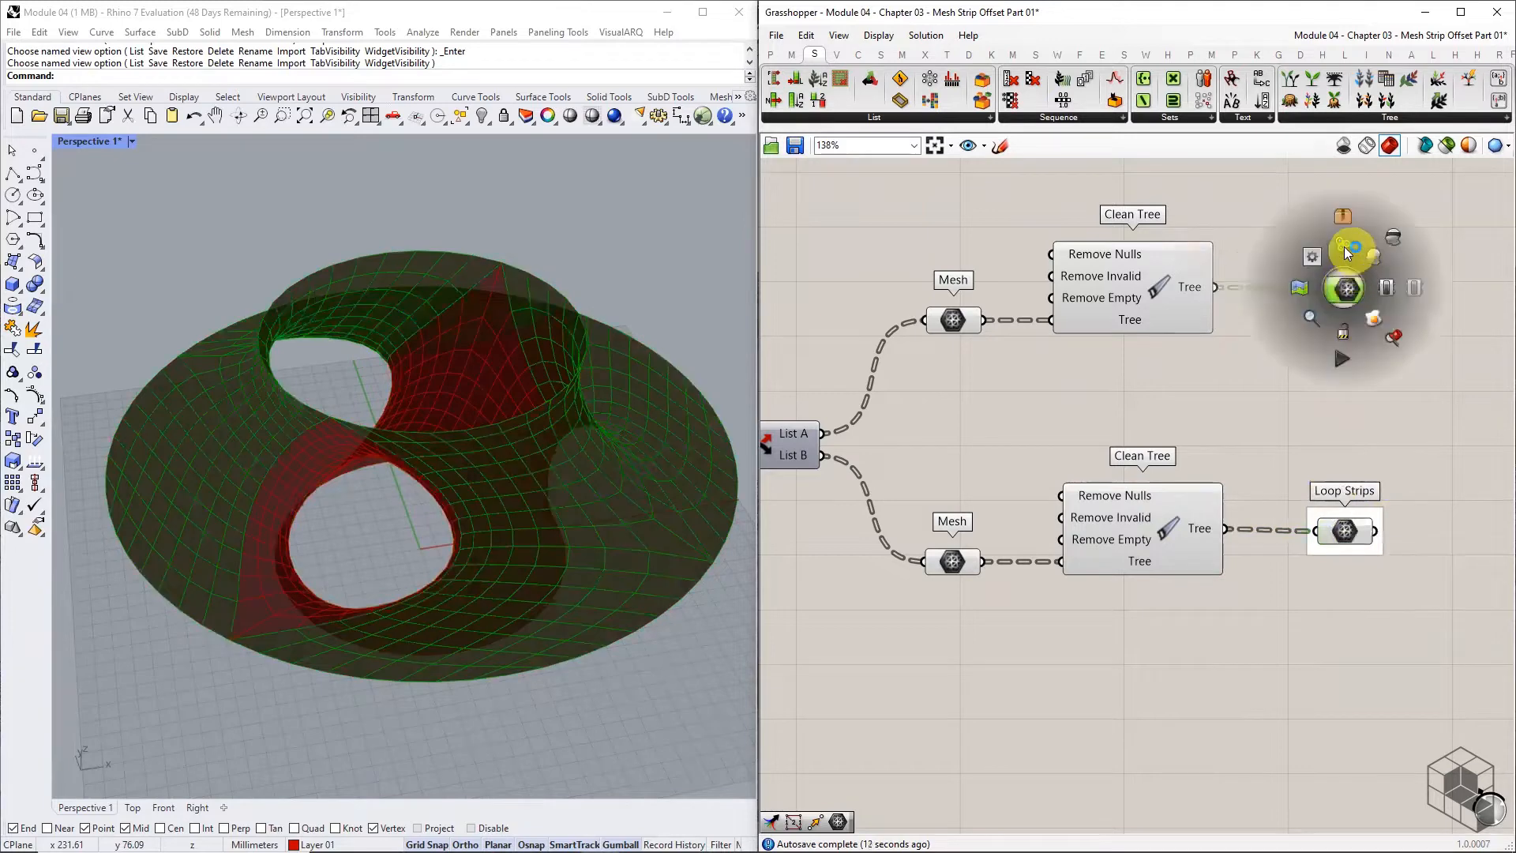
{"action": "right_click", "coordinate": [1369, 272]}
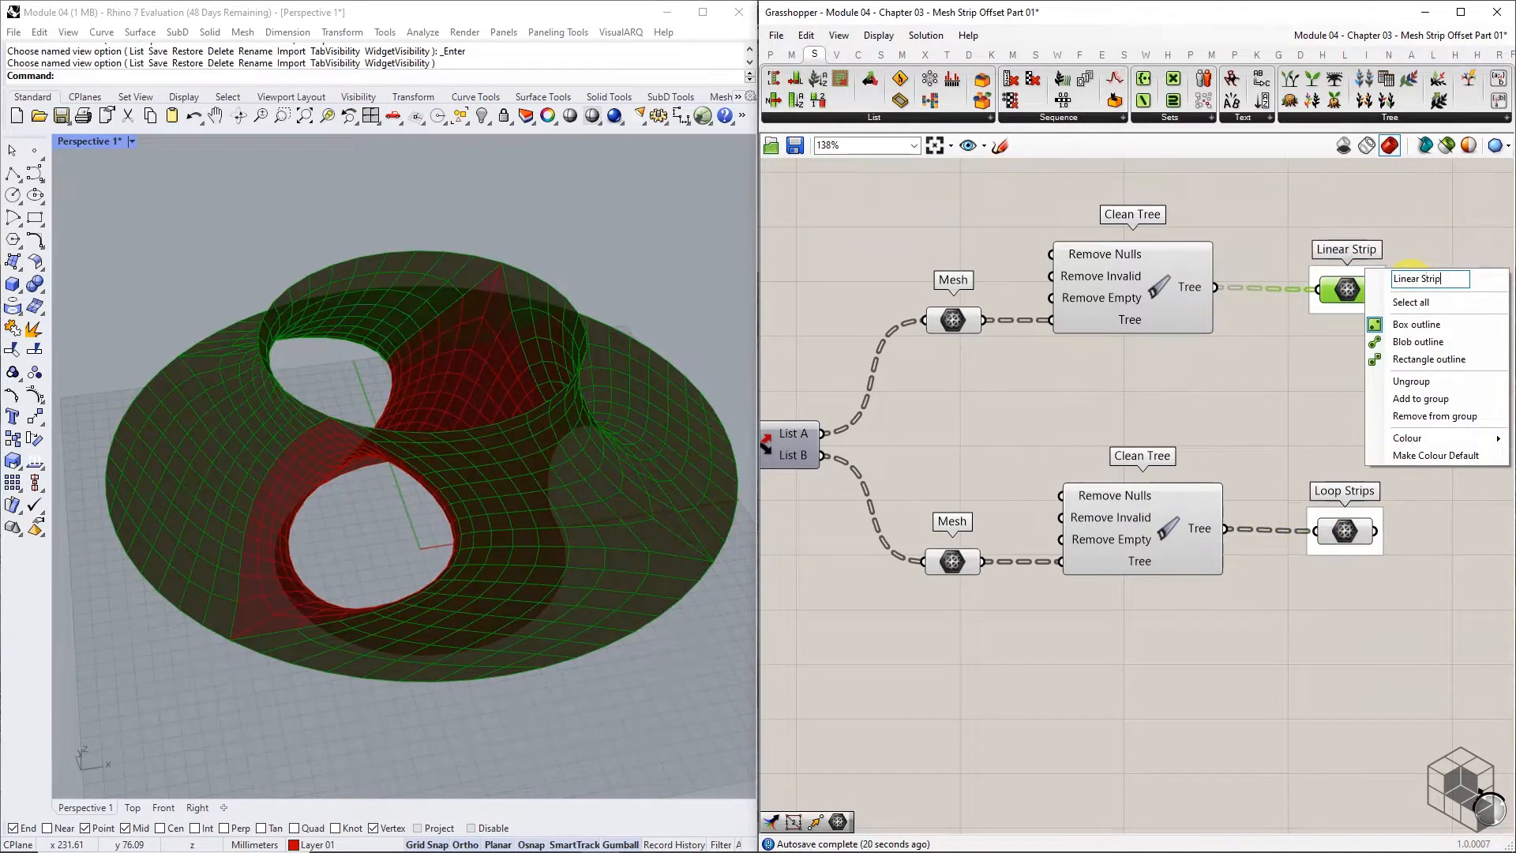
{"action": "left_click", "coordinate": [1299, 352]}
Hide the preview of both Clean Tree components and the Mesh parameters that feed them.
{"action": "scroll", "coordinate": [1302, 328], "scroll_direction": "down", "scroll_amount": 2}
{"action": "left_click_drag", "start_coordinate": [1239, 210], "coordinate": [955, 569]}
{"action": "middle_click", "coordinate": [1156, 431]}
{"action": "left_click", "coordinate": [1203, 358]}
{"action": "scroll", "coordinate": [1205, 387], "scroll_direction": "down", "scroll_amount": 1}
Move the Loop Strips branch lower and the Linear Strips branch higher to leave more space between them.
{"action": "left_click_drag", "start_coordinate": [1374, 414], "coordinate": [1057, 509]}
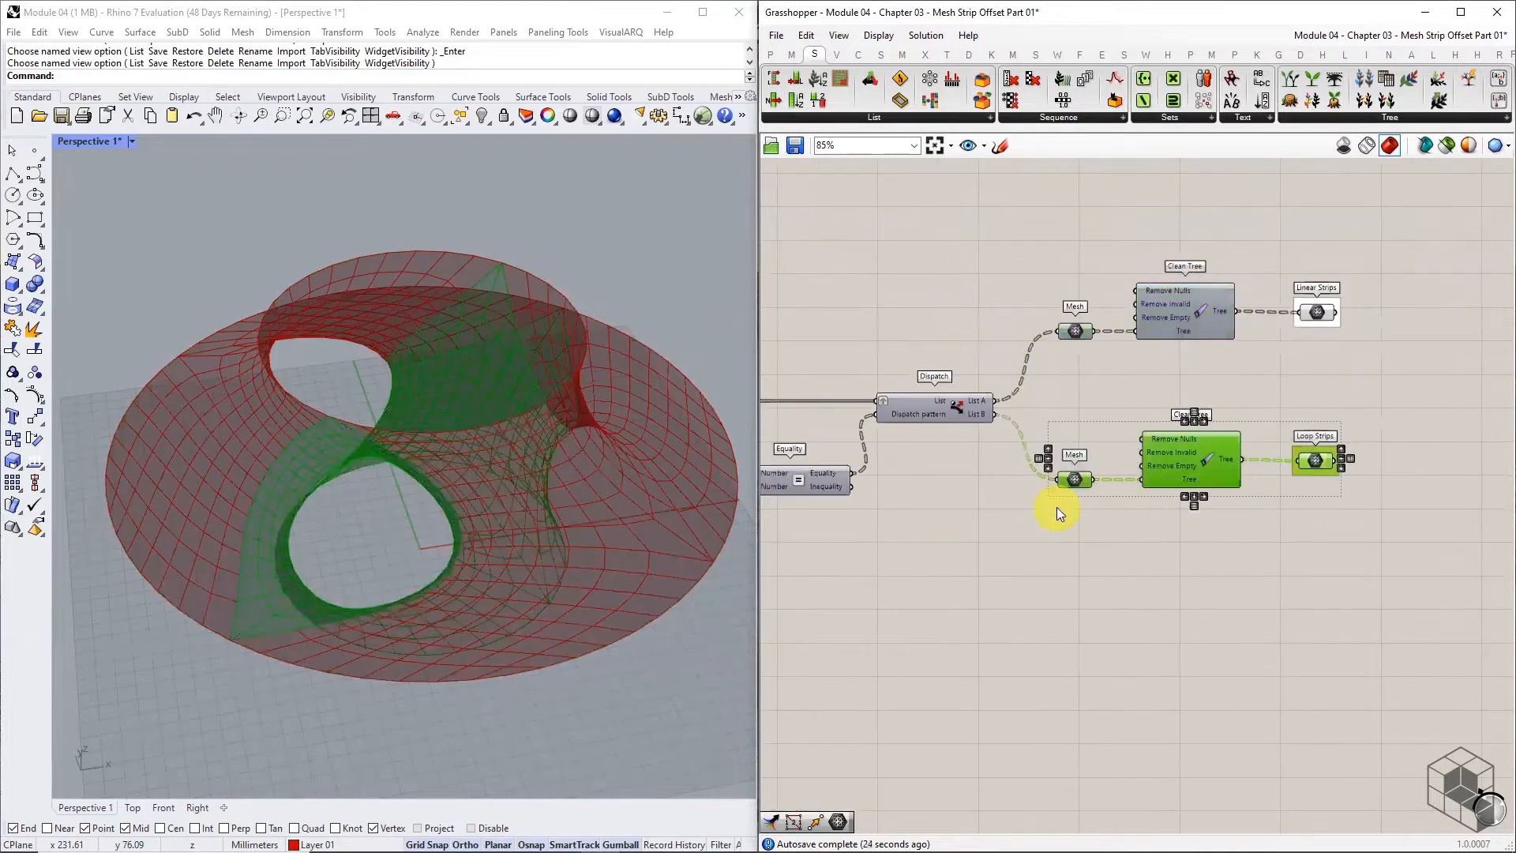
{"action": "left_click_drag", "start_coordinate": [1164, 461], "coordinate": [1166, 514]}
{"action": "left_click_drag", "start_coordinate": [1348, 384], "coordinate": [1072, 276]}
{"action": "left_click_drag", "start_coordinate": [1191, 309], "coordinate": [1197, 266]}
{"action": "left_click", "coordinate": [1254, 391]}
Highlight the Linear Strips and Loop Strips parameters and examine which strips each holds in the Rhino viewport.
{"action": "right_click_drag", "start_coordinate": [1354, 402], "coordinate": [1154, 422]}
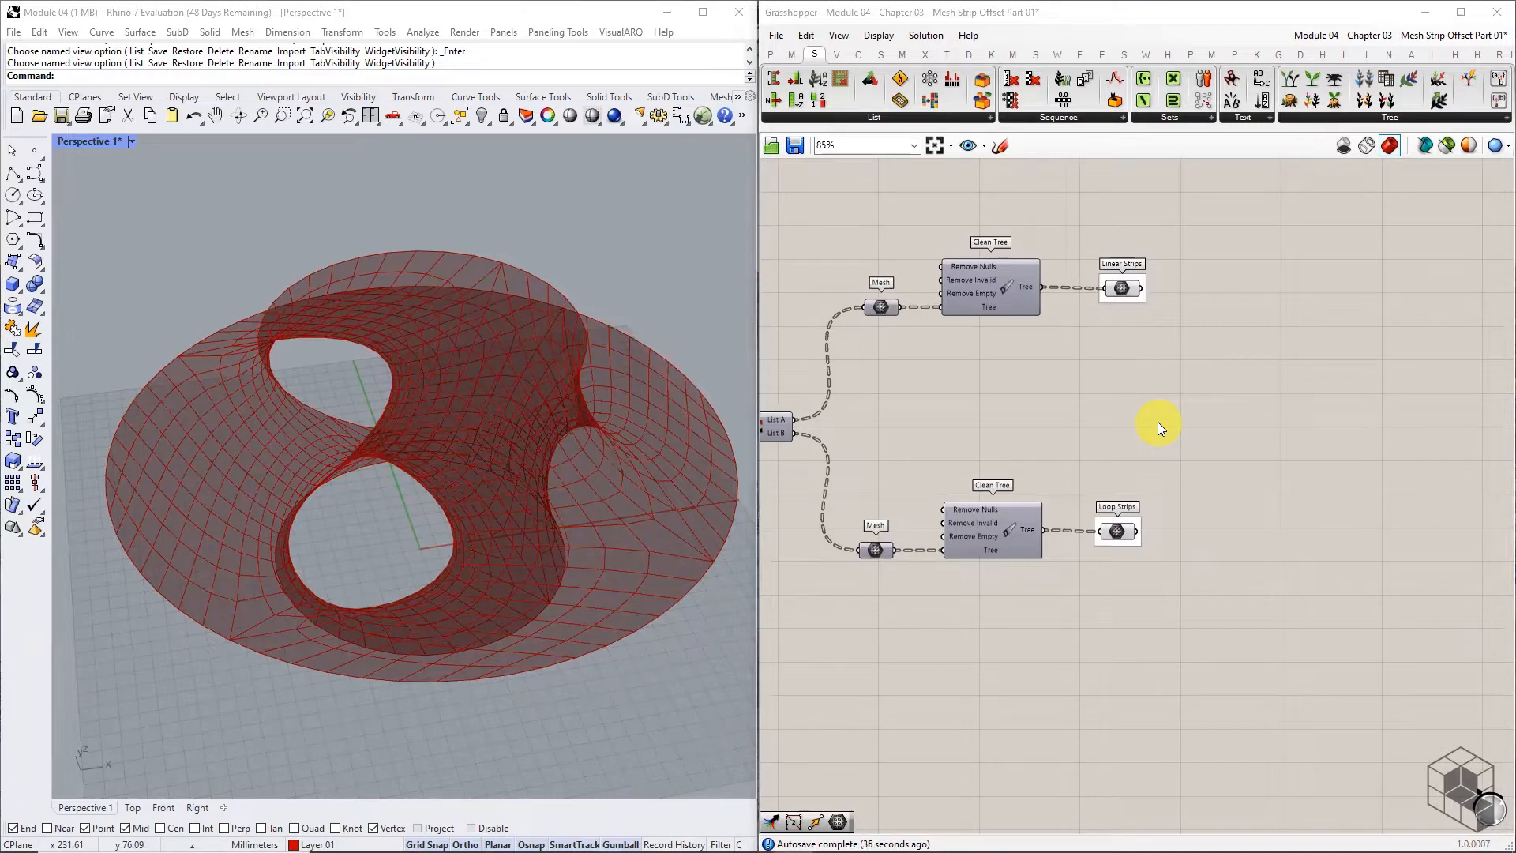
{"action": "left_click", "coordinate": [1121, 289]}
{"action": "left_click", "coordinate": [1117, 530], "text": "shift"}
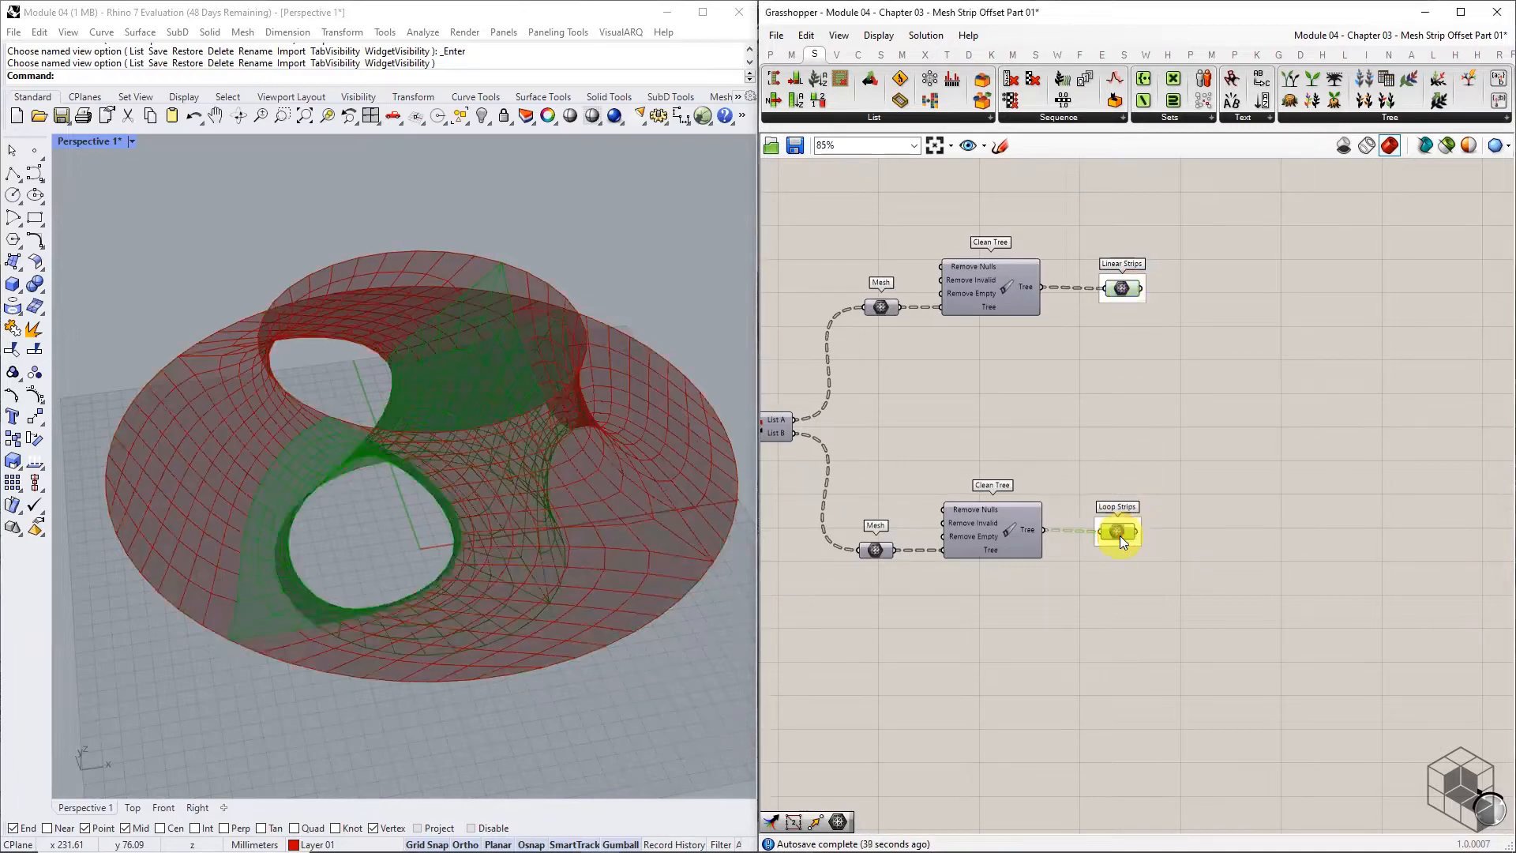
{"action": "right_click_drag", "start_coordinate": [1214, 453], "coordinate": [1055, 490]}
{"action": "left_click", "coordinate": [1061, 459]}
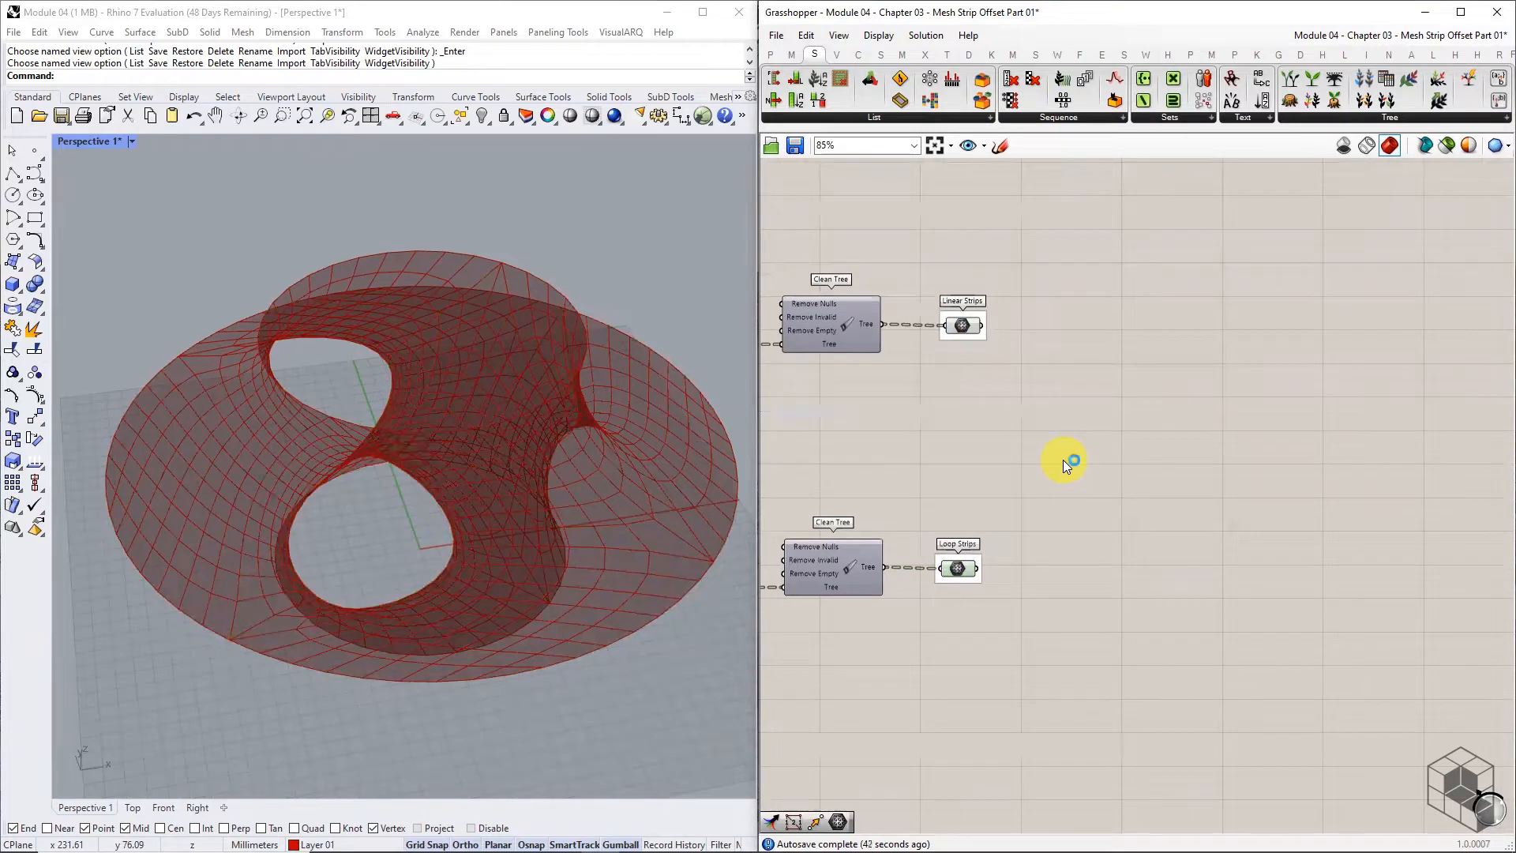
{"action": "left_click", "coordinate": [963, 325]}
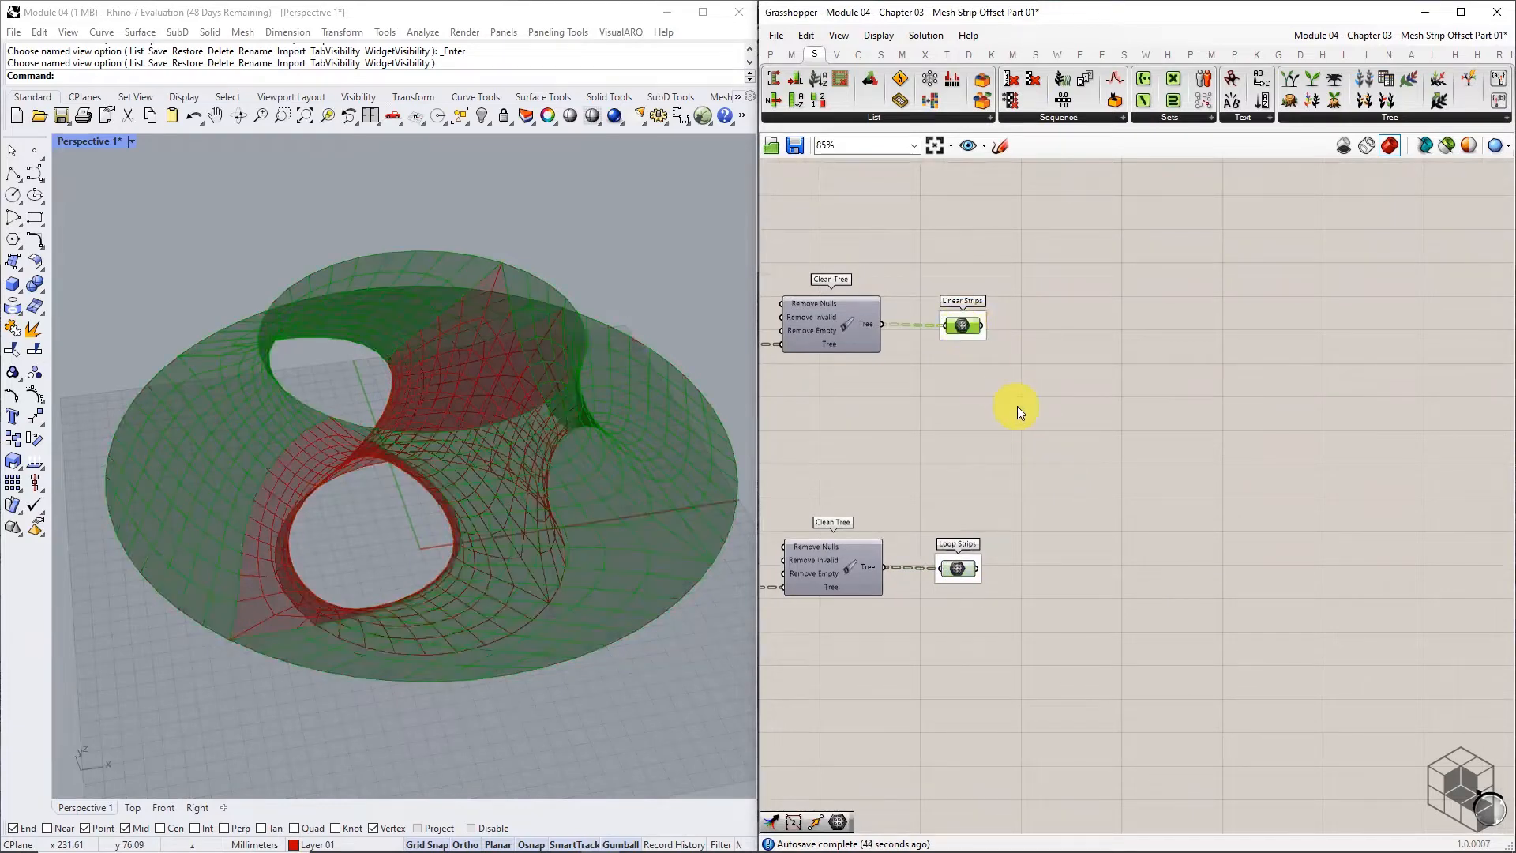
Add a Mesh Edges component and feed it the Linear Strips meshes.
{"action": "right_click_drag", "start_coordinate": [1017, 406], "coordinate": [1021, 471]}
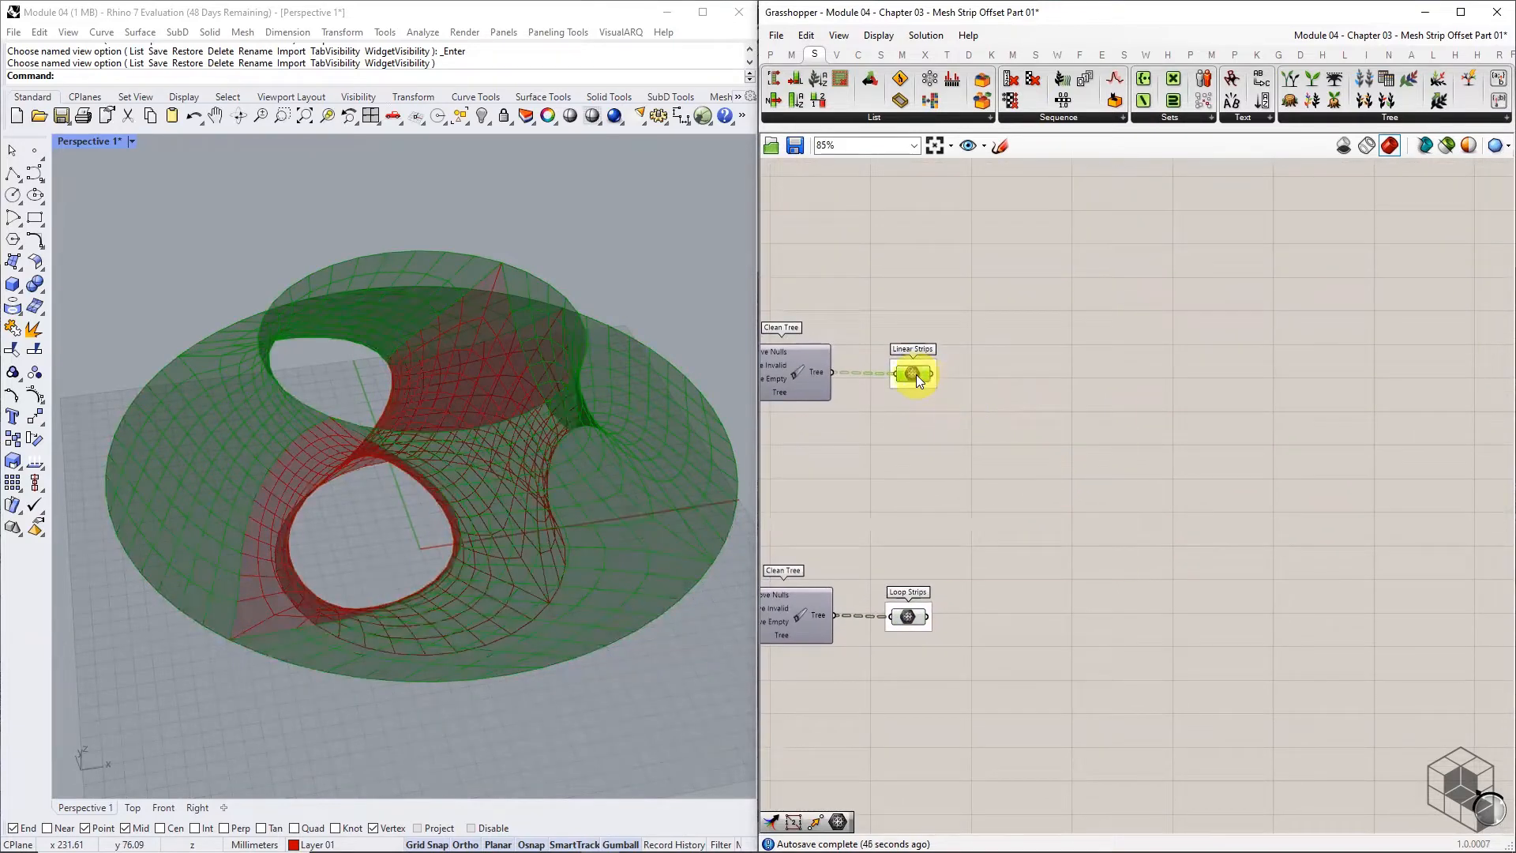
{"action": "mouse_move", "coordinate": [916, 376]}
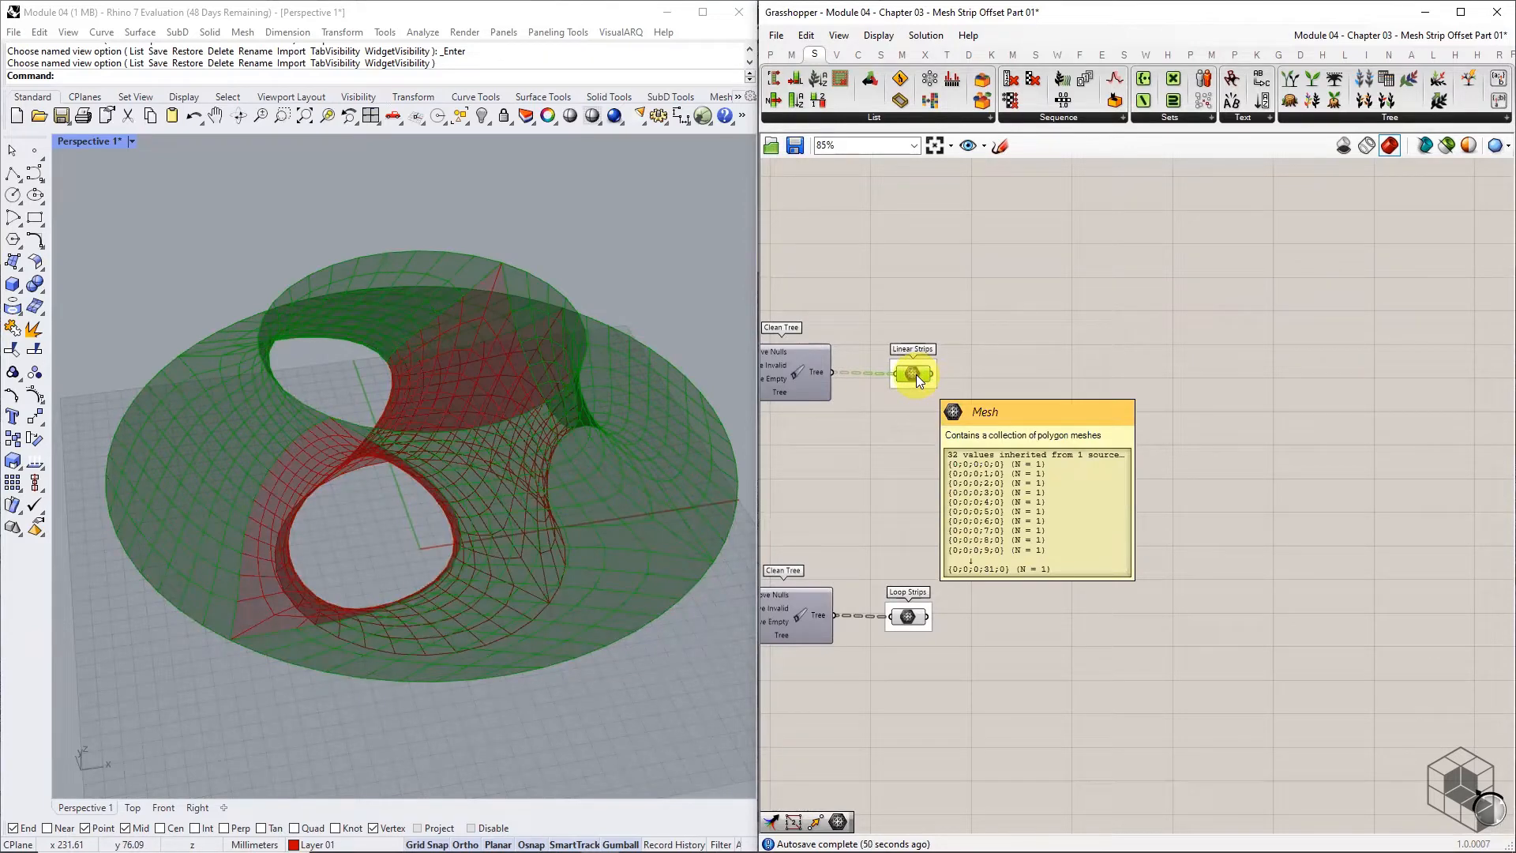
{"action": "left_click", "coordinate": [901, 55]}
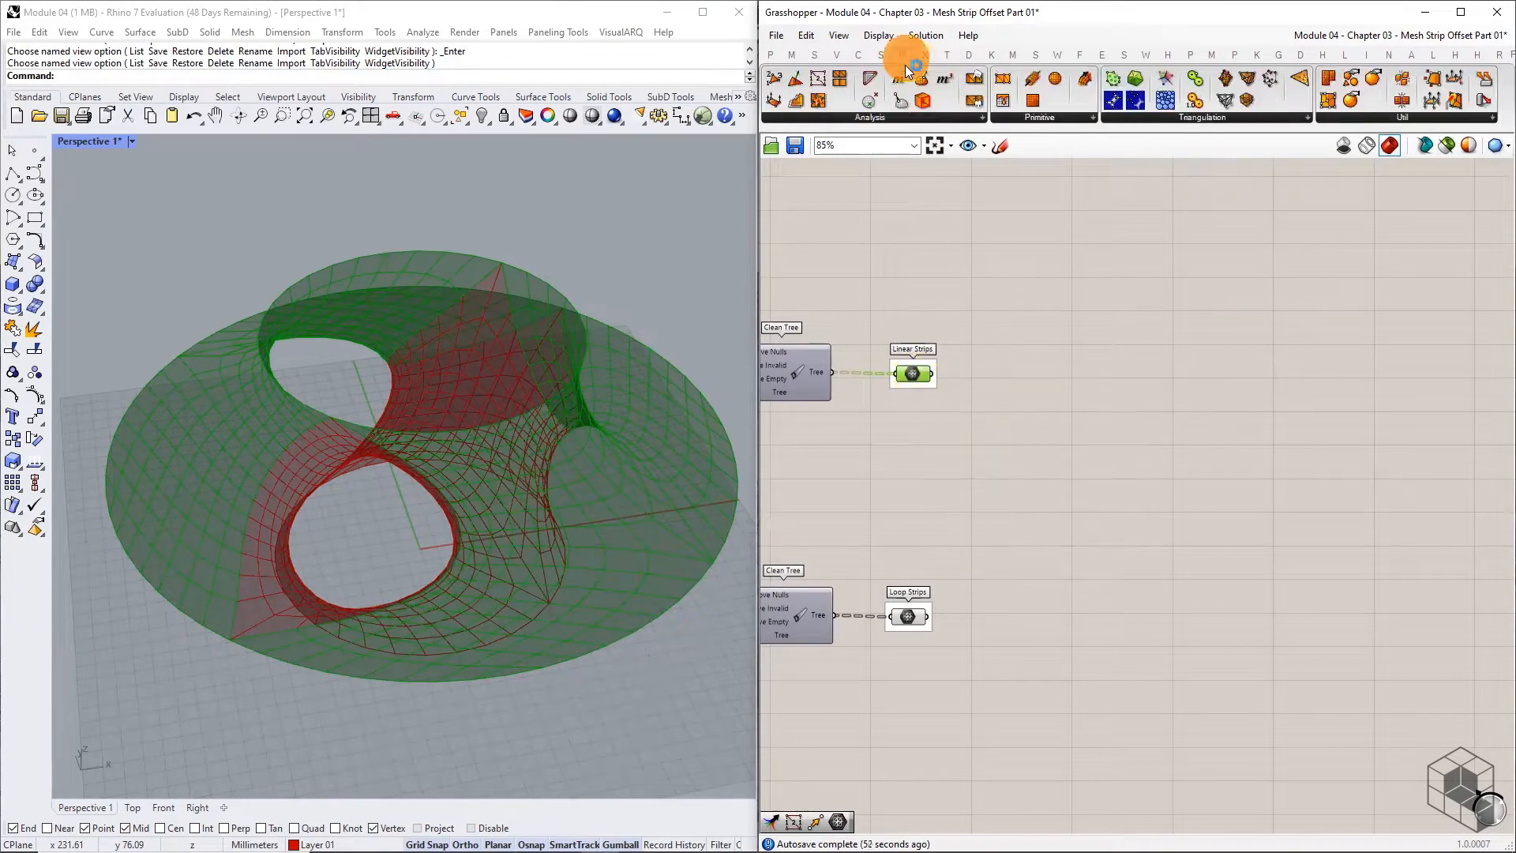
{"action": "left_click", "coordinate": [869, 119]}
{"action": "left_click_drag", "start_coordinate": [811, 182], "coordinate": [839, 211]}
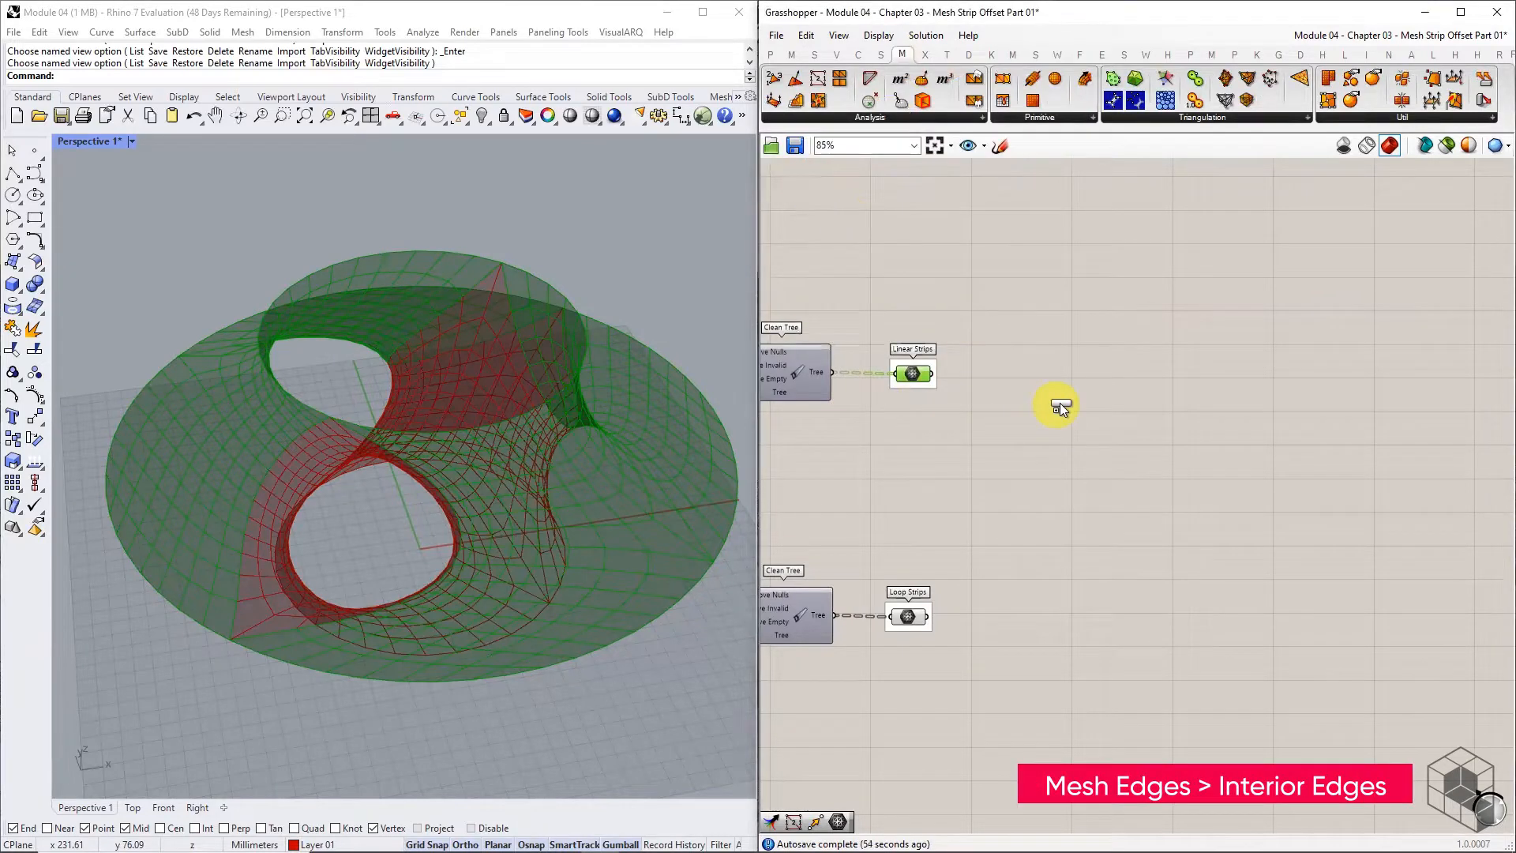
{"action": "left_click_drag", "start_coordinate": [1059, 407], "coordinate": [1060, 406]}
{"action": "scroll", "coordinate": [961, 384], "scroll_direction": "up", "scroll_amount": 2}
{"action": "left_click_drag", "start_coordinate": [961, 386], "coordinate": [1092, 429]}
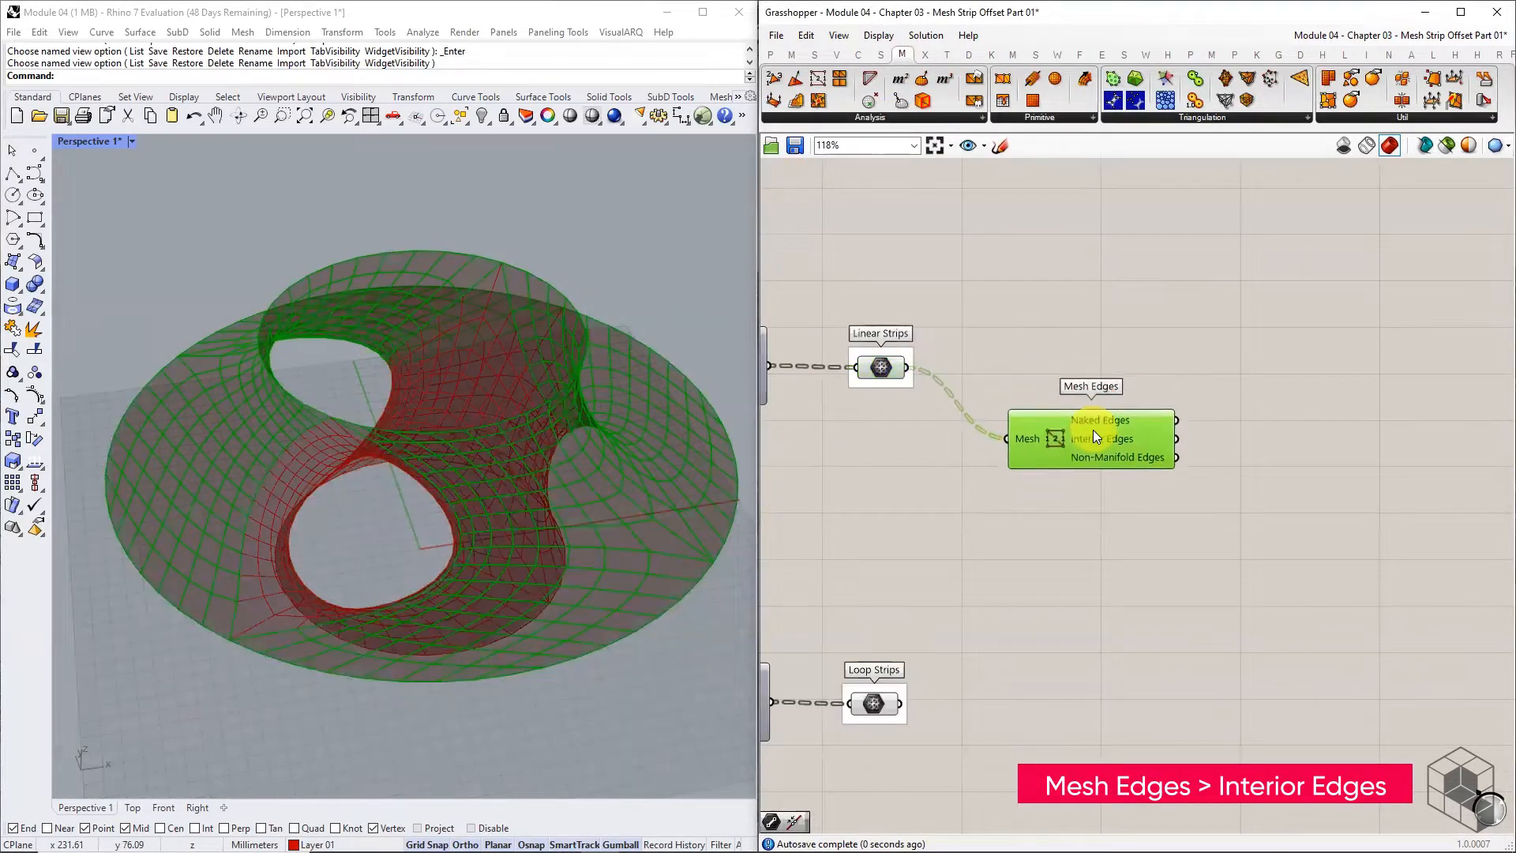
Collect the Interior Edges output of Mesh Edges in a Line parameter and hide the Mesh Edges preview.
{"action": "left_click", "coordinate": [773, 54]}
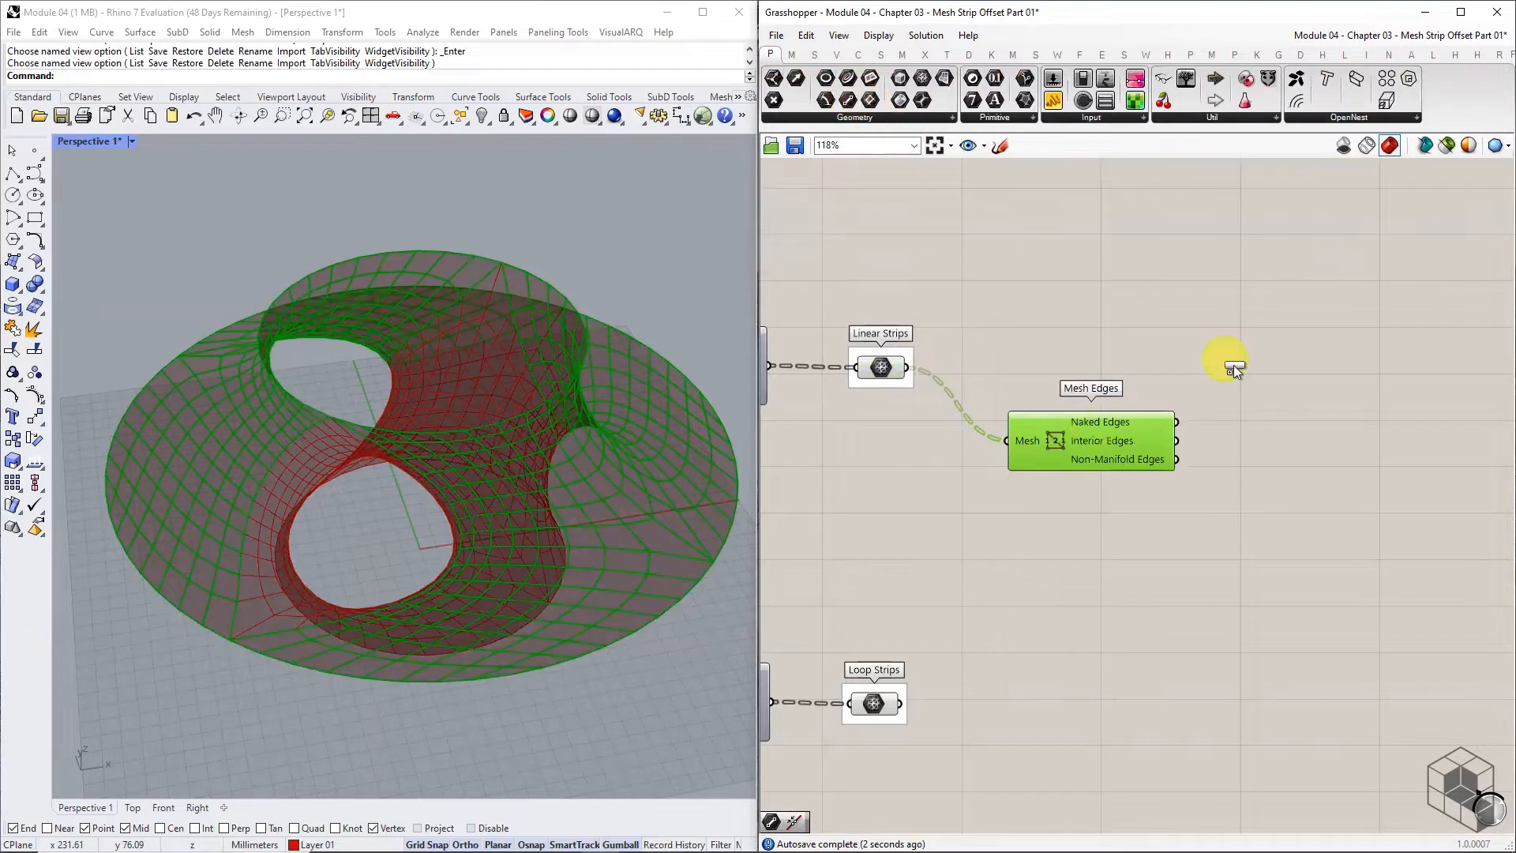
{"action": "left_click_drag", "start_coordinate": [1233, 365], "coordinate": [1279, 431]}
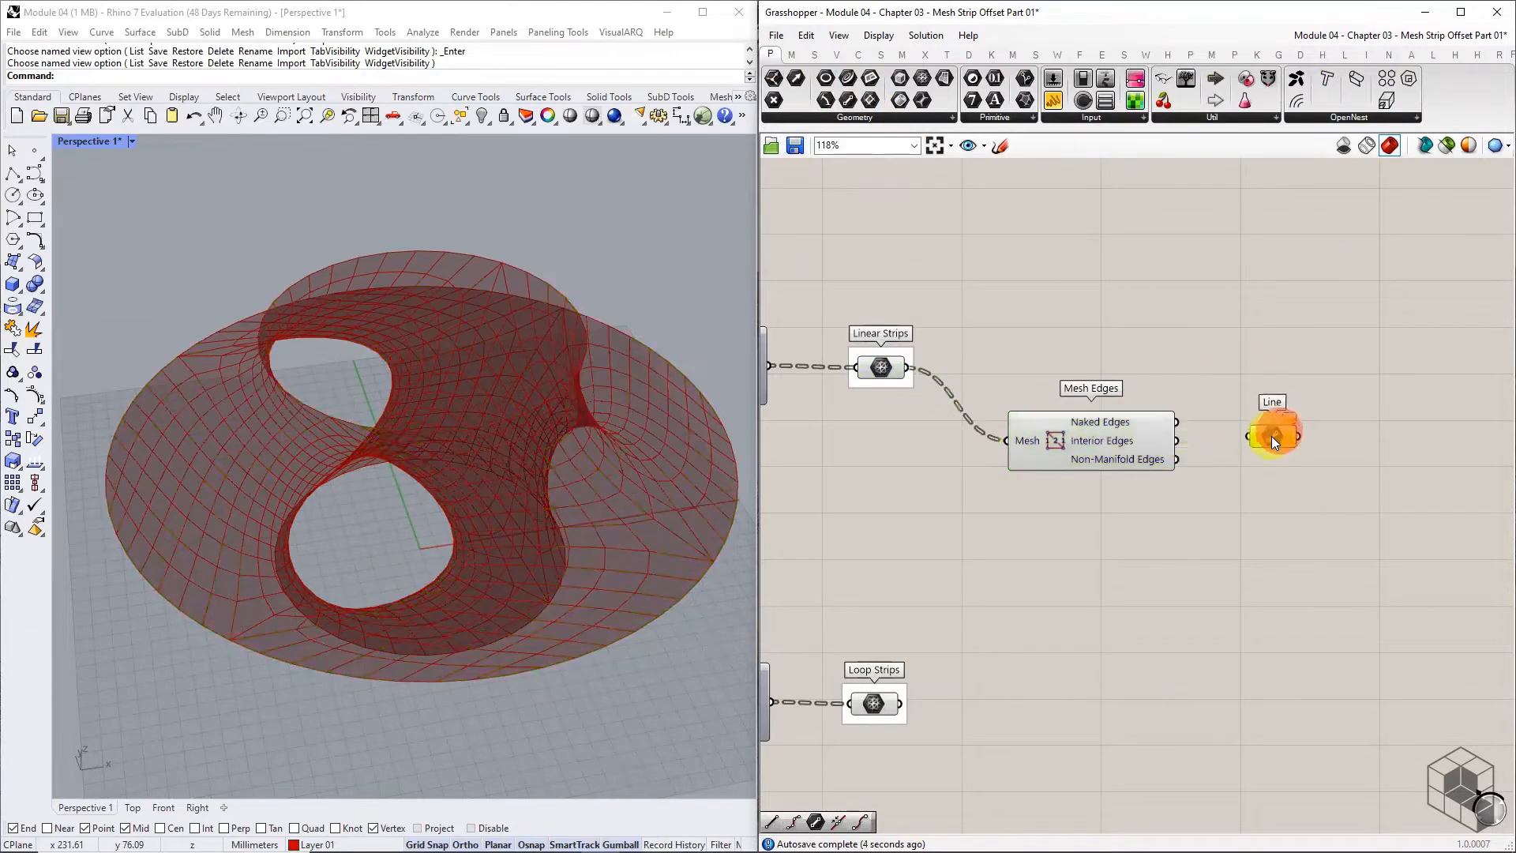
{"action": "left_click_drag", "start_coordinate": [1174, 440], "coordinate": [1271, 440]}
{"action": "left_click", "coordinate": [1120, 450]}
{"action": "middle_click", "coordinate": [1108, 443]}
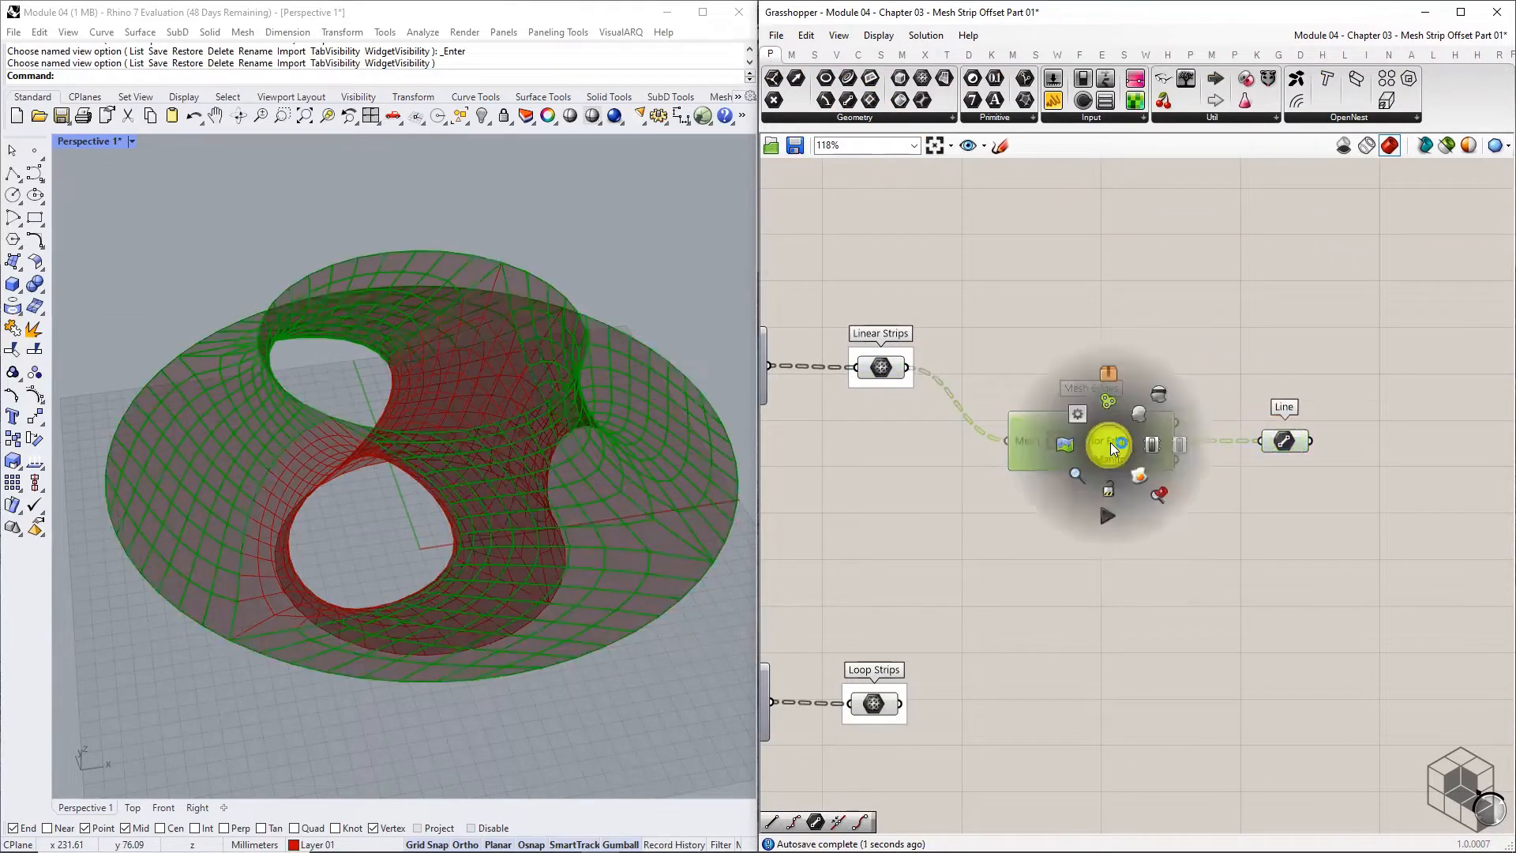
{"action": "left_click", "coordinate": [1169, 397]}
Highlight the Line parameter and examine the interior edges of the linear strips in the Rhino viewport.
{"action": "right_click_drag", "start_coordinate": [1303, 494], "coordinate": [1141, 508]}
{"action": "left_click", "coordinate": [1141, 507]}
{"action": "left_click", "coordinate": [1121, 461]}
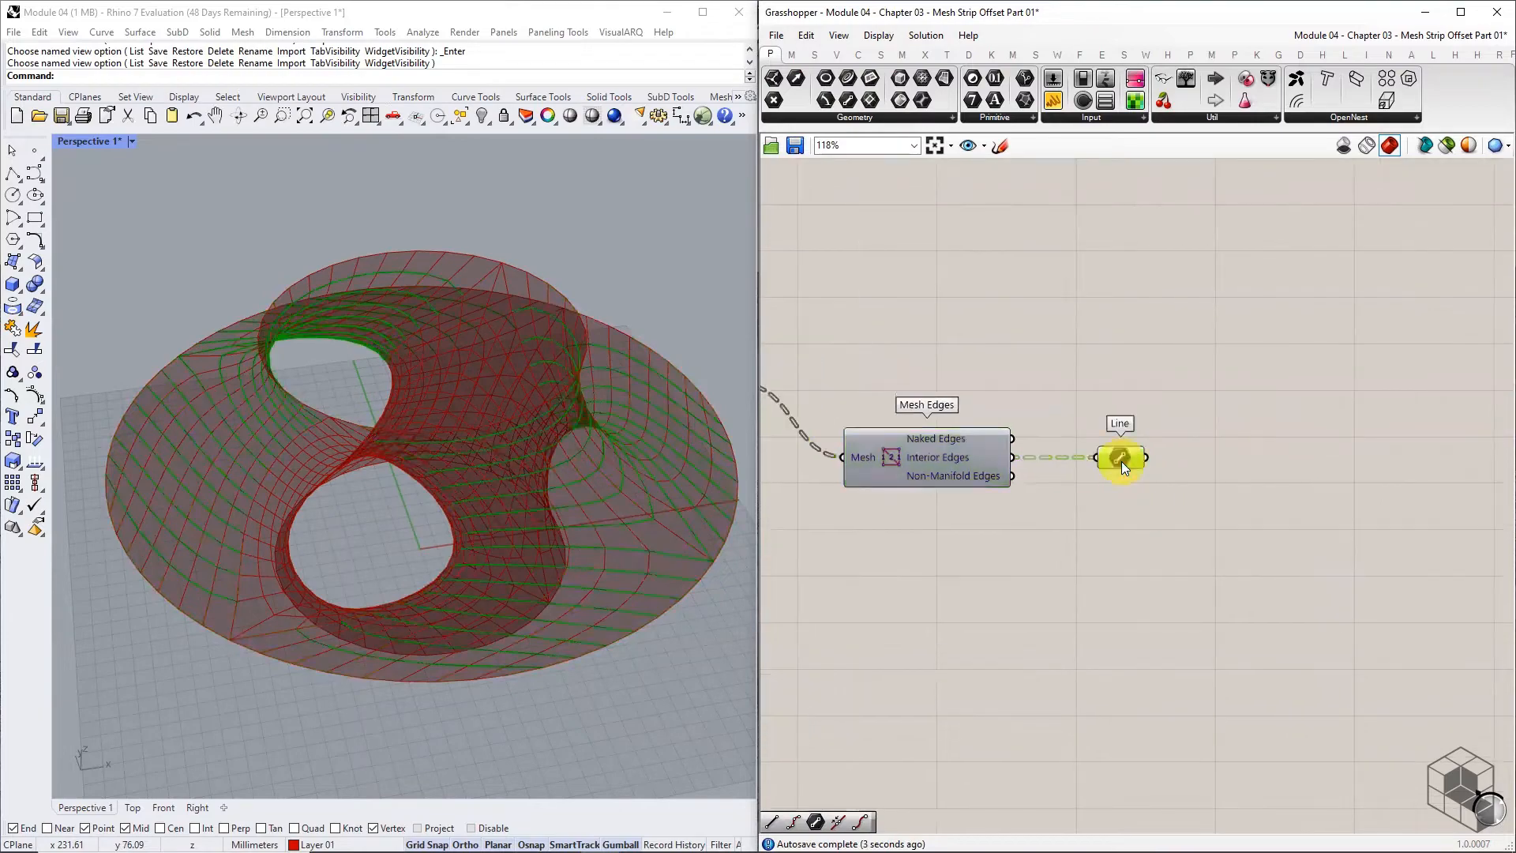
{"action": "right_click_drag", "start_coordinate": [742, 568], "coordinate": [563, 502]}
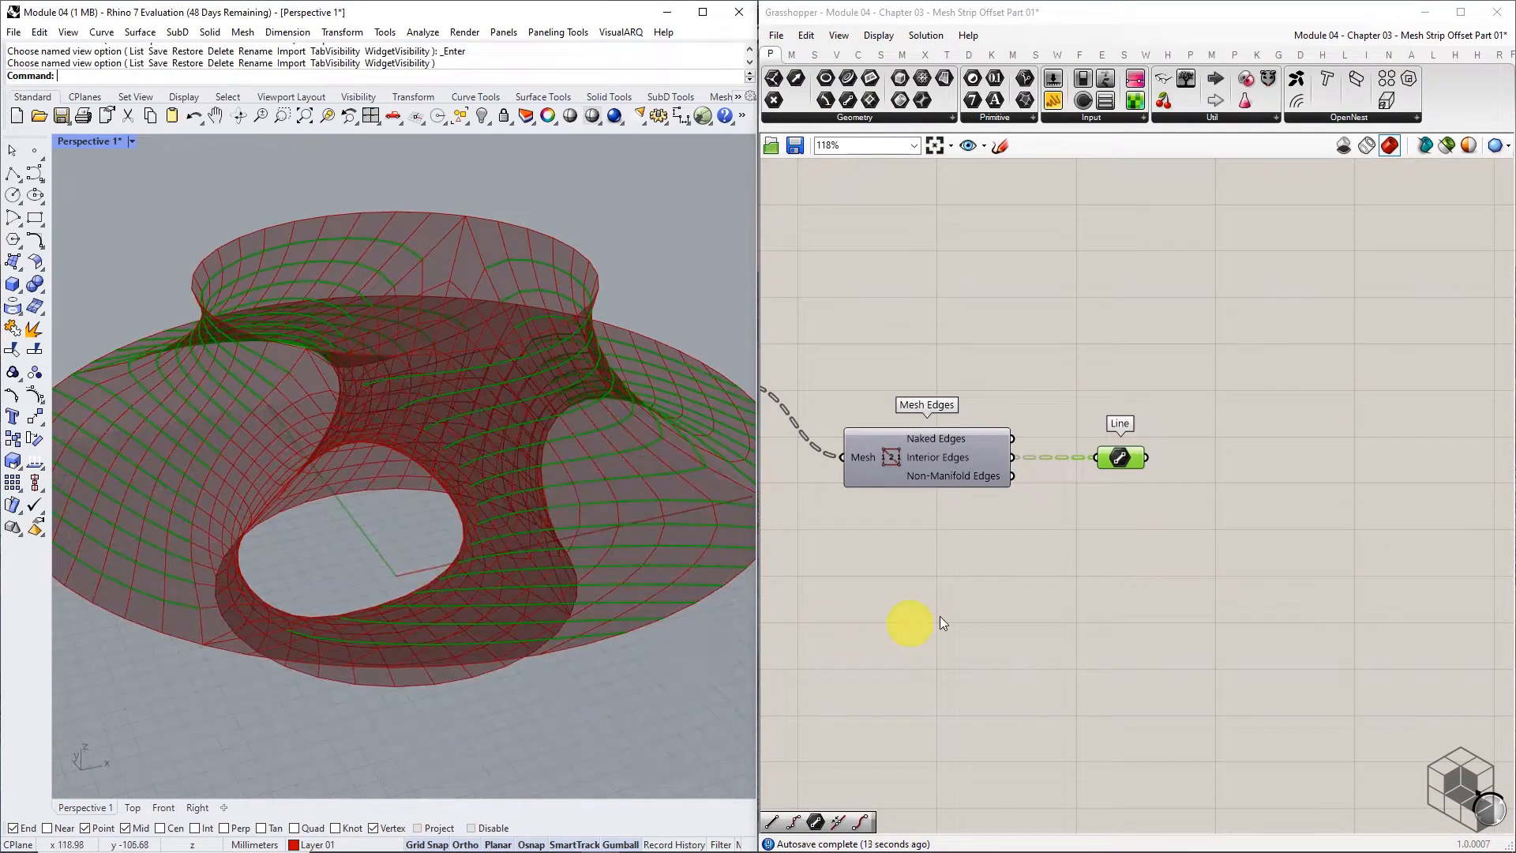
{"action": "scroll", "coordinate": [1008, 597], "scroll_direction": "down", "scroll_amount": 2}
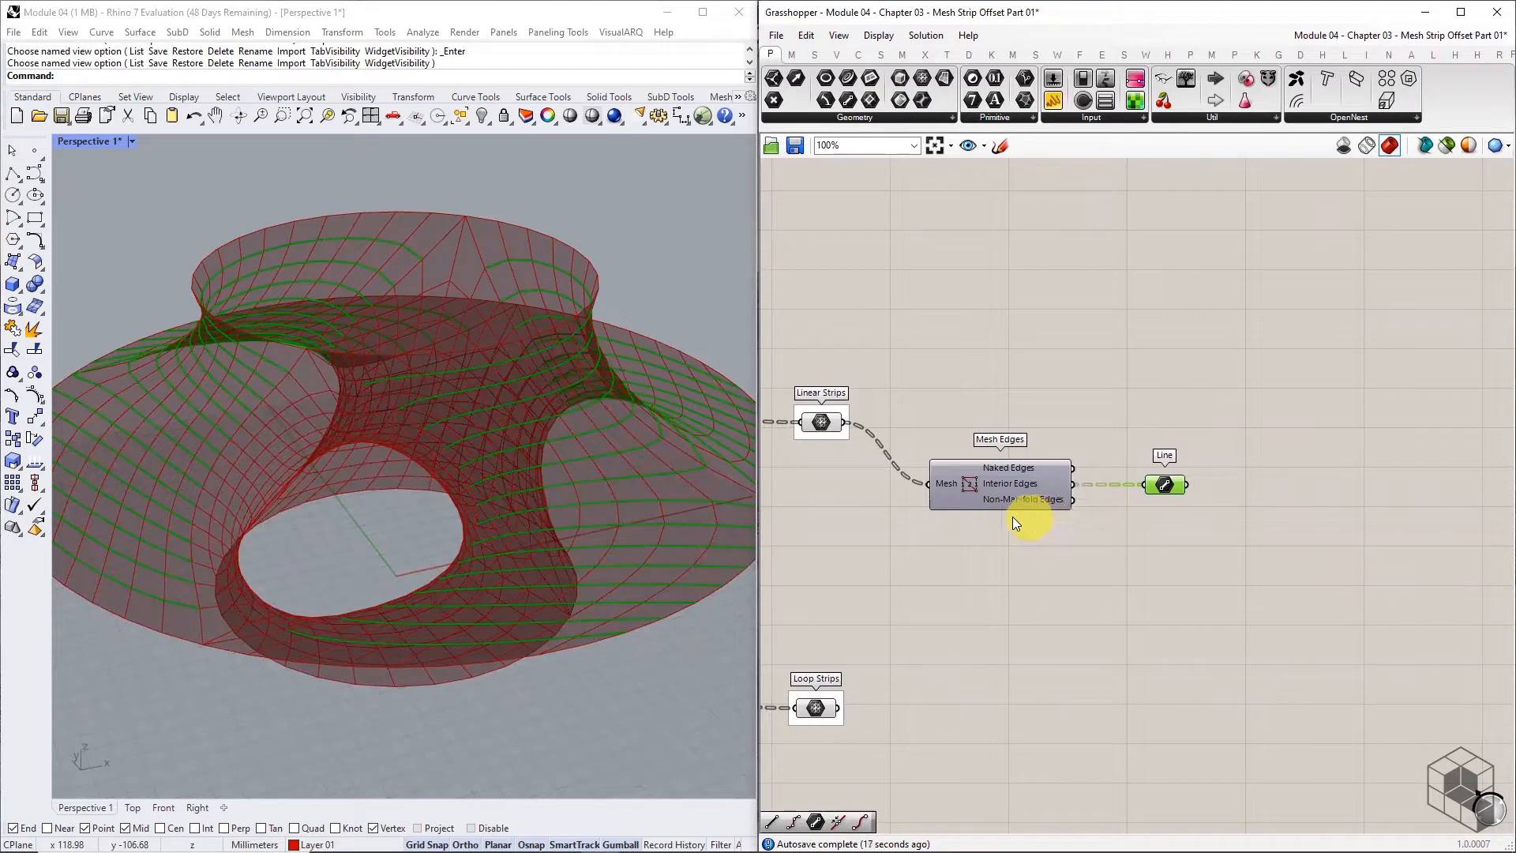
{"action": "left_click_drag", "start_coordinate": [402, 358], "coordinate": [436, 354]}
{"action": "left_click_drag", "start_coordinate": [348, 659], "coordinate": [397, 665]}
{"action": "key", "text": "Escape"}
Add a NakedVertices component above Mesh Edges and feed it the Linear Strips meshes.
{"action": "left_click", "coordinate": [1257, 56]}
{"action": "left_click", "coordinate": [1332, 117]}
{"action": "left_click", "coordinate": [1389, 116]}
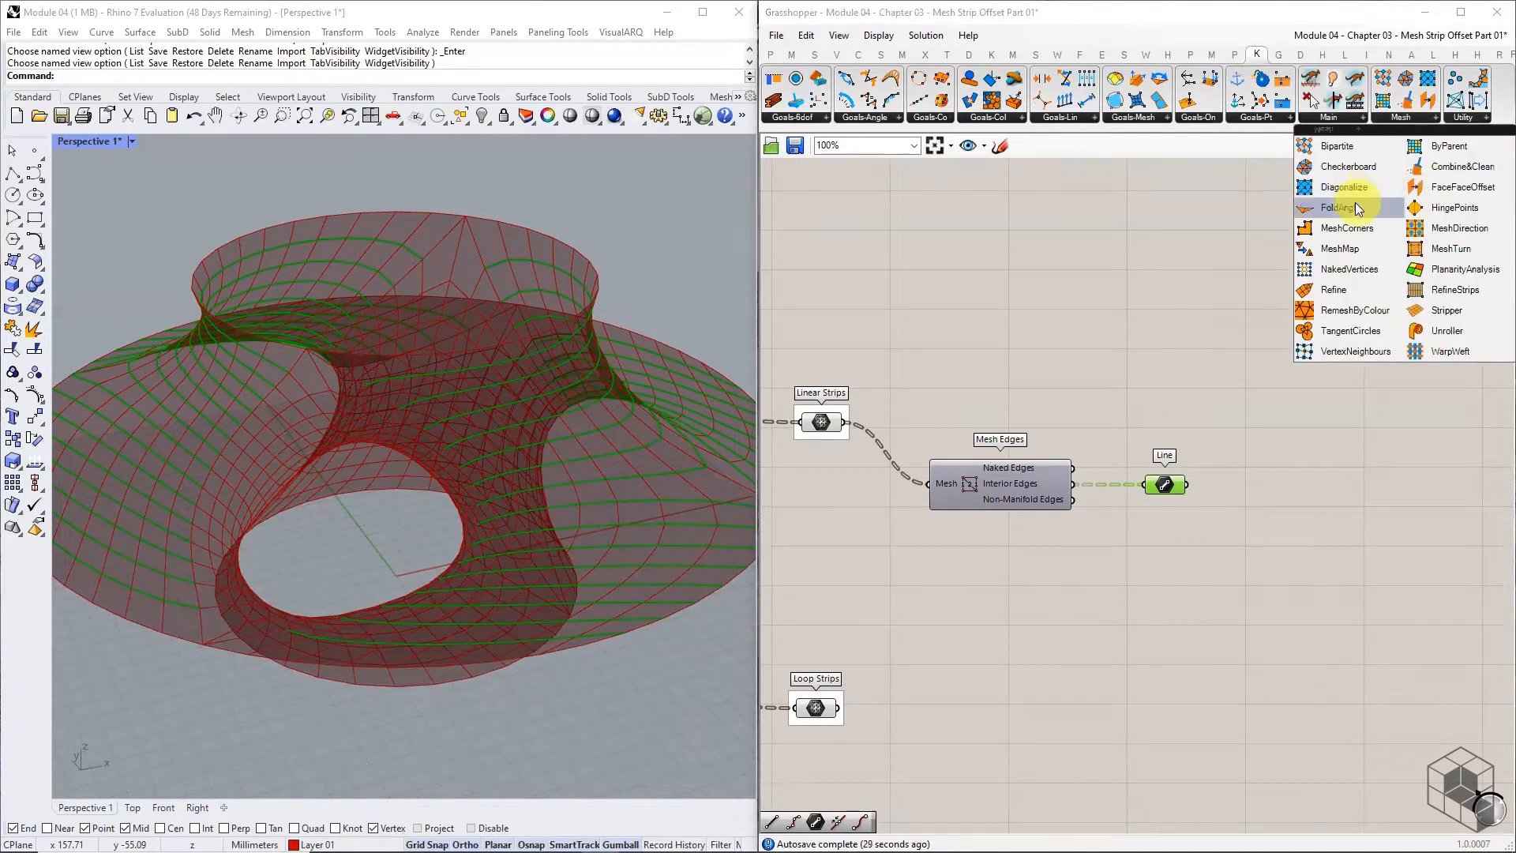
{"action": "left_click", "coordinate": [1342, 269]}
{"action": "left_click", "coordinate": [1014, 348]}
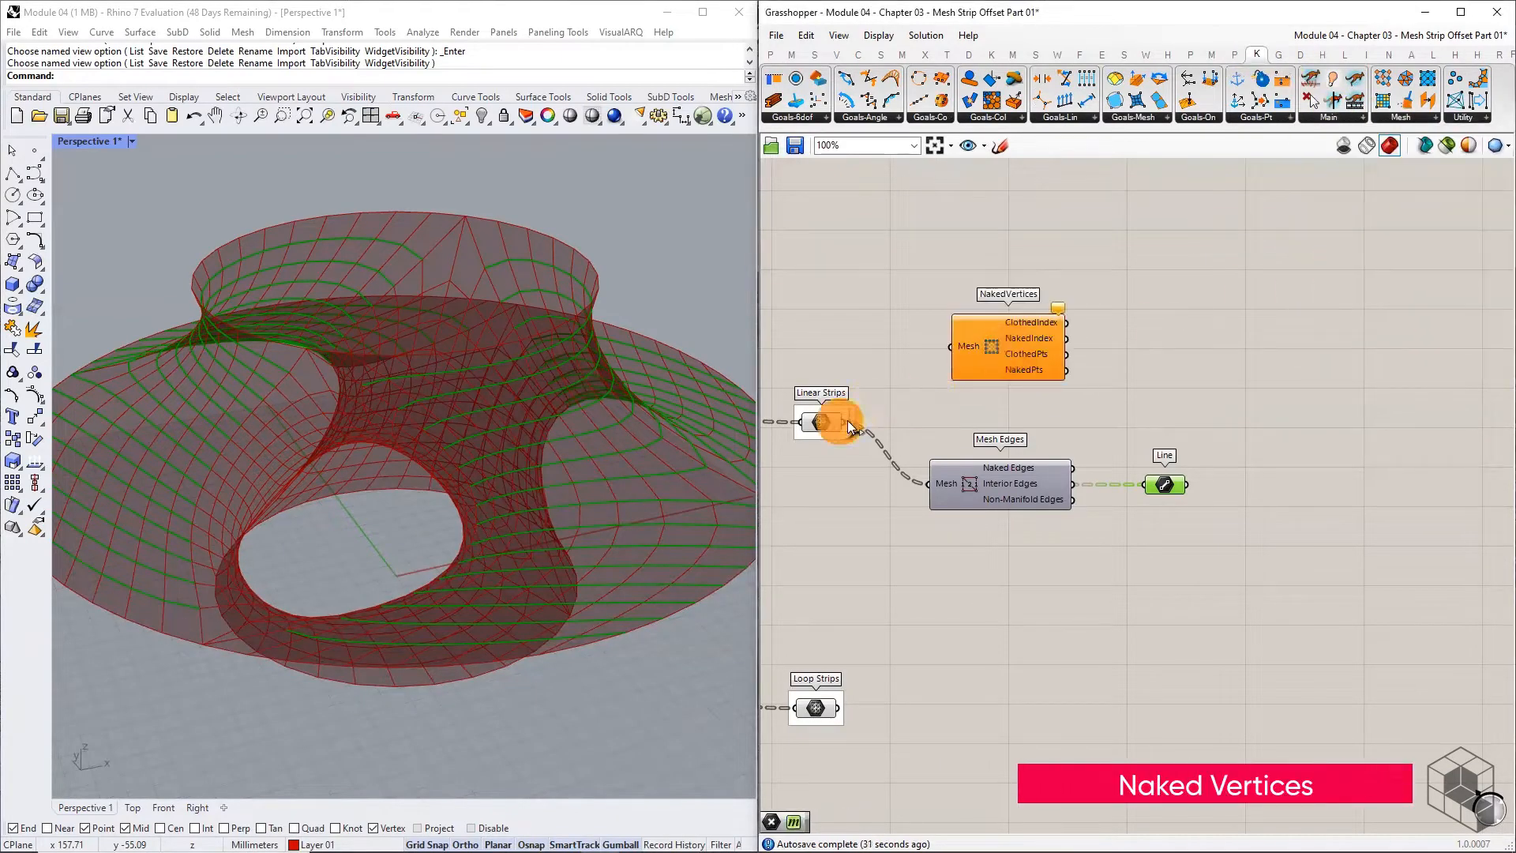
{"action": "left_click_drag", "start_coordinate": [846, 420], "coordinate": [949, 346]}
{"action": "left_click_drag", "start_coordinate": [1051, 364], "coordinate": [1004, 364]}
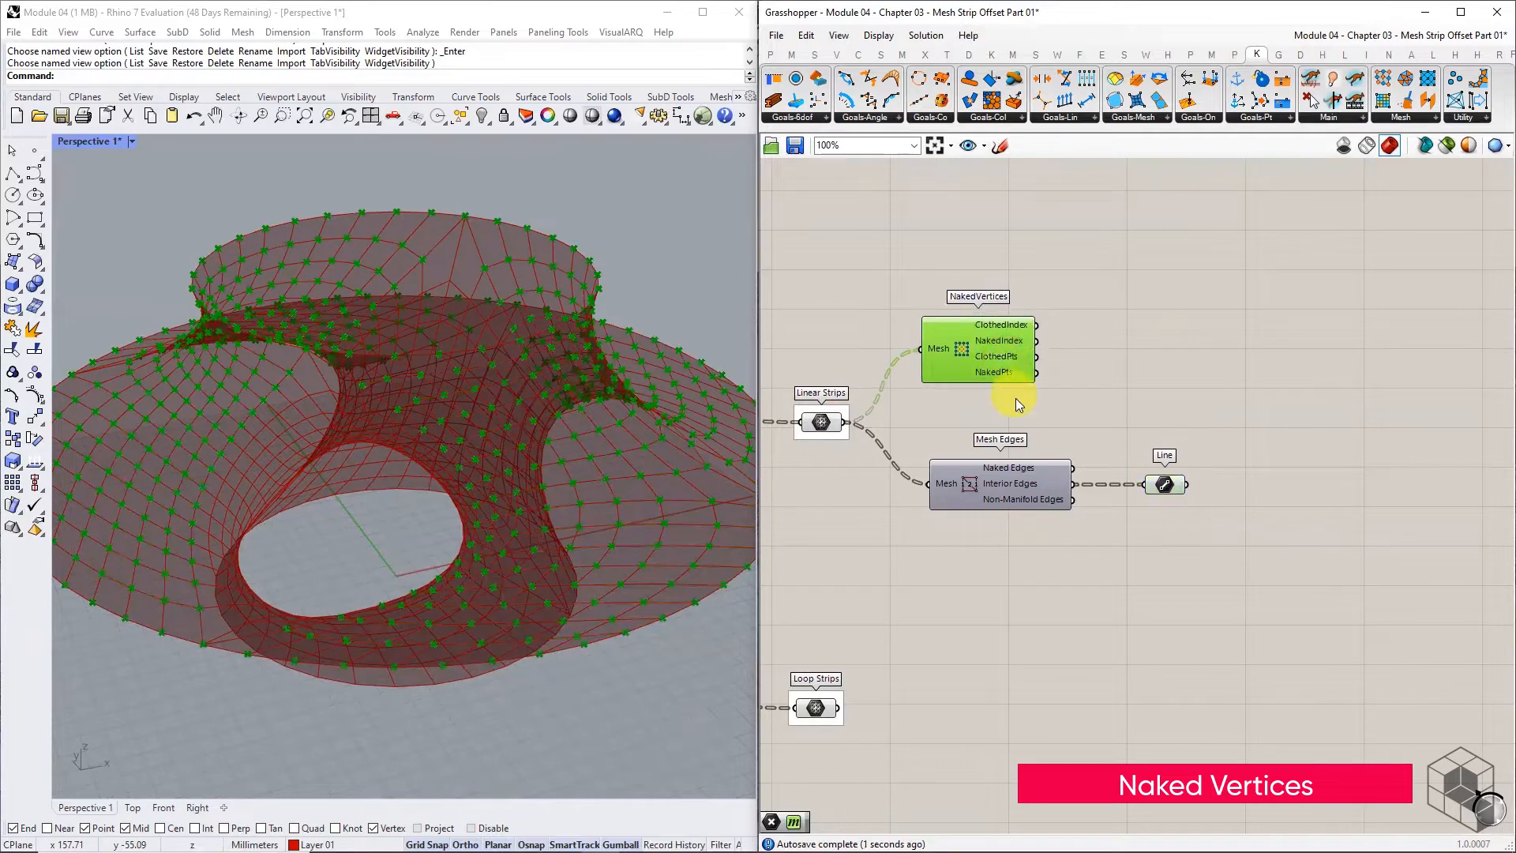
{"action": "left_click", "coordinate": [1015, 400]}
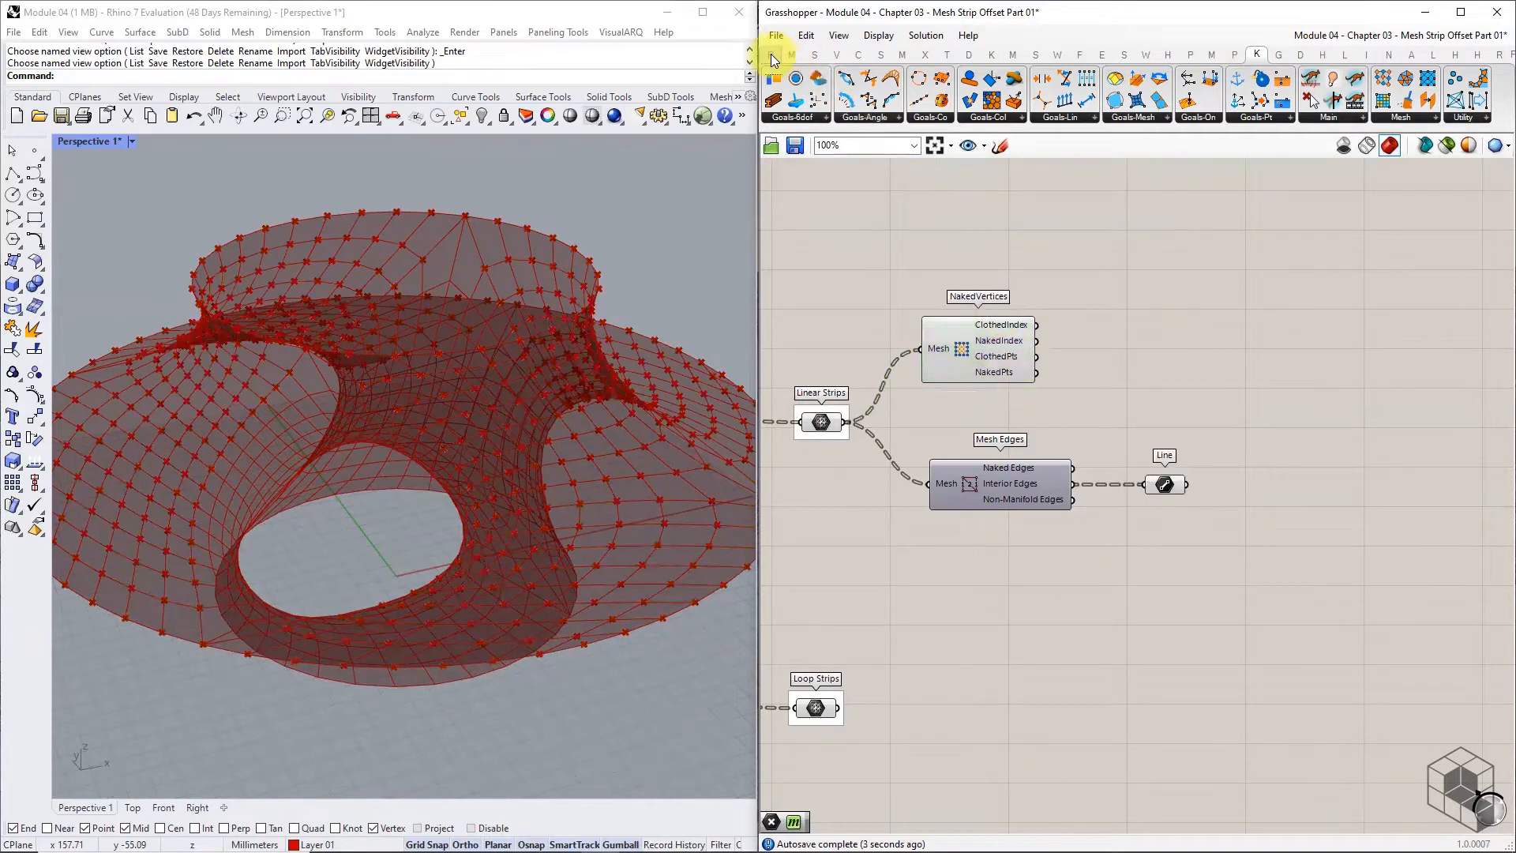
Add an End Points component and feed its Curve input from the Line parameter.
{"action": "left_click", "coordinate": [858, 55]}
{"action": "left_click", "coordinate": [846, 118]}
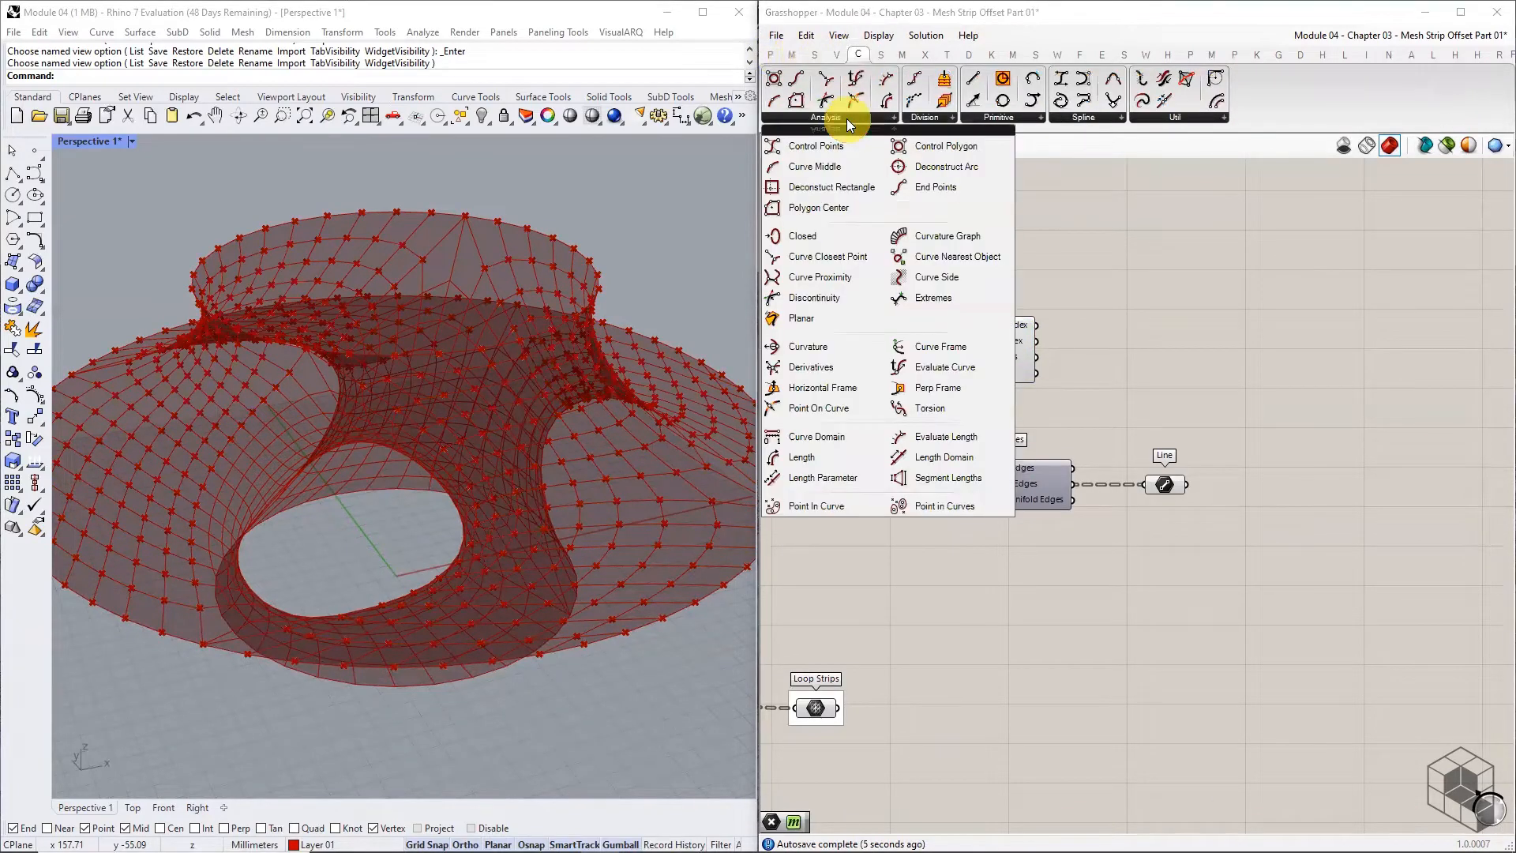
{"action": "left_click_drag", "start_coordinate": [941, 191], "coordinate": [1210, 484]}
{"action": "right_click_drag", "start_coordinate": [1277, 488], "coordinate": [1094, 485]}
{"action": "left_click", "coordinate": [1192, 510]}
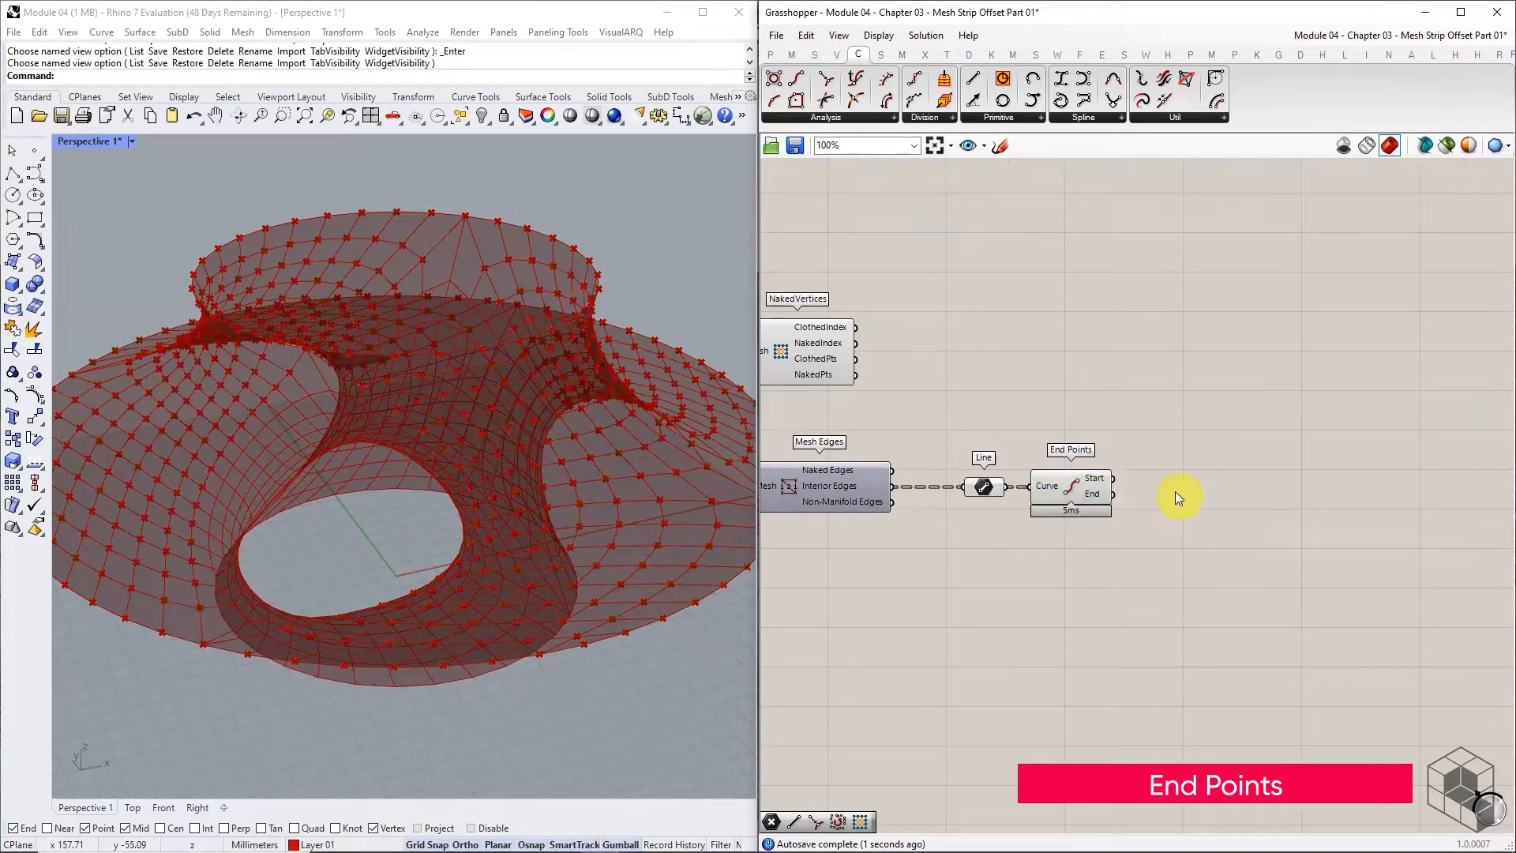
Collect both the Start and End outputs in one Point parameter and hide the Line and End Points previews.
{"action": "left_click", "coordinate": [775, 56]}
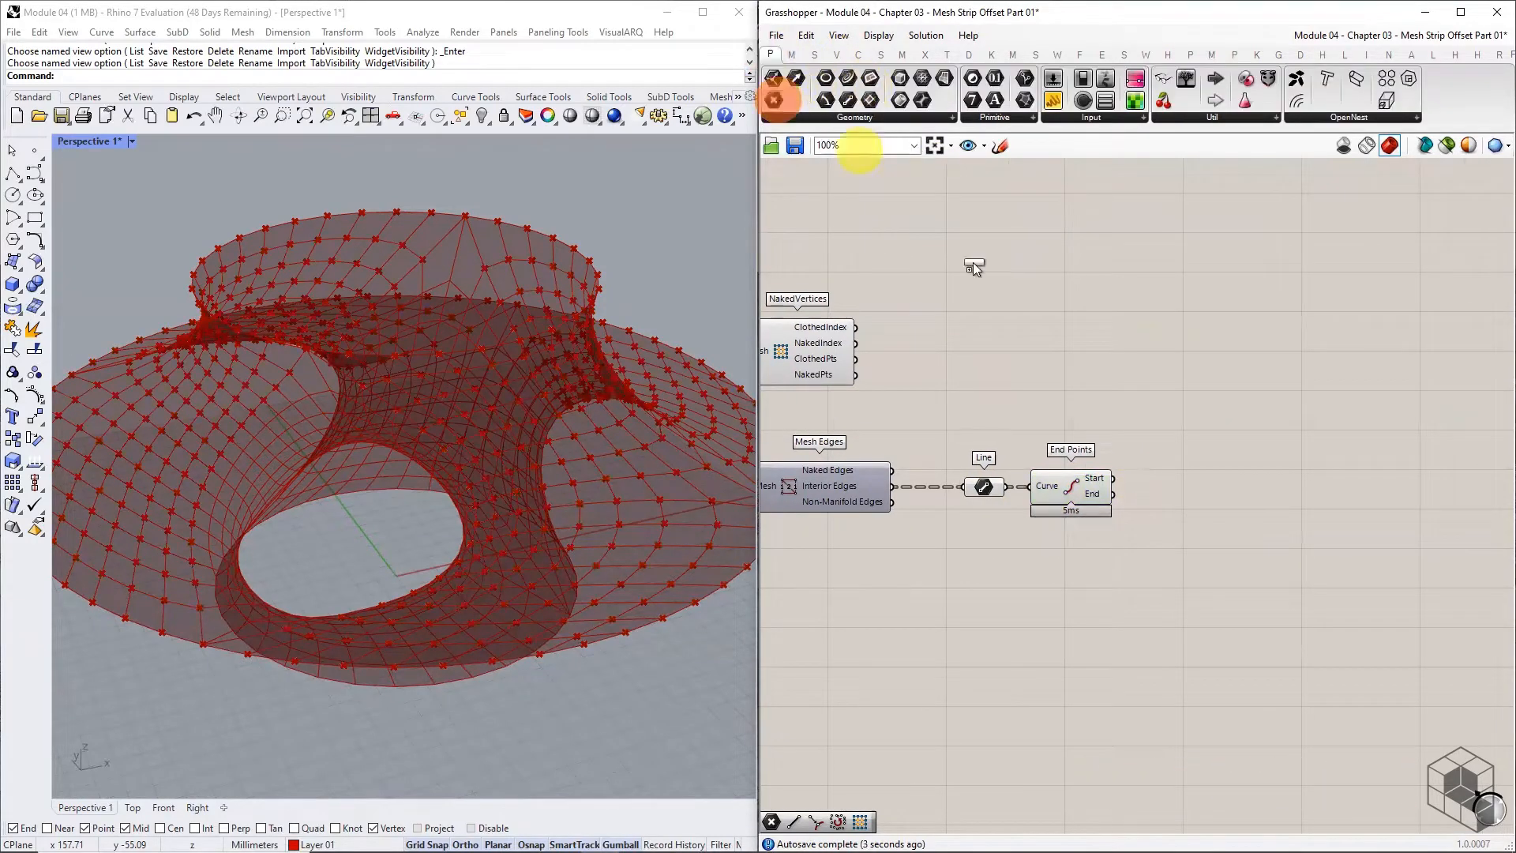
{"action": "left_click_drag", "start_coordinate": [973, 262], "coordinate": [1172, 504]}
{"action": "scroll", "coordinate": [1117, 472], "scroll_direction": "up", "scroll_amount": 2}
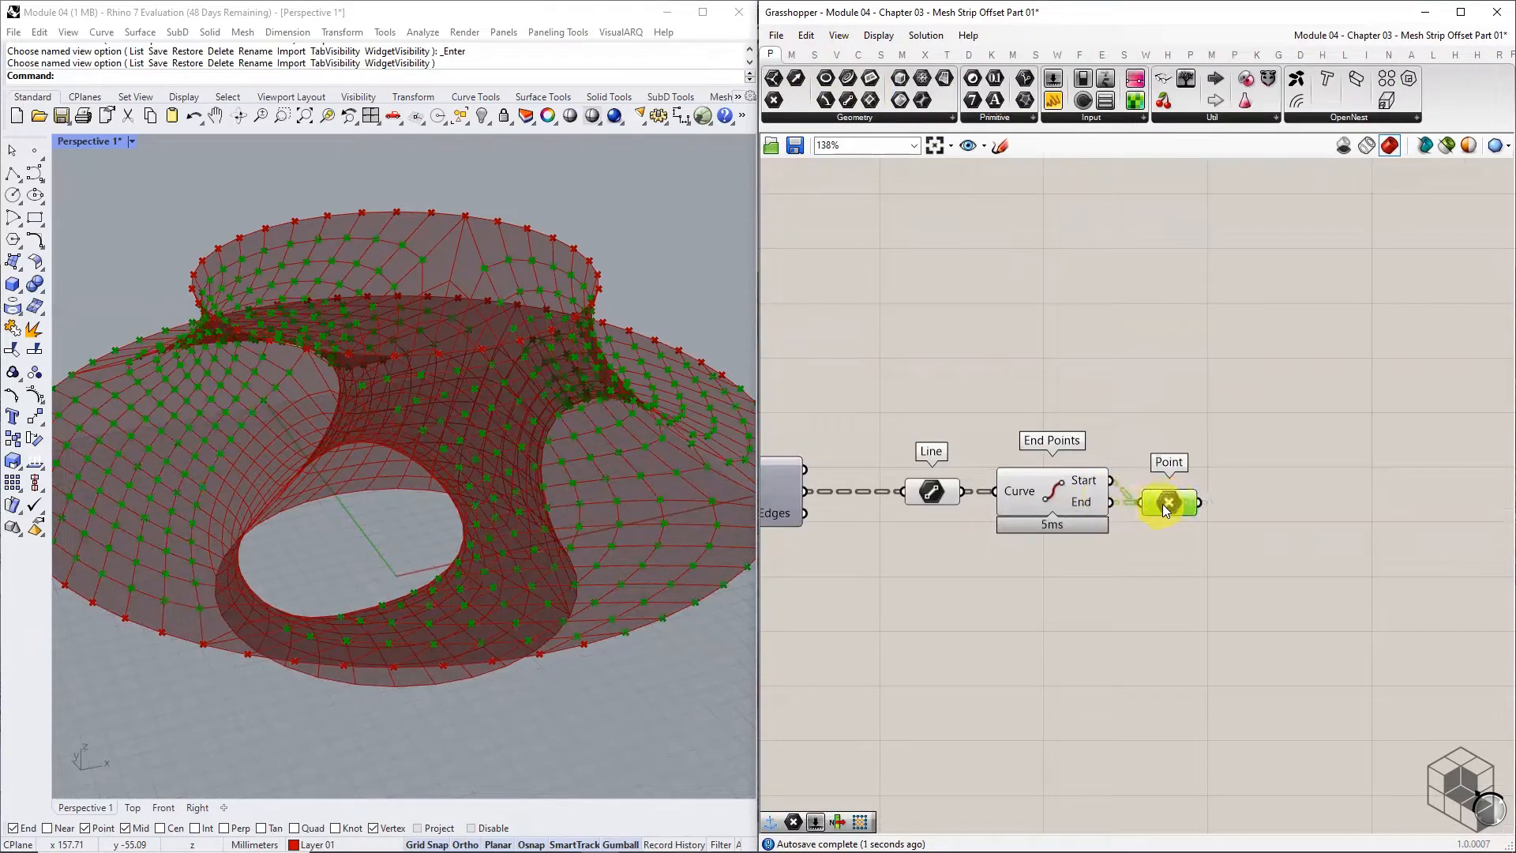
{"action": "left_click_drag", "start_coordinate": [1099, 423], "coordinate": [938, 540]}
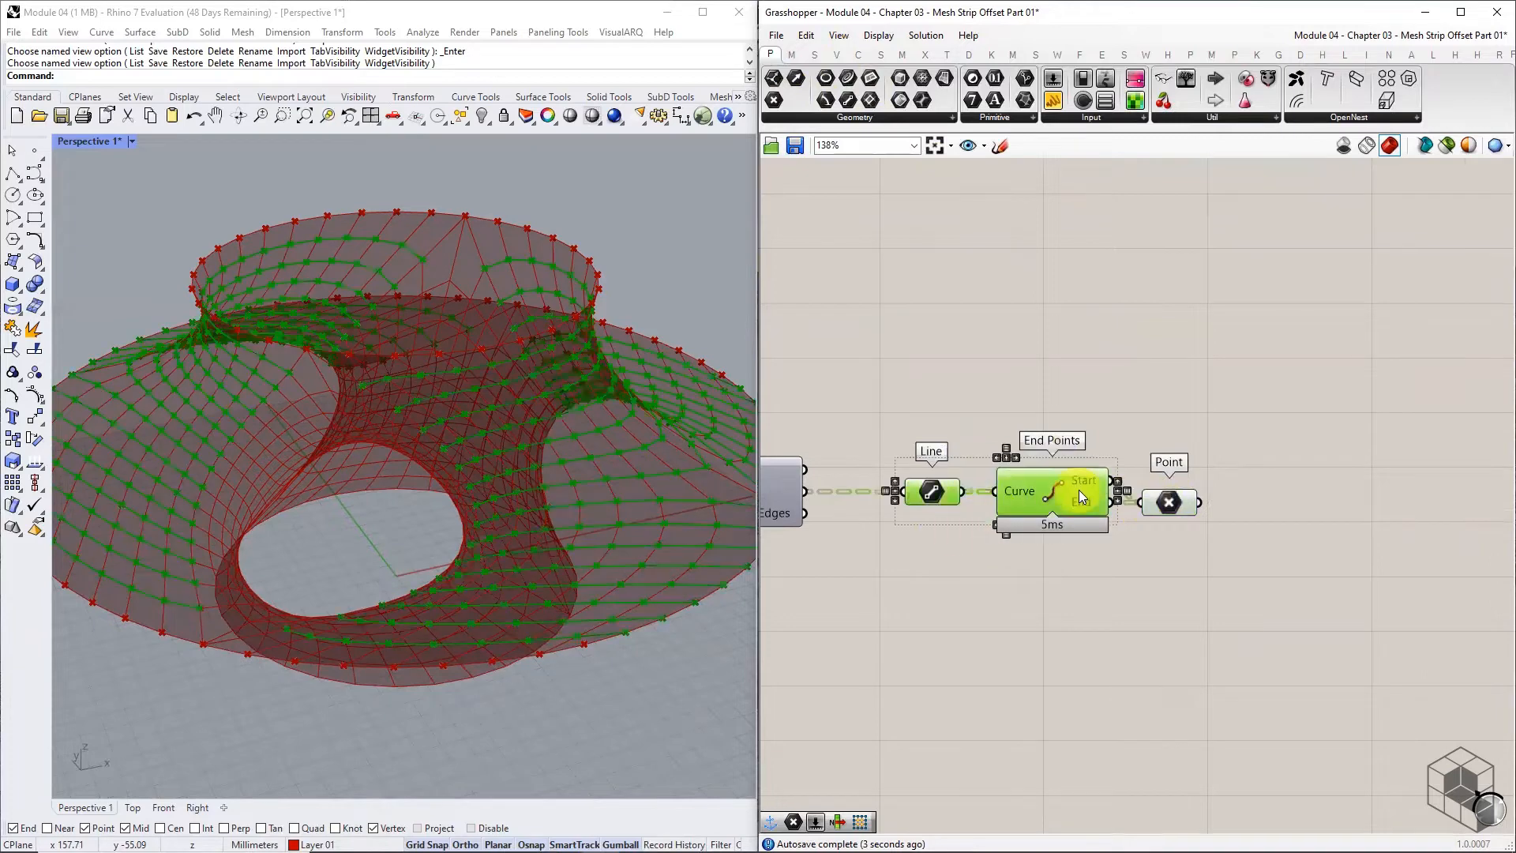
{"action": "key", "text": "space"}
{"action": "left_click", "coordinate": [1111, 453]}
{"action": "left_click", "coordinate": [1011, 562]}
{"action": "right_click_drag", "start_coordinate": [1022, 579], "coordinate": [1154, 555]}
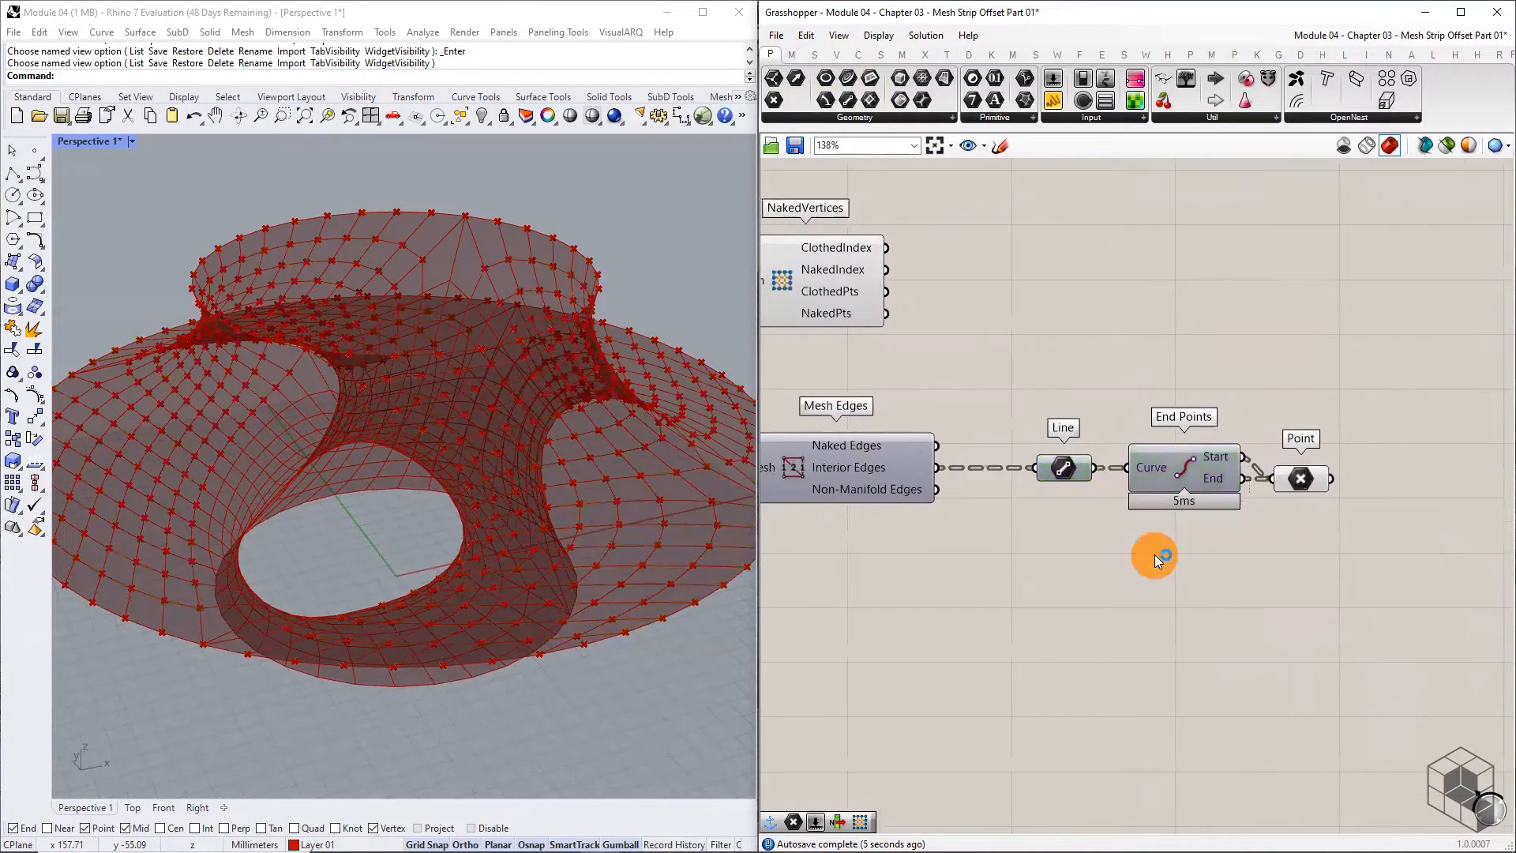
Move End Points and its Point parameter farther from Line, and feed a copy of the Point parameter with NakedPts.
{"action": "left_click", "coordinate": [1301, 480]}
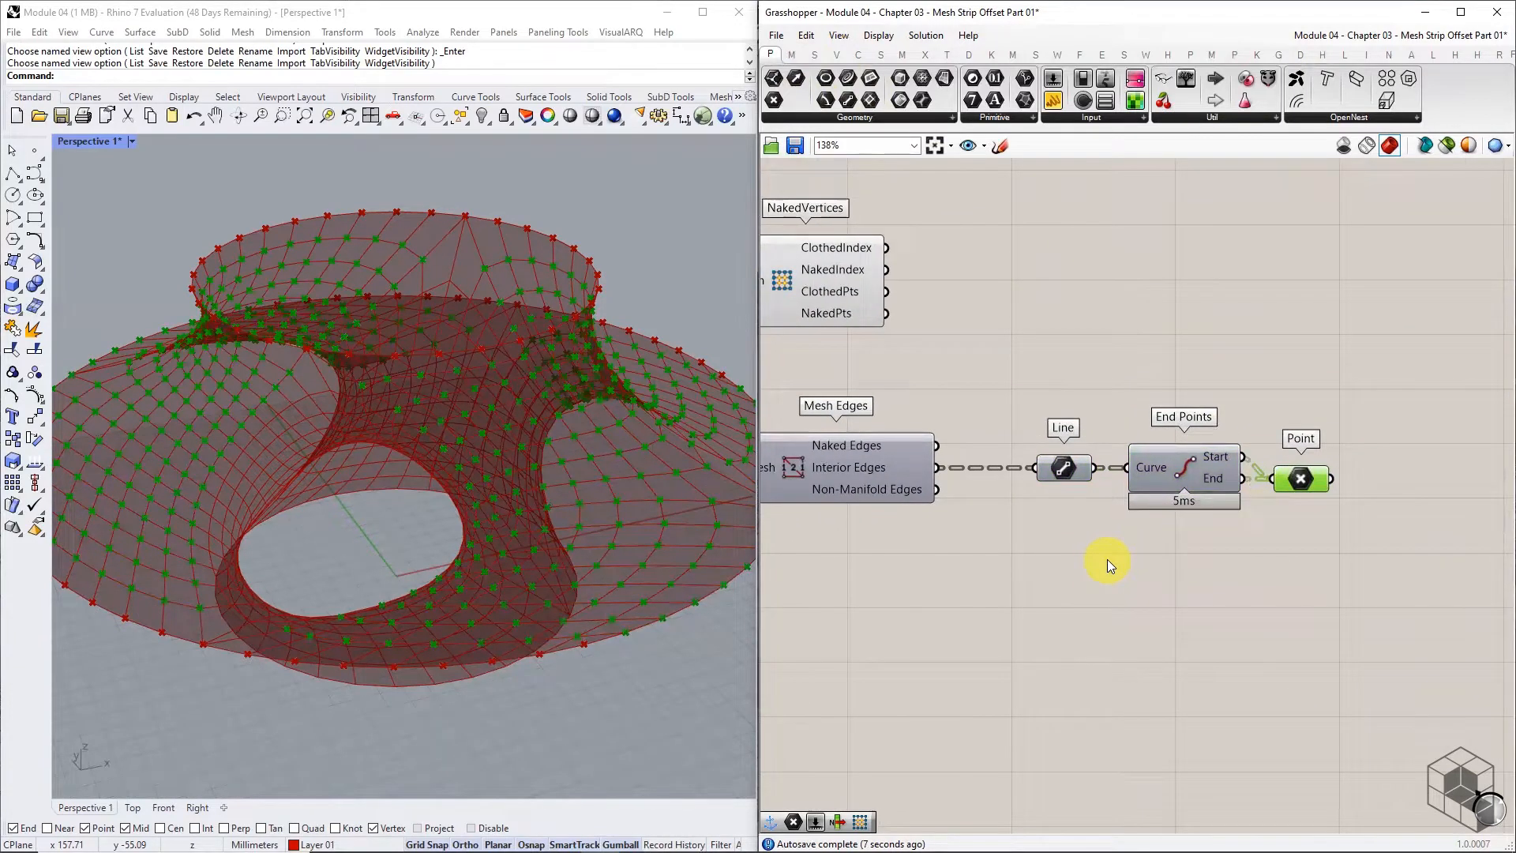
{"action": "scroll", "coordinate": [1107, 559], "scroll_direction": "down", "scroll_amount": 2}
{"action": "left_click_drag", "start_coordinate": [1269, 472], "coordinate": [1173, 499]}
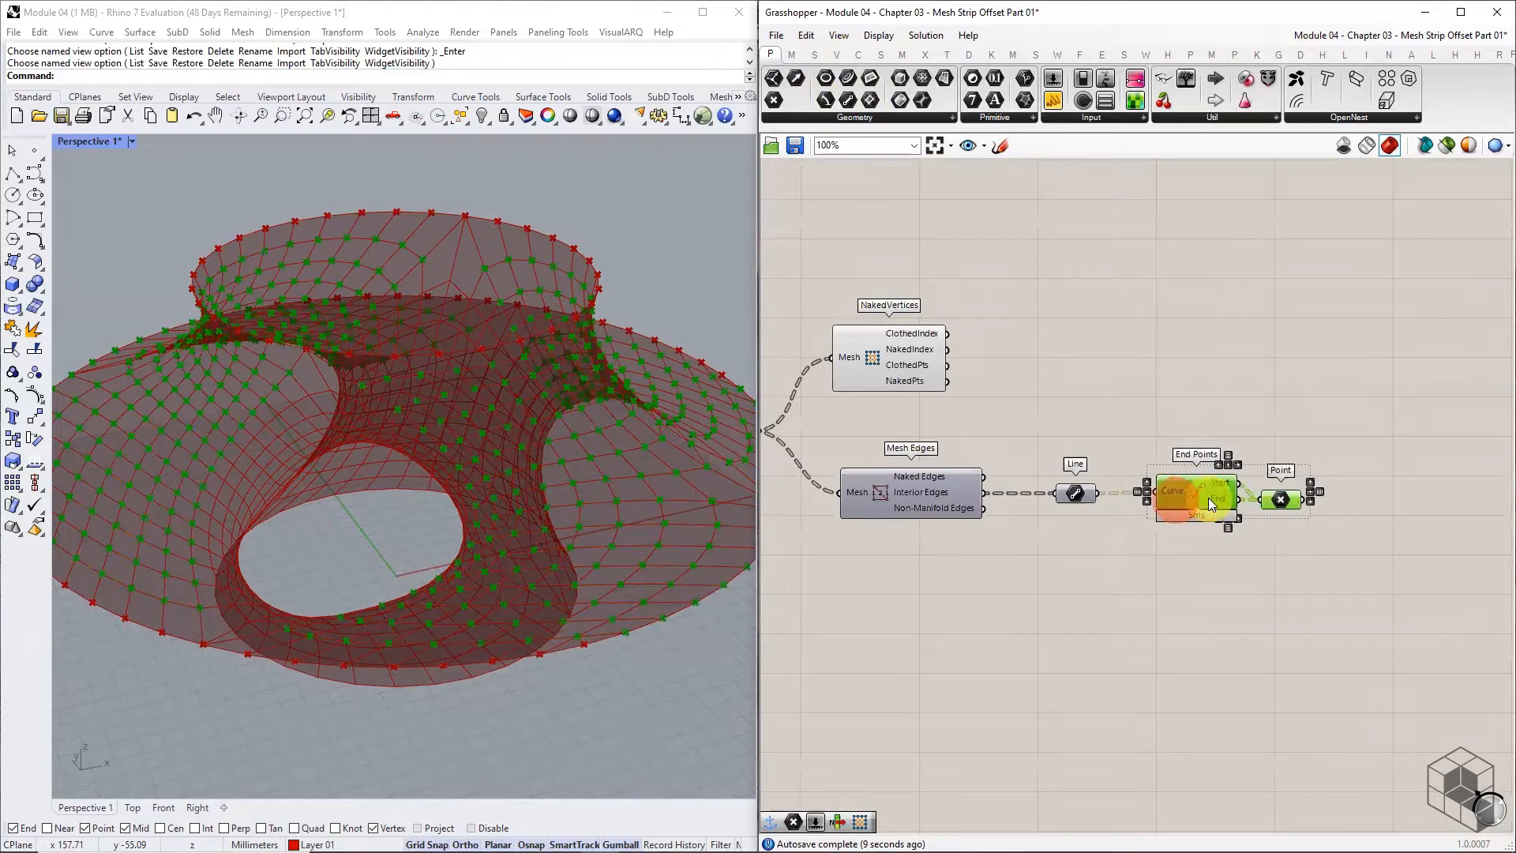
{"action": "left_click", "coordinate": [1174, 535]}
{"action": "left_click", "coordinate": [1278, 497]}
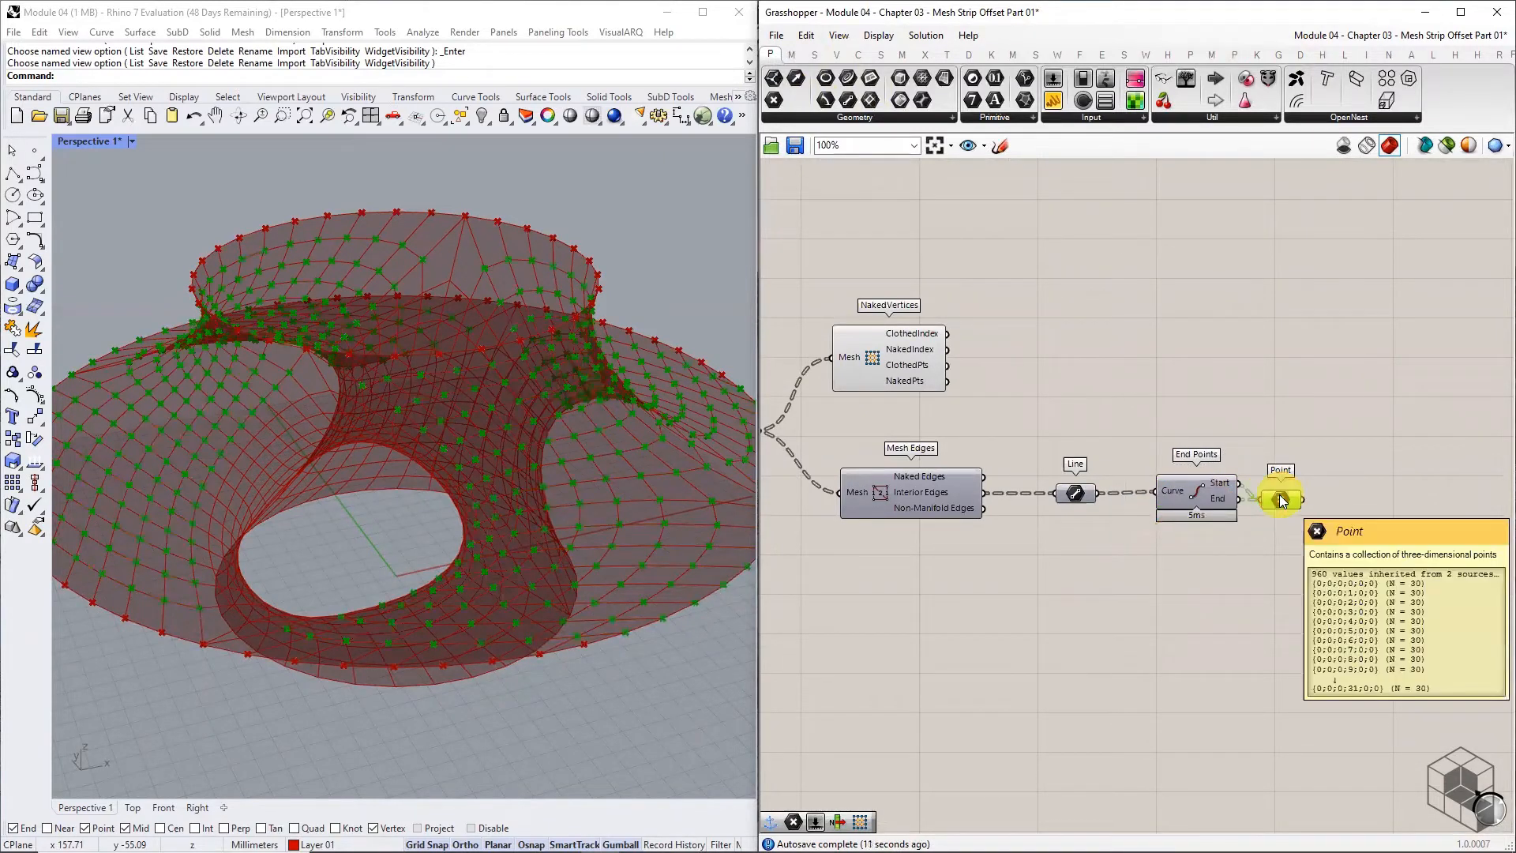
{"action": "left_click_drag", "start_coordinate": [1280, 500], "coordinate": [1274, 382], "text": "alt"}
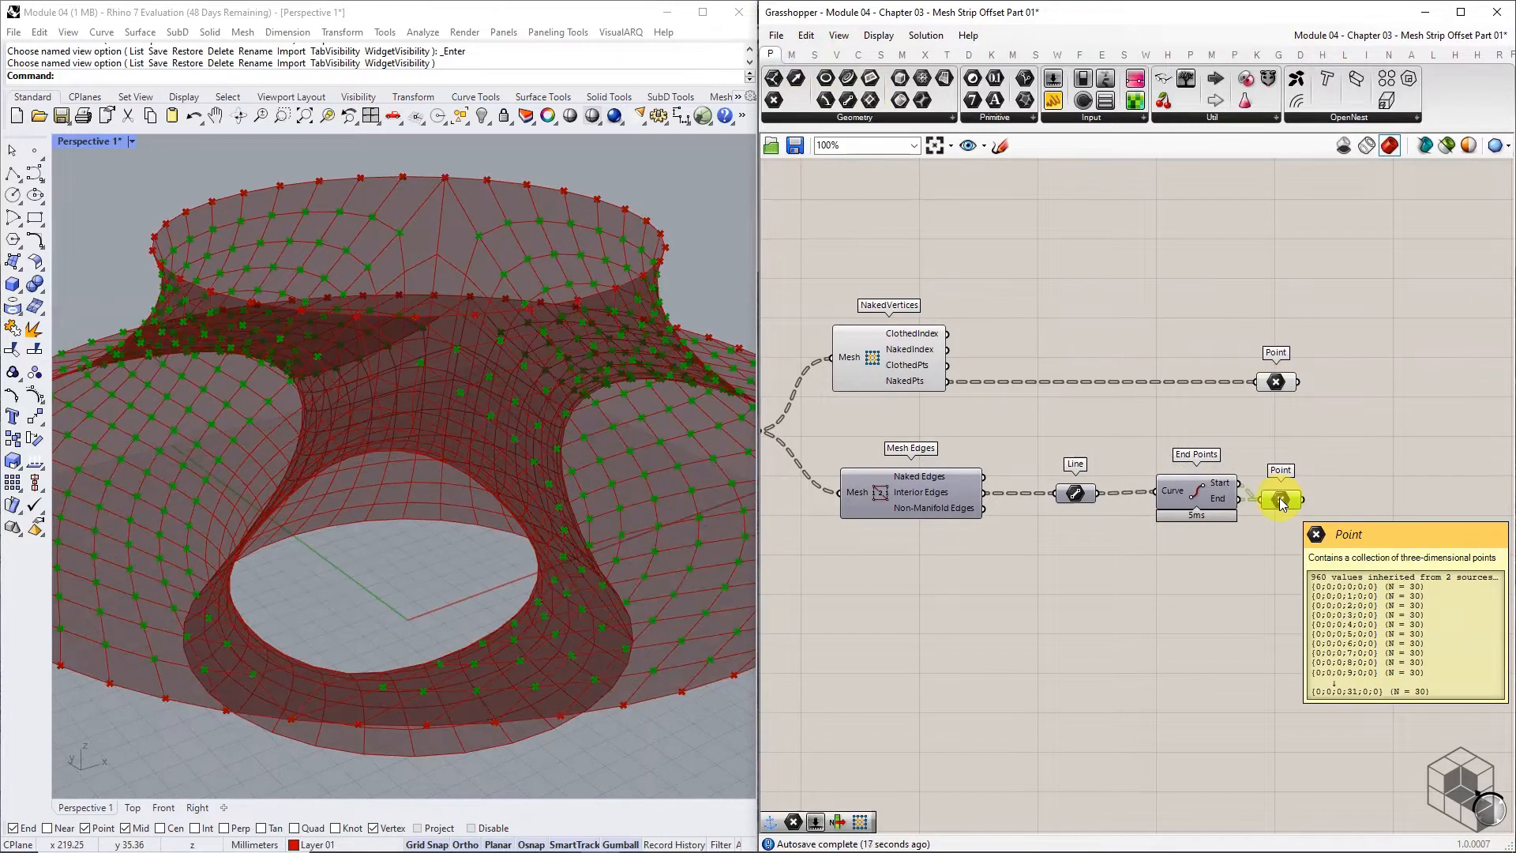
Add a Member Index component with the NakedPts points as Set and the edge end points as Member.
{"action": "right_click_drag", "start_coordinate": [1388, 444], "coordinate": [1309, 450]}
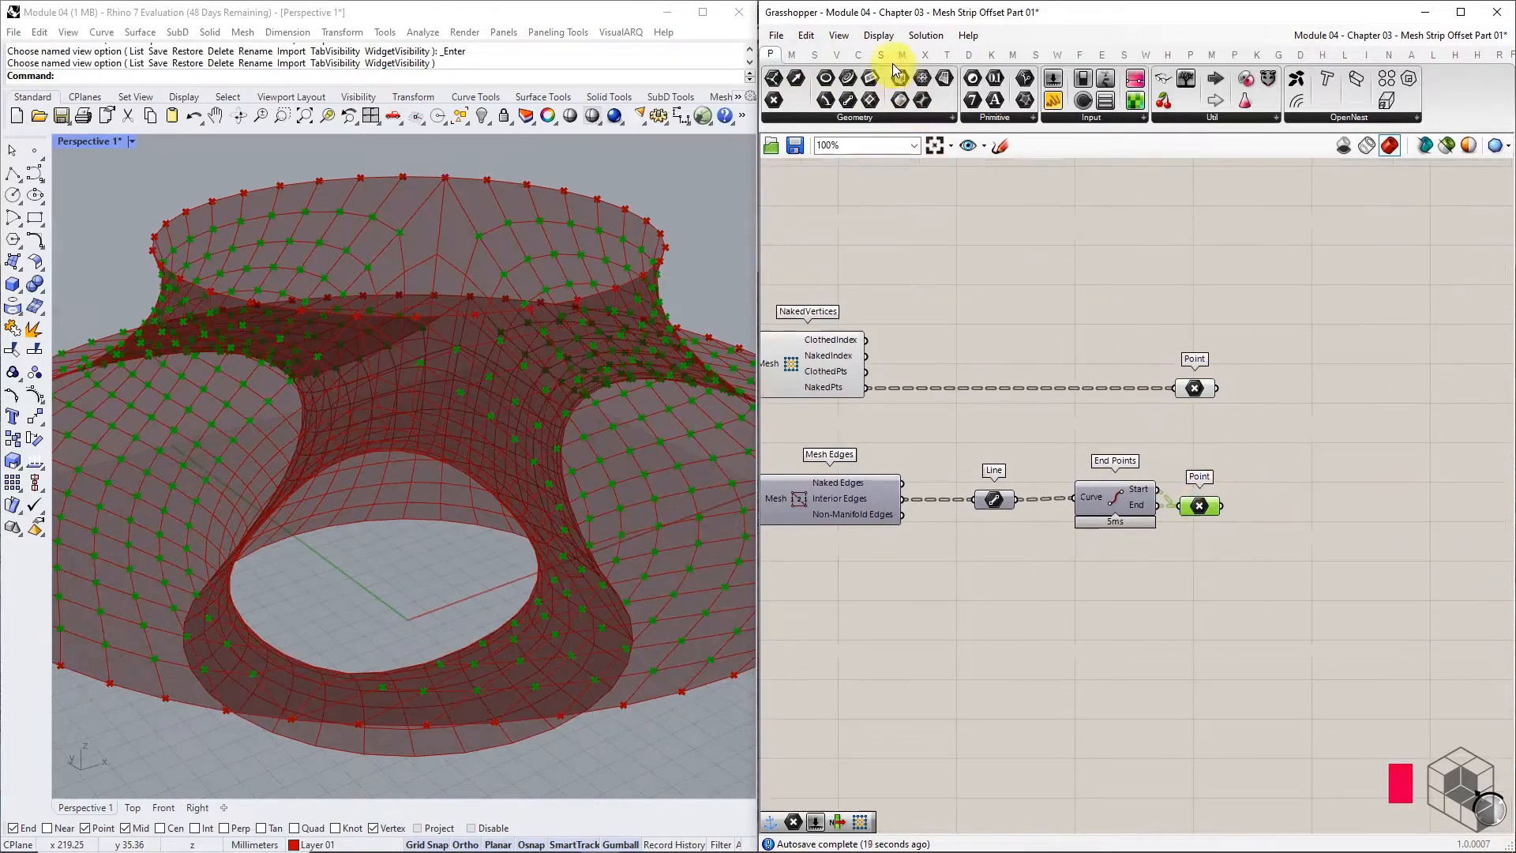
{"action": "left_click", "coordinate": [816, 54]}
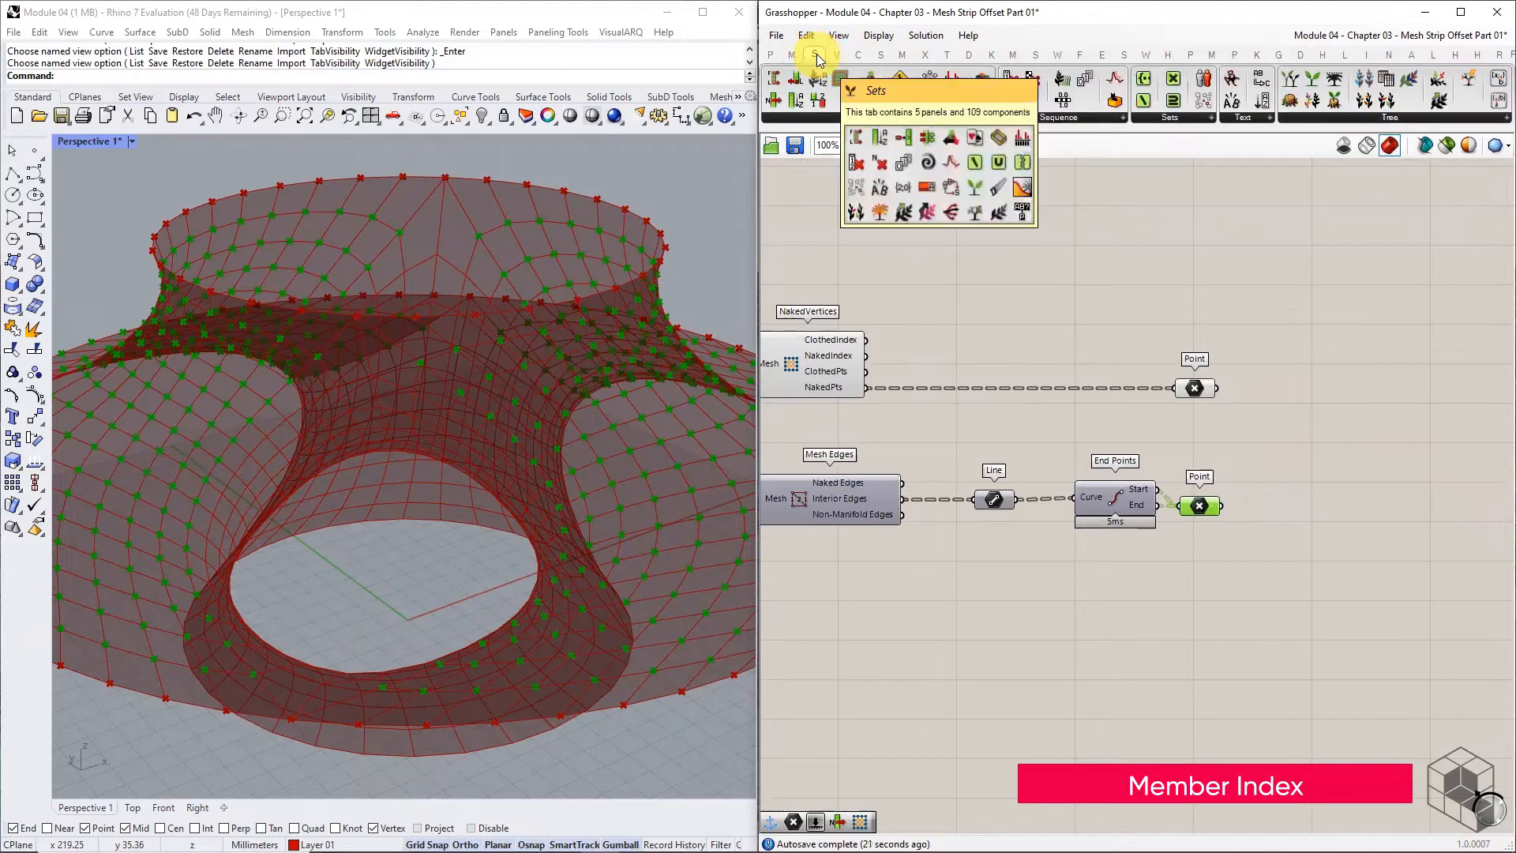
{"action": "left_click", "coordinate": [1169, 117]}
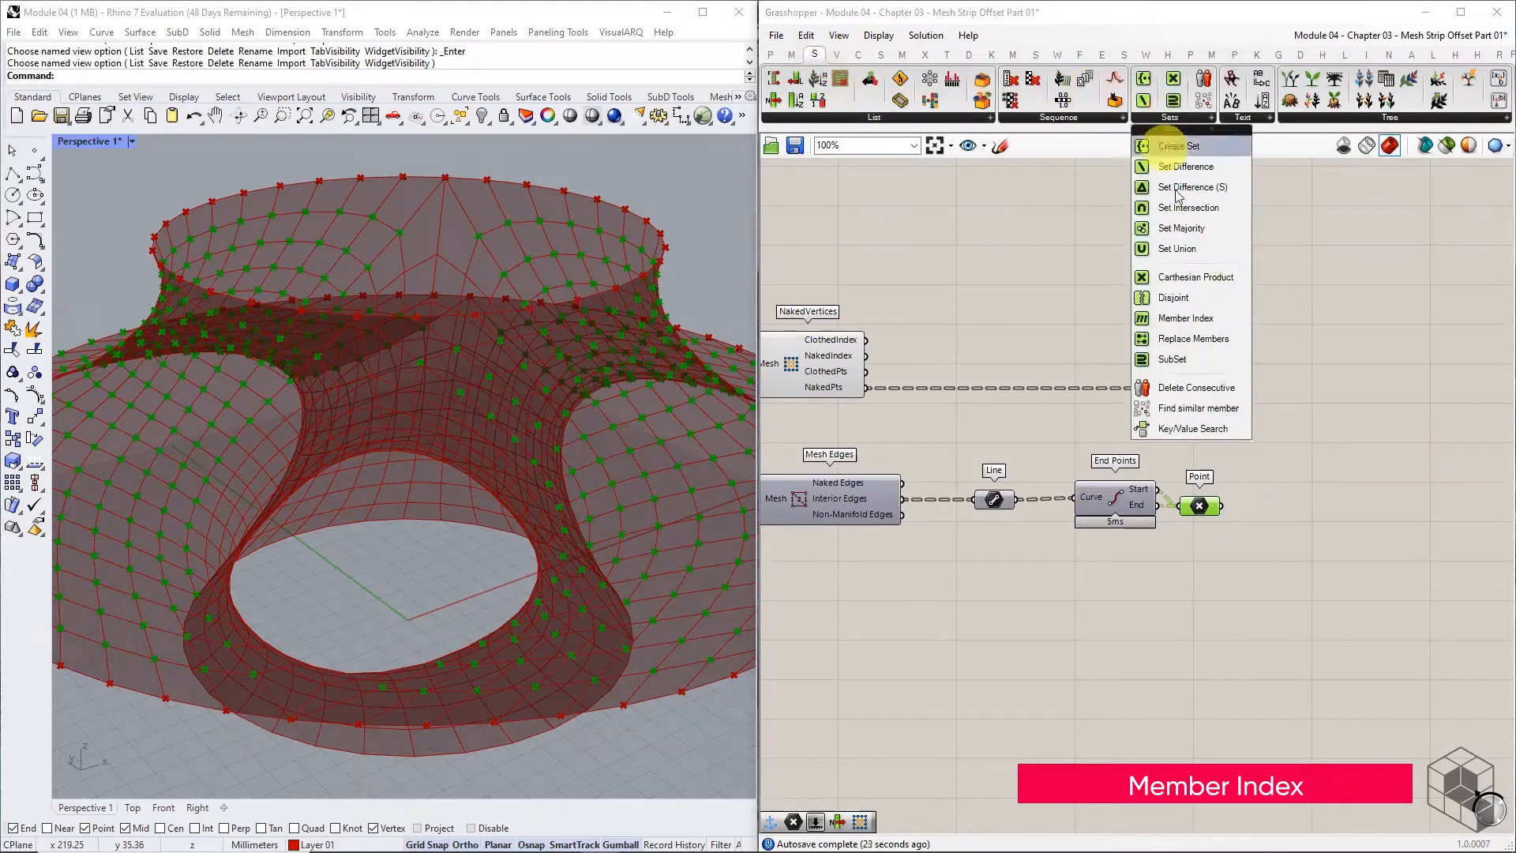
{"action": "left_click", "coordinate": [1182, 318]}
{"action": "left_click", "coordinate": [1295, 439]}
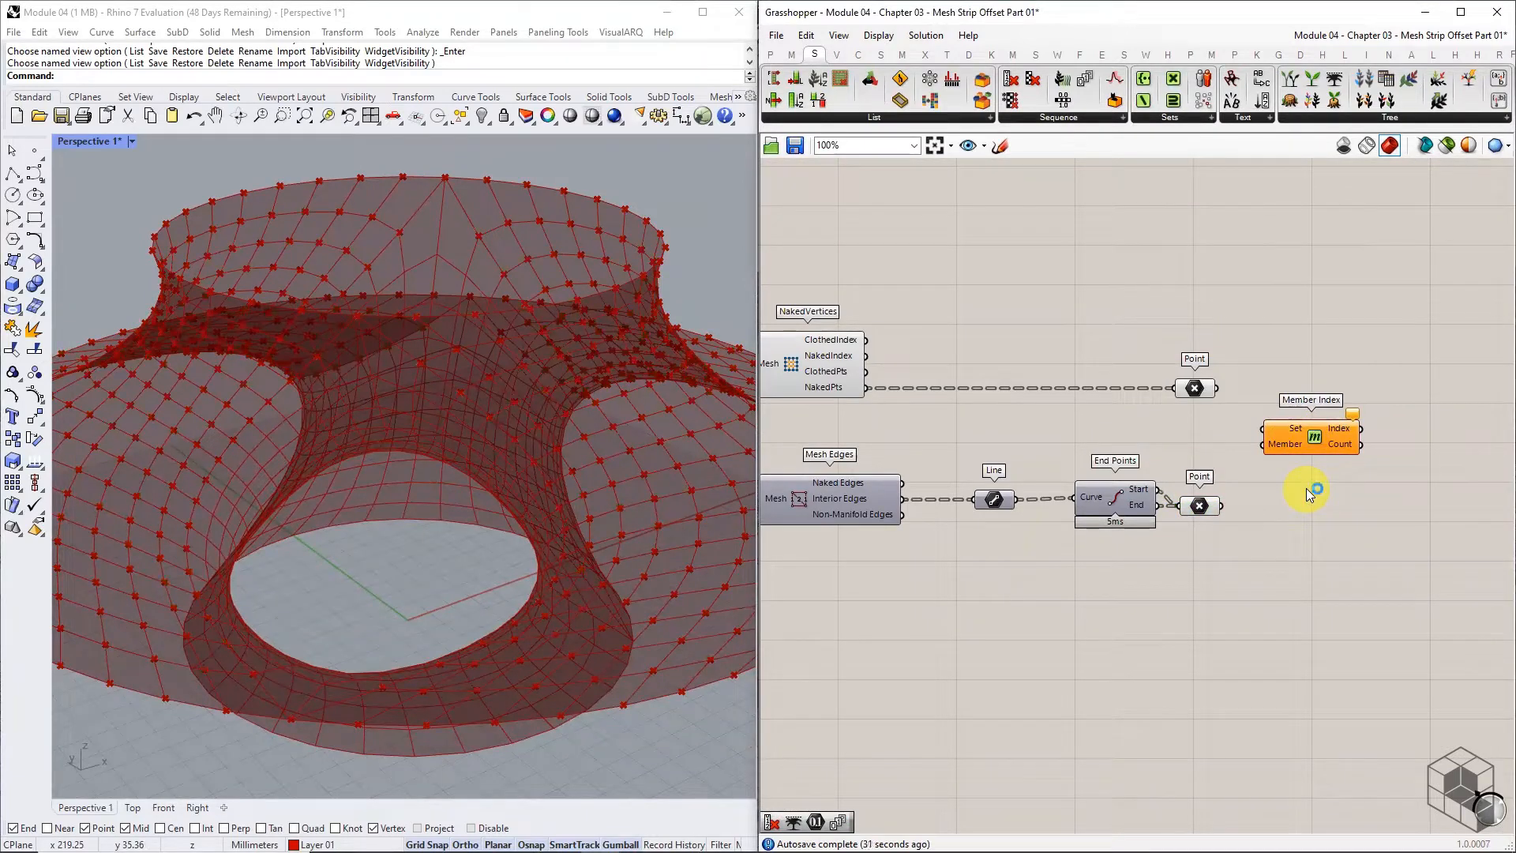
{"action": "left_click", "coordinate": [1203, 388]}
{"action": "left_click_drag", "start_coordinate": [1217, 388], "coordinate": [1261, 428]}
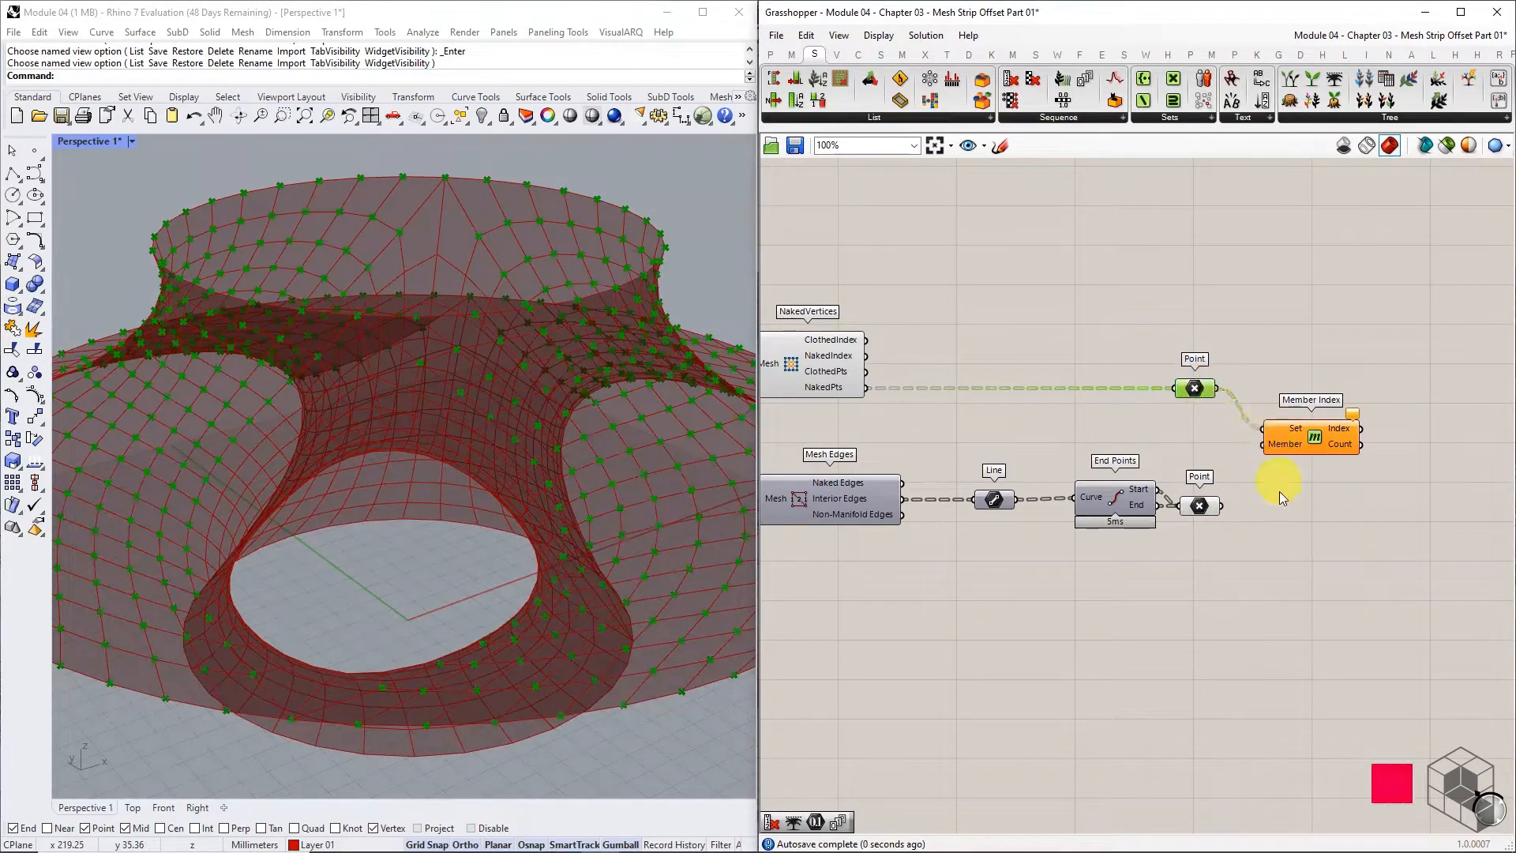
{"action": "left_click", "coordinate": [1199, 505]}
{"action": "left_click_drag", "start_coordinate": [1220, 506], "coordinate": [1261, 444]}
{"action": "left_click", "coordinate": [1289, 499]}
{"action": "right_click_drag", "start_coordinate": [1313, 494], "coordinate": [1200, 504]}
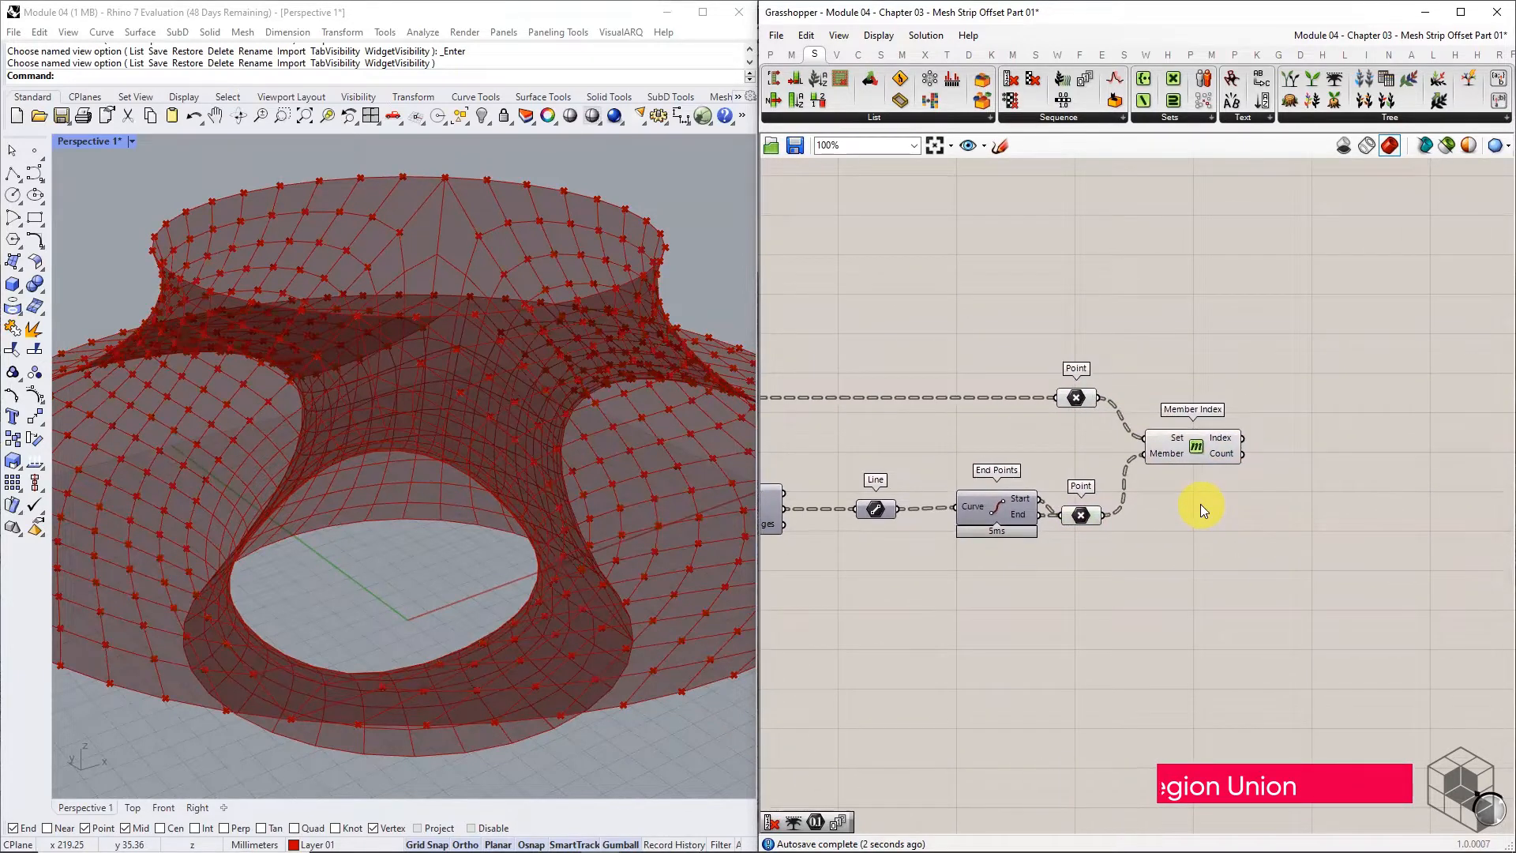
Simplify the Index output of Member Index and examine the branch paths of its data.
{"action": "right_click", "coordinate": [1228, 433]}
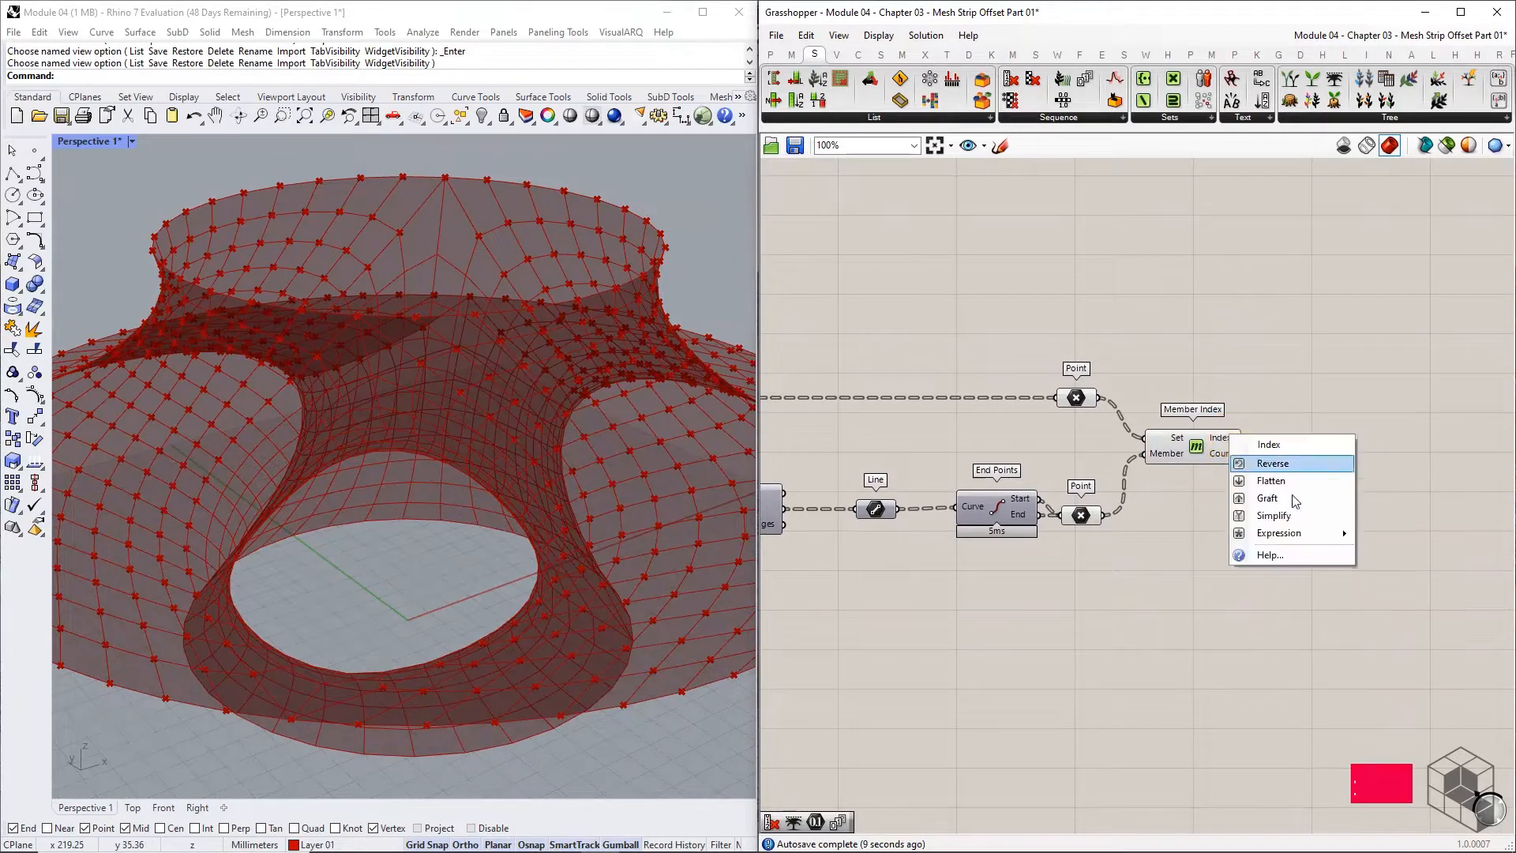
{"action": "left_click", "coordinate": [1286, 514]}
{"action": "mouse_move", "coordinate": [1232, 442]}
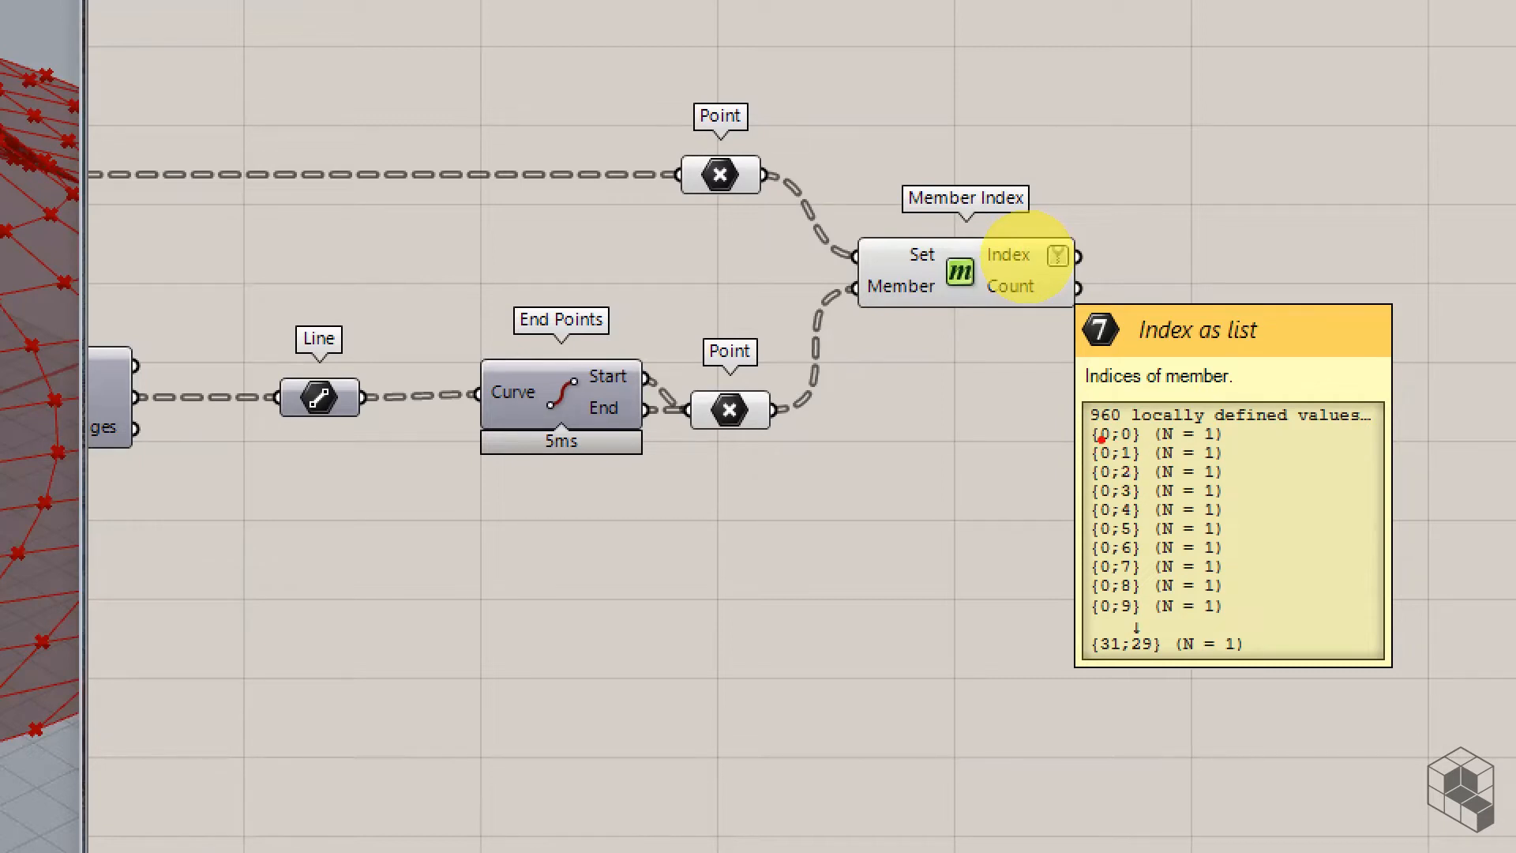
{"action": "left_click_drag", "start_coordinate": [1100, 445], "coordinate": [1112, 445]}
{"action": "left_click_drag", "start_coordinate": [1121, 441], "coordinate": [1137, 443]}
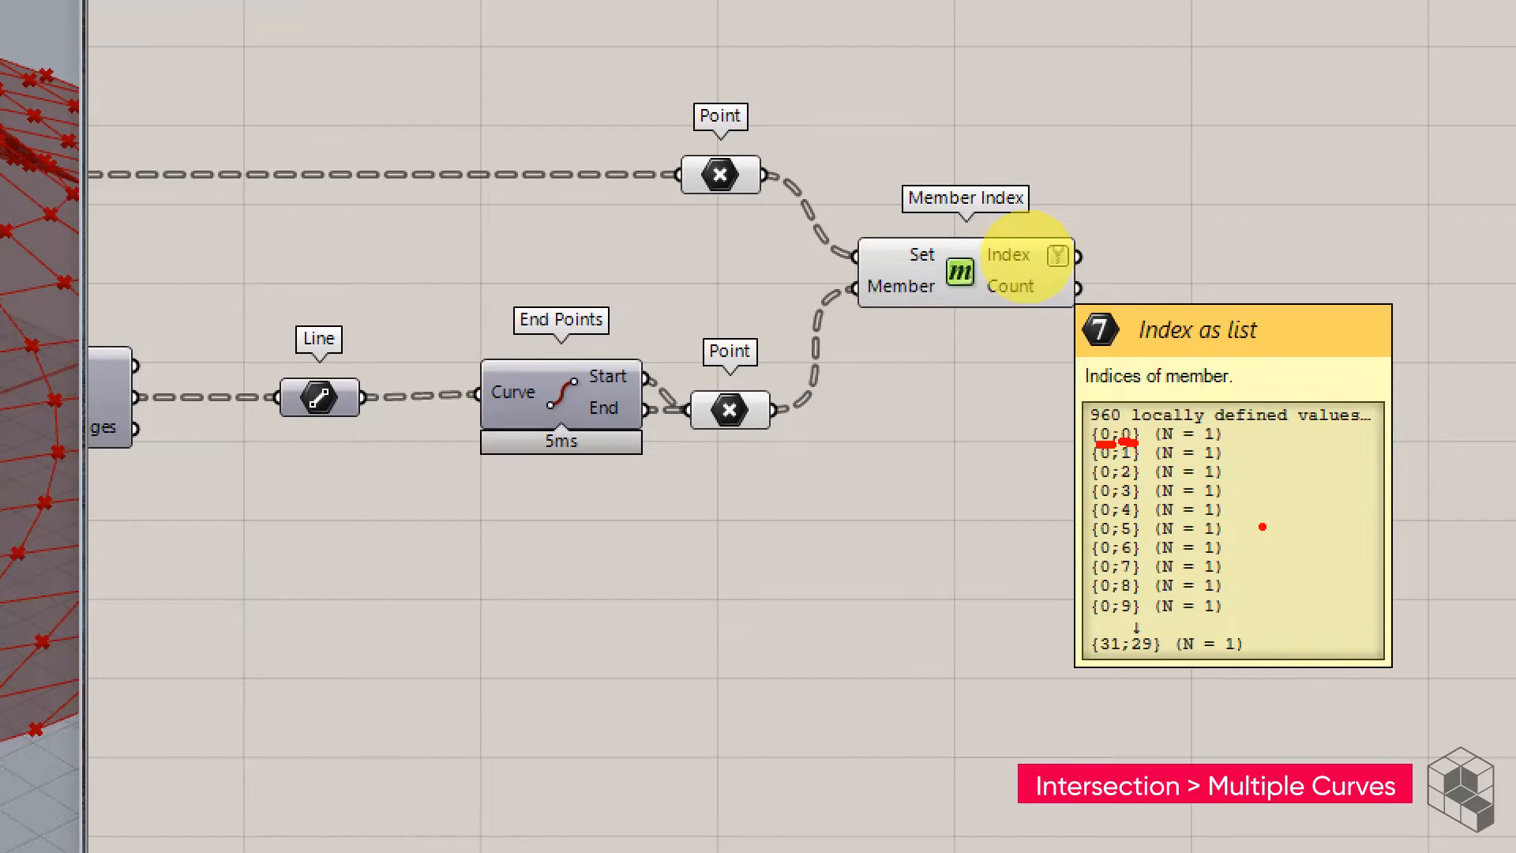
{"action": "mouse_move", "coordinate": [1118, 418]}
{"action": "left_mouse_down"}
{"action": "mouse_move", "coordinate": [1119, 616]}
{"action": "mouse_move", "coordinate": [1137, 635]}
{"action": "mouse_move", "coordinate": [1146, 540]}
{"action": "mouse_move", "coordinate": [1129, 419]}
{"action": "mouse_move", "coordinate": [1110, 424]}
{"action": "left_mouse_up"}
{"action": "left_click", "coordinate": [1097, 471]}
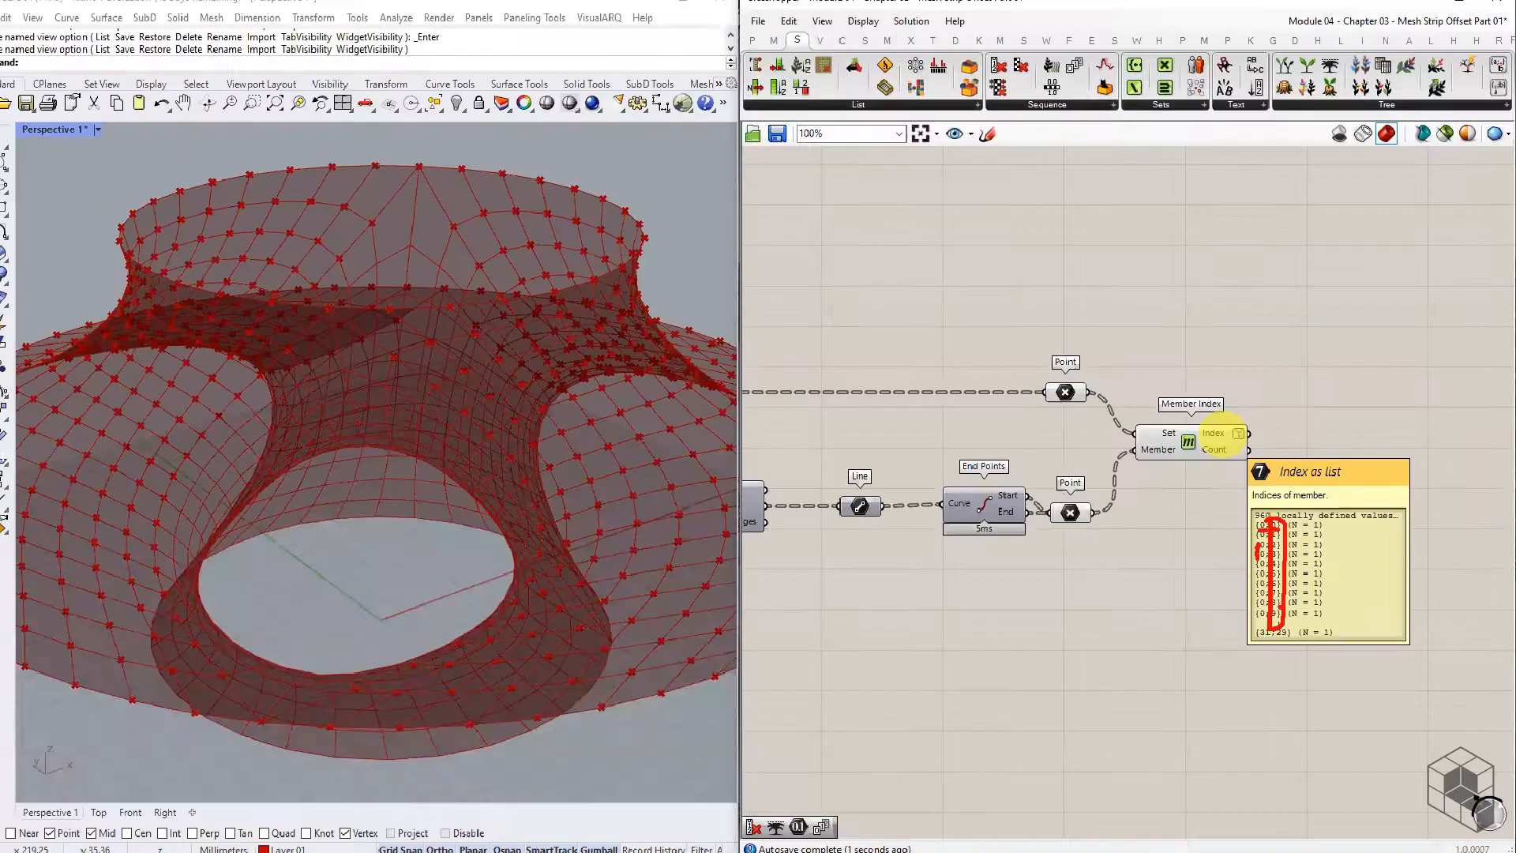
Add a Trim Tree component beyond Member Index, with the Member Index Index output feeding its Tree input.
{"action": "key", "text": "Escape"}
{"action": "right_click_drag", "start_coordinate": [1180, 390], "coordinate": [966, 404]}
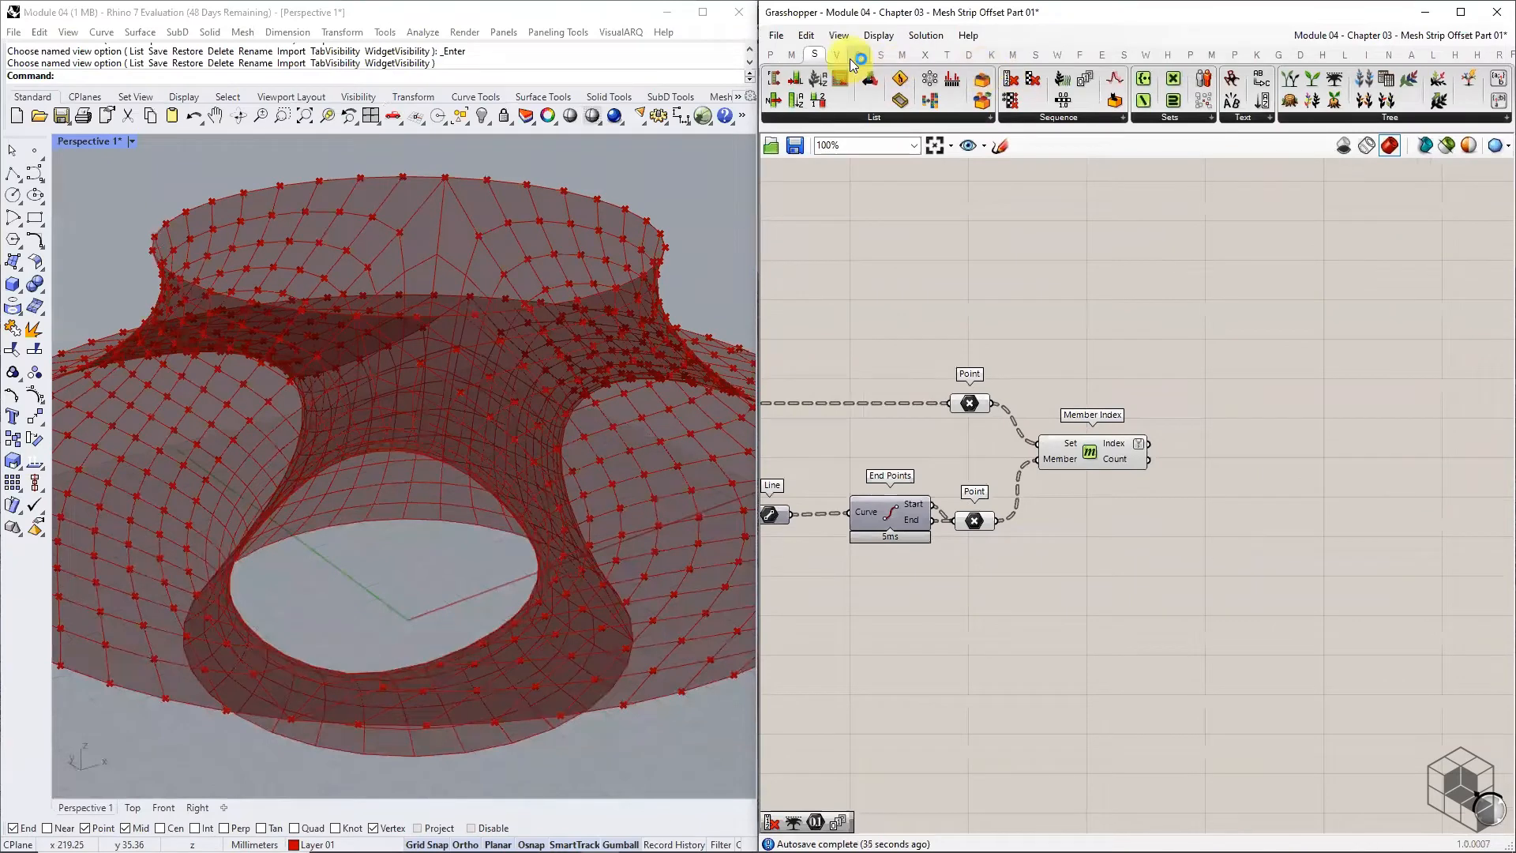
{"action": "left_click", "coordinate": [1410, 119]}
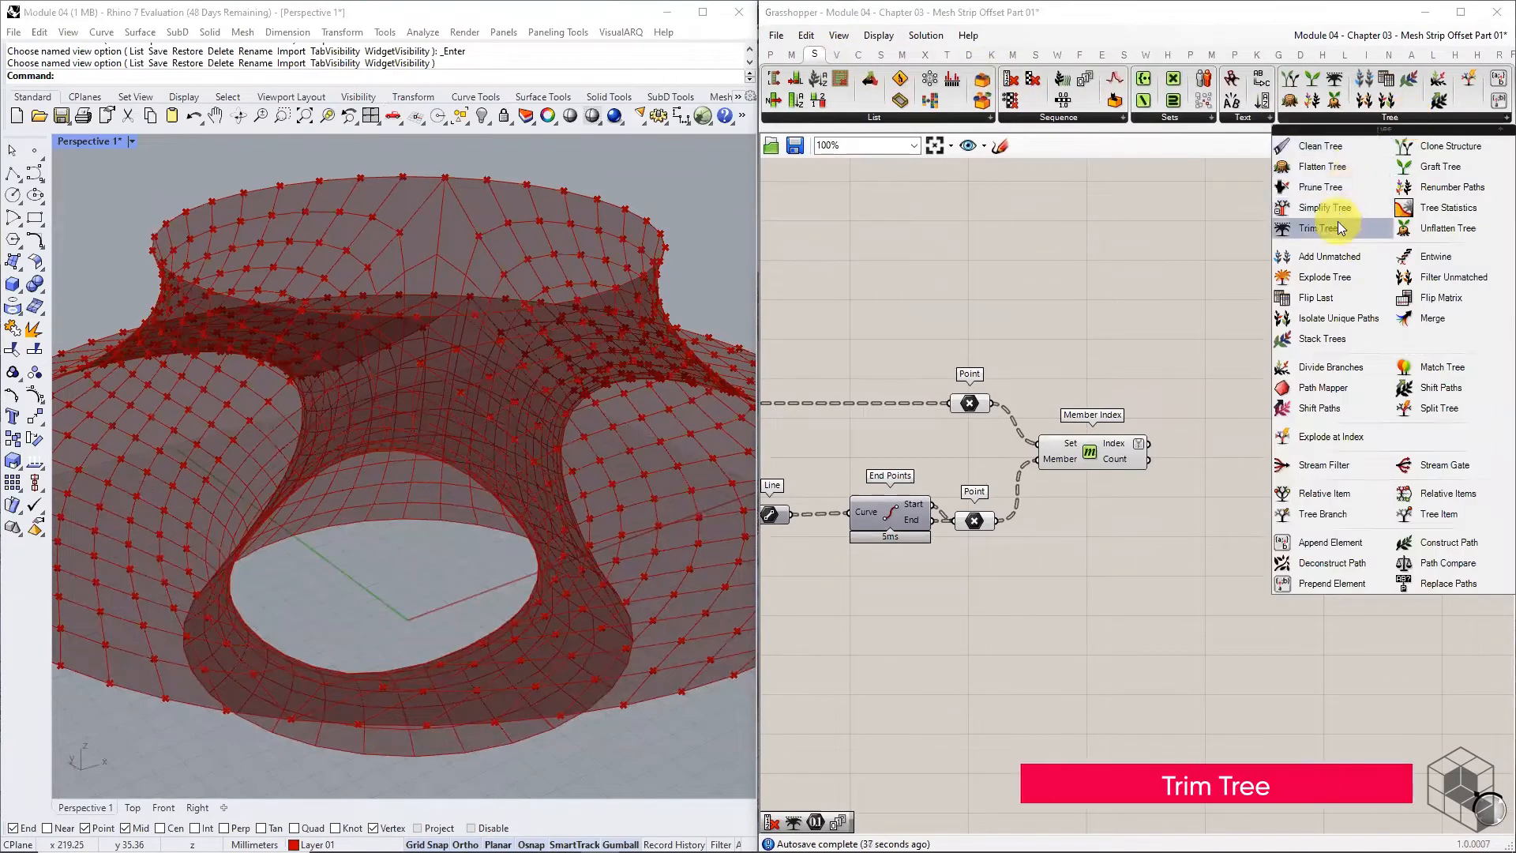
{"action": "left_click_drag", "start_coordinate": [1337, 224], "coordinate": [1270, 452]}
{"action": "scroll", "coordinate": [1203, 448], "scroll_direction": "up", "scroll_amount": 2}
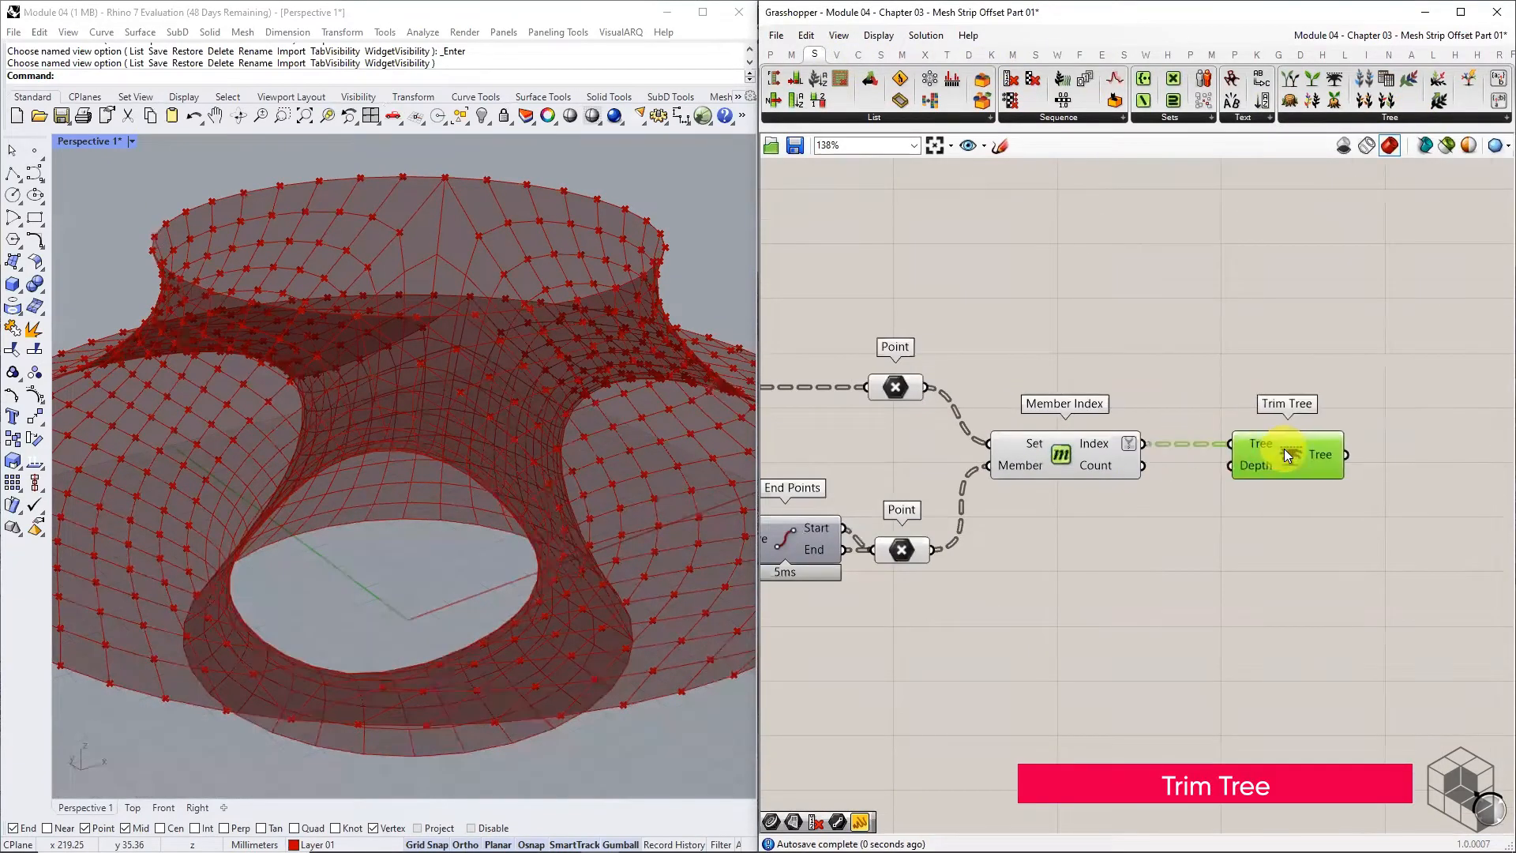
Add a Panel containing 1, feed it into the Depth input of Trim Tree, and examine the trimmed tree's branches.
{"action": "left_click", "coordinate": [769, 54]}
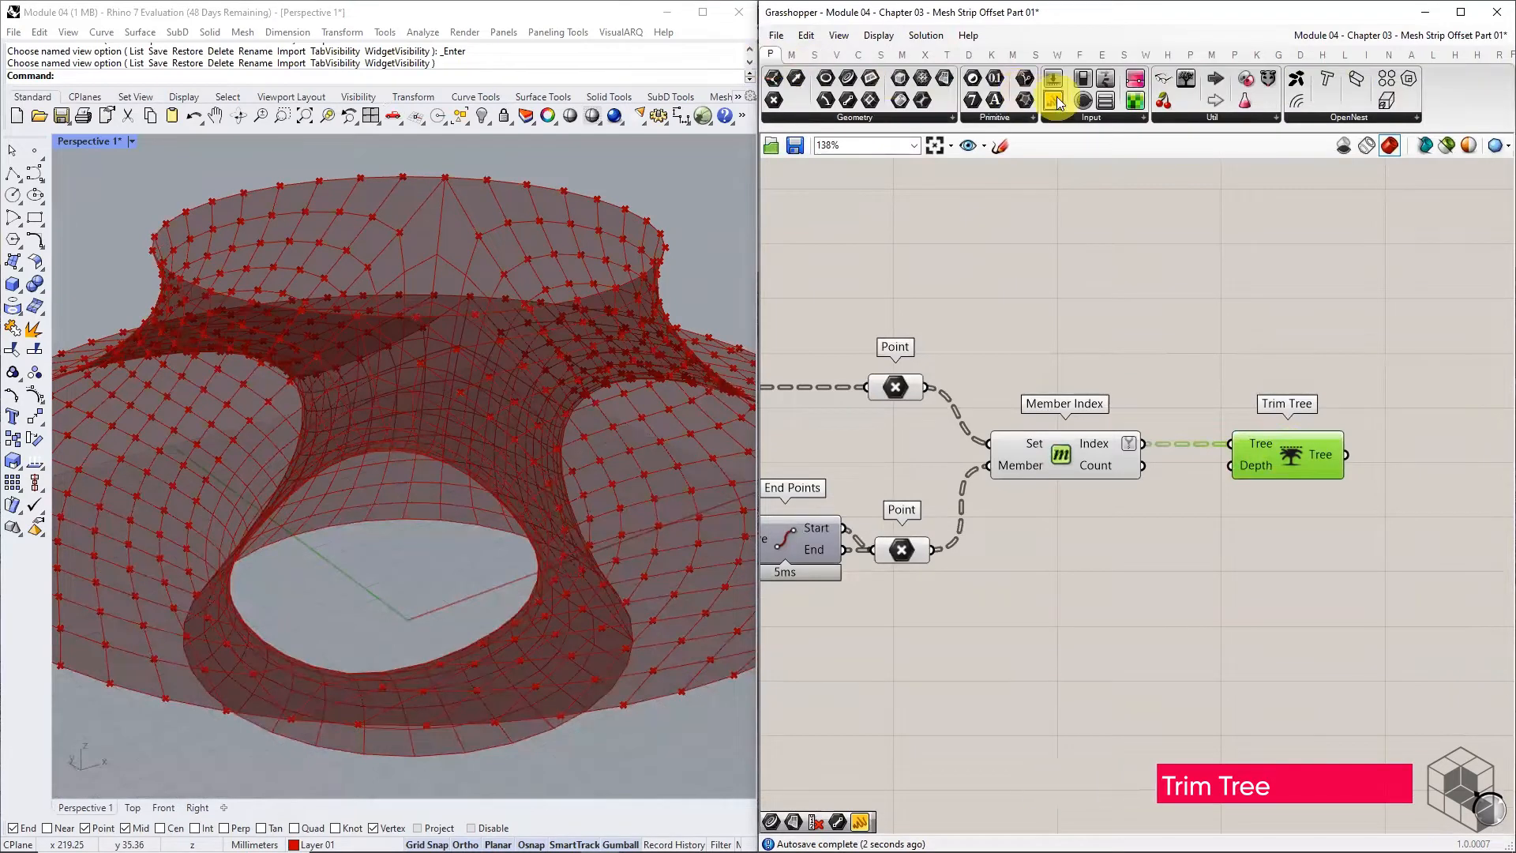
{"action": "left_click_drag", "start_coordinate": [1053, 97], "coordinate": [1122, 538]}
{"action": "double_click", "coordinate": [1123, 538]}
{"action": "type", "text": "1"}
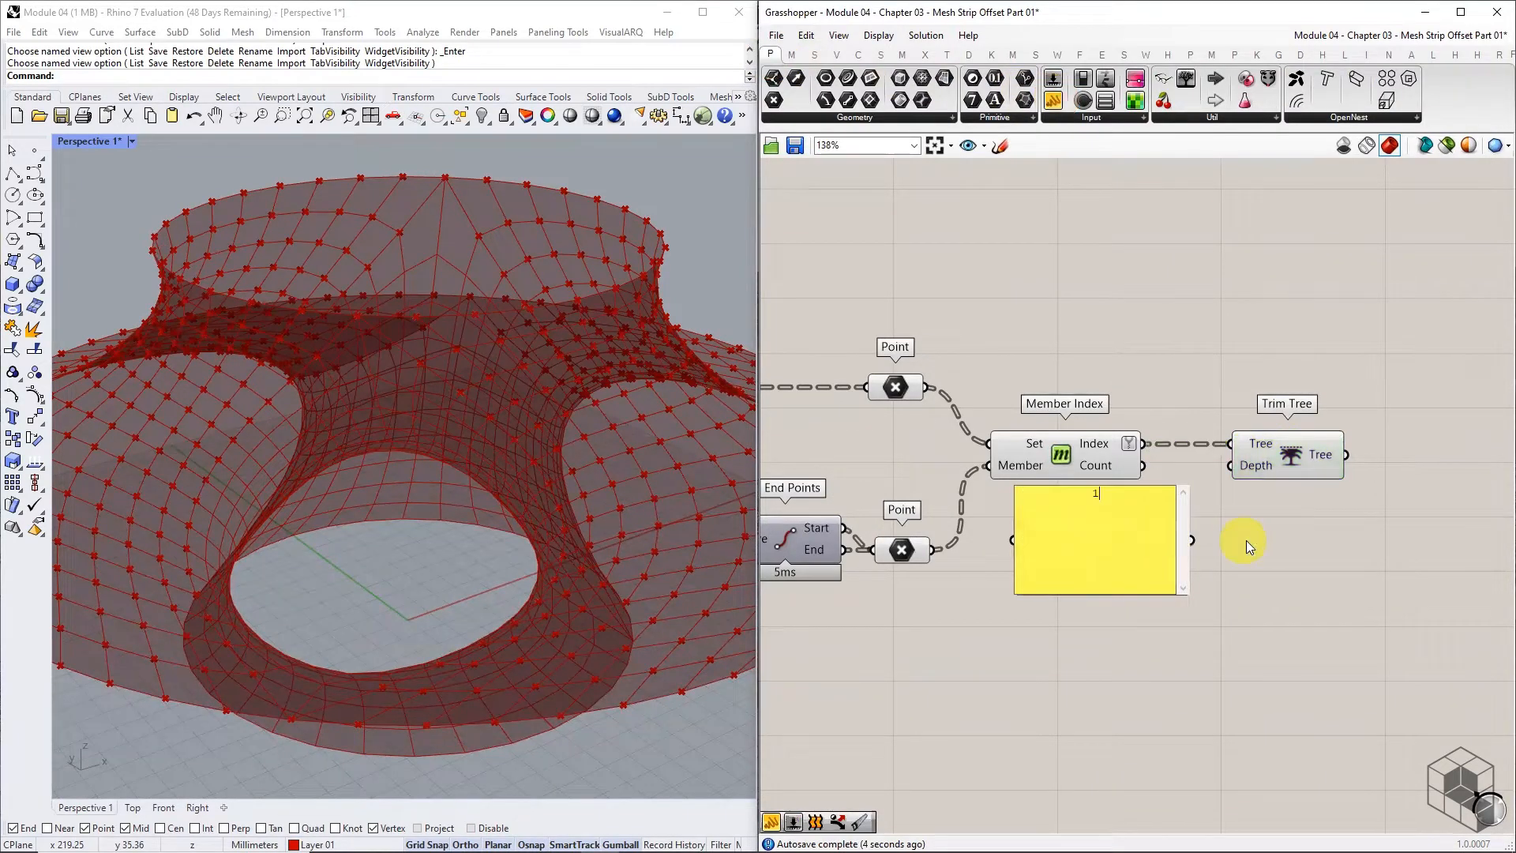
{"action": "left_click", "coordinate": [1246, 540]}
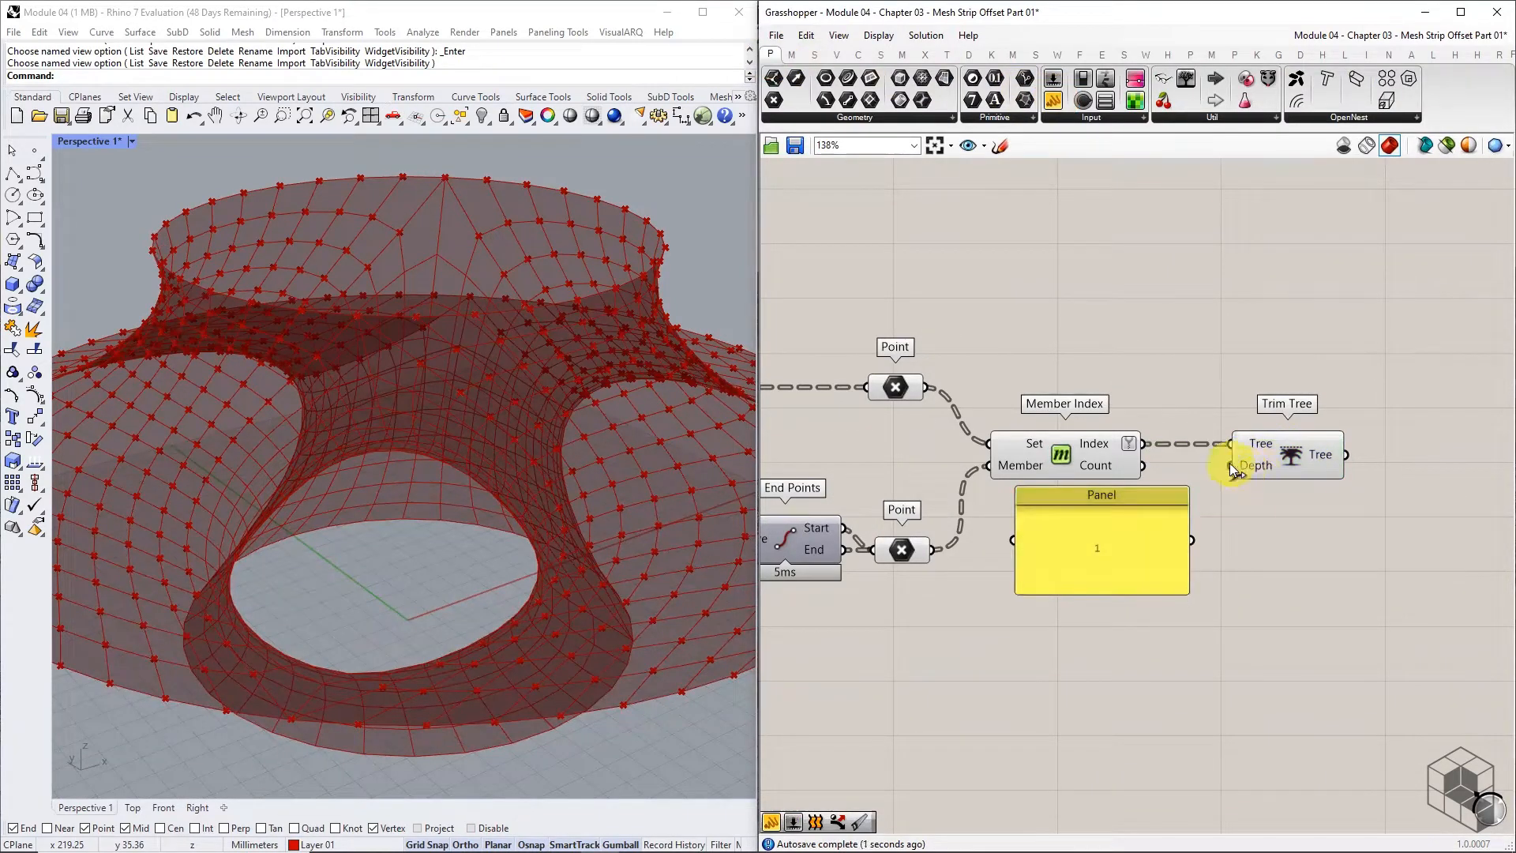
{"action": "left_click_drag", "start_coordinate": [1230, 465], "coordinate": [1191, 540]}
{"action": "right_click_drag", "start_coordinate": [1319, 528], "coordinate": [1196, 541]}
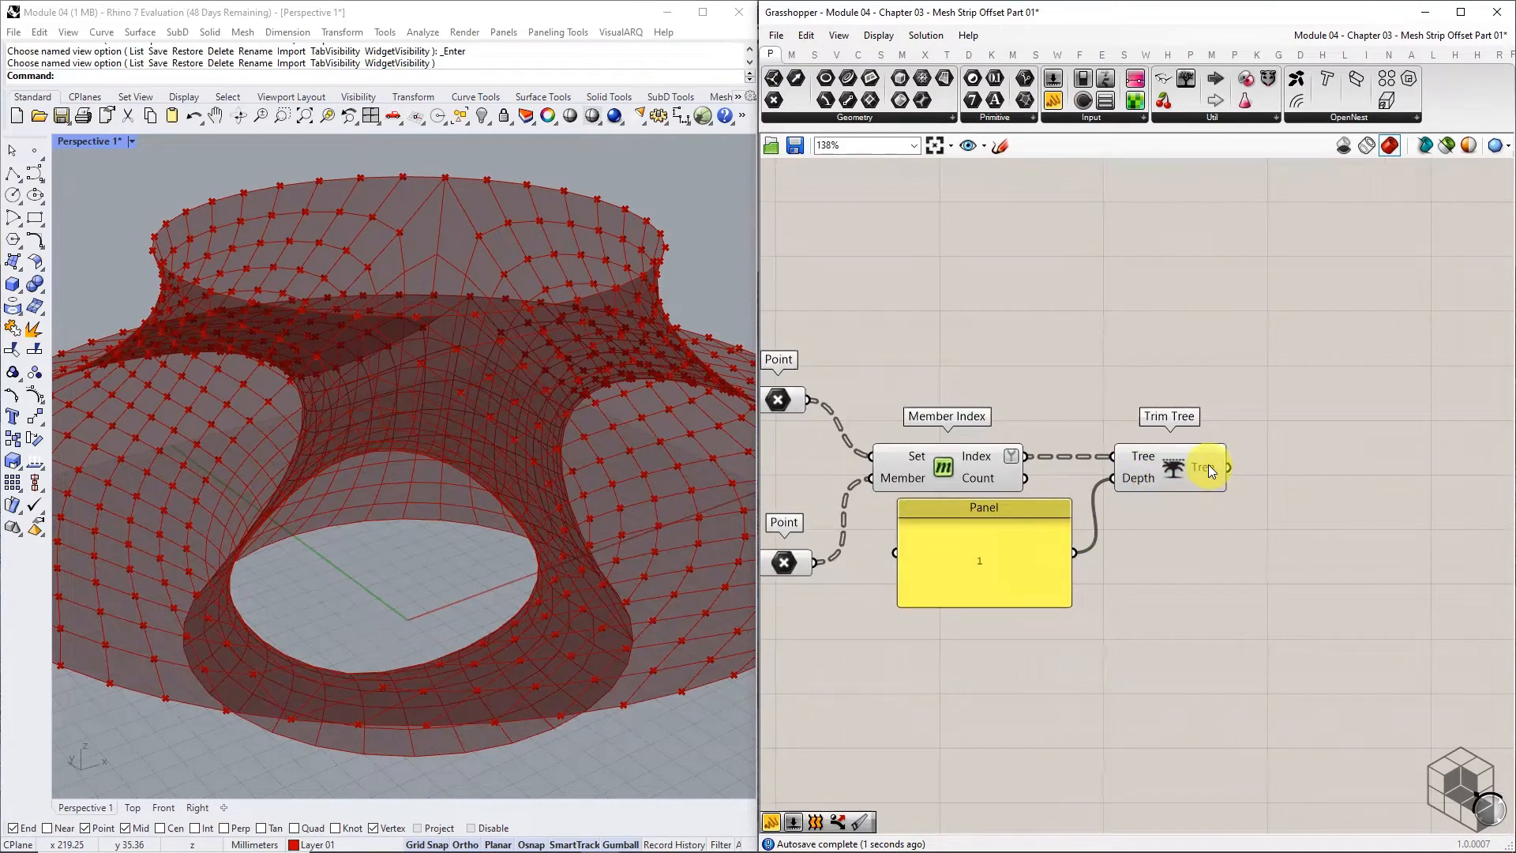
{"action": "mouse_move", "coordinate": [1208, 466]}
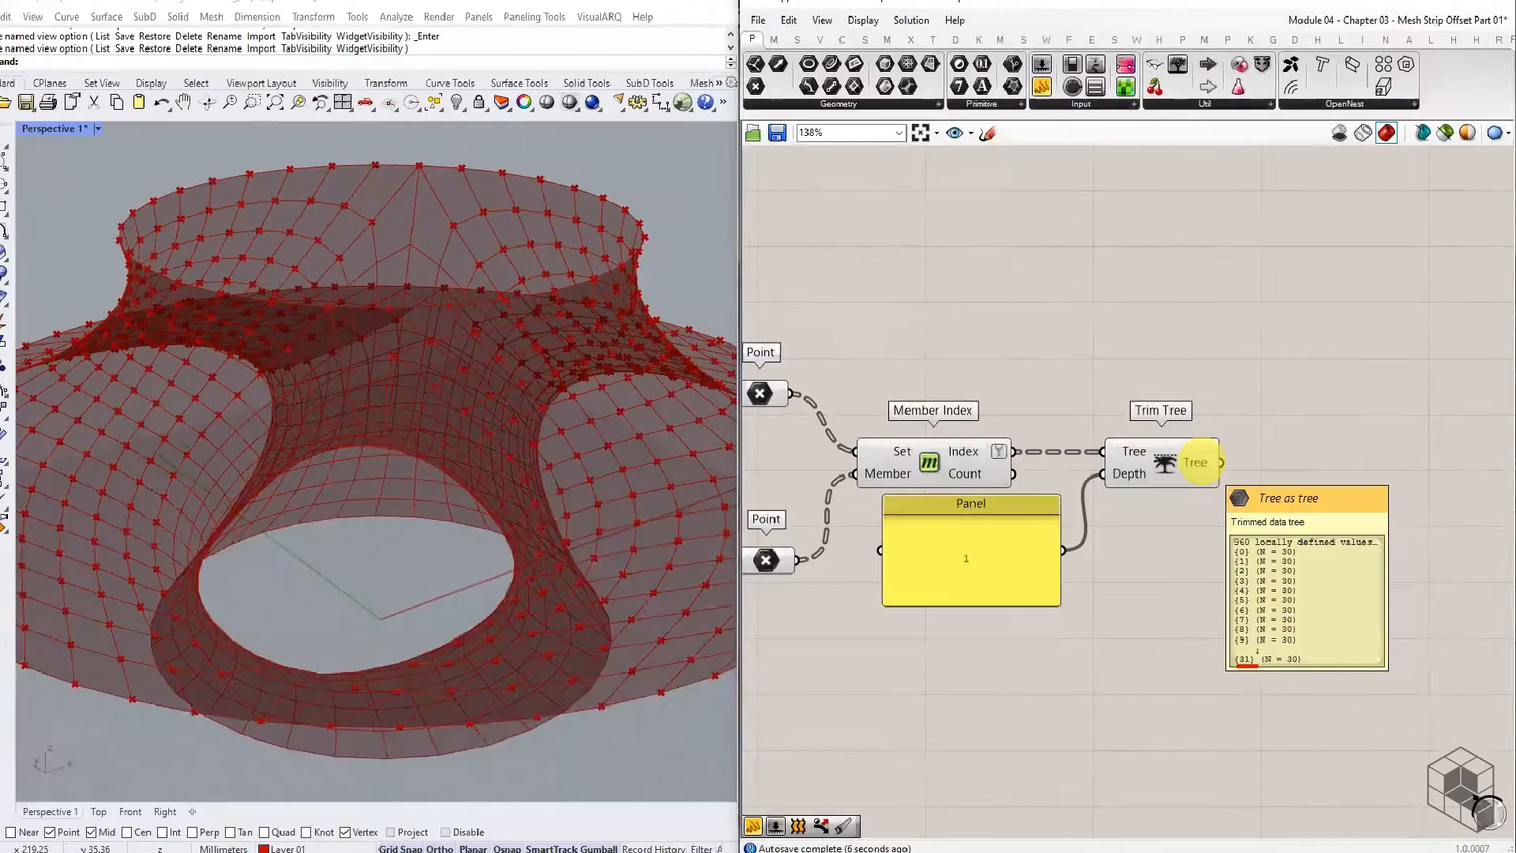
Add a Cull Index component with the NakedPts points as List and the Trim Tree output as Indices.
{"action": "scroll", "coordinate": [1231, 545], "scroll_direction": "down", "scroll_amount": 3}
{"action": "left_click", "coordinate": [814, 54]}
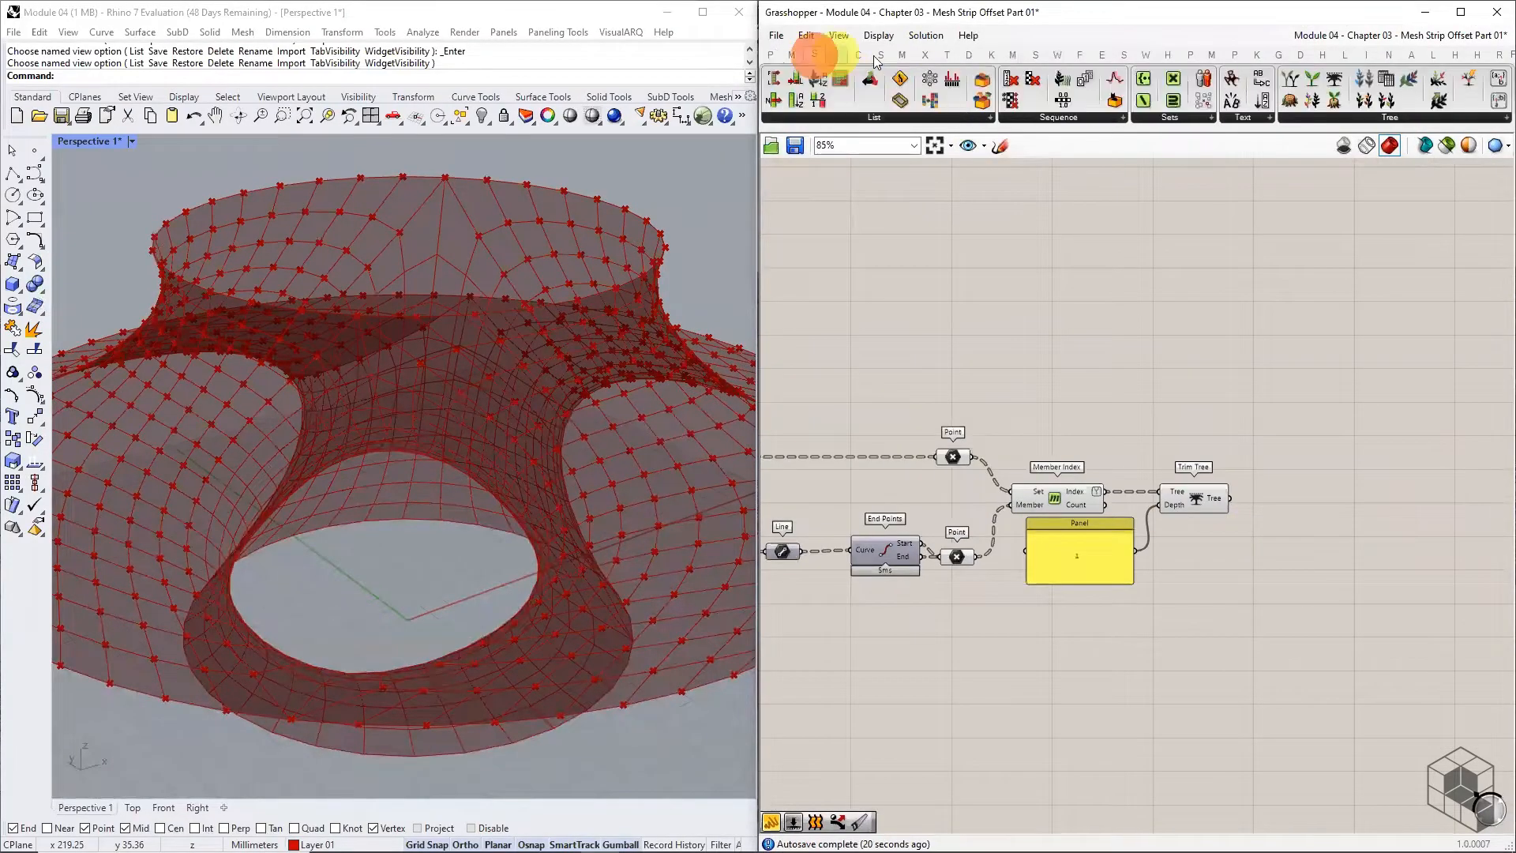
{"action": "left_click", "coordinate": [1026, 115]}
{"action": "left_click_drag", "start_coordinate": [1047, 146], "coordinate": [1280, 417]}
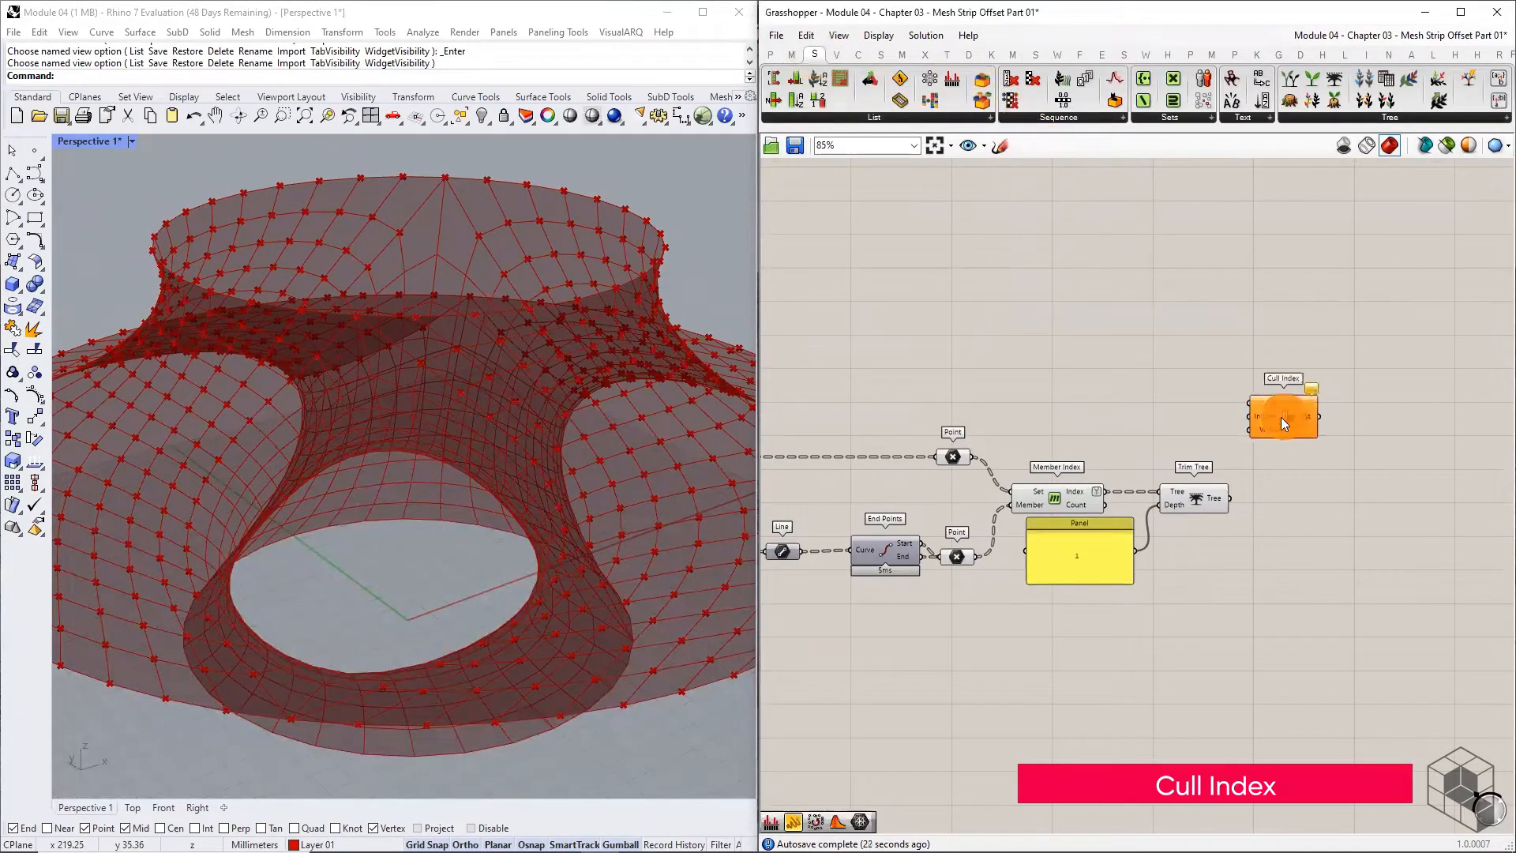
{"action": "right_click_drag", "start_coordinate": [1010, 459], "coordinate": [1075, 447]}
{"action": "left_click_drag", "start_coordinate": [1038, 444], "coordinate": [1315, 391]}
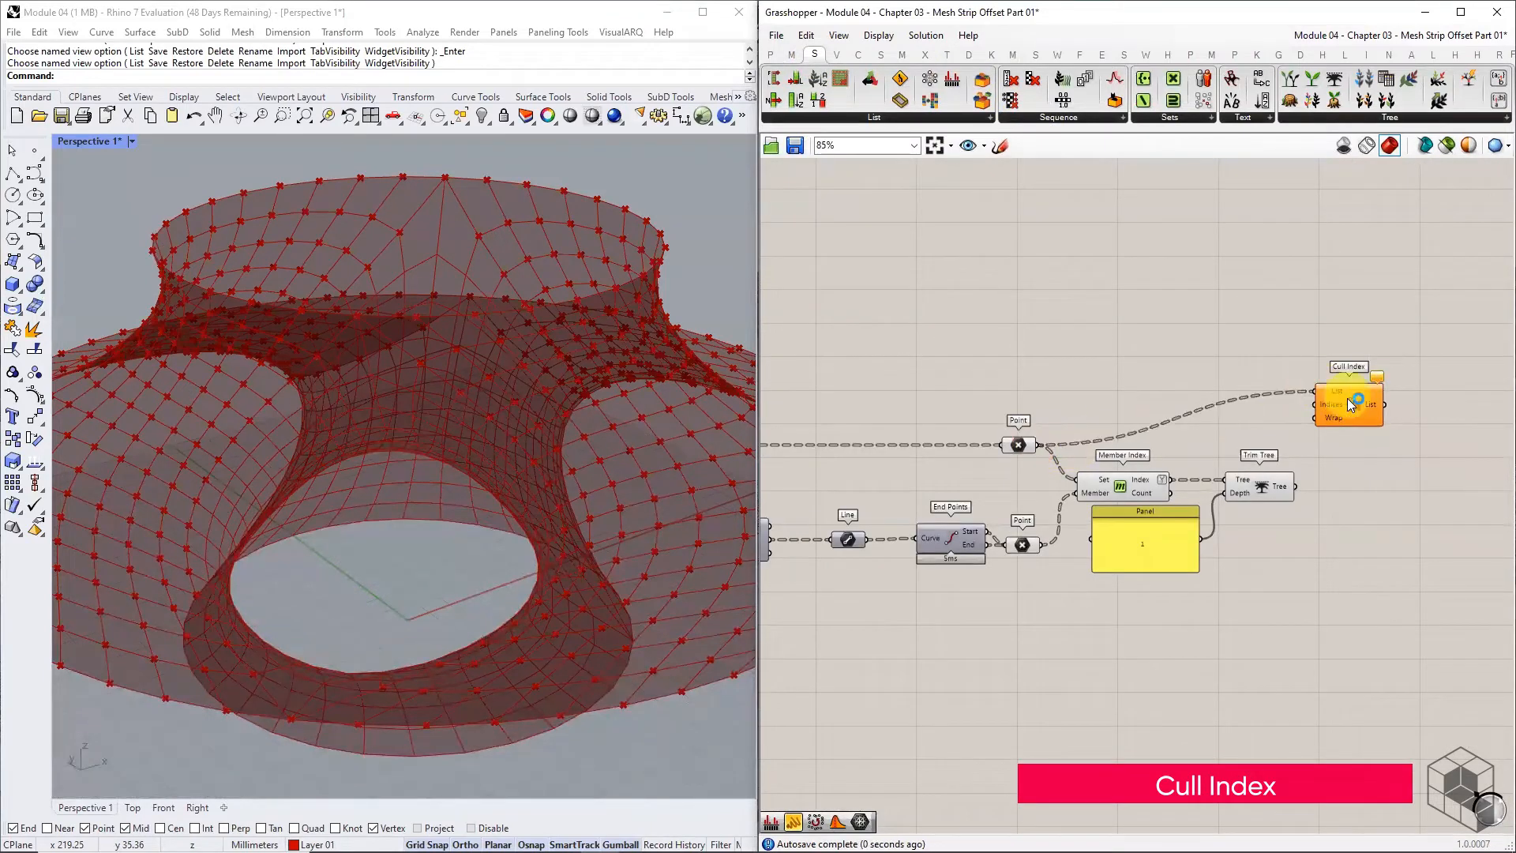
{"action": "scroll", "coordinate": [1351, 434], "scroll_direction": "up", "scroll_amount": 4}
{"action": "left_click_drag", "start_coordinate": [1281, 494], "coordinate": [1021, 573]}
{"action": "scroll", "coordinate": [1291, 488], "scroll_direction": "down", "scroll_amount": 4}
Hide the previews of both Point parameters, Member Index and Trim Tree together.
{"action": "middle_click", "coordinate": [1161, 507]}
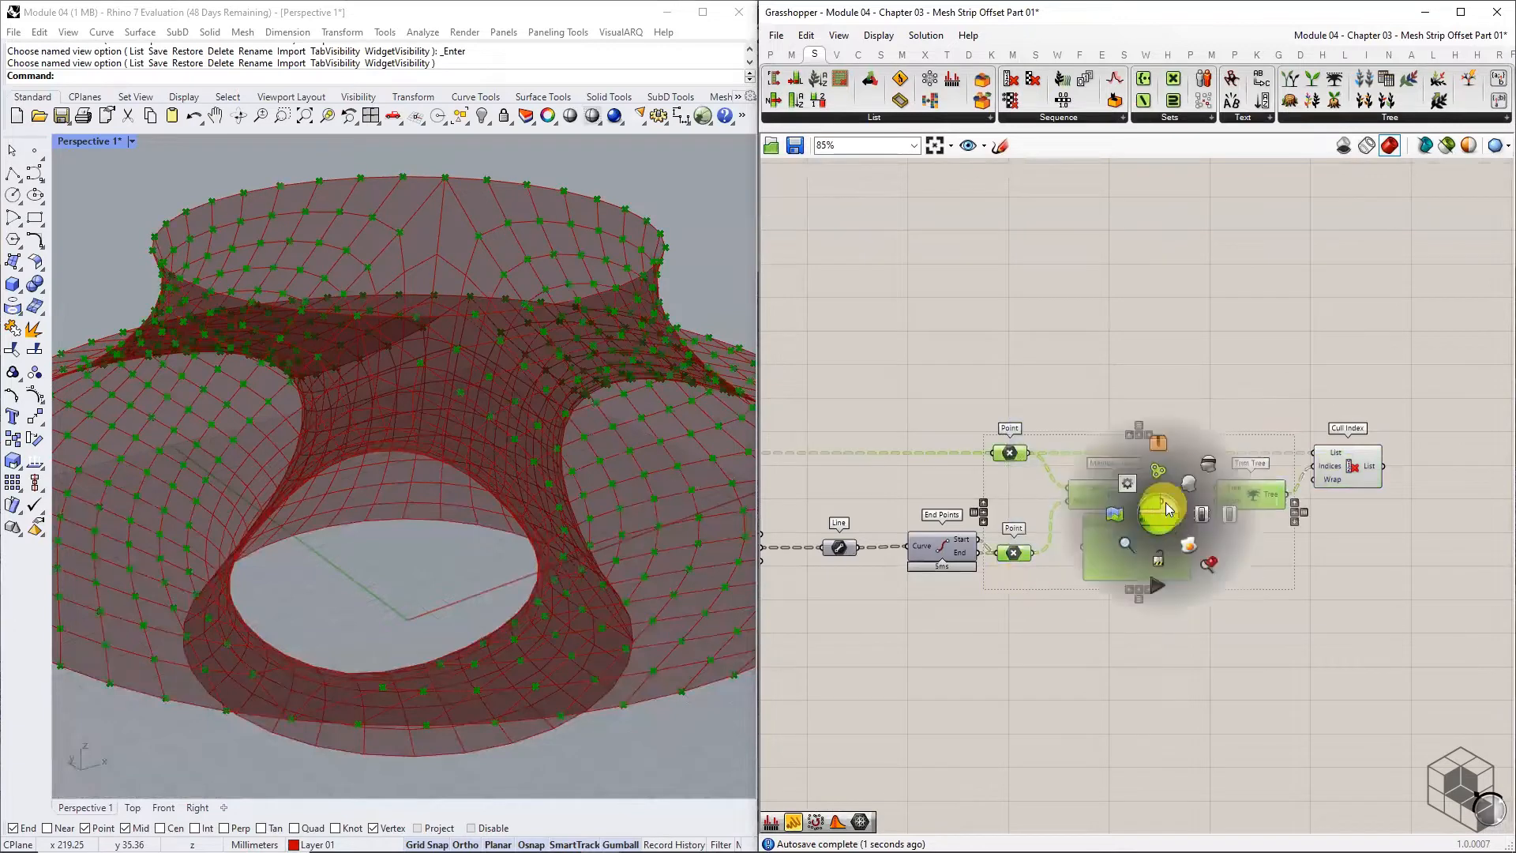
{"action": "left_click", "coordinate": [1211, 463]}
{"action": "right_click_drag", "start_coordinate": [1387, 547], "coordinate": [1221, 546]}
{"action": "left_click", "coordinate": [1221, 546]}
Select Cull Index and examine its remaining corner points on the mesh and the branches of its List output.
{"action": "left_click", "coordinate": [1200, 468]}
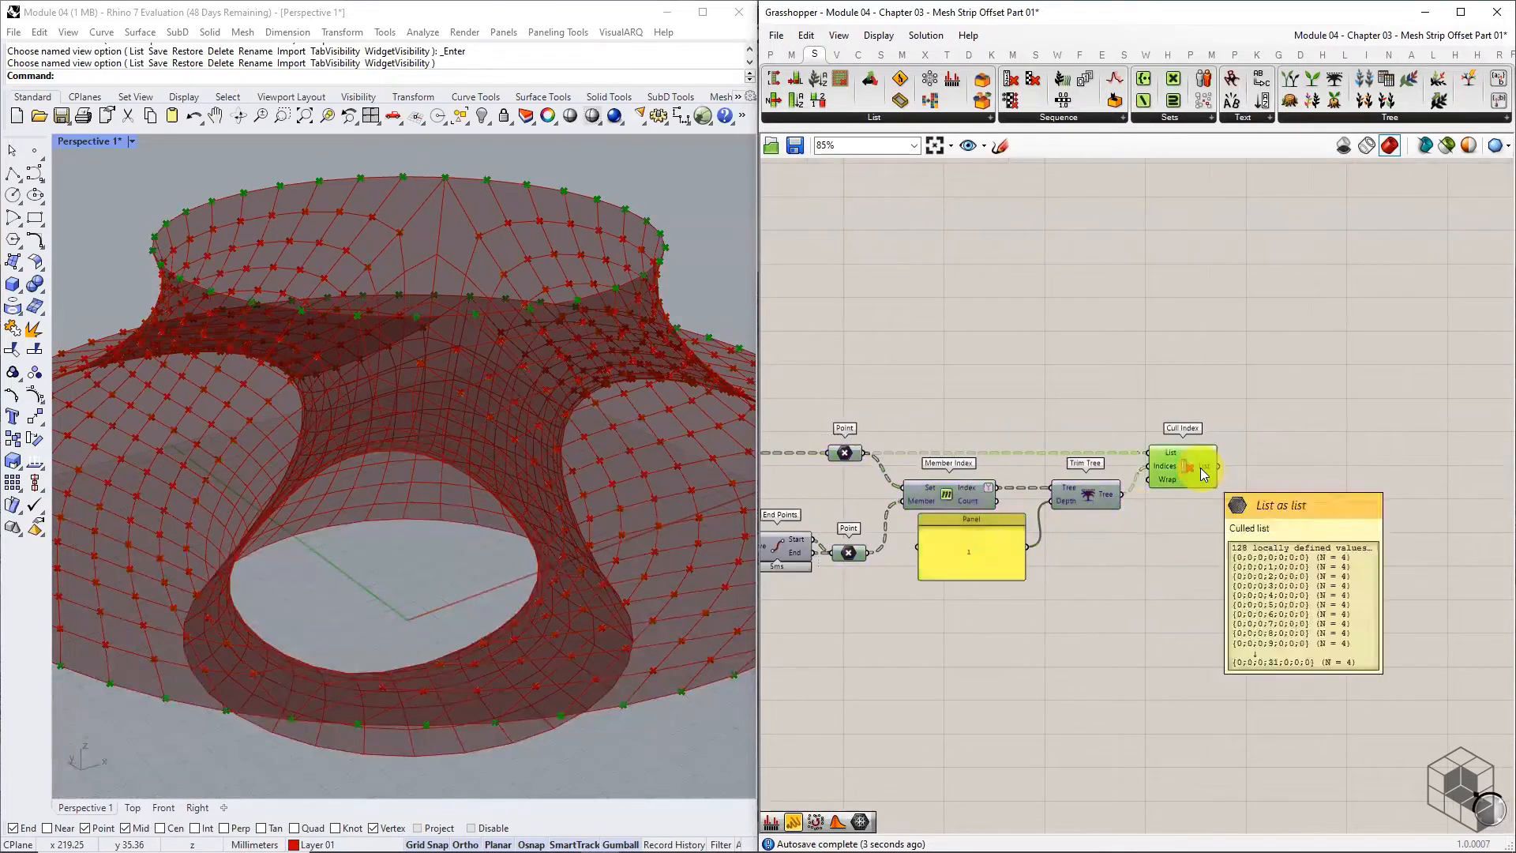
{"action": "right_click_drag", "start_coordinate": [566, 643], "coordinate": [553, 643]}
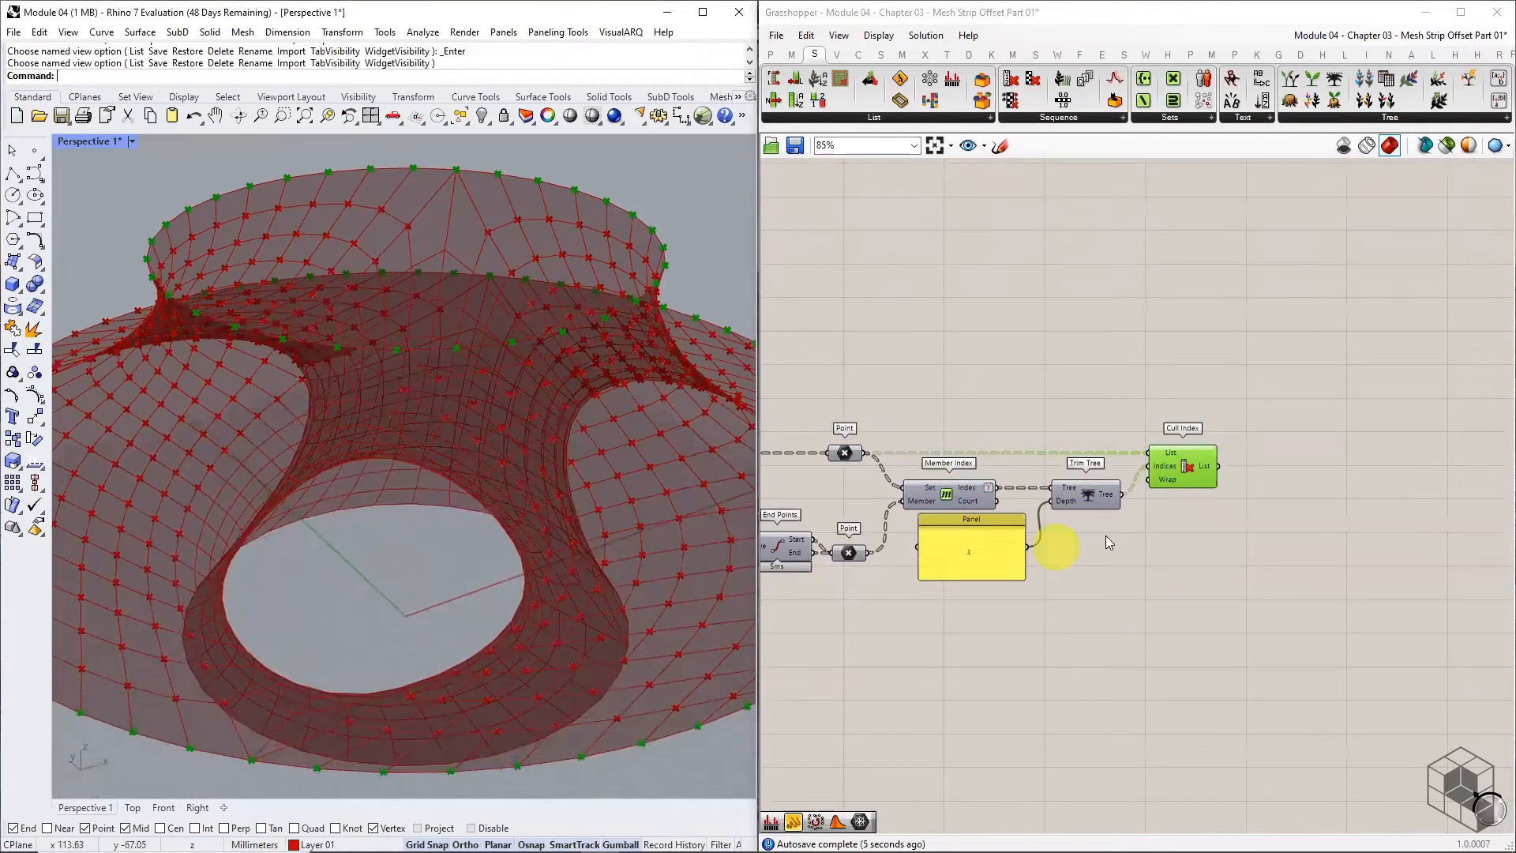
{"action": "mouse_move", "coordinate": [1214, 469]}
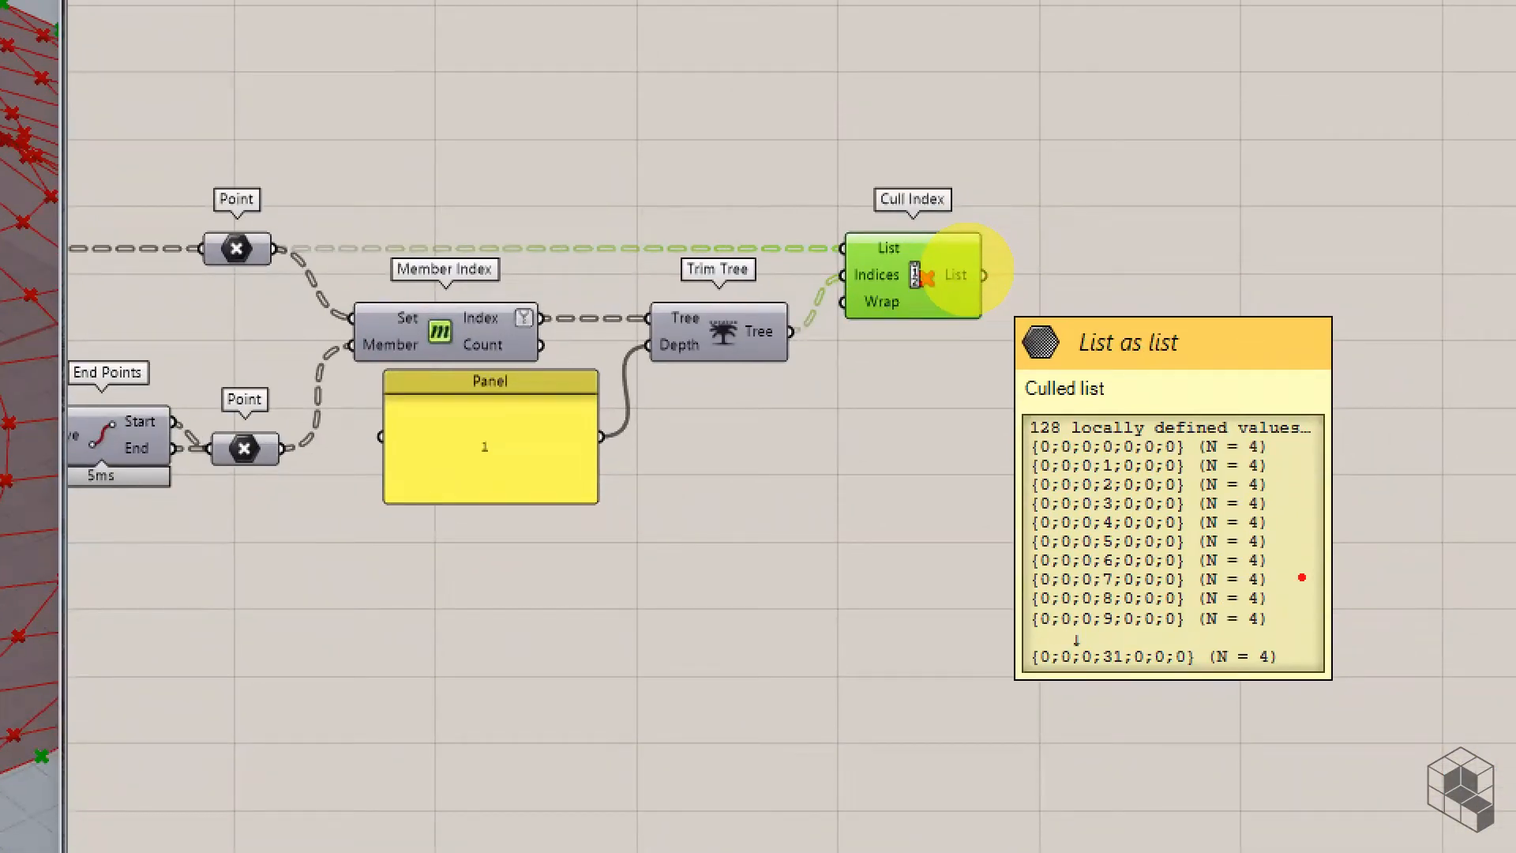
{"action": "mouse_move", "coordinate": [1253, 454]}
{"action": "left_mouse_down"}
{"action": "mouse_move", "coordinate": [1275, 454]}
{"action": "mouse_move", "coordinate": [1267, 476]}
{"action": "left_mouse_up"}
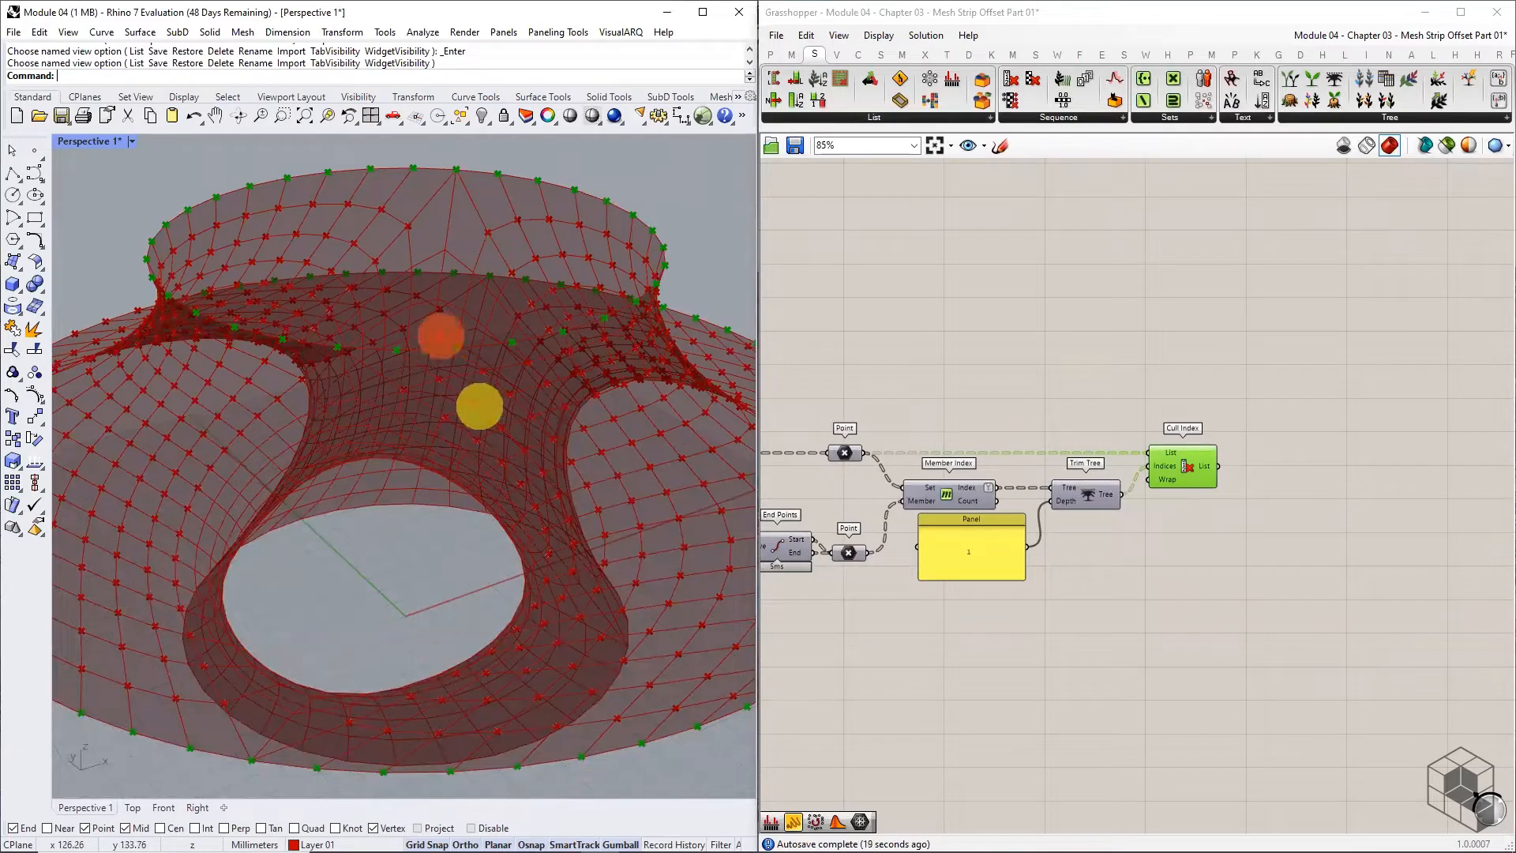
{"action": "left_click_drag", "start_coordinate": [439, 338], "coordinate": [497, 360]}
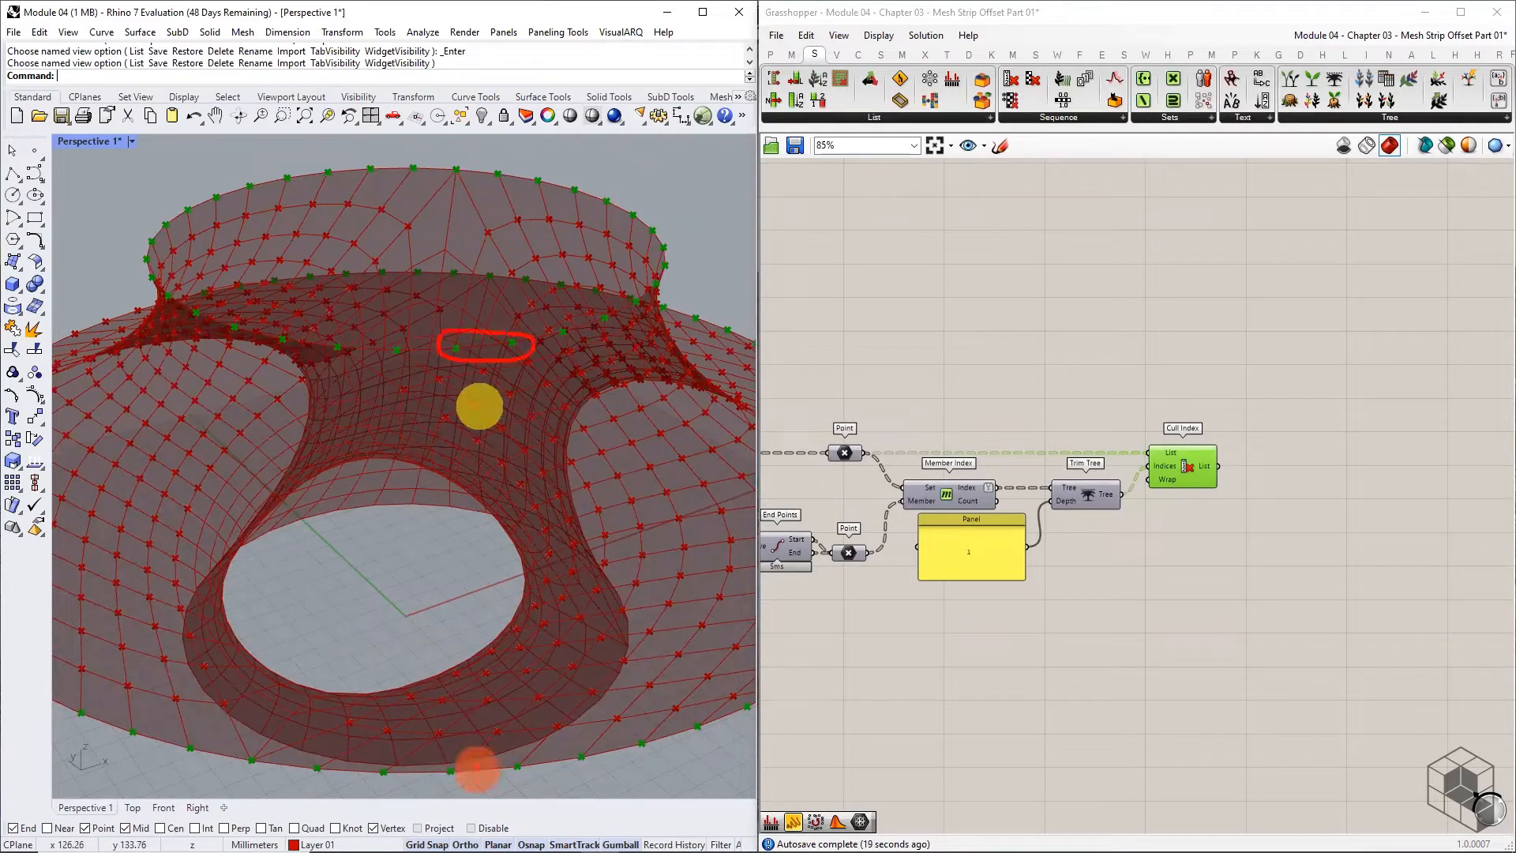
{"action": "mouse_move", "coordinate": [474, 771]}
{"action": "left_mouse_down"}
{"action": "mouse_move", "coordinate": [378, 778]}
{"action": "mouse_move", "coordinate": [471, 774]}
{"action": "left_mouse_up"}
{"action": "key", "text": "Escape"}
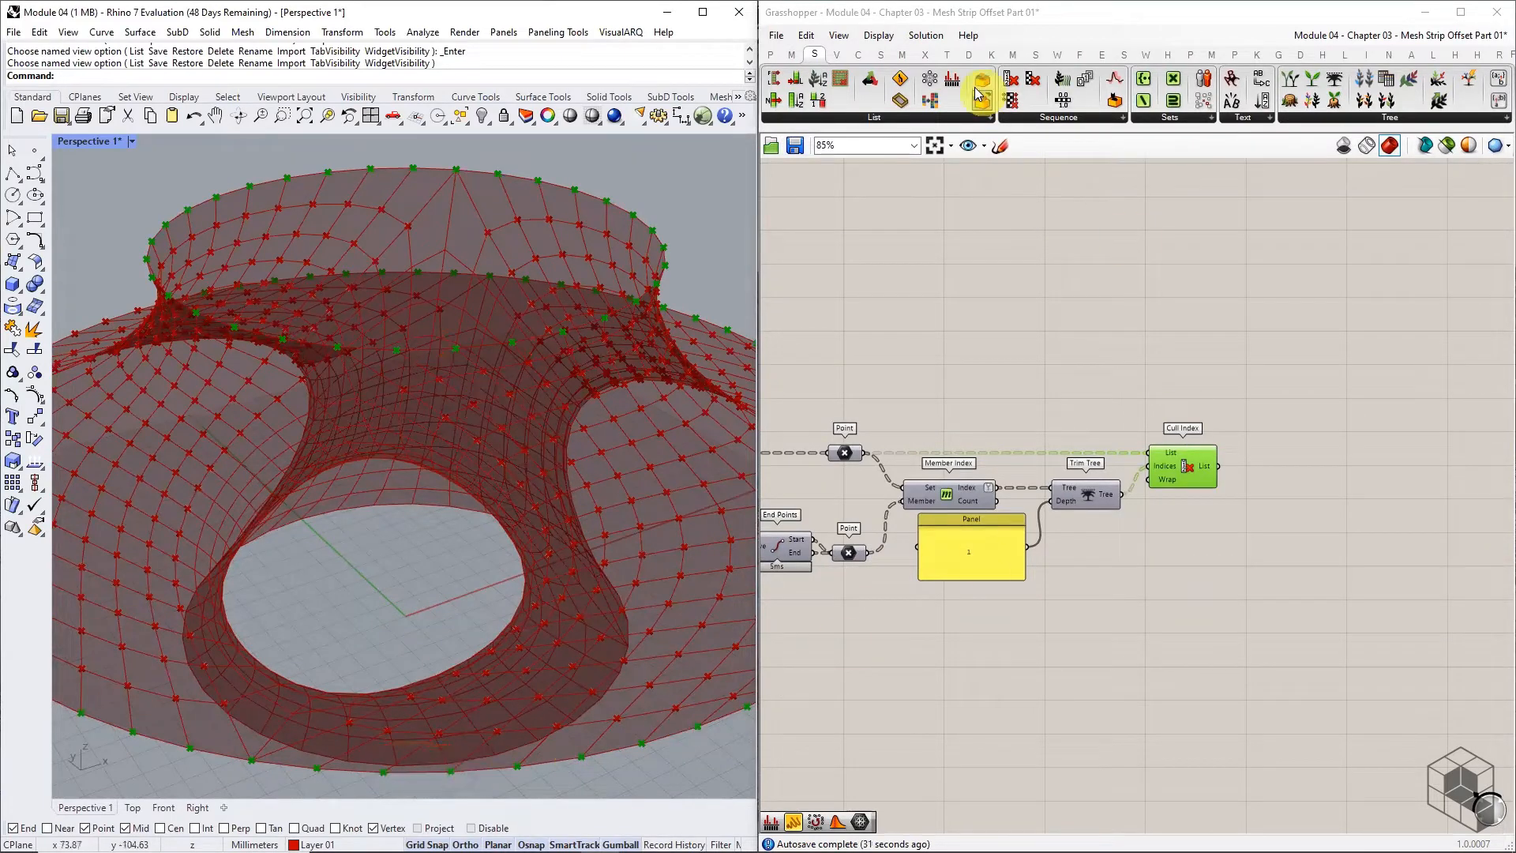
Add a Point Groups component beyond Cull Index and feed the culled List into its Points input.
{"action": "left_click", "coordinate": [836, 54]}
{"action": "left_click", "coordinate": [1005, 120]}
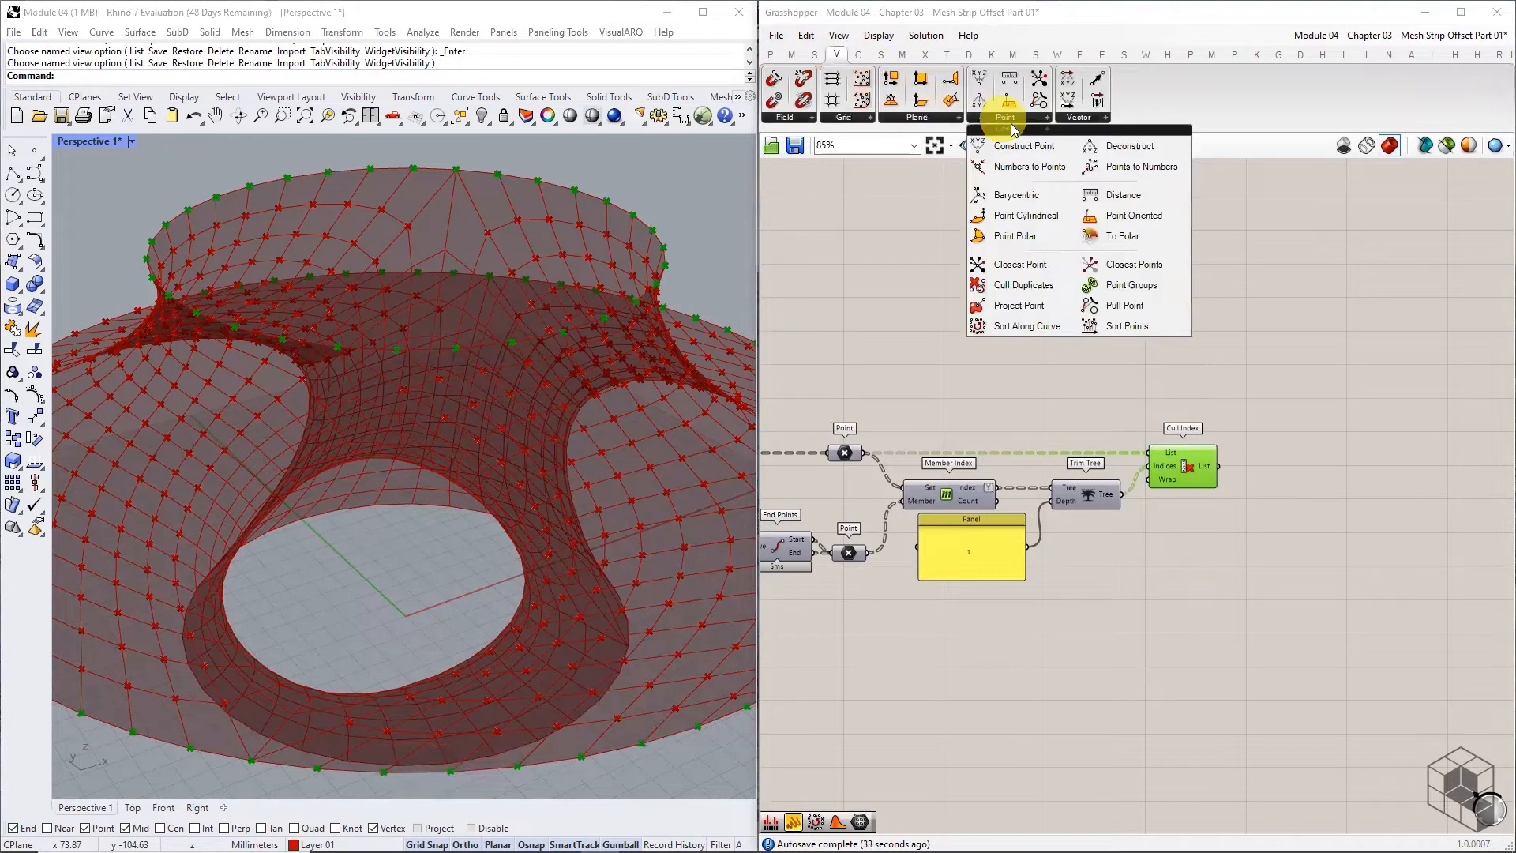
{"action": "left_click", "coordinate": [1124, 286]}
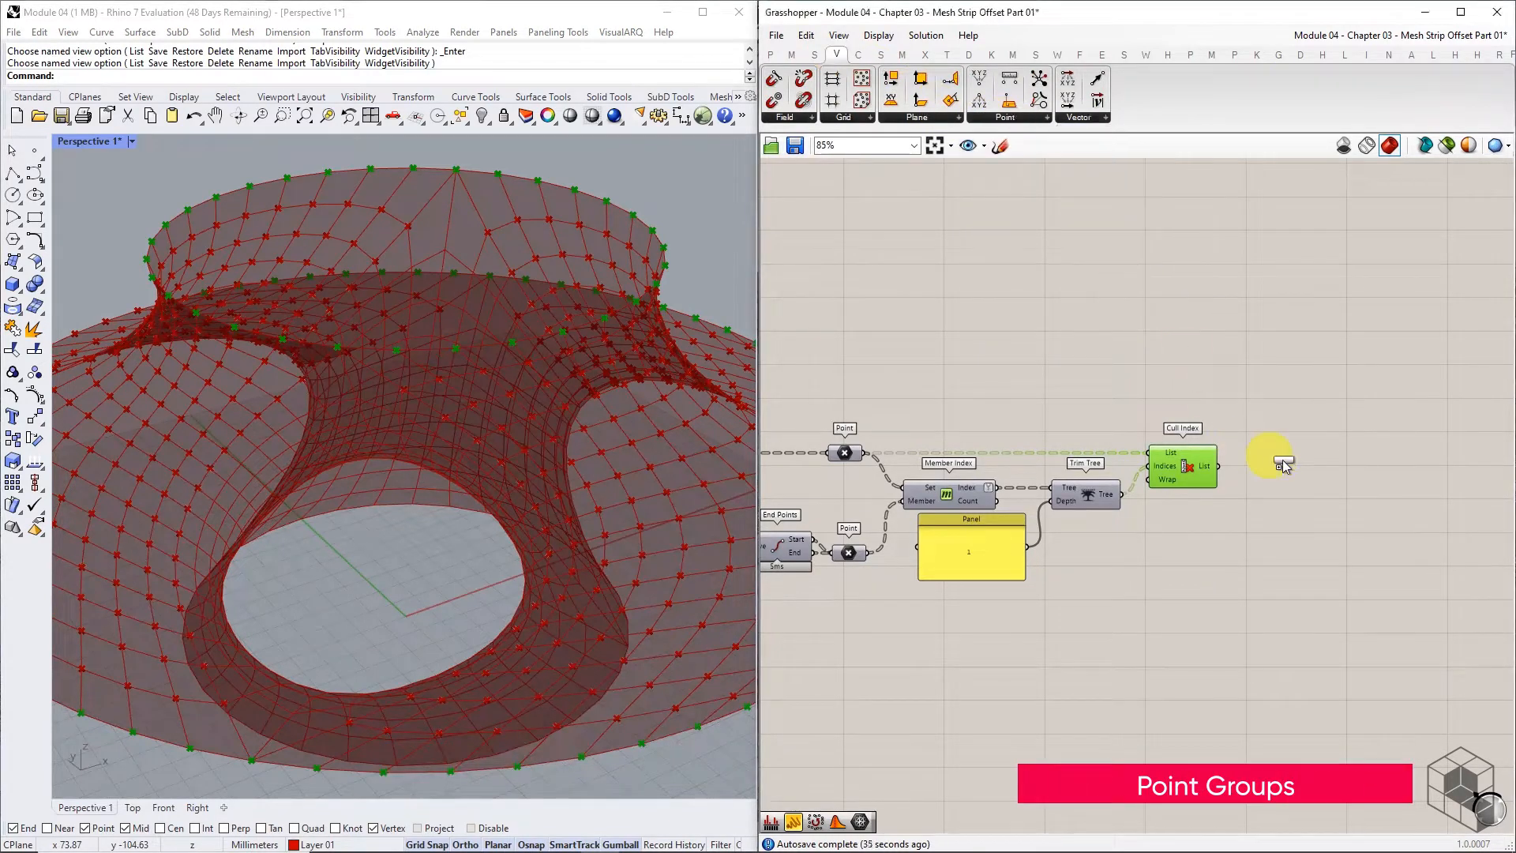
{"action": "left_click", "coordinate": [1287, 473]}
{"action": "scroll", "coordinate": [1287, 473], "scroll_direction": "up", "scroll_amount": 3}
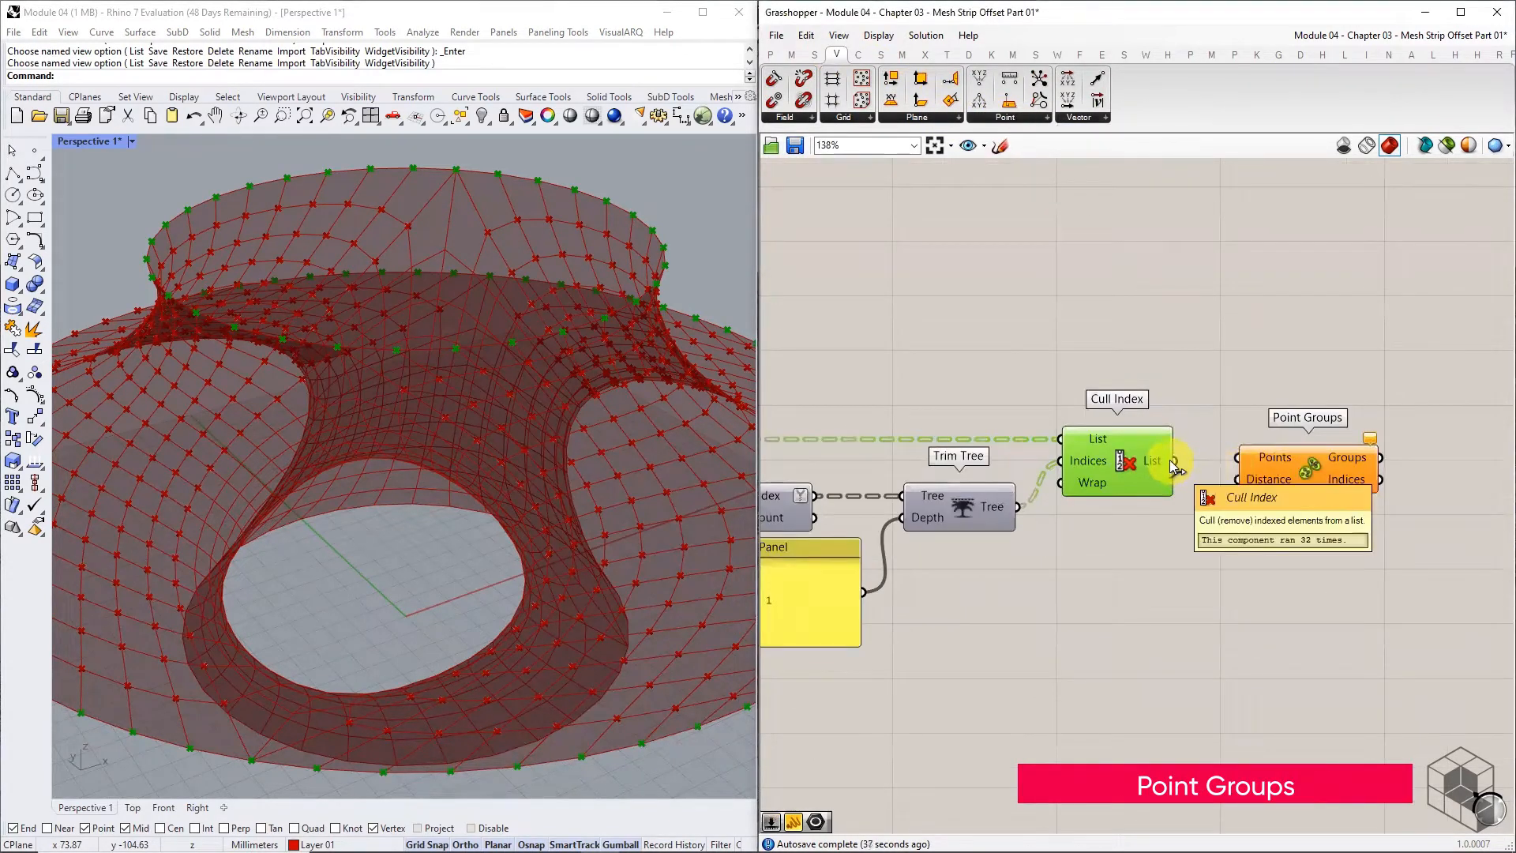
{"action": "left_click_drag", "start_coordinate": [1282, 474], "coordinate": [1302, 481]}
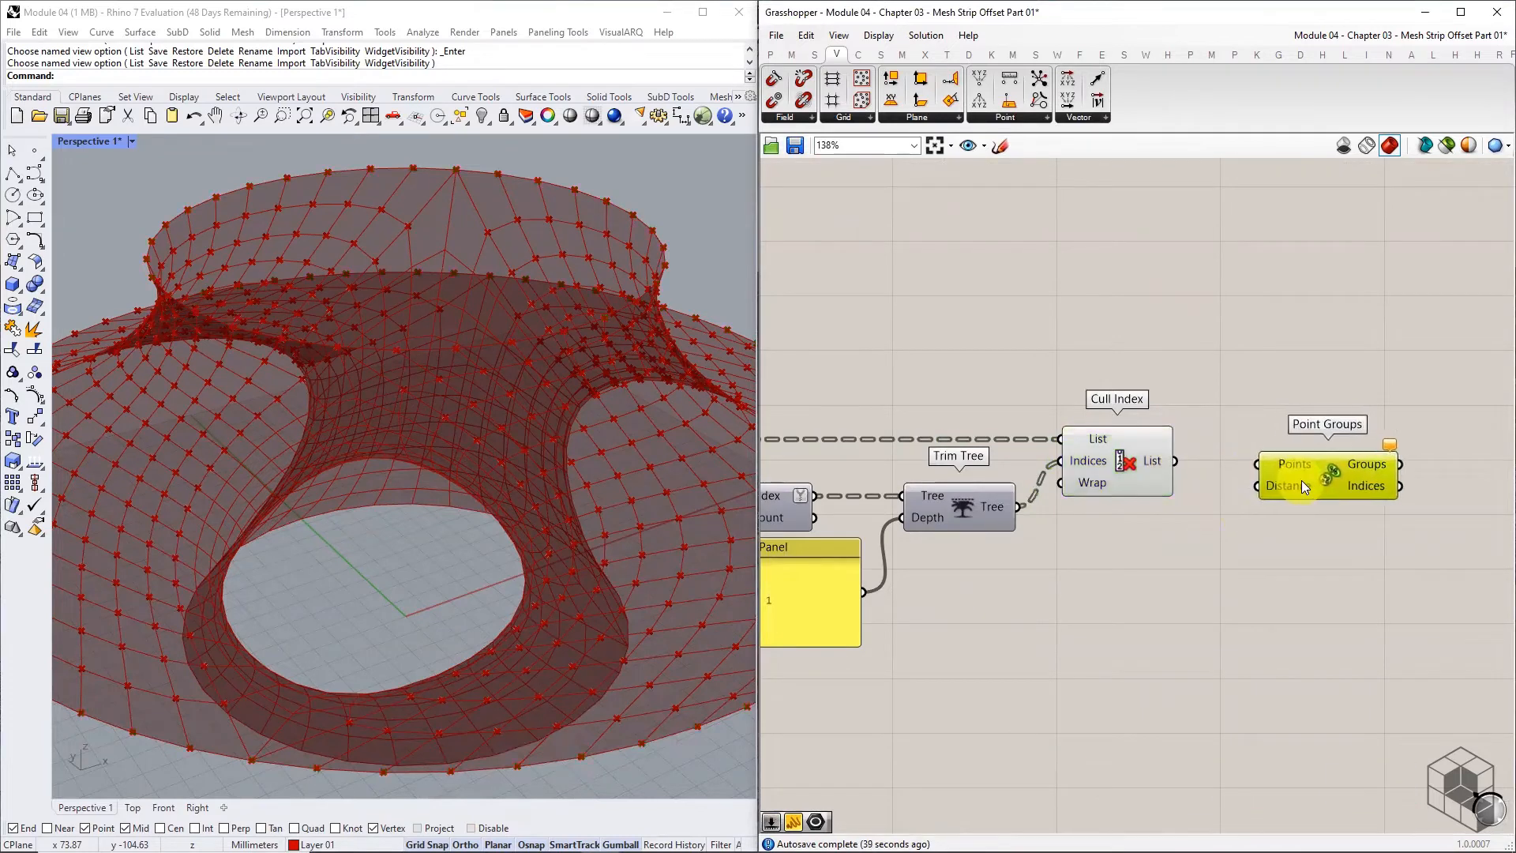
{"action": "left_click", "coordinate": [1293, 540]}
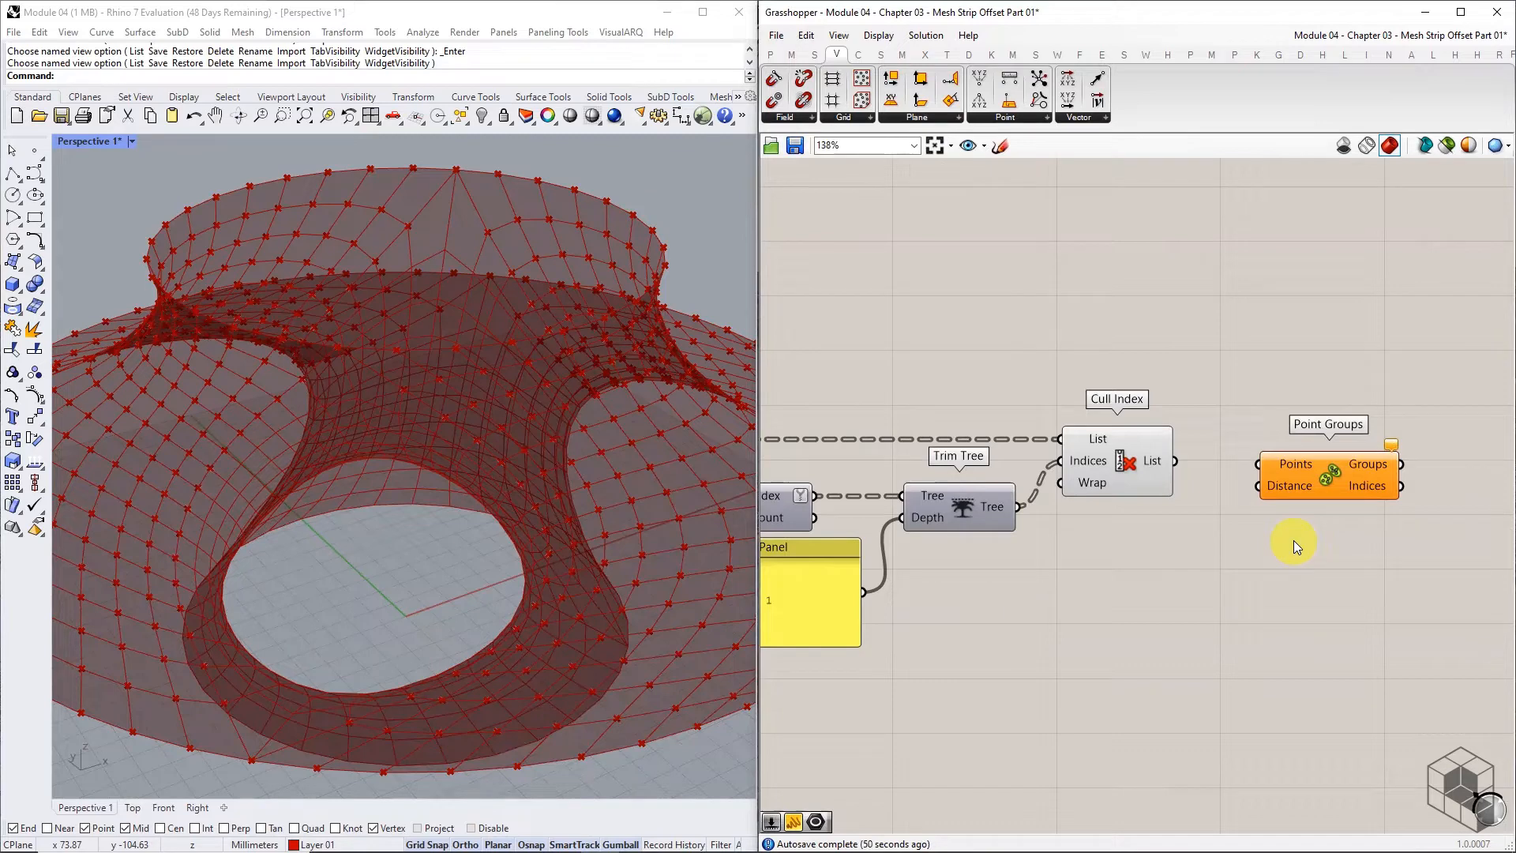
{"action": "left_click_drag", "start_coordinate": [1178, 461], "coordinate": [1298, 458]}
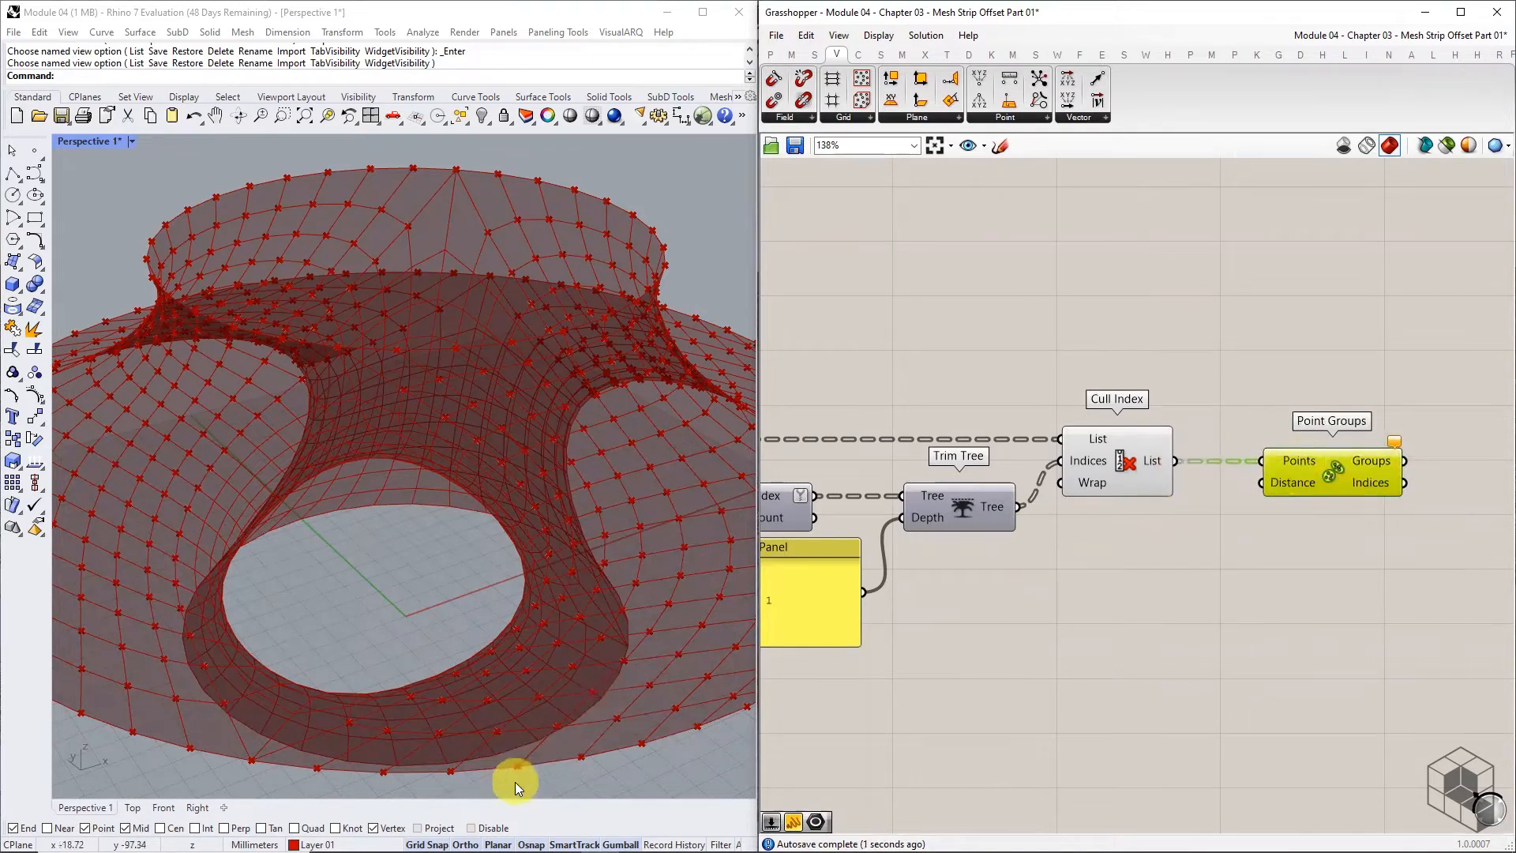
{"action": "key", "text": "g"}
{"action": "mouse_move", "coordinate": [436, 784]}
{"action": "left_mouse_down"}
{"action": "mouse_move", "coordinate": [530, 764]}
{"action": "mouse_move", "coordinate": [439, 767]}
{"action": "left_mouse_up"}
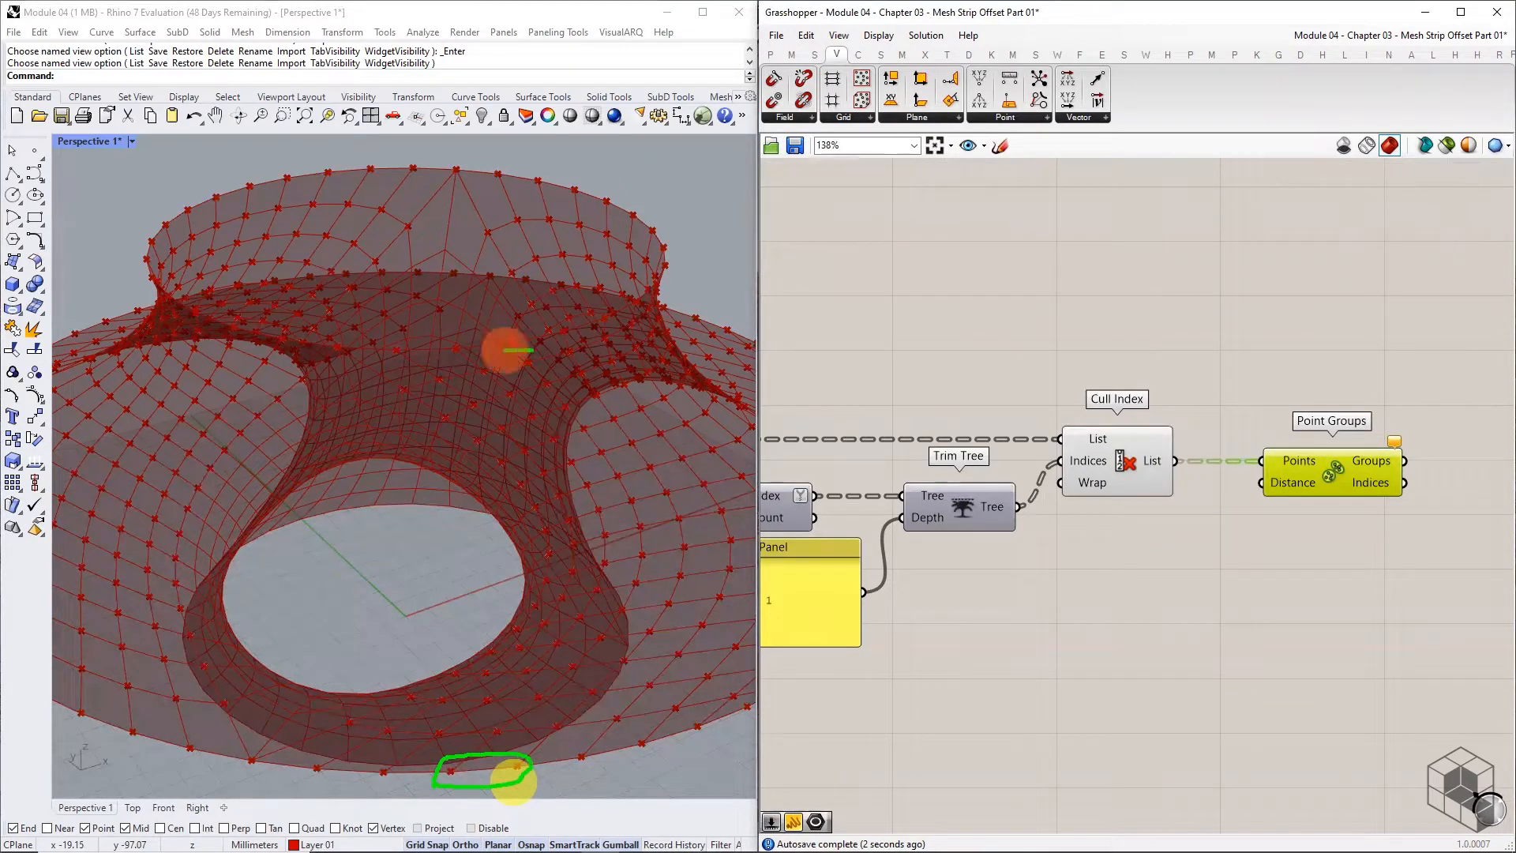
{"action": "mouse_move", "coordinate": [507, 348]}
{"action": "left_mouse_down"}
{"action": "mouse_move", "coordinate": [525, 323]}
{"action": "mouse_move", "coordinate": [504, 345]}
{"action": "left_mouse_up"}
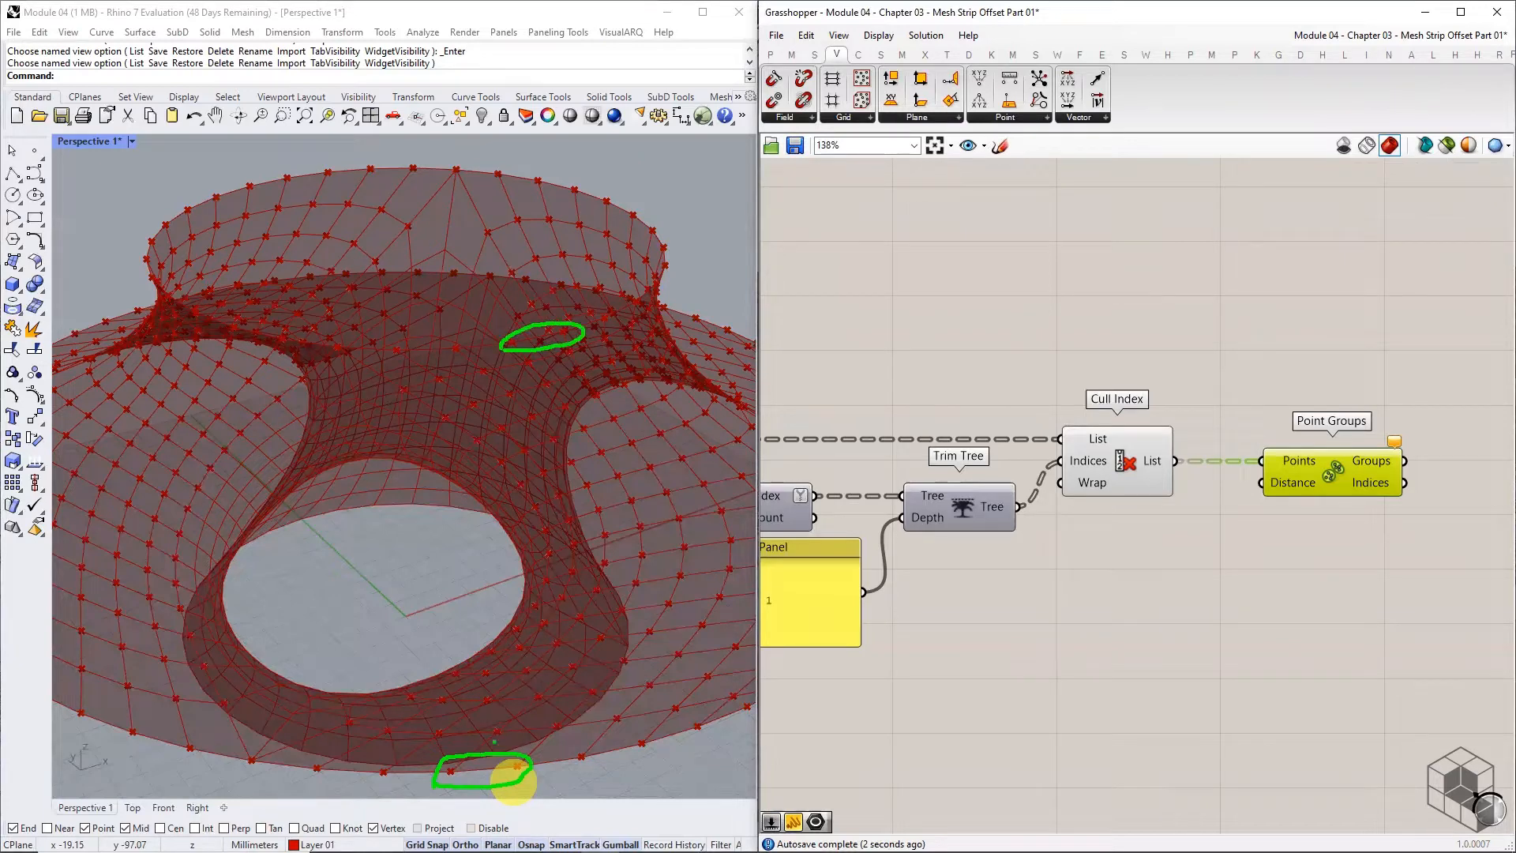
{"action": "mouse_move", "coordinate": [483, 726]}
{"action": "left_mouse_down"}
{"action": "mouse_move", "coordinate": [467, 738]}
{"action": "mouse_move", "coordinate": [543, 734]}
{"action": "mouse_move", "coordinate": [529, 708]}
{"action": "left_mouse_up"}
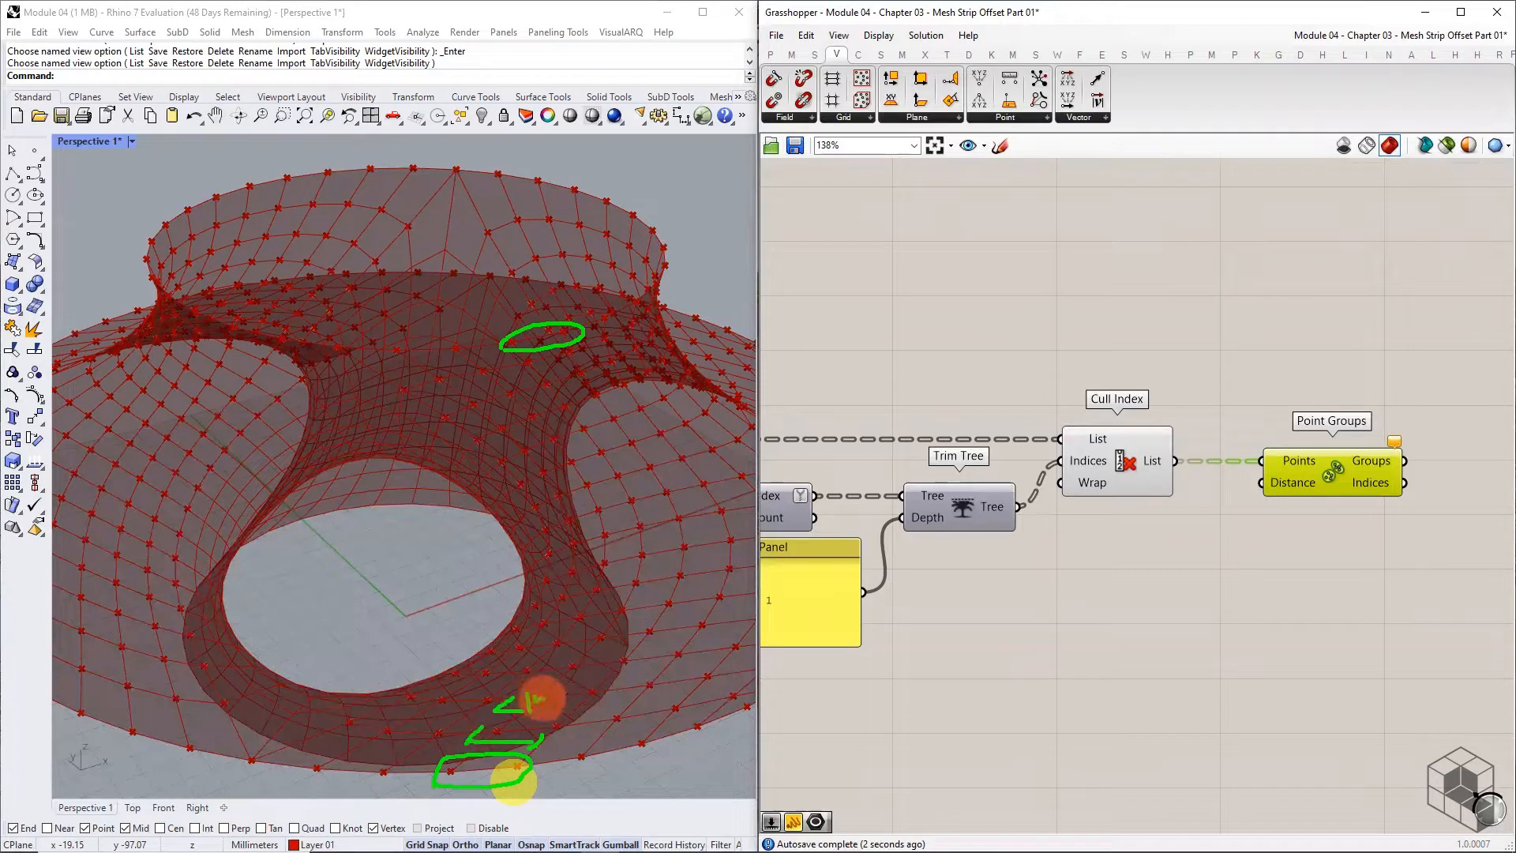
{"action": "key", "text": "Escape"}
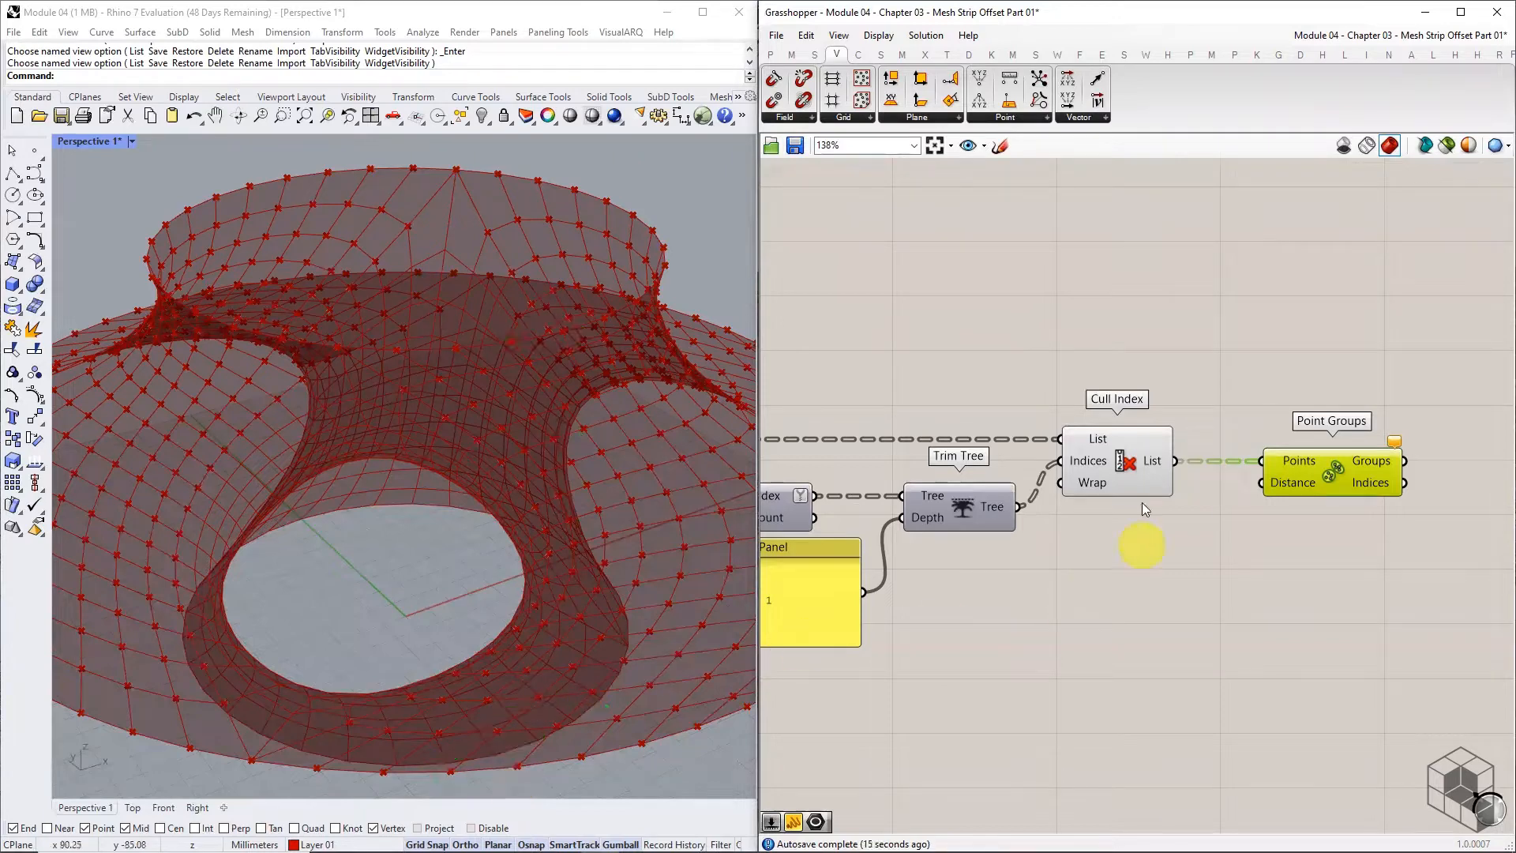
Add a Number Slider near Point Groups, make it an integer slider with a higher maximum, and set it to 15.
{"action": "left_click", "coordinate": [770, 54]}
{"action": "left_click", "coordinate": [1053, 77]}
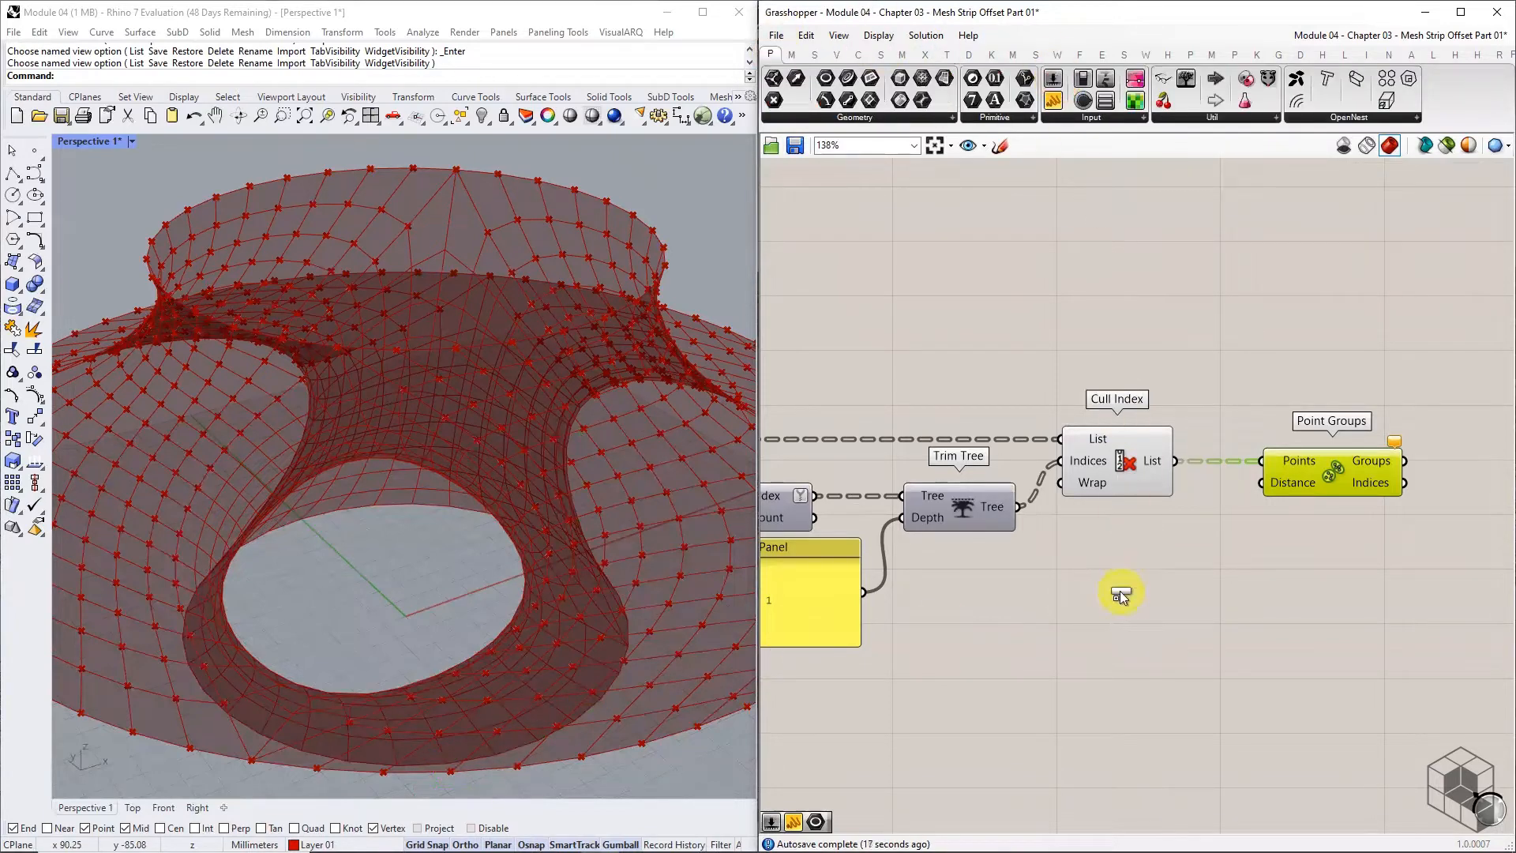
{"action": "left_click", "coordinate": [1113, 555]}
{"action": "right_click", "coordinate": [1135, 555]}
{"action": "left_click", "coordinate": [1174, 623]}
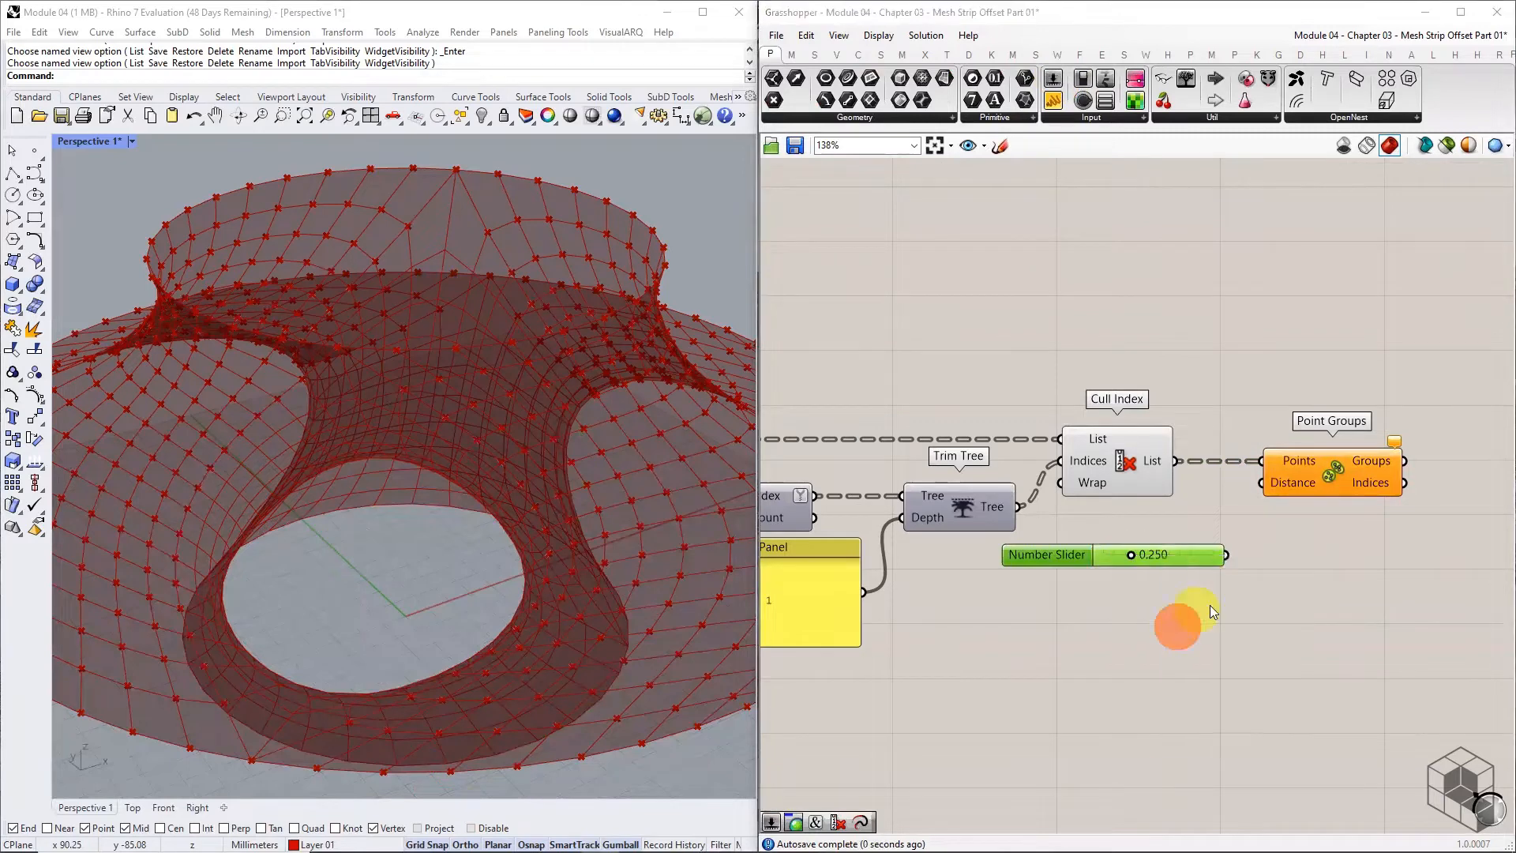
{"action": "left_click", "coordinate": [1195, 583]}
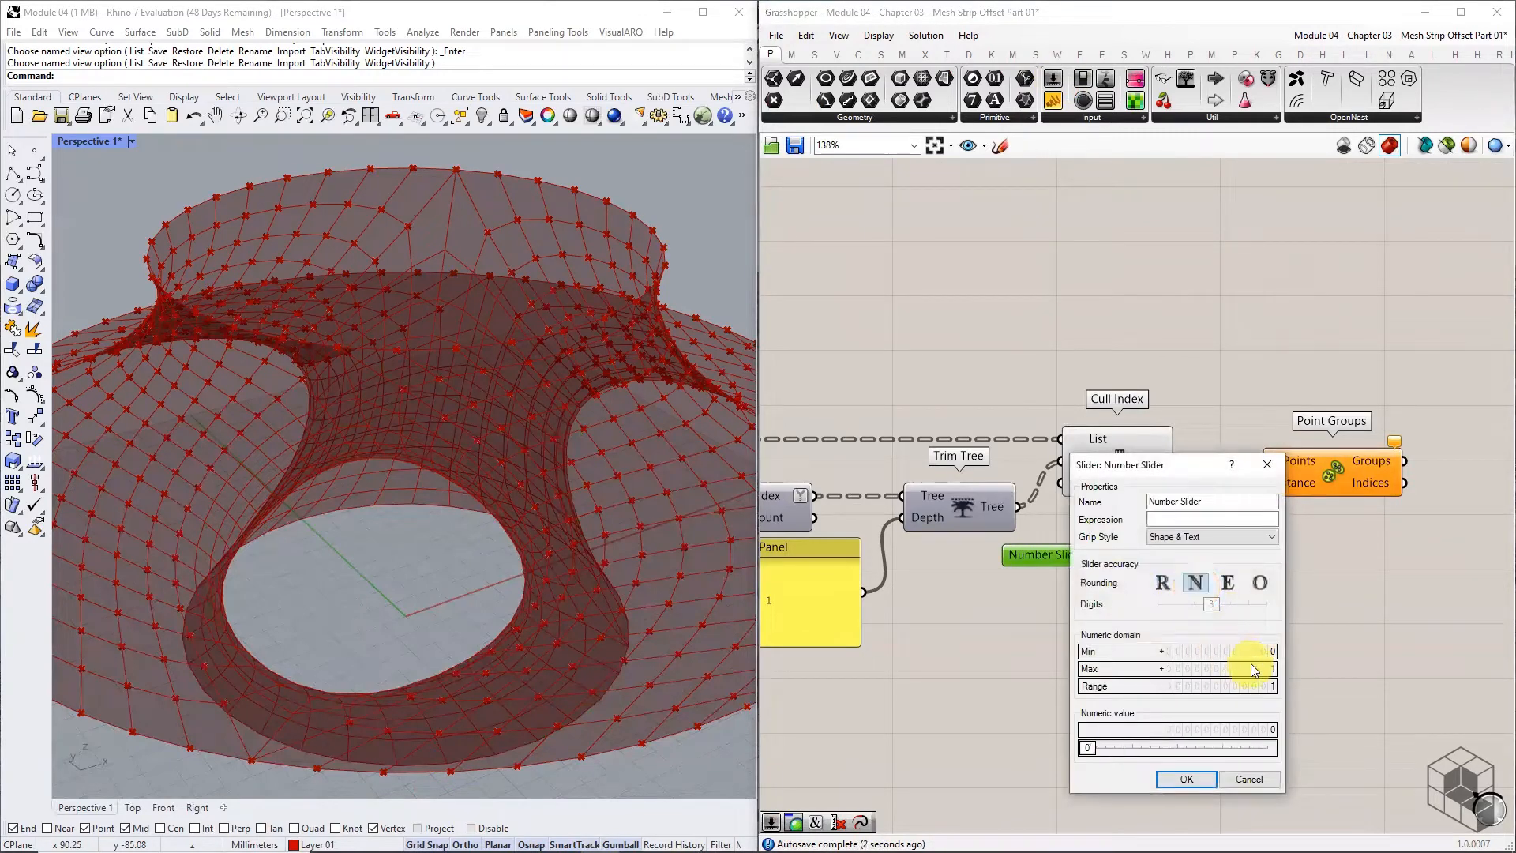
{"action": "left_click_drag", "start_coordinate": [1247, 667], "coordinate": [1258, 632]}
{"action": "left_click", "coordinate": [1182, 776]}
{"action": "double_click", "coordinate": [1129, 553]}
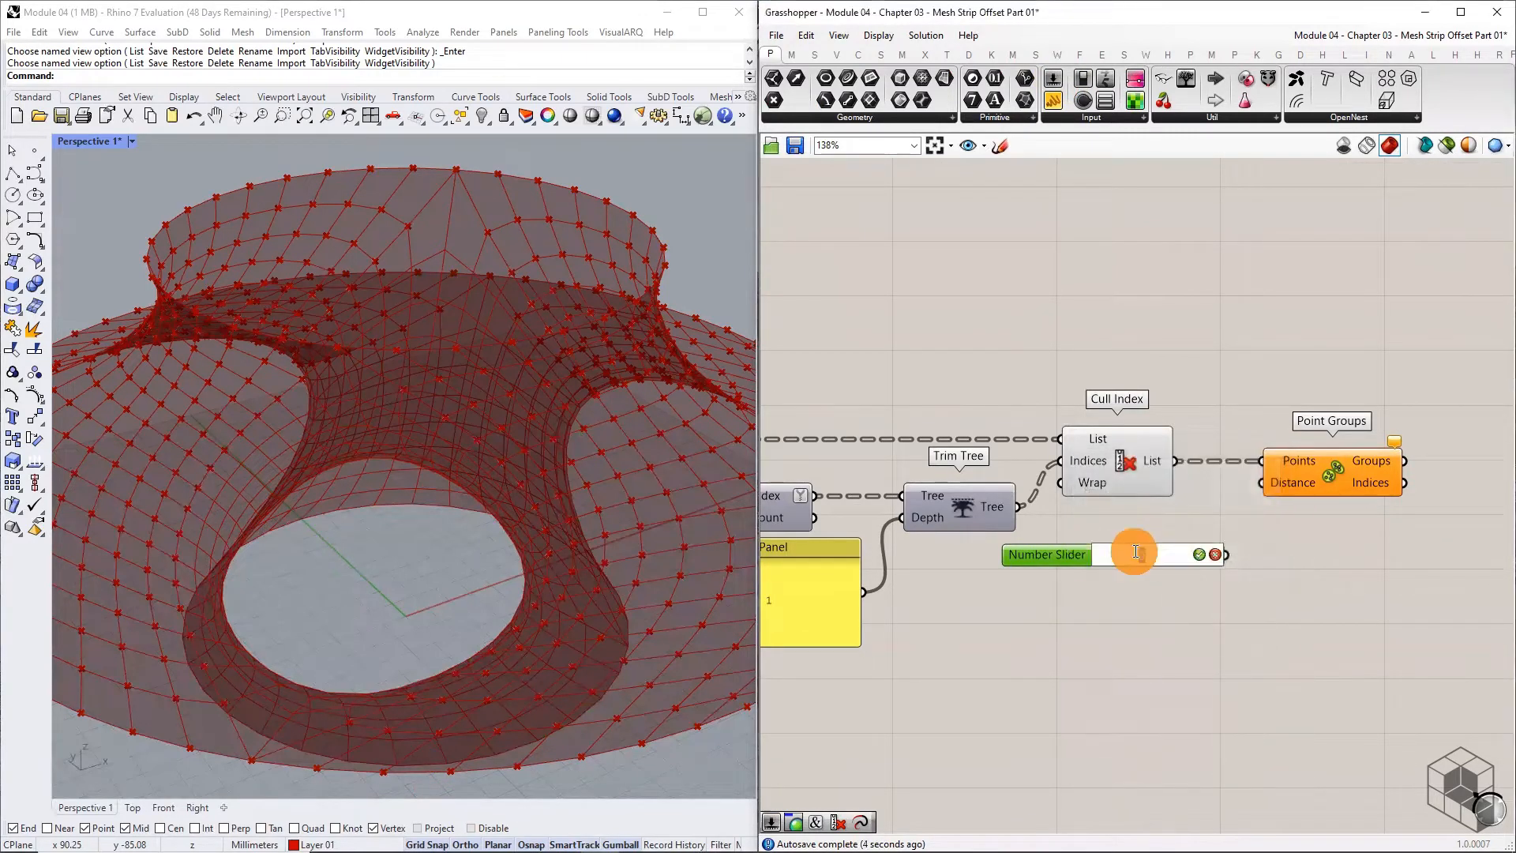
{"action": "type", "text": "15"}
{"action": "key", "text": "Return"}
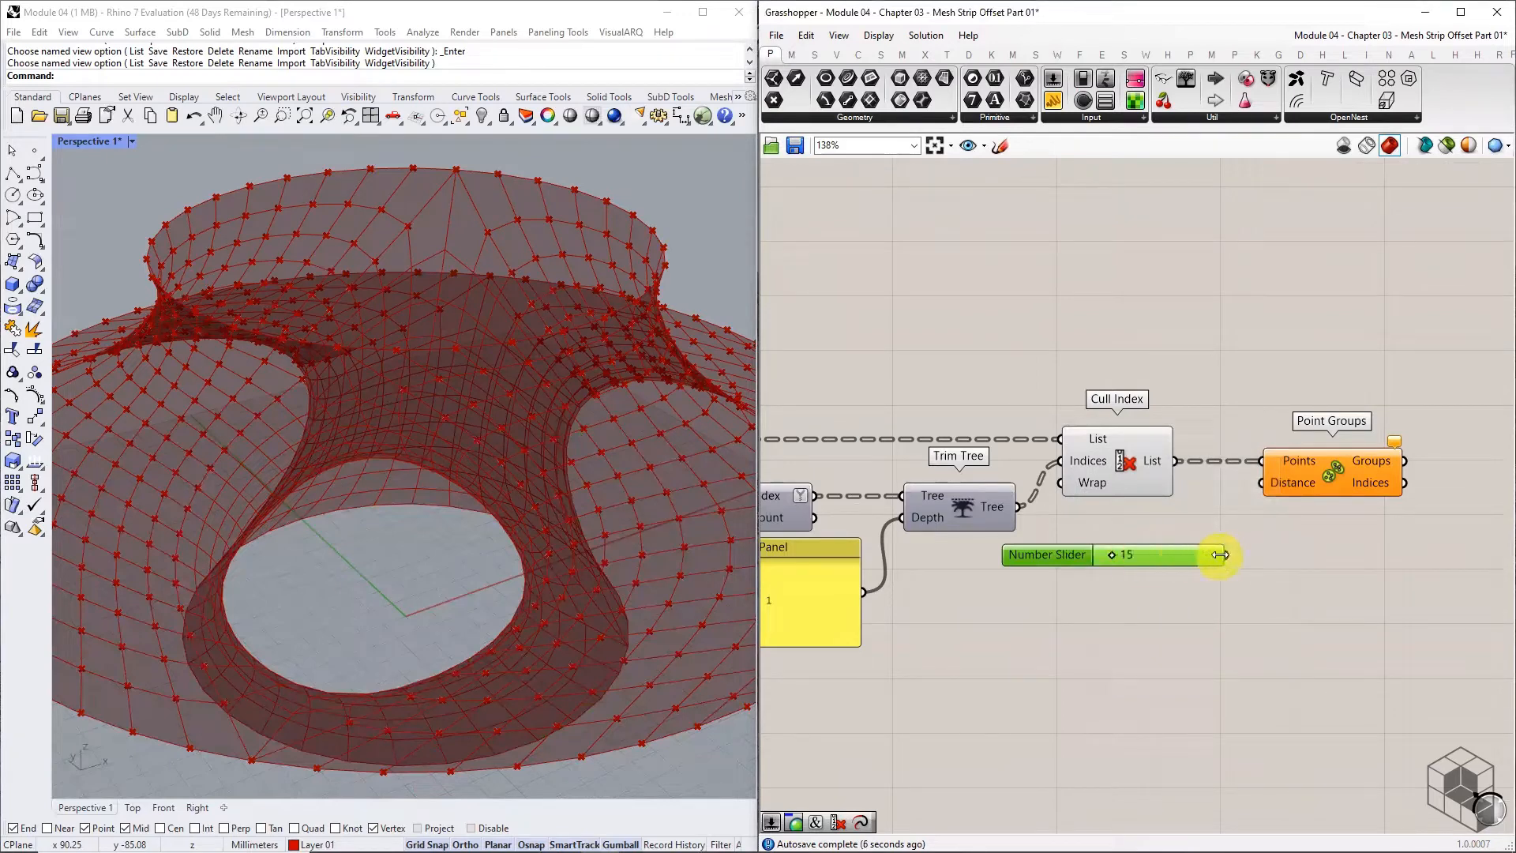
Feed the slider into the Distance input of Point Groups and examine the branches of its Groups output.
{"action": "left_click_drag", "start_coordinate": [1226, 554], "coordinate": [1261, 483]}
{"action": "right_click_drag", "start_coordinate": [1347, 484], "coordinate": [1047, 493]}
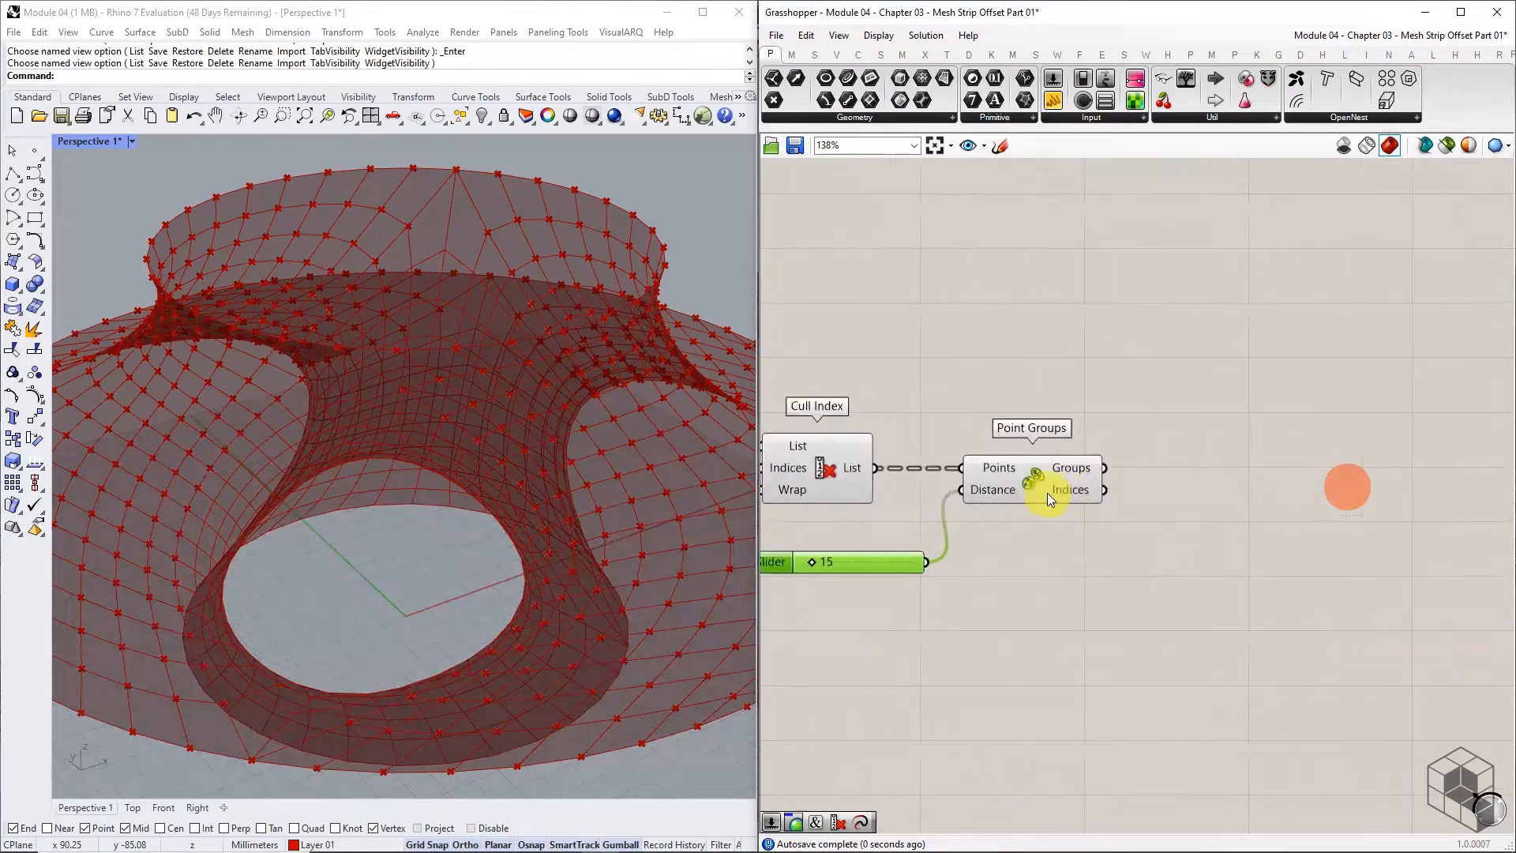
{"action": "mouse_move", "coordinate": [1088, 474]}
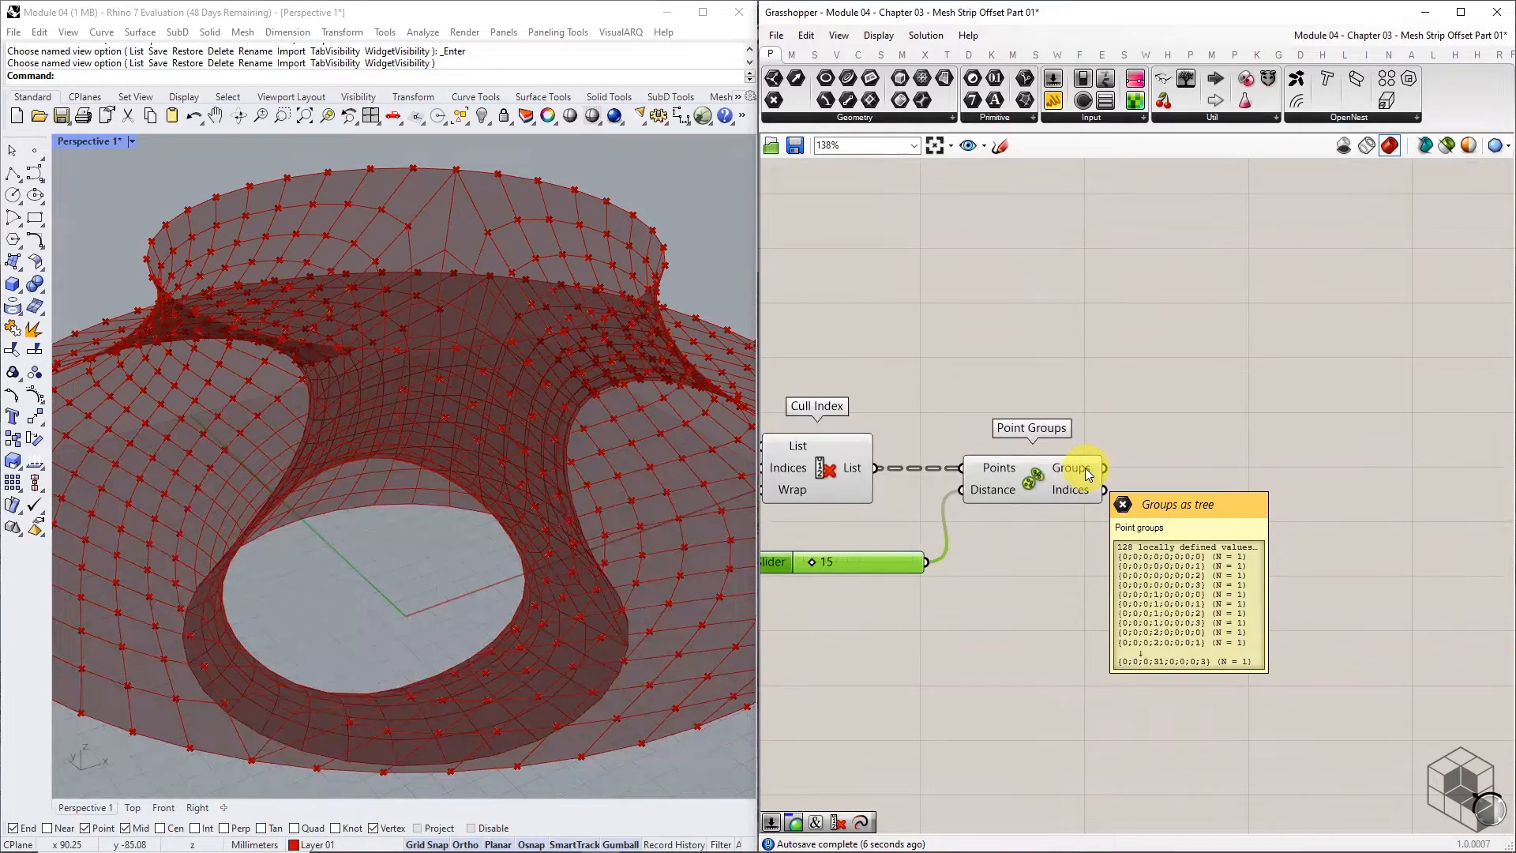
Simplify the Groups output of Point Groups and check its shortened branch paths.
{"action": "right_click", "coordinate": [1088, 474]}
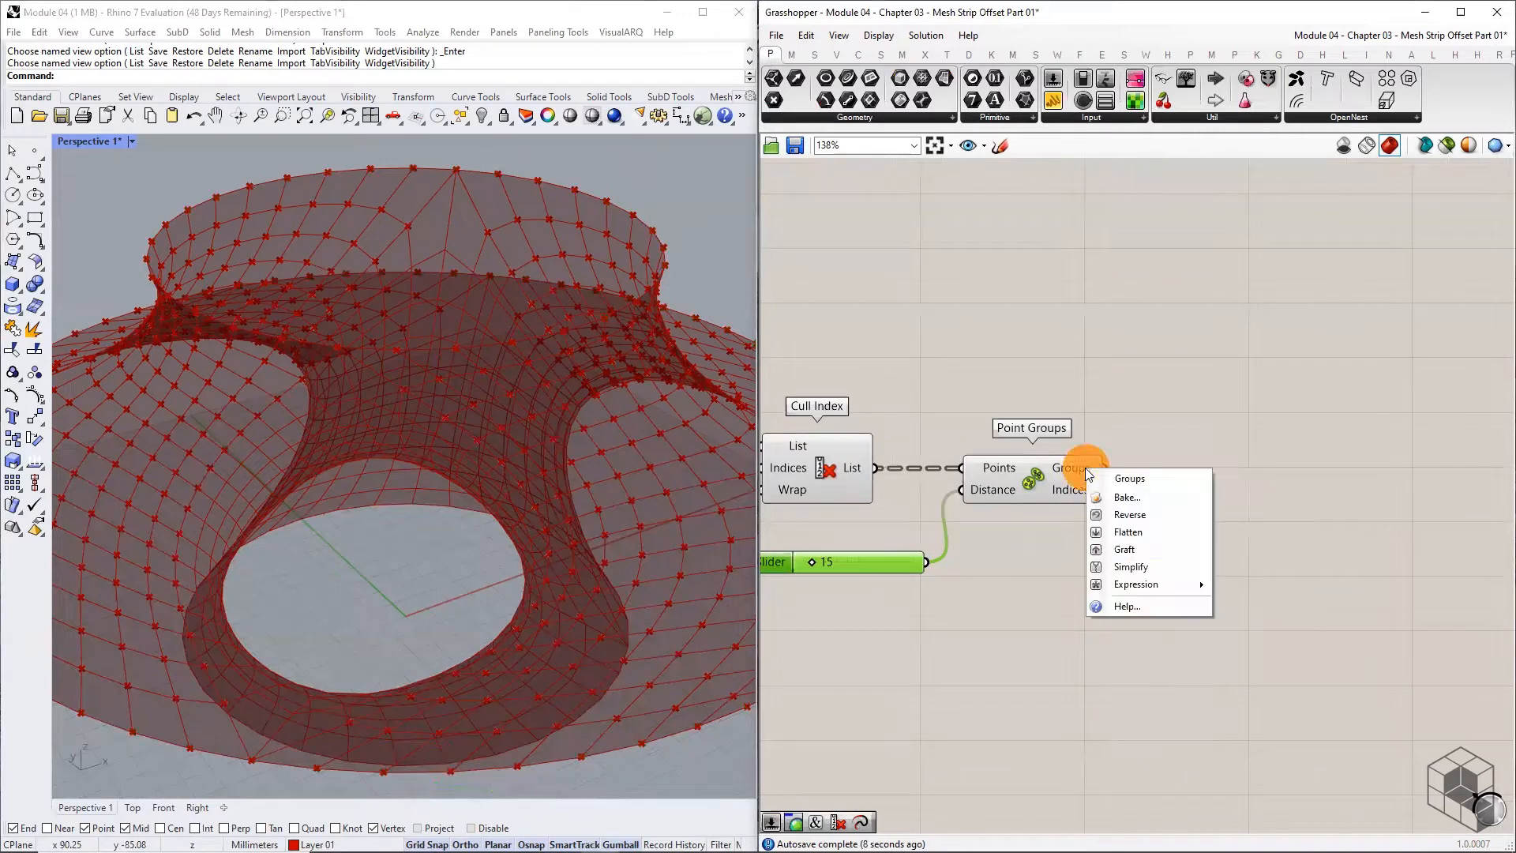
{"action": "left_click", "coordinate": [1137, 562]}
{"action": "mouse_move", "coordinate": [1072, 464]}
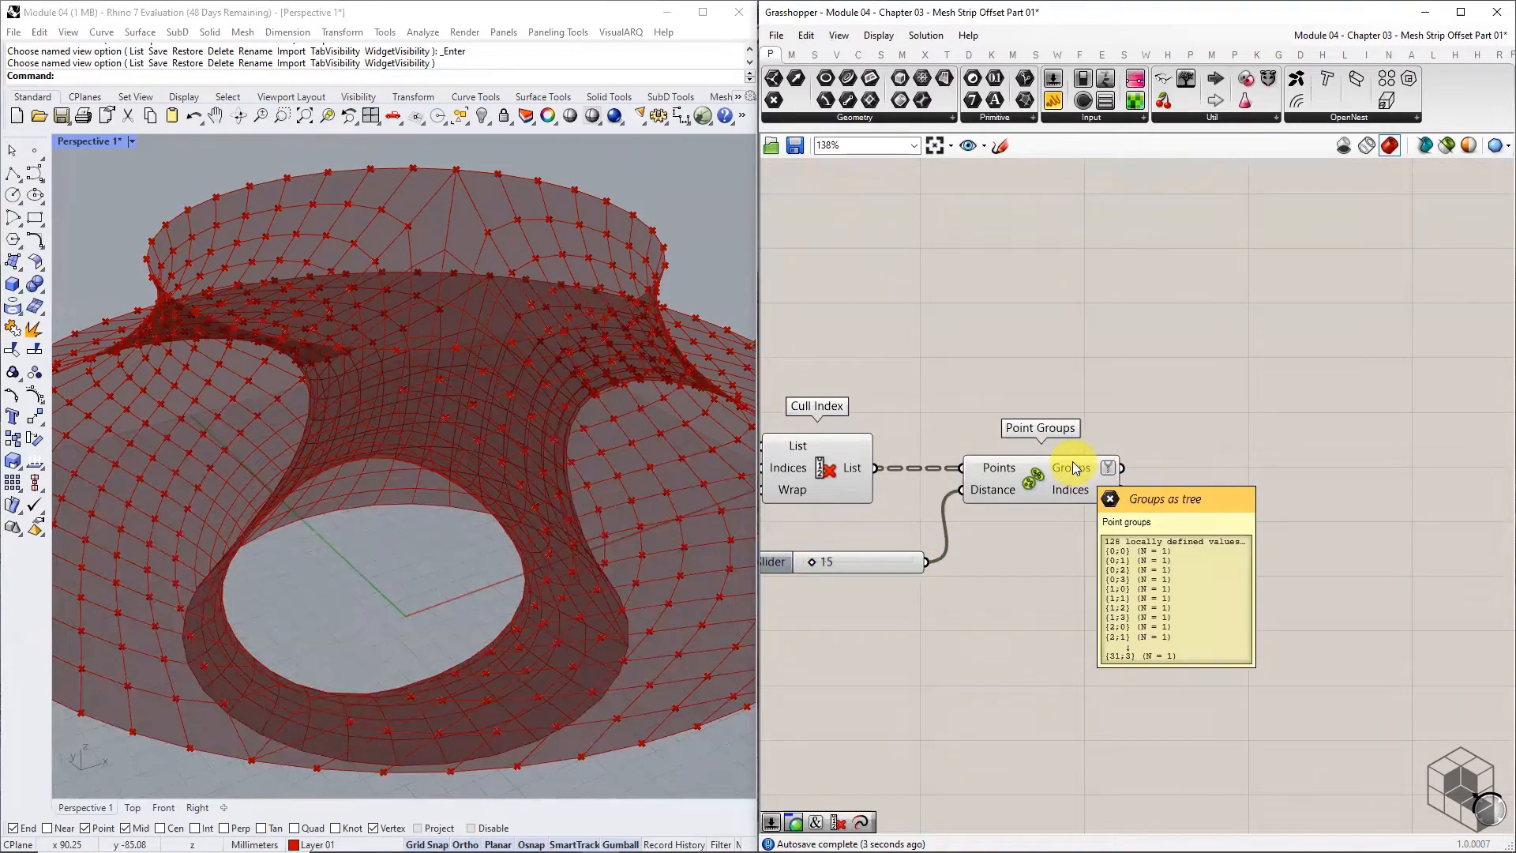
Add a Param Viewer above and beyond Point Groups, feed the Groups output into it, and examine the listed branches.
{"action": "right_click_drag", "start_coordinate": [1072, 465], "coordinate": [997, 468]}
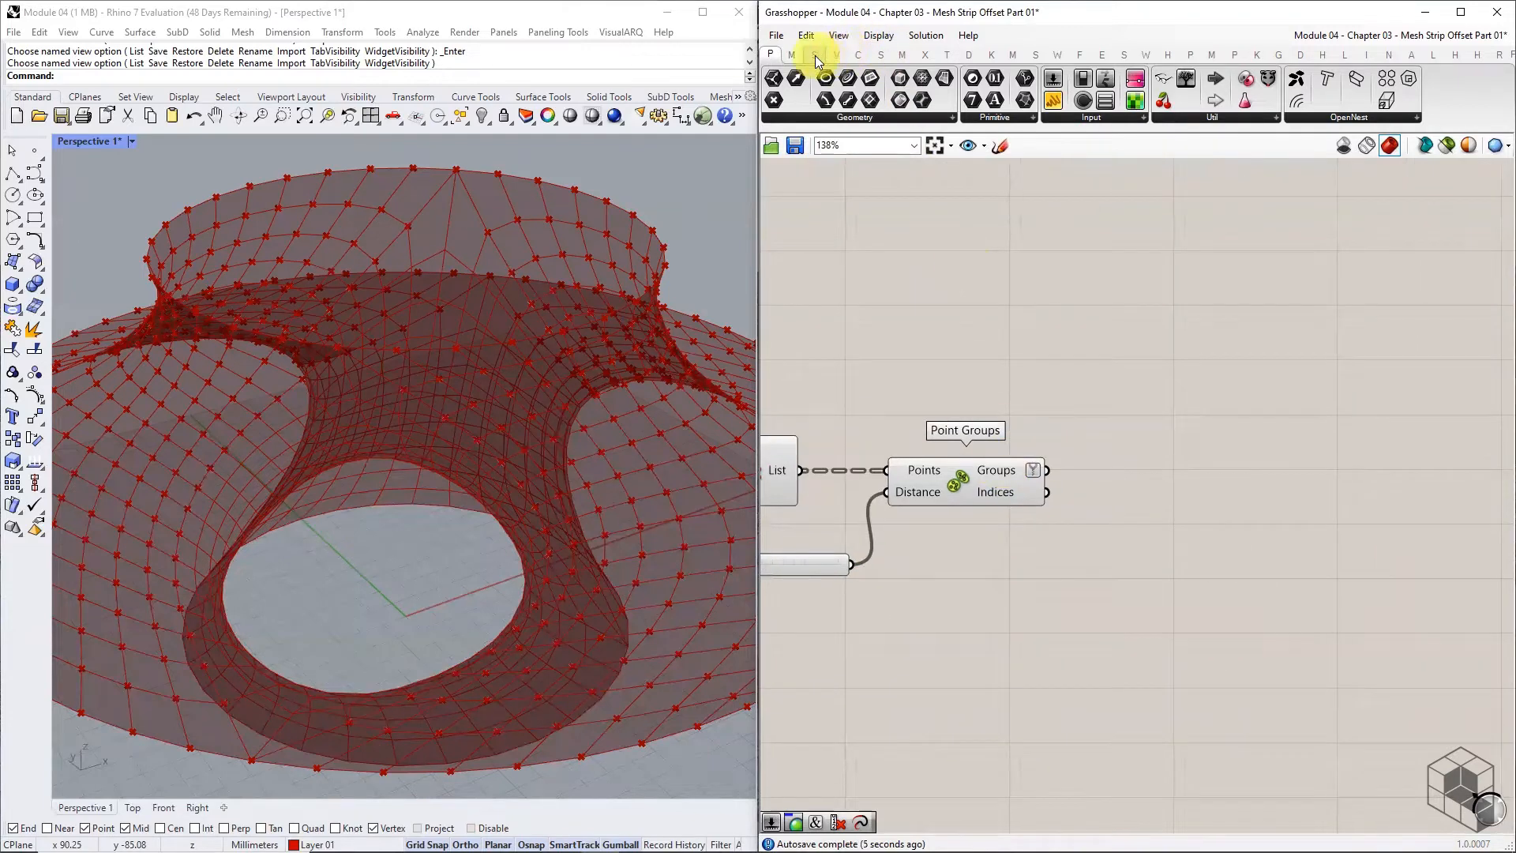
{"action": "left_click", "coordinate": [1243, 117]}
{"action": "left_click", "coordinate": [1310, 145]}
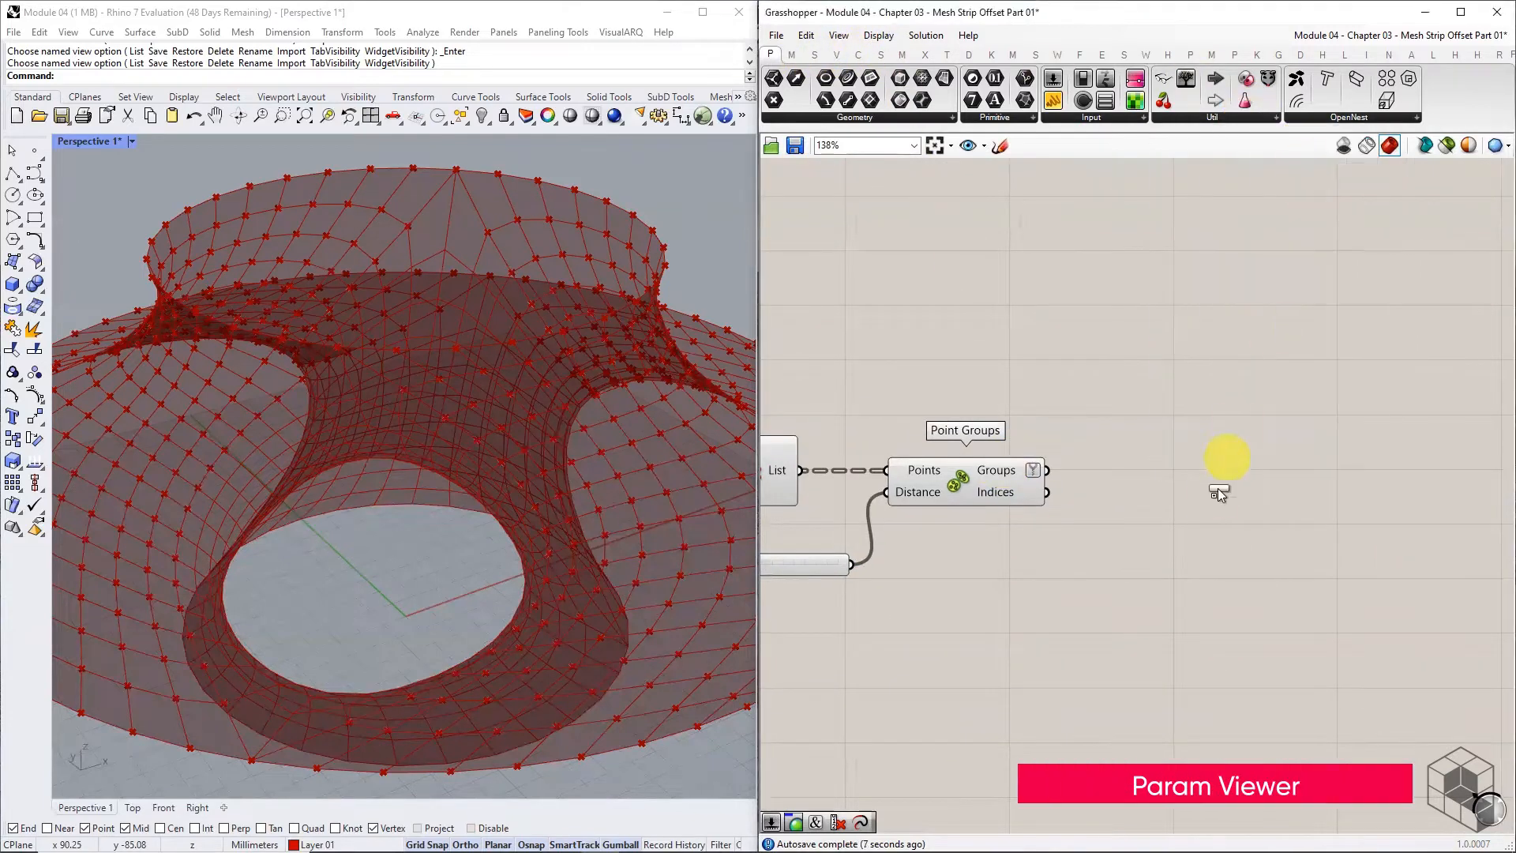
{"action": "left_click", "coordinate": [1208, 491]}
{"action": "left_click_drag", "start_coordinate": [1046, 469], "coordinate": [1093, 494]}
{"action": "left_click_drag", "start_coordinate": [1206, 502], "coordinate": [1251, 359]}
{"action": "scroll", "coordinate": [1213, 363], "scroll_direction": "up", "scroll_amount": 5}
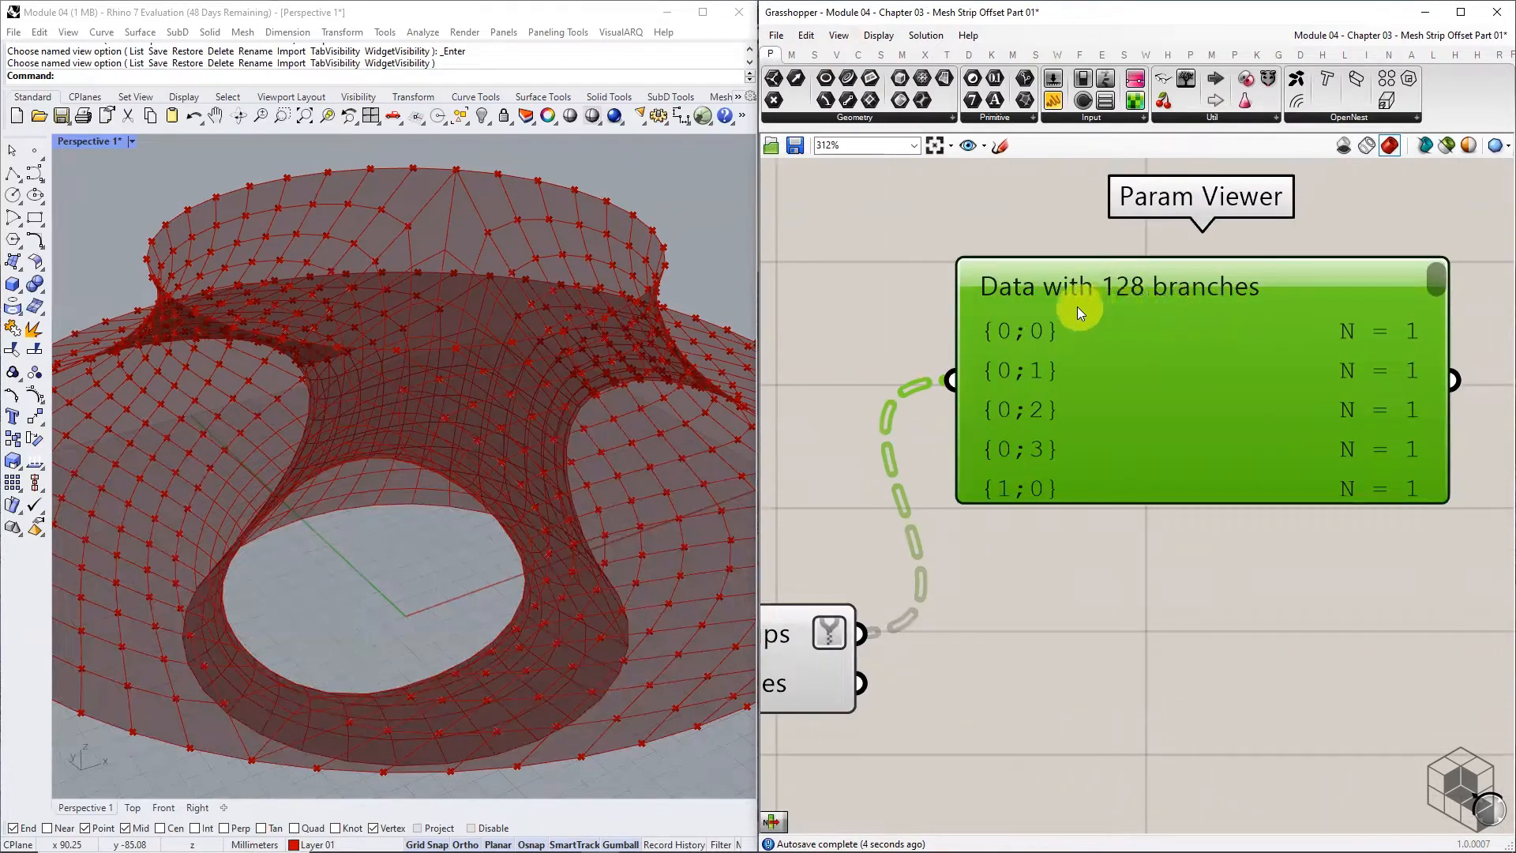
{"action": "mouse_move", "coordinate": [1227, 304]}
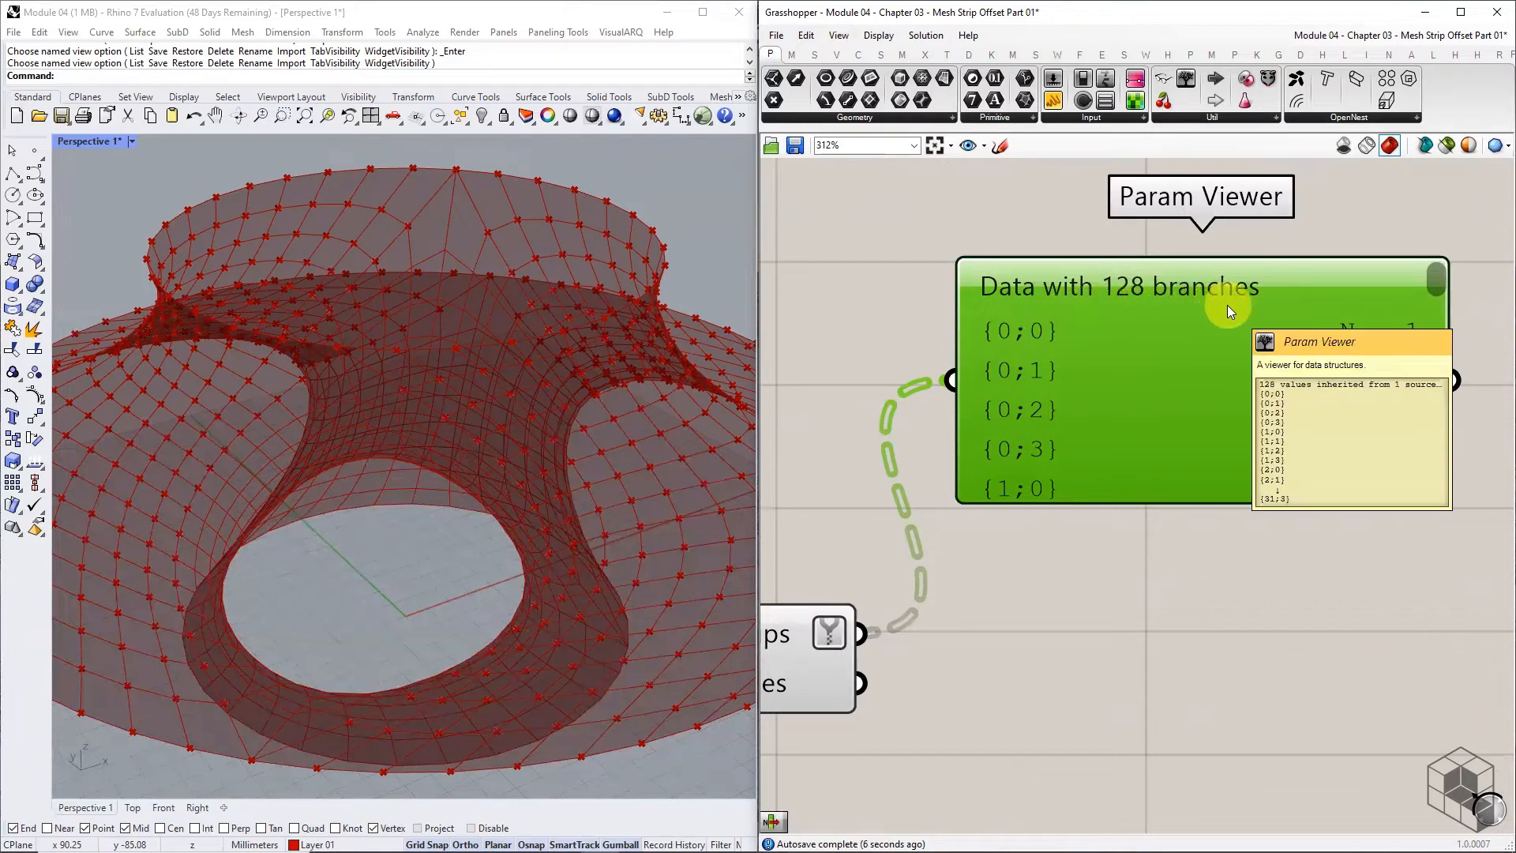
{"action": "scroll", "coordinate": [1227, 305], "scroll_direction": "down", "scroll_amount": 3}
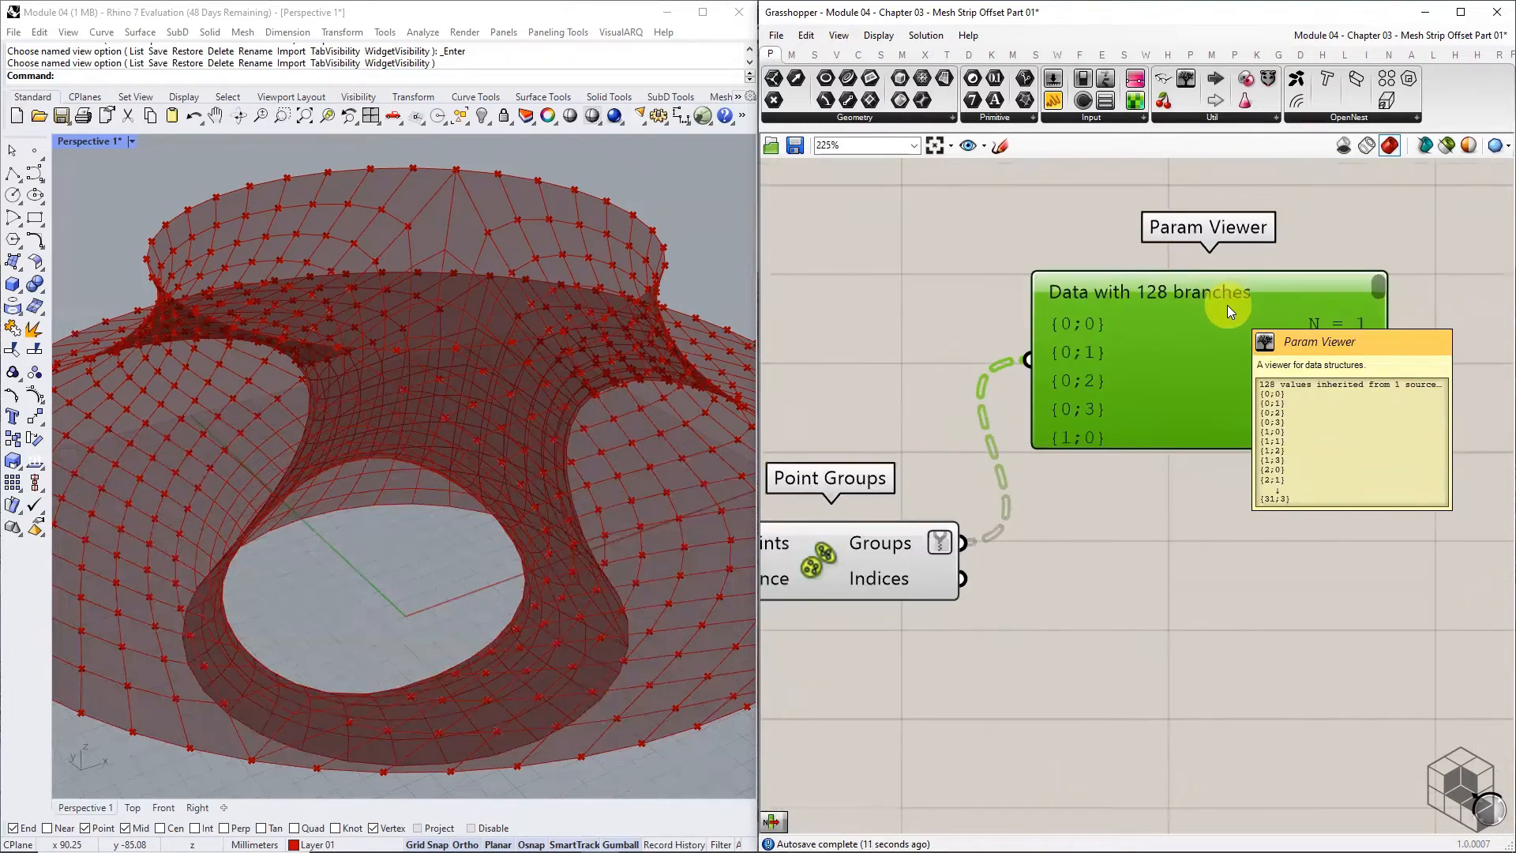
Set the Distance slider of Point Groups to 20 and examine the regrouped branches in the Param Viewer.
{"action": "right_click_drag", "start_coordinate": [1018, 521], "coordinate": [1211, 488]}
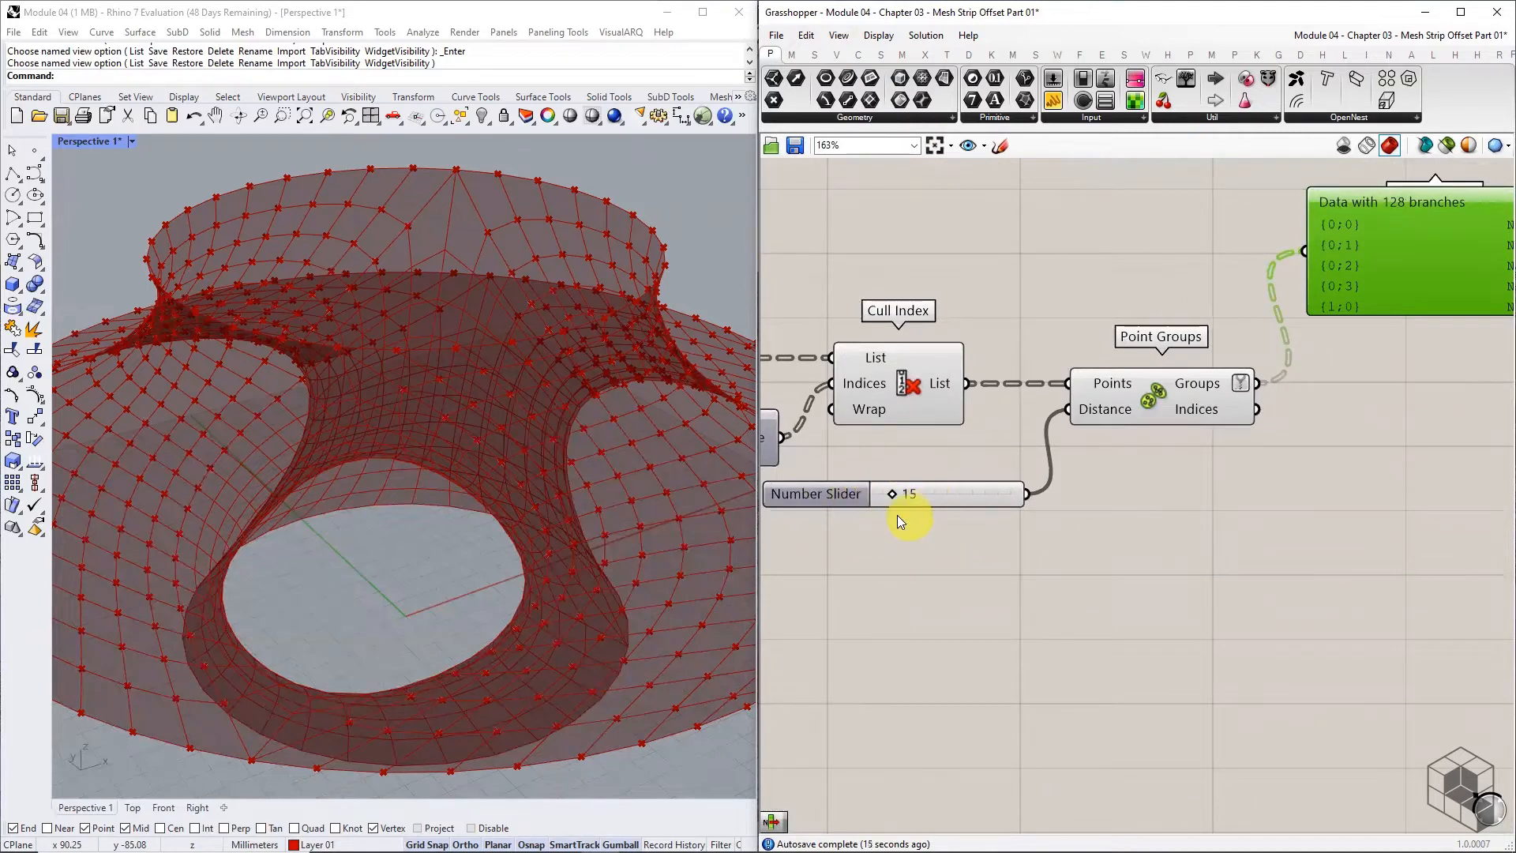
{"action": "scroll", "coordinate": [896, 515], "scroll_direction": "up", "scroll_amount": 4}
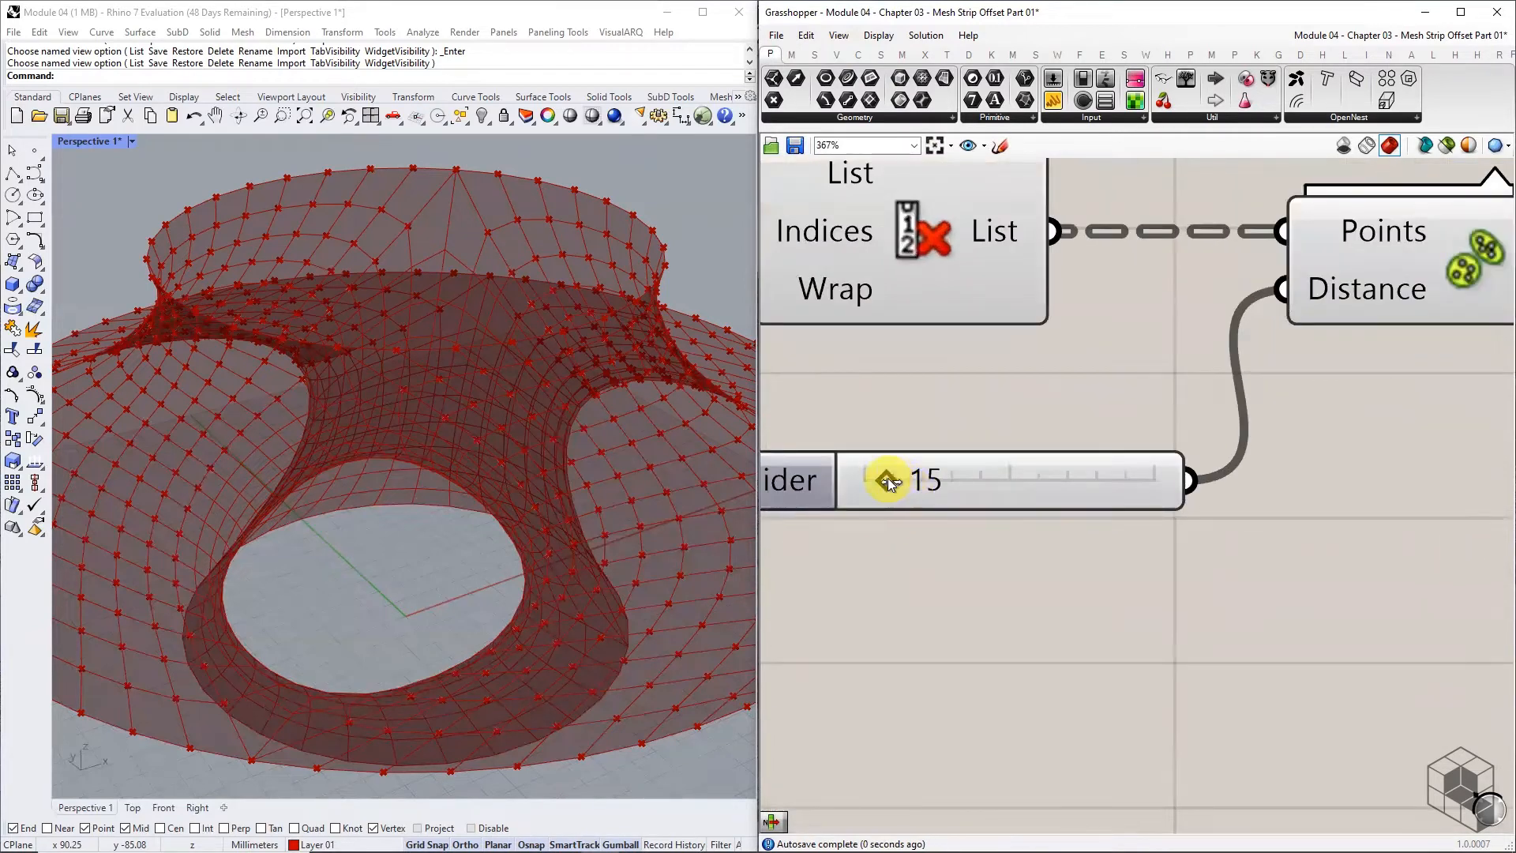
{"action": "left_click_drag", "start_coordinate": [888, 477], "coordinate": [892, 481]}
{"action": "scroll", "coordinate": [890, 477], "scroll_direction": "down", "scroll_amount": 4}
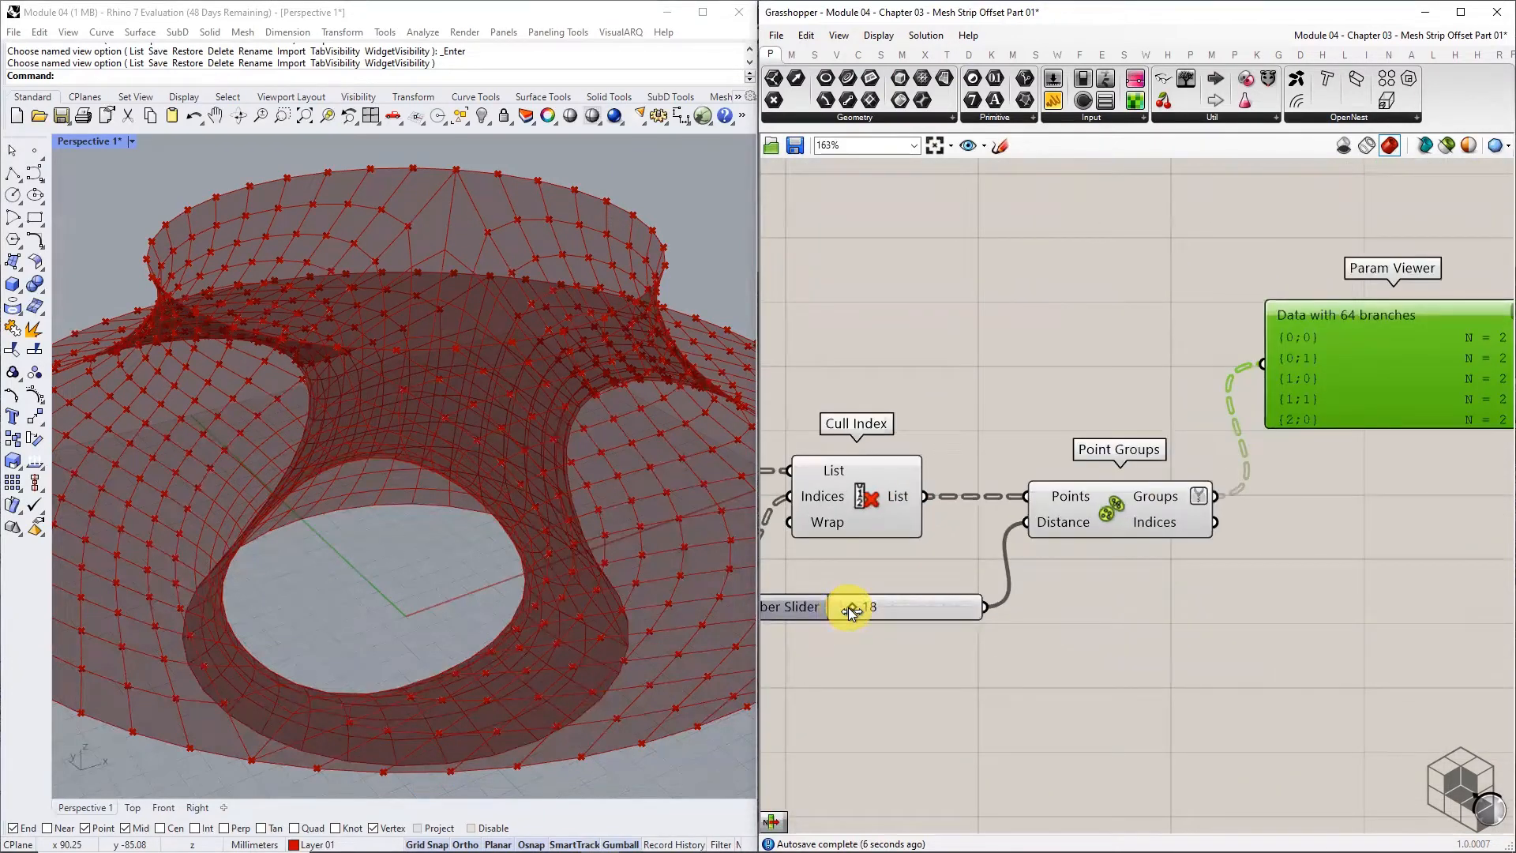
{"action": "scroll", "coordinate": [1195, 387], "scroll_direction": "up", "scroll_amount": 3}
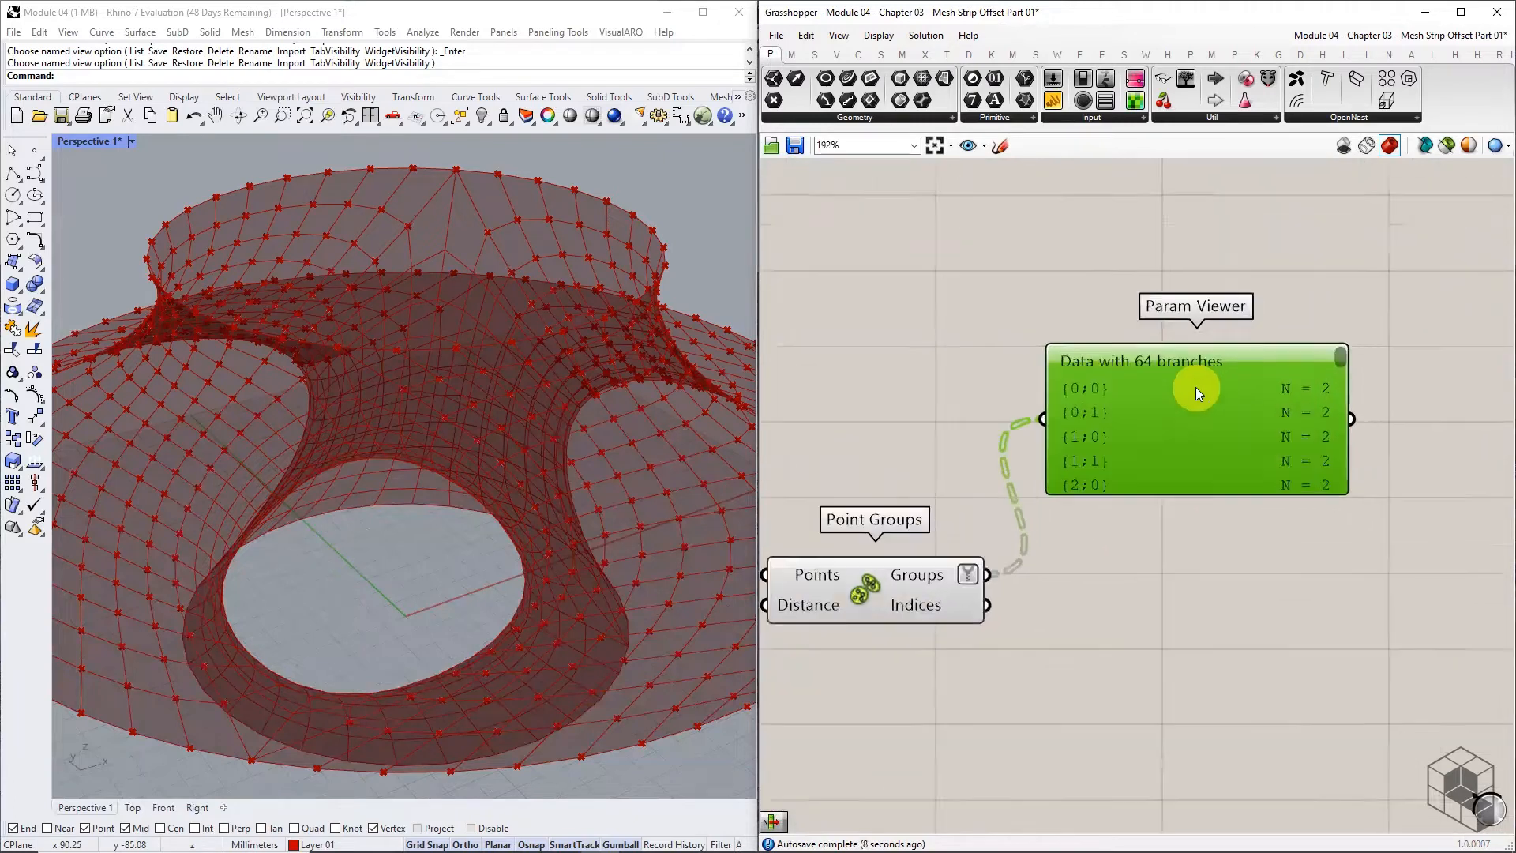
{"action": "mouse_move", "coordinate": [1137, 389]}
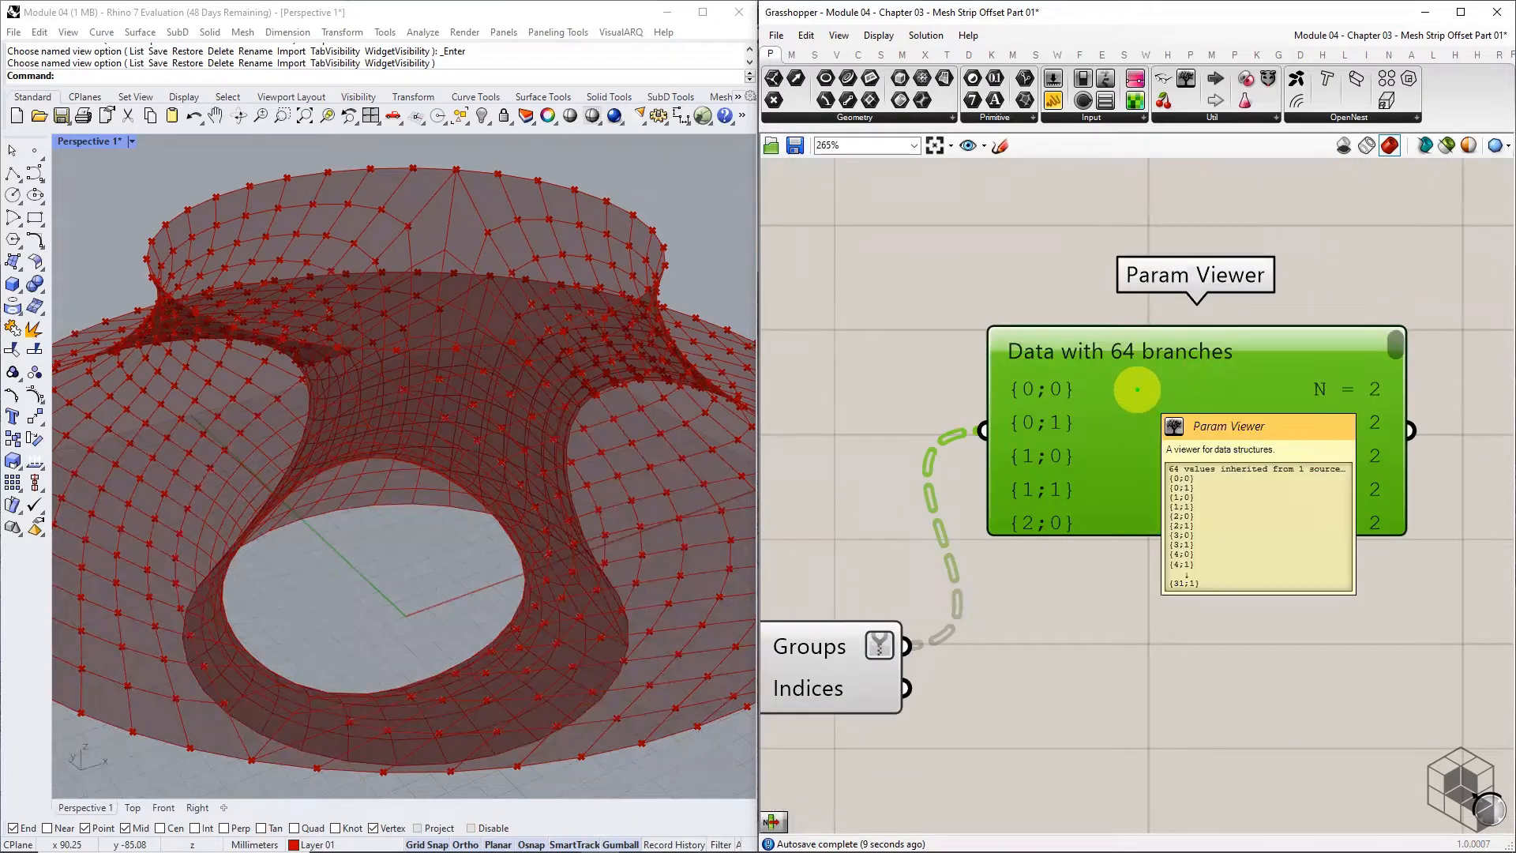
{"action": "left_click_drag", "start_coordinate": [1099, 367], "coordinate": [1211, 367]}
{"action": "left_click_drag", "start_coordinate": [1113, 371], "coordinate": [1233, 368]}
{"action": "scroll", "coordinate": [1198, 379], "scroll_direction": "down", "scroll_amount": 5}
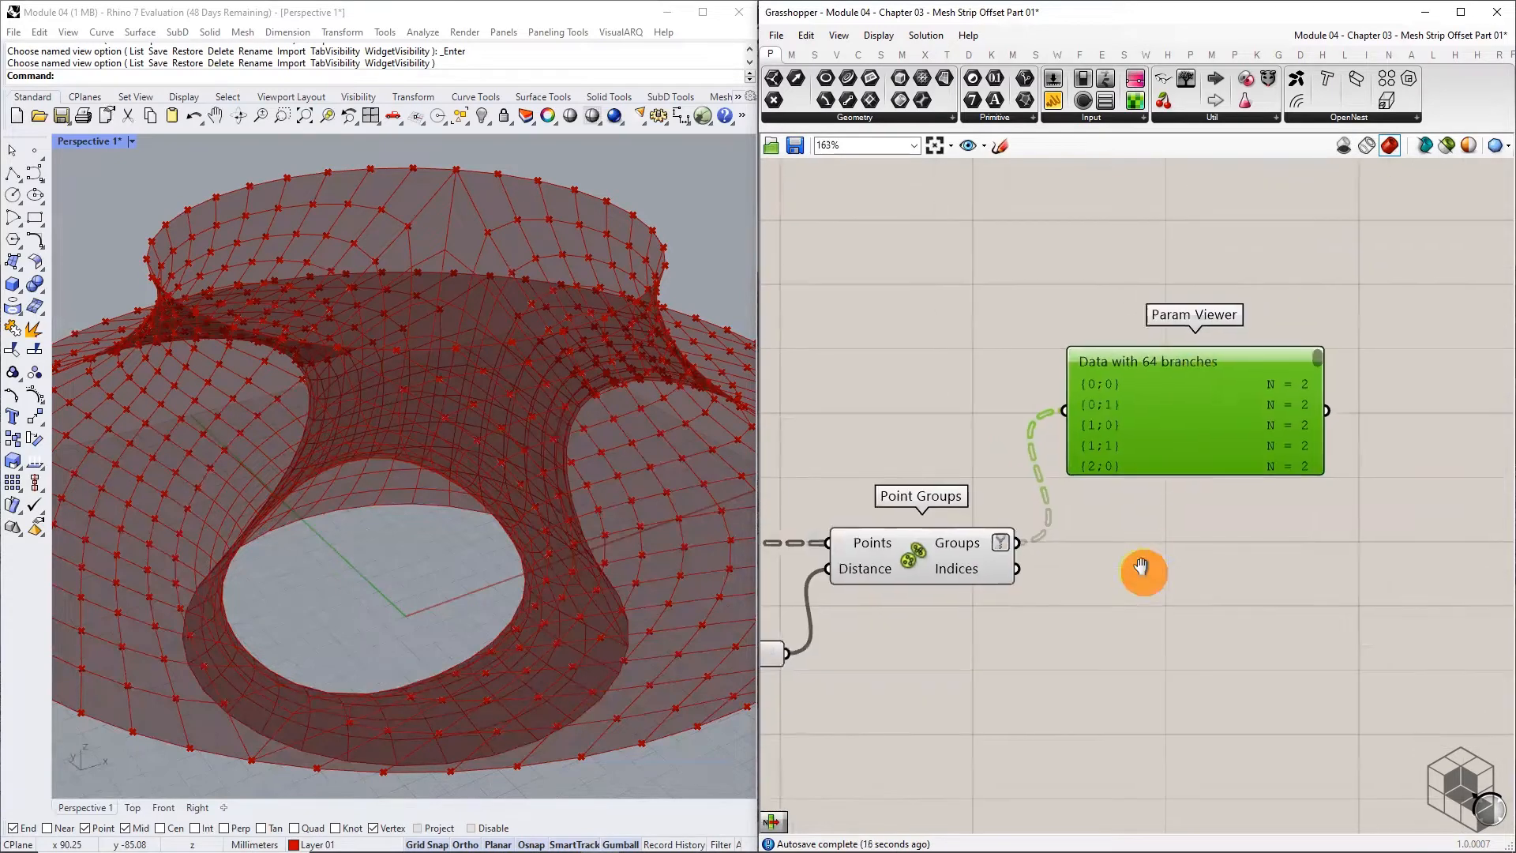
Add a List Item component beyond Point Groups, feed Groups into its List input, and give it an additional +1 output.
{"action": "left_click", "coordinate": [814, 55]}
{"action": "left_click", "coordinate": [829, 118]}
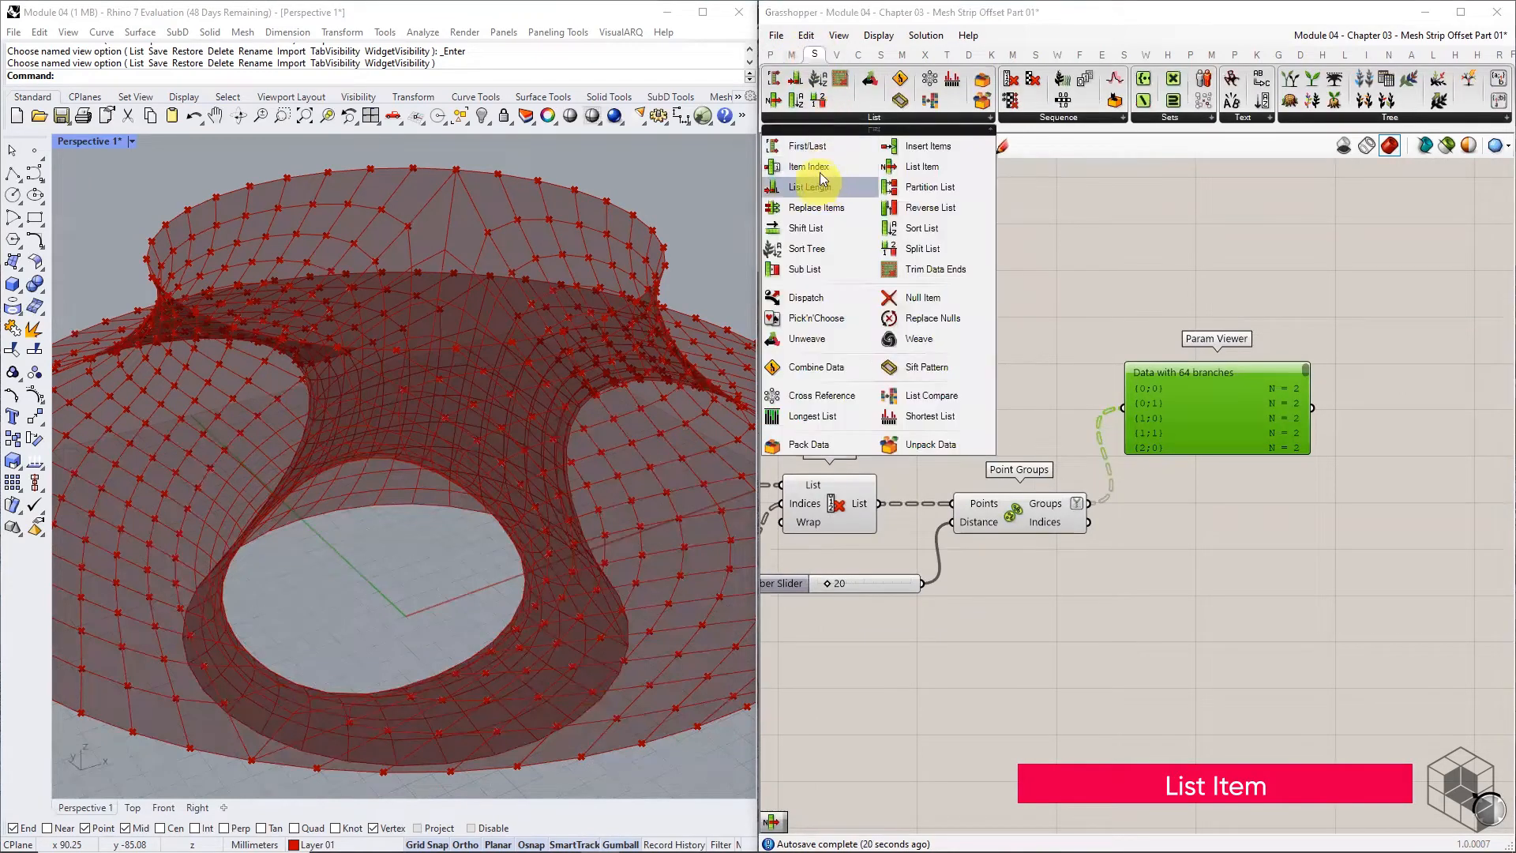
{"action": "left_click_drag", "start_coordinate": [827, 198], "coordinate": [934, 168]}
{"action": "scroll", "coordinate": [1162, 521], "scroll_direction": "up", "scroll_amount": 2}
{"action": "left_click", "coordinate": [1168, 527]}
{"action": "left_click_drag", "start_coordinate": [1060, 497], "coordinate": [1149, 515]}
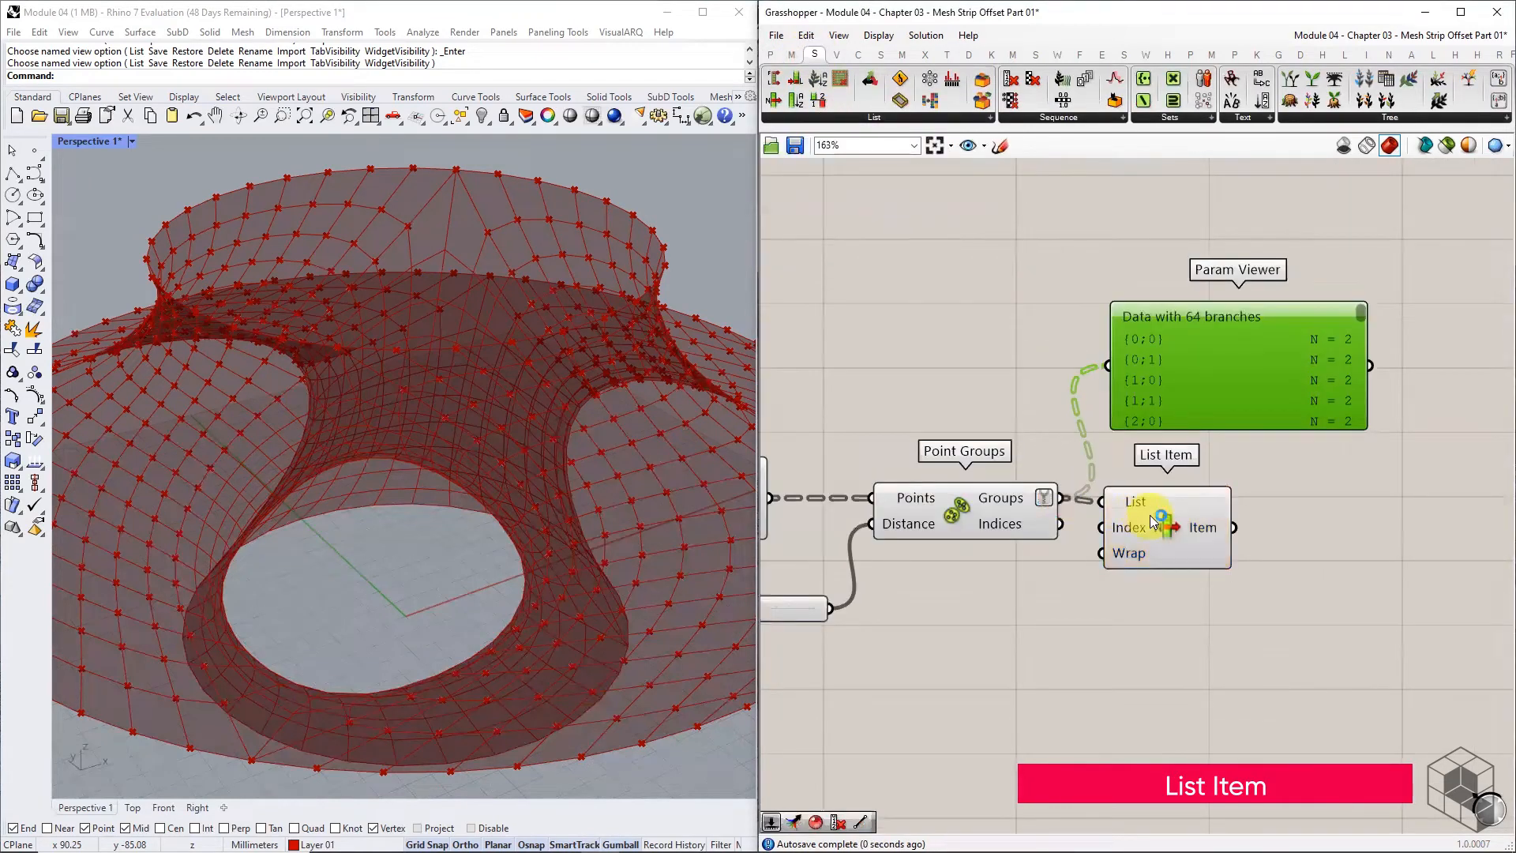
{"action": "left_click_drag", "start_coordinate": [1213, 555], "coordinate": [1226, 567]}
{"action": "scroll", "coordinate": [1225, 565], "scroll_direction": "up", "scroll_amount": 4}
{"action": "left_click", "coordinate": [1177, 585]}
{"action": "scroll", "coordinate": [1121, 560], "scroll_direction": "down", "scroll_amount": 4}
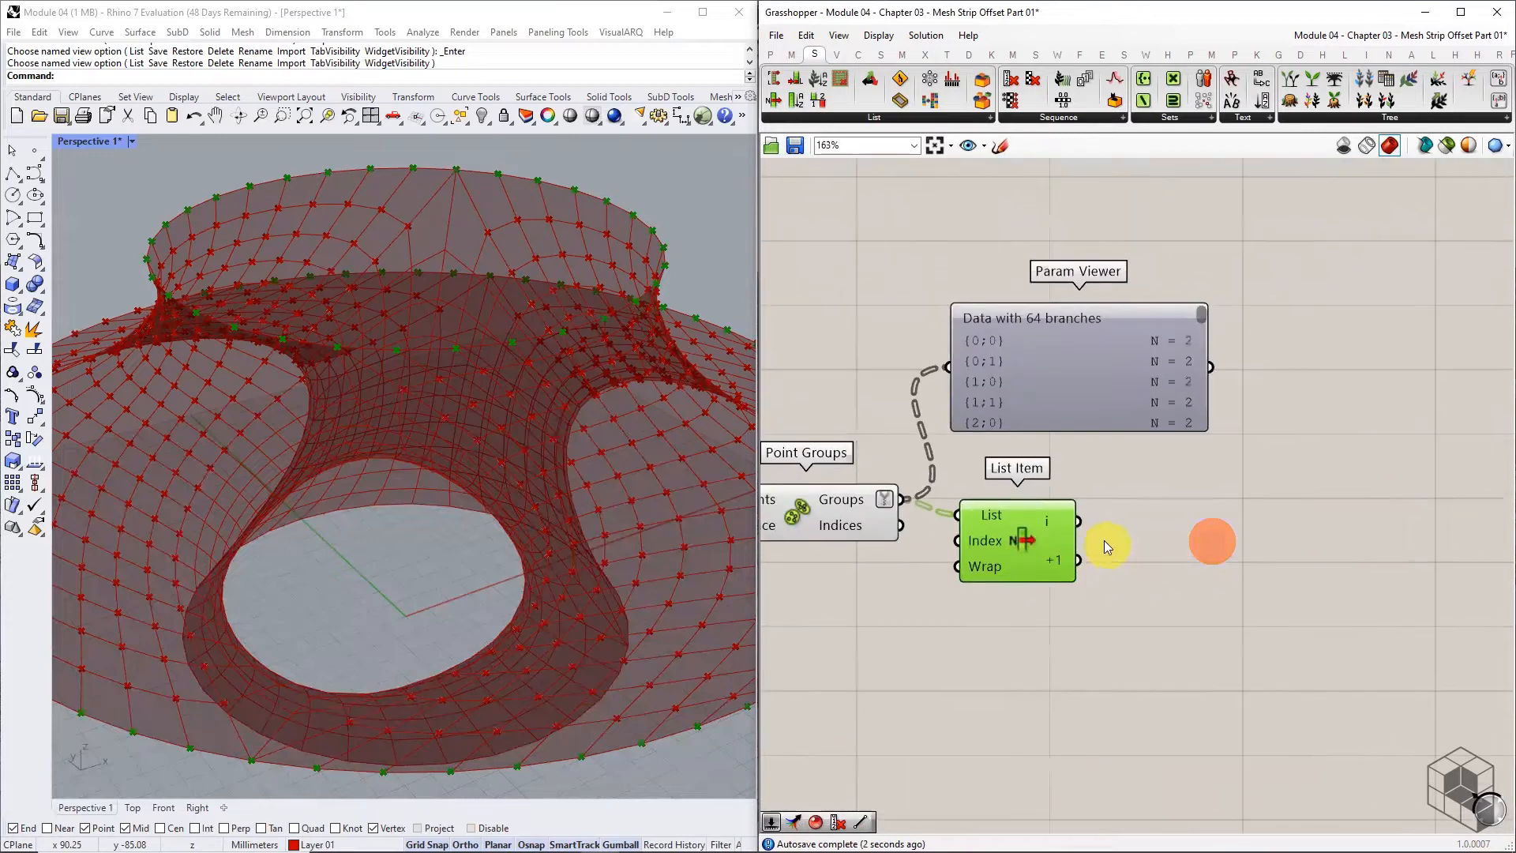
Add a Line component with List Item's i output as Start Point and +1 as End Point, and inspect the lines on the mesh.
{"action": "left_click", "coordinate": [770, 54]}
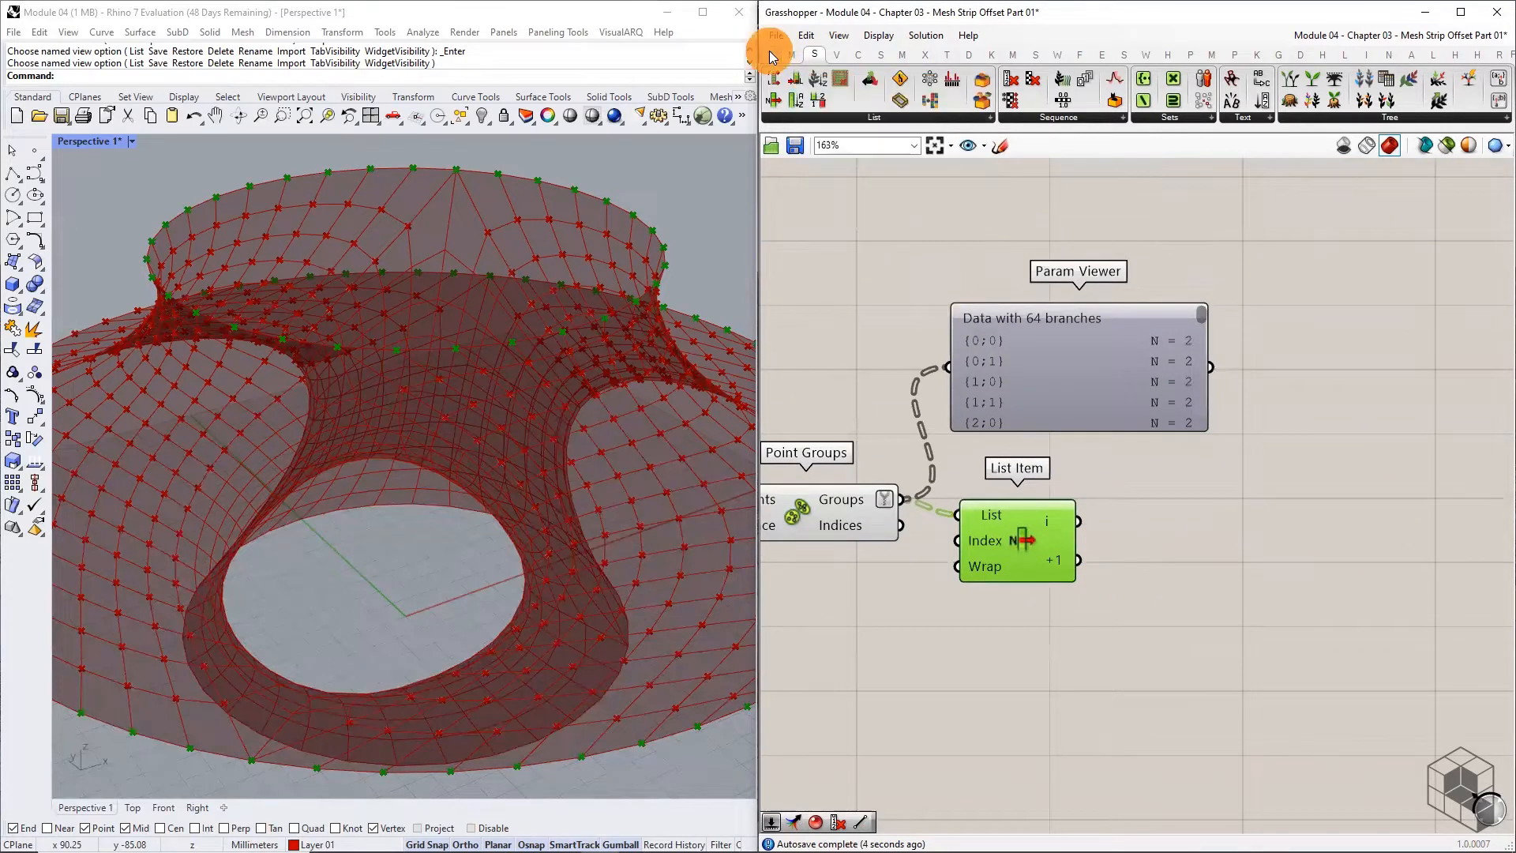
{"action": "left_click", "coordinate": [858, 54]}
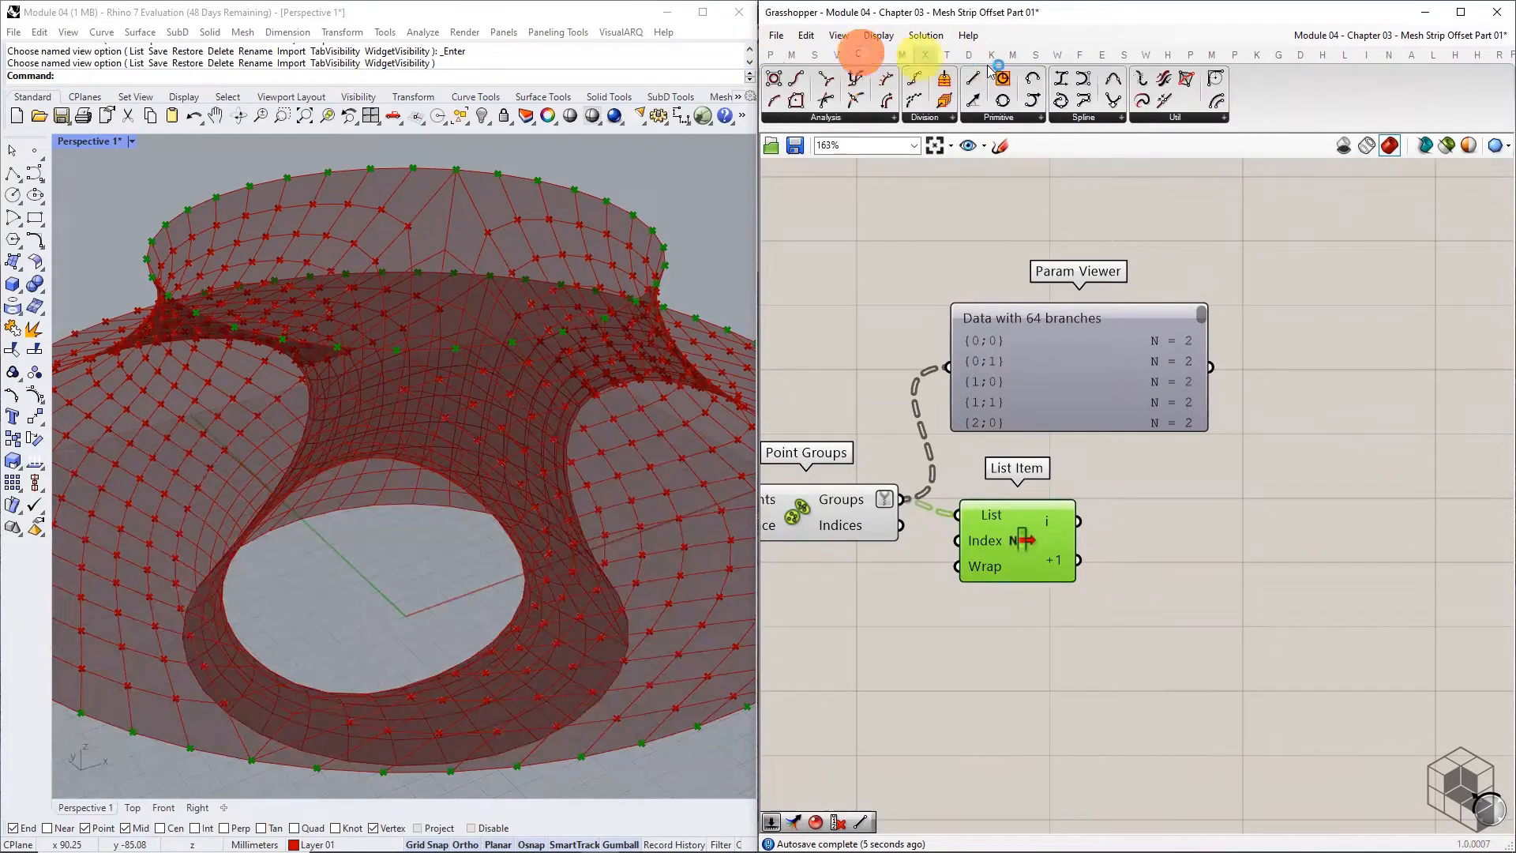
{"action": "left_click", "coordinate": [998, 117]}
{"action": "left_click", "coordinate": [1110, 147]}
{"action": "left_click", "coordinate": [1185, 545]}
{"action": "left_click_drag", "start_coordinate": [1079, 521], "coordinate": [1069, 571]}
{"action": "left_click_drag", "start_coordinate": [1155, 544], "coordinate": [1173, 546]}
{"action": "scroll", "coordinate": [500, 431], "scroll_direction": "down", "scroll_amount": 4}
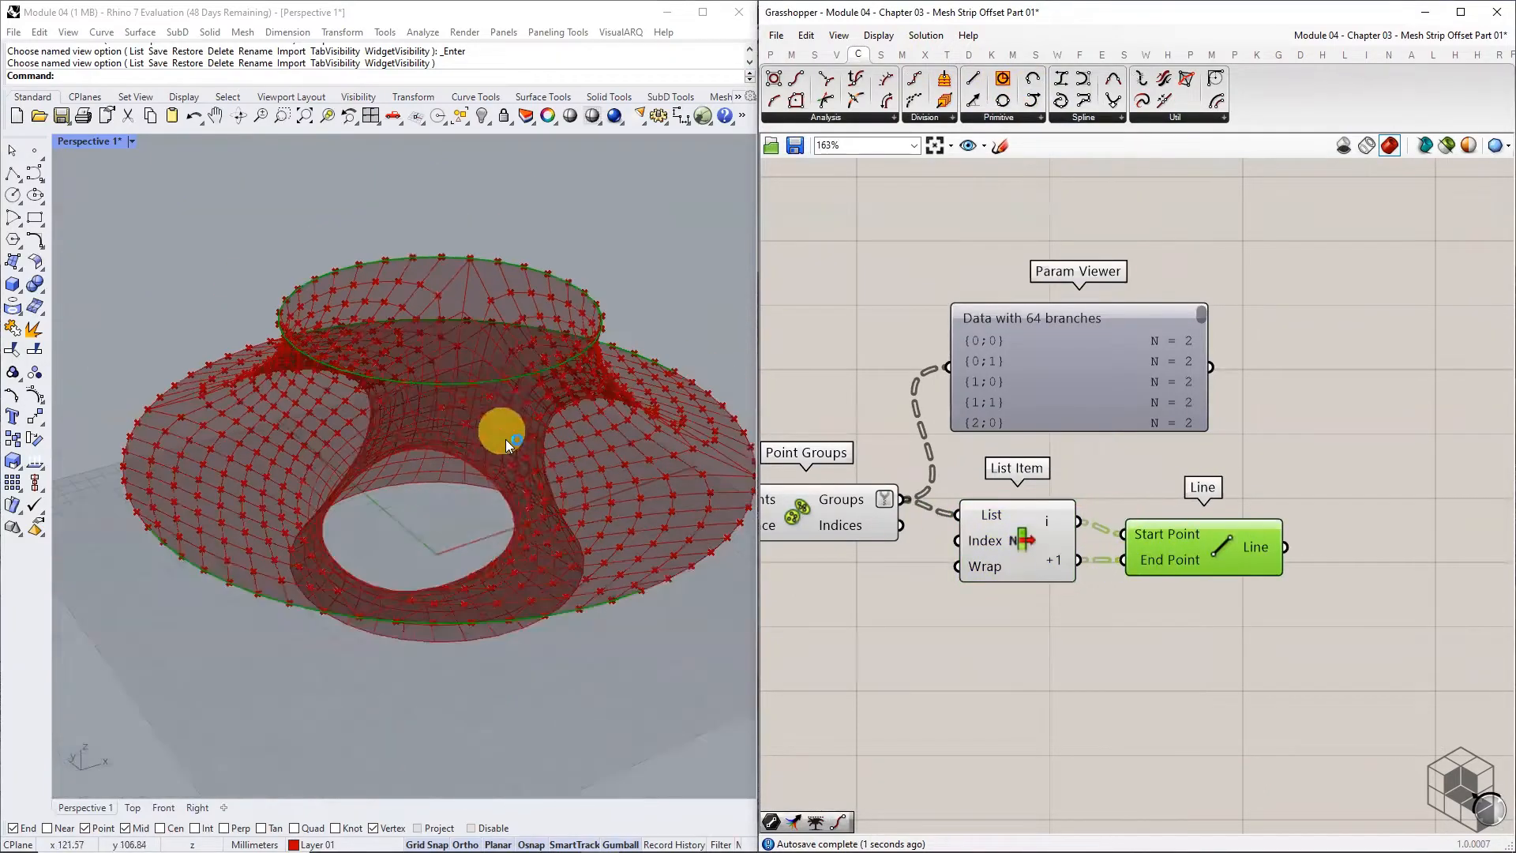
{"action": "right_click_drag", "start_coordinate": [502, 432], "coordinate": [557, 547]}
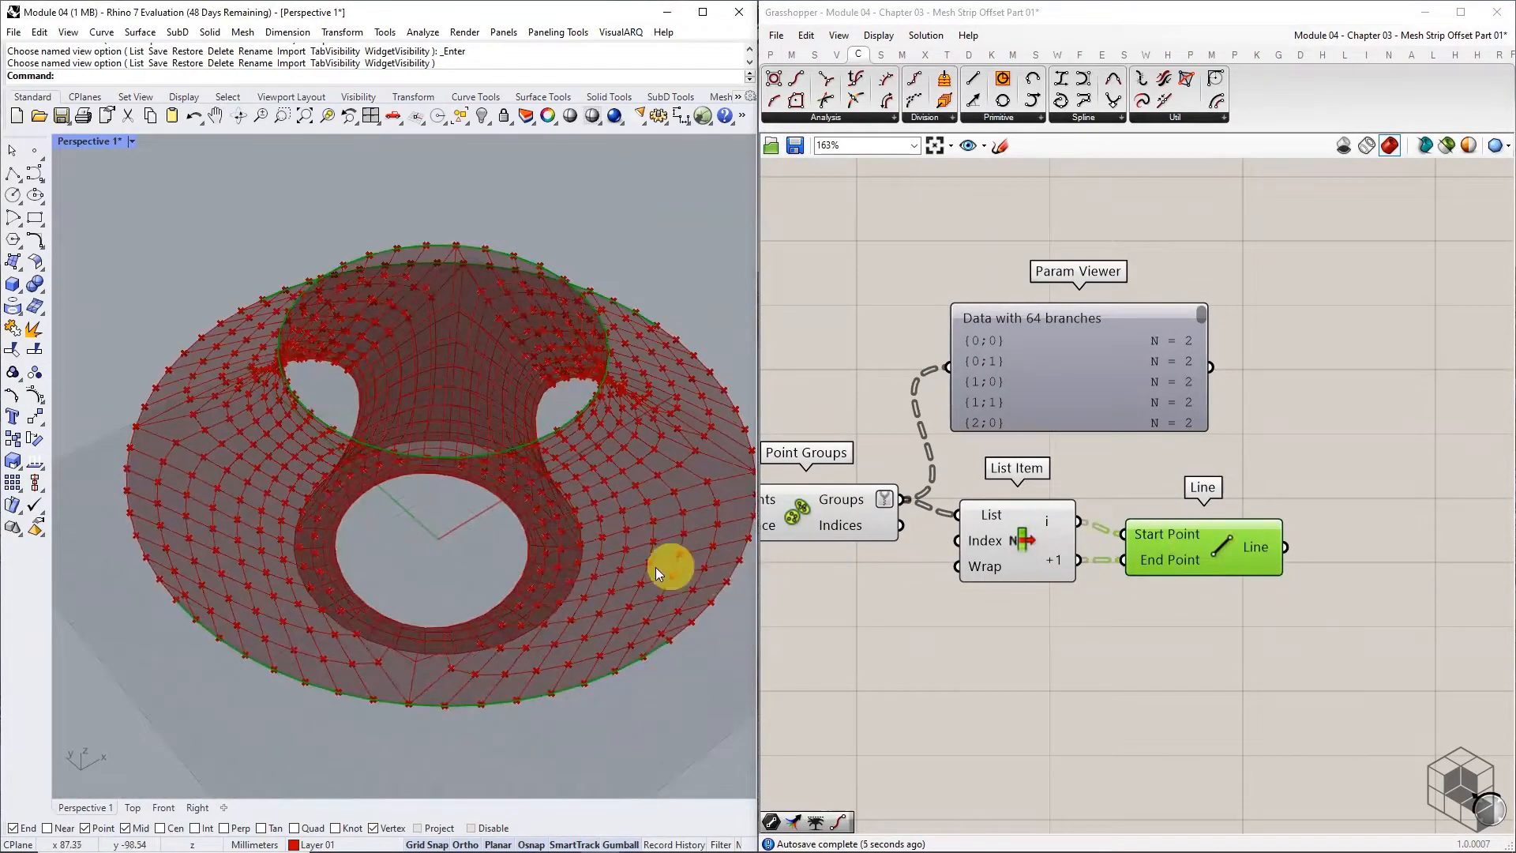
{"action": "mouse_move", "coordinate": [659, 566]}
{"action": "right_mouse_down"}
{"action": "mouse_move", "coordinate": [569, 534]}
{"action": "mouse_move", "coordinate": [528, 558]}
{"action": "mouse_move", "coordinate": [686, 557]}
{"action": "right_mouse_up"}
{"action": "right_click_drag", "start_coordinate": [1174, 567], "coordinate": [1012, 547]}
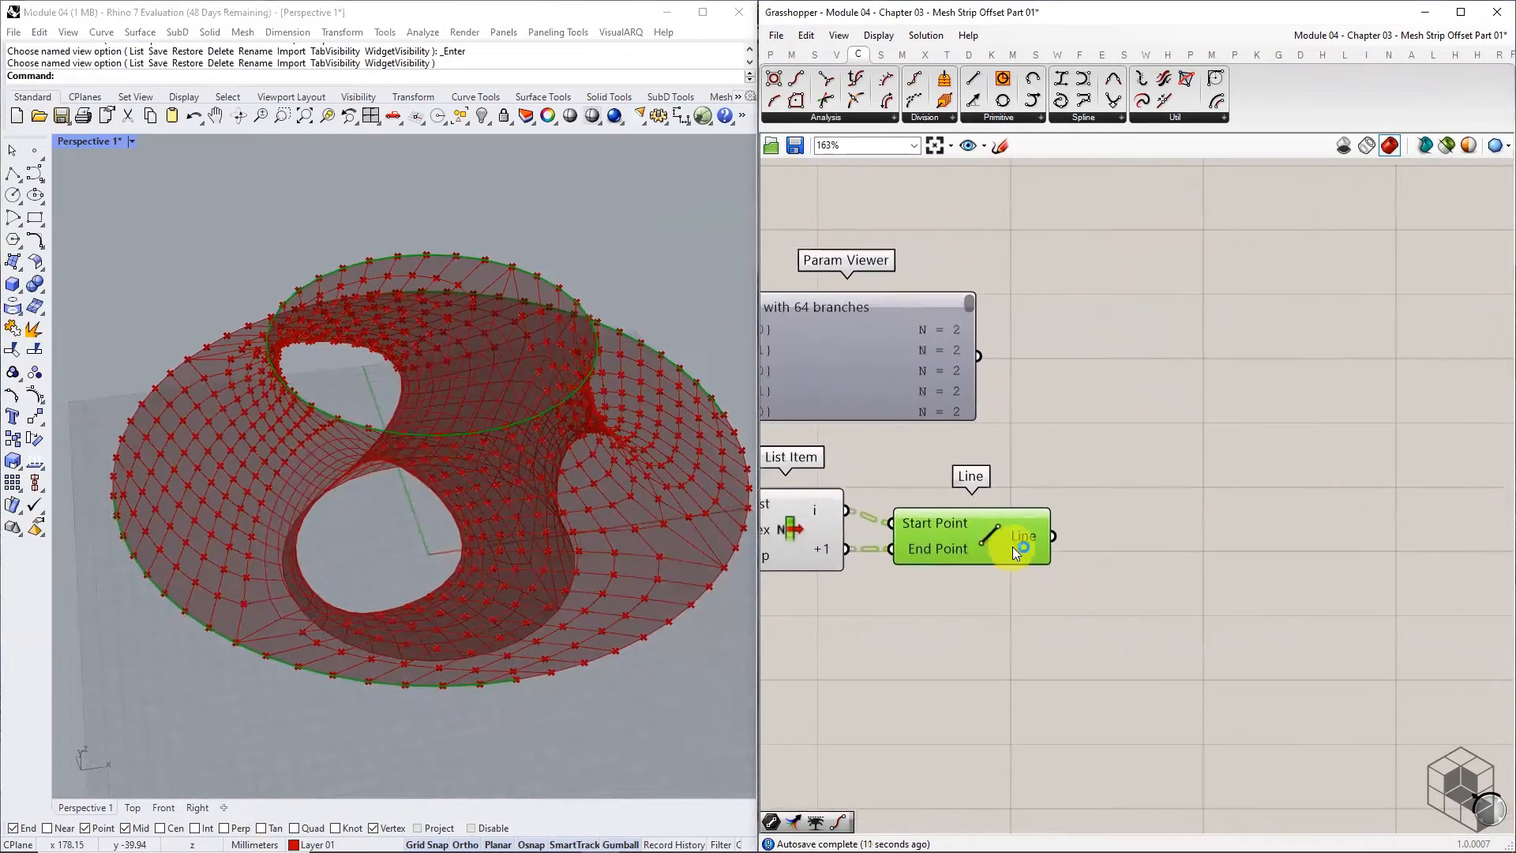
{"action": "mouse_move", "coordinate": [1015, 545]}
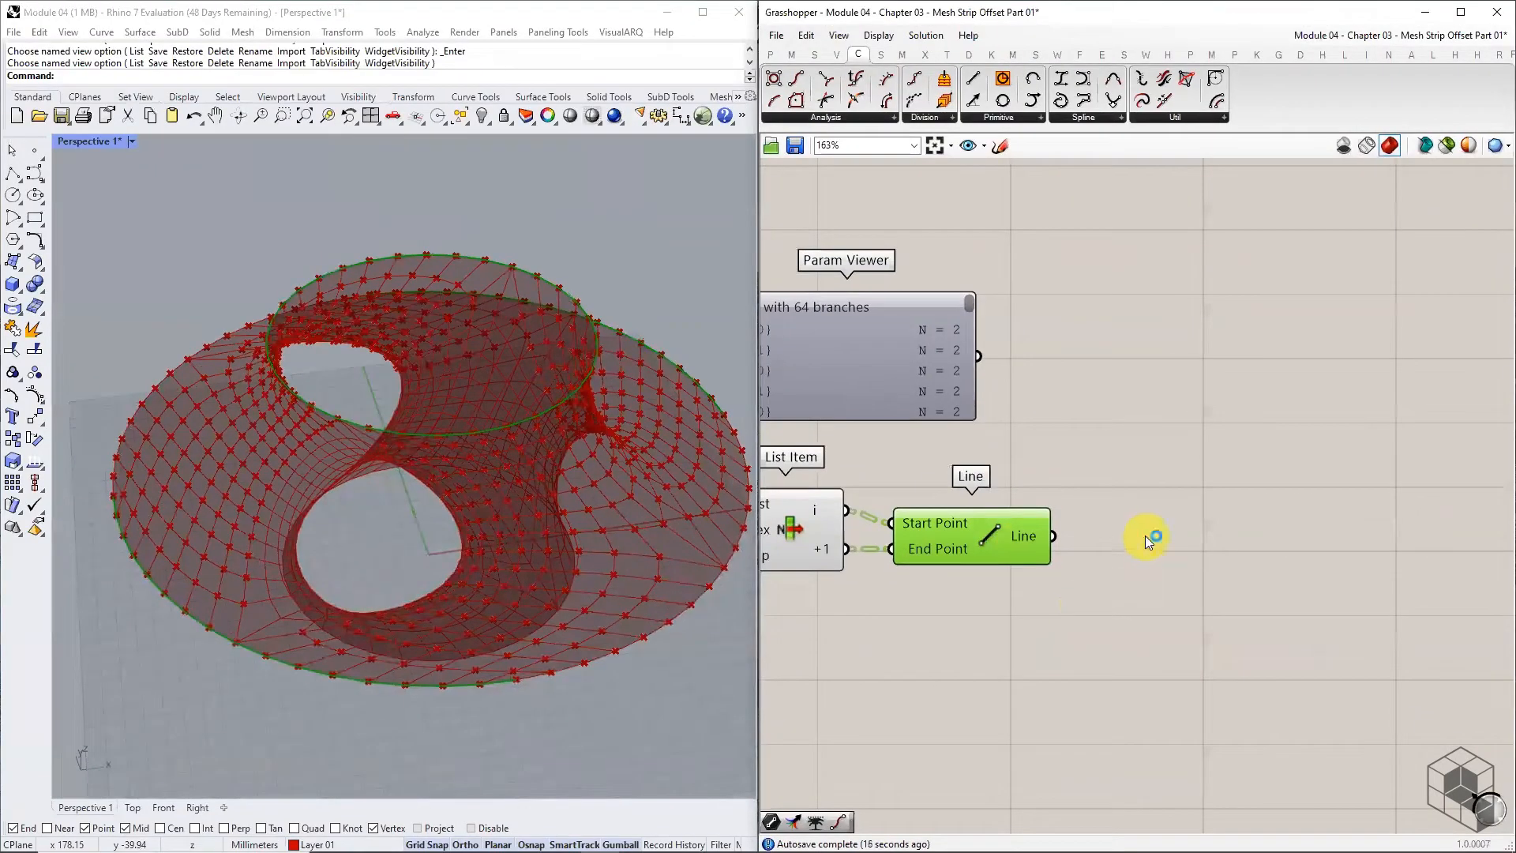
Add a Trim Tree component beyond Line, feed the Line output into its Tree input, and check the trimmed branches.
{"action": "right_click_drag", "start_coordinate": [1207, 430], "coordinate": [970, 400]}
{"action": "left_click", "coordinate": [814, 55]}
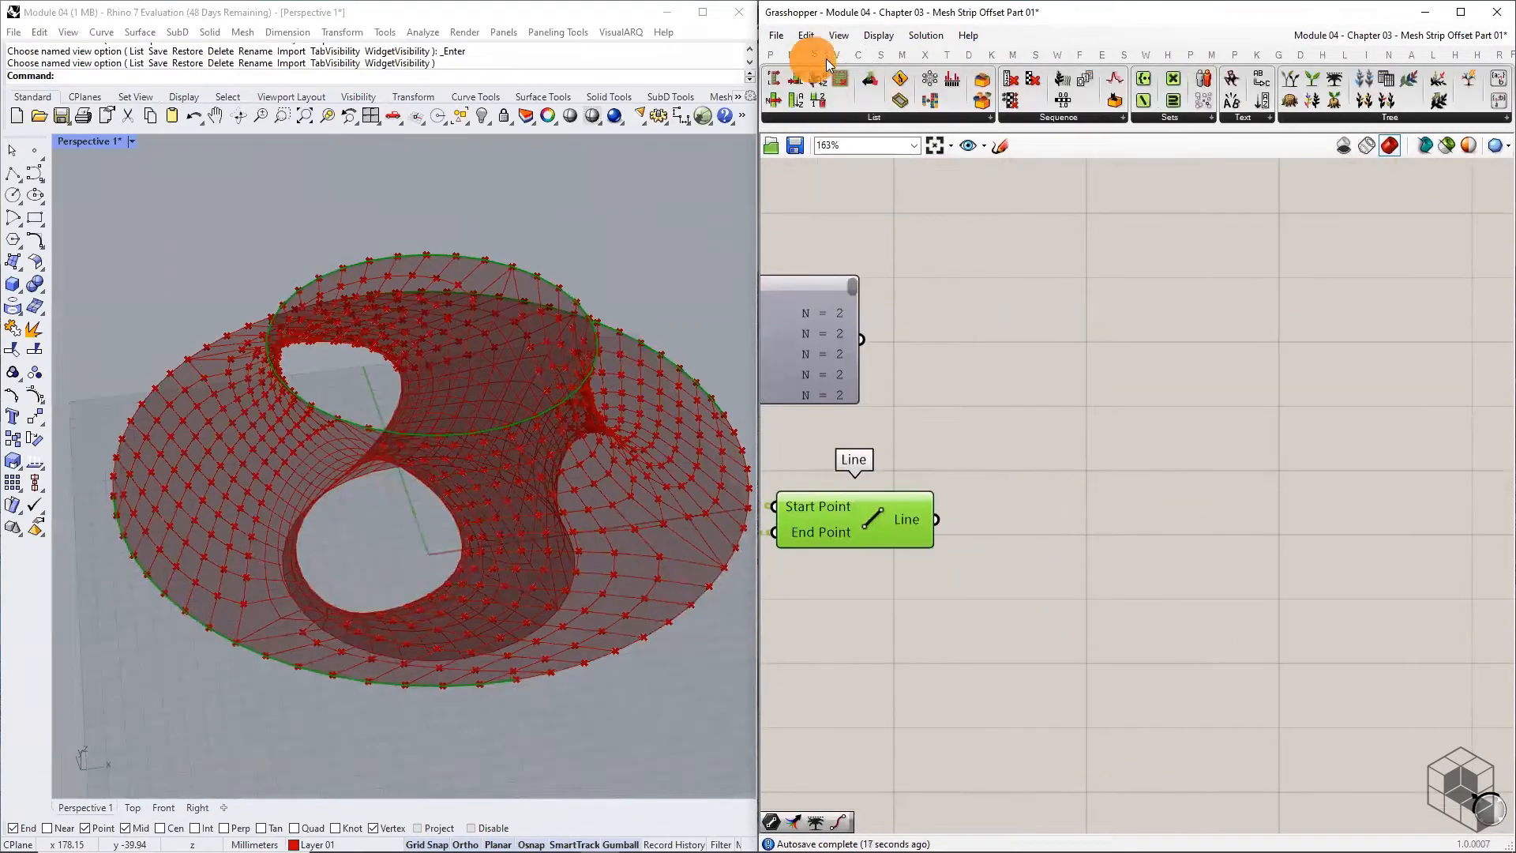
{"action": "left_click", "coordinate": [1358, 115]}
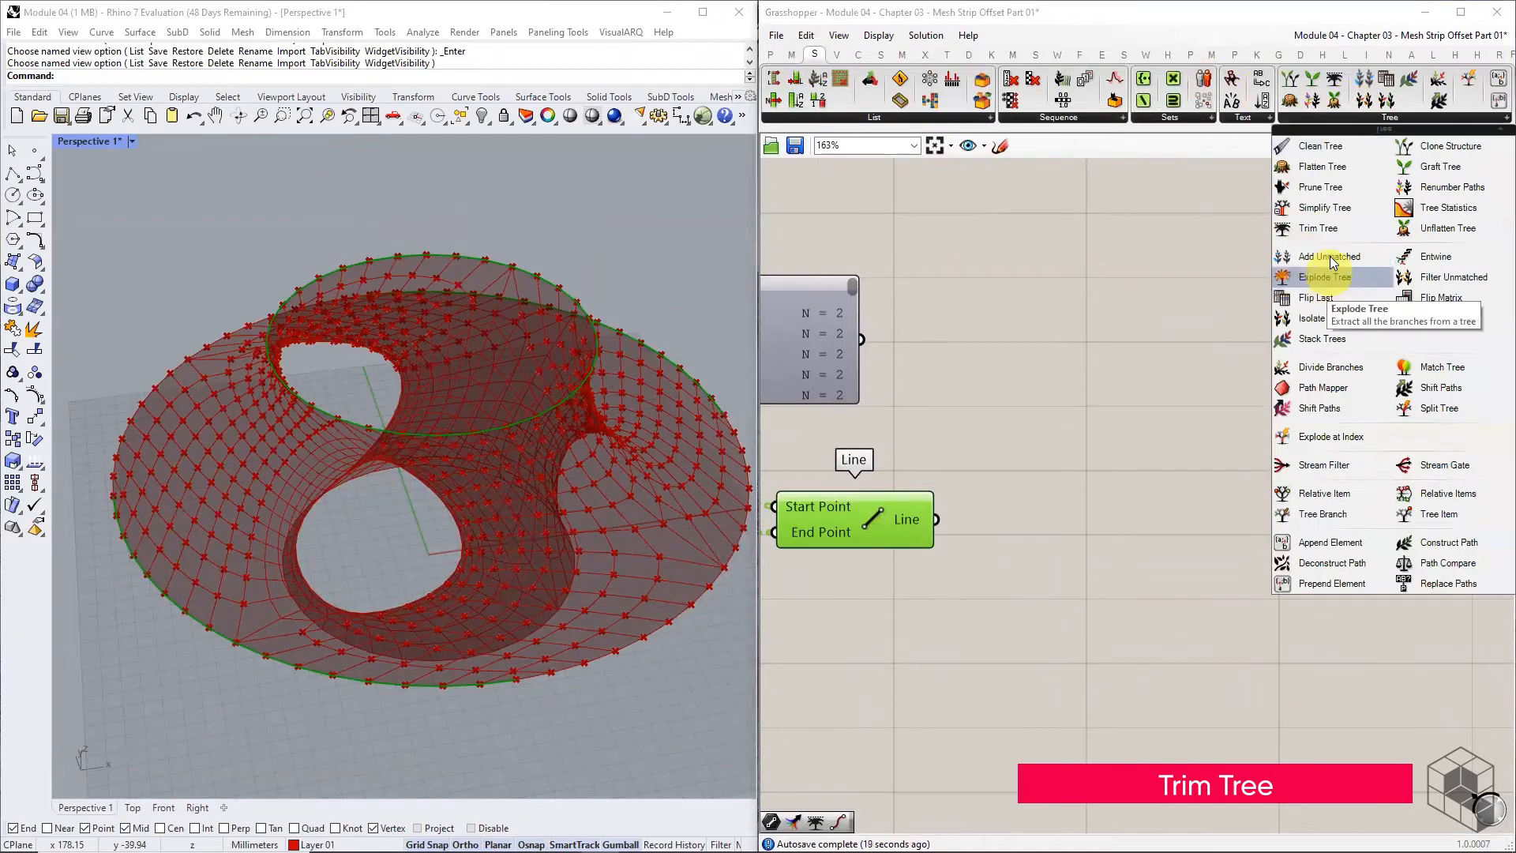
{"action": "left_click", "coordinate": [1327, 232]}
{"action": "left_click", "coordinate": [1045, 518]}
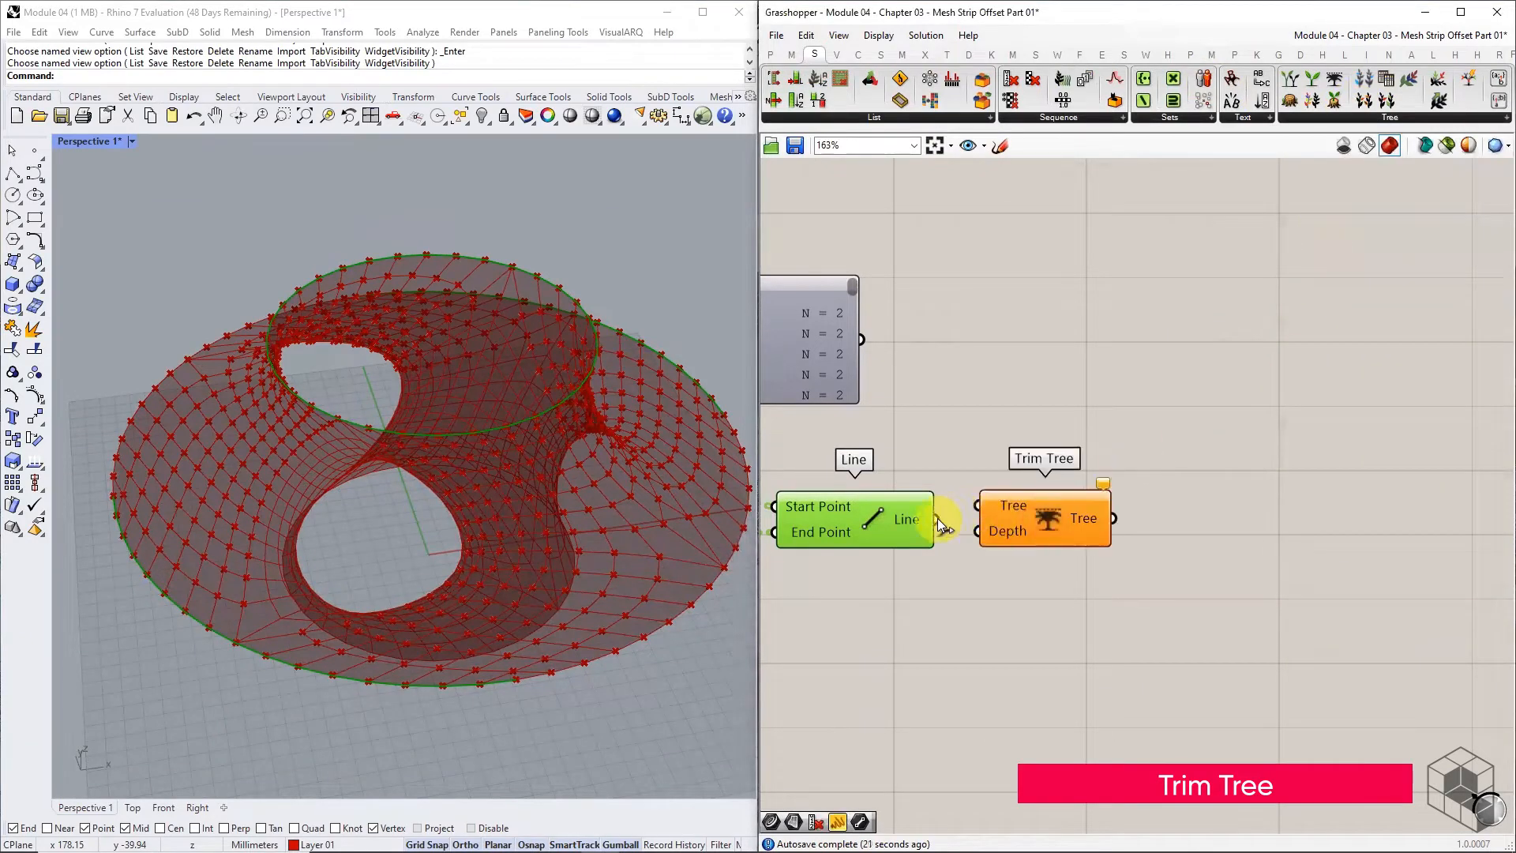
{"action": "left_click_drag", "start_coordinate": [936, 518], "coordinate": [1034, 525]}
{"action": "mouse_move", "coordinate": [1091, 531]}
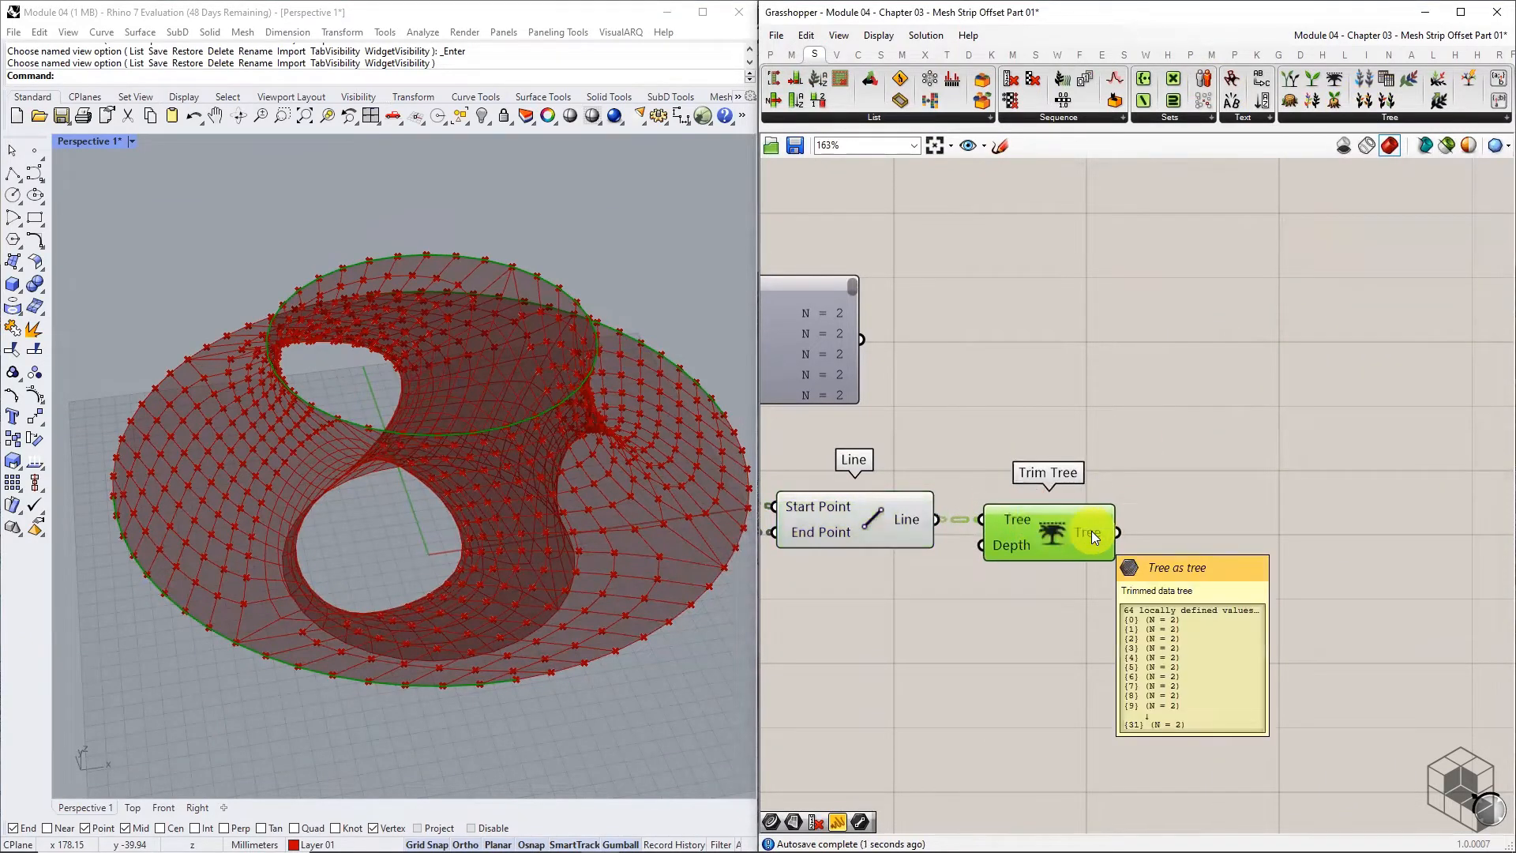
Add a Merge component and feed the Line parameter that follows Mesh Edges into its D2 input.
{"action": "scroll", "coordinate": [1091, 531], "scroll_direction": "down", "scroll_amount": 4}
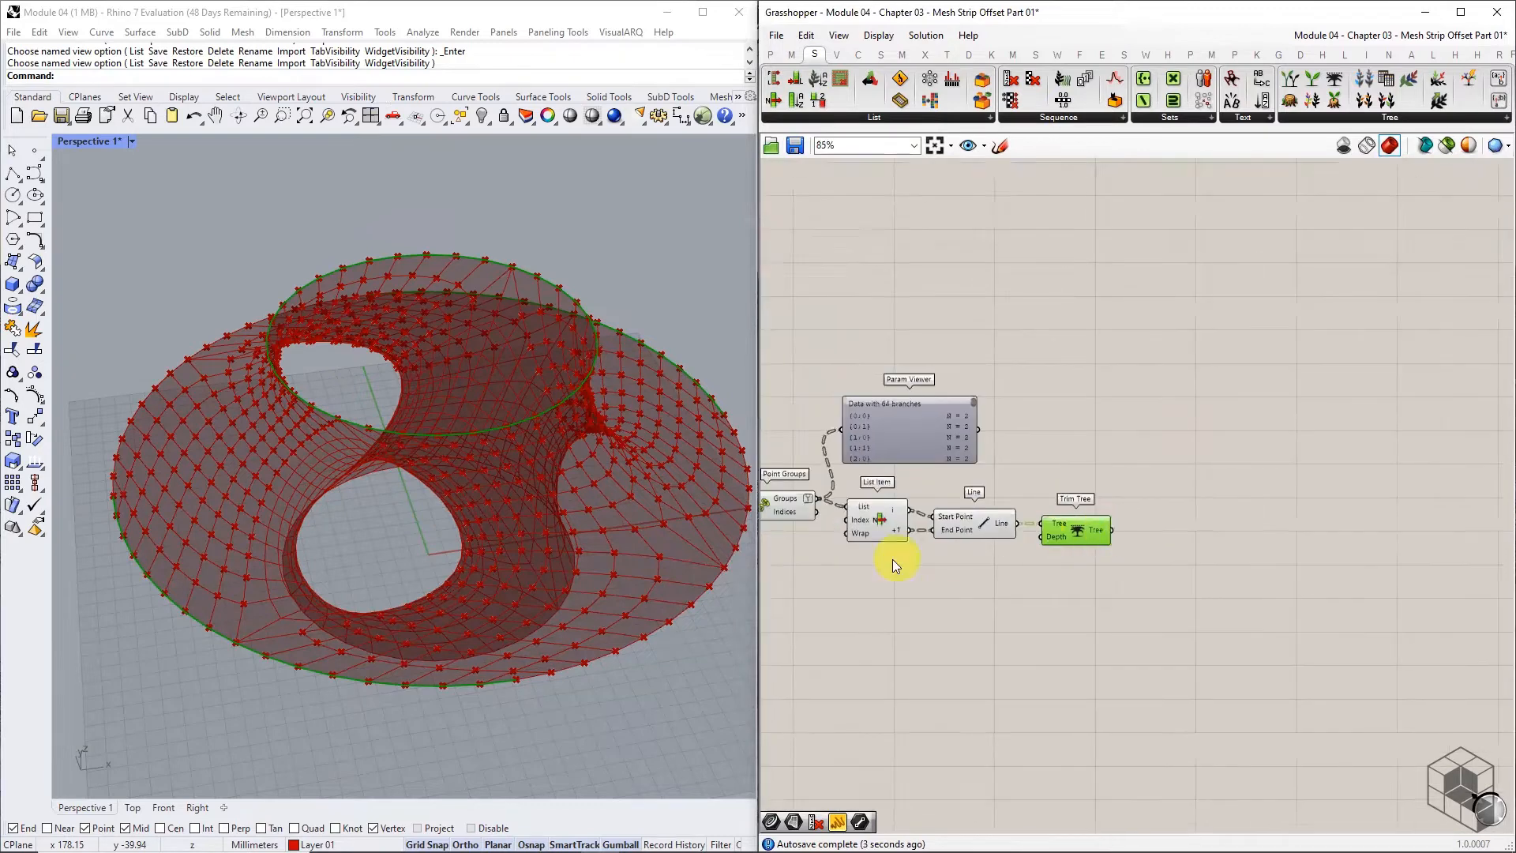
{"action": "right_click_drag", "start_coordinate": [892, 559], "coordinate": [1339, 417]}
{"action": "right_click_drag", "start_coordinate": [939, 429], "coordinate": [1194, 368]}
{"action": "scroll", "coordinate": [1193, 368], "scroll_direction": "down", "scroll_amount": 1}
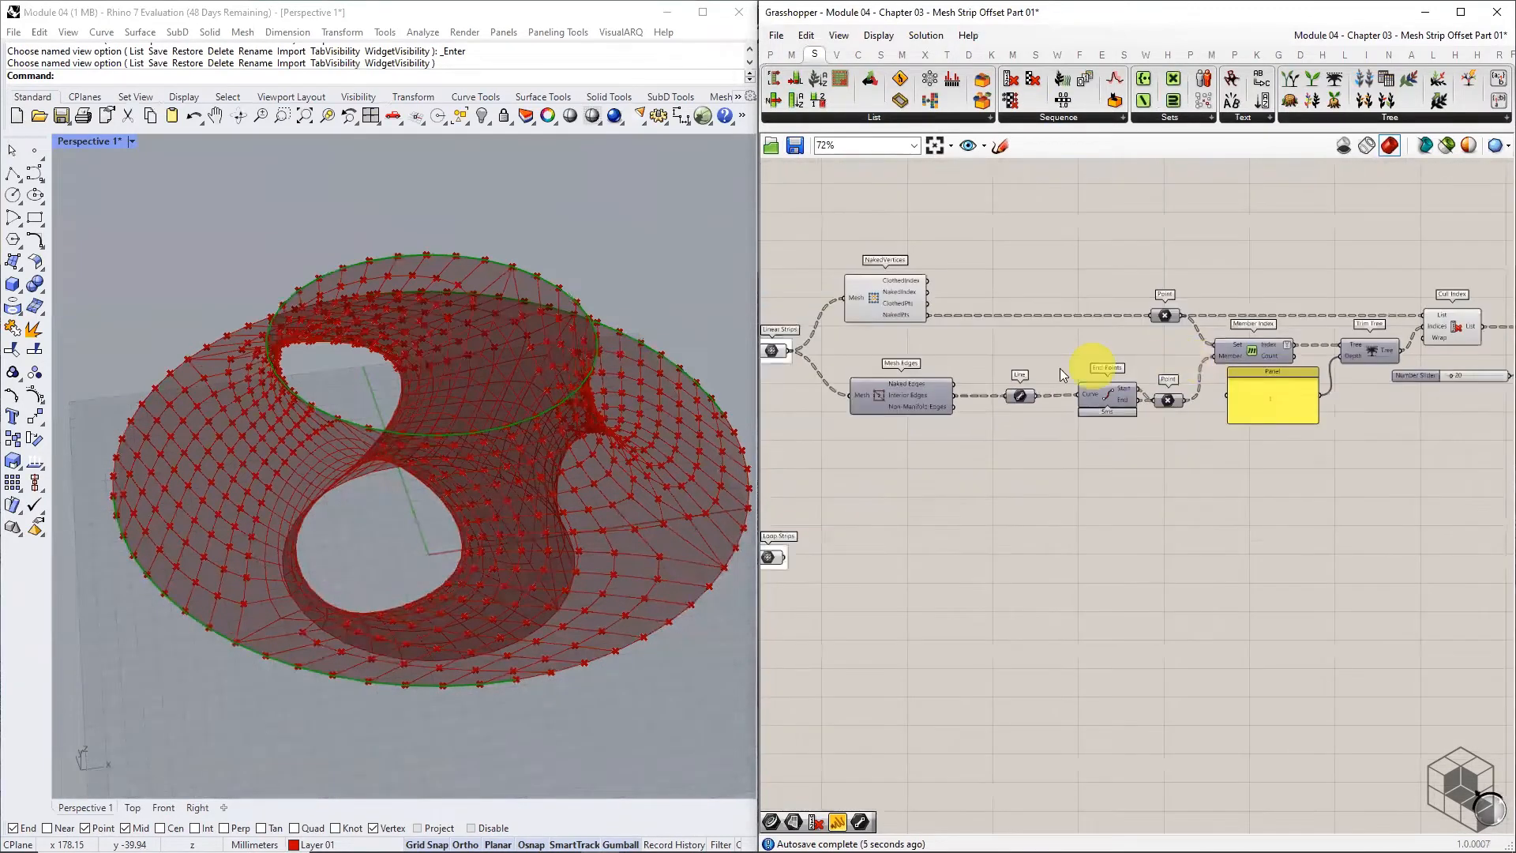
{"action": "left_click", "coordinate": [1018, 396]}
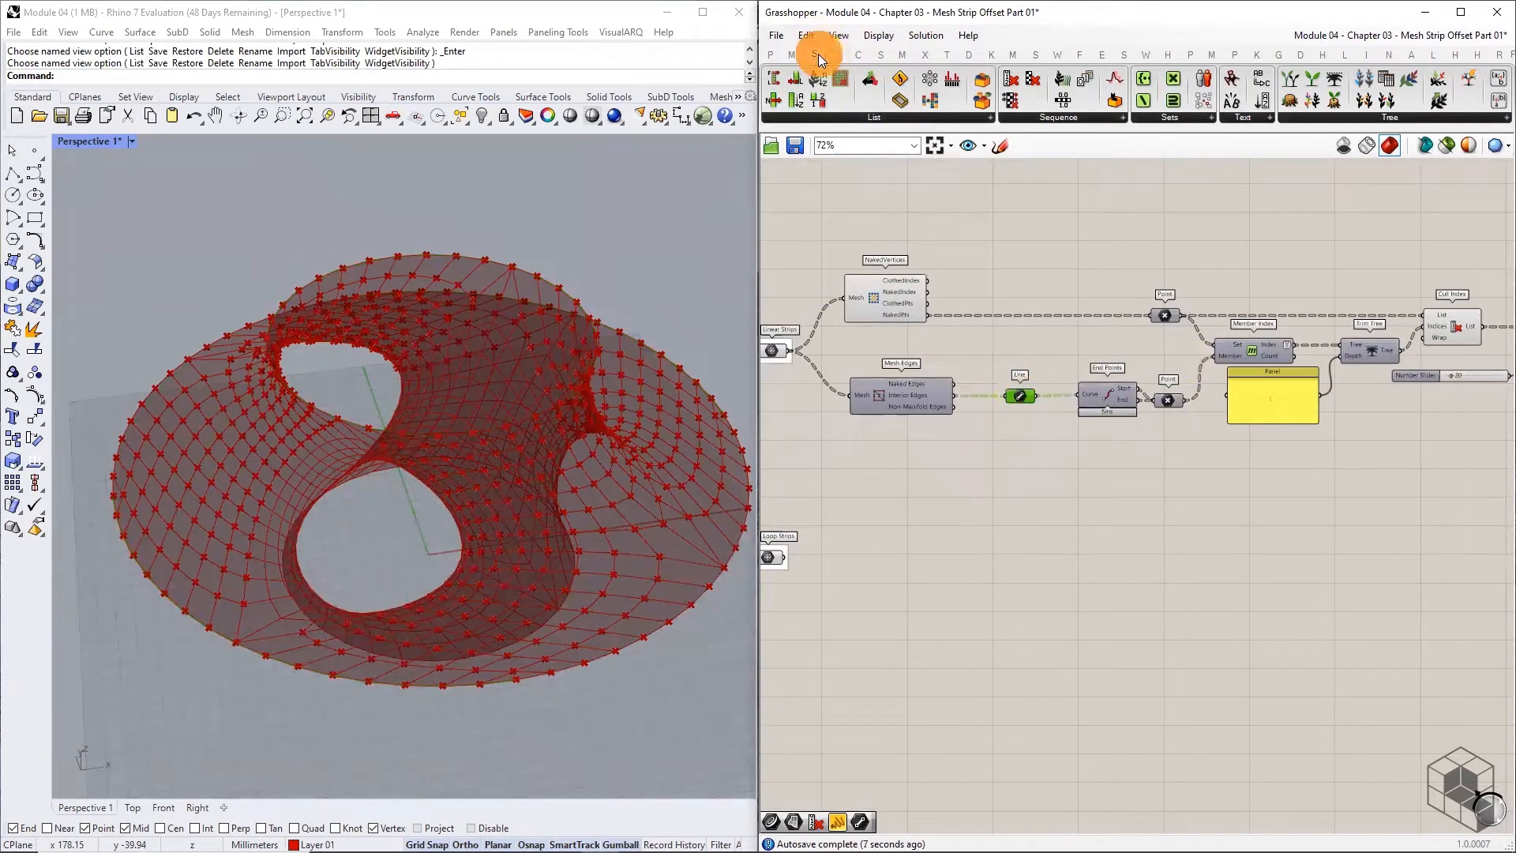
{"action": "left_click", "coordinate": [1356, 115]}
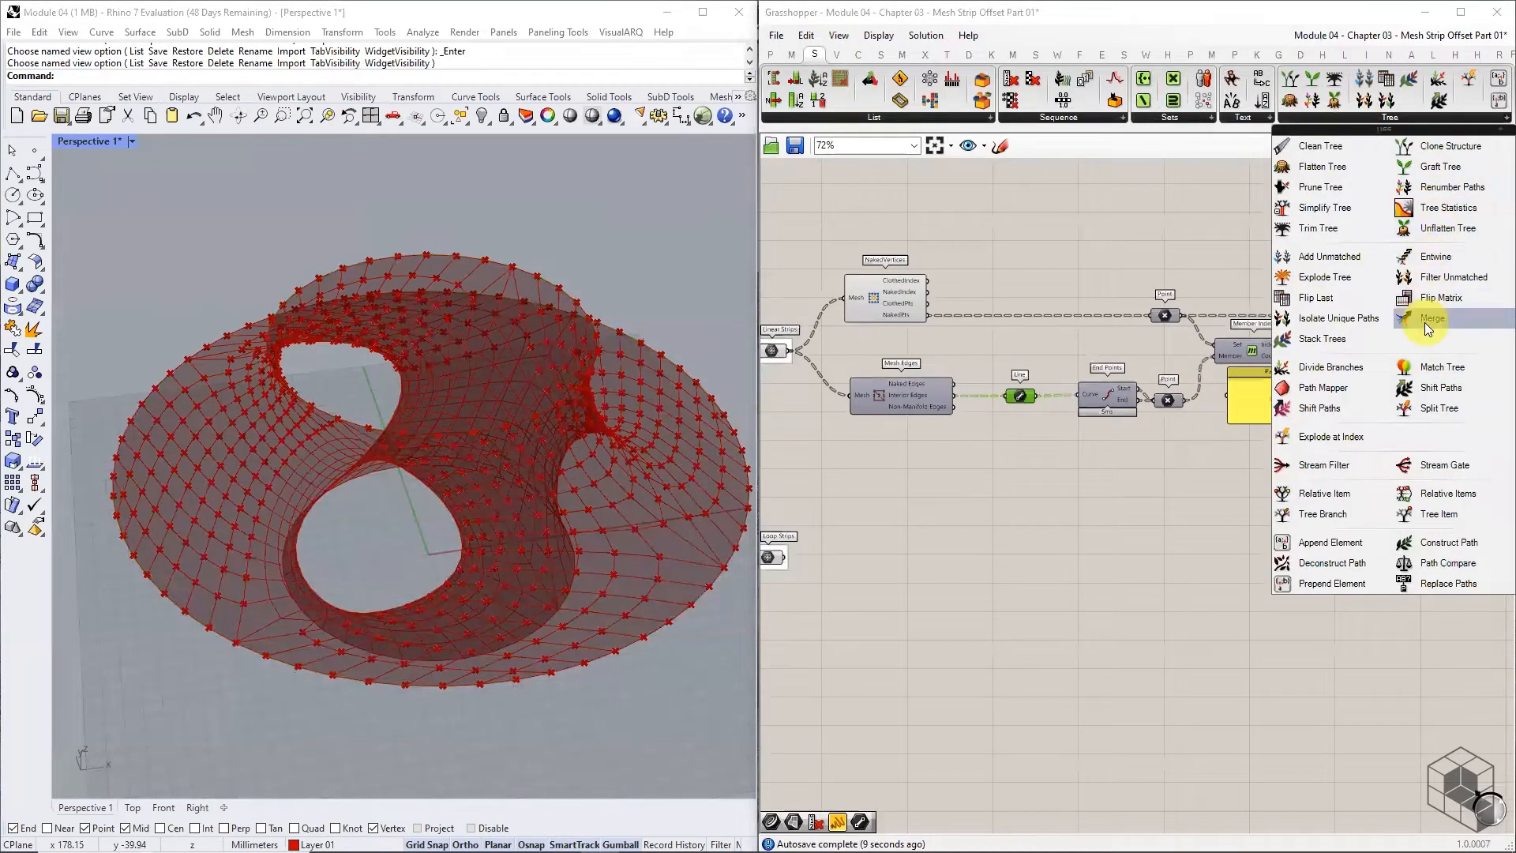
{"action": "left_click_drag", "start_coordinate": [1424, 322], "coordinate": [1353, 457]}
{"action": "left_click_drag", "start_coordinate": [1034, 394], "coordinate": [1323, 464]}
Move the Merge component beyond Trim Tree and feed the trimmed Tree output into its D1 input.
{"action": "right_click_drag", "start_coordinate": [1376, 458], "coordinate": [1078, 450]}
{"action": "left_click_drag", "start_coordinate": [1057, 444], "coordinate": [1457, 378]}
{"action": "right_click_drag", "start_coordinate": [1451, 384], "coordinate": [995, 414]}
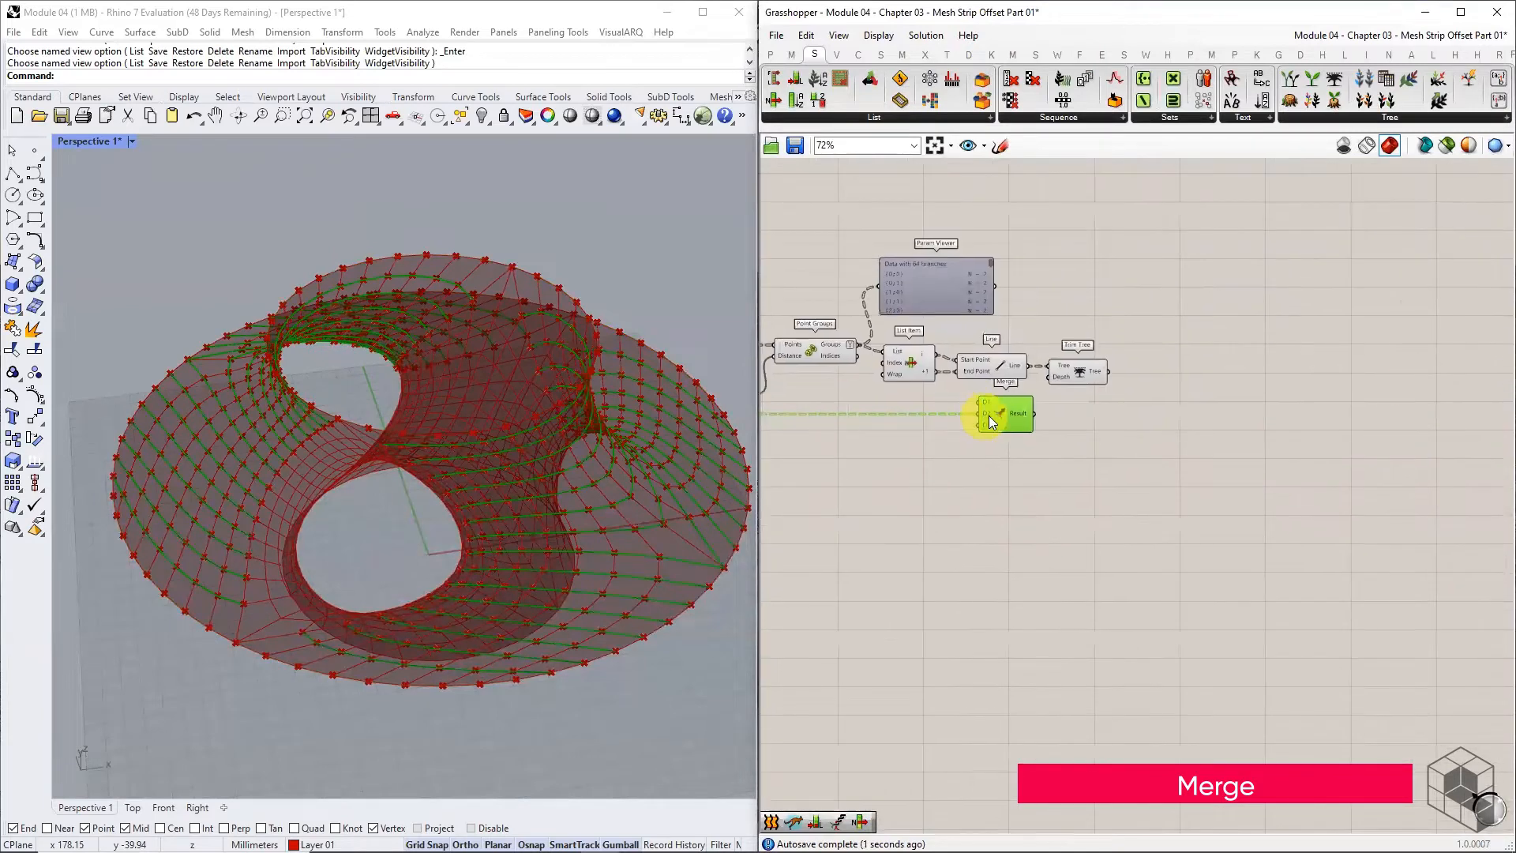
{"action": "left_click_drag", "start_coordinate": [993, 414], "coordinate": [1178, 414]}
{"action": "scroll", "coordinate": [1174, 411], "scroll_direction": "up", "scroll_amount": 4}
{"action": "left_click_drag", "start_coordinate": [1046, 340], "coordinate": [1144, 395]}
Turn off the preview of Point Groups, List Item, Line and Trim Tree, as well as of Cull Index.
{"action": "right_click_drag", "start_coordinate": [1018, 409], "coordinate": [1274, 417]}
{"action": "scroll", "coordinate": [1273, 417], "scroll_direction": "down", "scroll_amount": 2}
{"action": "left_click_drag", "start_coordinate": [1290, 325], "coordinate": [938, 378]}
{"action": "middle_click", "coordinate": [1025, 364]}
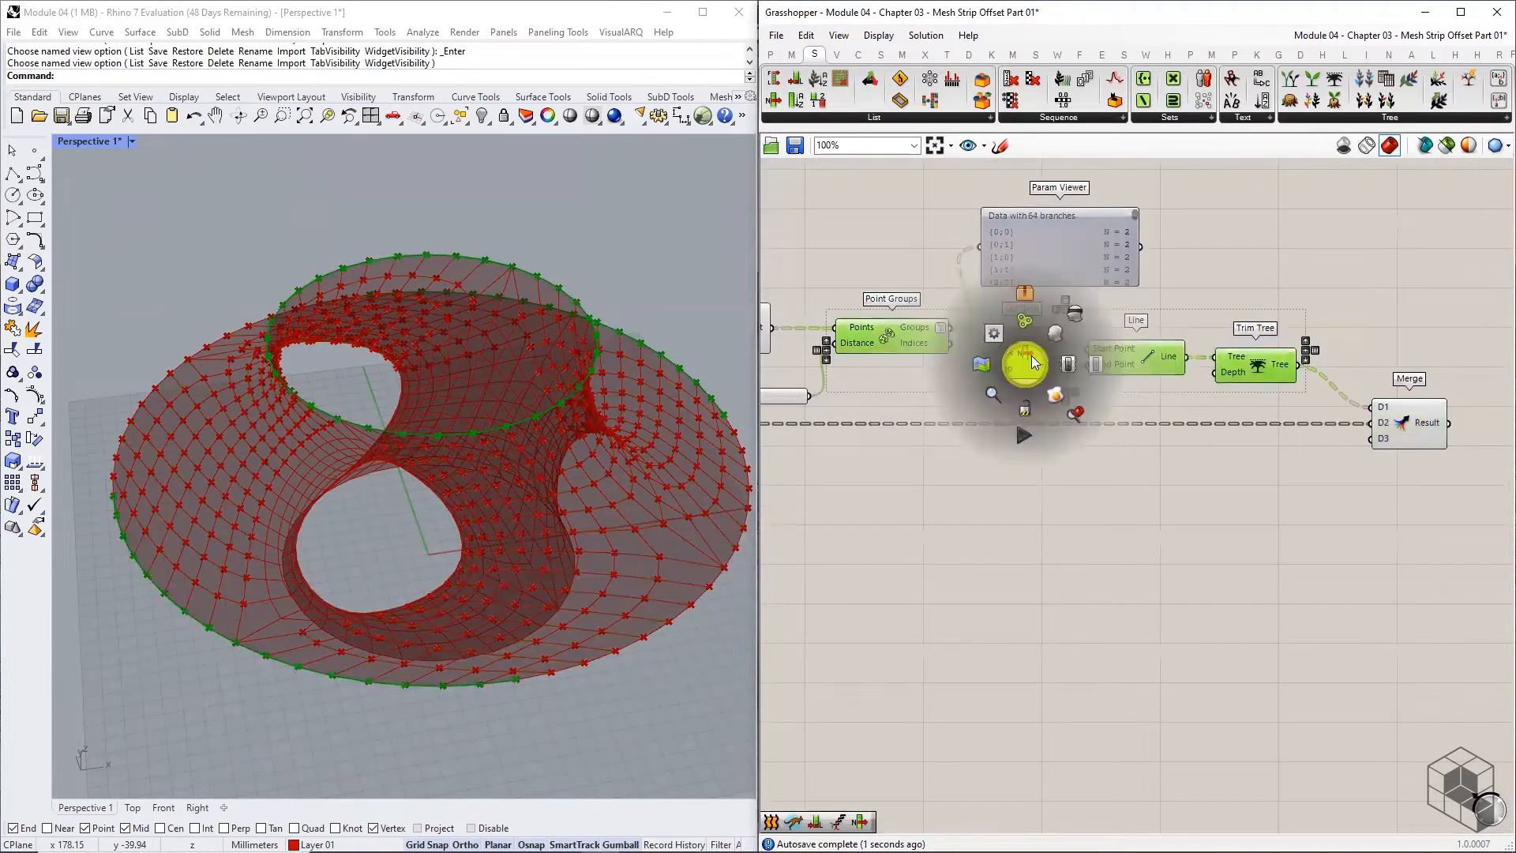
{"action": "left_click", "coordinate": [1073, 317]}
{"action": "scroll", "coordinate": [1075, 319], "scroll_direction": "down", "scroll_amount": 3}
{"action": "left_click_drag", "start_coordinate": [978, 297], "coordinate": [877, 349]}
{"action": "middle_click", "coordinate": [908, 333]}
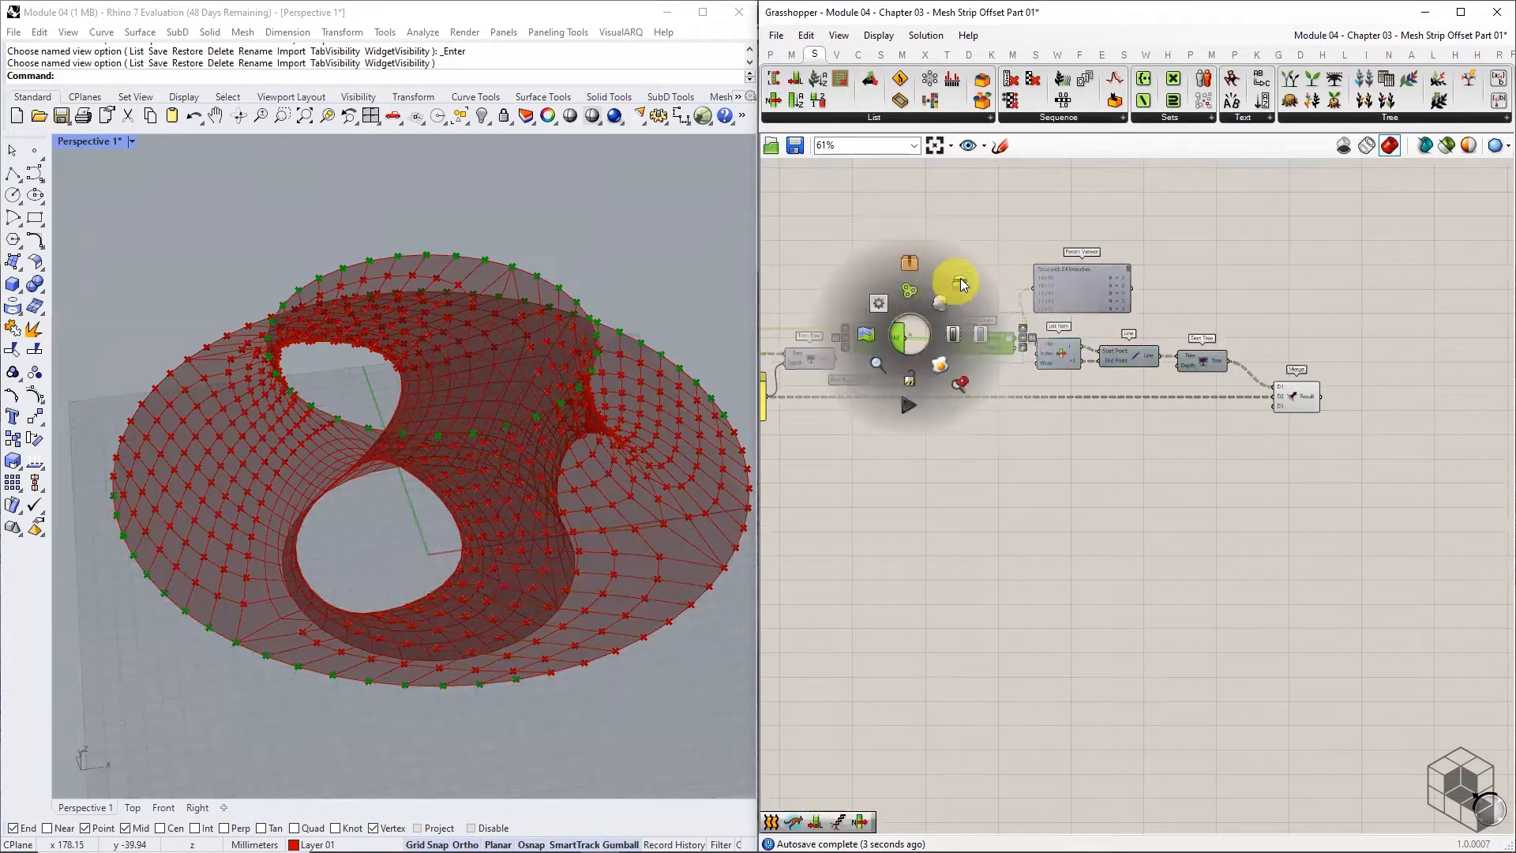
{"action": "left_click", "coordinate": [959, 285]}
Simplify the data on the D1 input of the Merge component.
{"action": "right_click_drag", "start_coordinate": [958, 297], "coordinate": [1075, 267]}
{"action": "scroll", "coordinate": [1075, 268], "scroll_direction": "down", "scroll_amount": 2}
{"action": "right_click_drag", "start_coordinate": [1349, 319], "coordinate": [1210, 328]}
{"action": "scroll", "coordinate": [1209, 328], "scroll_direction": "up", "scroll_amount": 5}
{"action": "scroll", "coordinate": [1210, 329], "scroll_direction": "up", "scroll_amount": 3}
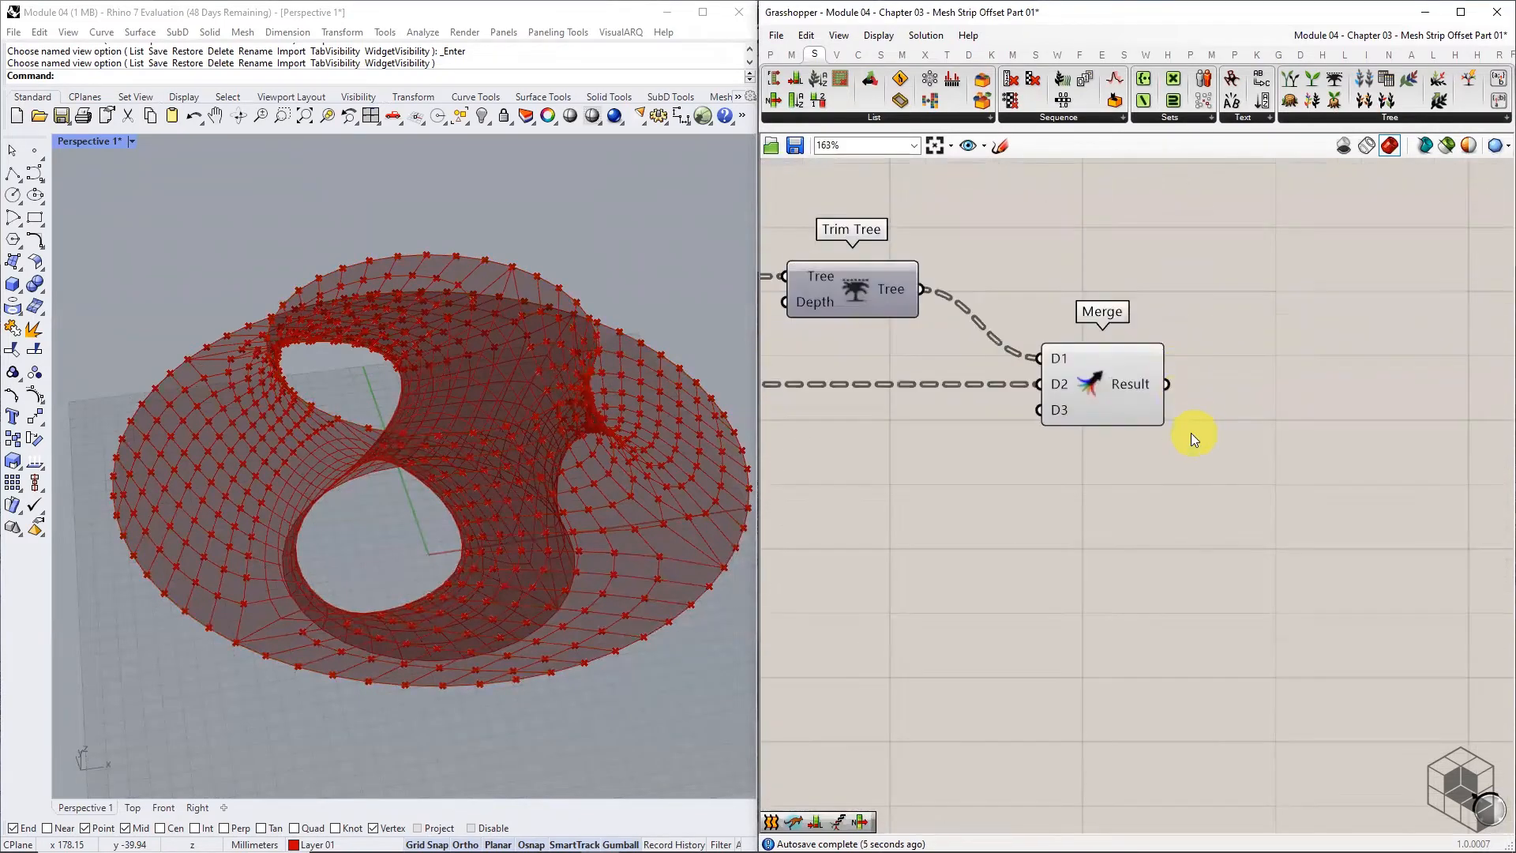
{"action": "mouse_move", "coordinate": [1057, 388]}
{"action": "right_click", "coordinate": [1055, 360]}
{"action": "left_click", "coordinate": [1102, 515]}
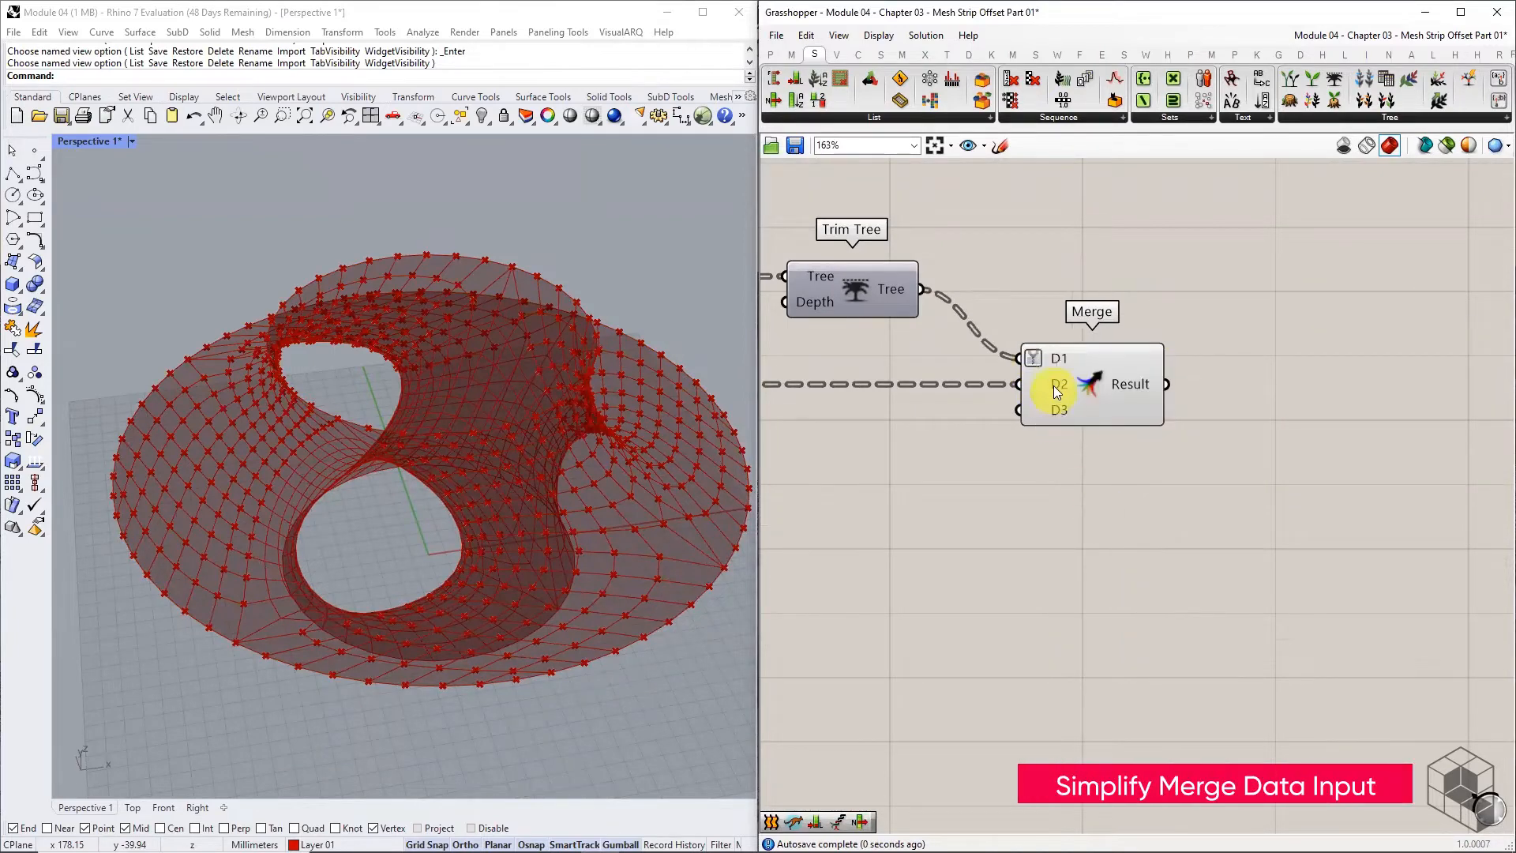
Simplify the data on the D2 input of the Merge component.
{"action": "mouse_move", "coordinate": [1054, 384]}
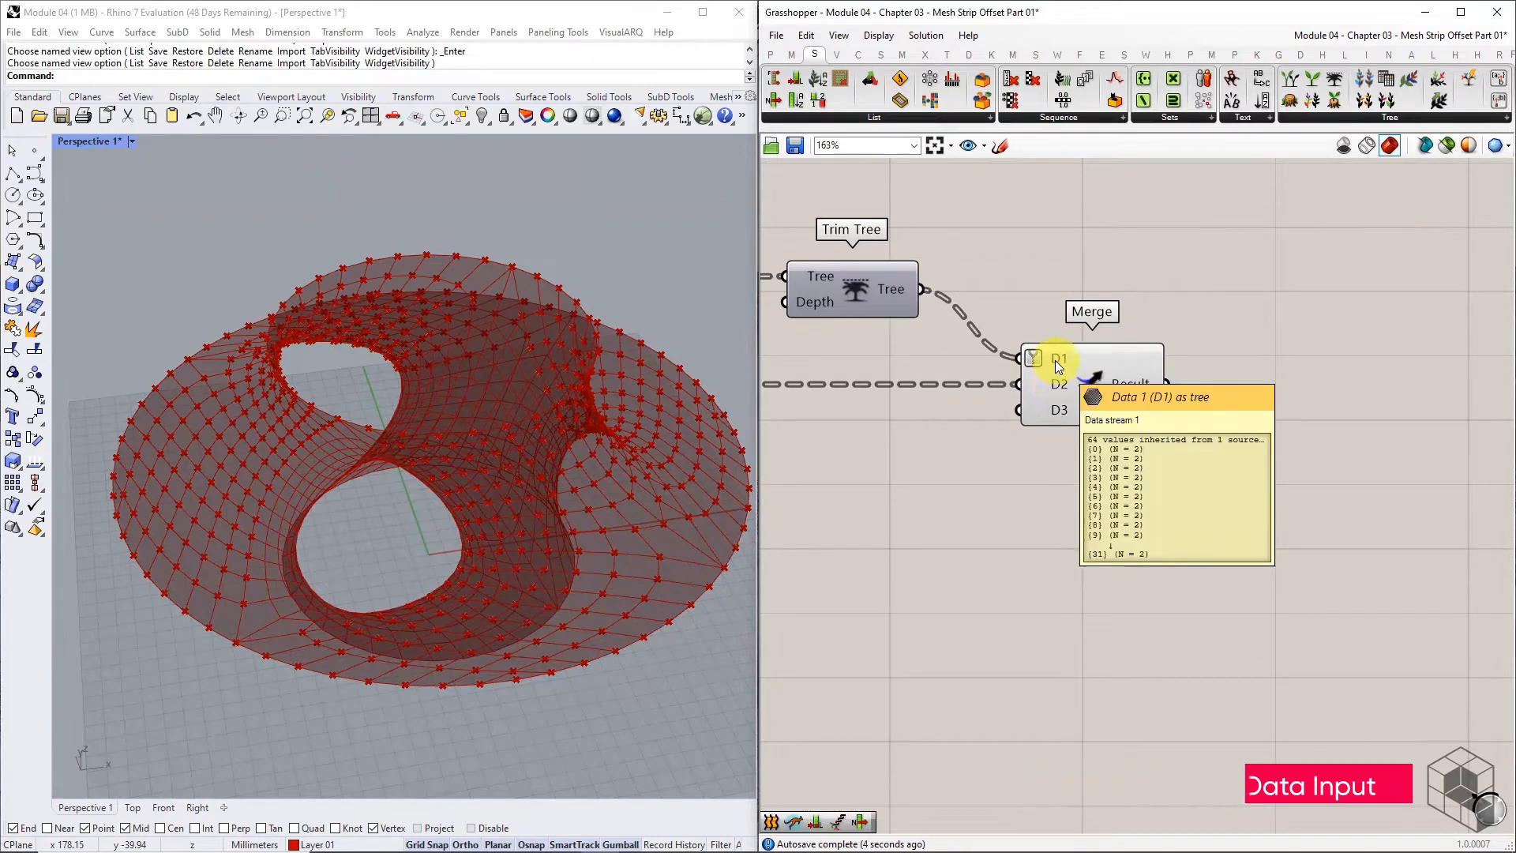
{"action": "mouse_move", "coordinate": [1127, 384]}
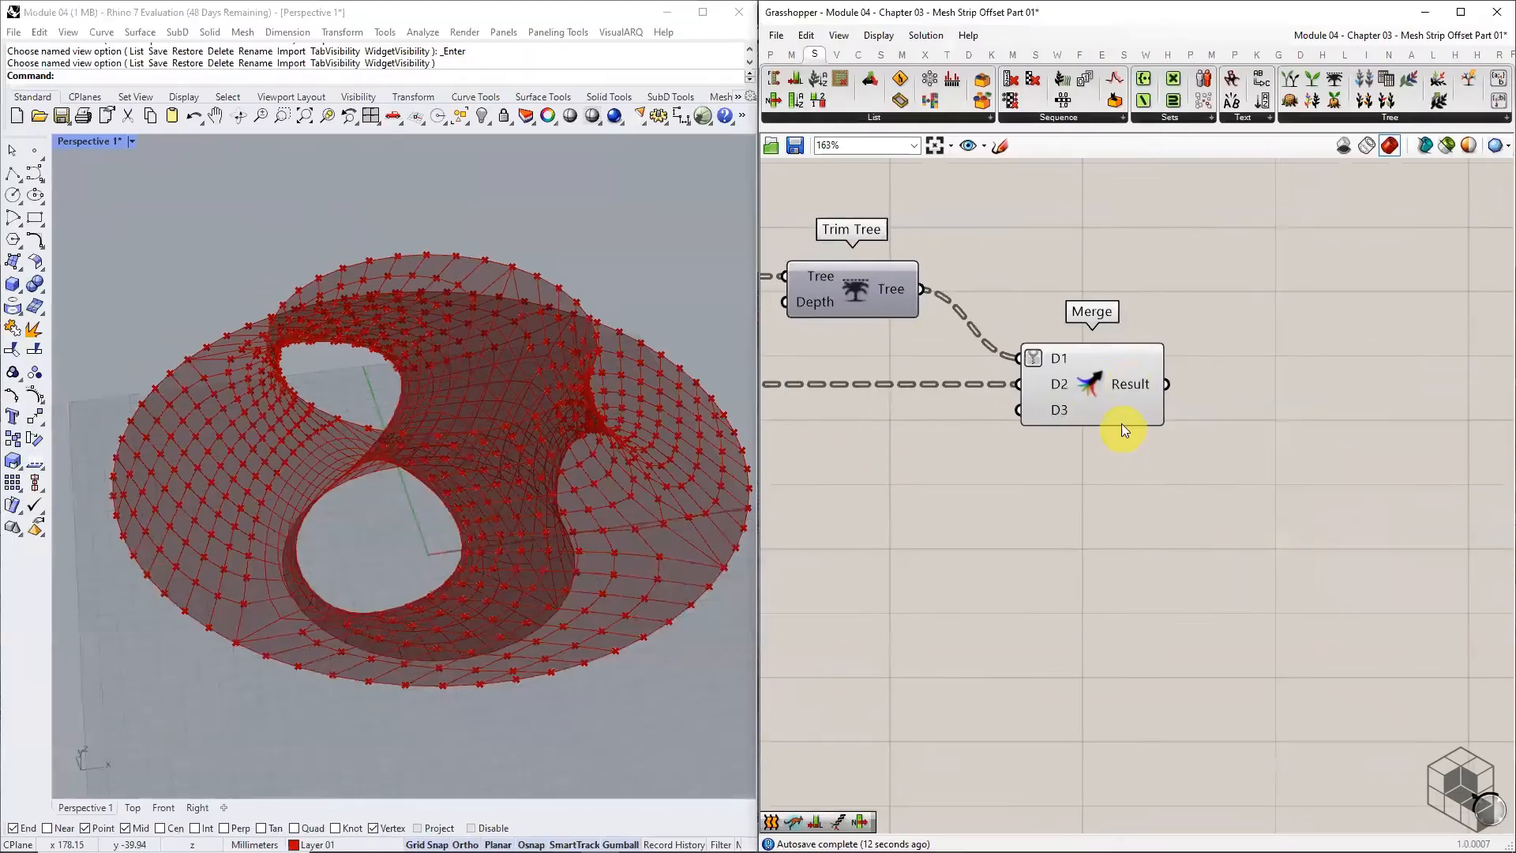
{"action": "right_click", "coordinate": [1057, 384]}
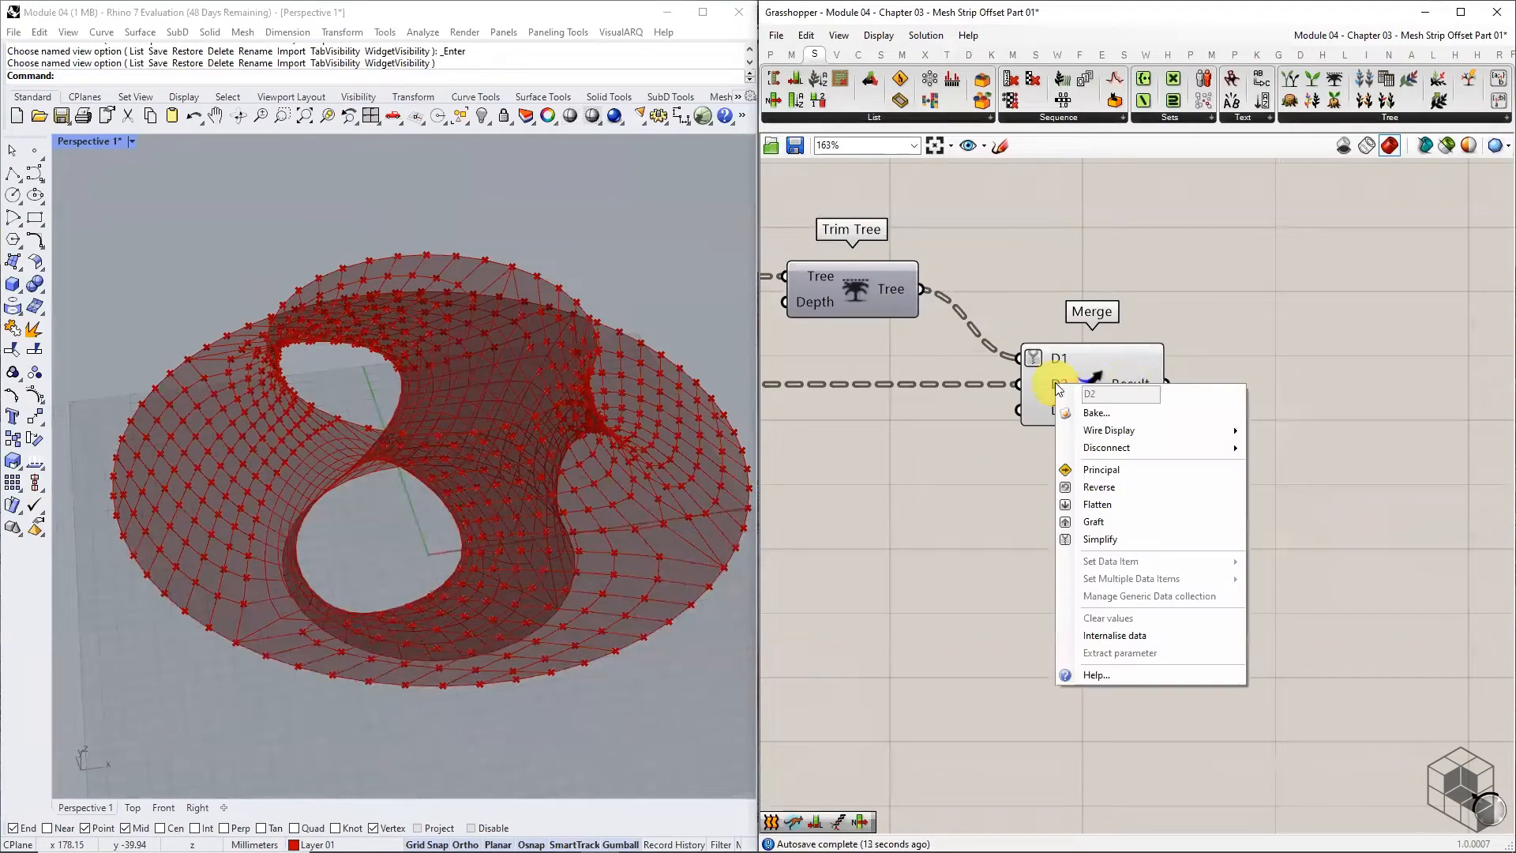
{"action": "left_click", "coordinate": [1107, 535]}
{"action": "mouse_move", "coordinate": [1134, 385]}
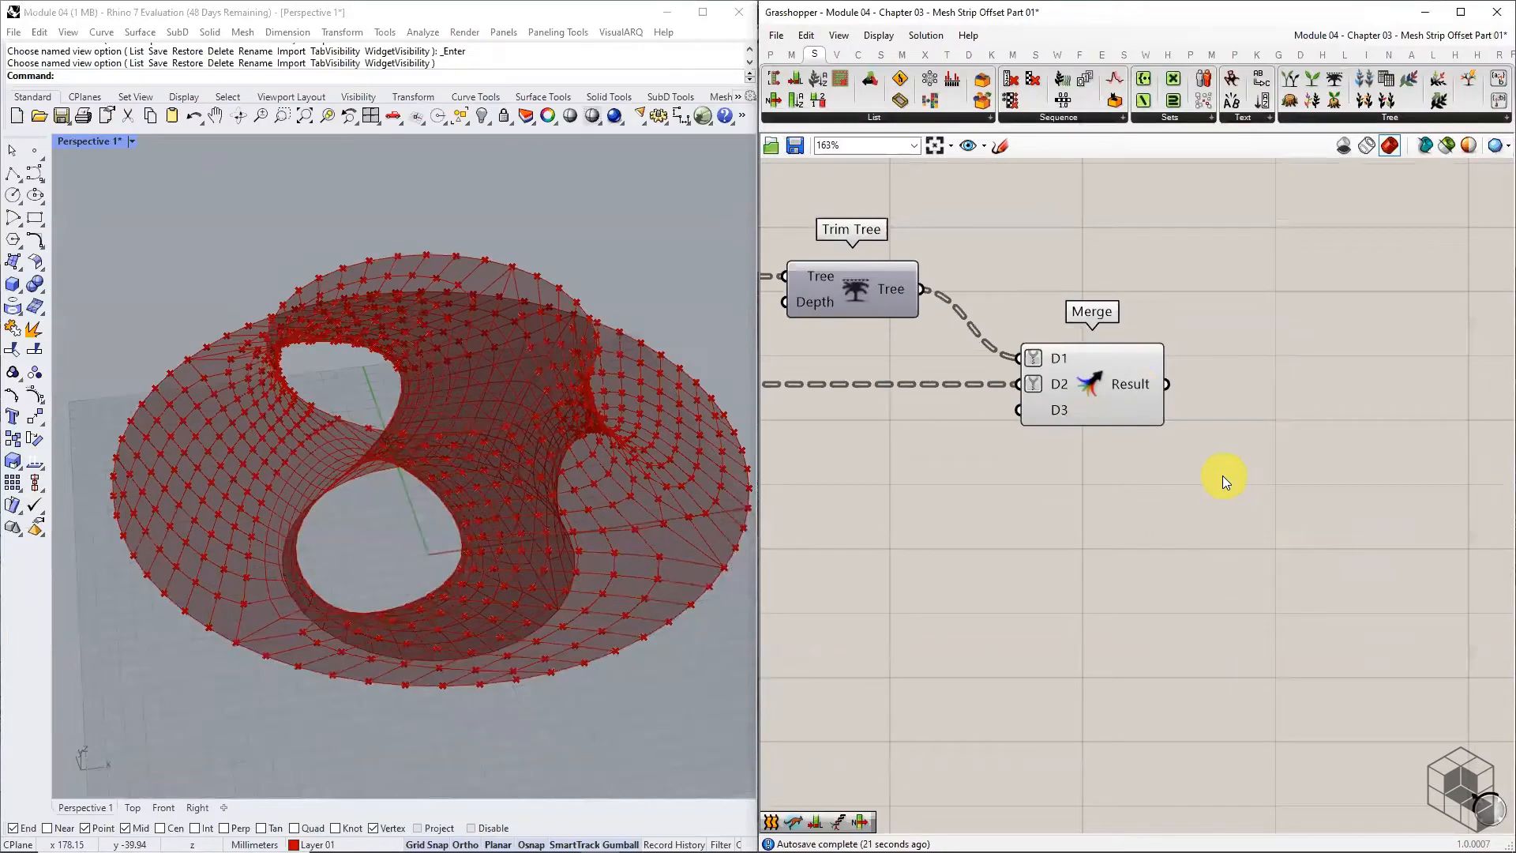
Add a Line parameter after Merge, feed the merged Result into it, and put it in a group named Loft Curves.
{"action": "right_click_drag", "start_coordinate": [1222, 475], "coordinate": [1120, 485]}
{"action": "left_click", "coordinate": [771, 55]}
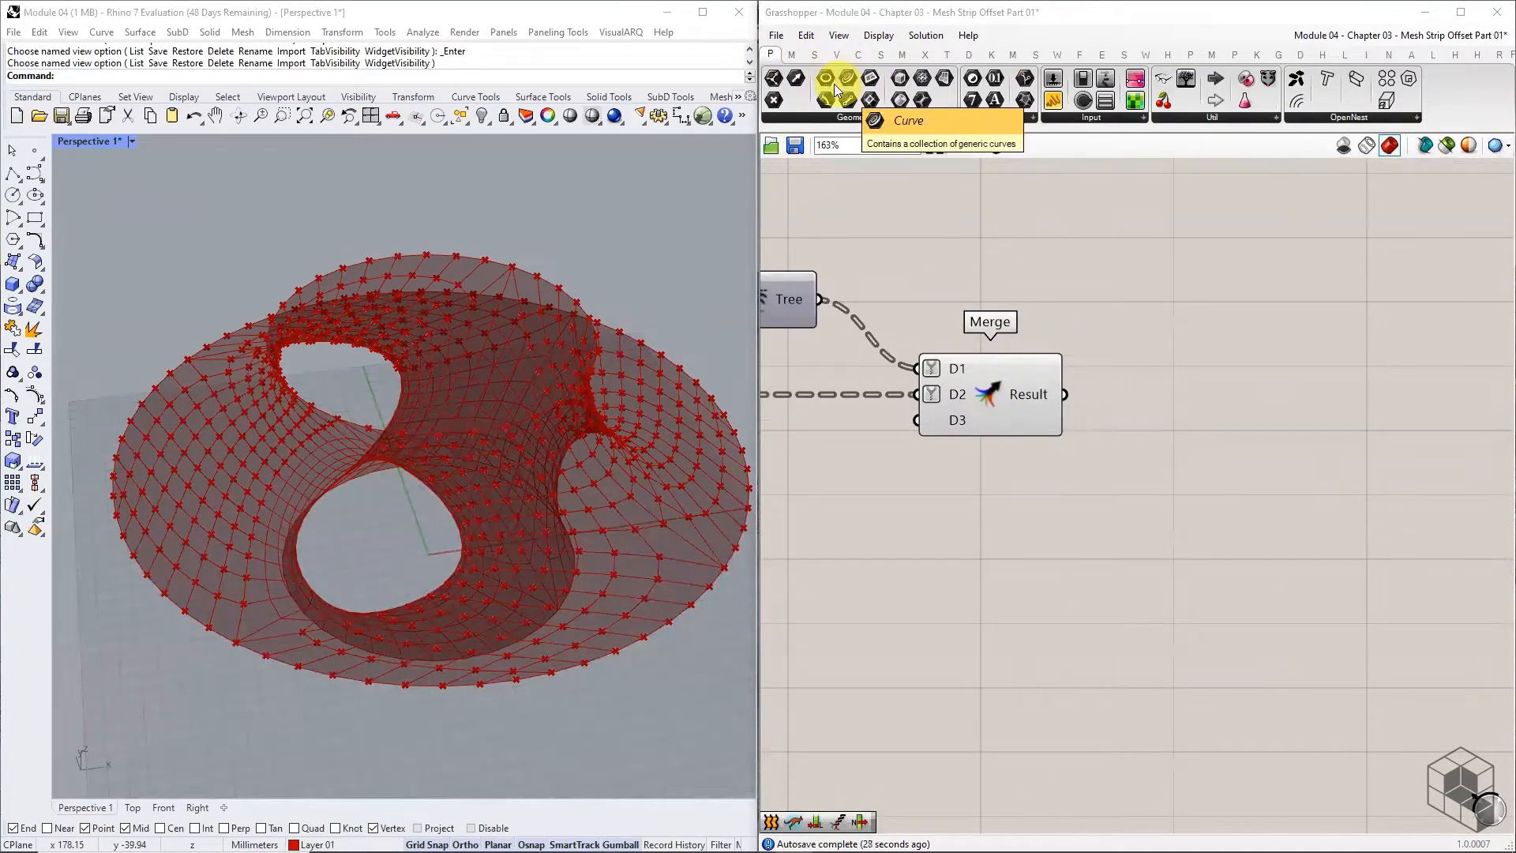
{"action": "left_click_drag", "start_coordinate": [821, 99], "coordinate": [1186, 392]}
{"action": "left_click_drag", "start_coordinate": [1064, 394], "coordinate": [1152, 394]}
{"action": "right_click", "coordinate": [1187, 393]}
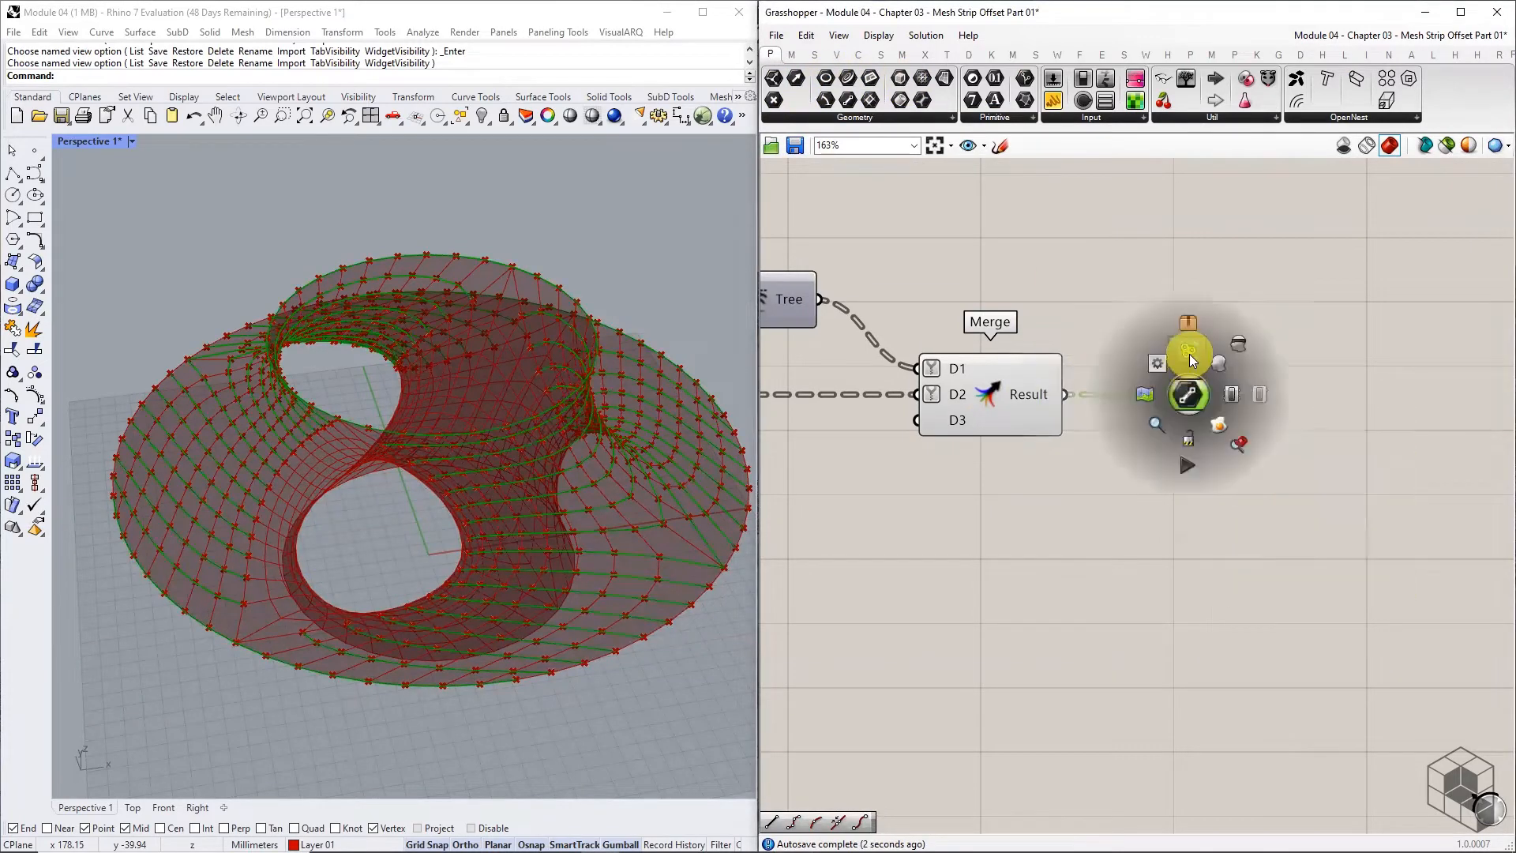
{"action": "type", "text": "Loft Curves"}
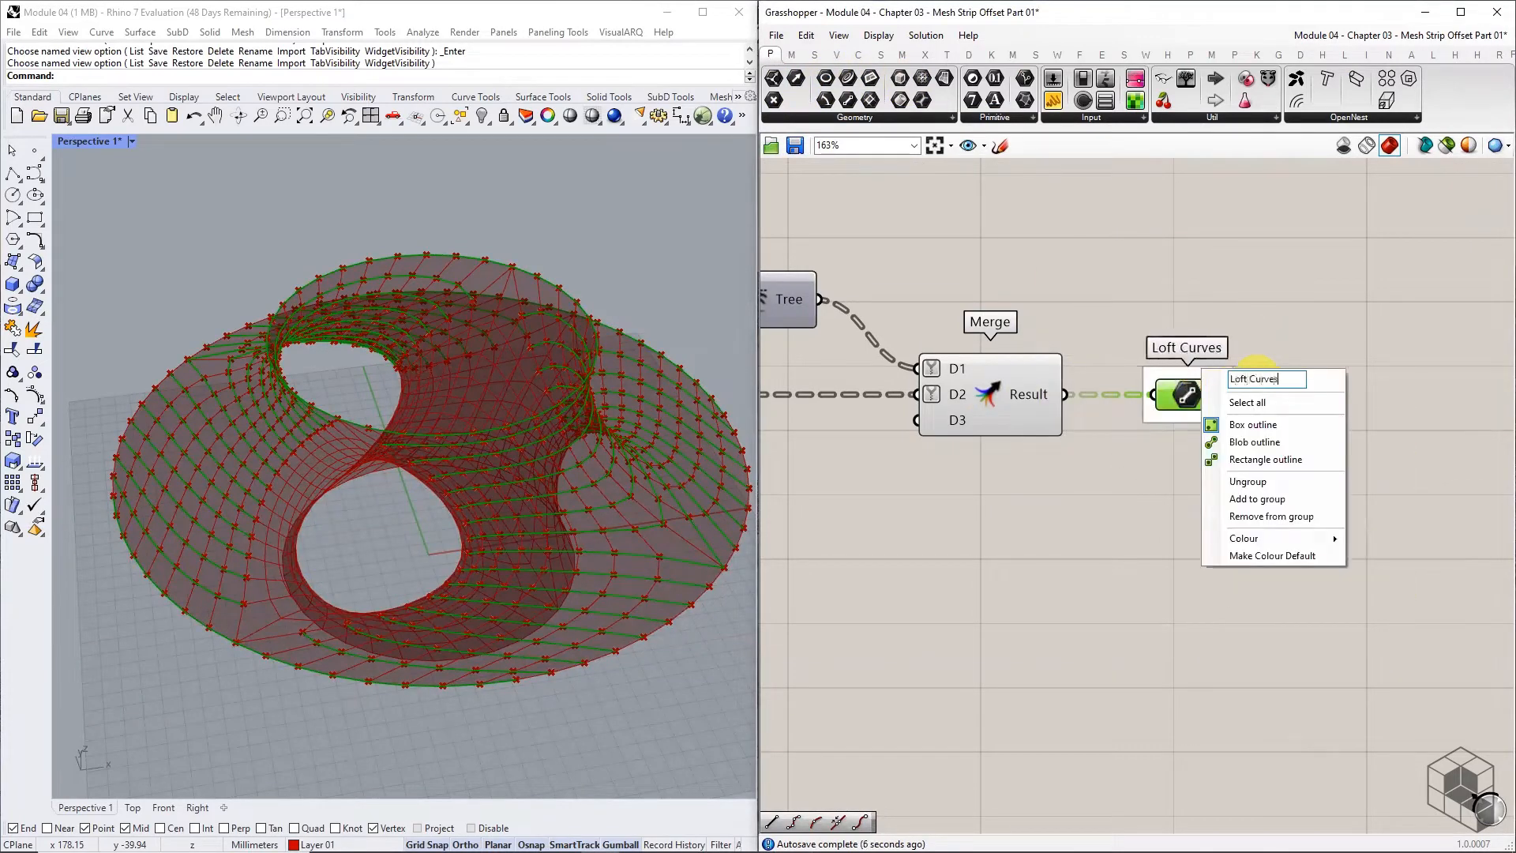
{"action": "key", "text": "Return"}
Turn off the preview of the Merge component and of the upstream component that displays the points over the mesh.
{"action": "left_click", "coordinate": [1030, 392]}
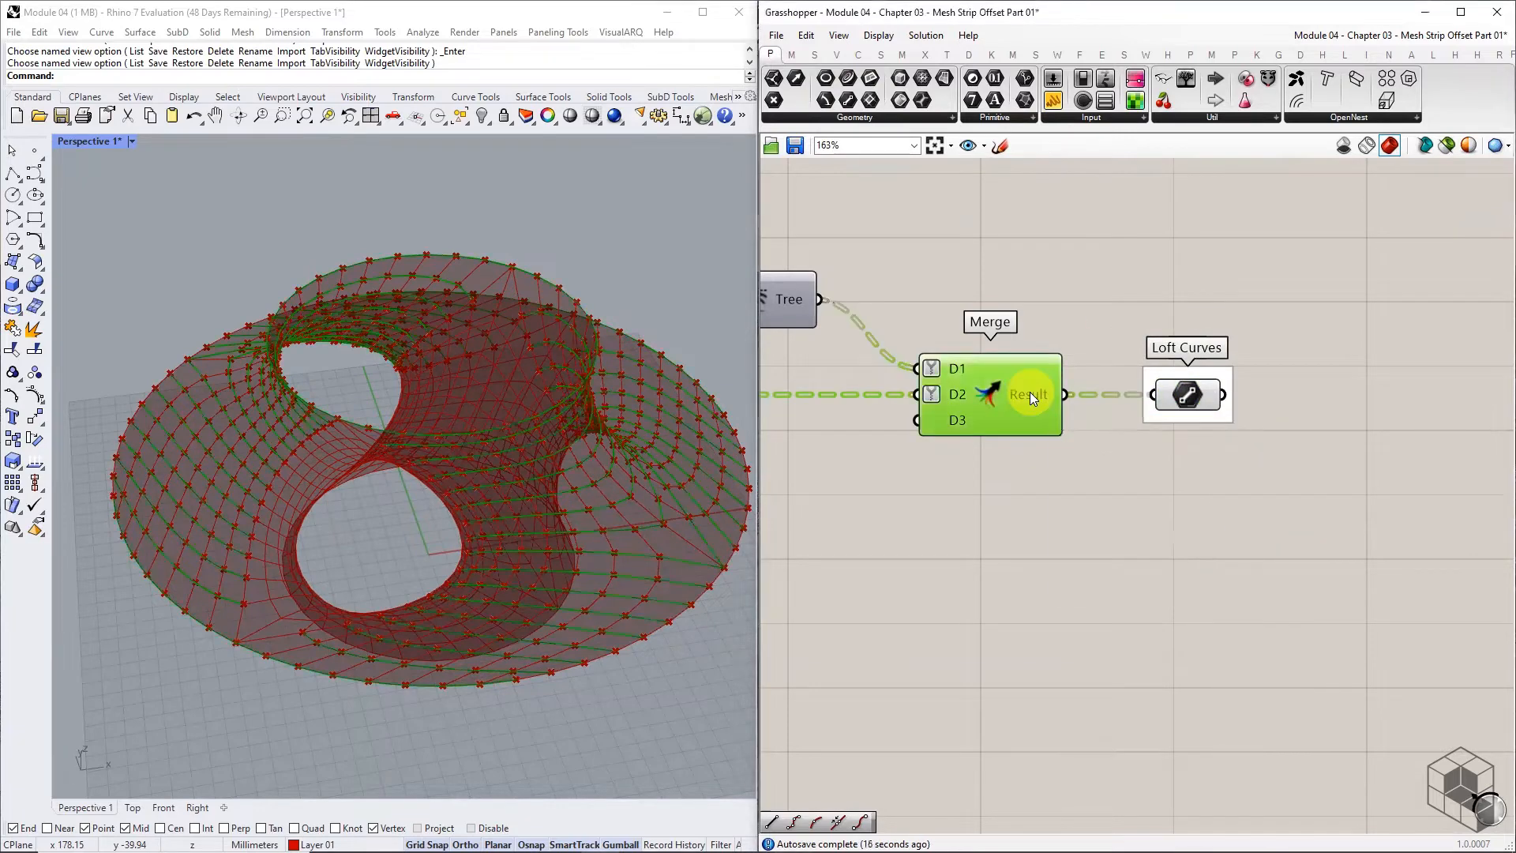
{"action": "middle_click", "coordinate": [1029, 391]}
{"action": "left_click", "coordinate": [1079, 338]}
{"action": "scroll", "coordinate": [1078, 338], "scroll_direction": "down", "scroll_amount": 2}
{"action": "left_click", "coordinate": [1159, 379]}
{"action": "scroll", "coordinate": [1158, 379], "scroll_direction": "down", "scroll_amount": 2}
{"action": "right_click_drag", "start_coordinate": [1014, 448], "coordinate": [1292, 444]}
{"action": "scroll", "coordinate": [1292, 444], "scroll_direction": "down", "scroll_amount": 3}
{"action": "right_click_drag", "start_coordinate": [869, 450], "coordinate": [922, 414]}
{"action": "left_click", "coordinate": [978, 329]}
{"action": "middle_click", "coordinate": [978, 329]}
{"action": "left_click", "coordinate": [1031, 281]}
Select the Loft Curves parameter and examine its edge lines along the strips in the Rhino viewport.
{"action": "right_click_drag", "start_coordinate": [1231, 413], "coordinate": [909, 412]}
{"action": "scroll", "coordinate": [1129, 408], "scroll_direction": "up", "scroll_amount": 3}
{"action": "left_click", "coordinate": [1128, 409]}
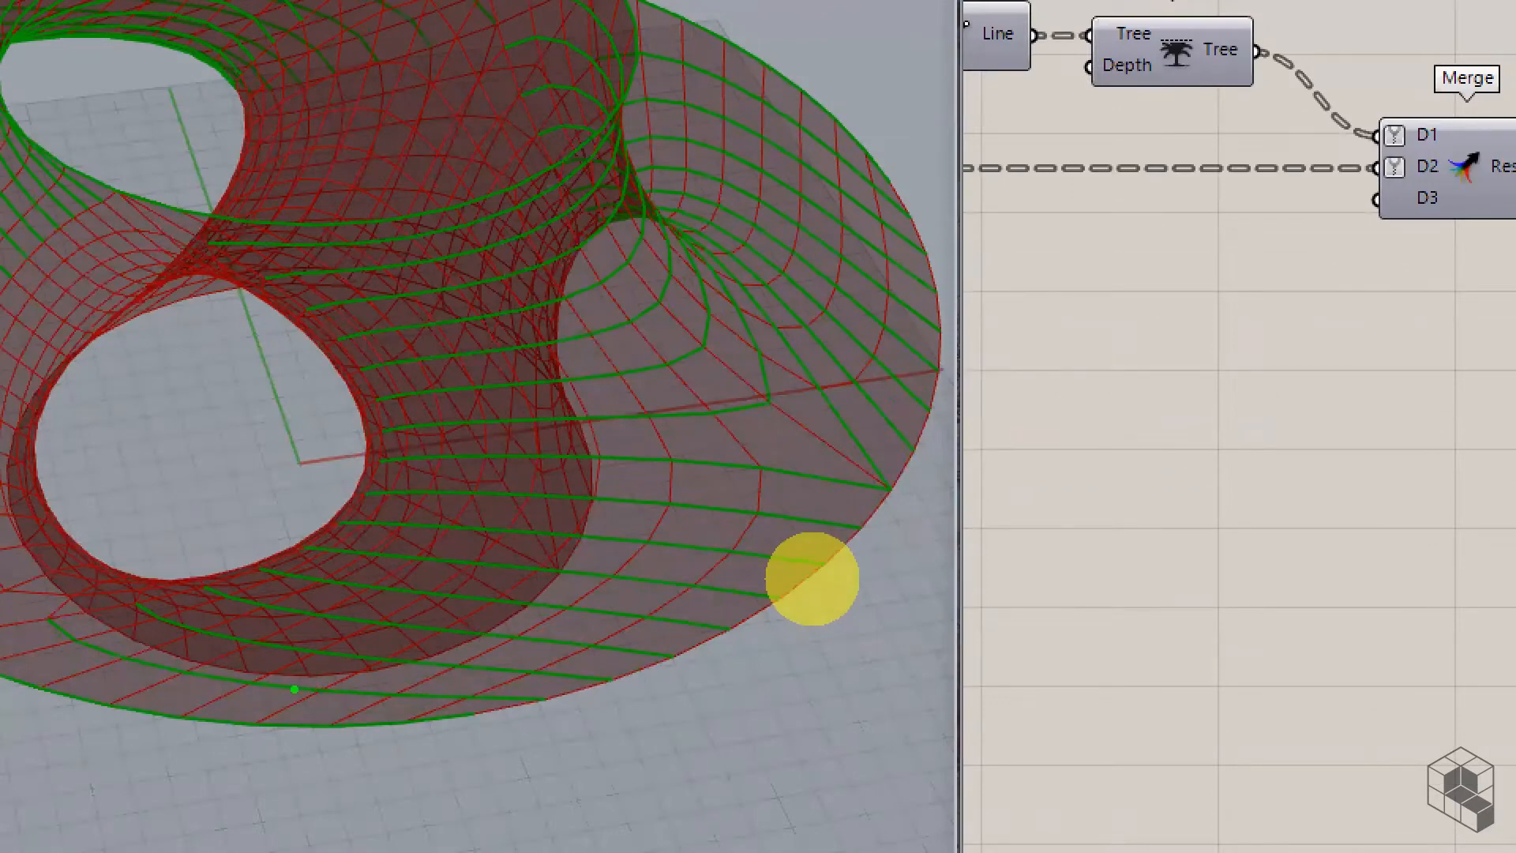
{"action": "mouse_move", "coordinate": [189, 705]}
{"action": "left_mouse_down"}
{"action": "mouse_move", "coordinate": [488, 566]}
{"action": "mouse_move", "coordinate": [544, 358]}
{"action": "mouse_move", "coordinate": [436, 238]}
{"action": "left_mouse_up"}
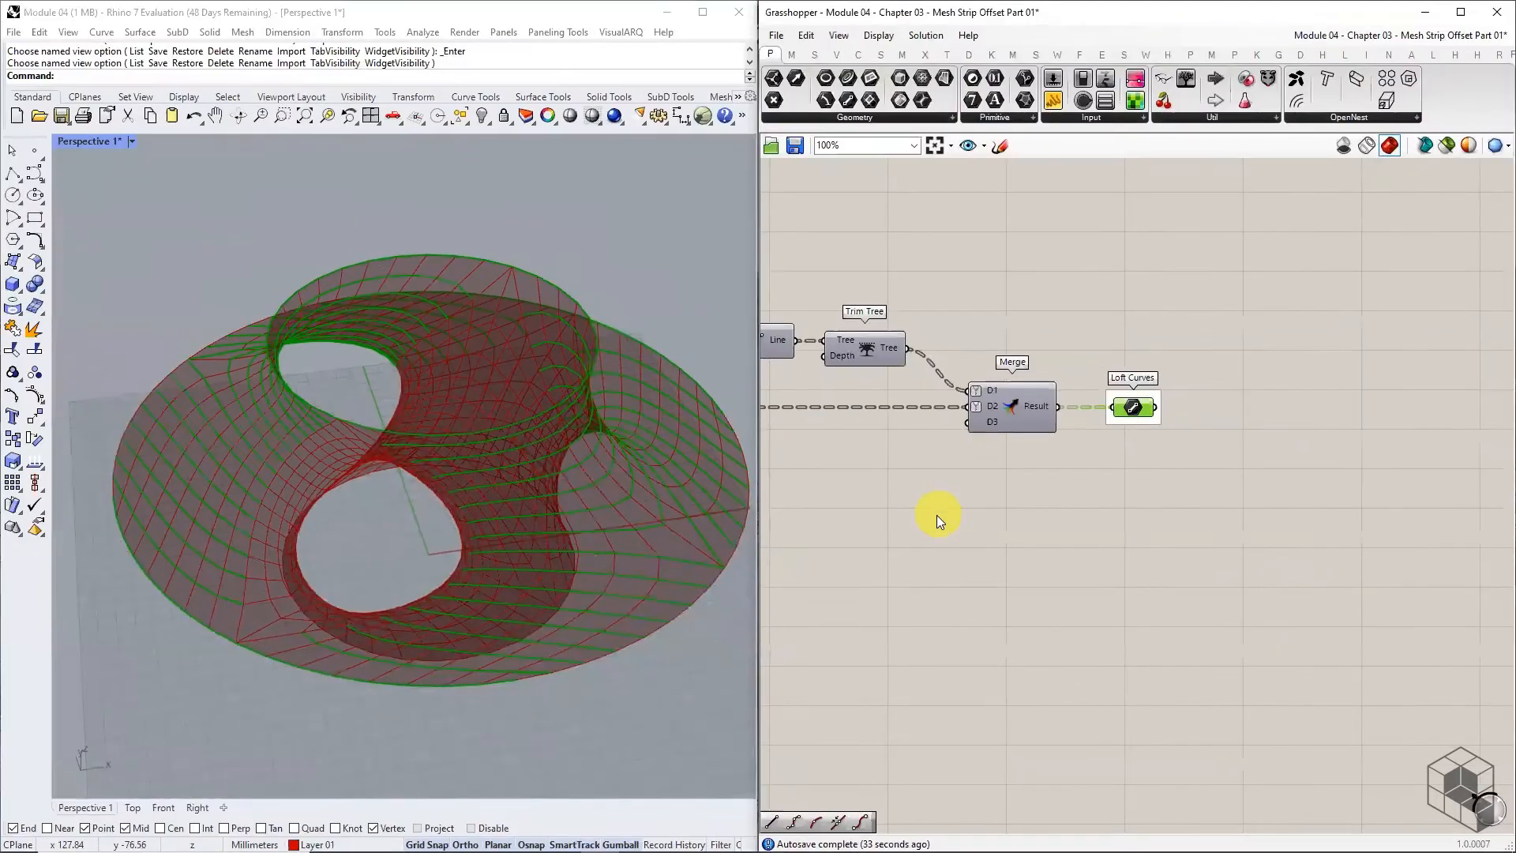
Copy the Line parameter that follows Mesh Edges, with its Interior Edges connection, to the empty area below the definition.
{"action": "scroll", "coordinate": [937, 517], "scroll_direction": "down", "scroll_amount": 2}
{"action": "right_click_drag", "start_coordinate": [940, 514], "coordinate": [1206, 450]}
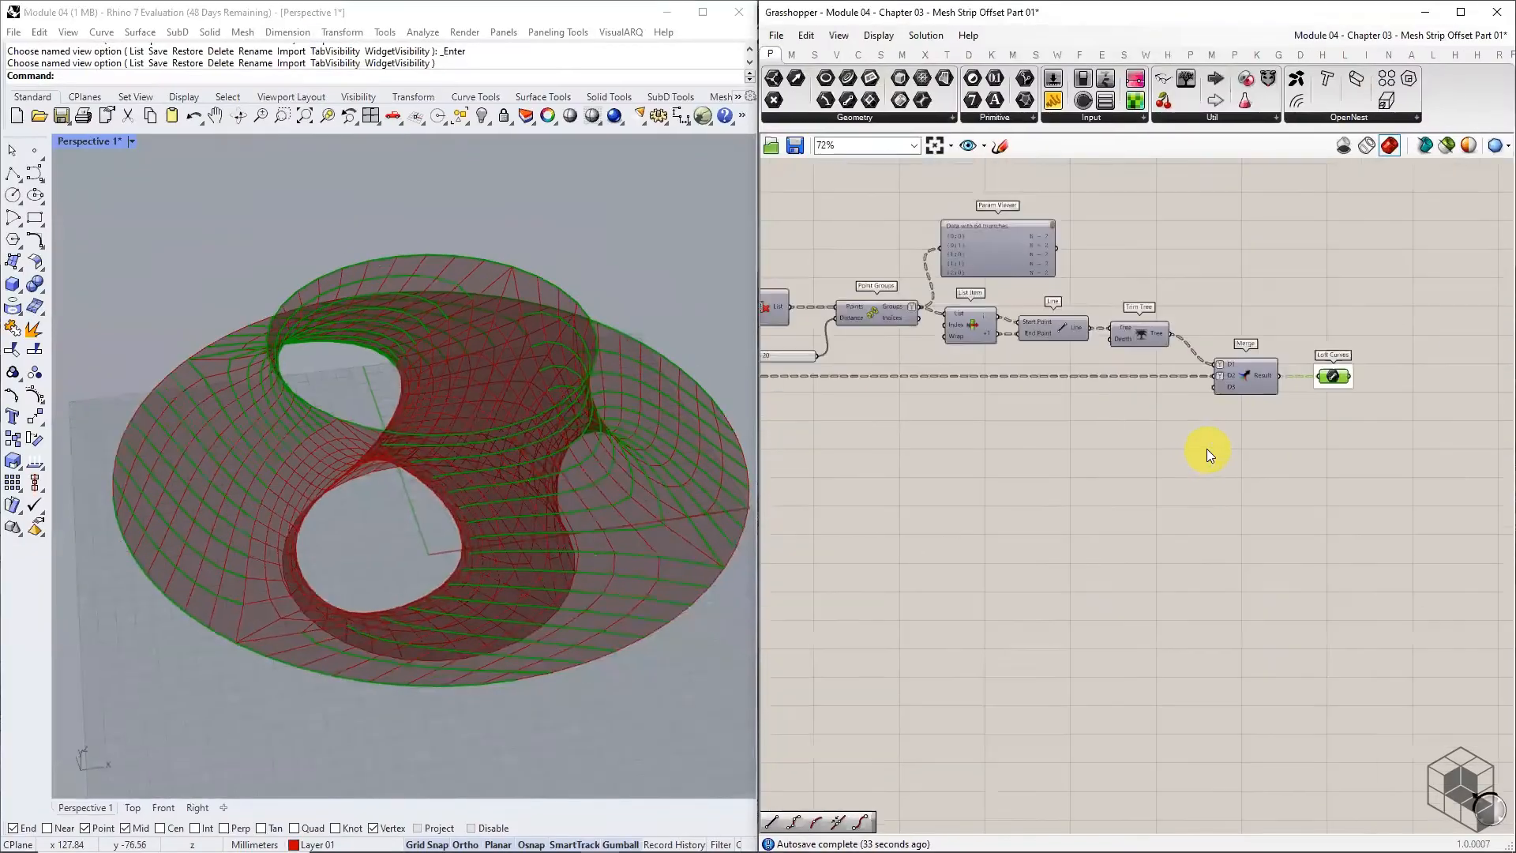
{"action": "scroll", "coordinate": [1206, 450], "scroll_direction": "down", "scroll_amount": 1}
{"action": "right_click_drag", "start_coordinate": [985, 479], "coordinate": [1231, 464]}
{"action": "right_click_drag", "start_coordinate": [862, 412], "coordinate": [1042, 411]}
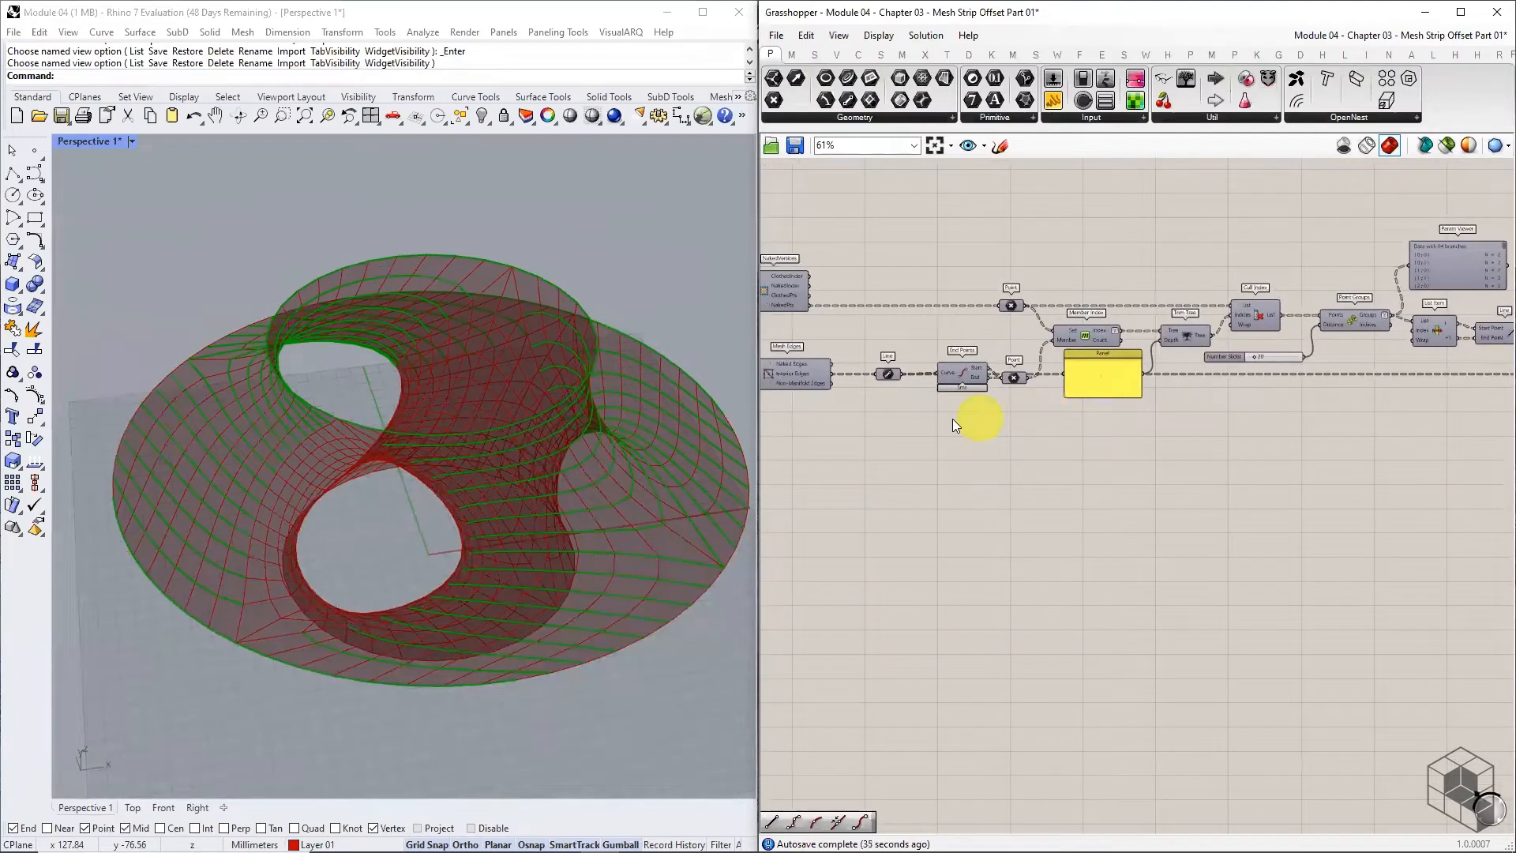
{"action": "right_click_drag", "start_coordinate": [906, 423], "coordinate": [1033, 421]}
{"action": "scroll", "coordinate": [991, 391], "scroll_direction": "up", "scroll_amount": 3}
{"action": "left_click", "coordinate": [1037, 363]}
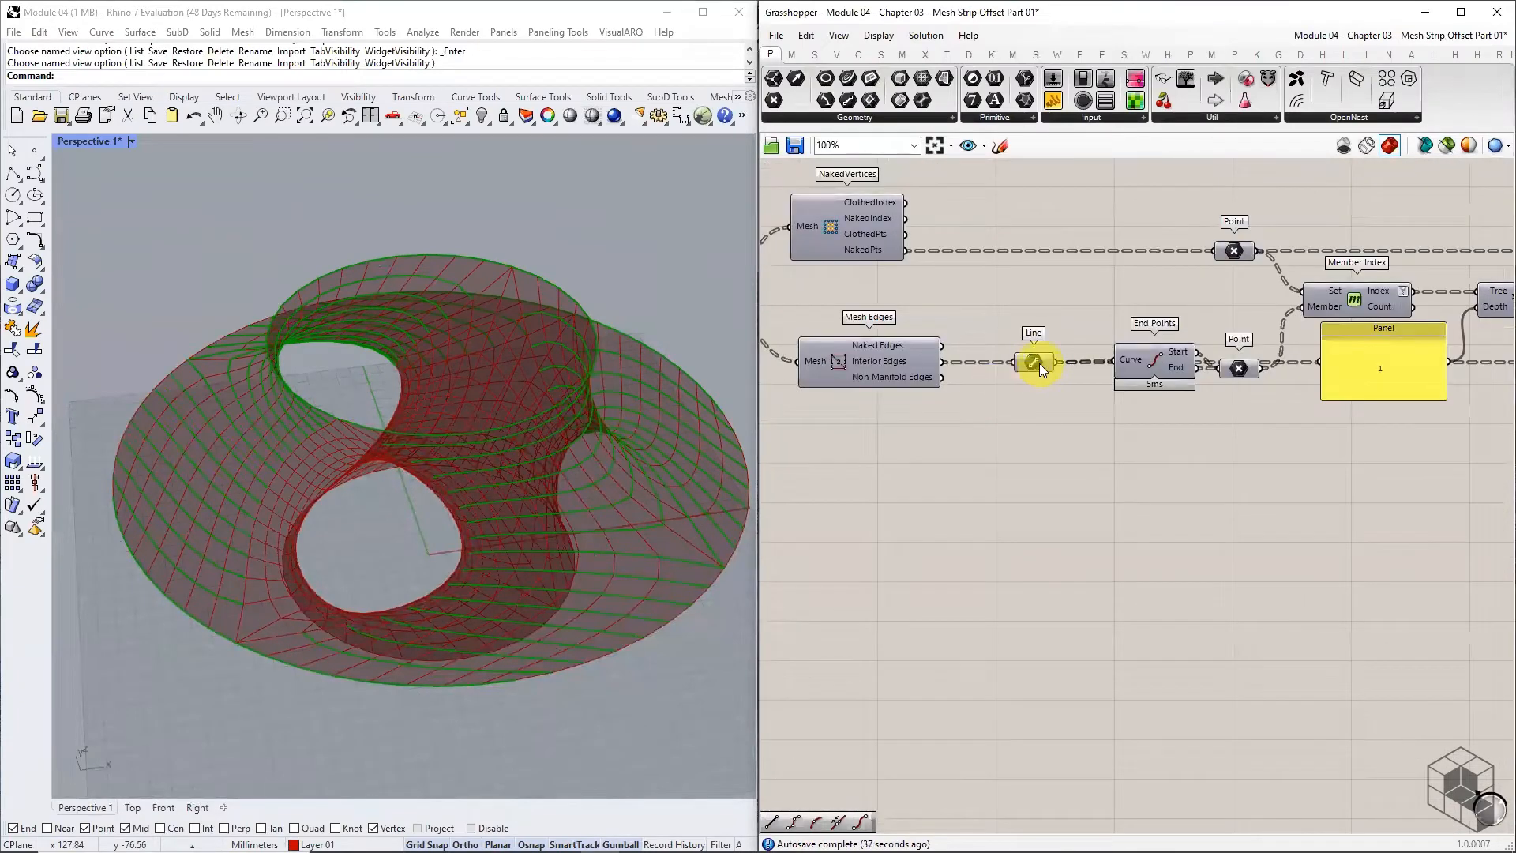
{"action": "left_click_drag", "start_coordinate": [1039, 363], "coordinate": [1456, 446], "text": "alt"}
{"action": "scroll", "coordinate": [1030, 441], "scroll_direction": "down", "scroll_amount": 1}
{"action": "double_click", "coordinate": [1017, 440]}
Move the copied Line parameter to the end of the definition, below the Loft Curves group.
{"action": "right_click_drag", "start_coordinate": [1454, 447], "coordinate": [862, 475]}
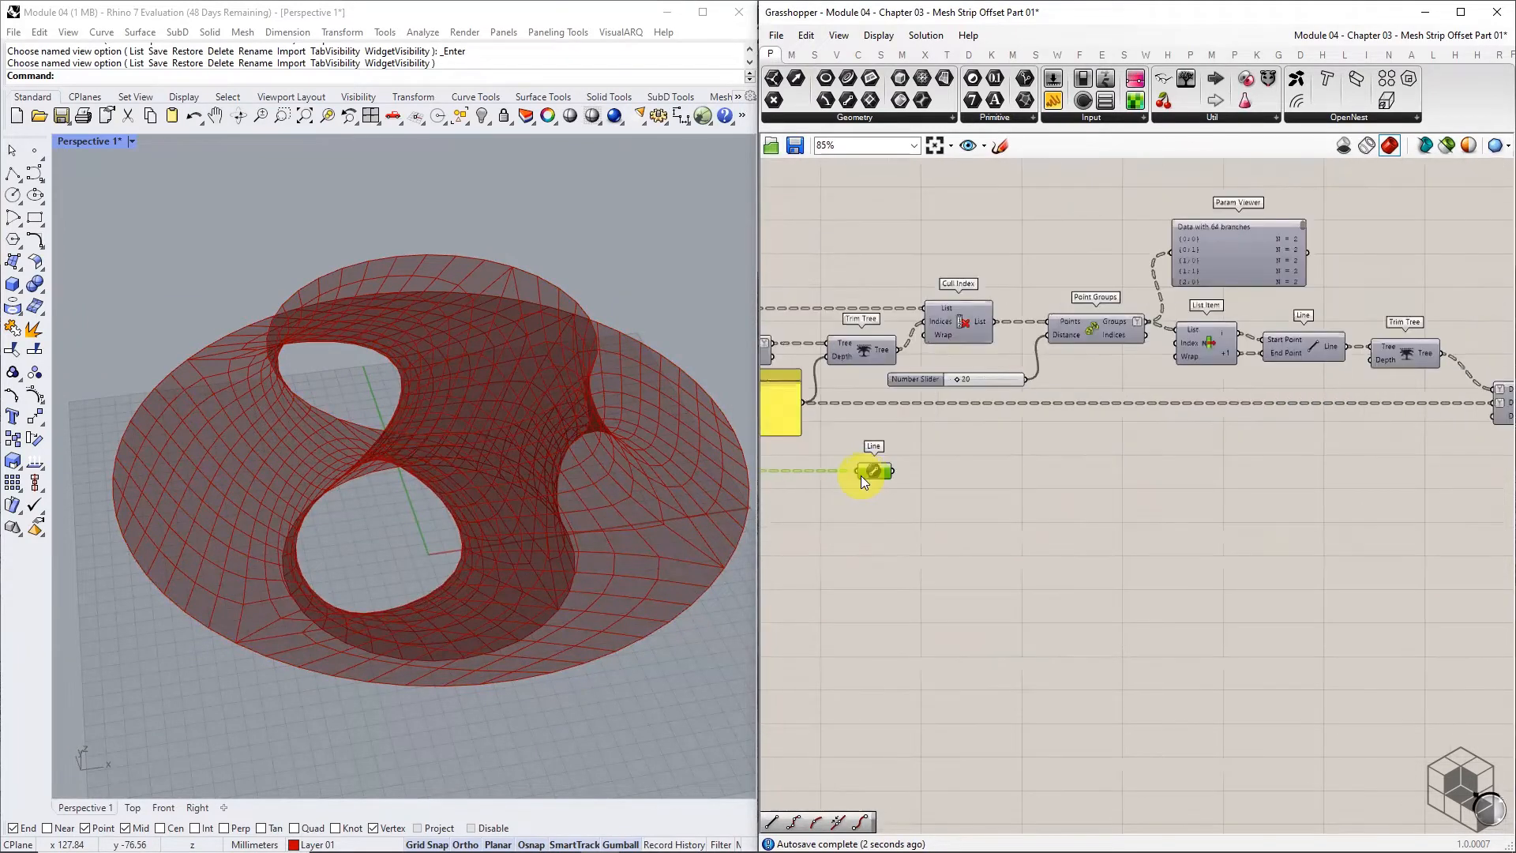
{"action": "scroll", "coordinate": [868, 471], "scroll_direction": "down", "scroll_amount": 3}
{"action": "left_click_drag", "start_coordinate": [868, 470], "coordinate": [1344, 475]}
{"action": "scroll", "coordinate": [1343, 475], "scroll_direction": "up", "scroll_amount": 5}
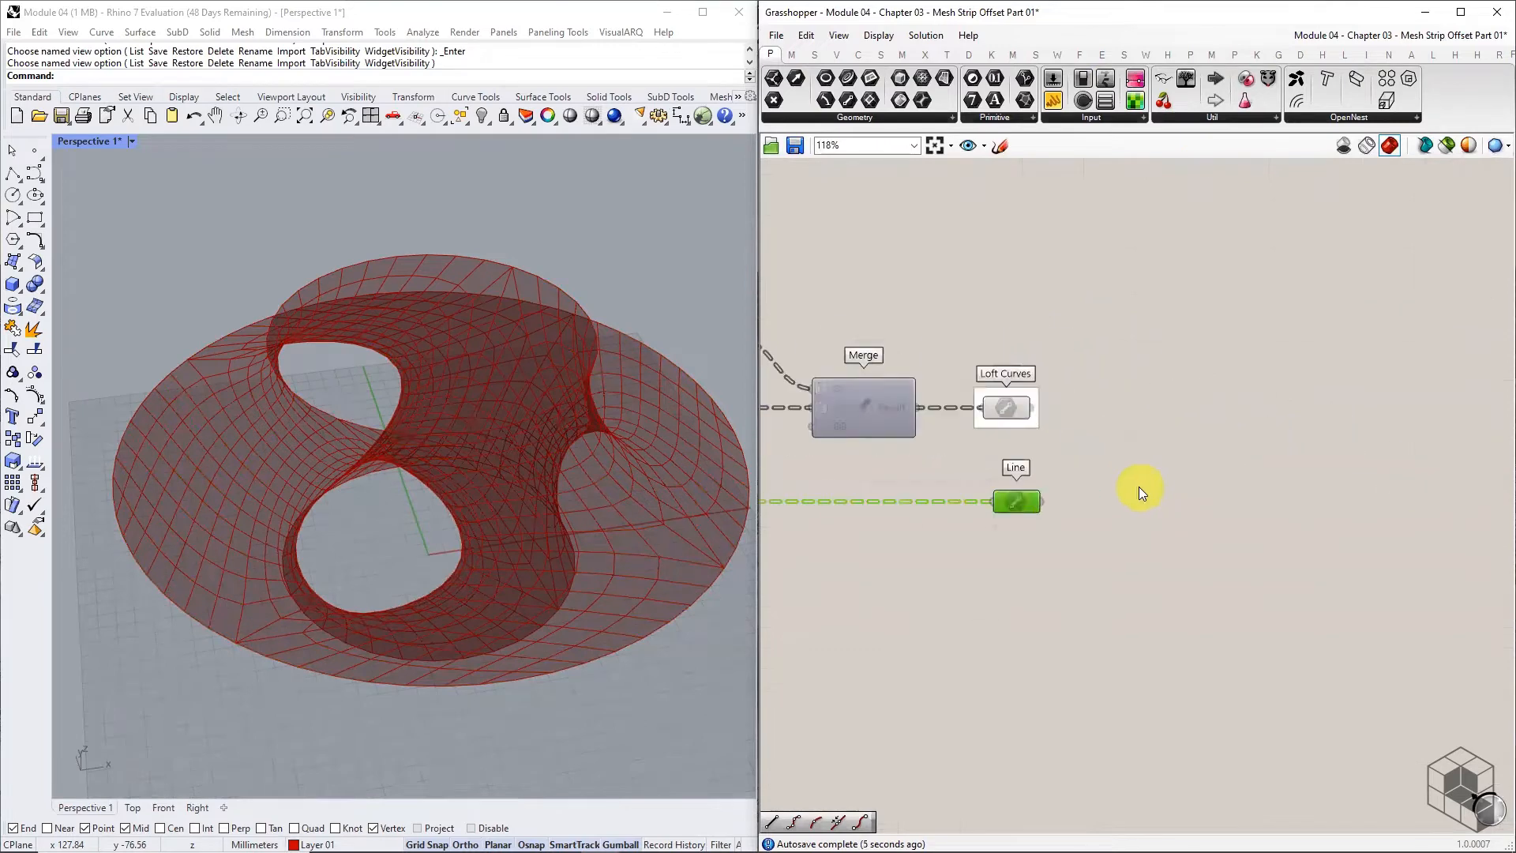
Add a Curve Middle component after the copied Line parameter, feed the lines into its Curve input and align the two.
{"action": "left_click", "coordinate": [857, 53]}
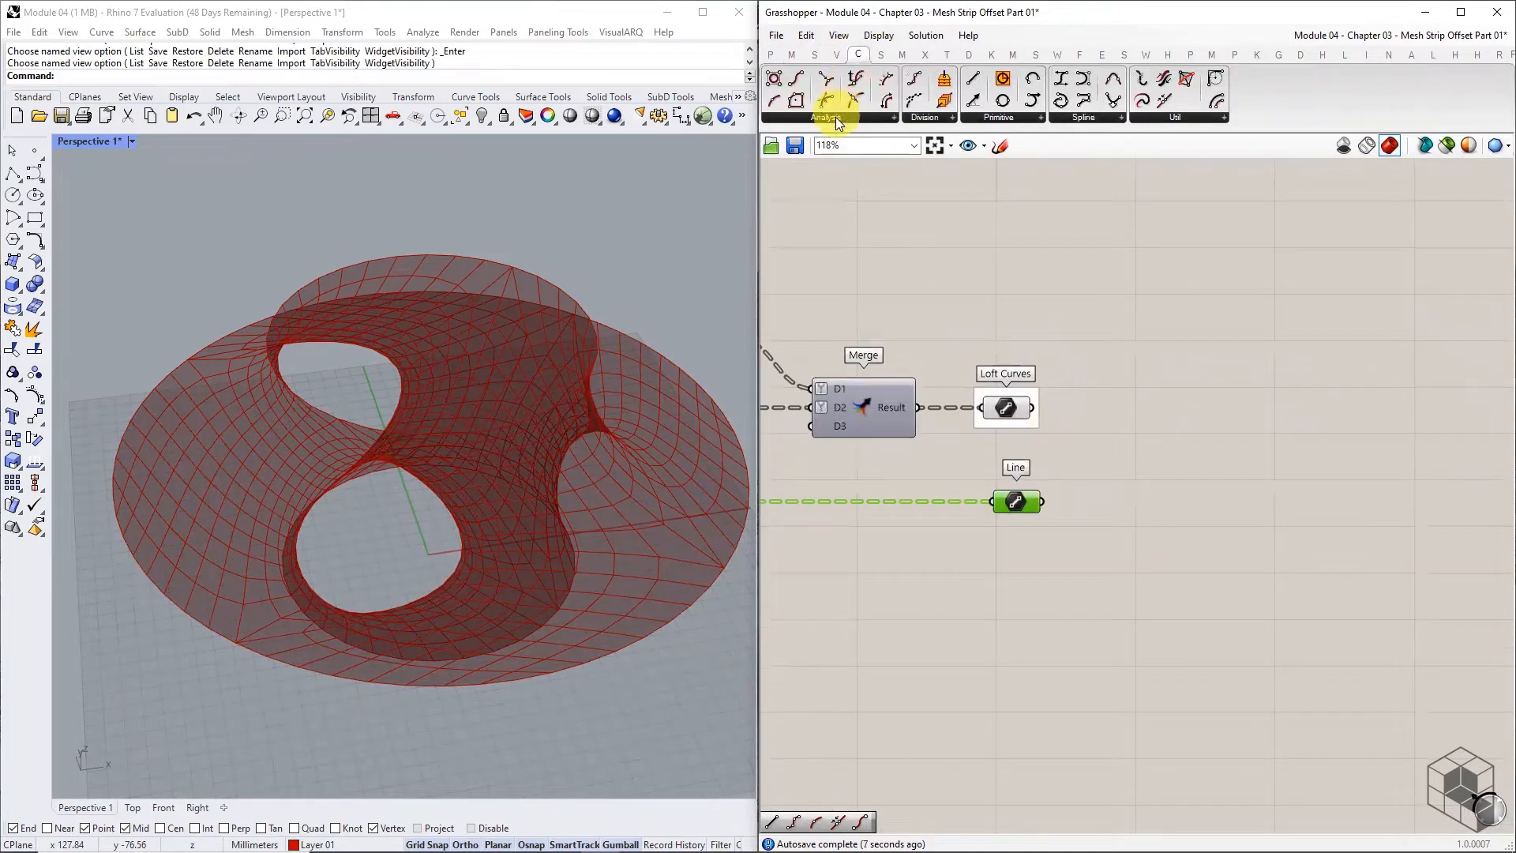
{"action": "left_click", "coordinate": [835, 116]}
{"action": "left_click", "coordinate": [818, 151]}
{"action": "scroll", "coordinate": [1127, 472], "scroll_direction": "up", "scroll_amount": 3}
{"action": "left_click", "coordinate": [1164, 532]}
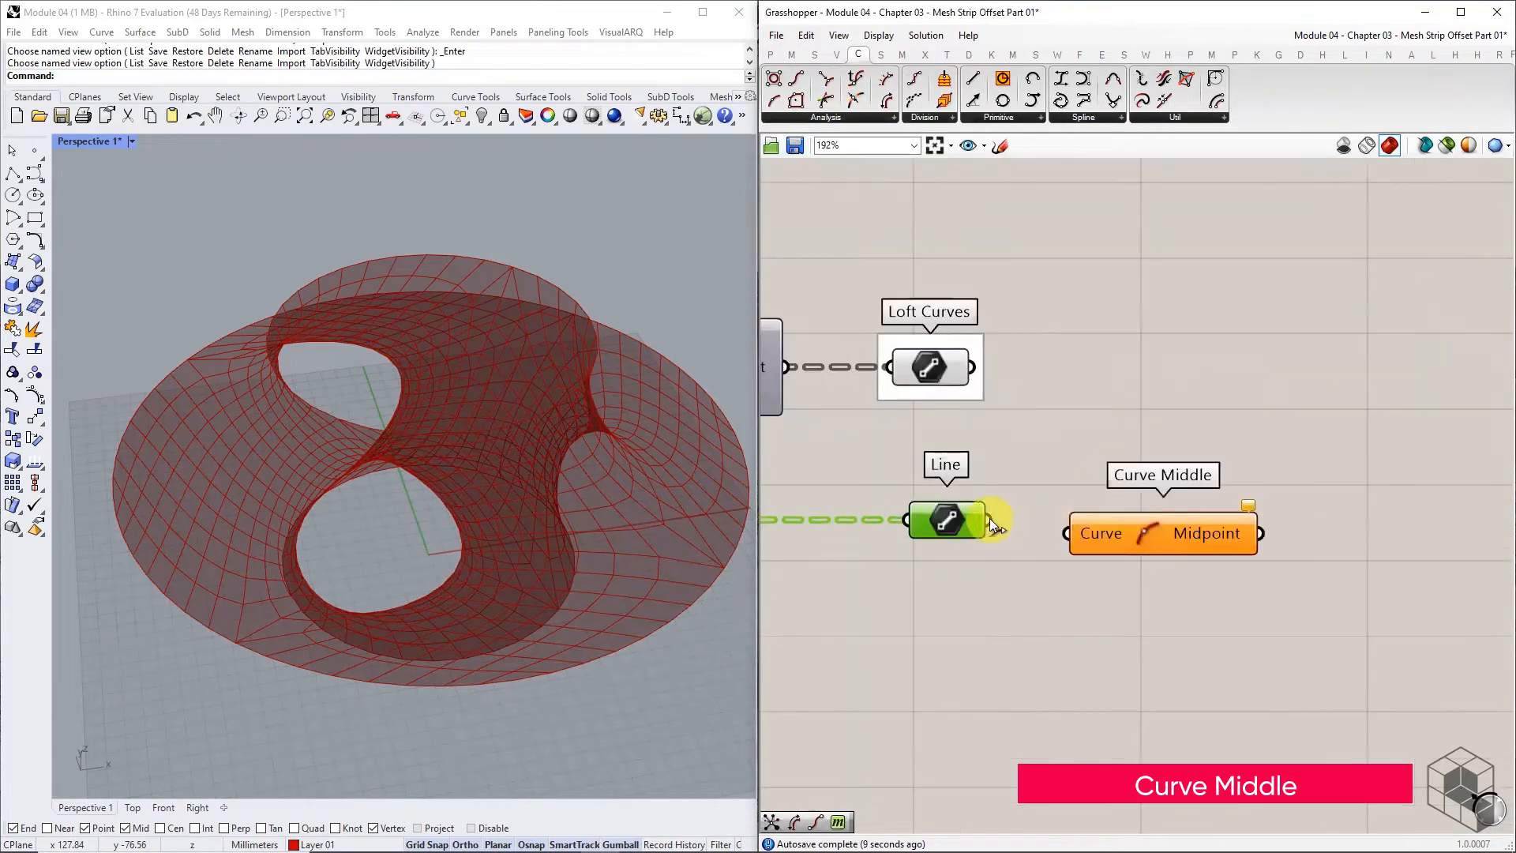
{"action": "left_click_drag", "start_coordinate": [988, 518], "coordinate": [1132, 532]}
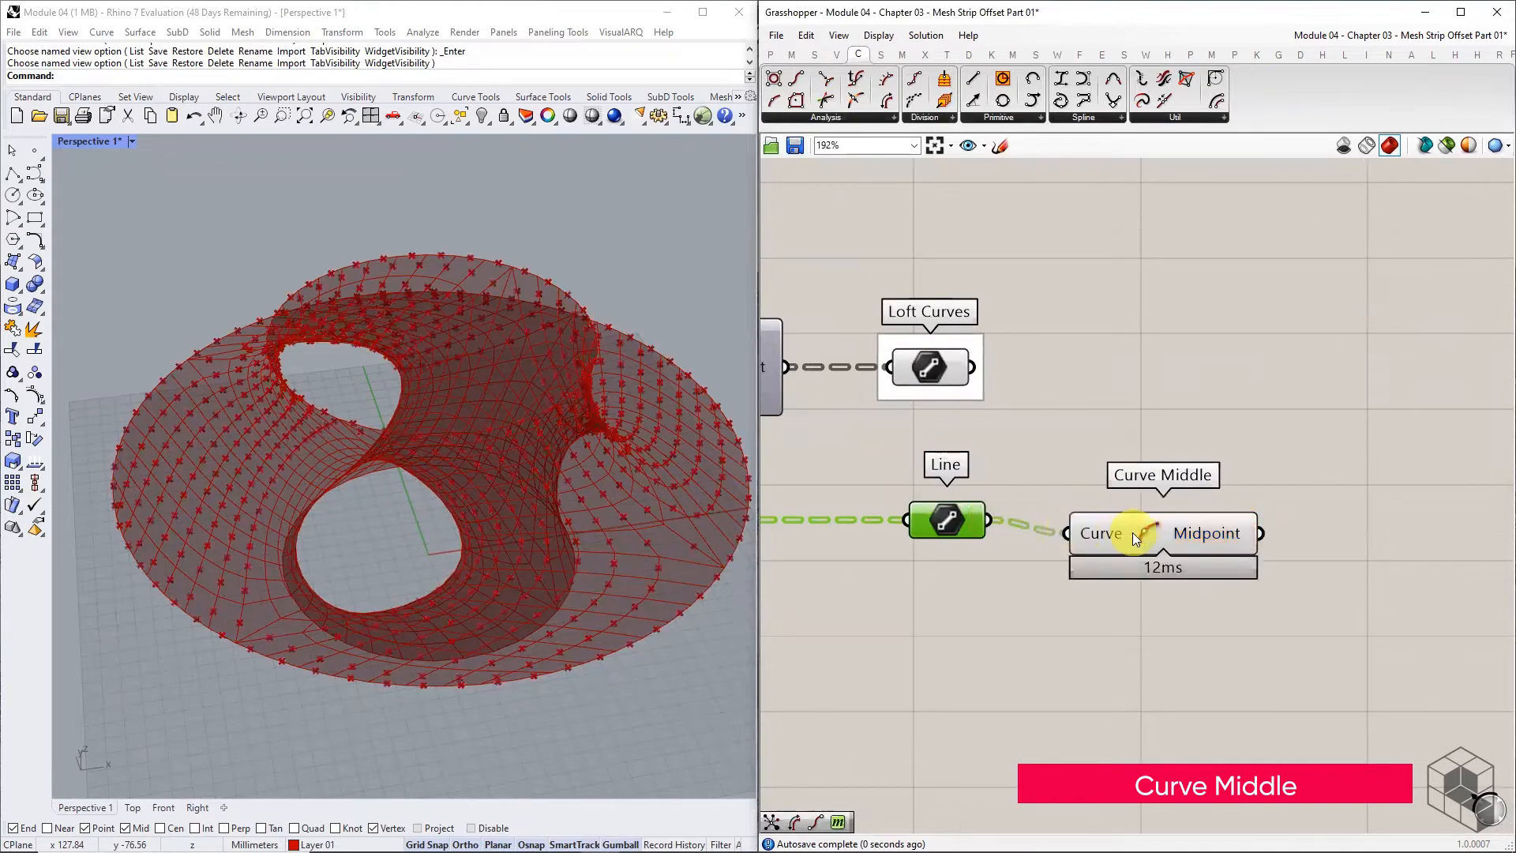
{"action": "left_click", "coordinate": [1202, 530]}
{"action": "right_click_drag", "start_coordinate": [600, 608], "coordinate": [606, 575]}
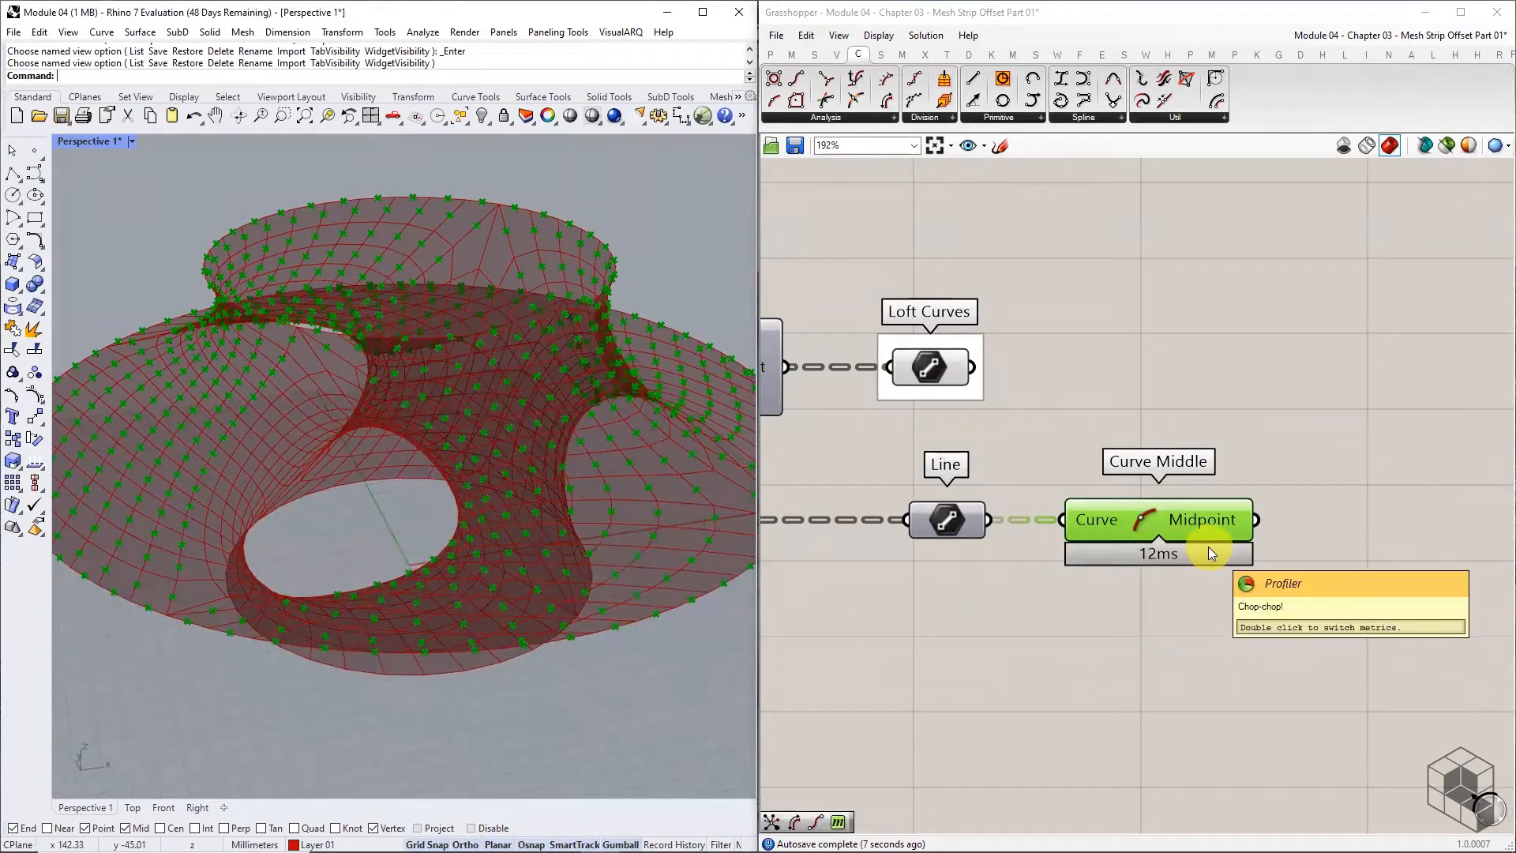
Turn on the preview of the Trim Tree component that feeds Merge.
{"action": "key", "text": "ctrl+v"}
{"action": "scroll", "coordinate": [1208, 546], "scroll_direction": "down", "scroll_amount": 5}
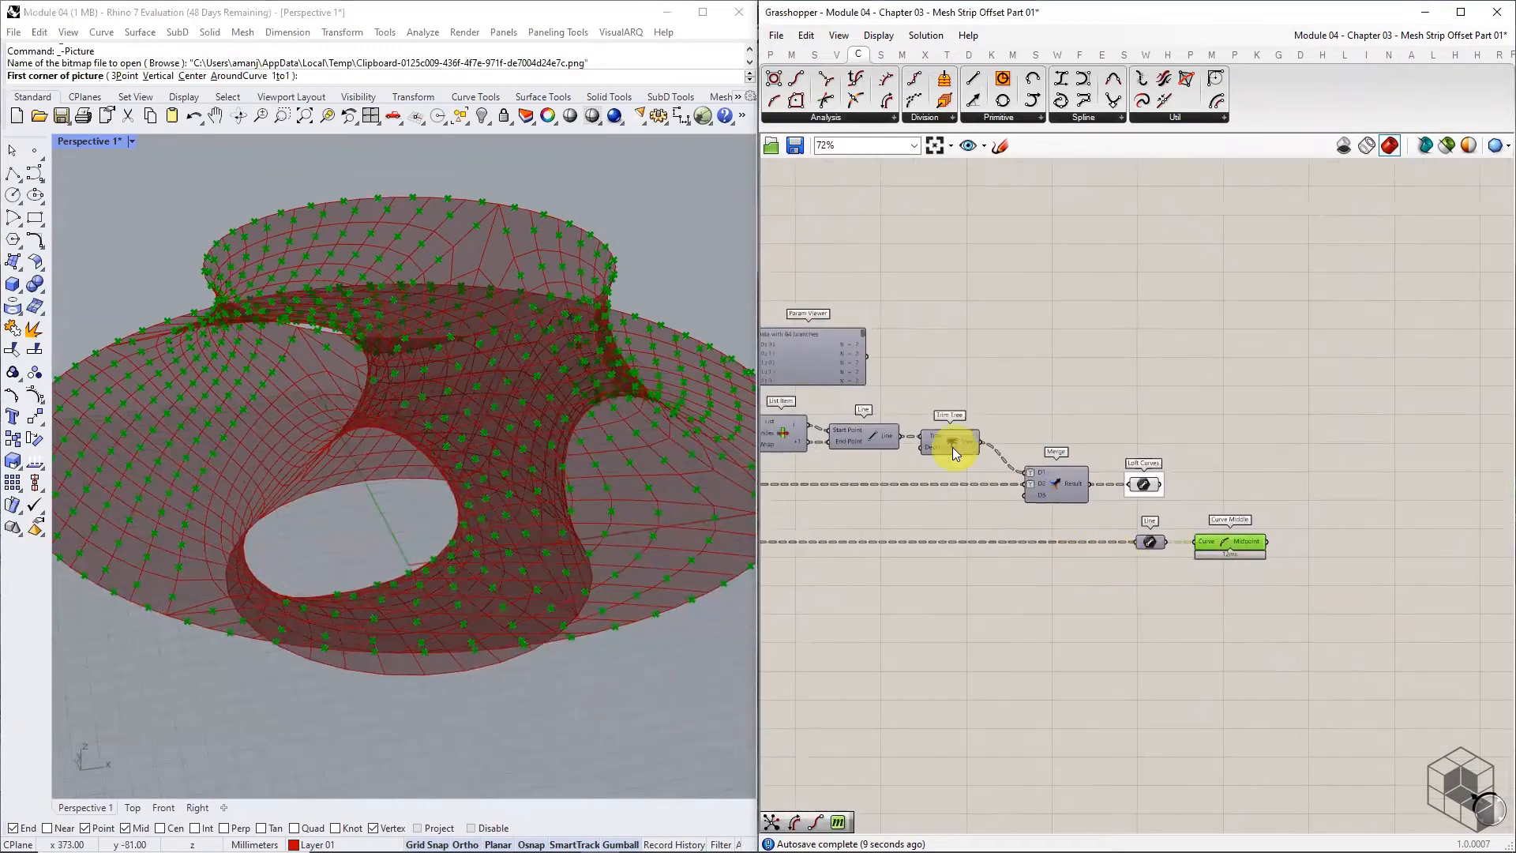
{"action": "scroll", "coordinate": [953, 447], "scroll_direction": "up", "scroll_amount": 2}
{"action": "left_click", "coordinate": [953, 442]}
{"action": "middle_click", "coordinate": [954, 442]}
{"action": "left_click", "coordinate": [976, 416]}
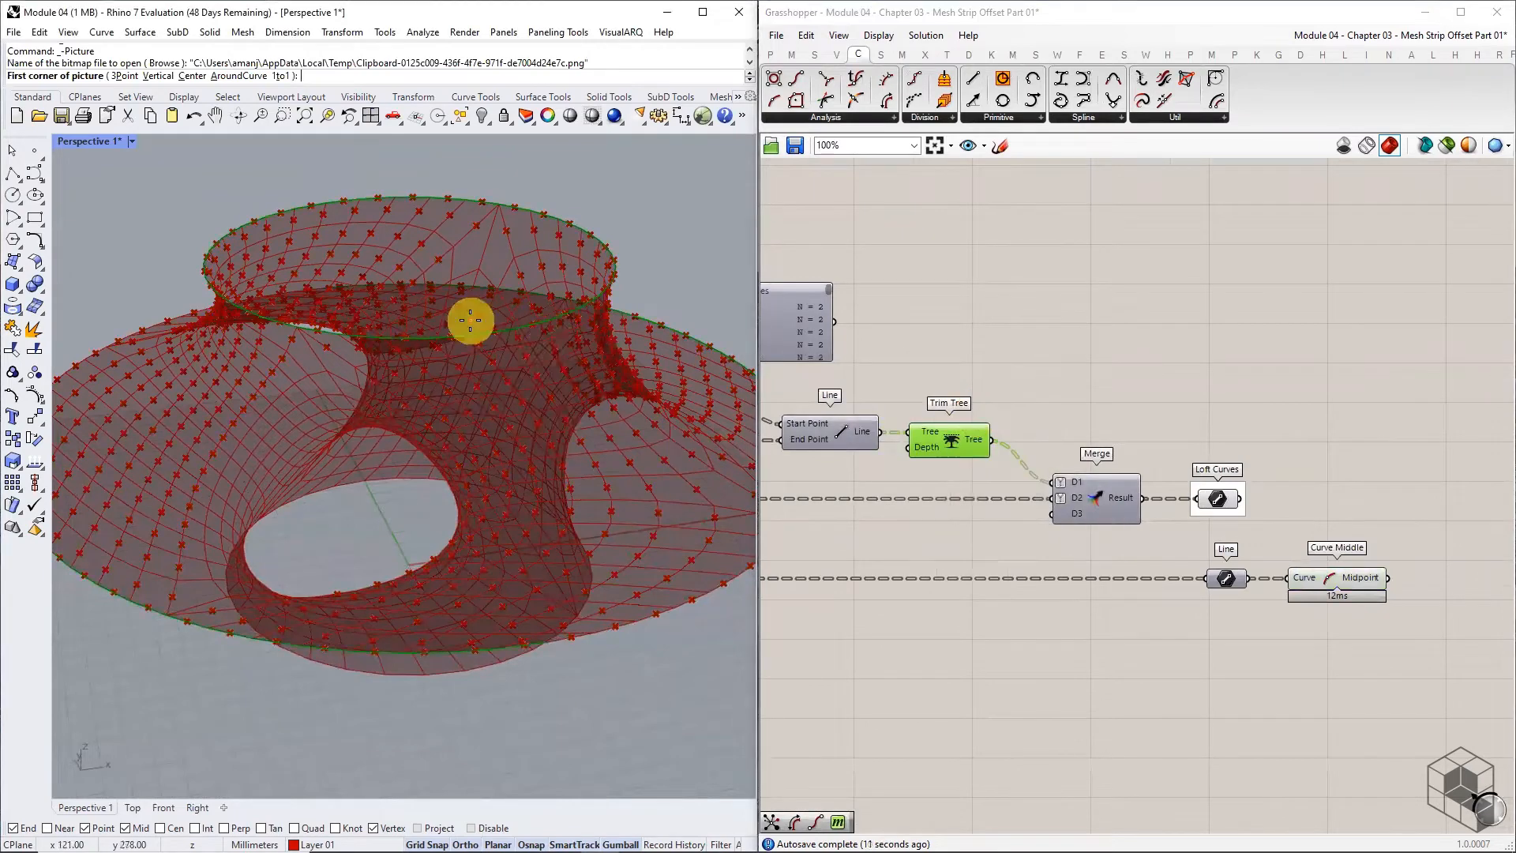
Copy the Curve Middle component above Loft Curves and feed the Trim Tree output into its Curve input.
{"action": "left_click", "coordinate": [1333, 577]}
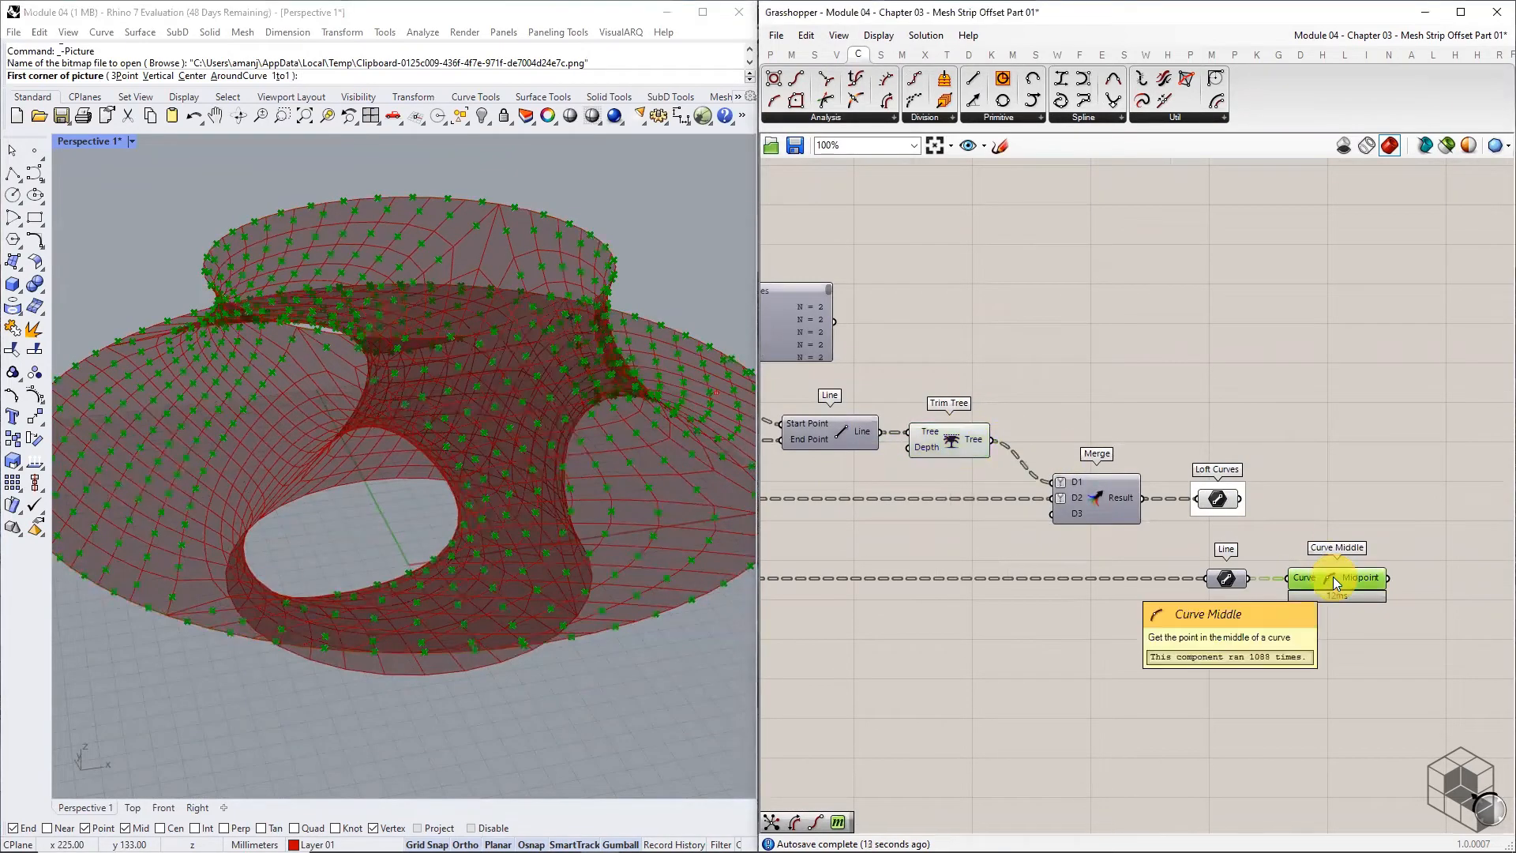
{"action": "left_click_drag", "start_coordinate": [1333, 577], "coordinate": [1329, 436], "text": "alt"}
{"action": "left_click_drag", "start_coordinate": [989, 441], "coordinate": [1342, 448]}
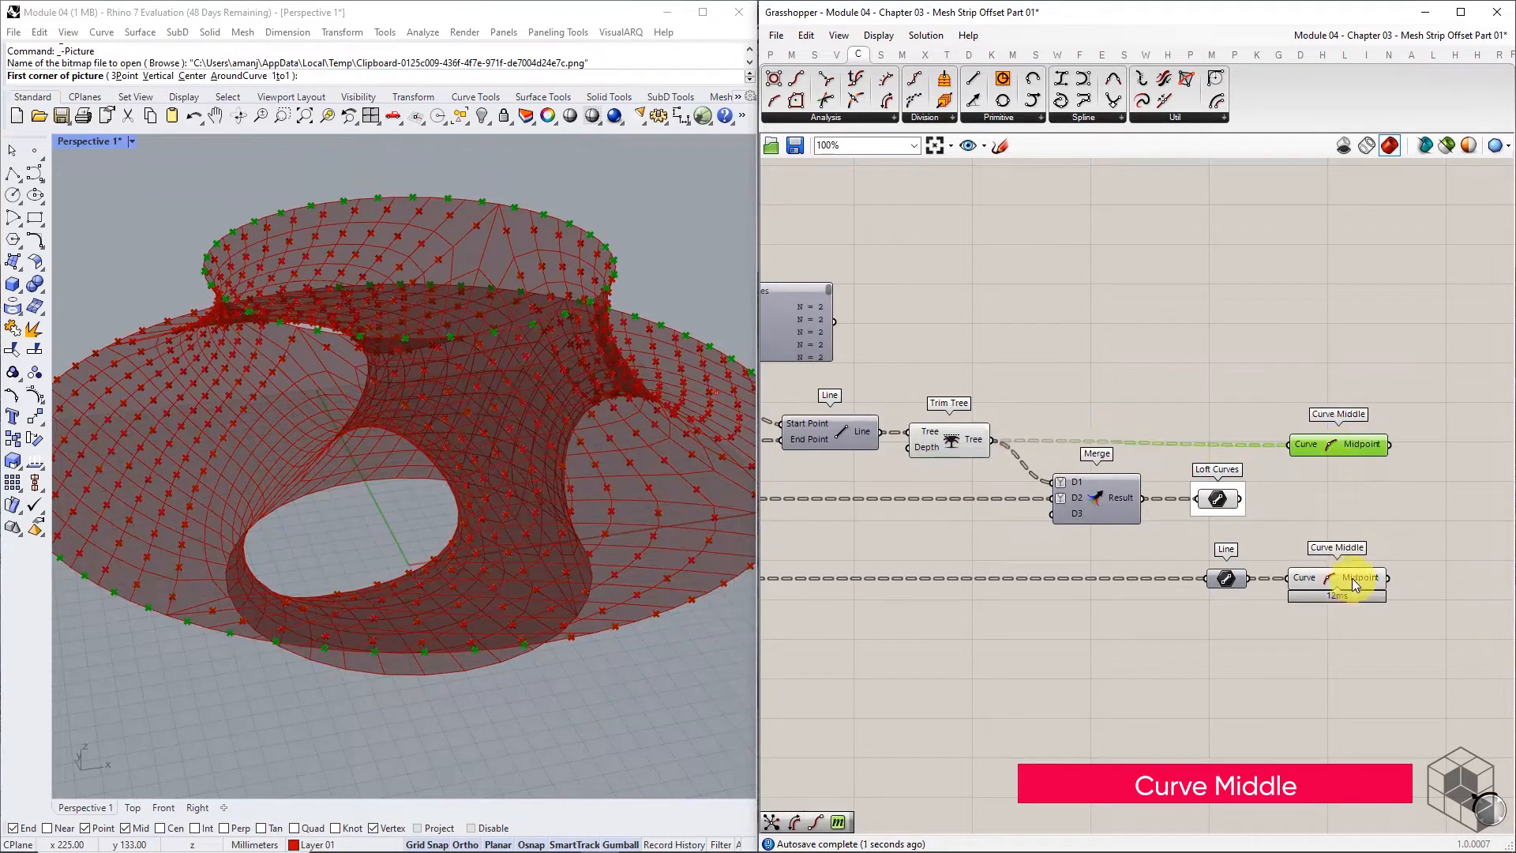
{"action": "left_click", "coordinate": [1352, 577]}
{"action": "left_click", "coordinate": [1348, 446]}
{"action": "right_click_drag", "start_coordinate": [1342, 505], "coordinate": [1277, 515]}
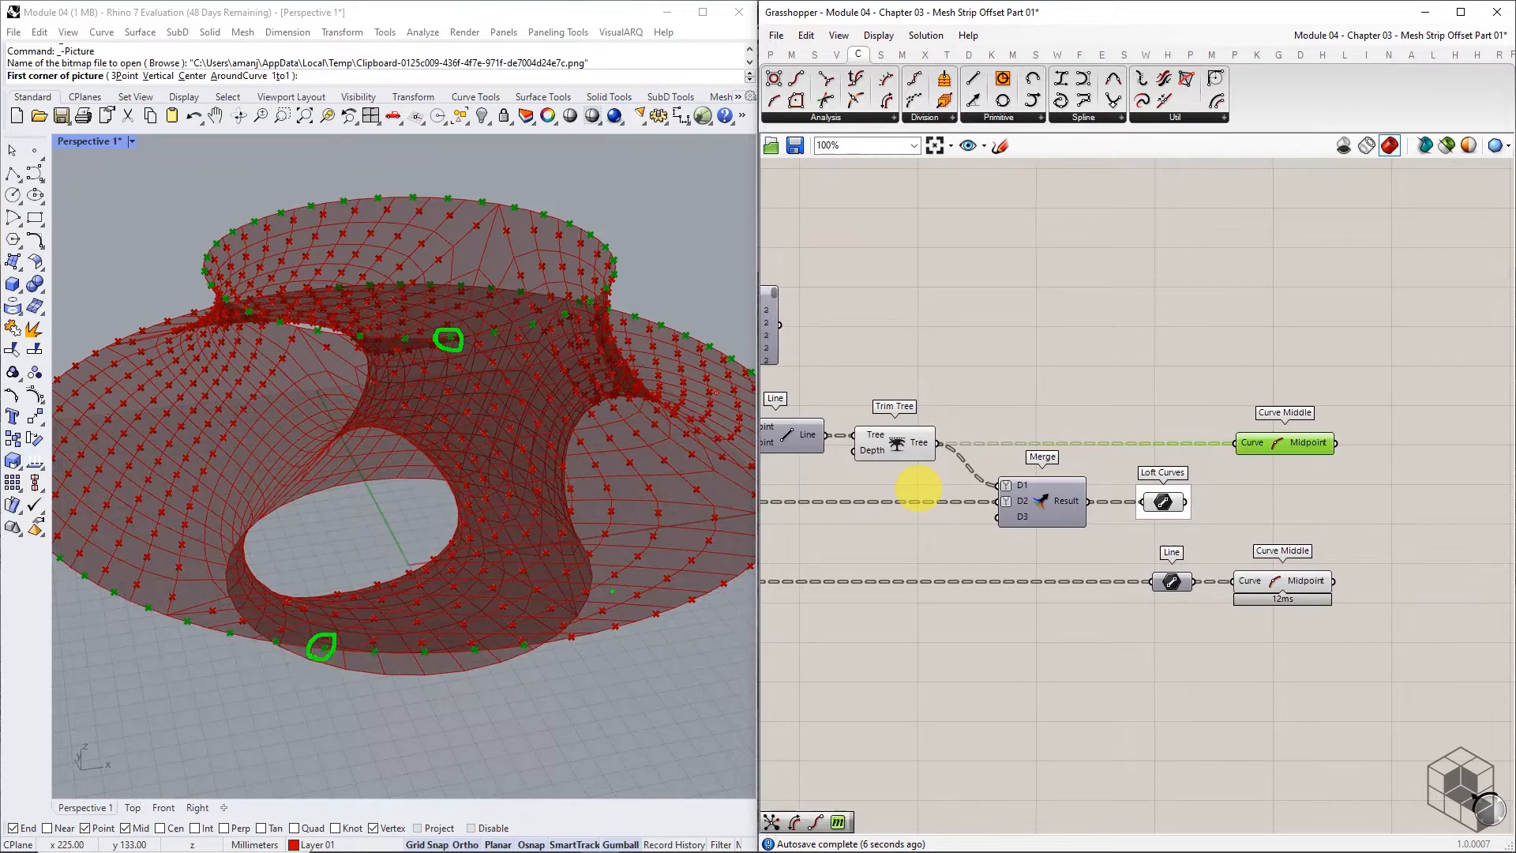
Add a Member Index component, feeding the interior line midpoints into Set and the trimmed end-edge midpoints into Member.
{"action": "left_click", "coordinate": [813, 55]}
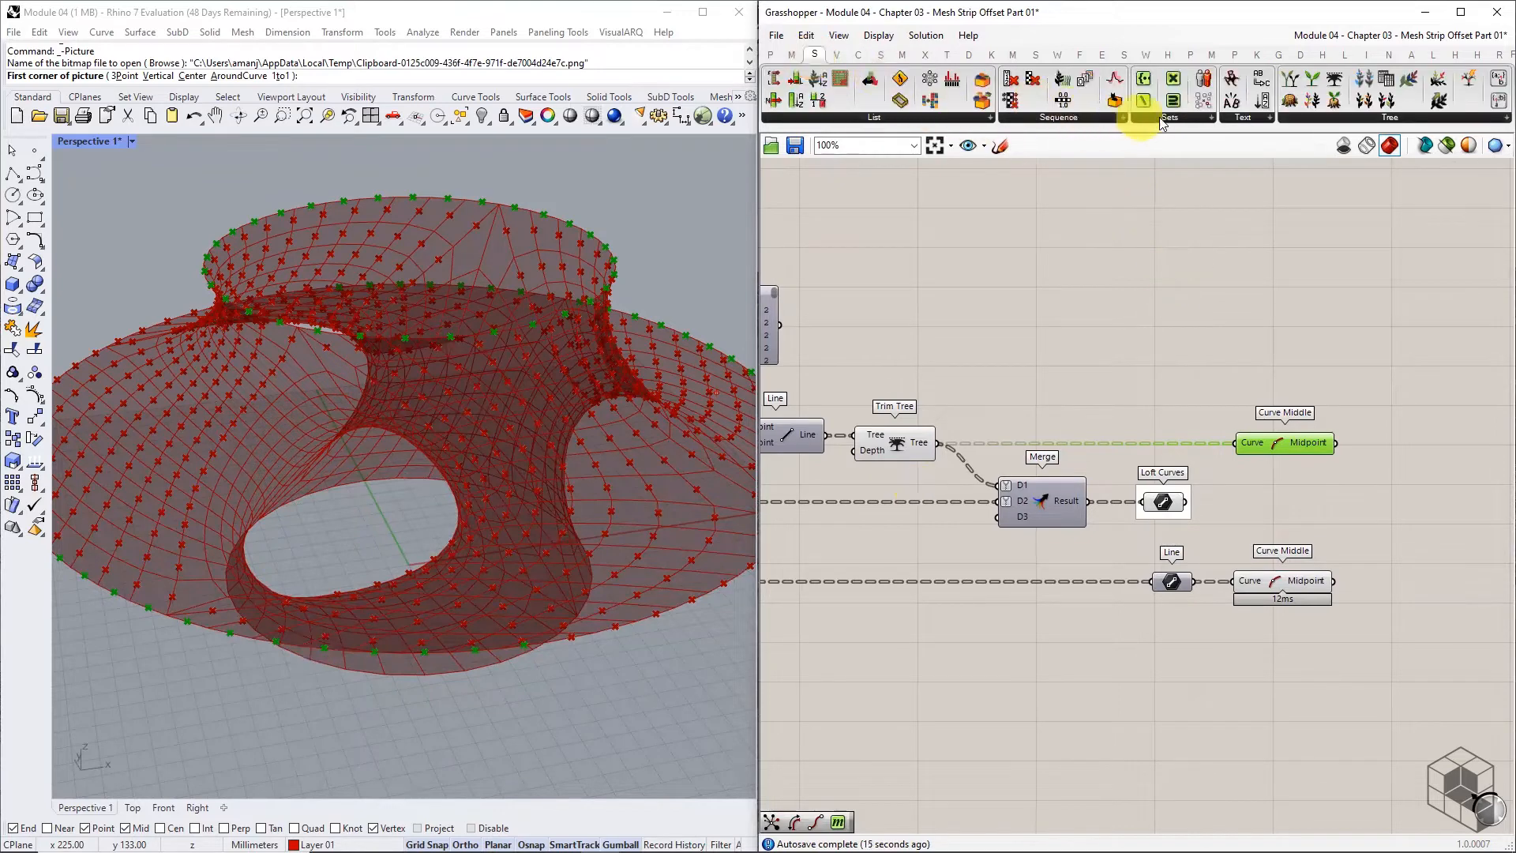
{"action": "left_click", "coordinate": [1175, 117]}
{"action": "left_click_drag", "start_coordinate": [1184, 318], "coordinate": [1432, 498]}
{"action": "right_click_drag", "start_coordinate": [1432, 497], "coordinate": [1235, 508]}
{"action": "scroll", "coordinate": [1234, 508], "scroll_direction": "up", "scroll_amount": 3}
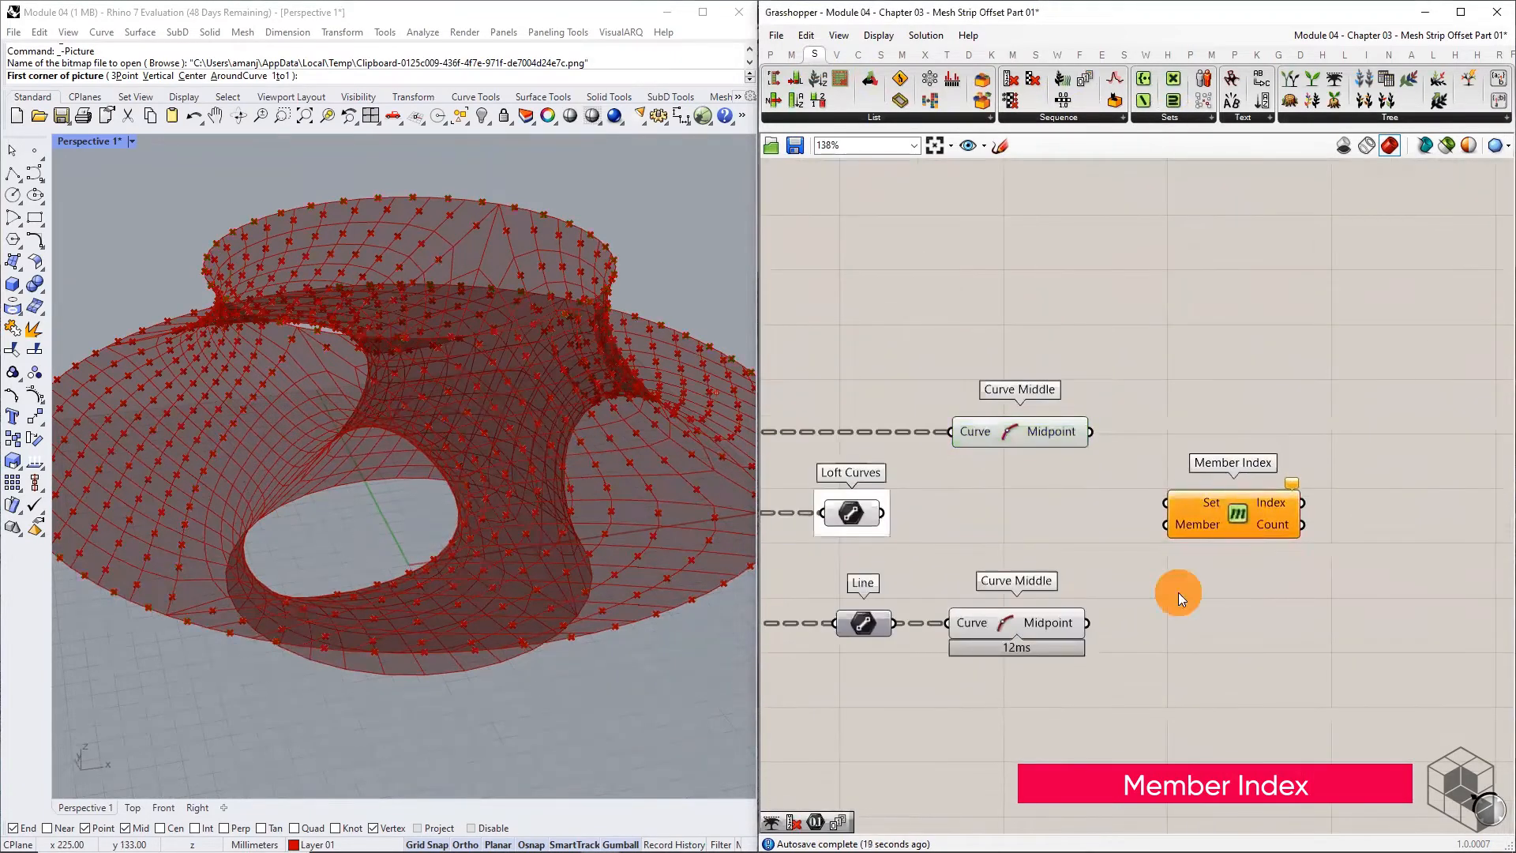
{"action": "left_click", "coordinate": [1062, 626]}
{"action": "left_click_drag", "start_coordinate": [1087, 623], "coordinate": [1157, 527]}
{"action": "right_click_drag", "start_coordinate": [1291, 559], "coordinate": [1232, 568]}
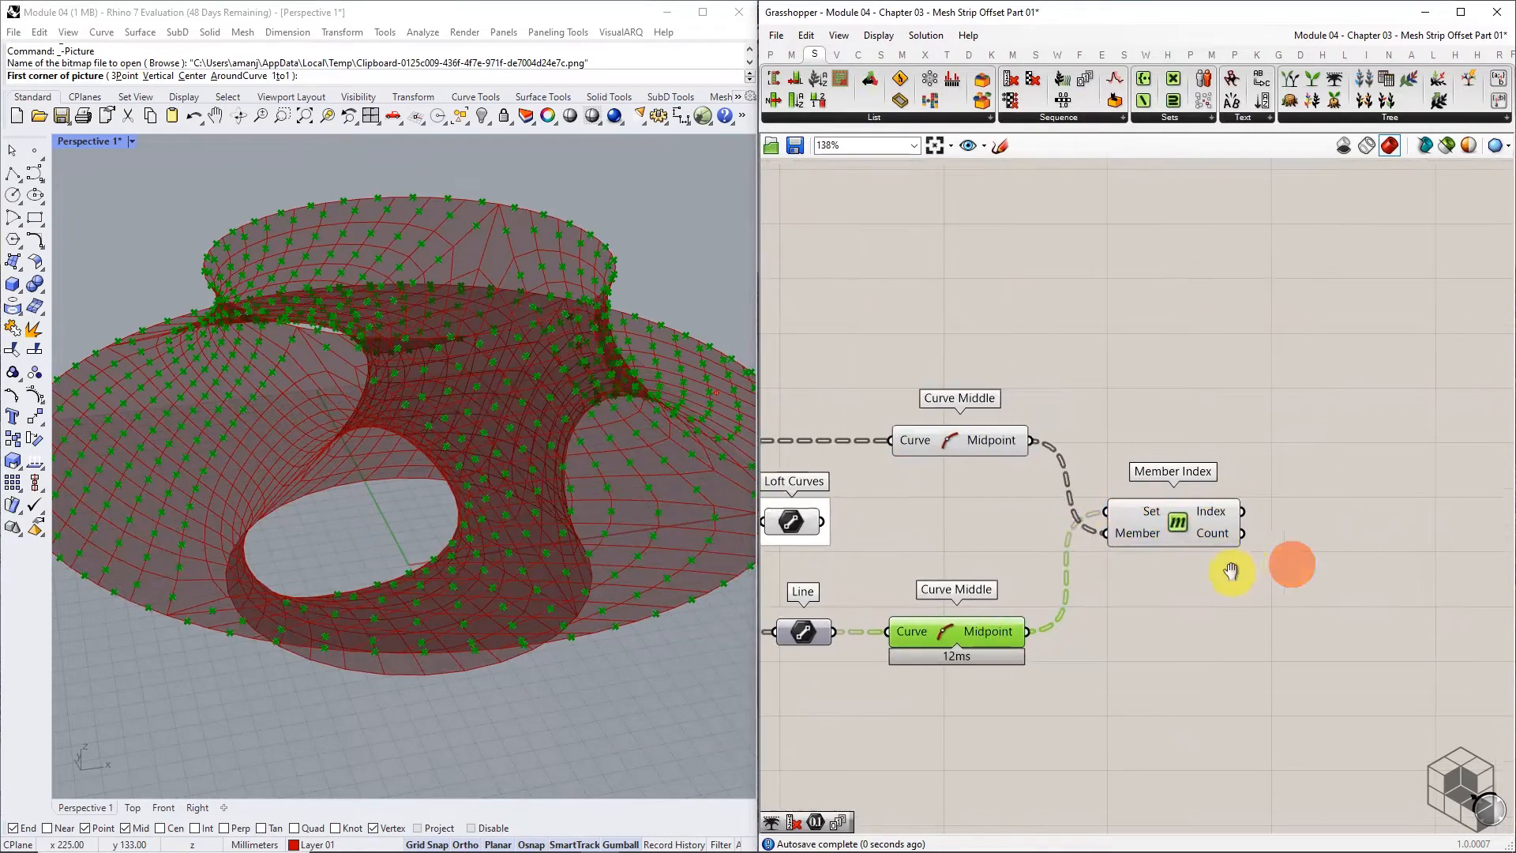
Simplify the data on the Index output of the new Member Index component.
{"action": "left_click", "coordinate": [1231, 569]}
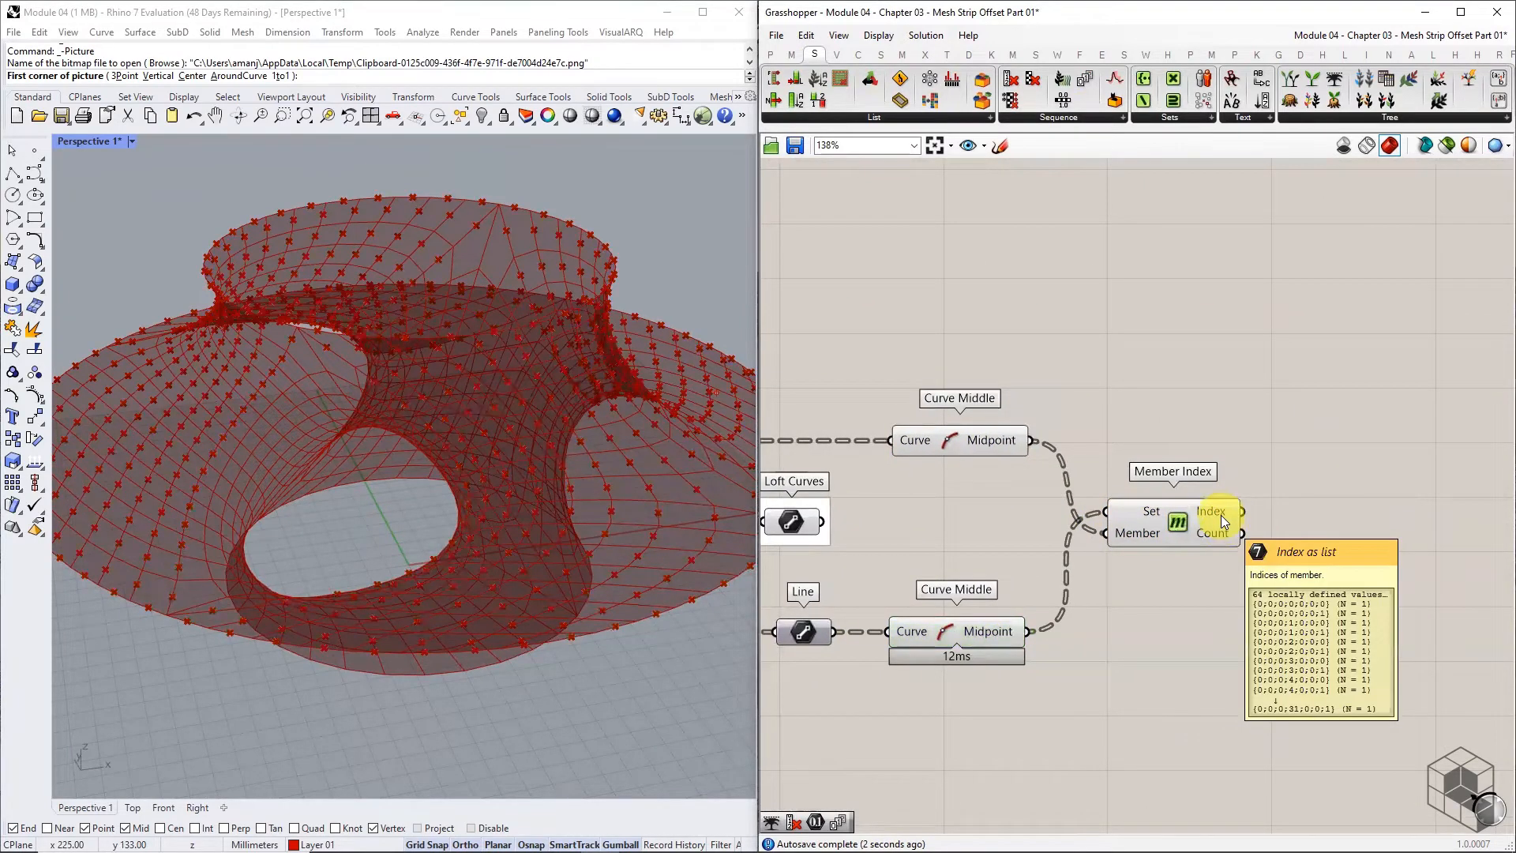
{"action": "right_click", "coordinate": [1221, 515]}
{"action": "left_click", "coordinate": [1267, 603]}
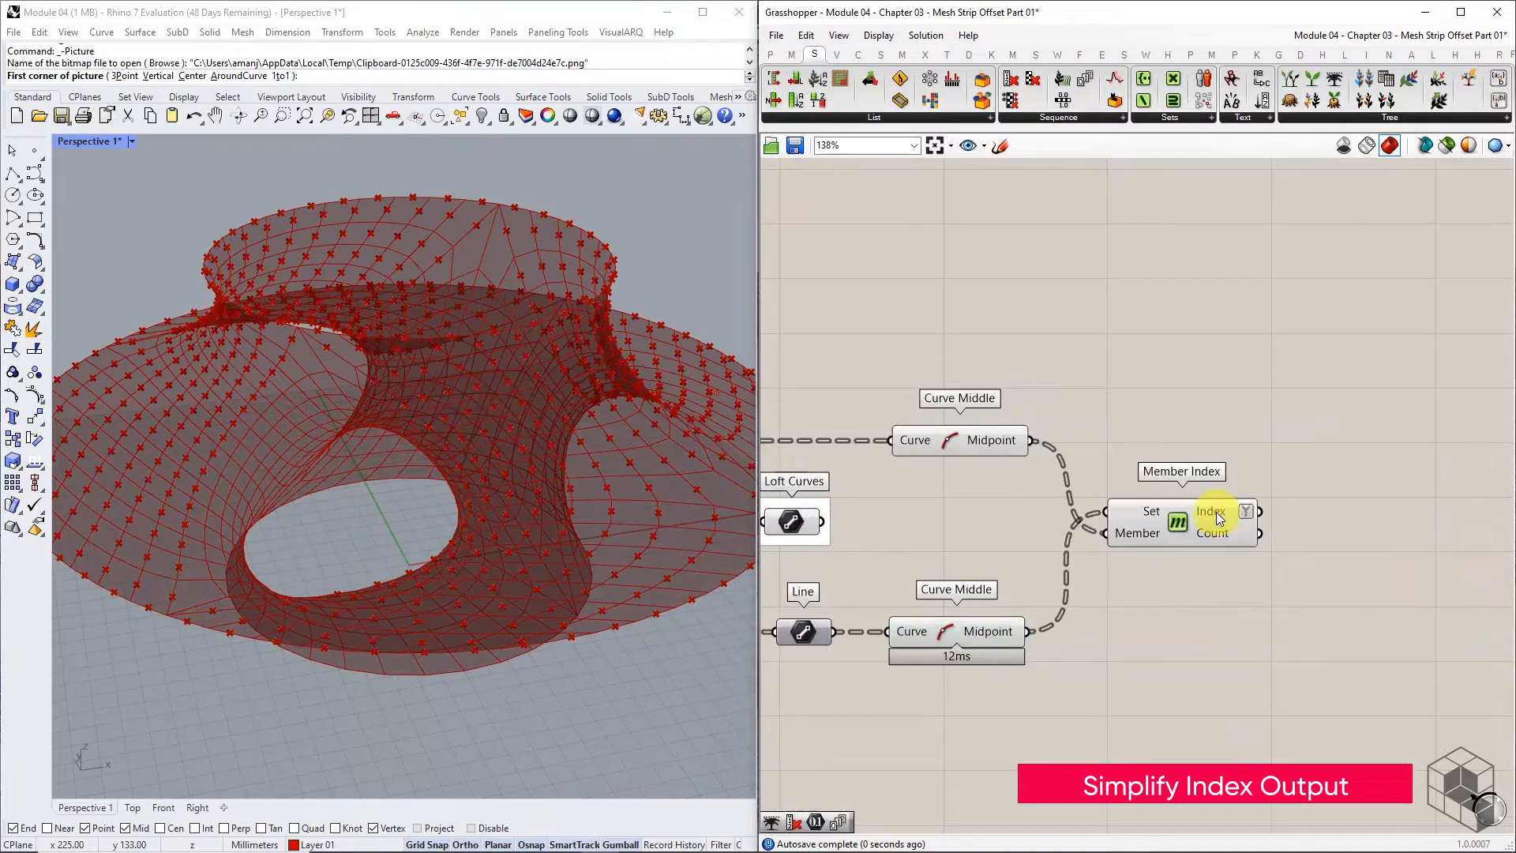
{"action": "mouse_move", "coordinate": [1216, 511]}
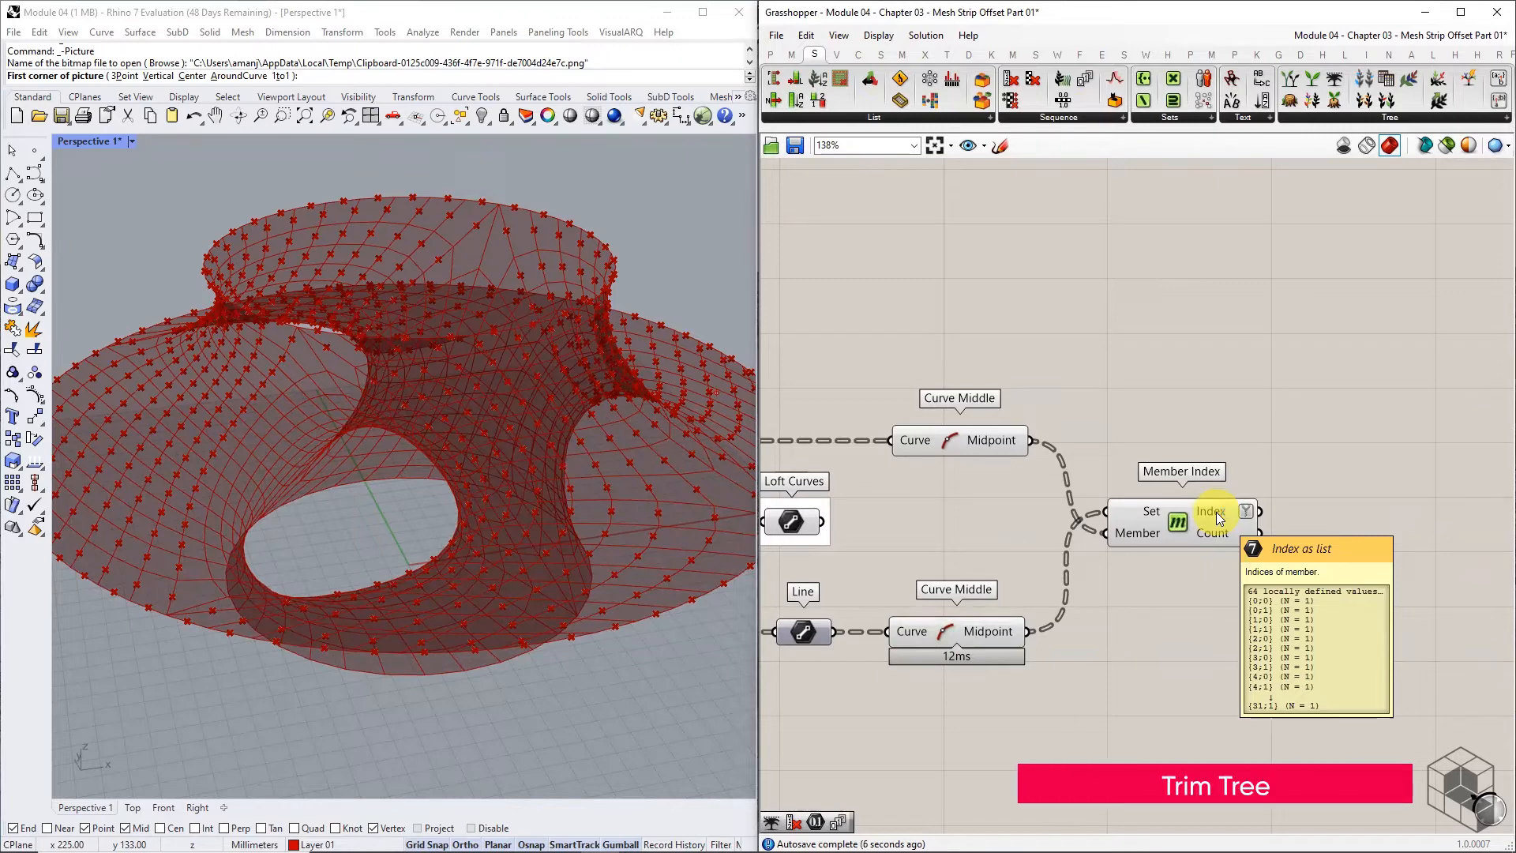
Add a Trim Tree component after Member Index and feed the simplified Index output into its Tree input.
{"action": "left_click", "coordinate": [1388, 115]}
{"action": "left_click", "coordinate": [1340, 227]}
{"action": "left_click", "coordinate": [1380, 524]}
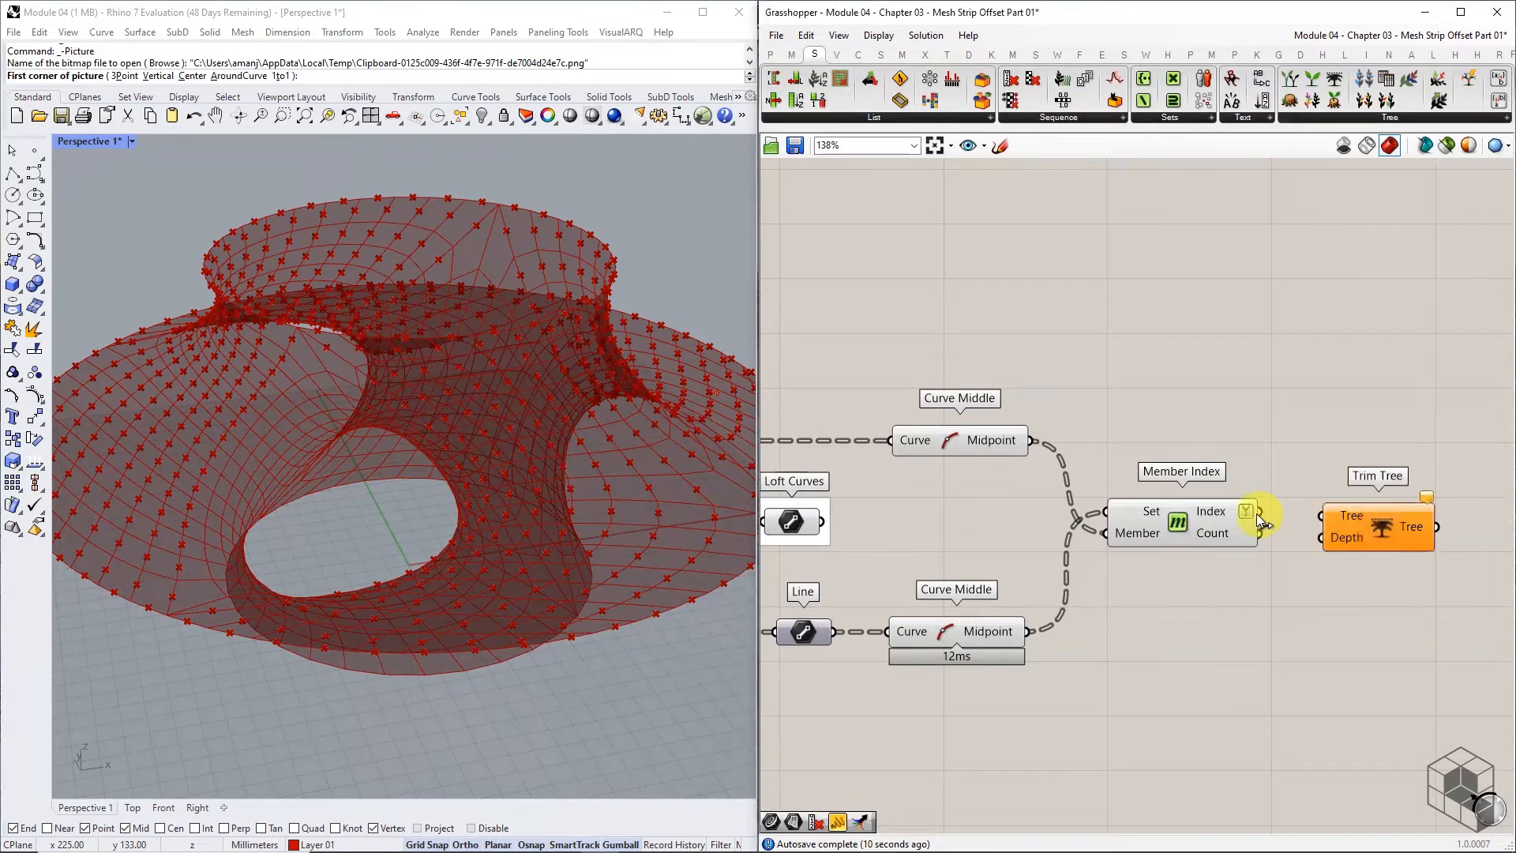
{"action": "left_click_drag", "start_coordinate": [1258, 511], "coordinate": [1358, 524]}
{"action": "left_click", "coordinate": [1359, 527]}
{"action": "right_click_drag", "start_coordinate": [1359, 527], "coordinate": [1187, 493]}
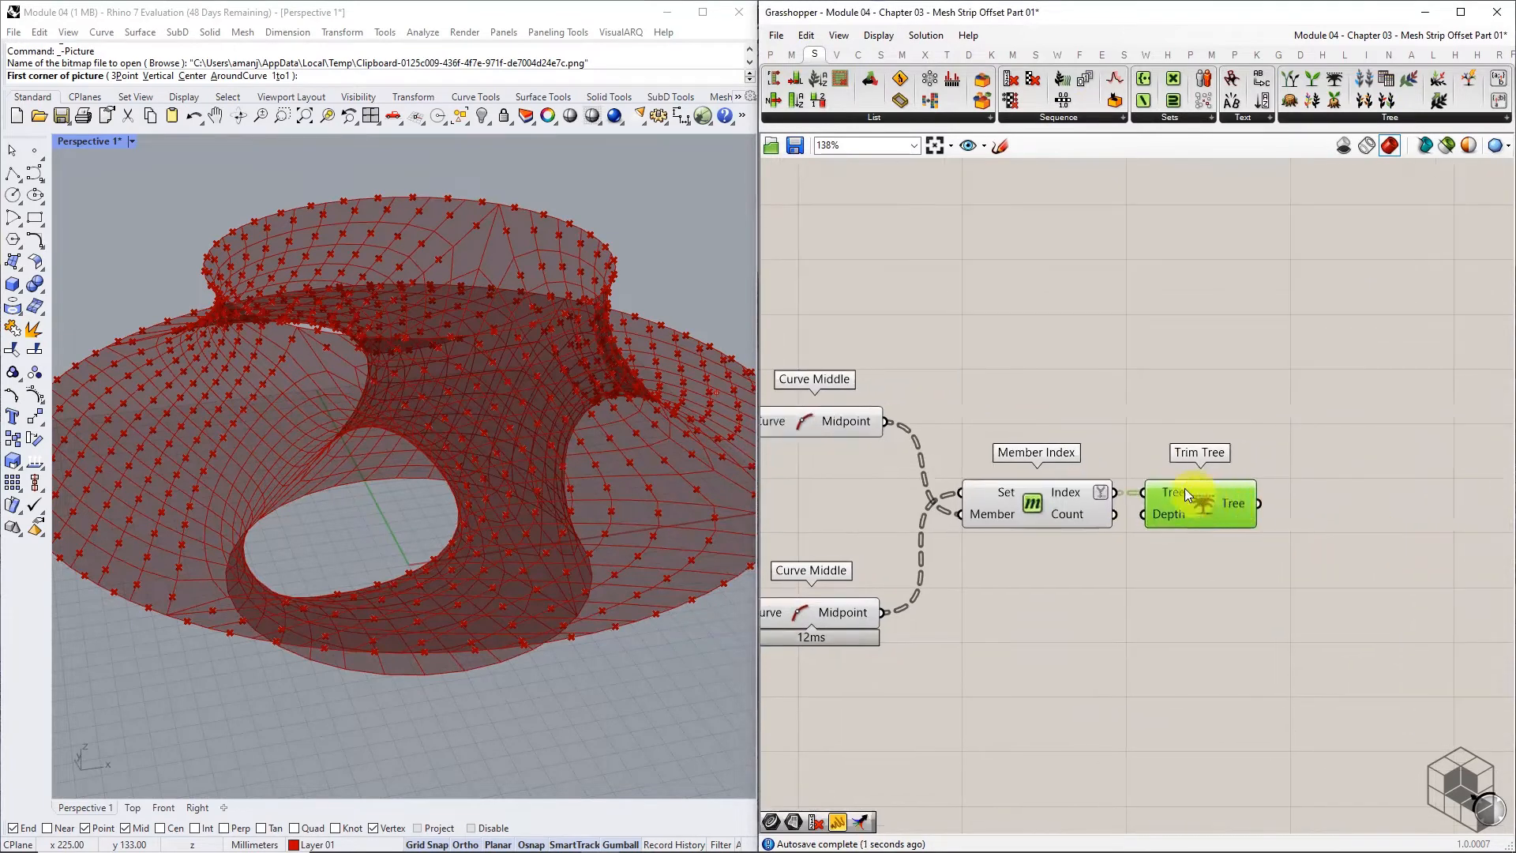
Add a Cull Index component beyond Trim Tree and feed the copied Line parameter into its List input.
{"action": "left_click", "coordinate": [1055, 117]}
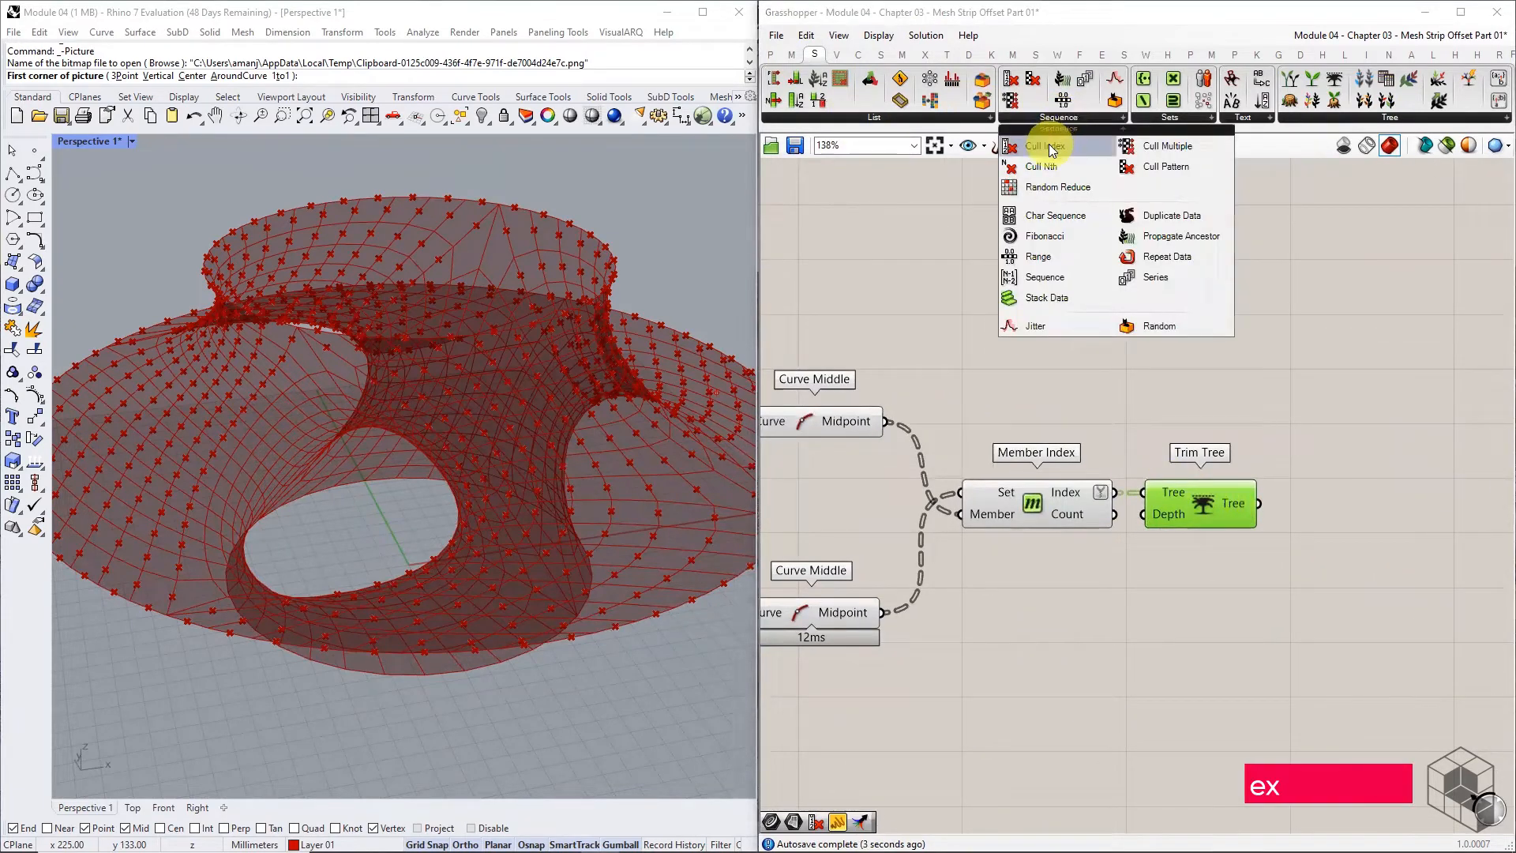
{"action": "left_click", "coordinate": [1049, 147]}
{"action": "left_click", "coordinate": [1345, 620]}
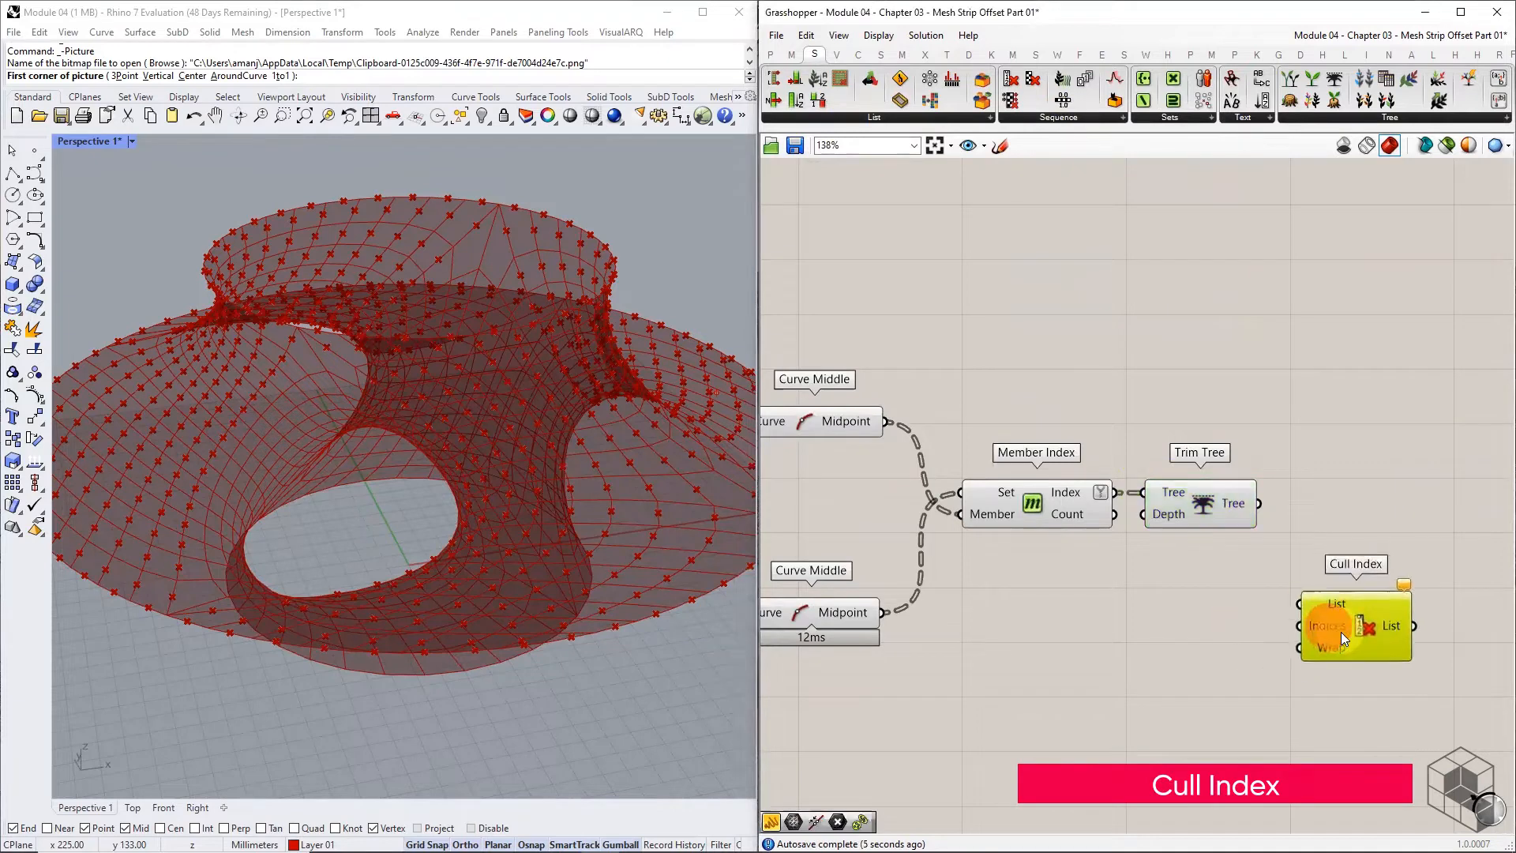
{"action": "left_click", "coordinate": [1137, 642]}
{"action": "left_click", "coordinate": [860, 619]}
{"action": "right_click_drag", "start_coordinate": [900, 611], "coordinate": [1187, 567]}
{"action": "scroll", "coordinate": [1184, 567], "scroll_direction": "down", "scroll_amount": 1}
{"action": "left_click_drag", "start_coordinate": [1061, 568], "coordinate": [1411, 569]}
{"action": "left_click", "coordinate": [1448, 576]}
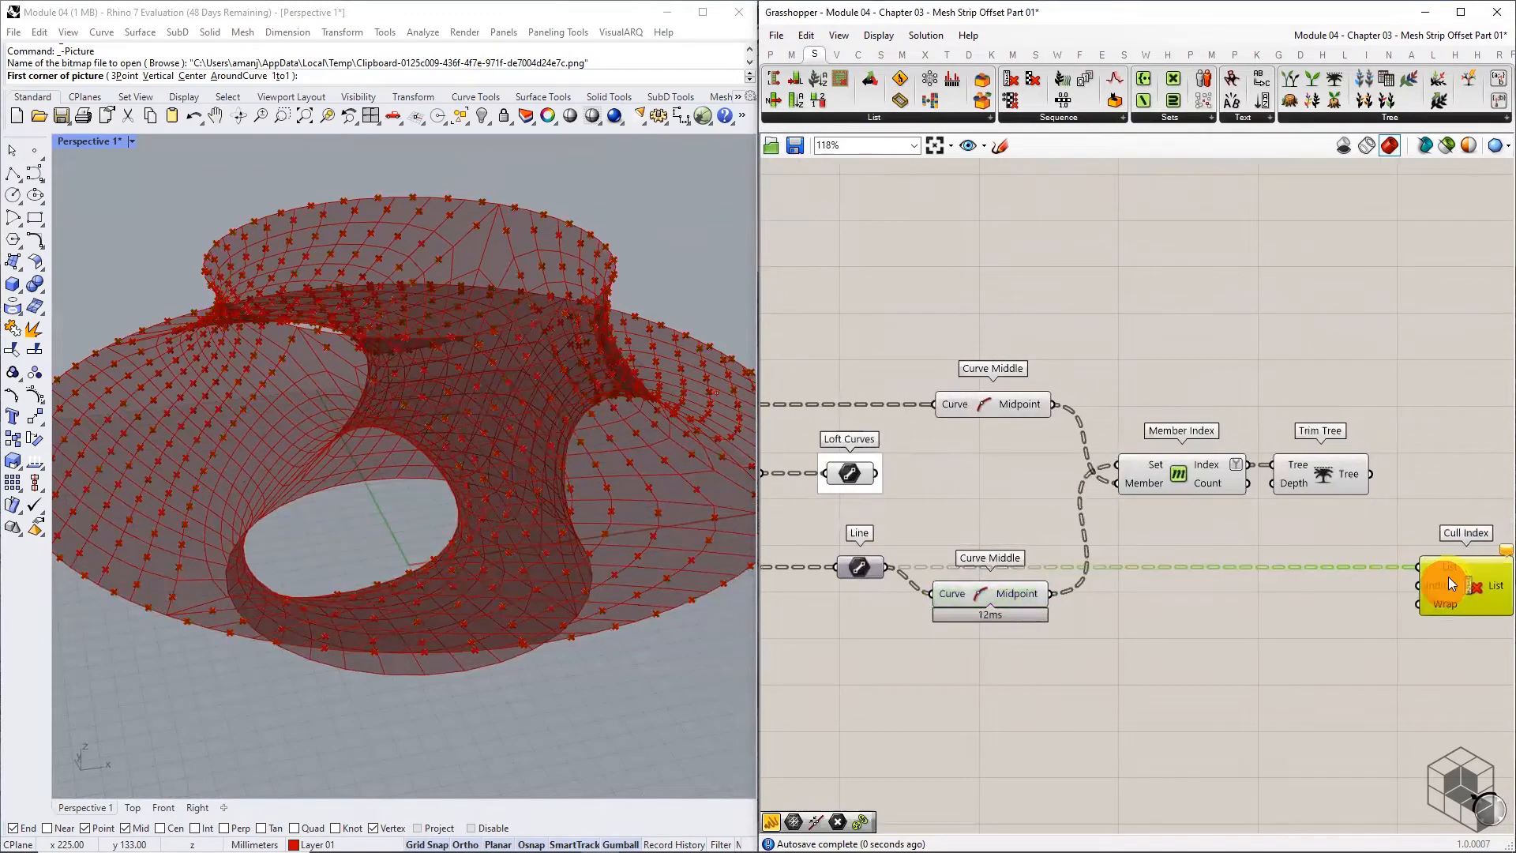
Feed the Trim Tree output into the Indices input of Cull Index and simplify its List output.
{"action": "right_click_drag", "start_coordinate": [1448, 576], "coordinate": [1182, 578]}
{"action": "scroll", "coordinate": [1184, 584], "scroll_direction": "up", "scroll_amount": 2}
{"action": "left_click_drag", "start_coordinate": [1083, 460], "coordinate": [1162, 621]}
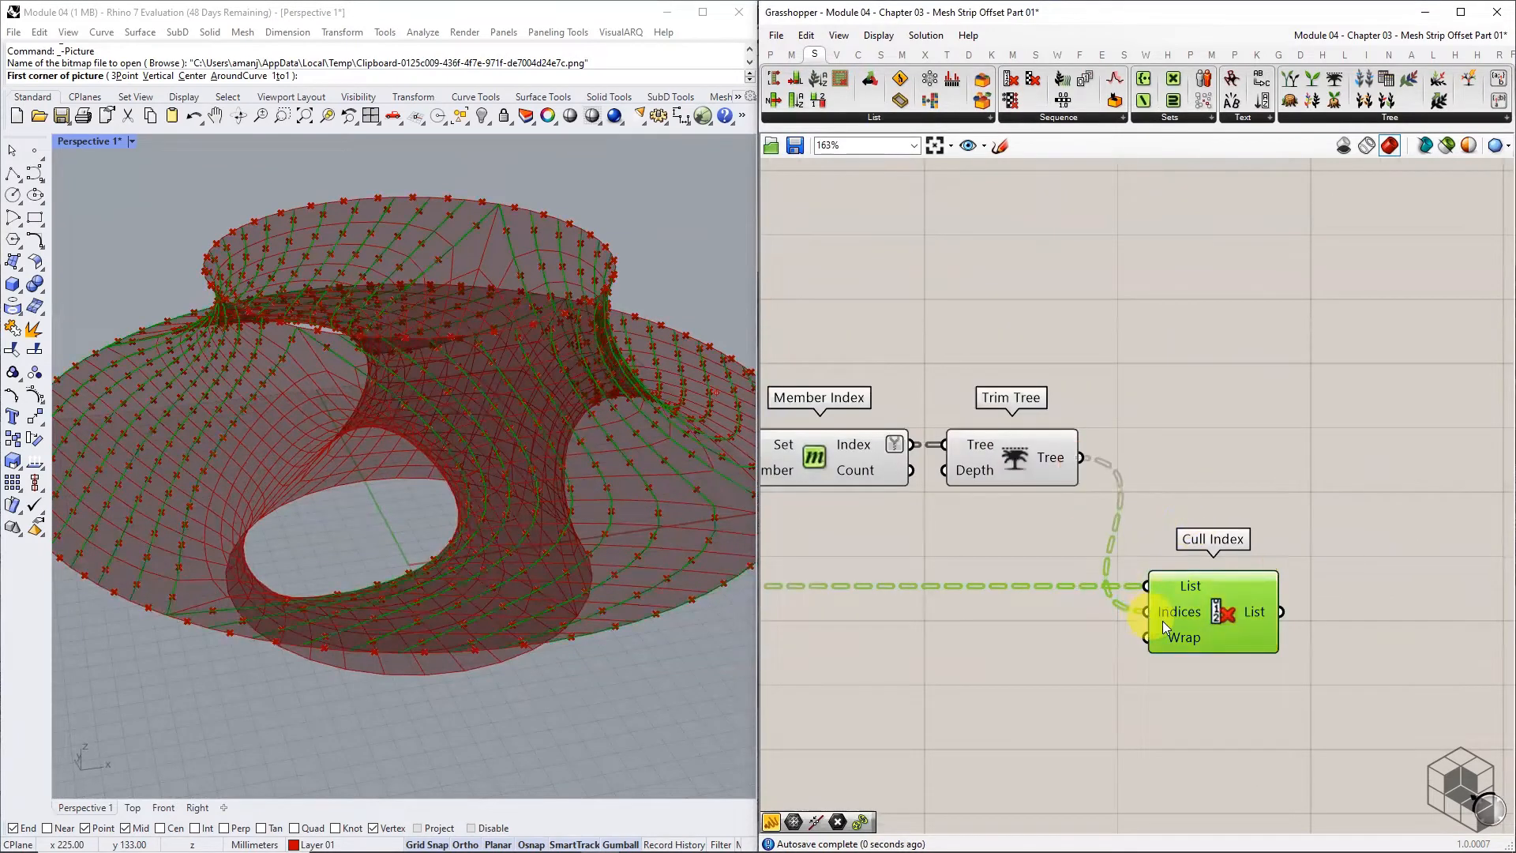
{"action": "right_click", "coordinate": [1258, 612]}
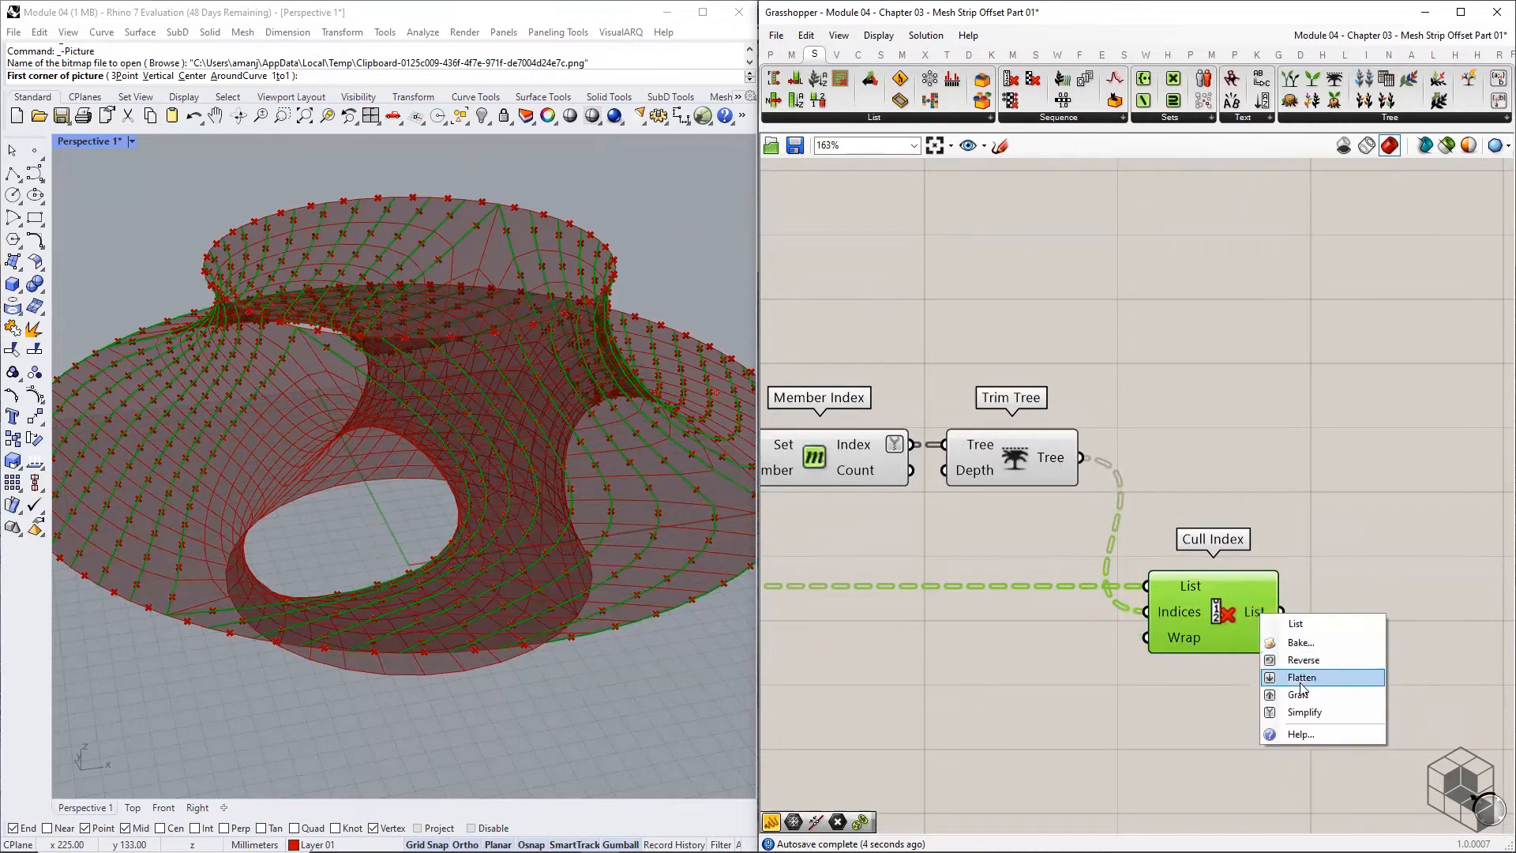
{"action": "left_click", "coordinate": [1310, 709]}
{"action": "mouse_move", "coordinate": [1262, 611]}
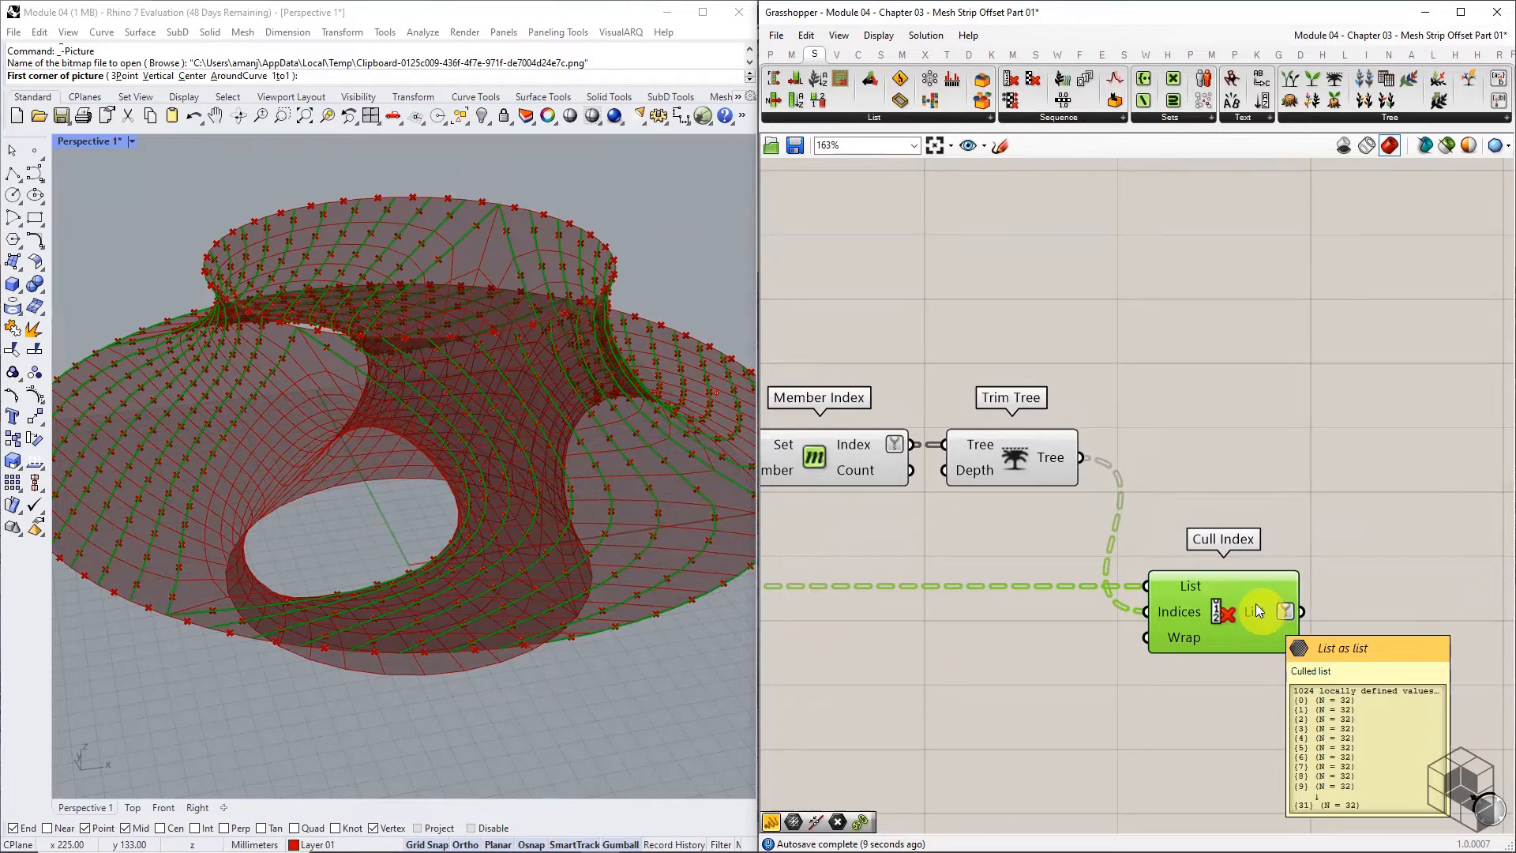
Add a Join Curves component after Cull Index and feed the culled List into its Curves input.
{"action": "left_click", "coordinate": [857, 54]}
{"action": "left_click", "coordinate": [1222, 126]}
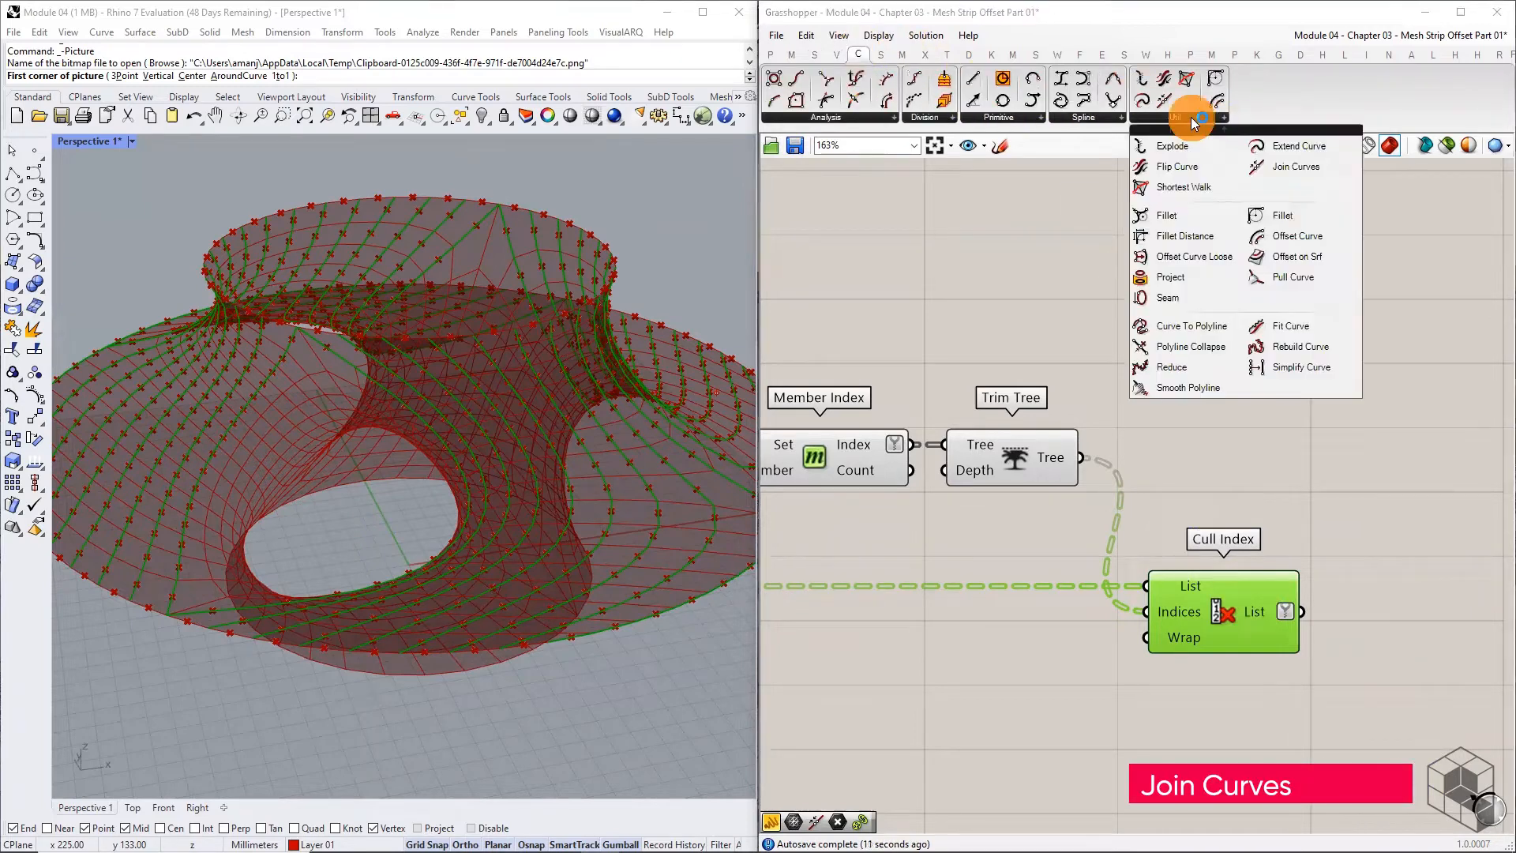
{"action": "left_click_drag", "start_coordinate": [1263, 158], "coordinate": [1414, 606]}
{"action": "left_click_drag", "start_coordinate": [1324, 614], "coordinate": [1342, 592]}
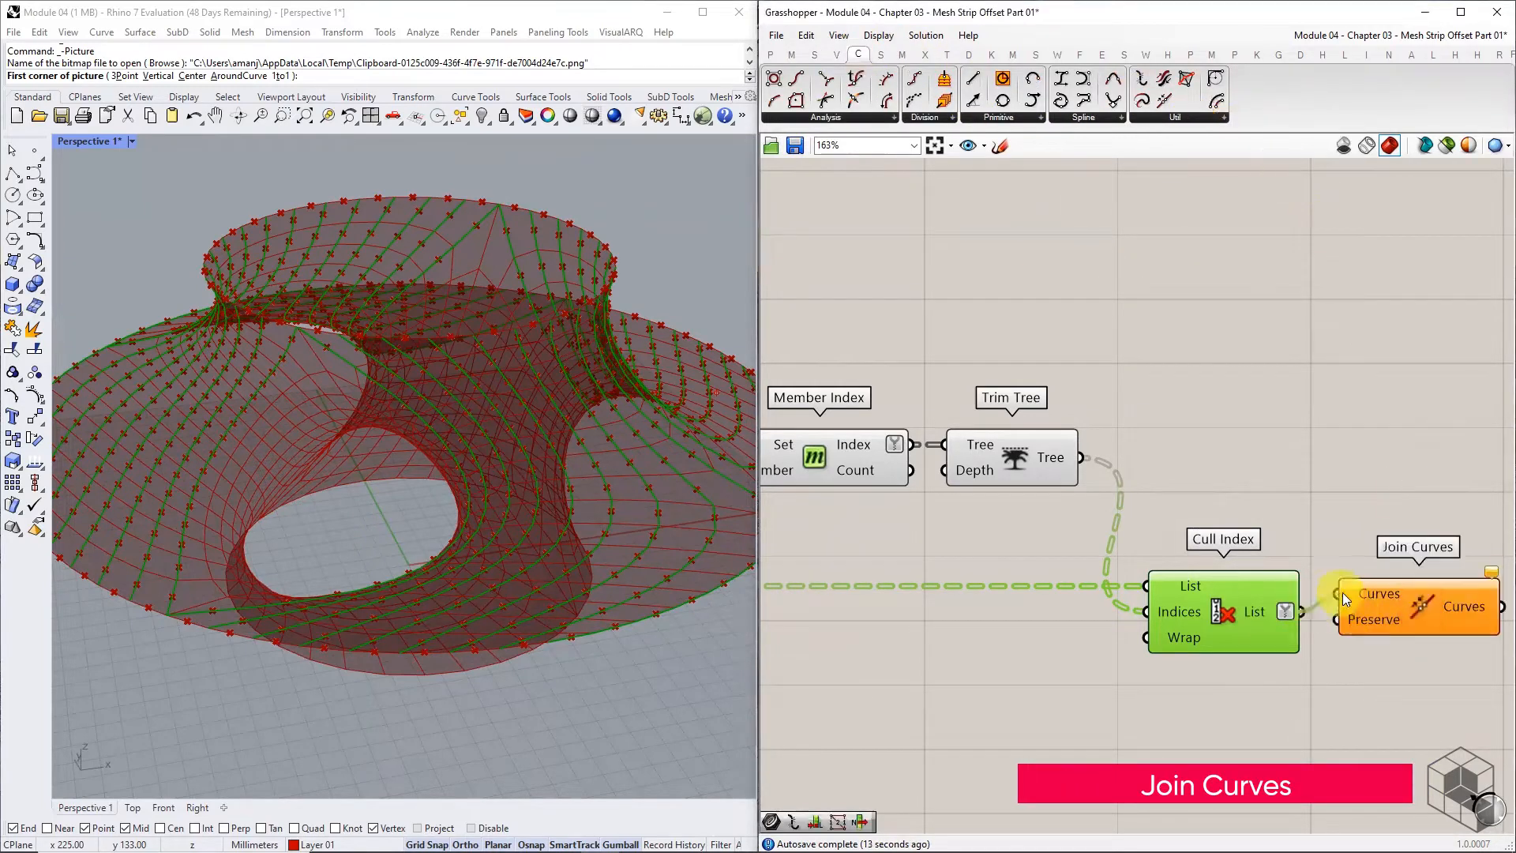
{"action": "right_click_drag", "start_coordinate": [1405, 603], "coordinate": [1216, 562]}
{"action": "left_click_drag", "start_coordinate": [1216, 562], "coordinate": [1231, 574]}
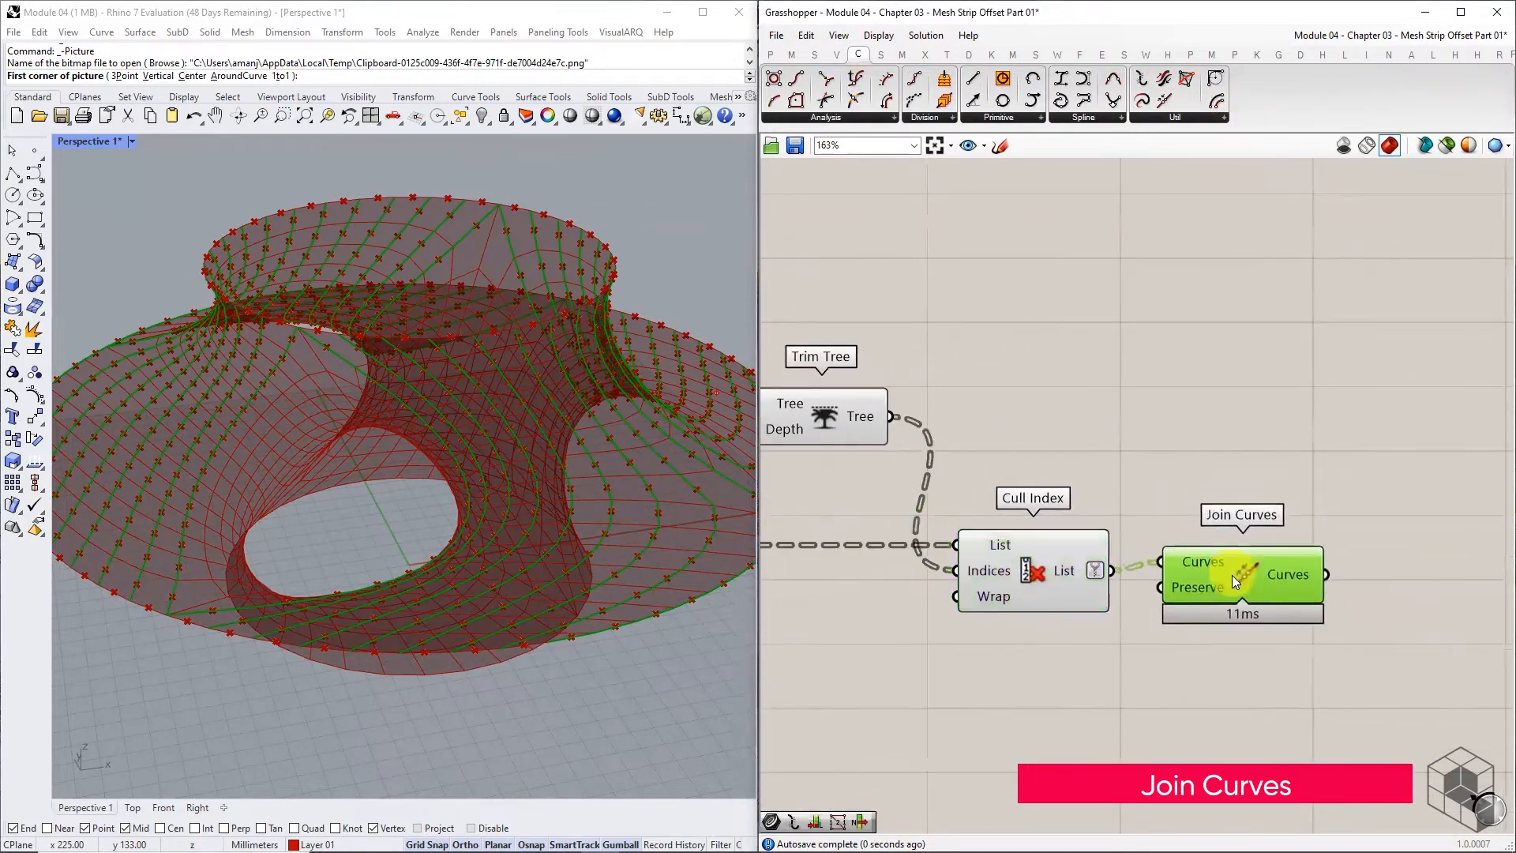
Add a Curve parameter after Join Curves to hold its Curves output.
{"action": "left_click", "coordinate": [771, 55]}
{"action": "left_click_drag", "start_coordinate": [848, 80], "coordinate": [1327, 583]}
{"action": "scroll", "coordinate": [1341, 564], "scroll_direction": "down", "scroll_amount": 2}
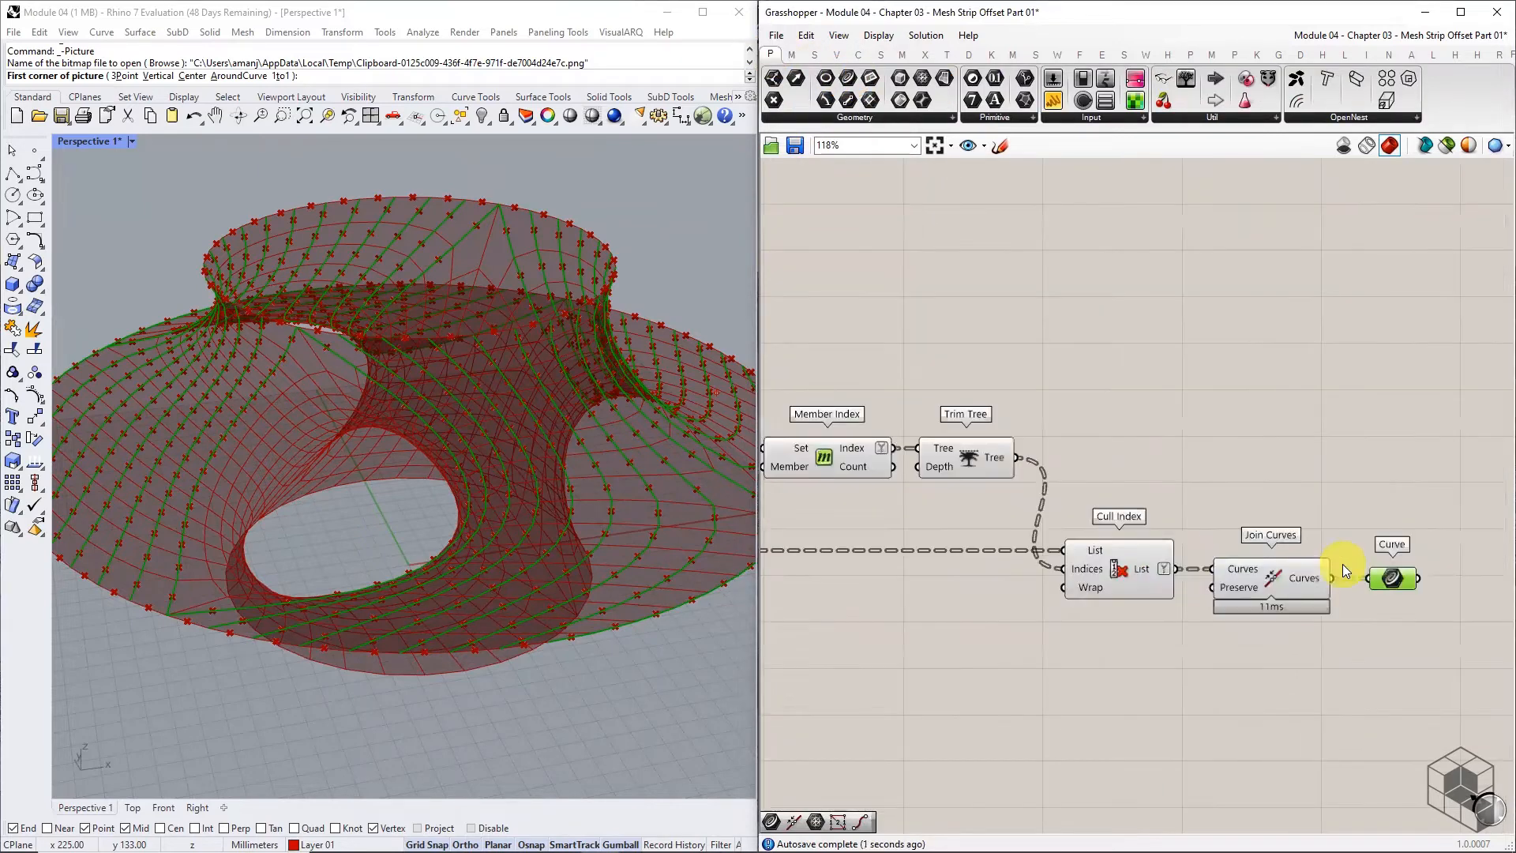
Turn off the preview of Cull Index, Join Curves, both Curve Middle components, Member Index and Trim Tree.
{"action": "left_click_drag", "start_coordinate": [1322, 519], "coordinate": [1080, 612]}
{"action": "middle_click", "coordinate": [1158, 568]}
{"action": "left_click", "coordinate": [1213, 518]}
{"action": "scroll", "coordinate": [1135, 543], "scroll_direction": "down", "scroll_amount": 2}
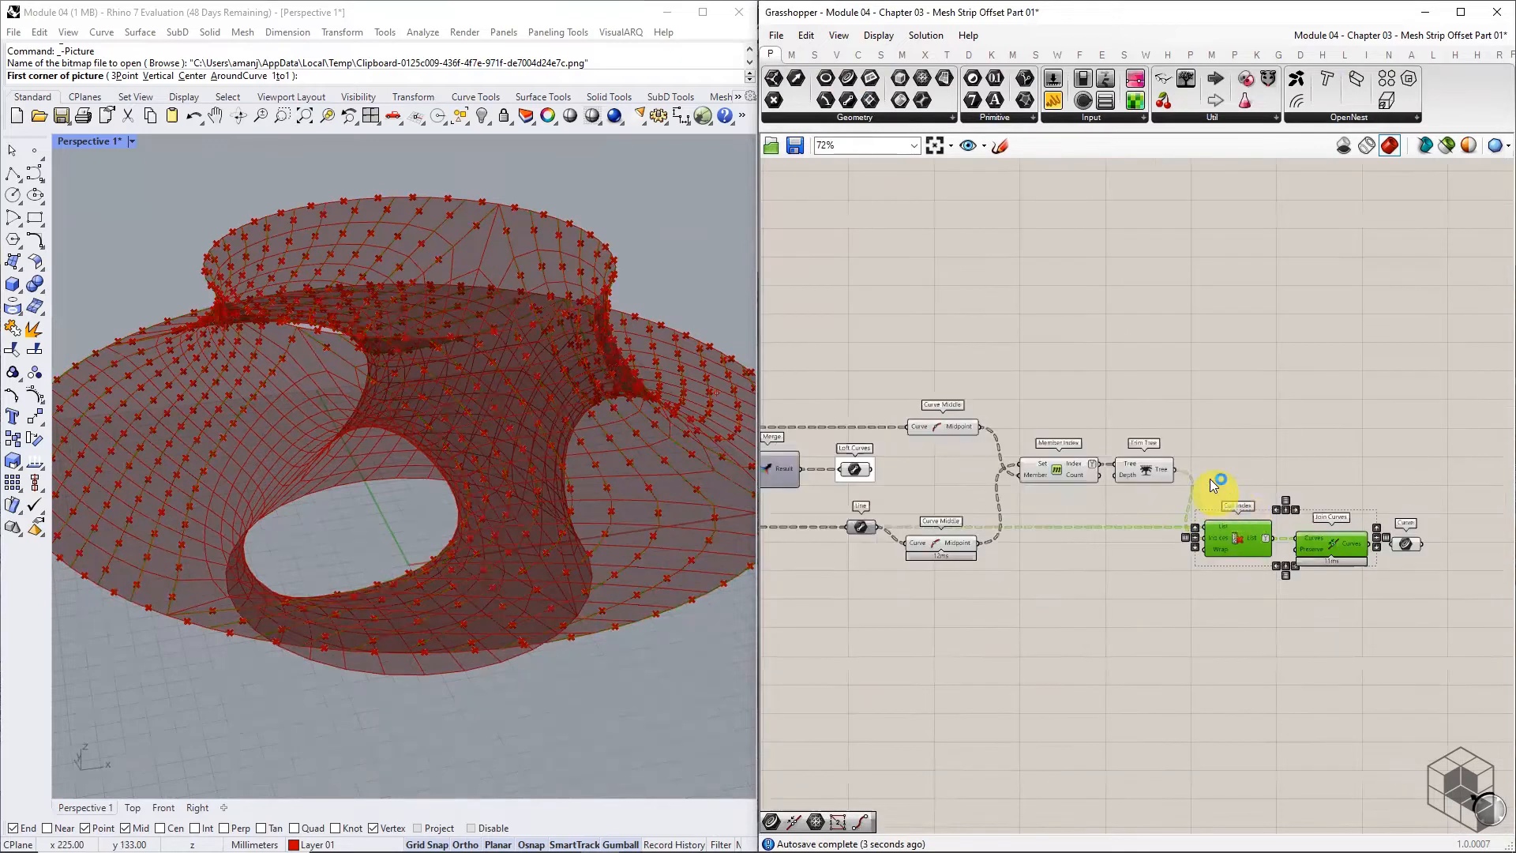
{"action": "left_click_drag", "start_coordinate": [1180, 379], "coordinate": [996, 556]}
{"action": "middle_click", "coordinate": [1010, 514]}
{"action": "left_click", "coordinate": [1059, 474]}
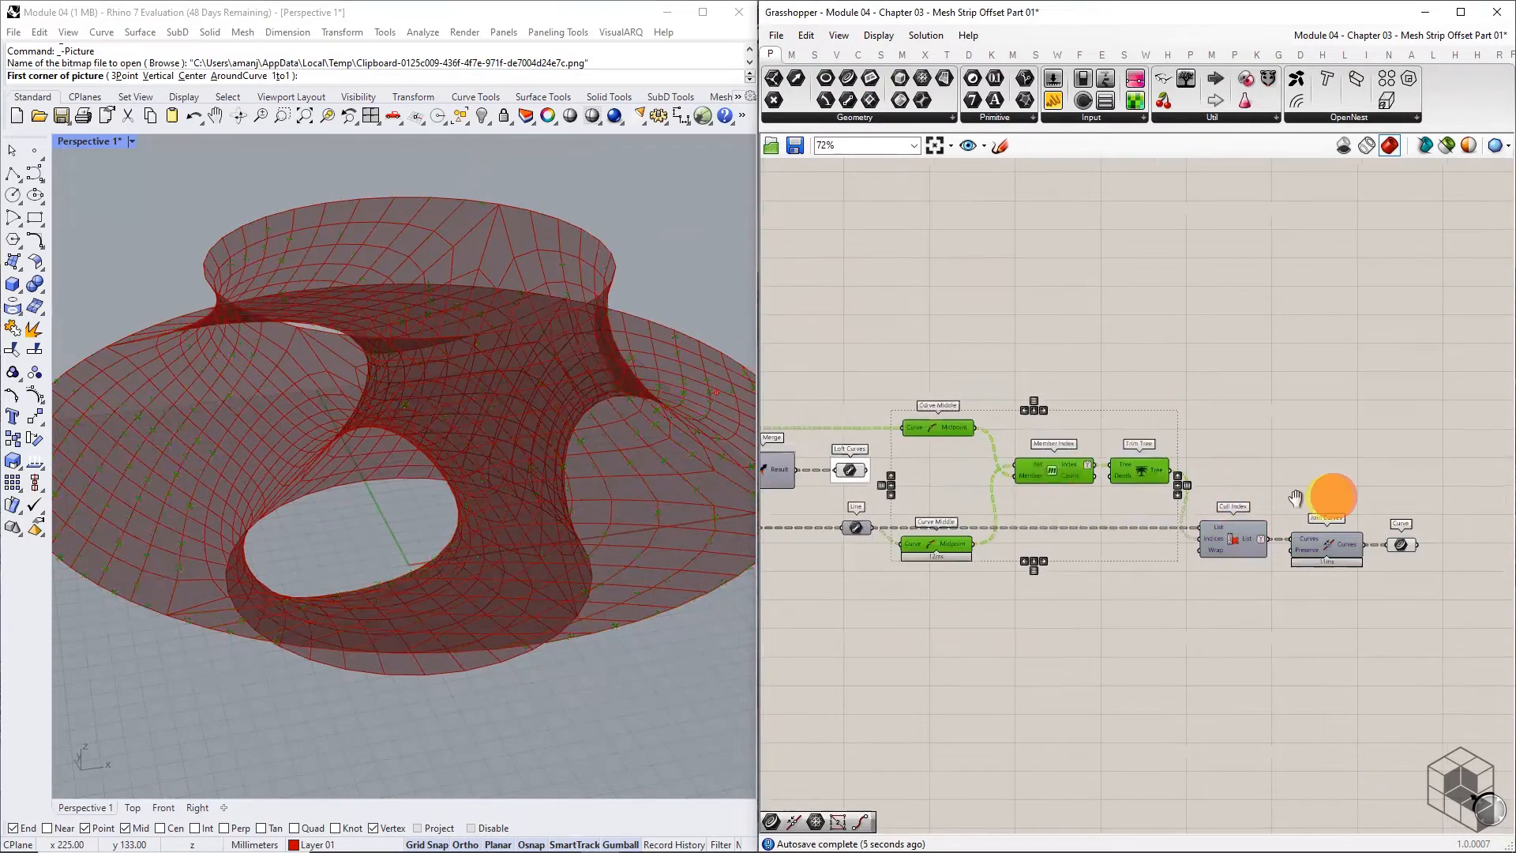
Examine how many joined curves each branch of the Curve parameter holds.
{"action": "scroll", "coordinate": [1263, 529], "scroll_direction": "up", "scroll_amount": 2}
{"action": "mouse_move", "coordinate": [1172, 584]}
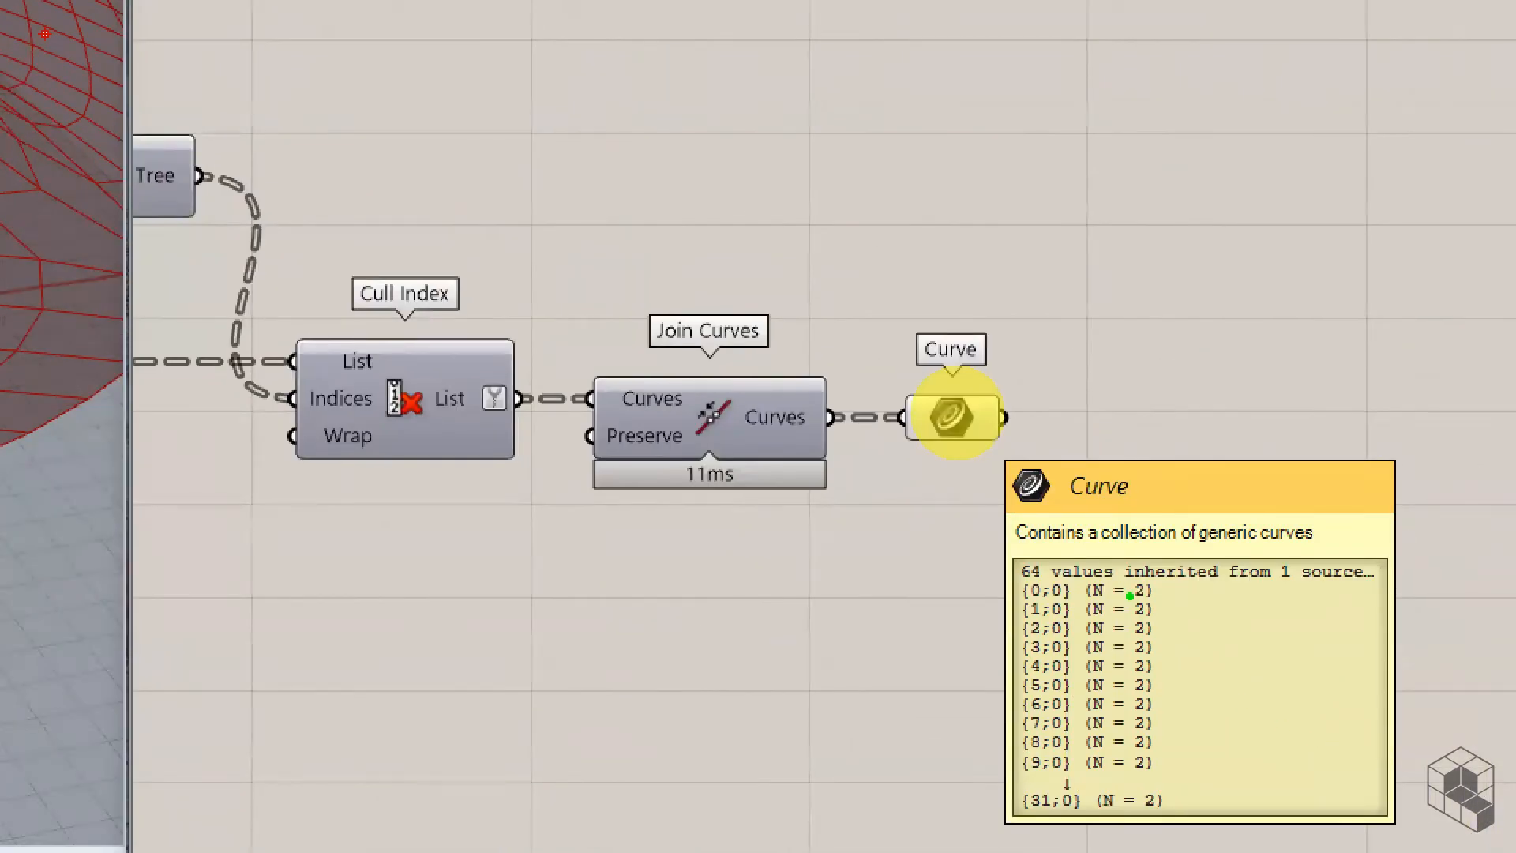
{"action": "left_click_drag", "start_coordinate": [1137, 607], "coordinate": [1156, 602]}
{"action": "left_click_drag", "start_coordinate": [1145, 615], "coordinate": [1157, 612]}
{"action": "left_click_drag", "start_coordinate": [1140, 647], "coordinate": [1151, 642]}
{"action": "left_click_drag", "start_coordinate": [1143, 668], "coordinate": [1157, 668]}
{"action": "left_click_drag", "start_coordinate": [1137, 698], "coordinate": [1155, 695]}
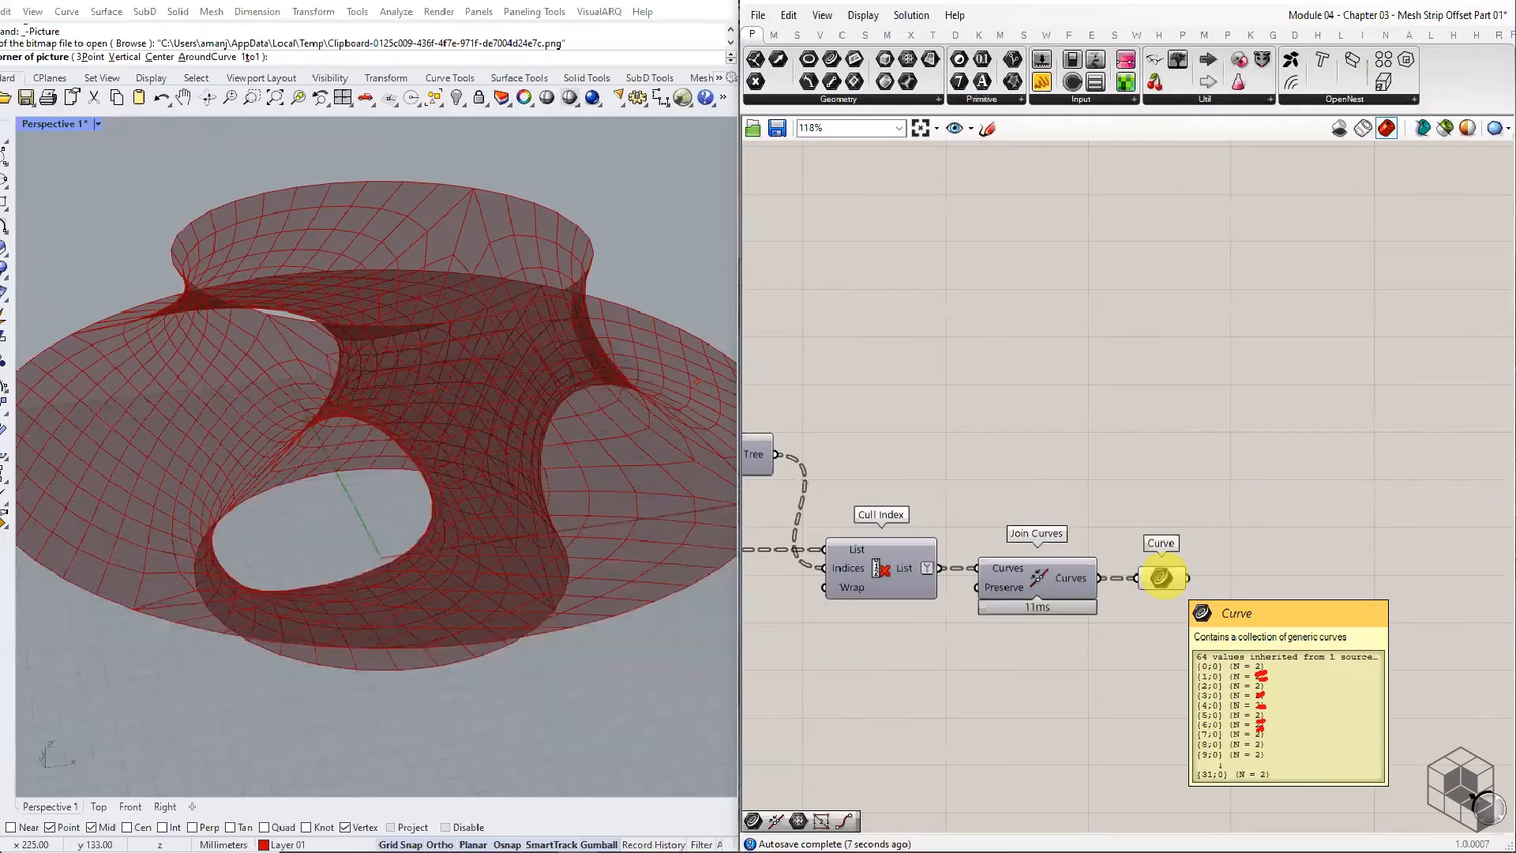
Add a List Item component fed by the Curve parameter, and place a copy of that parameter on its Item output.
{"action": "right_click_drag", "start_coordinate": [1120, 400], "coordinate": [937, 375]}
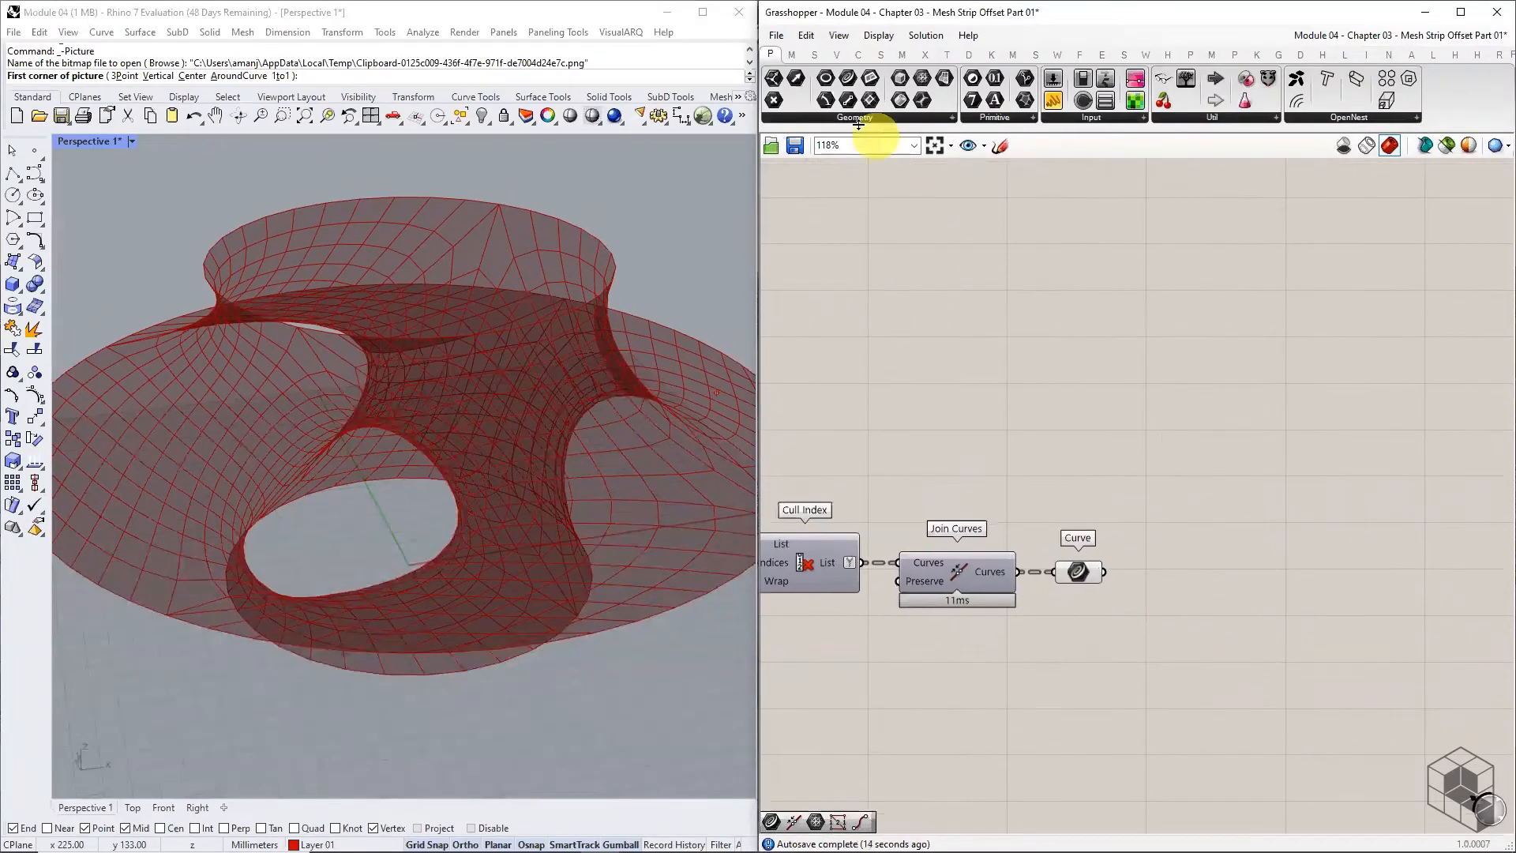
{"action": "left_click", "coordinate": [814, 54]}
{"action": "left_click", "coordinate": [871, 117]}
{"action": "left_click_drag", "start_coordinate": [923, 164], "coordinate": [1263, 583]}
{"action": "left_click", "coordinate": [1080, 574]}
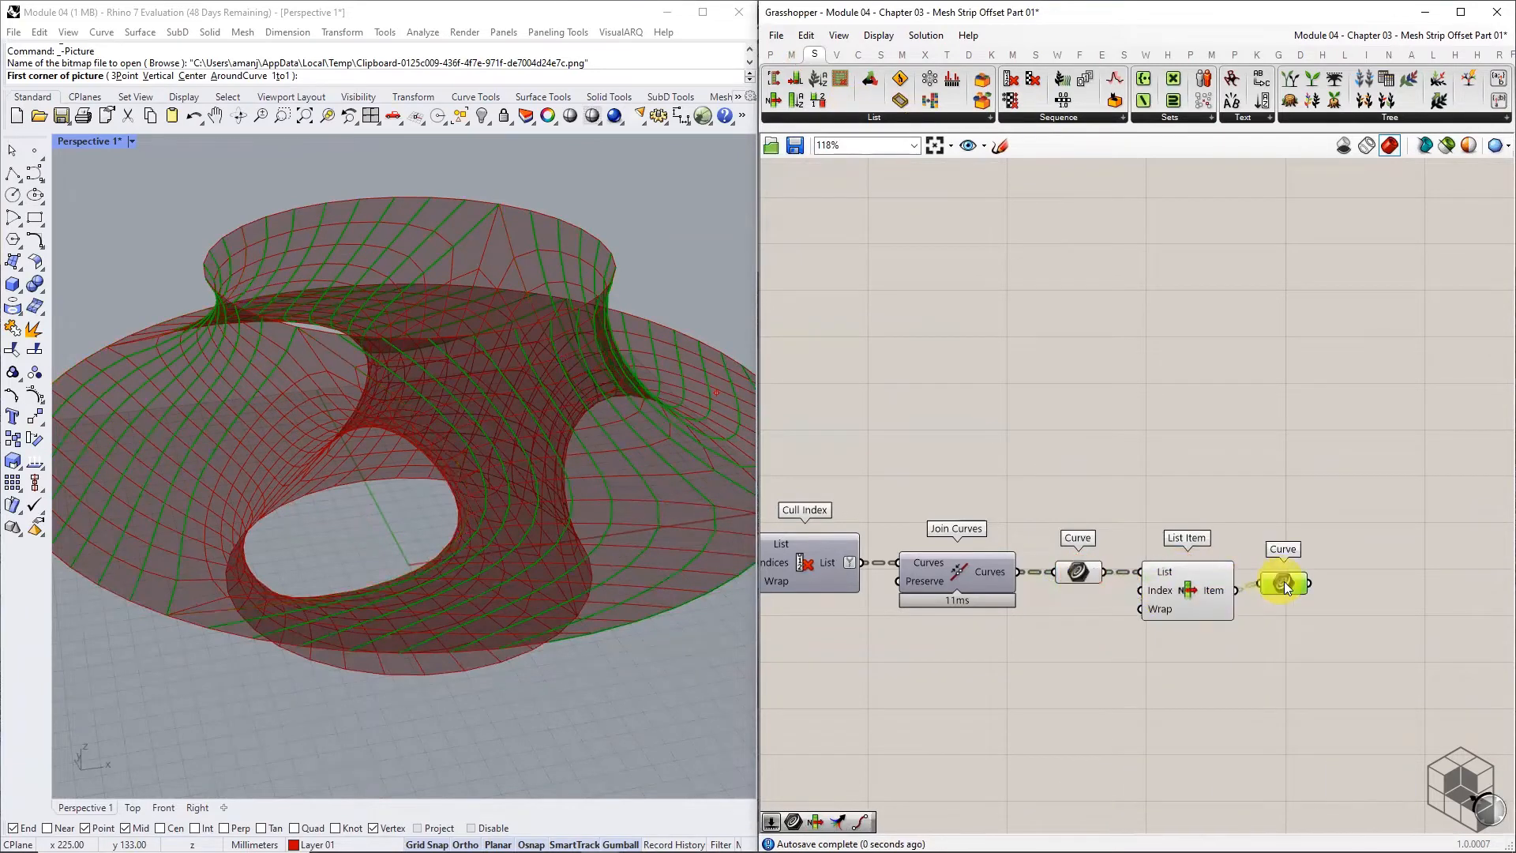
Group the copied Curve parameter and name the group "Guide Curve".
{"action": "middle_click", "coordinate": [1285, 586]}
{"action": "left_click", "coordinate": [1293, 547]}
{"action": "right_click", "coordinate": [1305, 570]}
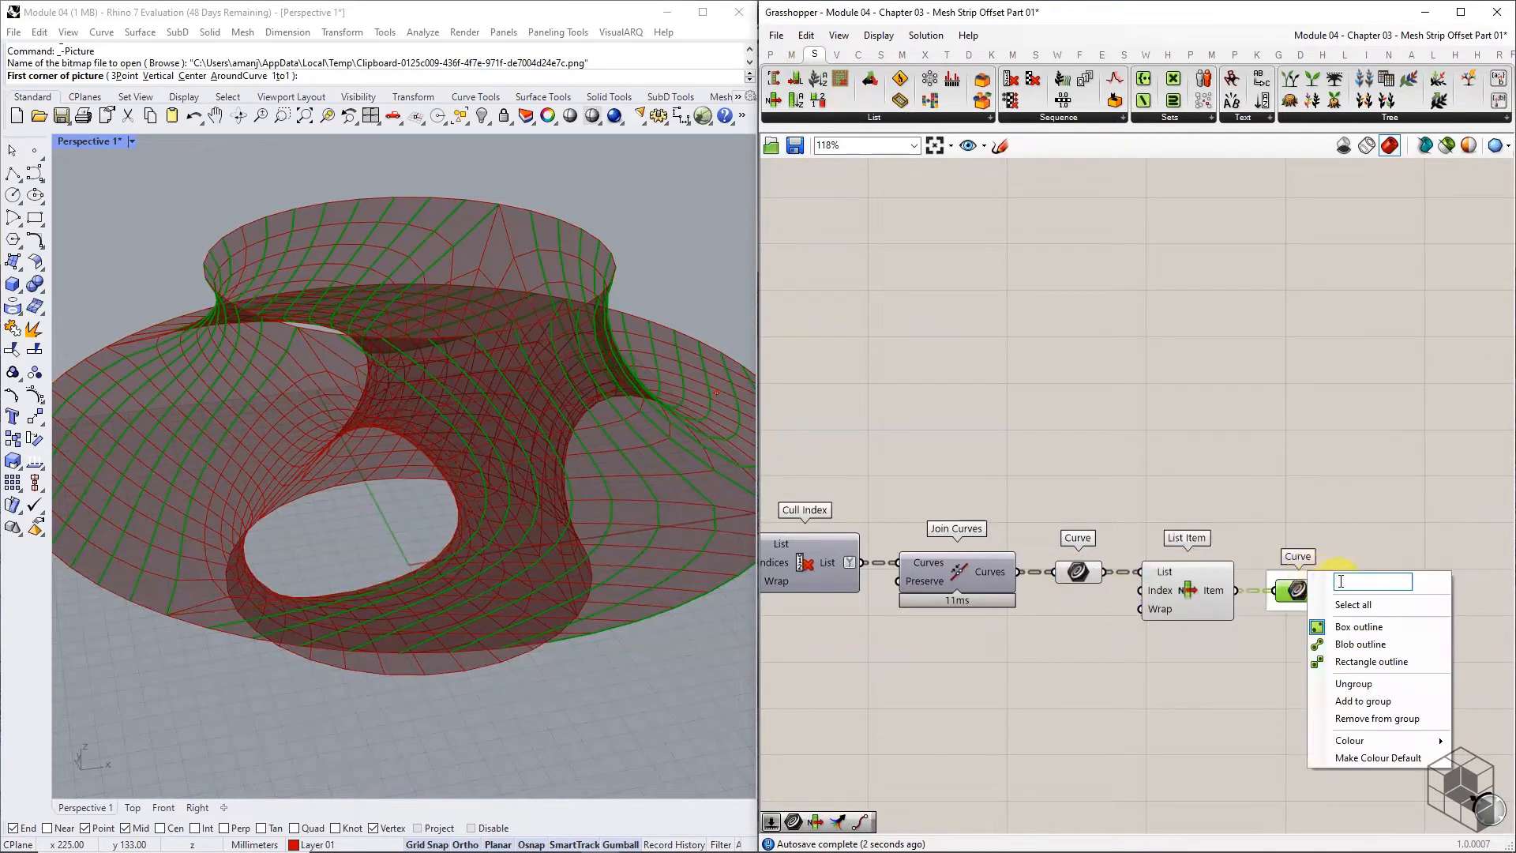
{"action": "type", "text": "Guide cRUve"}
{"action": "key", "text": "BackSpace"}
{"action": "key", "text": "BackSpace"}
{"action": "key", "text": "BackSpace"}
{"action": "key", "text": "BackSpace"}
{"action": "key", "text": "BackSpace"}
{"action": "type", "text": "Curve"}
{"action": "left_click", "coordinate": [1317, 508]}
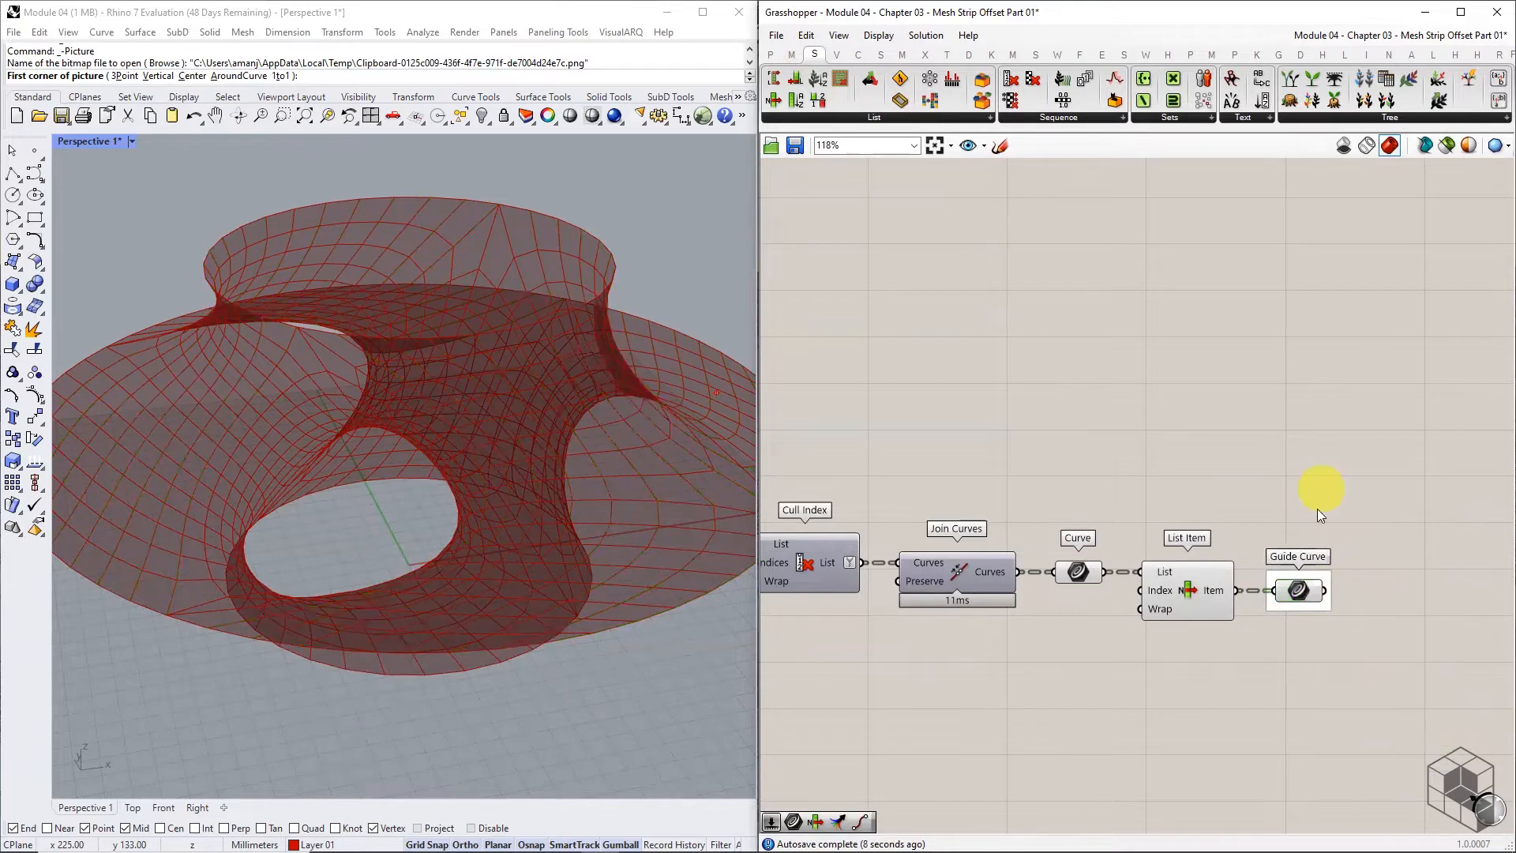
Turn off the preview of the joined Curve parameter and the List Item component.
{"action": "scroll", "coordinate": [1310, 511], "scroll_direction": "down", "scroll_amount": 1}
{"action": "left_click_drag", "start_coordinate": [1240, 518], "coordinate": [1097, 620]}
{"action": "middle_click", "coordinate": [1185, 578]}
{"action": "left_click", "coordinate": [1233, 528]}
Move the Loft Curves parameter beyond List Item and align it above the Guide Curve parameter.
{"action": "scroll", "coordinate": [1042, 540], "scroll_direction": "down", "scroll_amount": 3}
{"action": "right_click_drag", "start_coordinate": [1032, 541], "coordinate": [1231, 505]}
{"action": "scroll", "coordinate": [797, 472], "scroll_direction": "up", "scroll_amount": 2}
{"action": "left_click_drag", "start_coordinate": [871, 448], "coordinate": [1424, 465]}
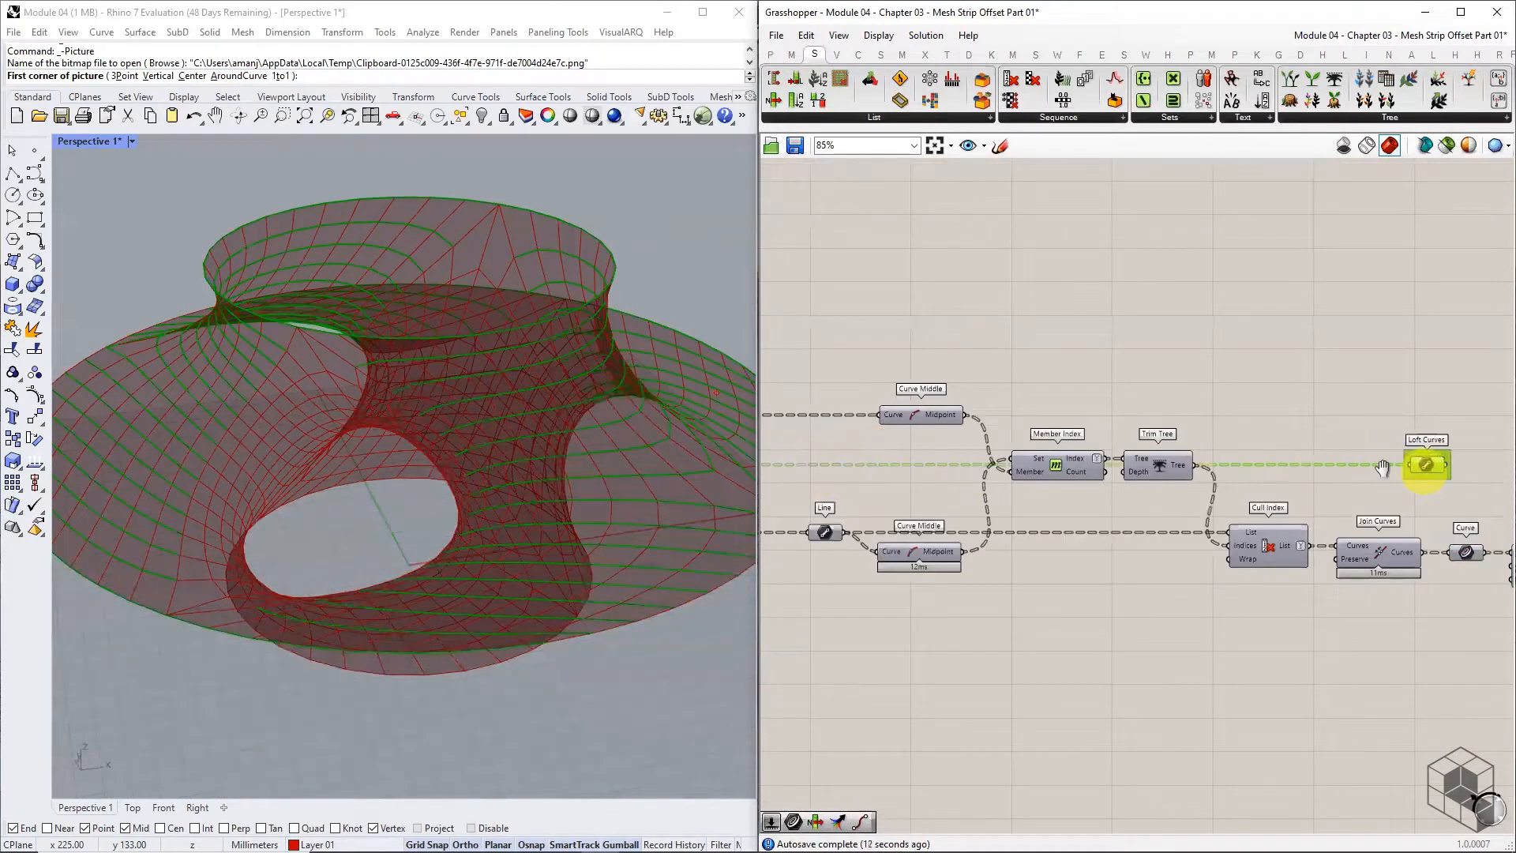
{"action": "scroll", "coordinate": [1424, 465], "scroll_direction": "up", "scroll_amount": 1}
{"action": "right_click_drag", "start_coordinate": [1424, 466], "coordinate": [964, 466]}
{"action": "left_click_drag", "start_coordinate": [964, 466], "coordinate": [1185, 464]}
{"action": "left_click_drag", "start_coordinate": [1263, 403], "coordinate": [1374, 574]}
{"action": "right_click_drag", "start_coordinate": [1393, 573], "coordinate": [1086, 577]}
{"action": "left_click", "coordinate": [1162, 528]}
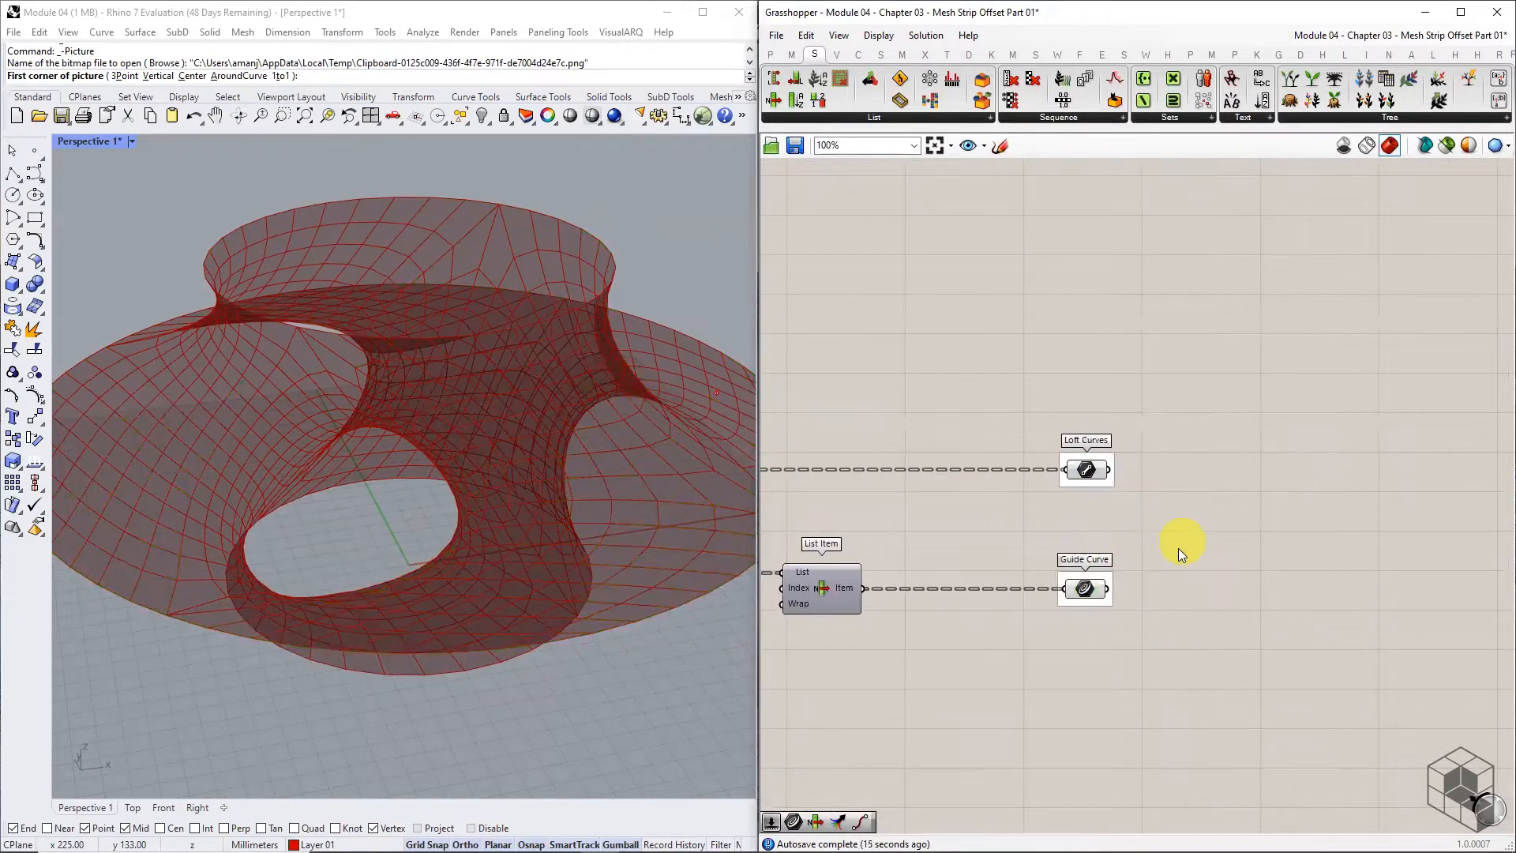
Compare the data tree structures of the Loft Curves and Guide Curve parameters.
{"action": "scroll", "coordinate": [1176, 546], "scroll_direction": "up", "scroll_amount": 2}
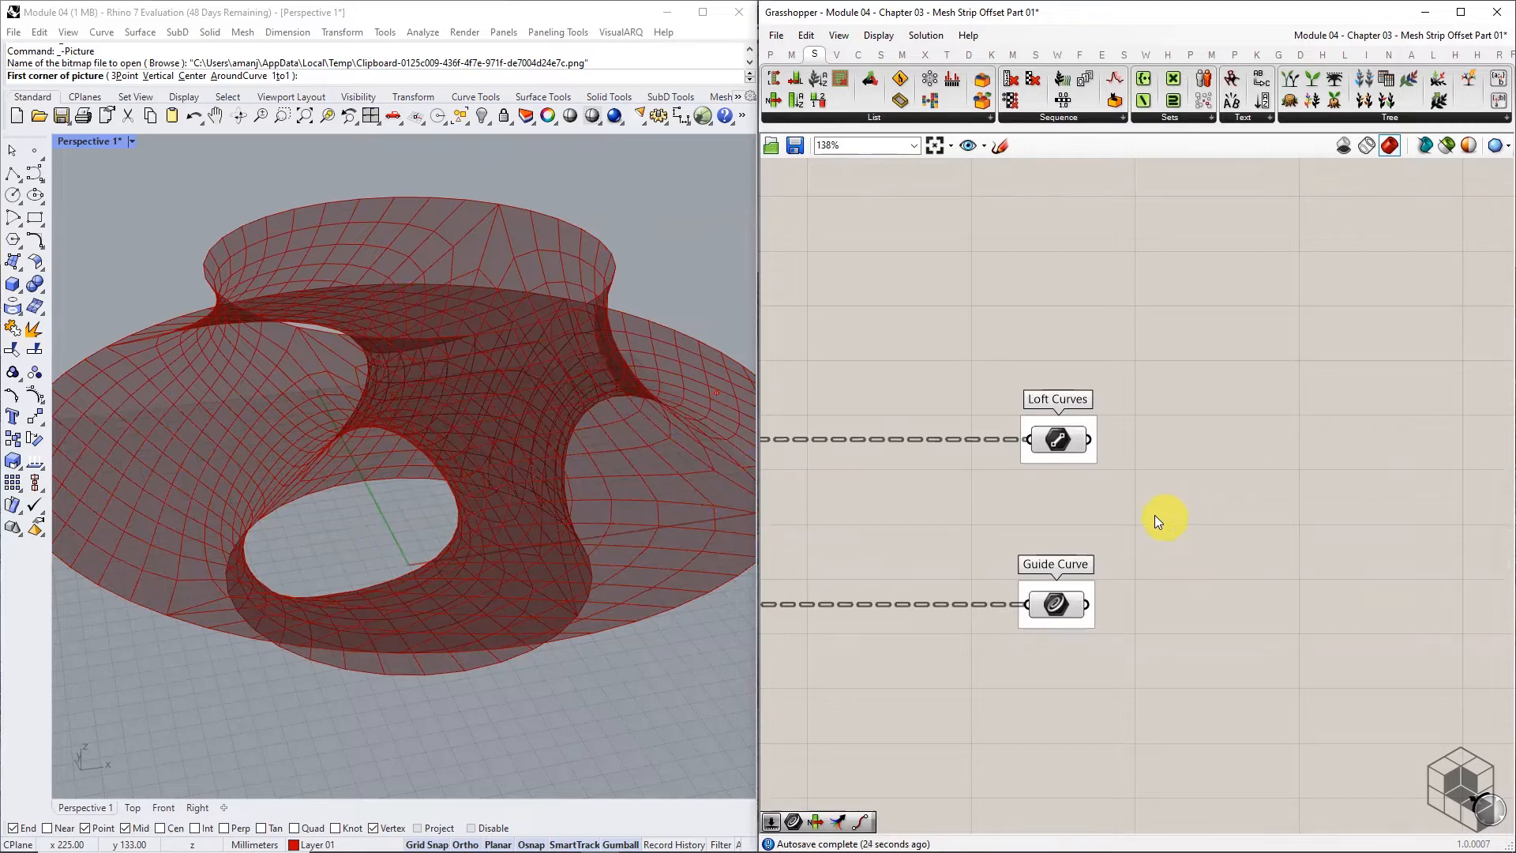
{"action": "left_click", "coordinate": [1057, 440]}
{"action": "mouse_move", "coordinate": [1058, 440]}
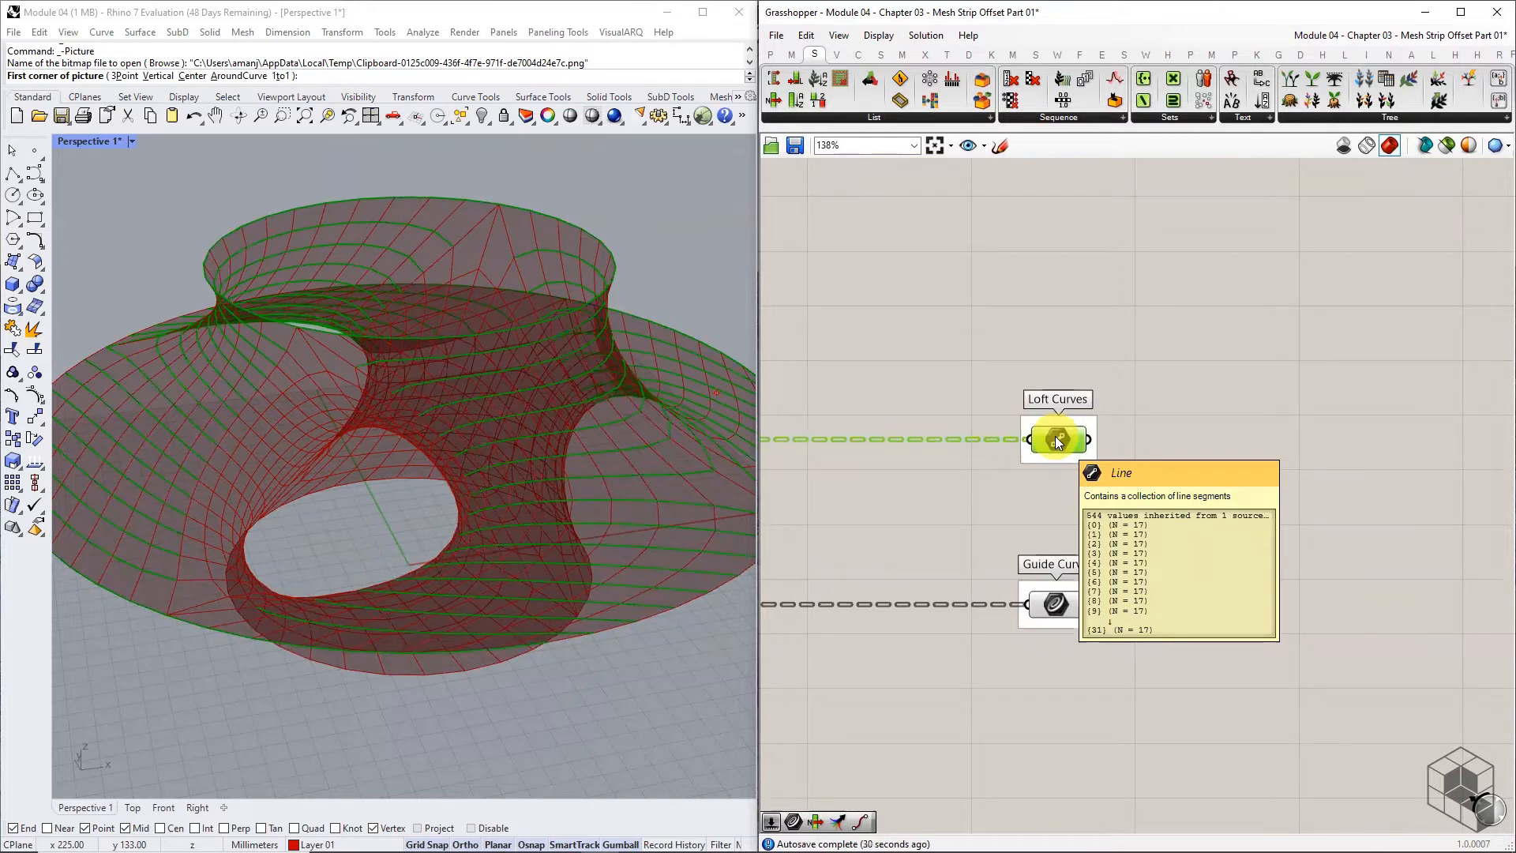
{"action": "mouse_move", "coordinate": [1054, 609]}
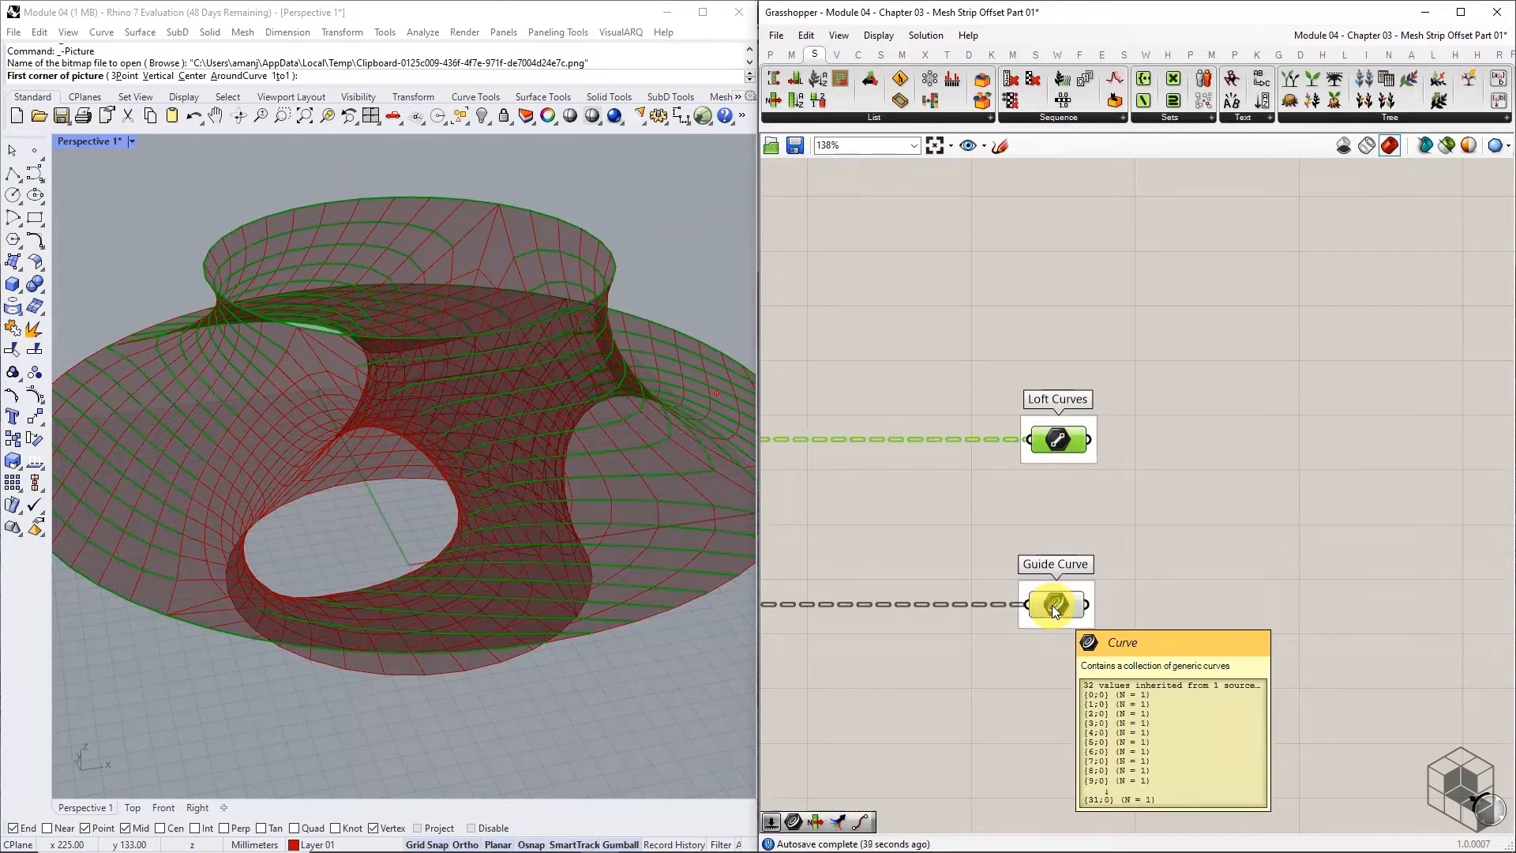
{"action": "left_click", "coordinate": [1170, 534]}
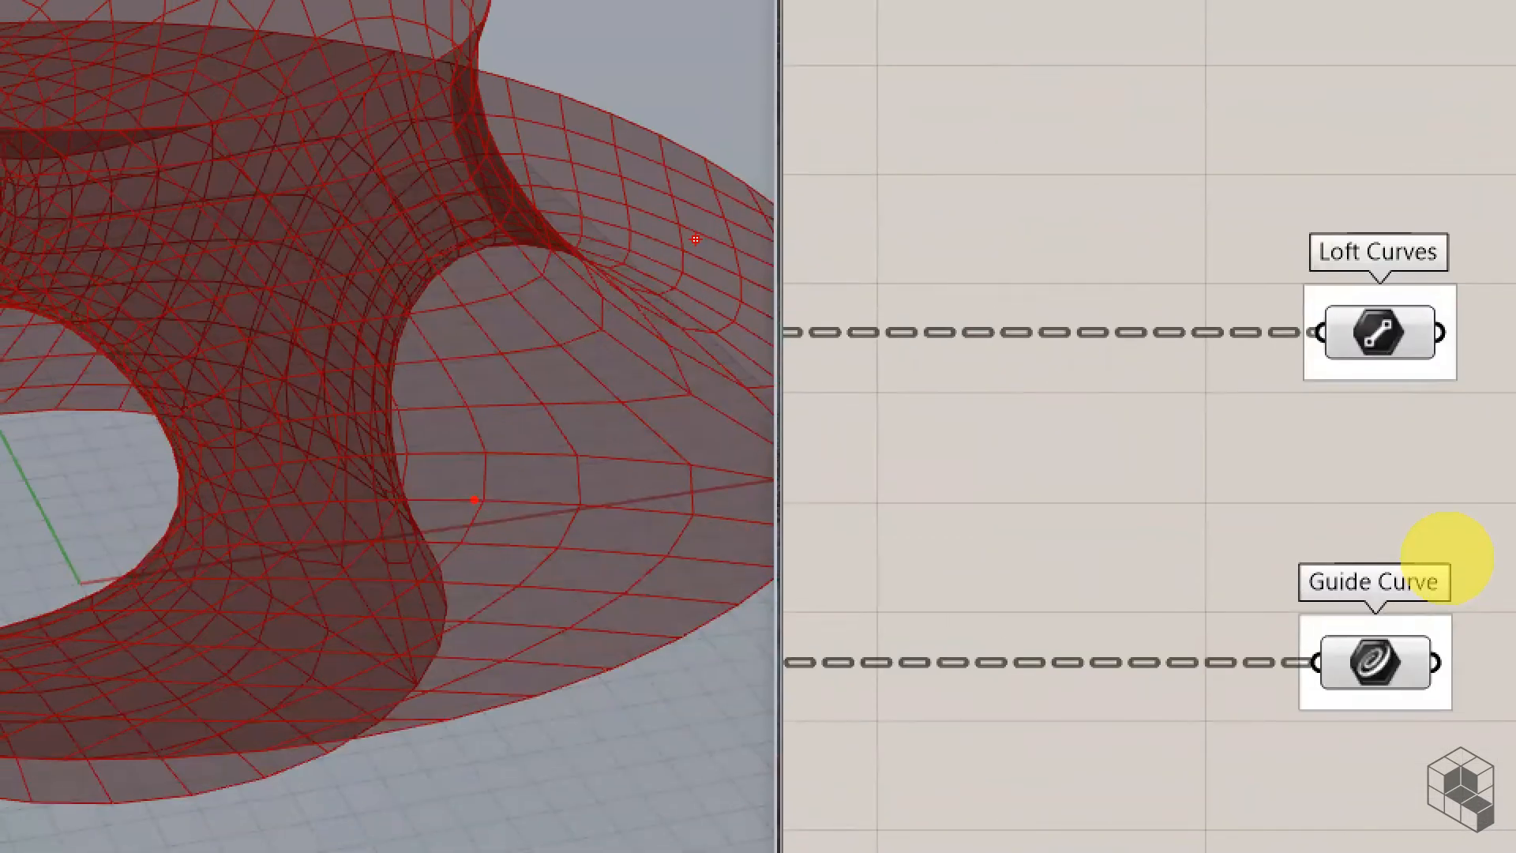
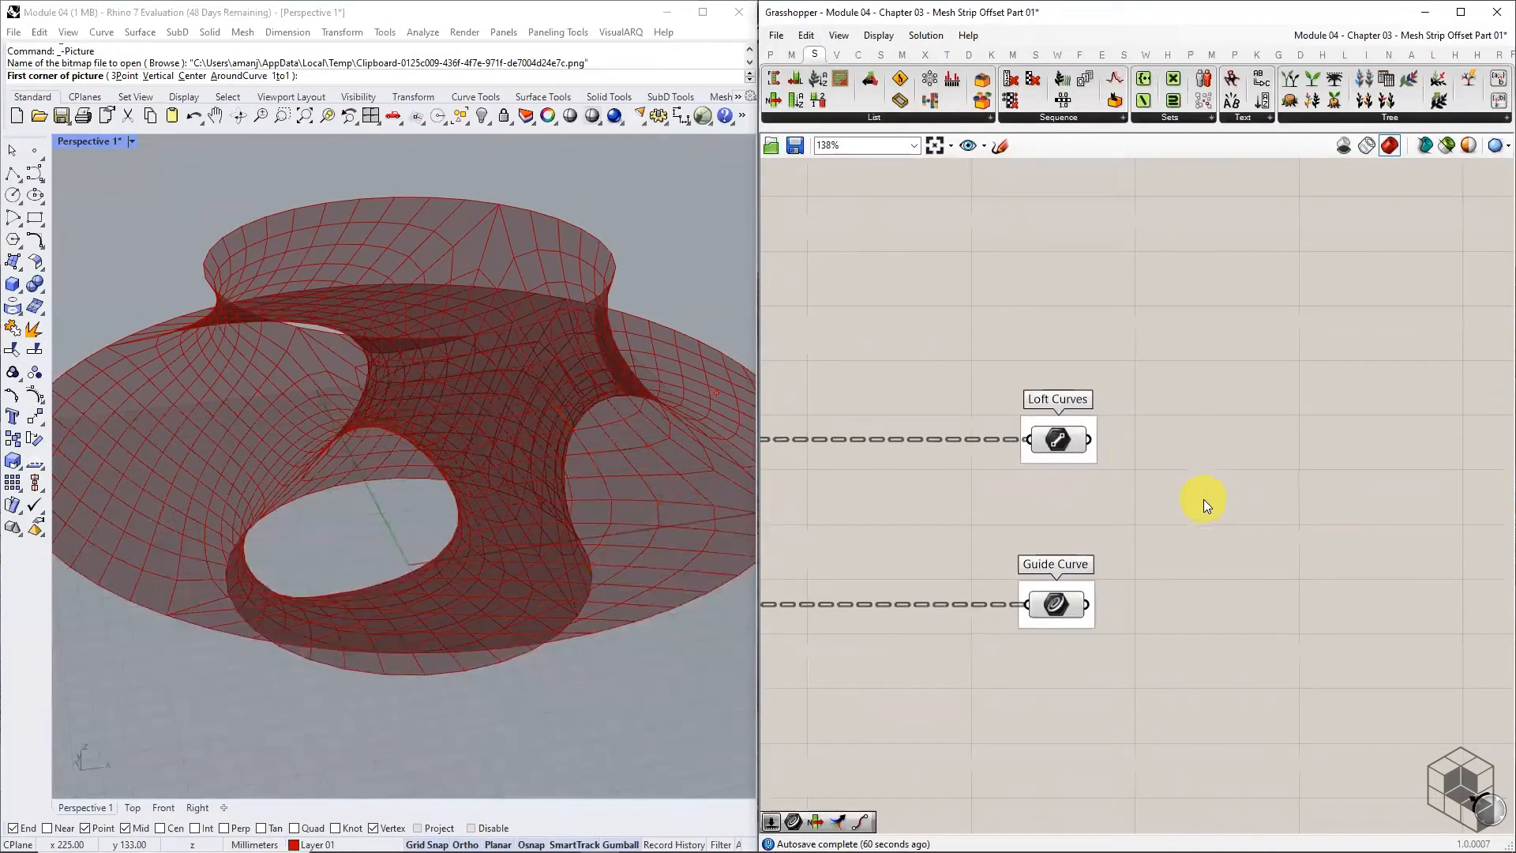
Add a Curve Closest Point component and feed the Guide Curve into its Curve input.
{"action": "right_click_drag", "start_coordinate": [1219, 499], "coordinate": [1152, 498]}
{"action": "left_click", "coordinate": [858, 54]}
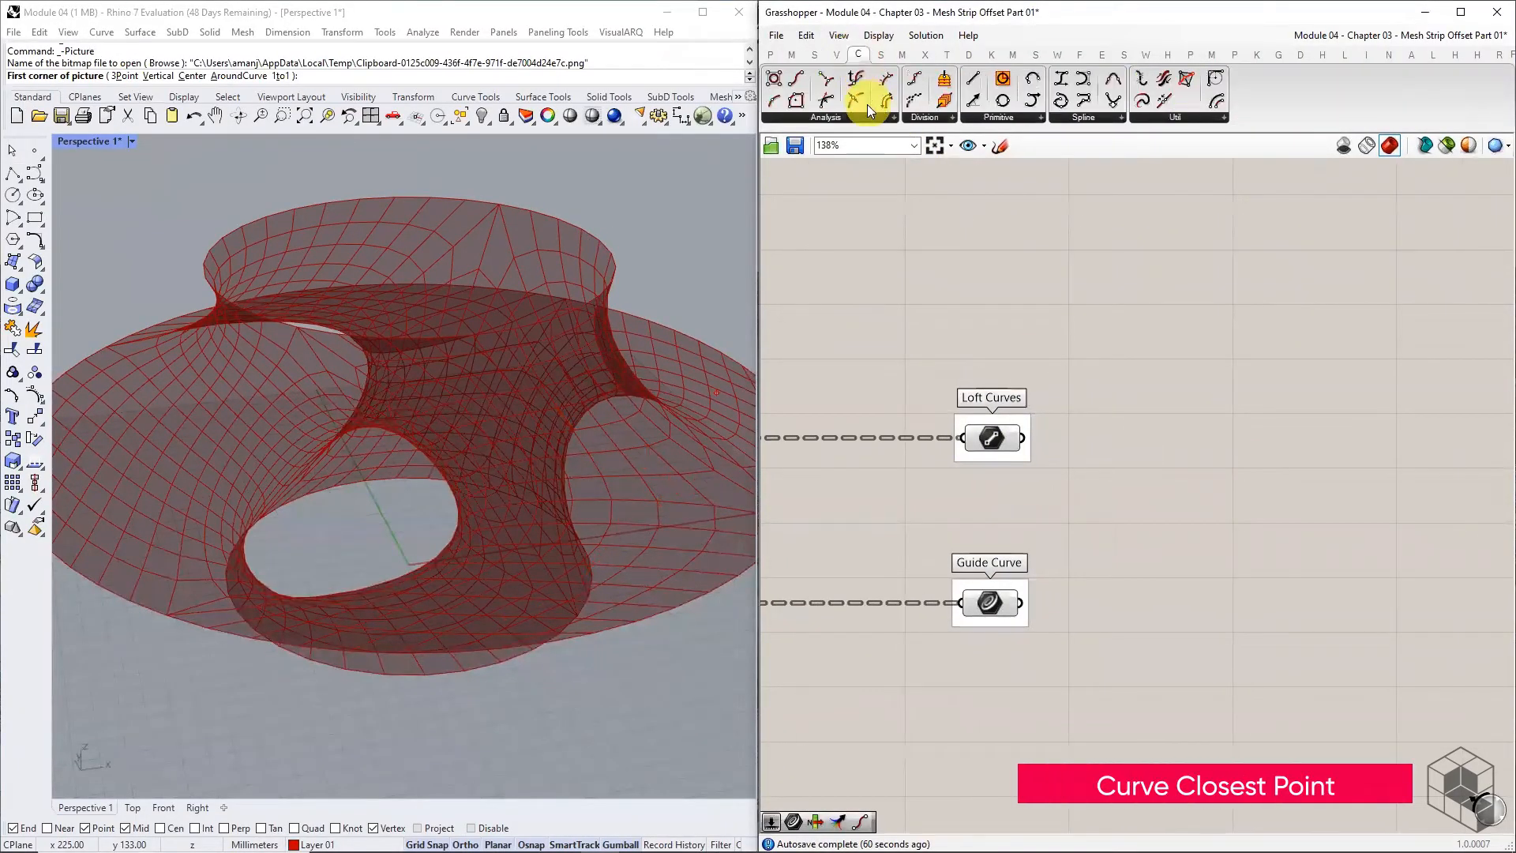
{"action": "left_click", "coordinate": [862, 114]}
{"action": "left_click_drag", "start_coordinate": [829, 251], "coordinate": [1203, 502]}
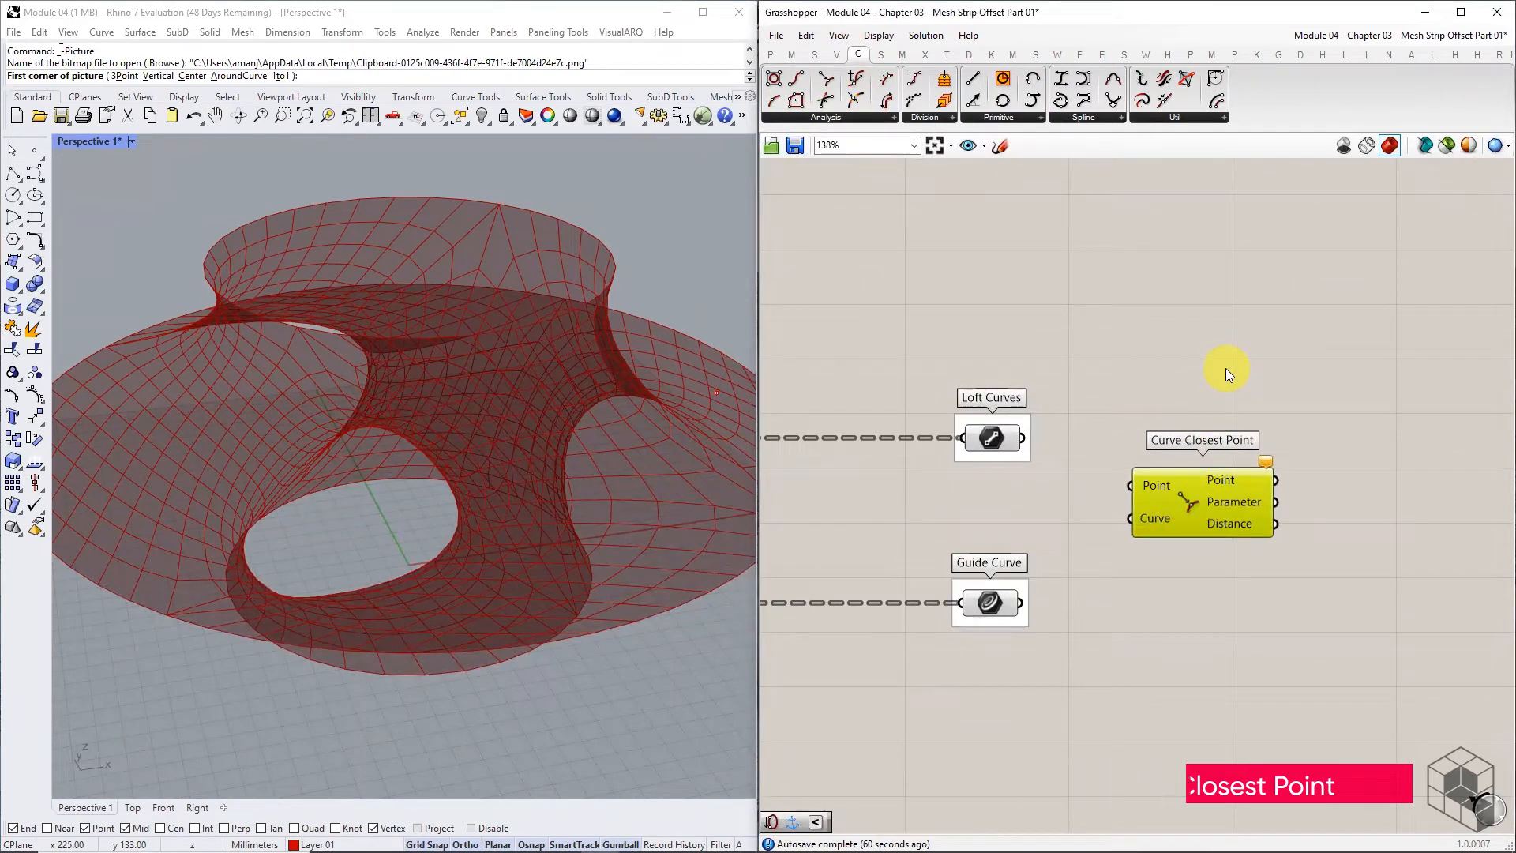
{"action": "left_click", "coordinate": [1225, 367]}
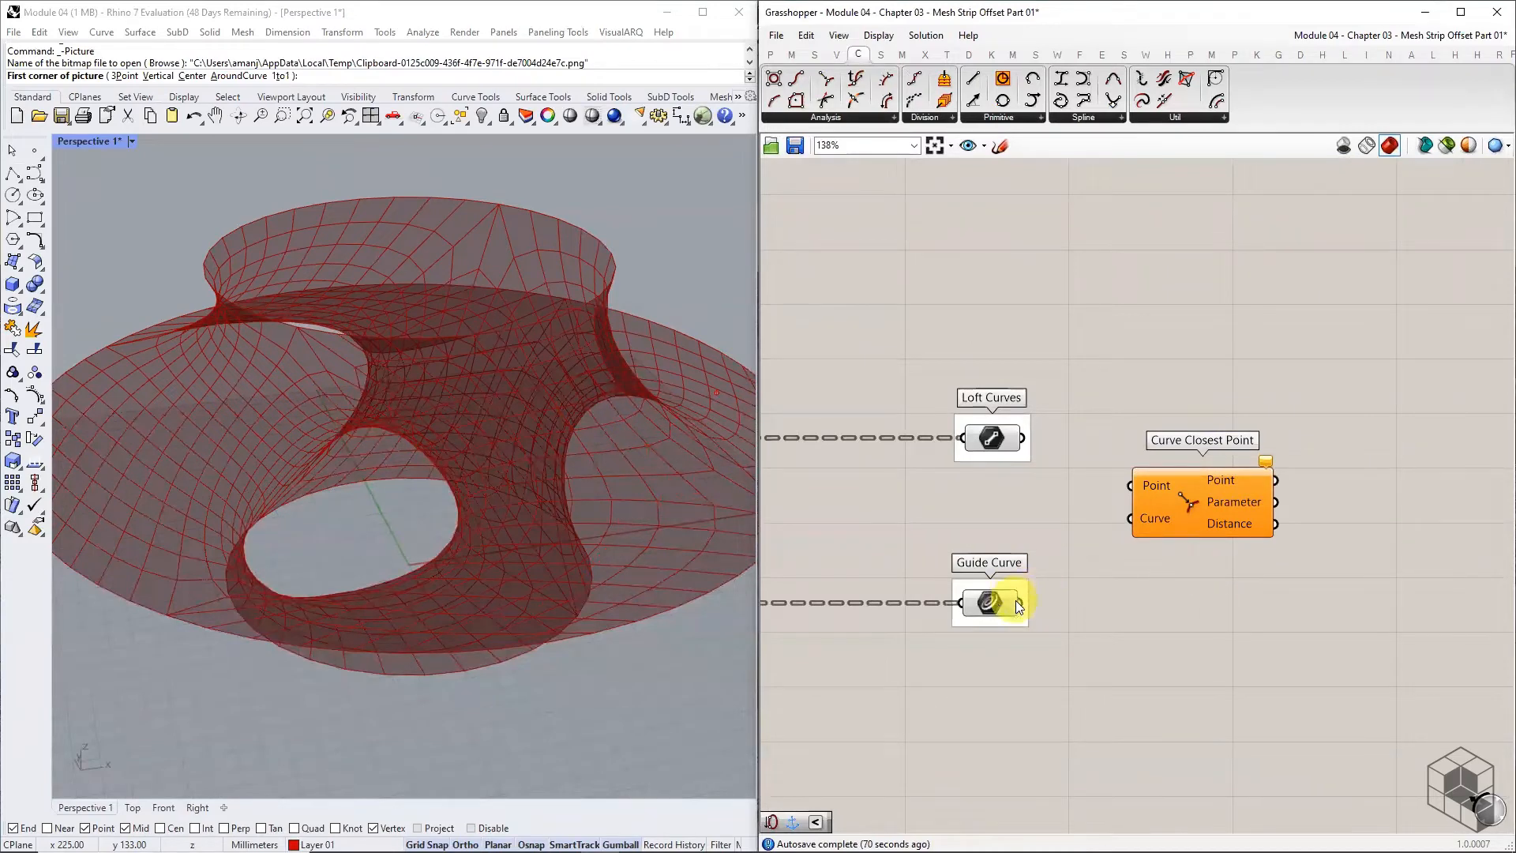
{"action": "left_click_drag", "start_coordinate": [1020, 603], "coordinate": [1241, 535]}
{"action": "right_click_drag", "start_coordinate": [1249, 512], "coordinate": [1166, 515]}
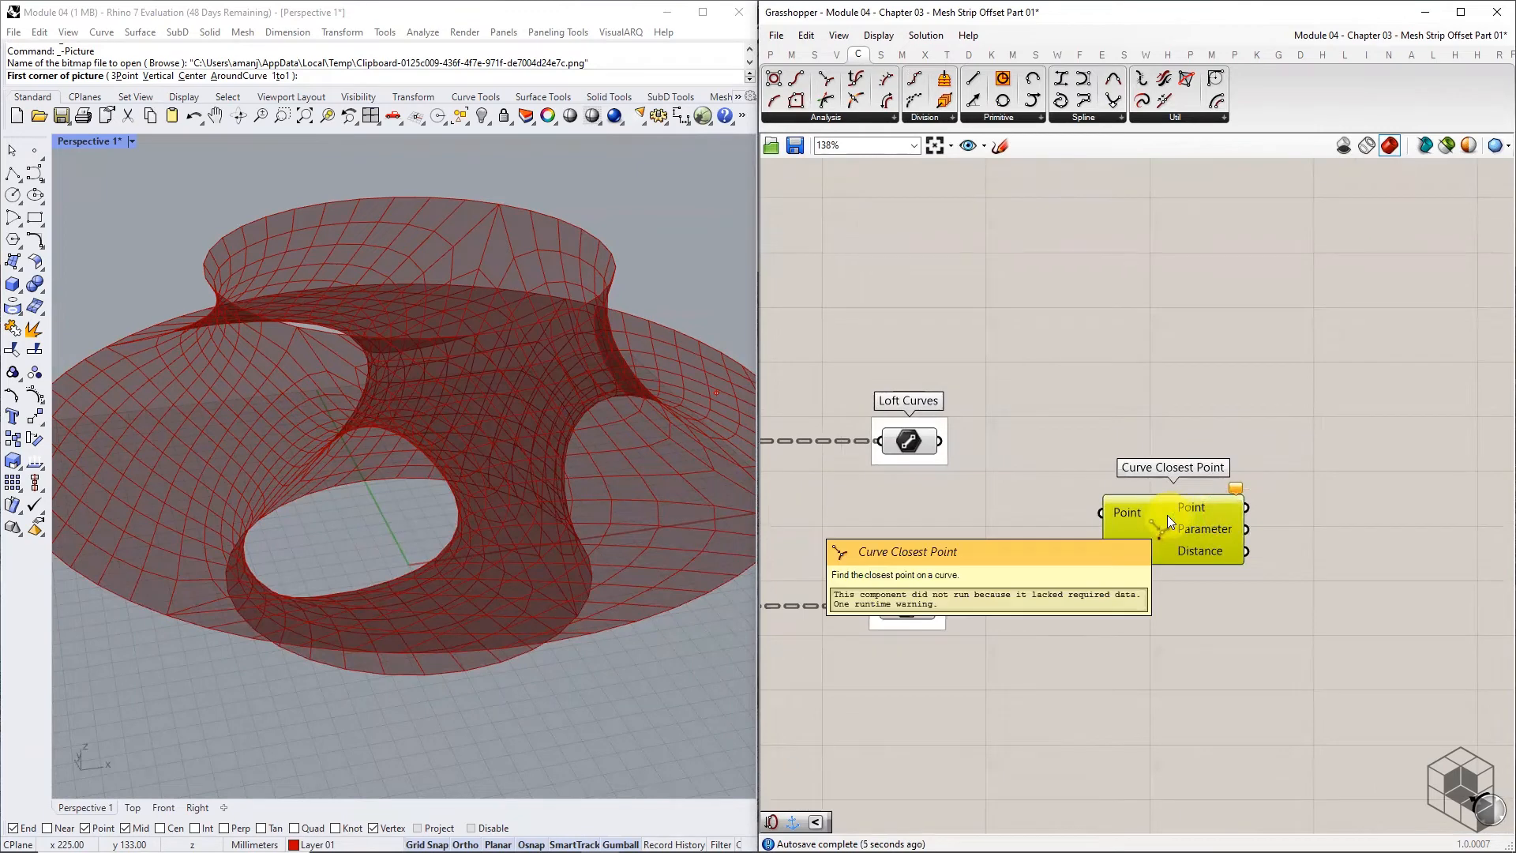
{"action": "left_click_drag", "start_coordinate": [1167, 515], "coordinate": [1189, 537]}
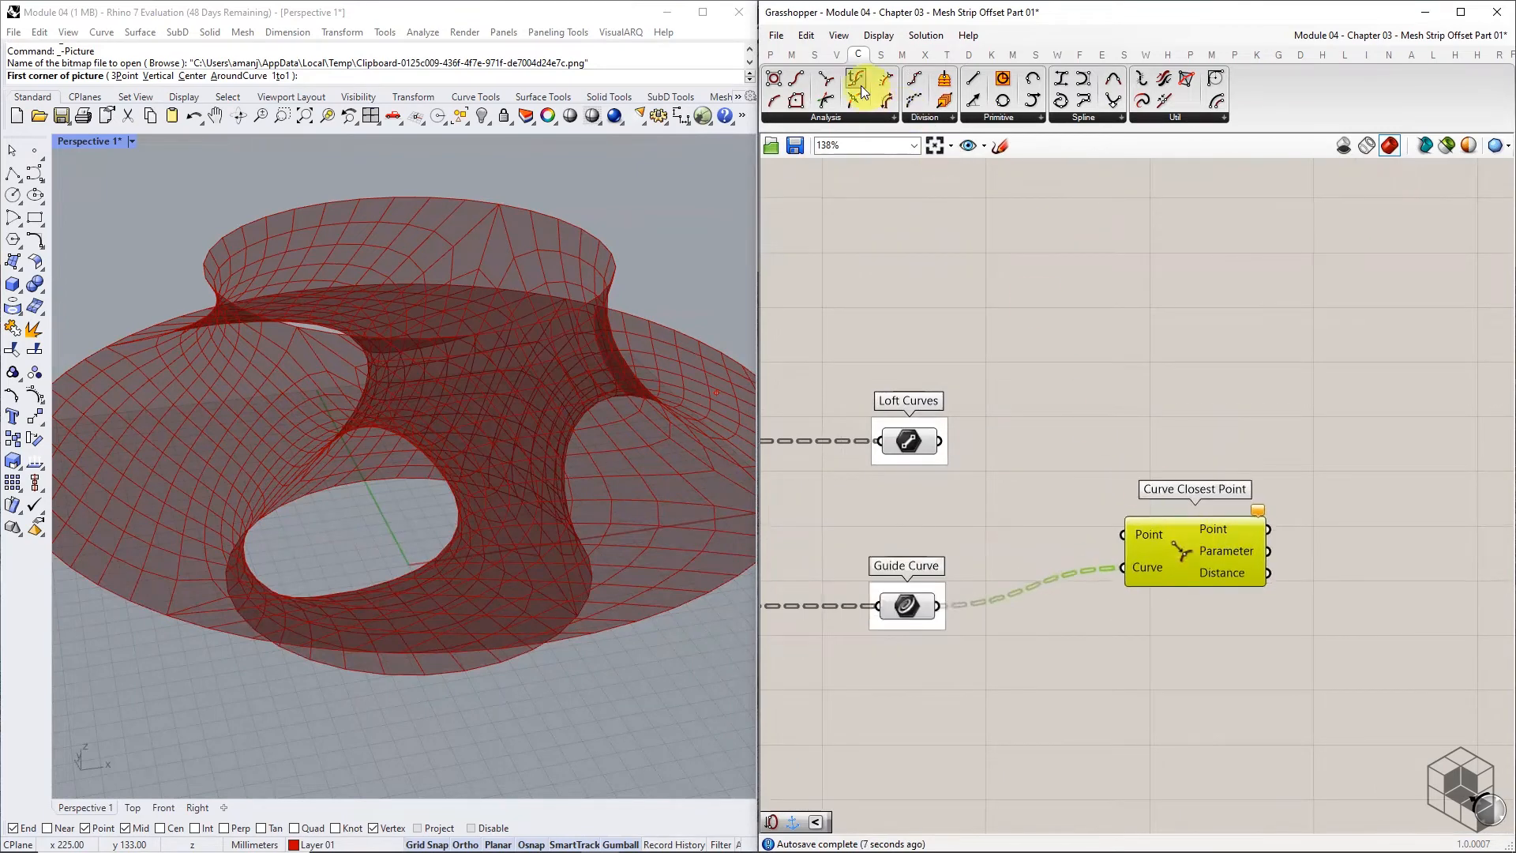
Add an End Points component for the Loft Curves and feed its Start output into Curve Closest Point's Point input.
{"action": "left_click", "coordinate": [848, 116]}
{"action": "left_click_drag", "start_coordinate": [947, 199], "coordinate": [1037, 442]}
{"action": "left_click_drag", "start_coordinate": [941, 435], "coordinate": [1212, 580]}
{"action": "left_click", "coordinate": [1062, 510]}
{"action": "left_click_drag", "start_coordinate": [1062, 510], "coordinate": [1071, 523]}
{"action": "right_click_drag", "start_coordinate": [1285, 545], "coordinate": [1191, 433]}
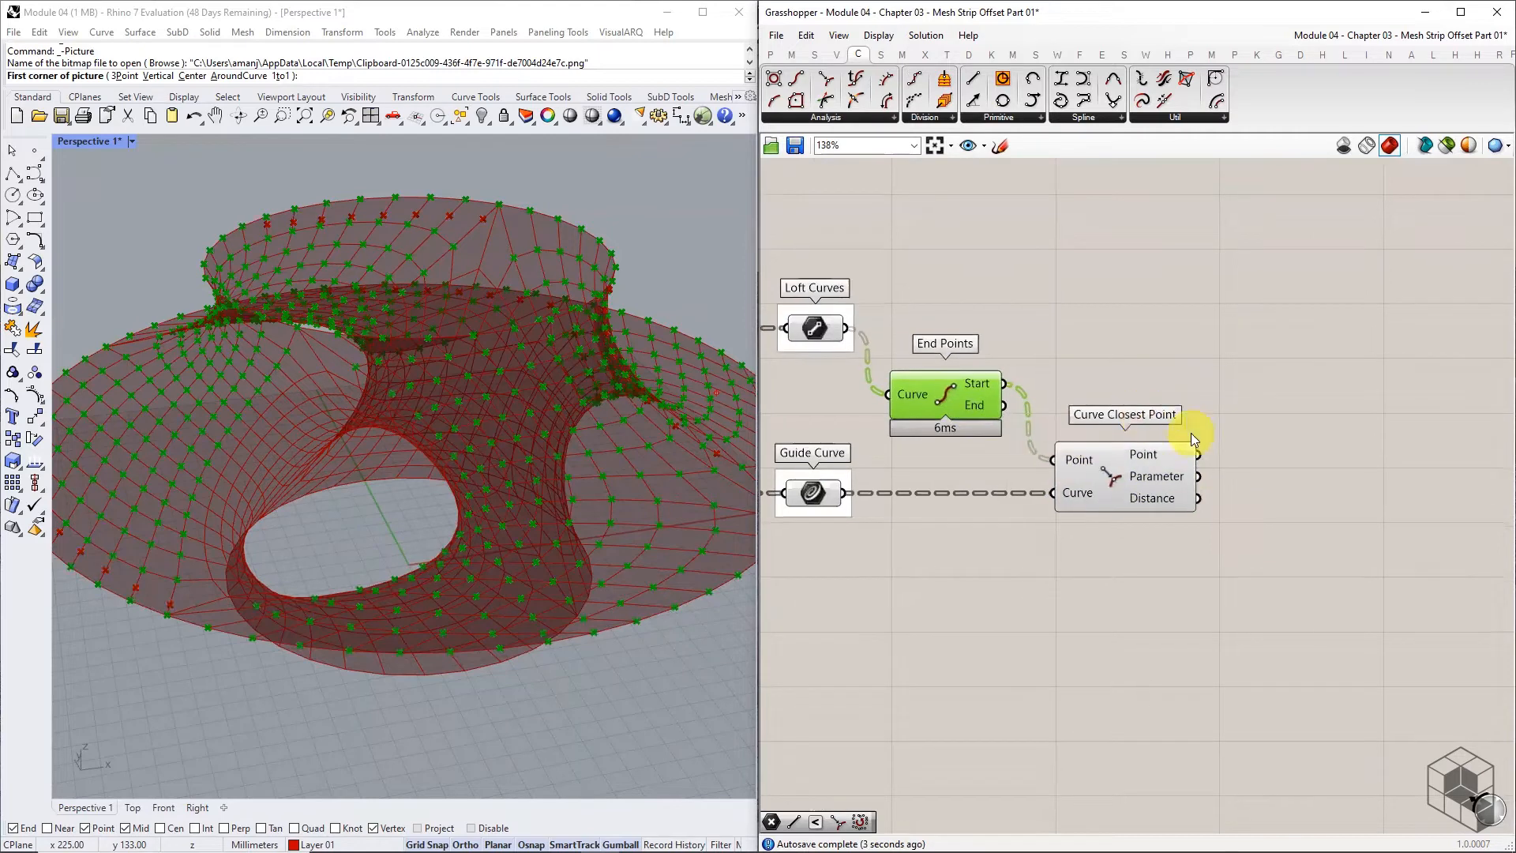
Add a Smaller Than component and feed the Curve Closest Point Distance output into its First Number input.
{"action": "left_click", "coordinate": [1156, 557]}
{"action": "mouse_move", "coordinate": [1157, 498]}
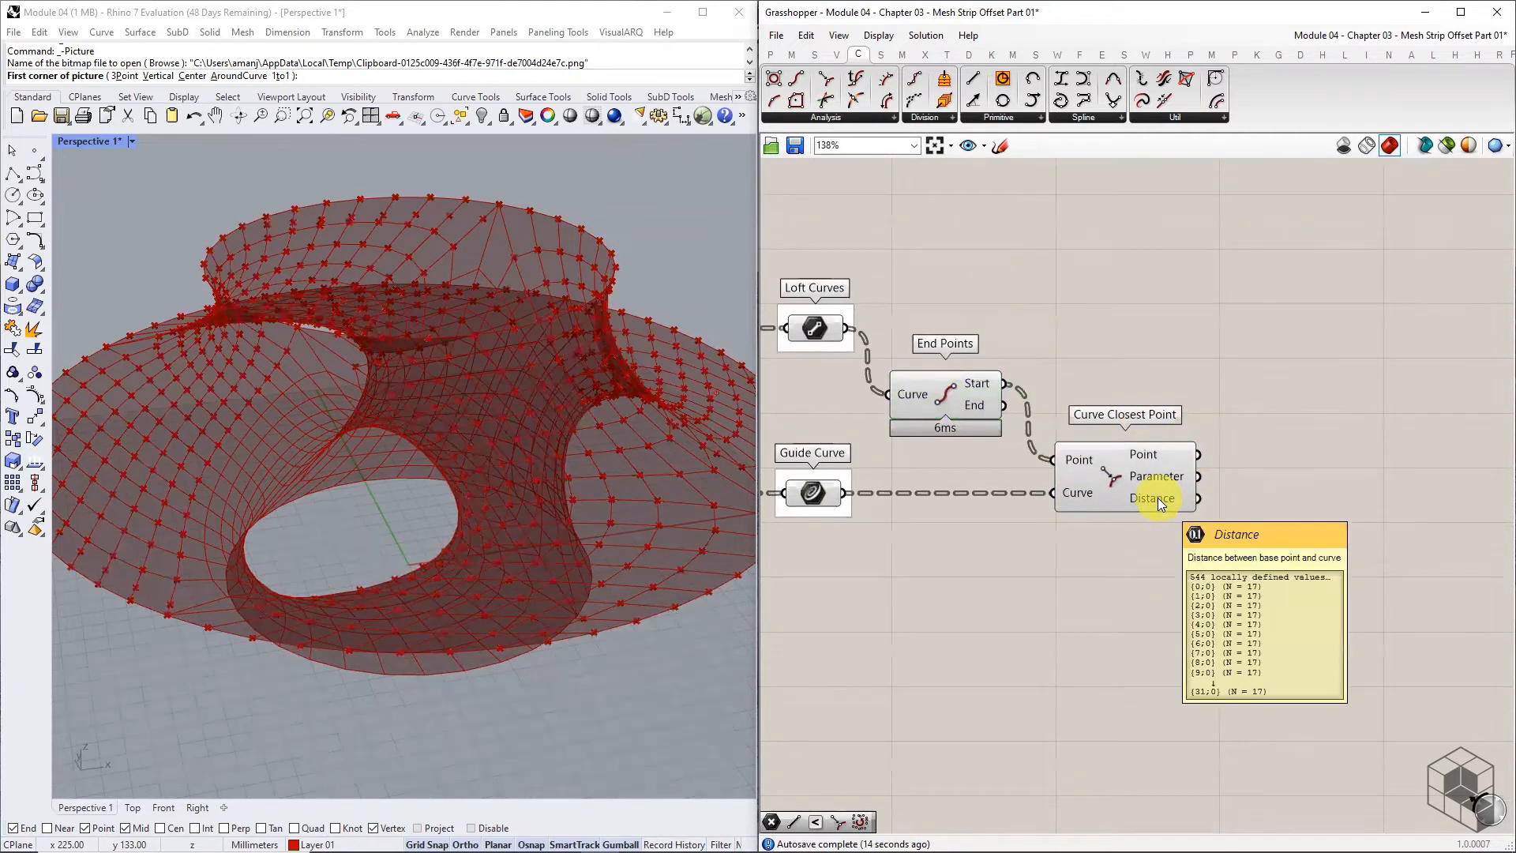
{"action": "left_click", "coordinate": [791, 54]}
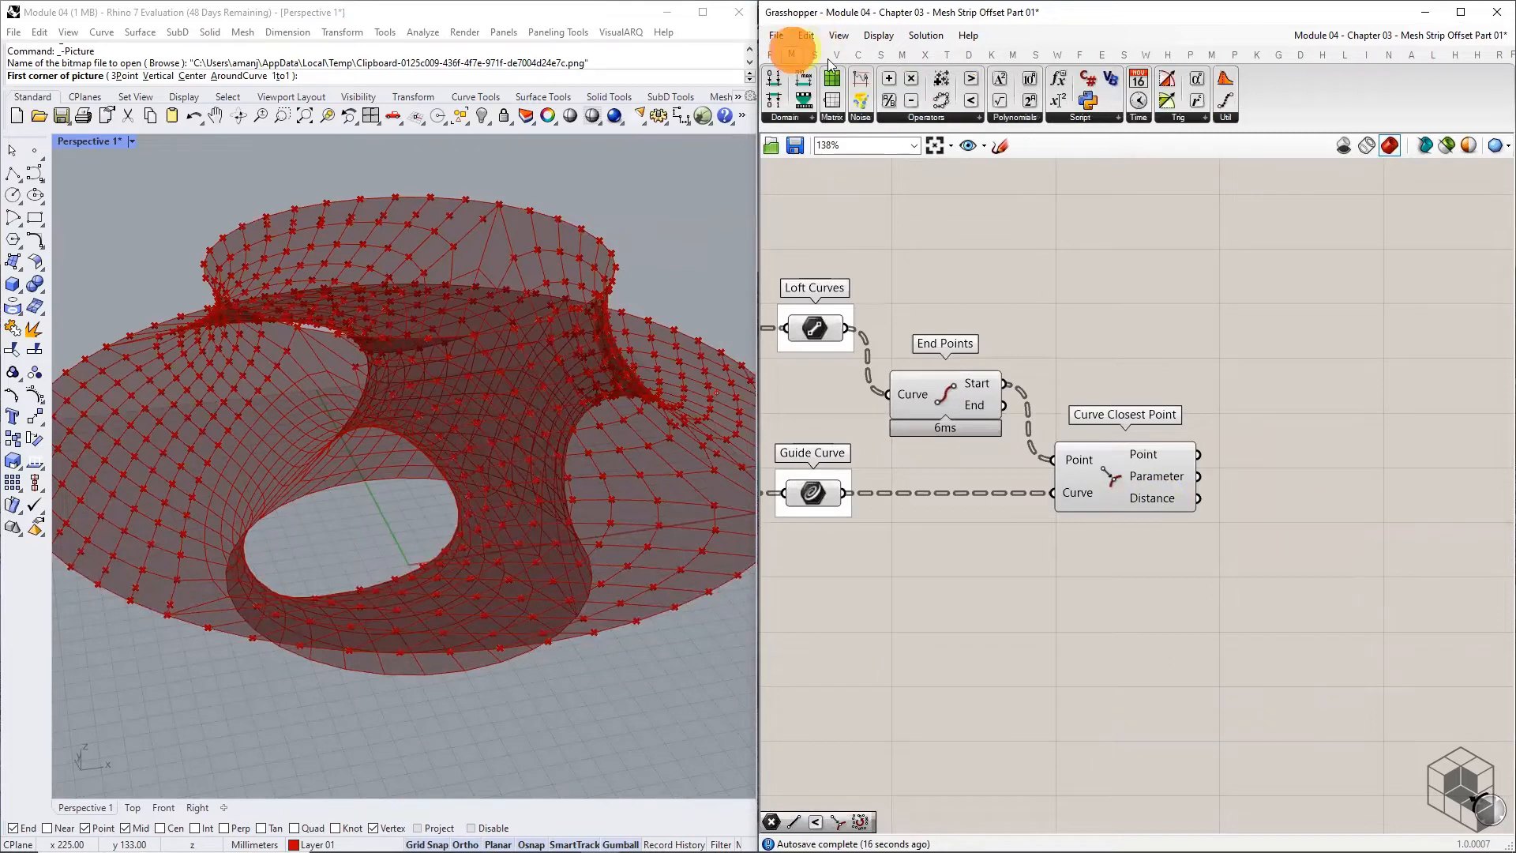
{"action": "left_click", "coordinate": [916, 115]}
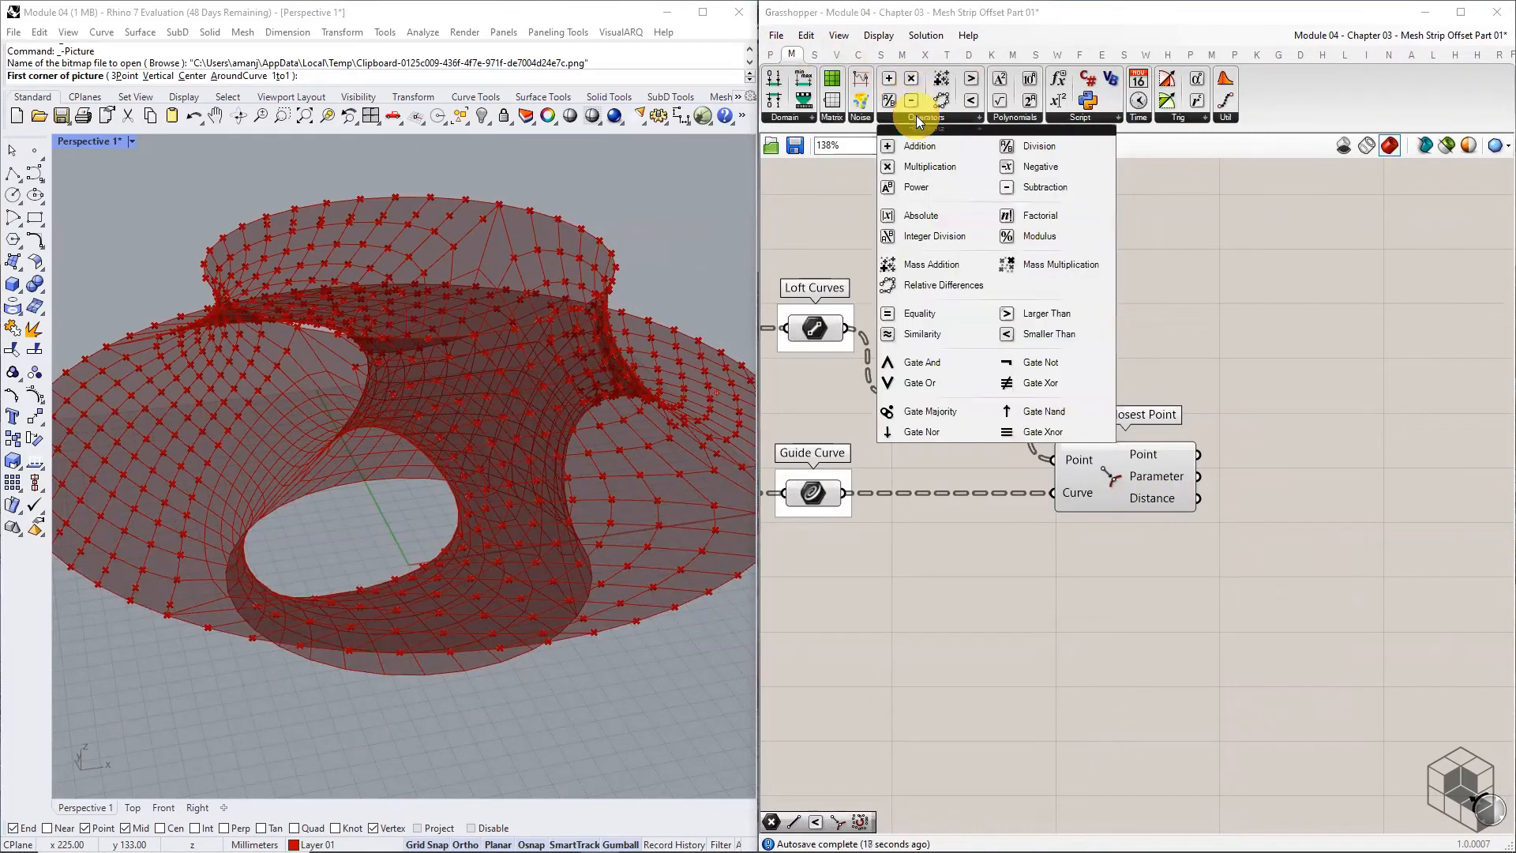
{"action": "left_click", "coordinate": [1043, 333]}
{"action": "left_click", "coordinate": [1347, 514]}
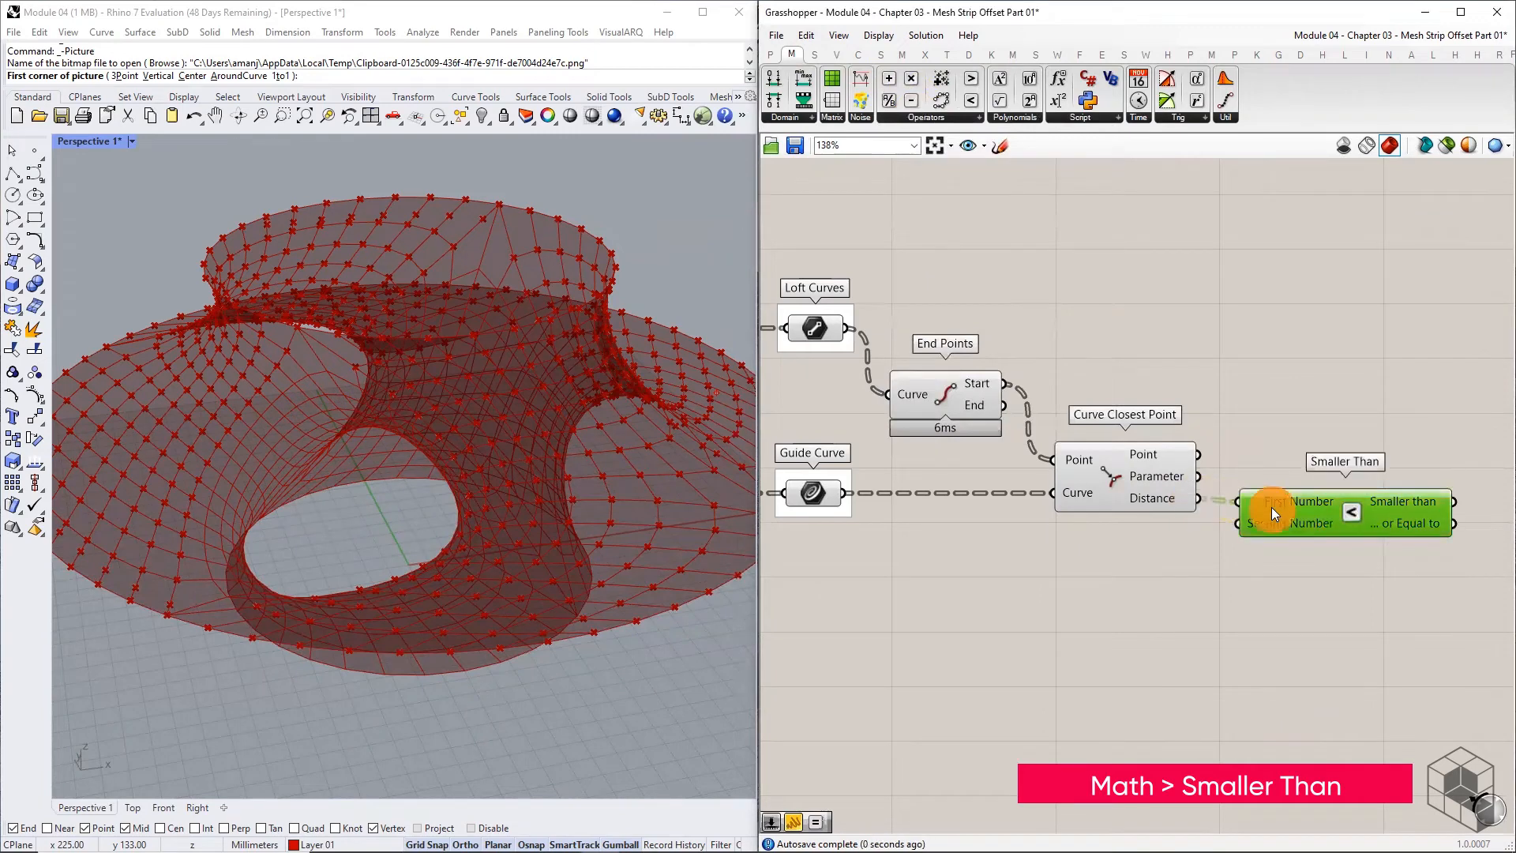
Add a number slider set to 0.01 and feed it into the Second Number input of Smaller Than.
{"action": "left_click", "coordinate": [770, 54]}
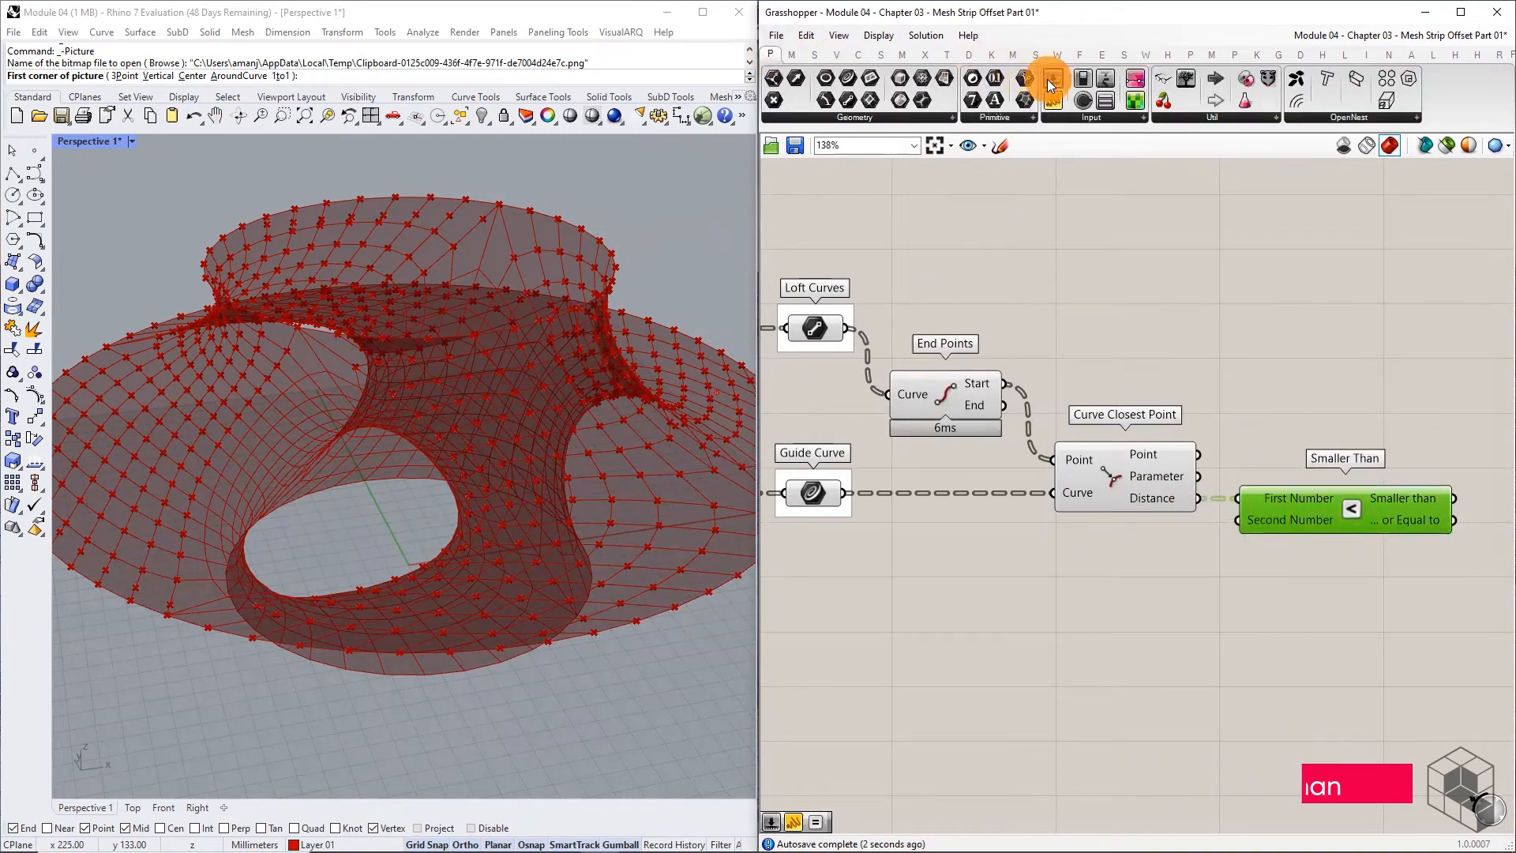
{"action": "left_click_drag", "start_coordinate": [1050, 85], "coordinate": [1106, 568]}
{"action": "double_click", "coordinate": [1144, 567]}
{"action": "type", "text": "0"}
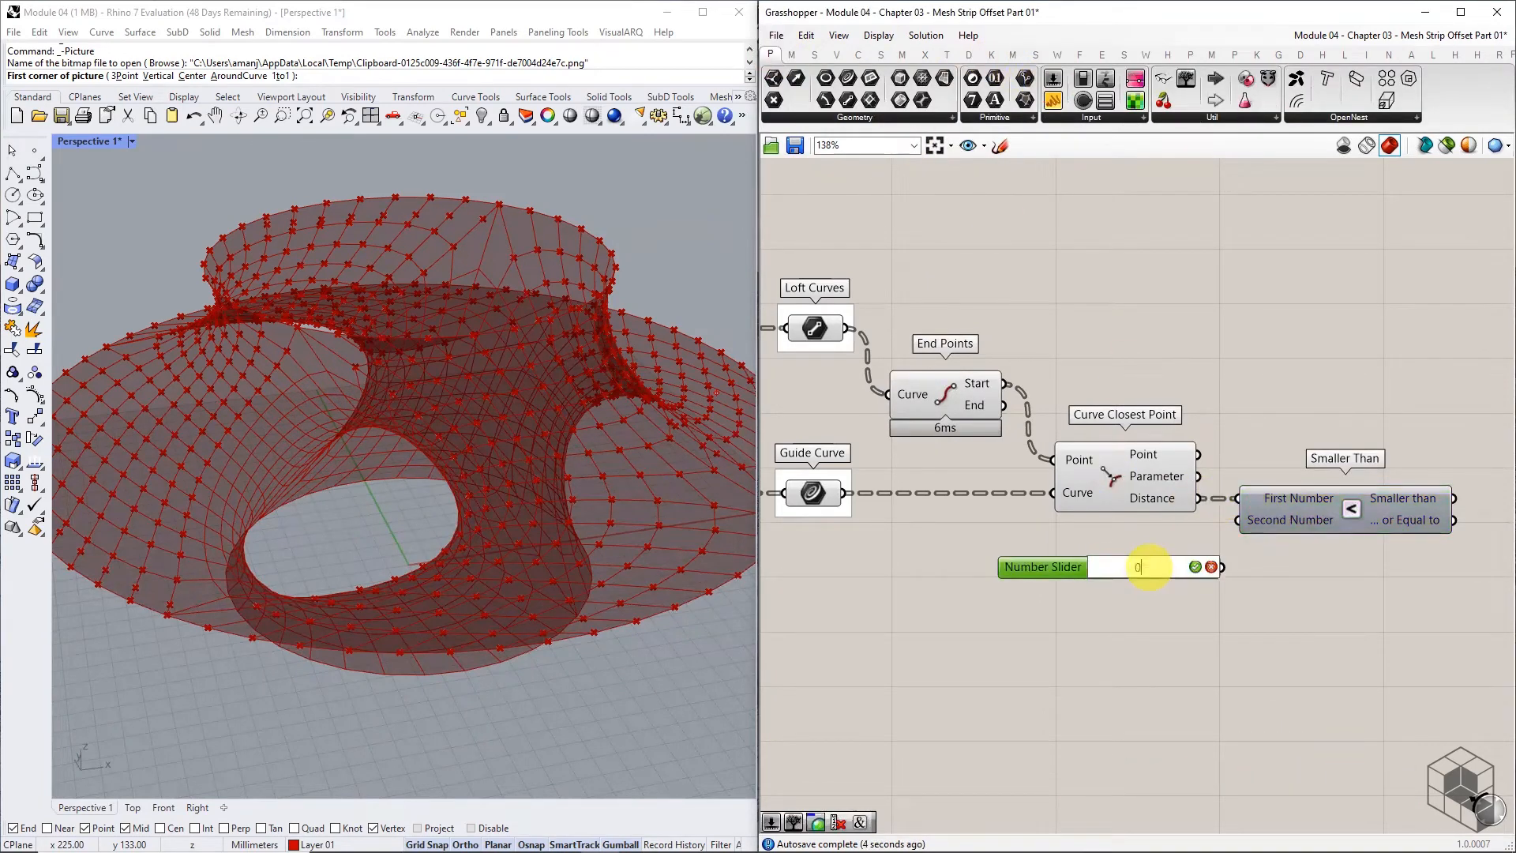
{"action": "type", "text": ".01"}
{"action": "key", "text": "Return"}
{"action": "left_click_drag", "start_coordinate": [1178, 569], "coordinate": [1236, 519]}
{"action": "right_click_drag", "start_coordinate": [1304, 538], "coordinate": [1059, 501]}
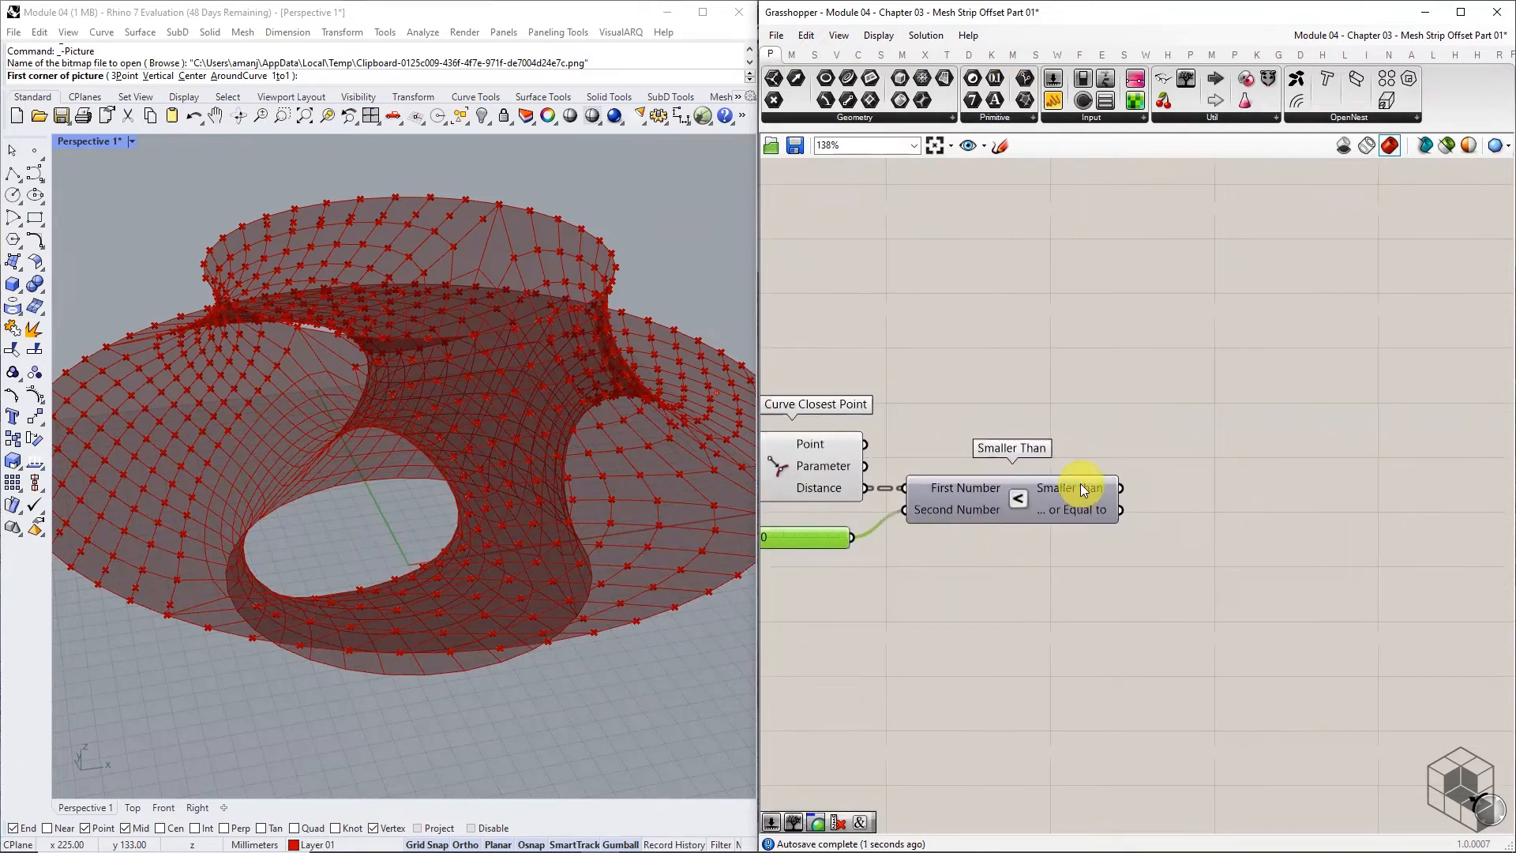
Inspect the Smaller Than results in a temporary panel, and delete the panel.
{"action": "mouse_move", "coordinate": [1080, 488]}
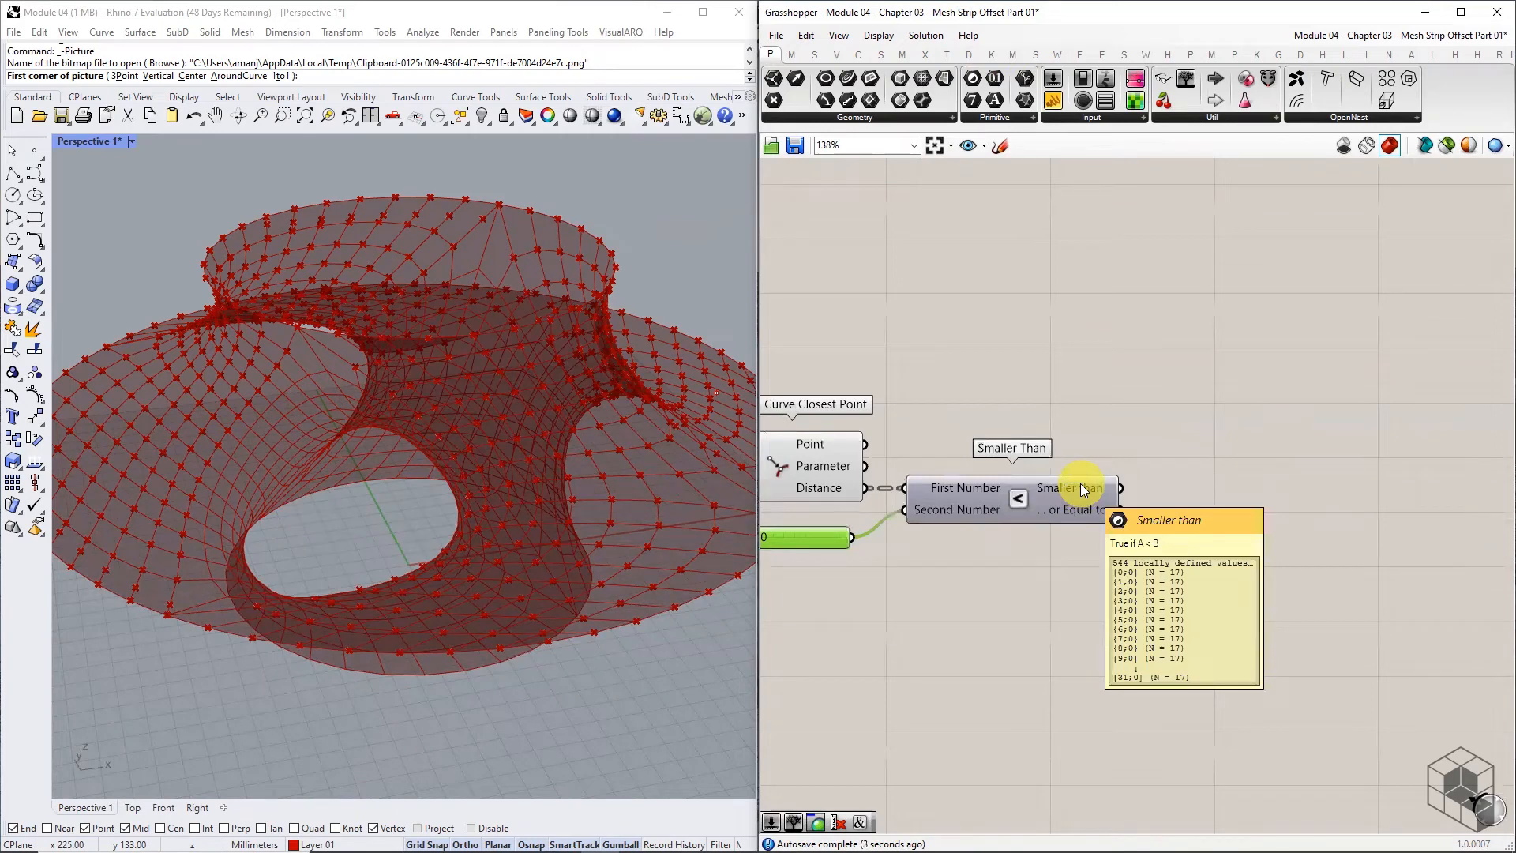
{"action": "left_click_drag", "start_coordinate": [1054, 98], "coordinate": [1255, 565]}
{"action": "left_click_drag", "start_coordinate": [1121, 488], "coordinate": [1166, 567]}
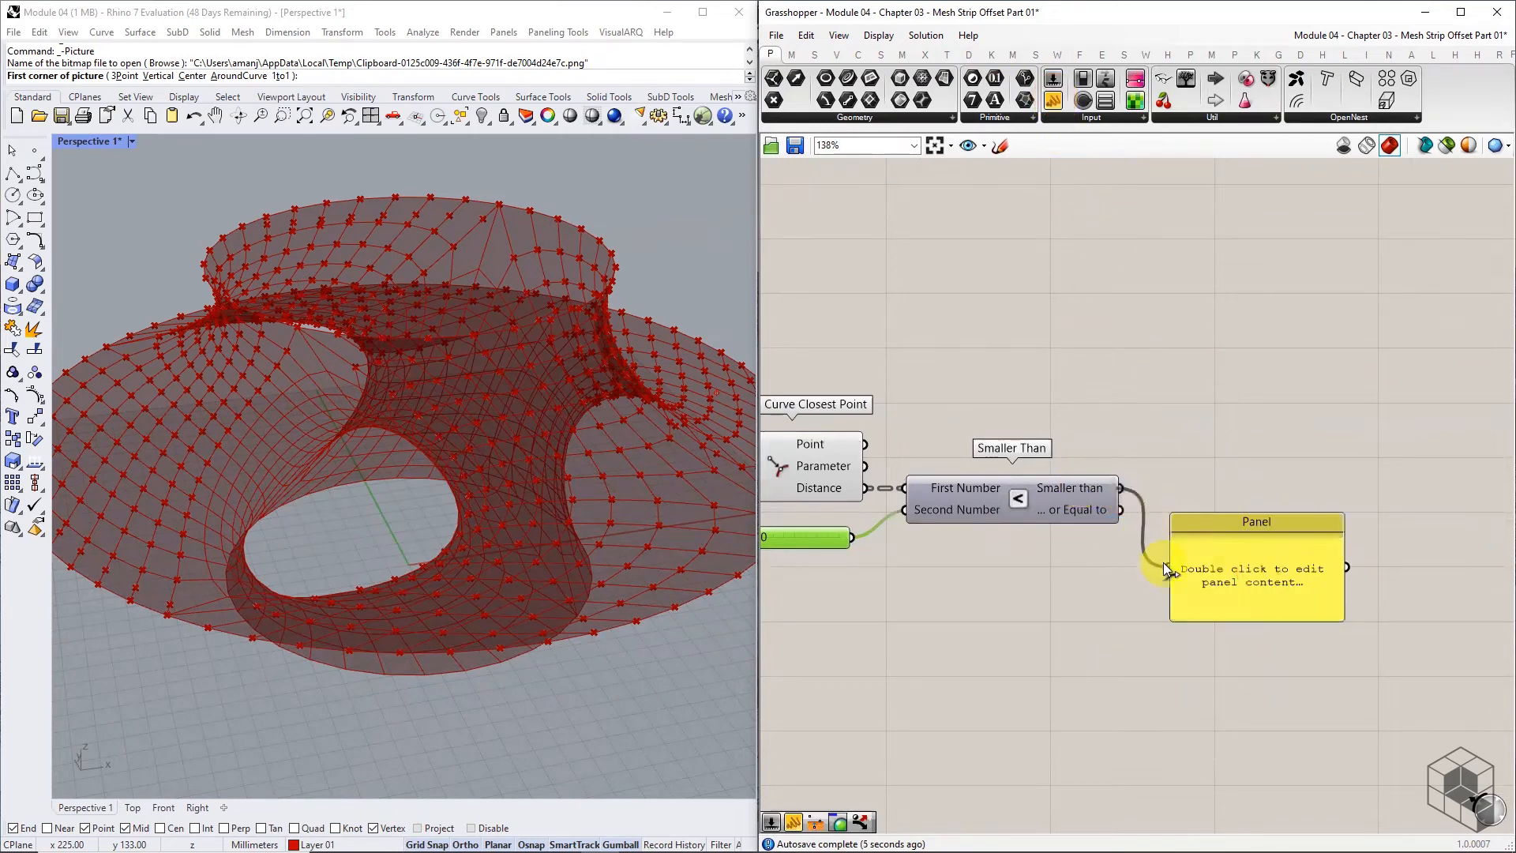
{"action": "left_click_drag", "start_coordinate": [1261, 621], "coordinate": [1287, 784]}
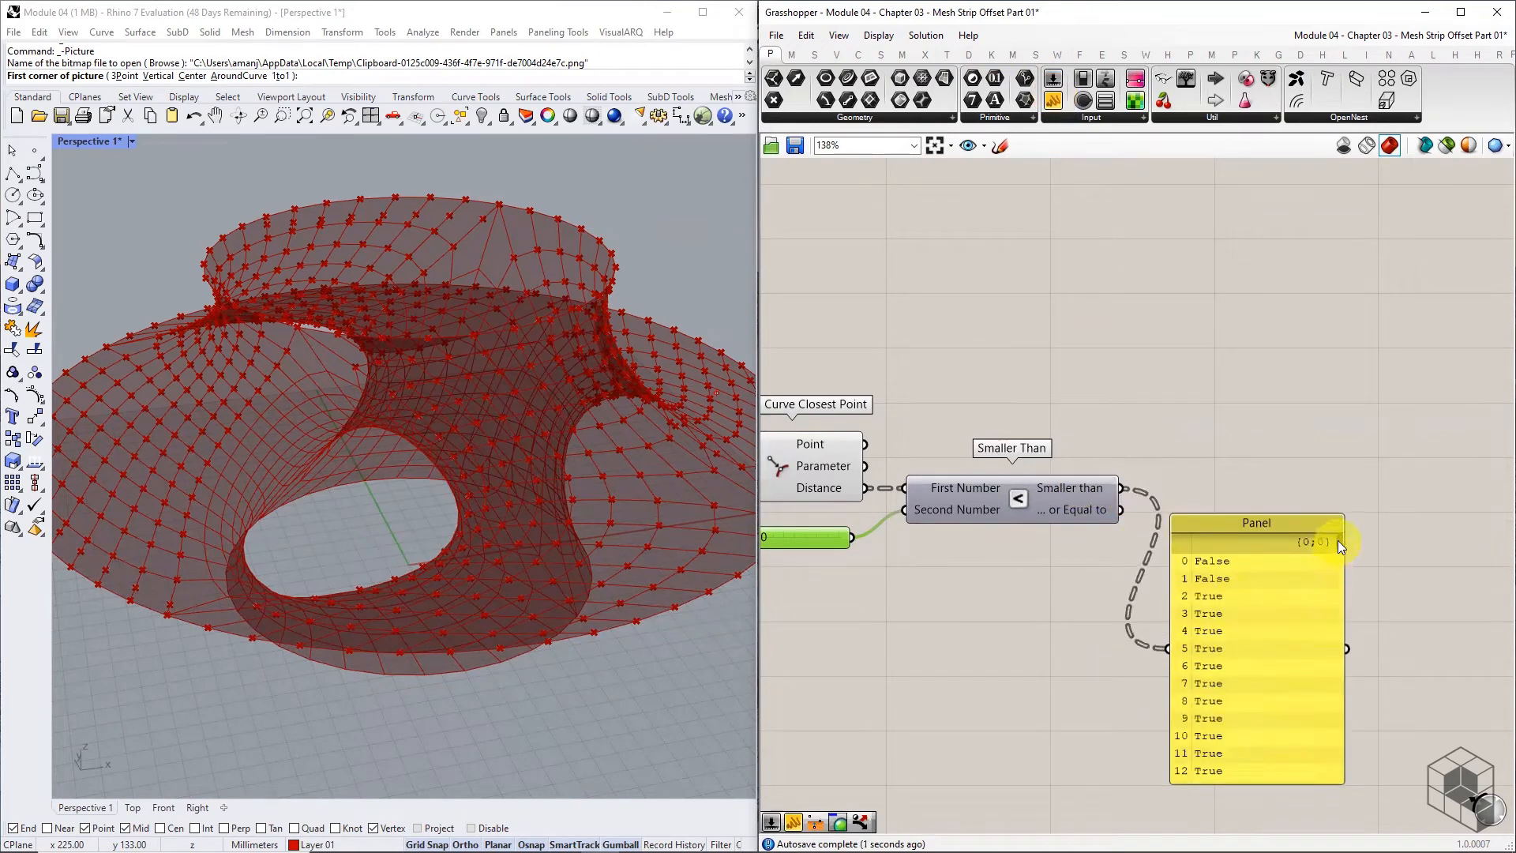
{"action": "left_click_drag", "start_coordinate": [1337, 540], "coordinate": [1334, 650]}
{"action": "left_click", "coordinate": [1252, 608]}
{"action": "key", "text": "Delete"}
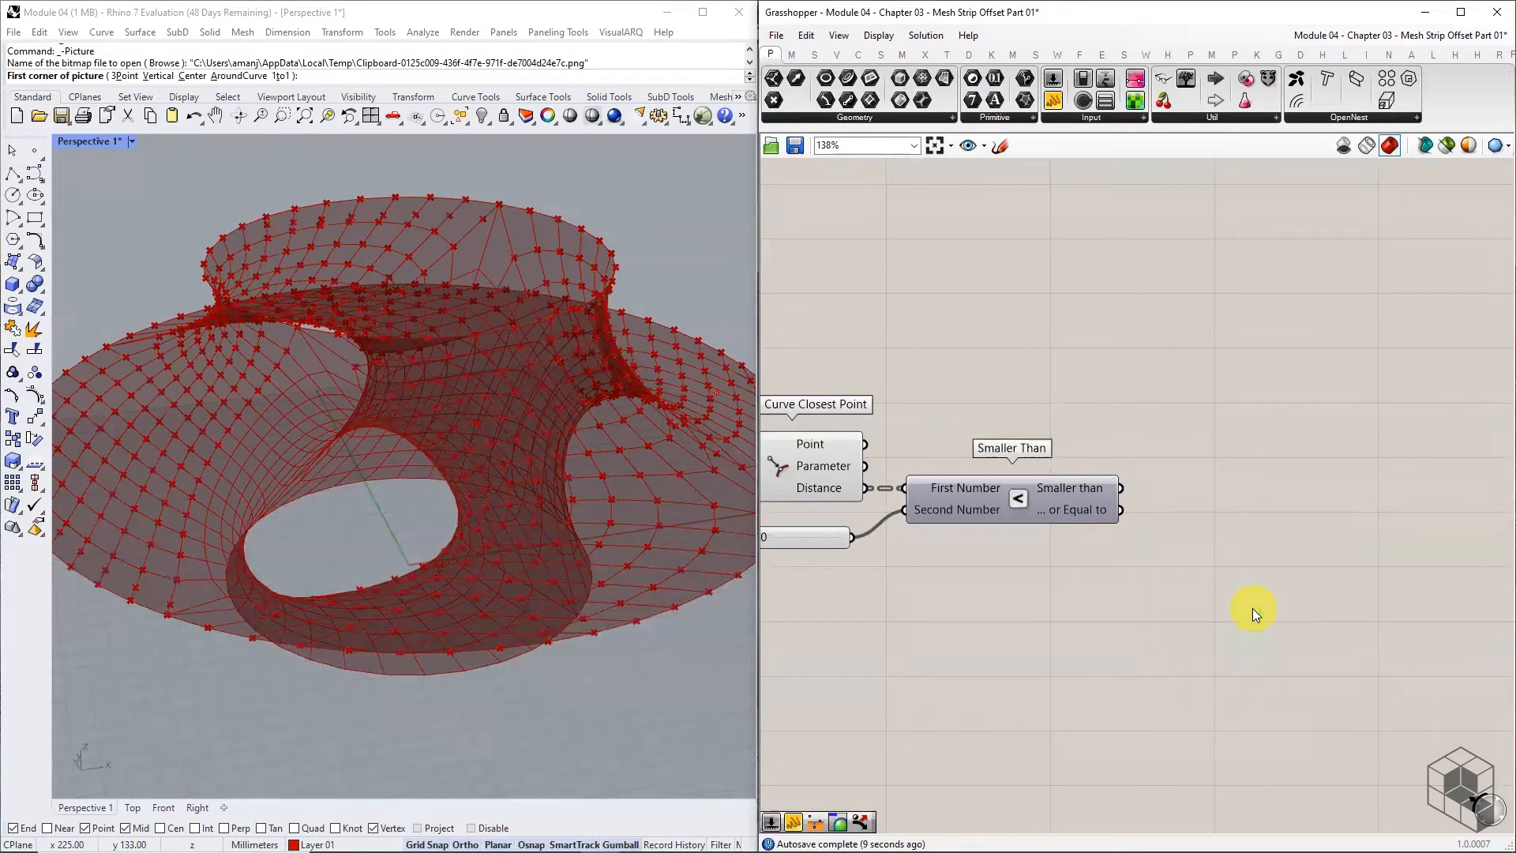
Add a Dispatch component, feeding the Loft Curves into List and the Smaller Than output into Dispatch pattern.
{"action": "scroll", "coordinate": [1252, 608], "scroll_direction": "down", "scroll_amount": 2}
{"action": "left_click", "coordinate": [814, 54]}
{"action": "left_click", "coordinate": [825, 118]}
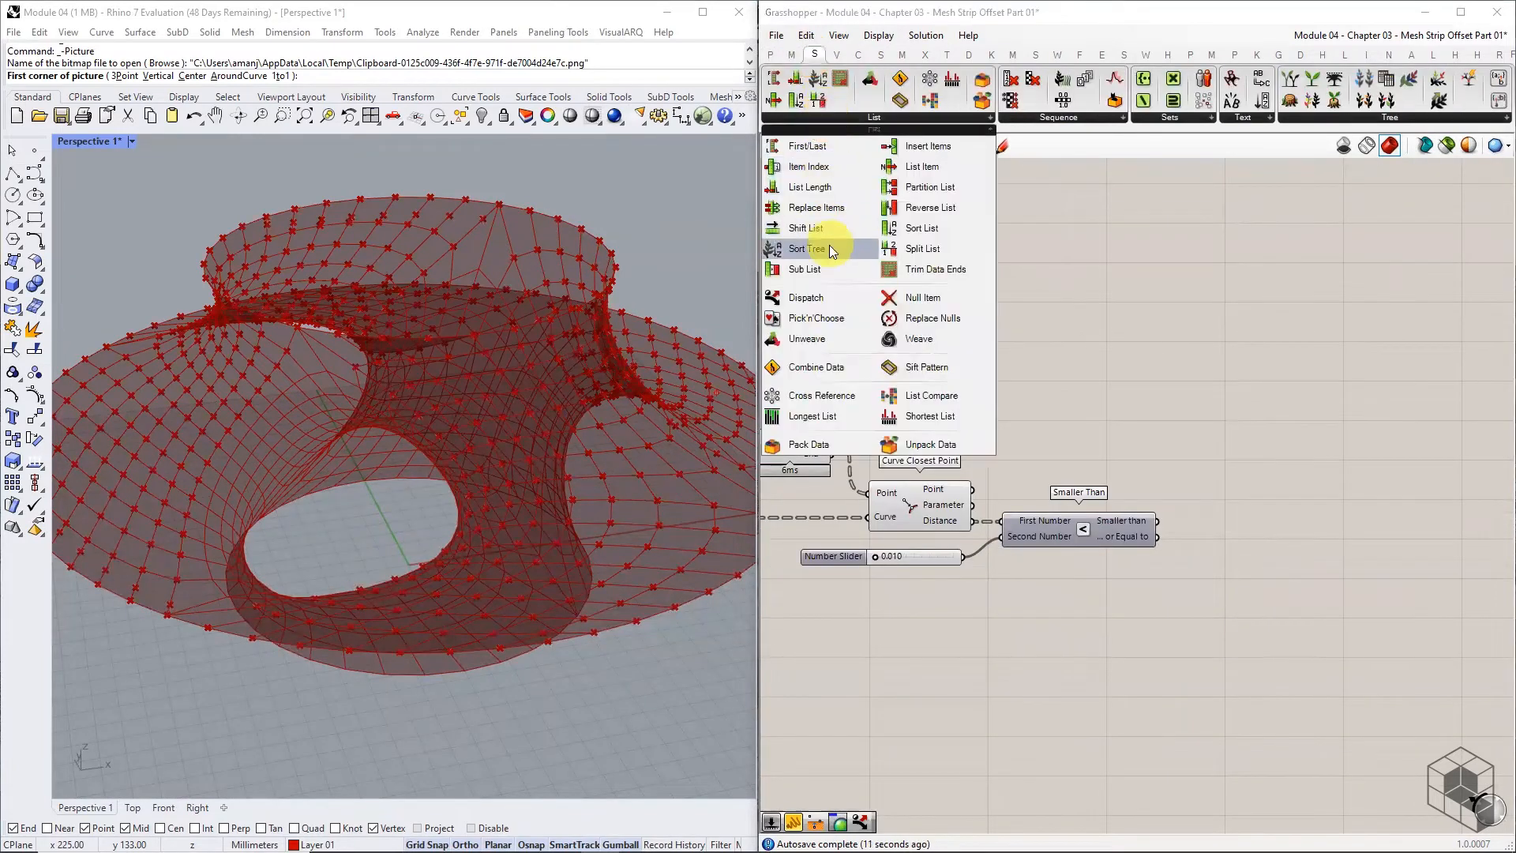
{"action": "left_click", "coordinate": [817, 299]}
{"action": "left_click", "coordinate": [1221, 461]}
{"action": "right_click_drag", "start_coordinate": [1121, 452], "coordinate": [1272, 397]}
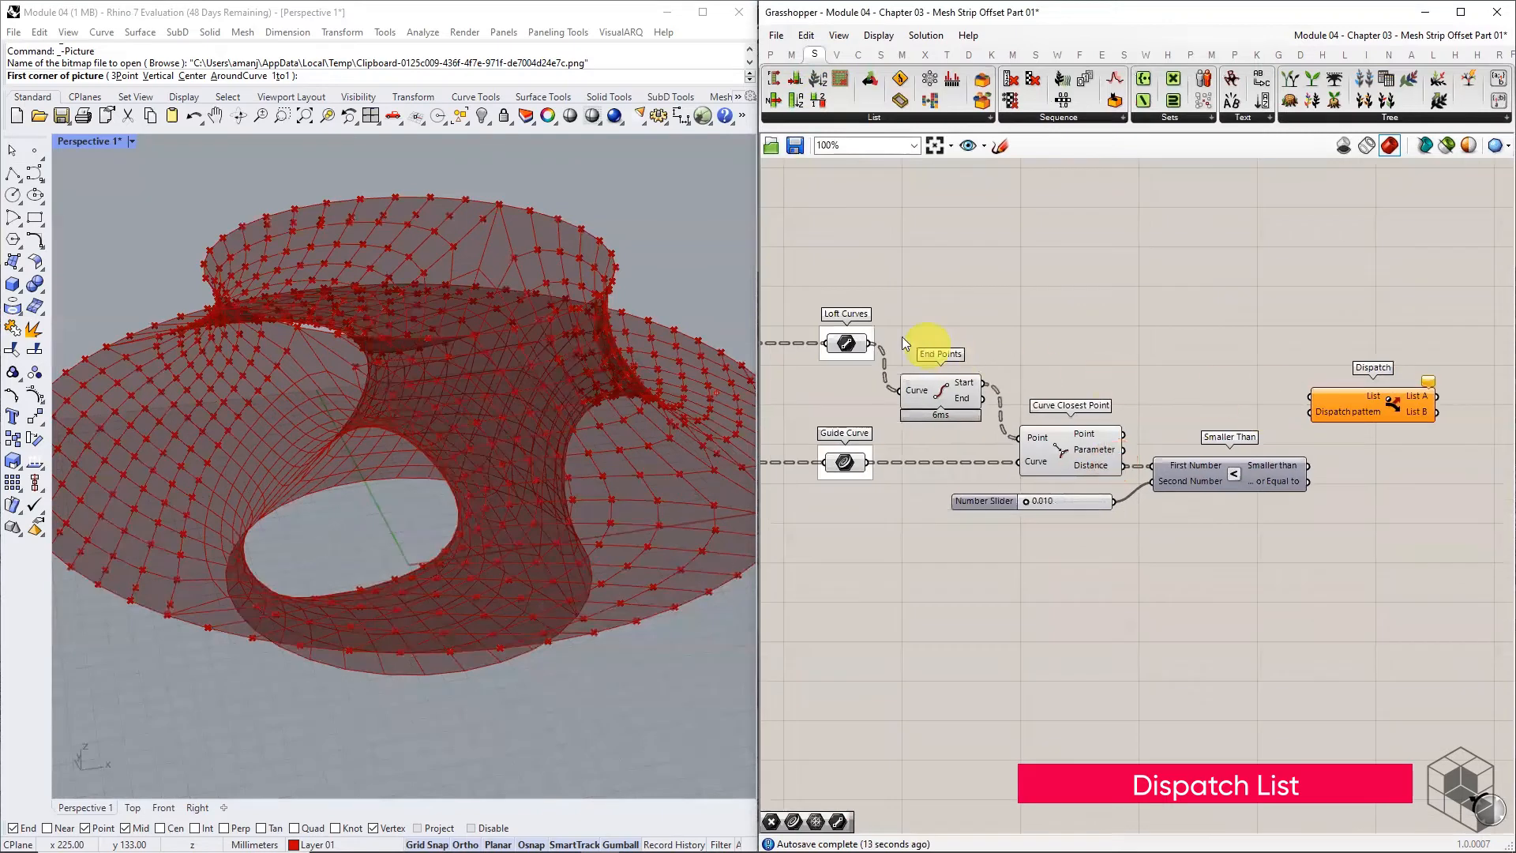
{"action": "left_click_drag", "start_coordinate": [869, 343], "coordinate": [1307, 465]}
{"action": "scroll", "coordinate": [1305, 442], "scroll_direction": "up", "scroll_amount": 3}
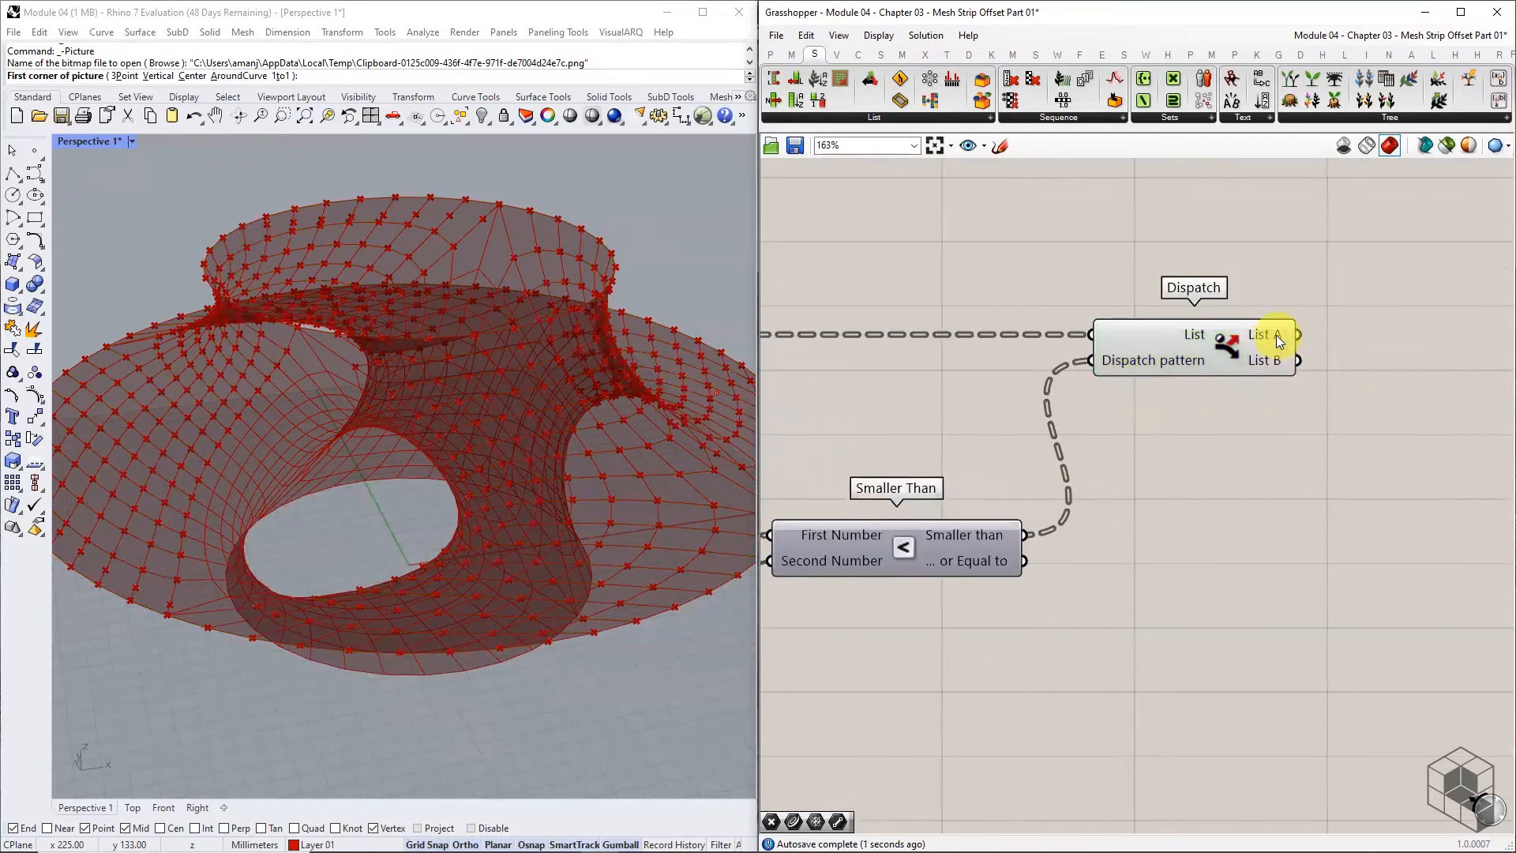
Add a Flip Curve component and feed Dispatch's List B output into its Curve input.
{"action": "mouse_move", "coordinate": [1262, 360]}
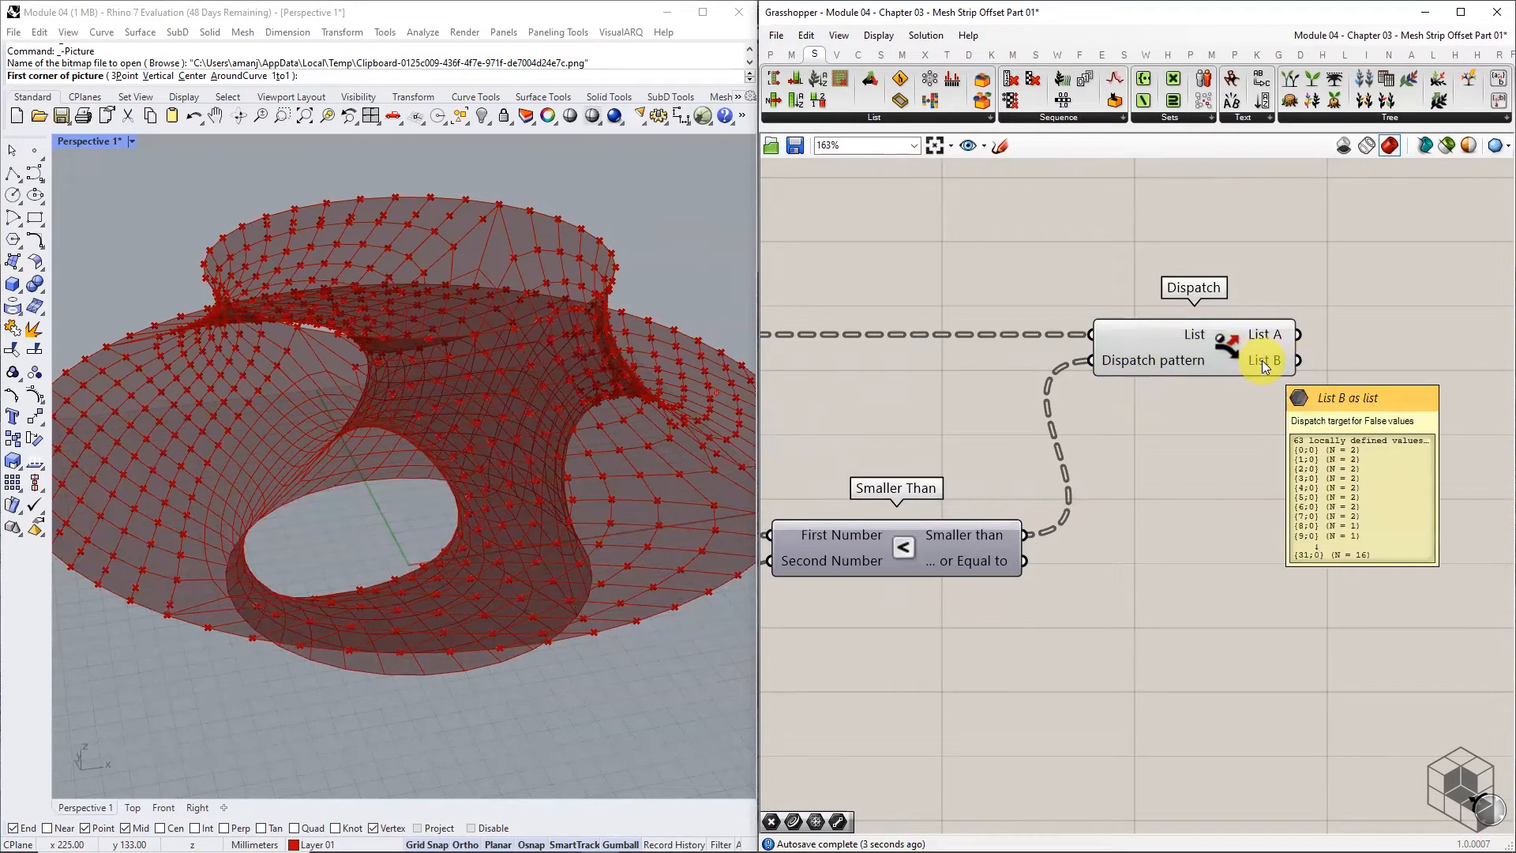
{"action": "left_click", "coordinate": [858, 55]}
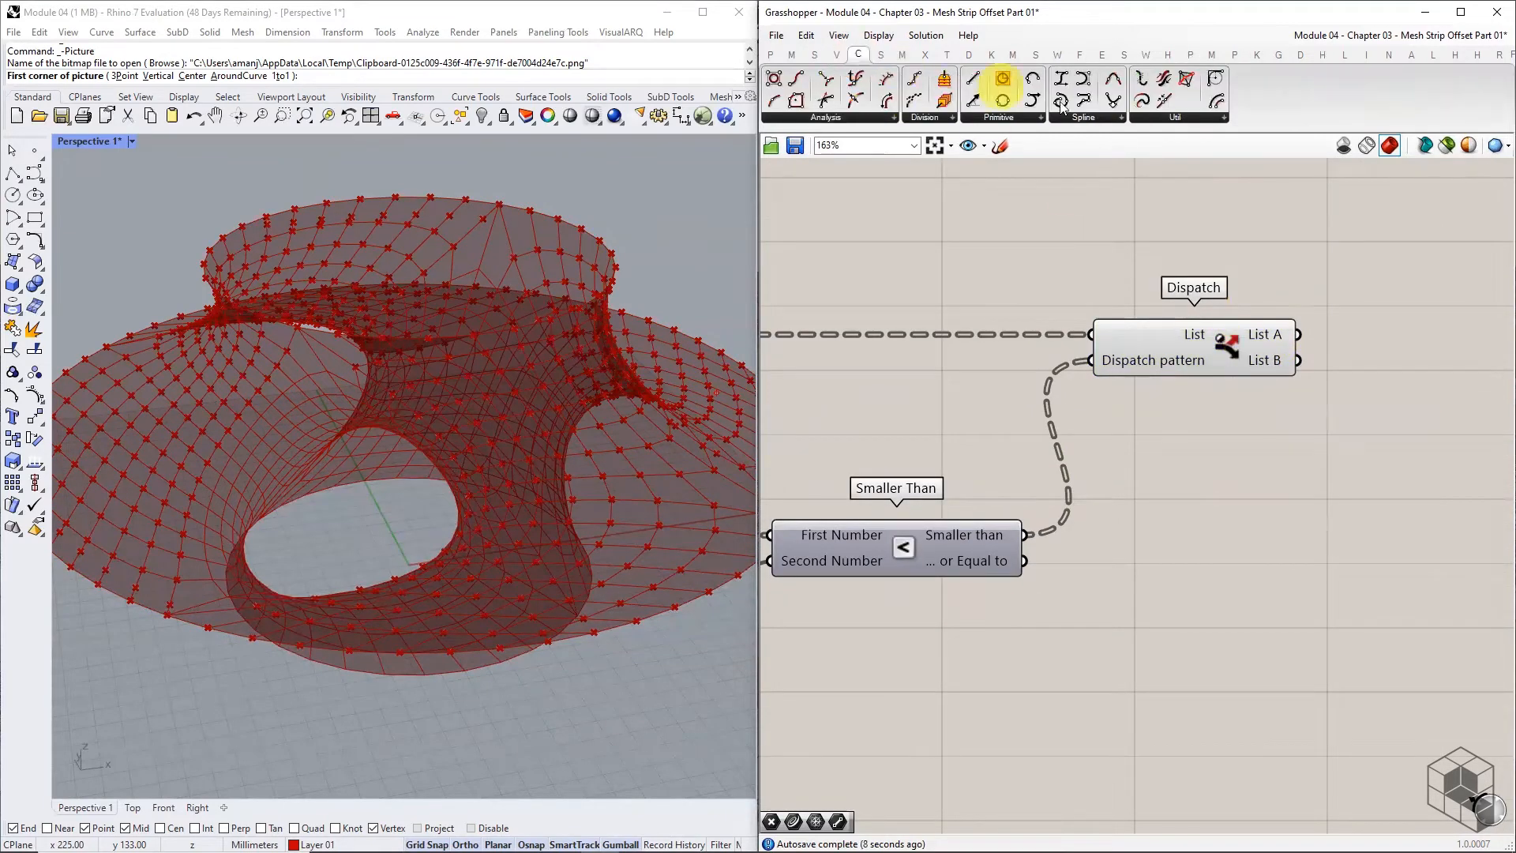
{"action": "left_click", "coordinate": [1153, 117]}
{"action": "left_click_drag", "start_coordinate": [1184, 169], "coordinate": [1387, 410]}
{"action": "right_click_drag", "start_coordinate": [1397, 404], "coordinate": [1160, 404]}
{"action": "left_click_drag", "start_coordinate": [1161, 404], "coordinate": [1172, 427]}
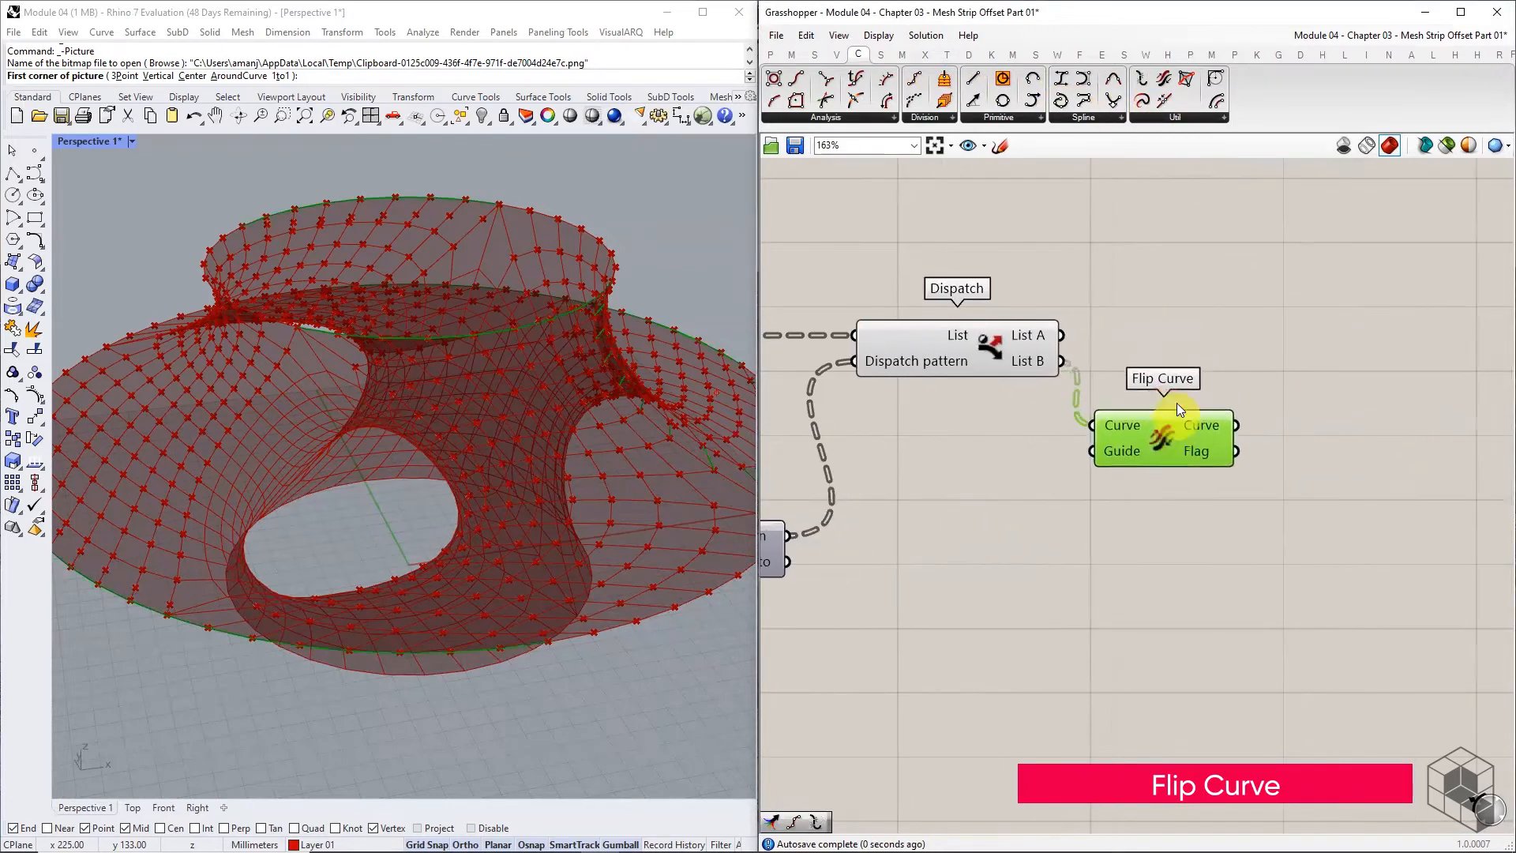
Add a Merge component, feeding Dispatch's List A into Data 1 and the flipped Curve output into Data 2.
{"action": "left_click", "coordinate": [774, 53]}
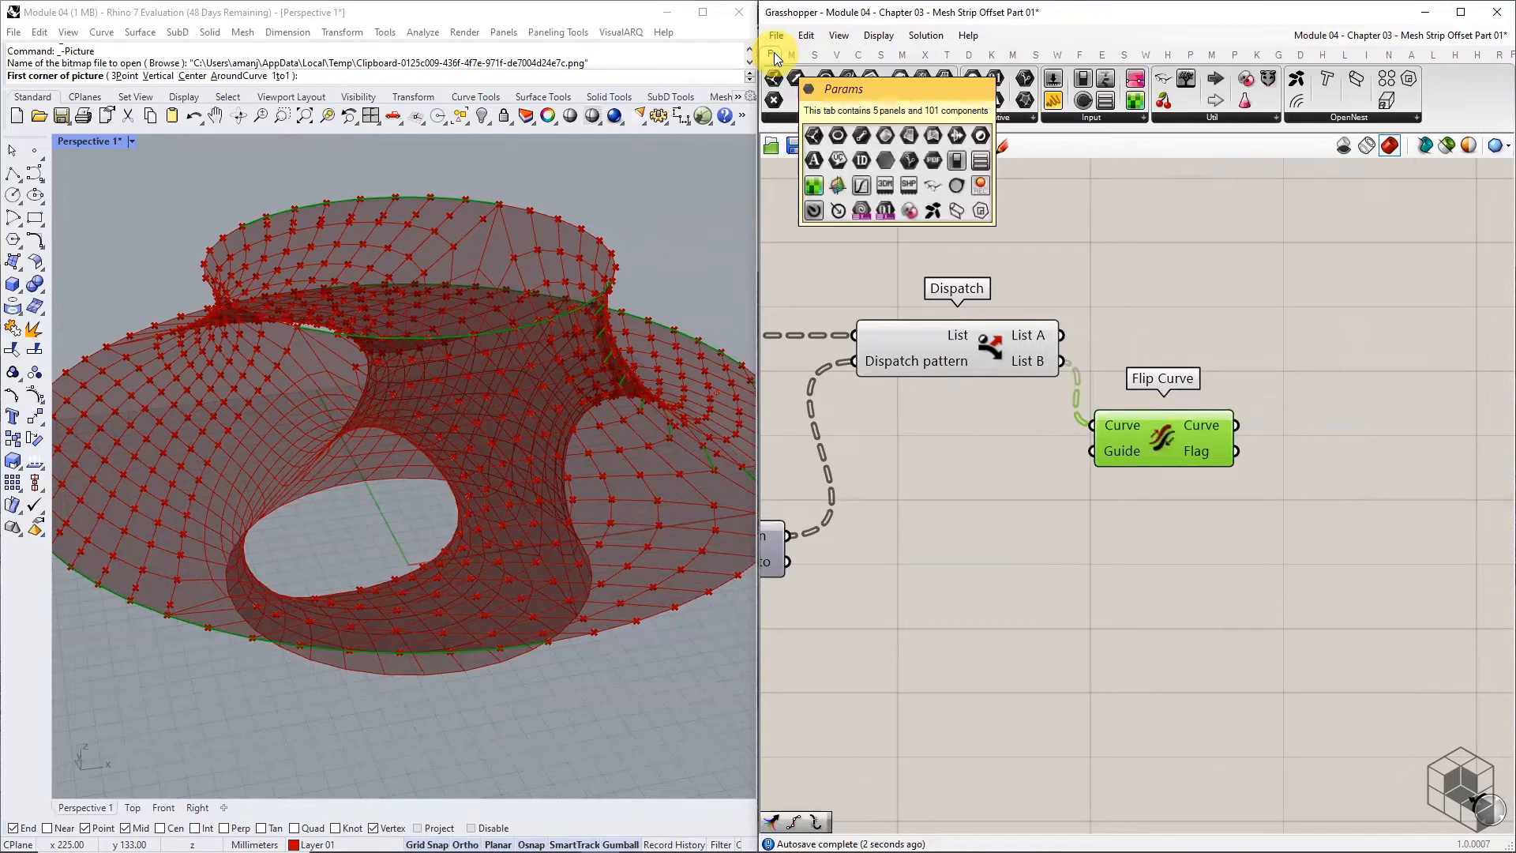
{"action": "left_click", "coordinate": [814, 54]}
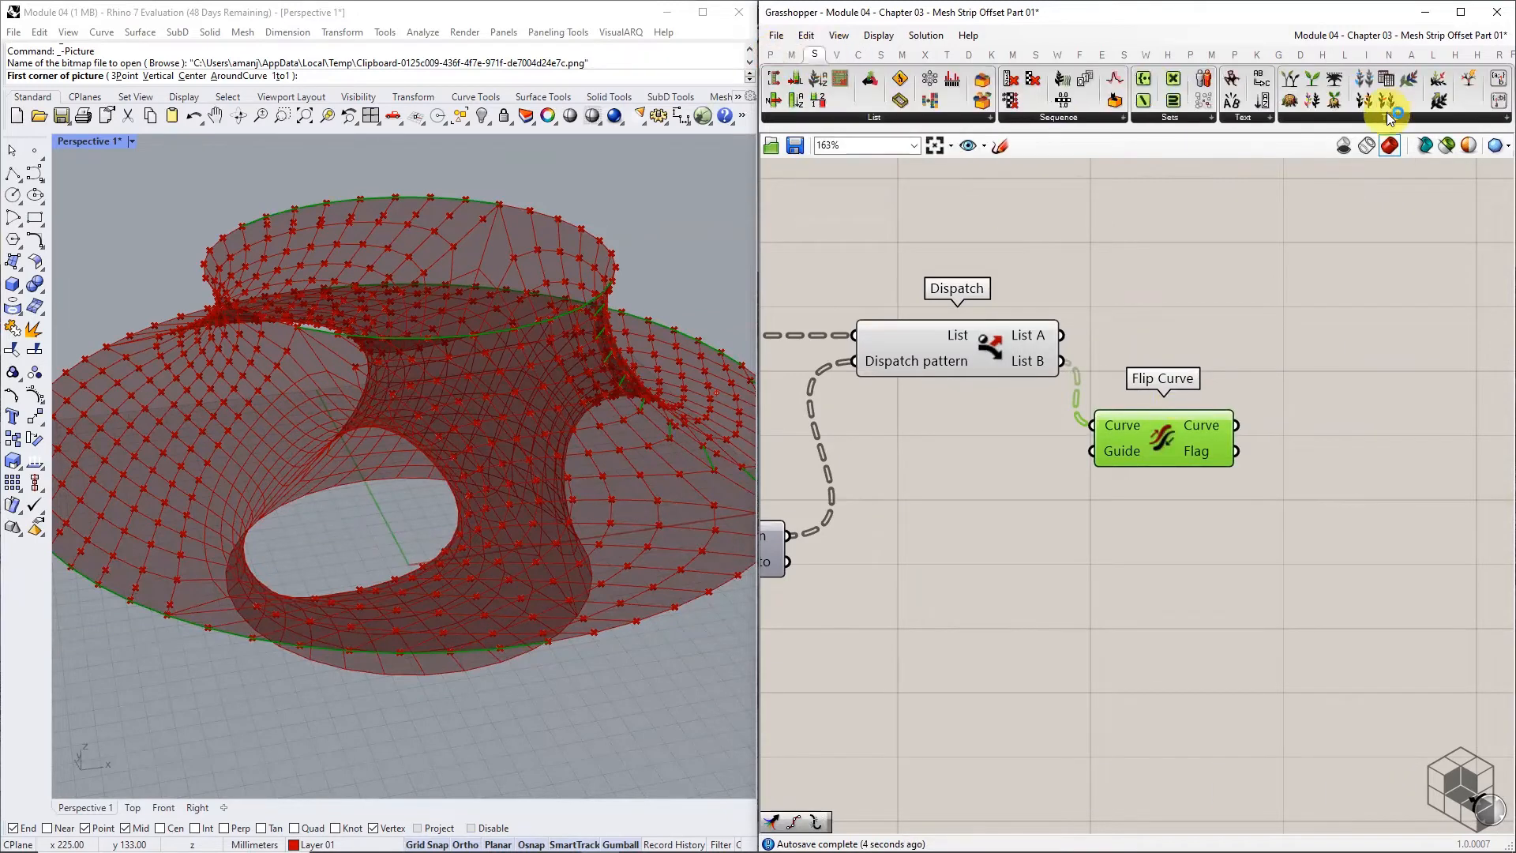
{"action": "left_click", "coordinate": [1389, 117]}
{"action": "left_click", "coordinate": [1432, 317]}
{"action": "left_click", "coordinate": [1347, 357]}
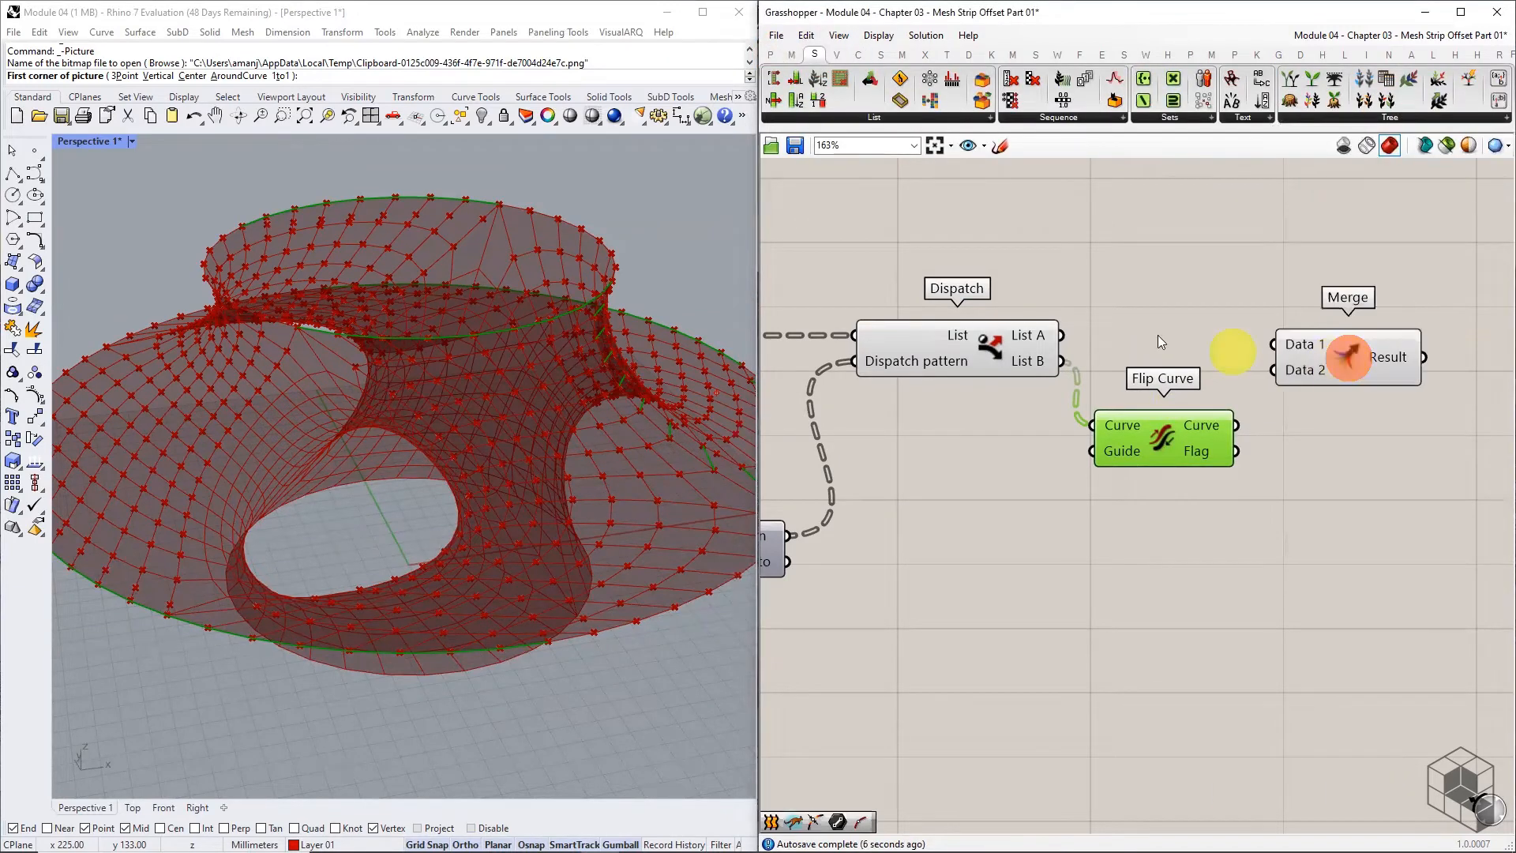
{"action": "left_click_drag", "start_coordinate": [1064, 335], "coordinate": [1272, 343]}
{"action": "left_click_drag", "start_coordinate": [1236, 425], "coordinate": [1317, 367]}
Add a Curve parameter after Merge and feed the Merge Result into it.
{"action": "right_click_drag", "start_coordinate": [1376, 362], "coordinate": [1062, 361]}
{"action": "left_click", "coordinate": [771, 55]}
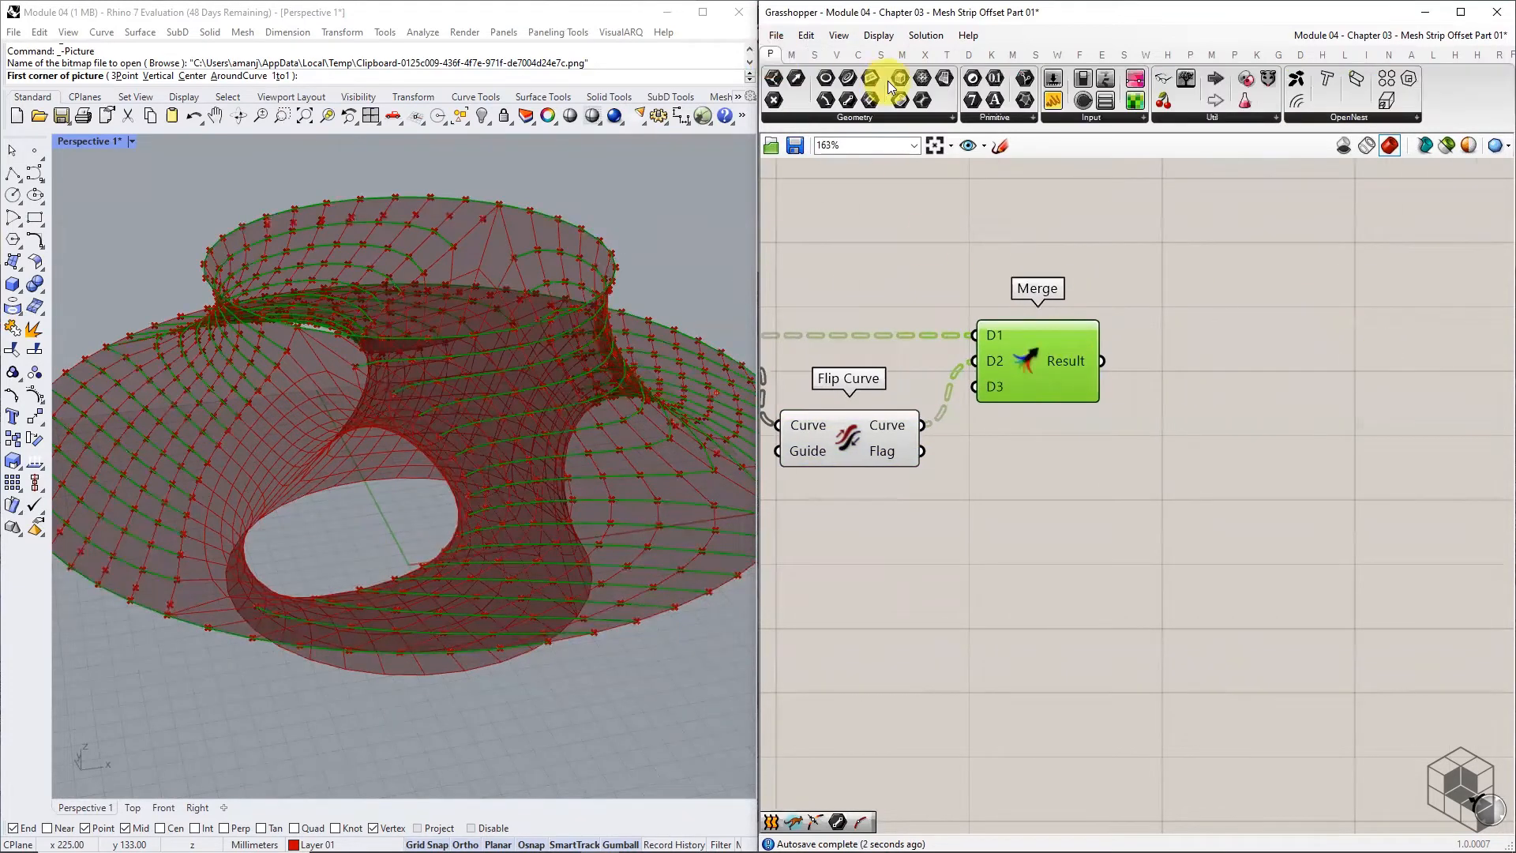
{"action": "left_click_drag", "start_coordinate": [847, 77], "coordinate": [1236, 355]}
{"action": "left_click_drag", "start_coordinate": [1102, 361], "coordinate": [1219, 359]}
Group the new Curve parameter and name the group Aligned Loft Curves.
{"action": "middle_click", "coordinate": [1219, 359]}
{"action": "left_click", "coordinate": [1222, 337]}
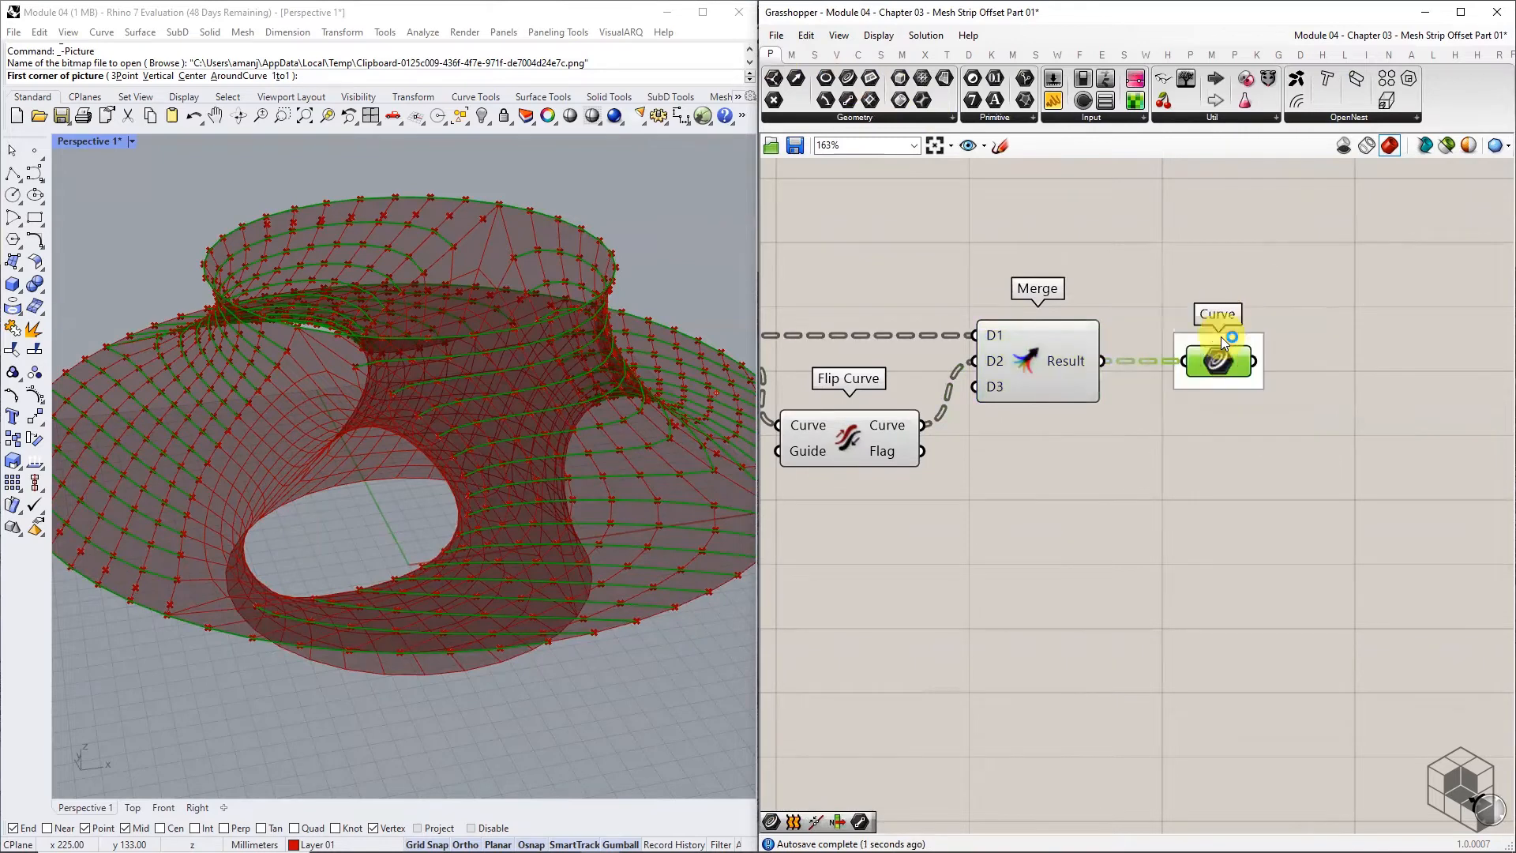
{"action": "right_click", "coordinate": [1222, 337]}
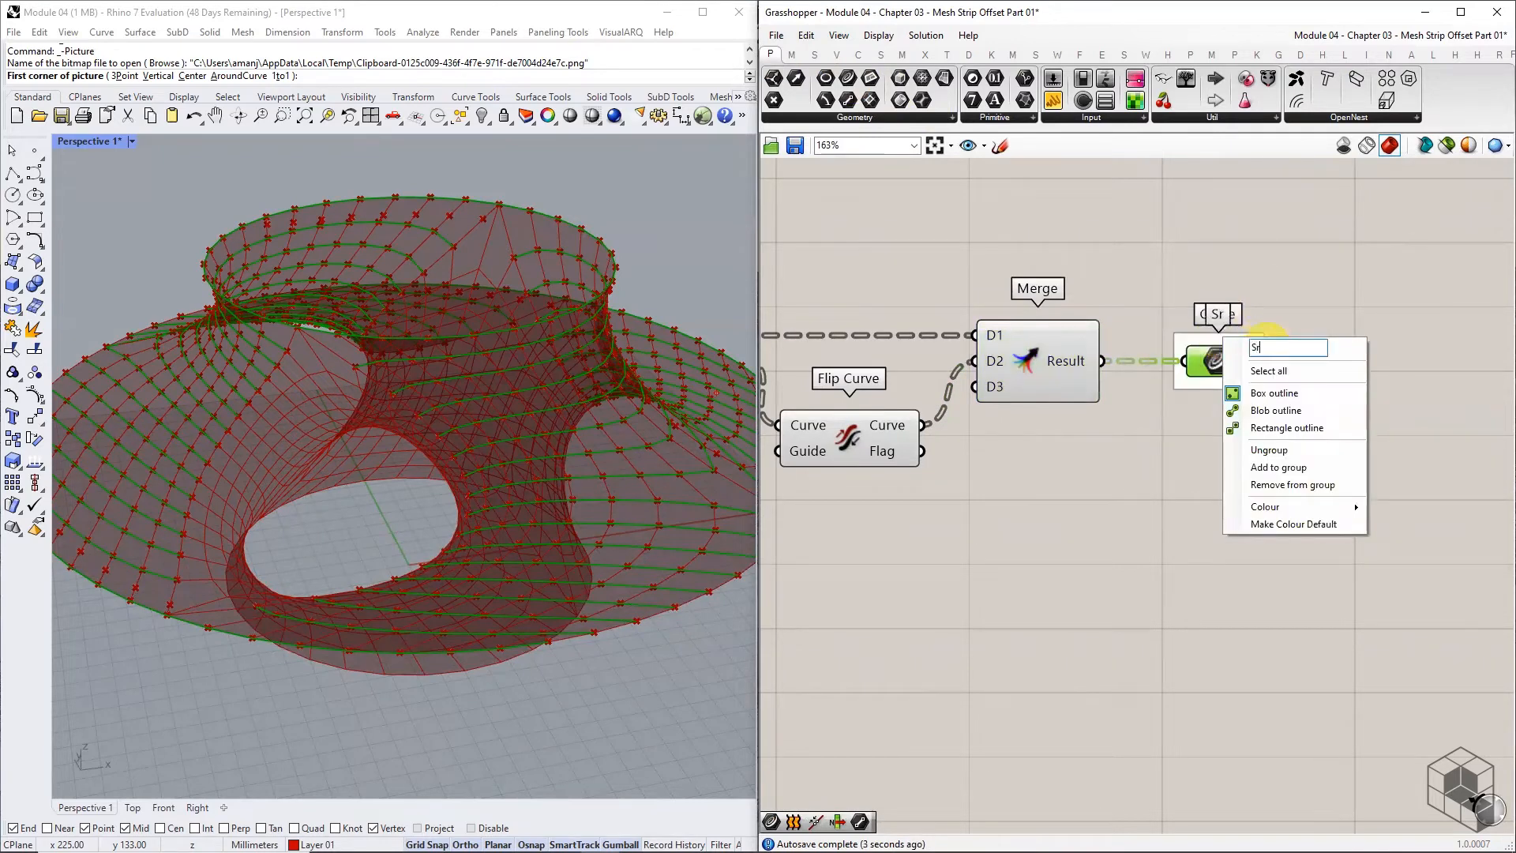
{"action": "type", "text": "Aligned Loft Curves"}
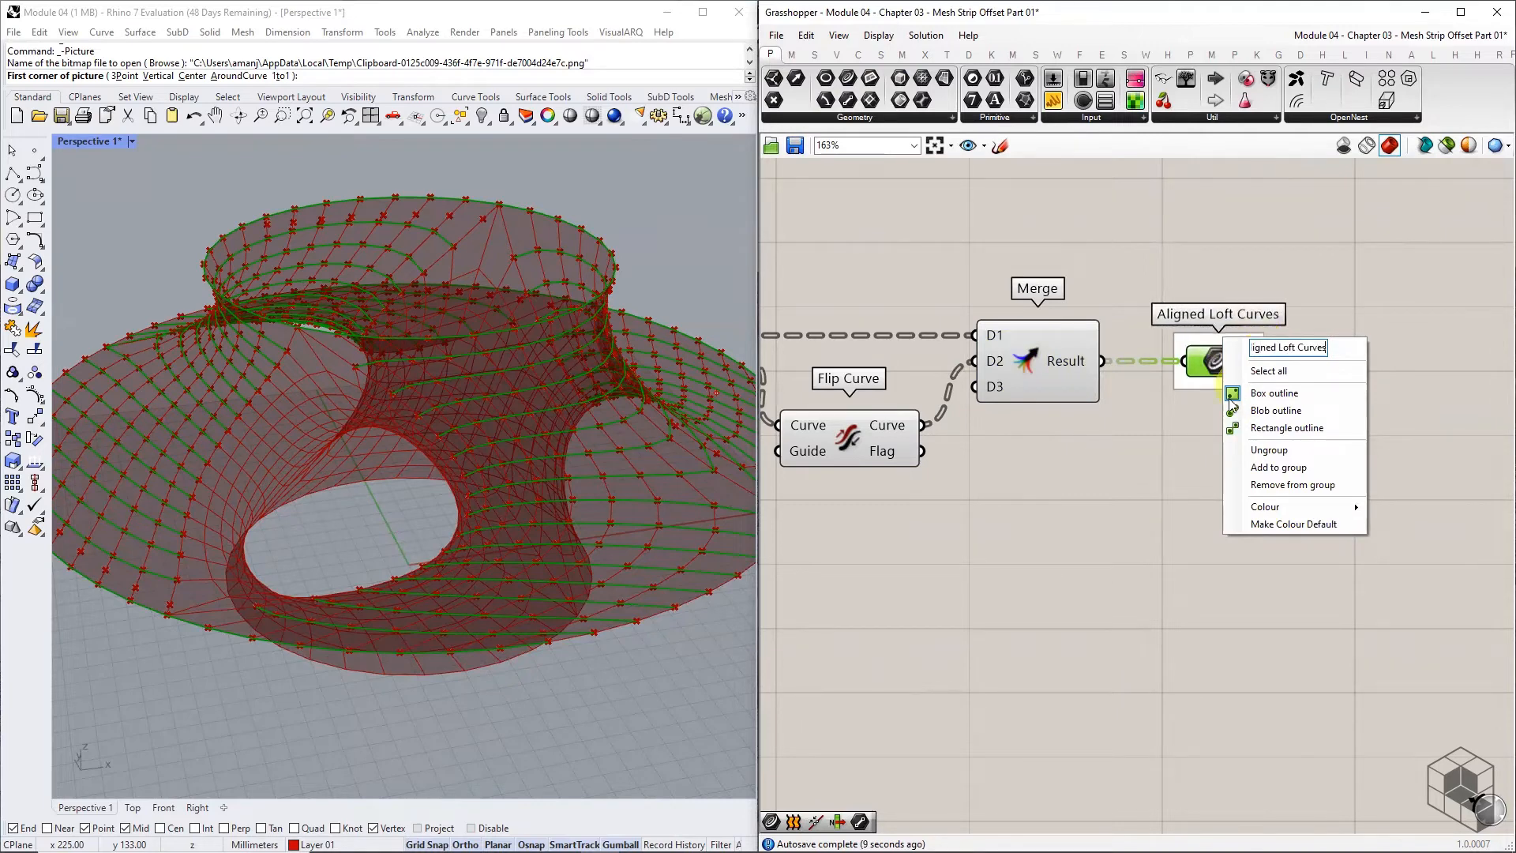
{"action": "key", "text": "Return"}
{"action": "left_click", "coordinate": [1308, 429]}
Turn off the preview of the Dispatch, Flip Curve, Merge, End Points and Curve Closest Point components.
{"action": "scroll", "coordinate": [1307, 428], "scroll_direction": "down", "scroll_amount": 5}
{"action": "right_click_drag", "start_coordinate": [1192, 431], "coordinate": [1294, 431]}
{"action": "left_click_drag", "start_coordinate": [1287, 333], "coordinate": [1111, 452]}
{"action": "middle_click", "coordinate": [1166, 431]}
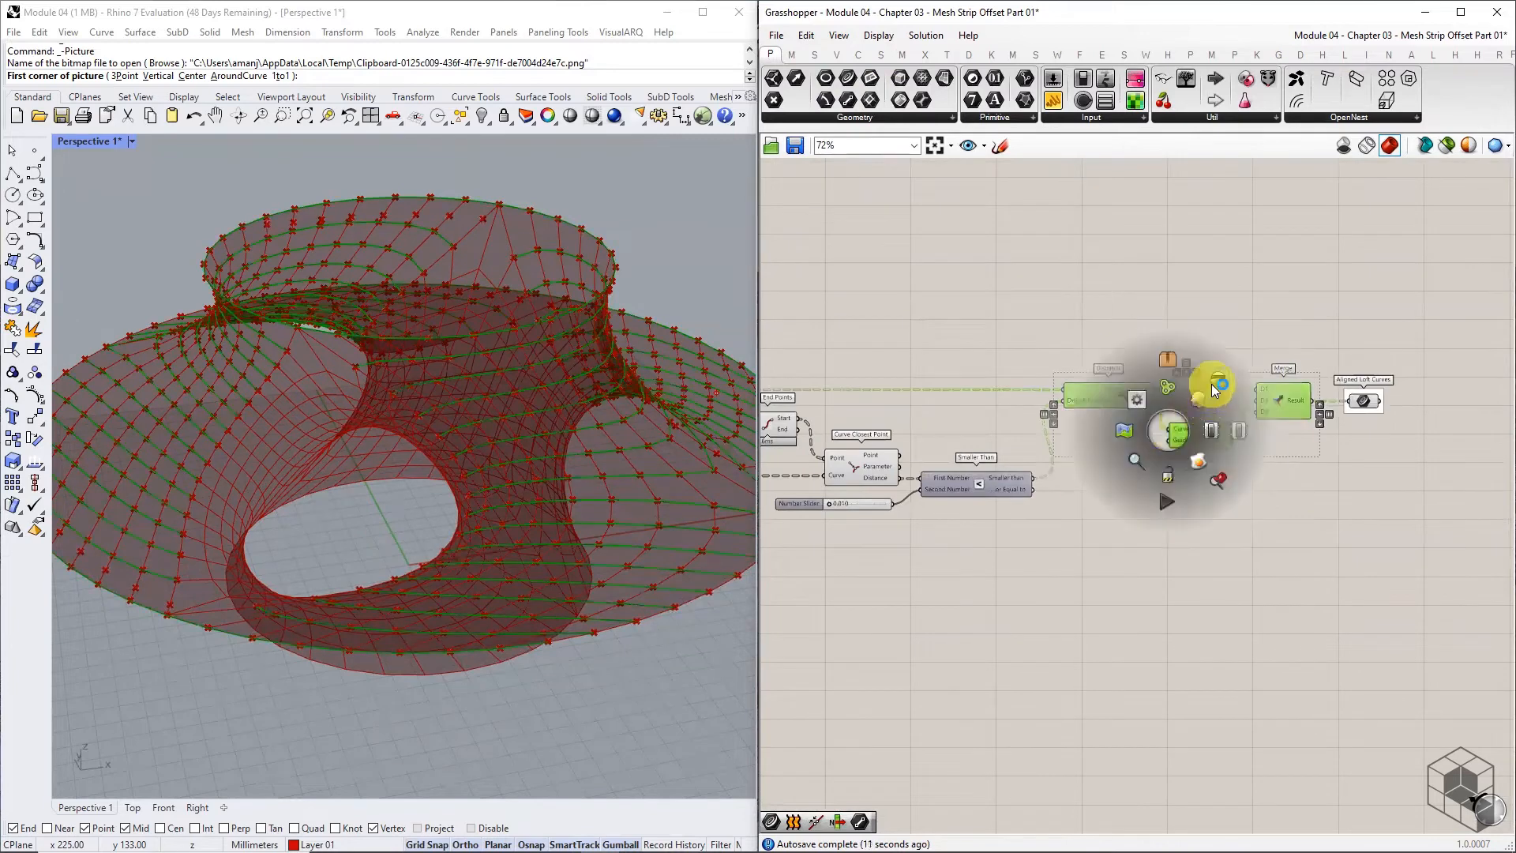
{"action": "left_click", "coordinate": [1211, 386]}
{"action": "right_click_drag", "start_coordinate": [1055, 509], "coordinate": [1179, 507]}
{"action": "left_click", "coordinate": [1179, 507]}
{"action": "left_click_drag", "start_coordinate": [993, 338], "coordinate": [867, 513]}
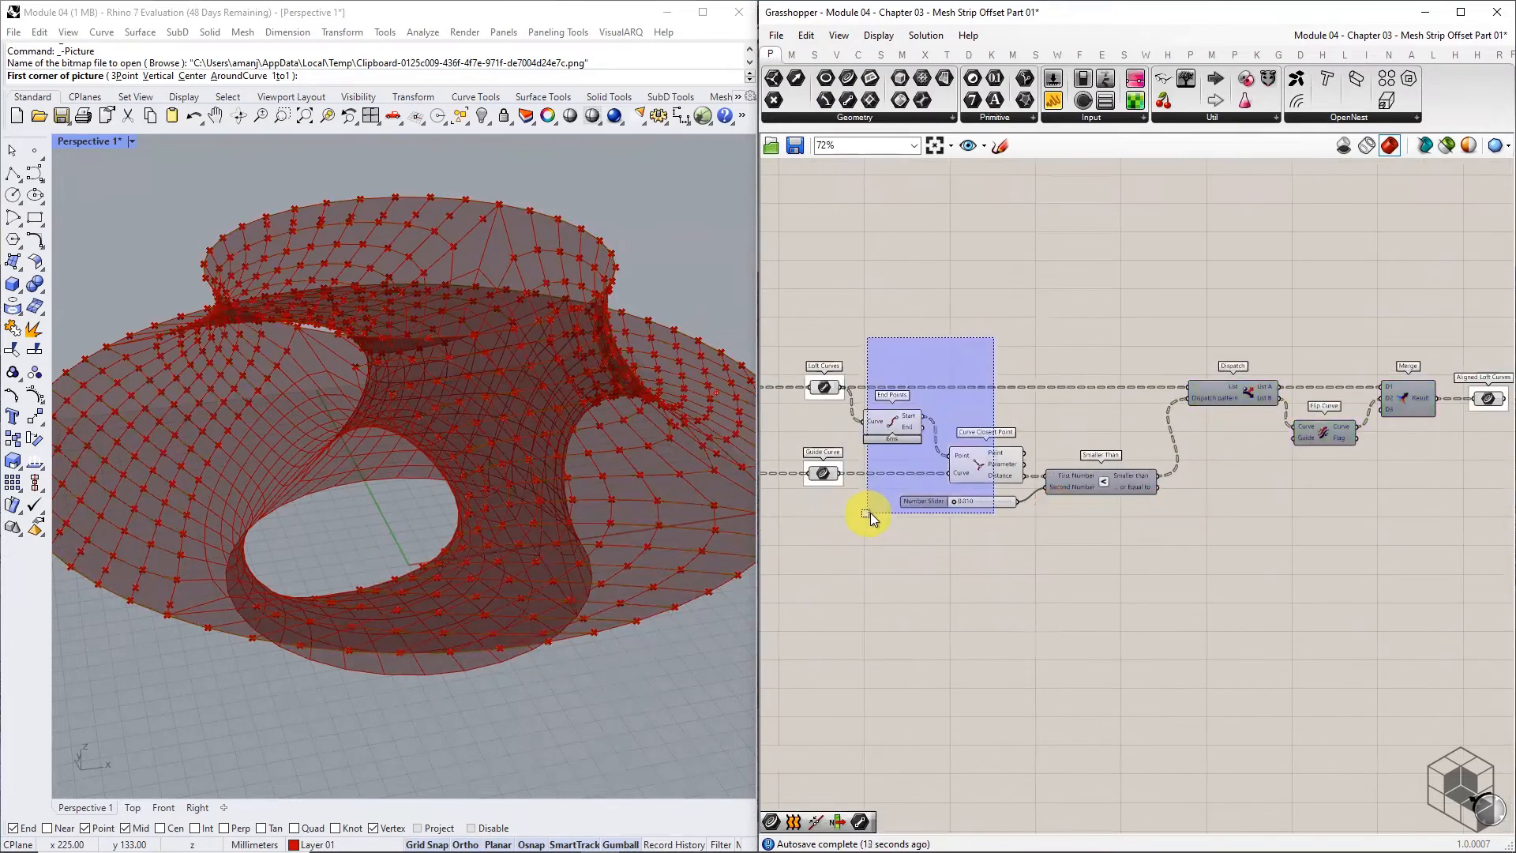
{"action": "middle_click", "coordinate": [945, 452]}
{"action": "left_click", "coordinate": [996, 399]}
{"action": "left_click", "coordinate": [895, 609]}
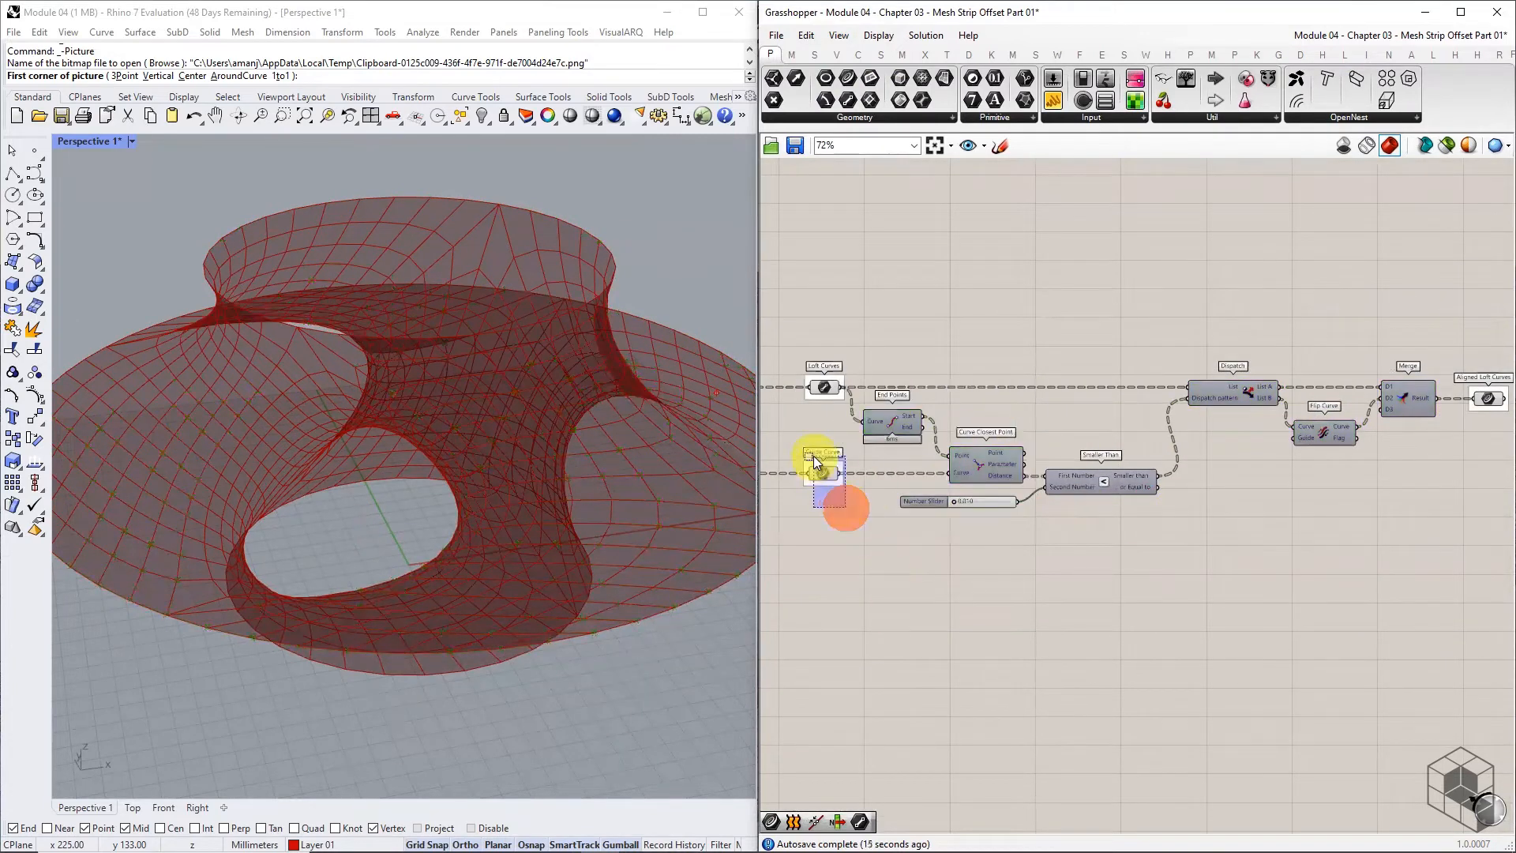
Duplicate the Guide Curve parameter, feed the copy from the original, and place it below Aligned Loft Curves.
{"action": "left_click_drag", "start_coordinate": [813, 456], "coordinate": [811, 454]}
{"action": "key", "text": "ctrl+c"}
{"action": "key", "text": "ctrl+v"}
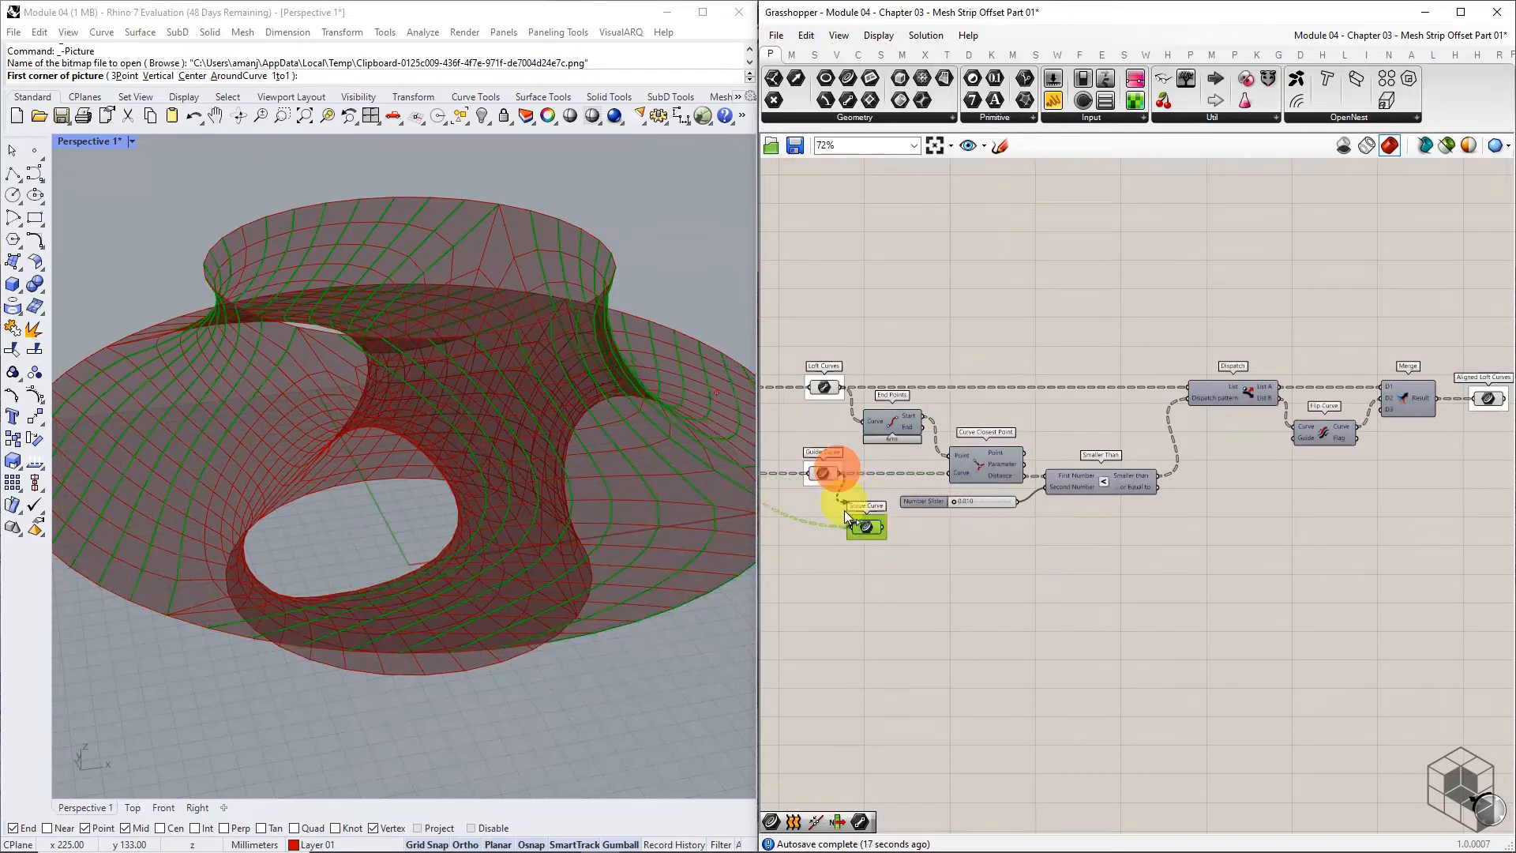
{"action": "double_click", "coordinate": [876, 538]}
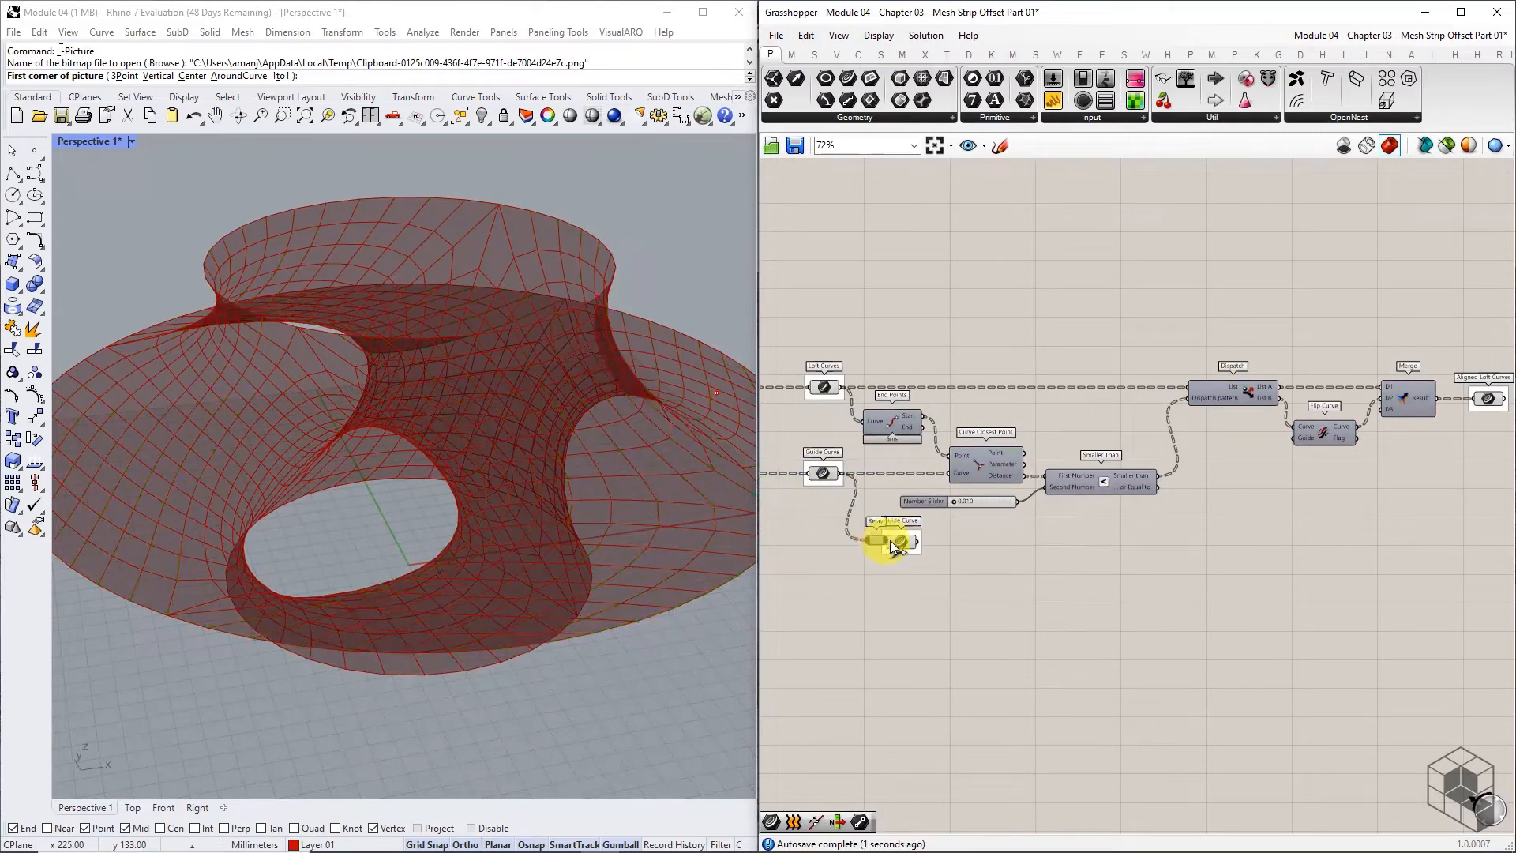
{"action": "left_click_drag", "start_coordinate": [911, 538], "coordinate": [1303, 539]}
{"action": "right_click_drag", "start_coordinate": [1302, 539], "coordinate": [869, 541]}
{"action": "left_click_drag", "start_coordinate": [869, 541], "coordinate": [1056, 542]}
{"action": "right_click_drag", "start_coordinate": [1106, 476], "coordinate": [1051, 475]}
{"action": "left_click", "coordinate": [1048, 443]}
Add a Point On Curve component and feed the Aligned Loft Curves into it.
{"action": "scroll", "coordinate": [1035, 428], "scroll_direction": "up", "scroll_amount": 3}
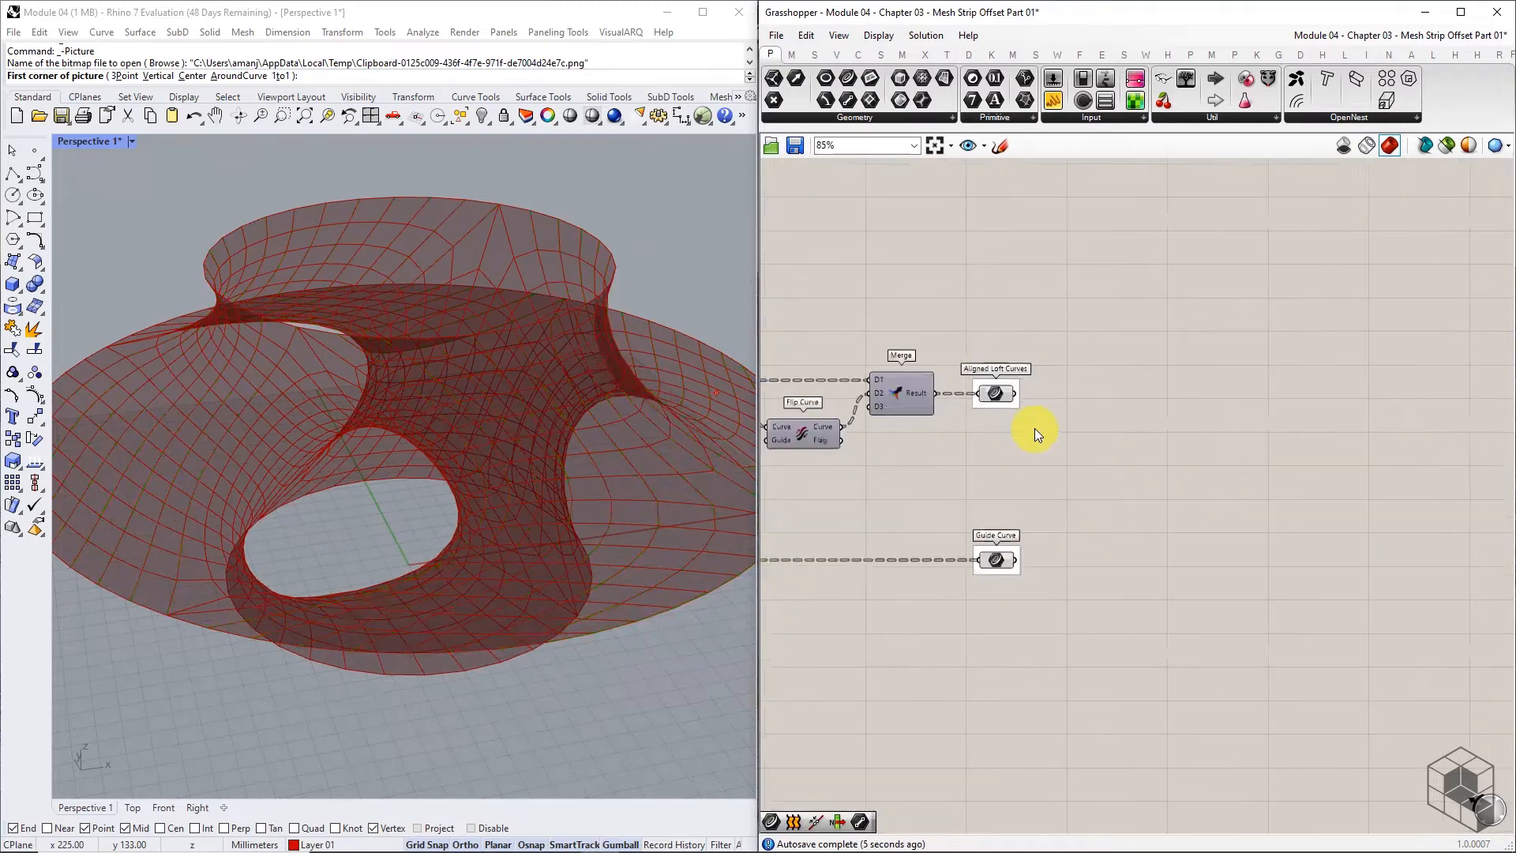
{"action": "left_click", "coordinate": [986, 383]}
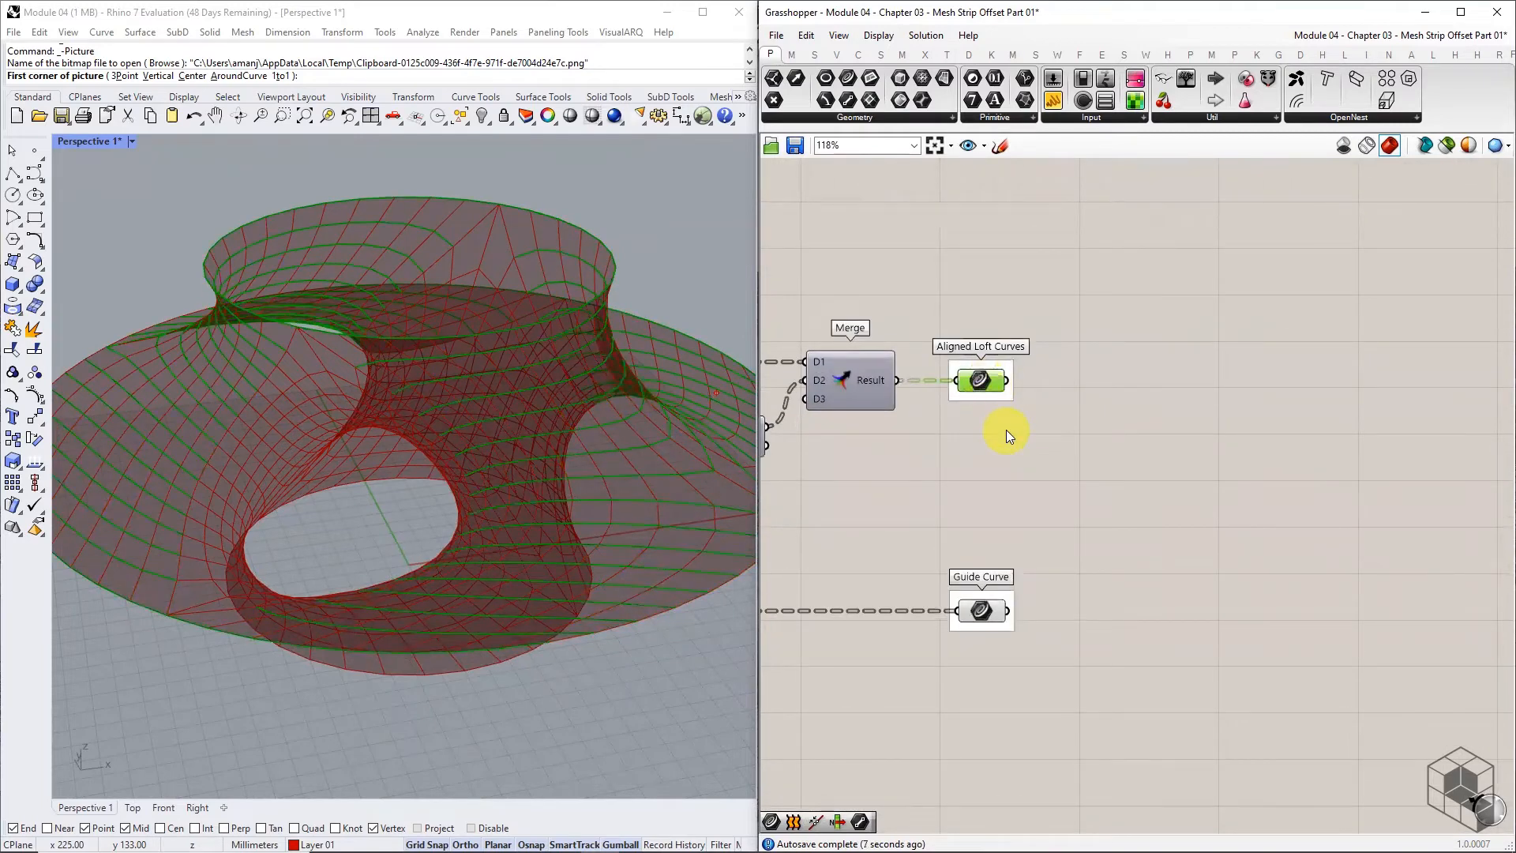
{"action": "right_click_drag", "start_coordinate": [694, 545], "coordinate": [646, 581]}
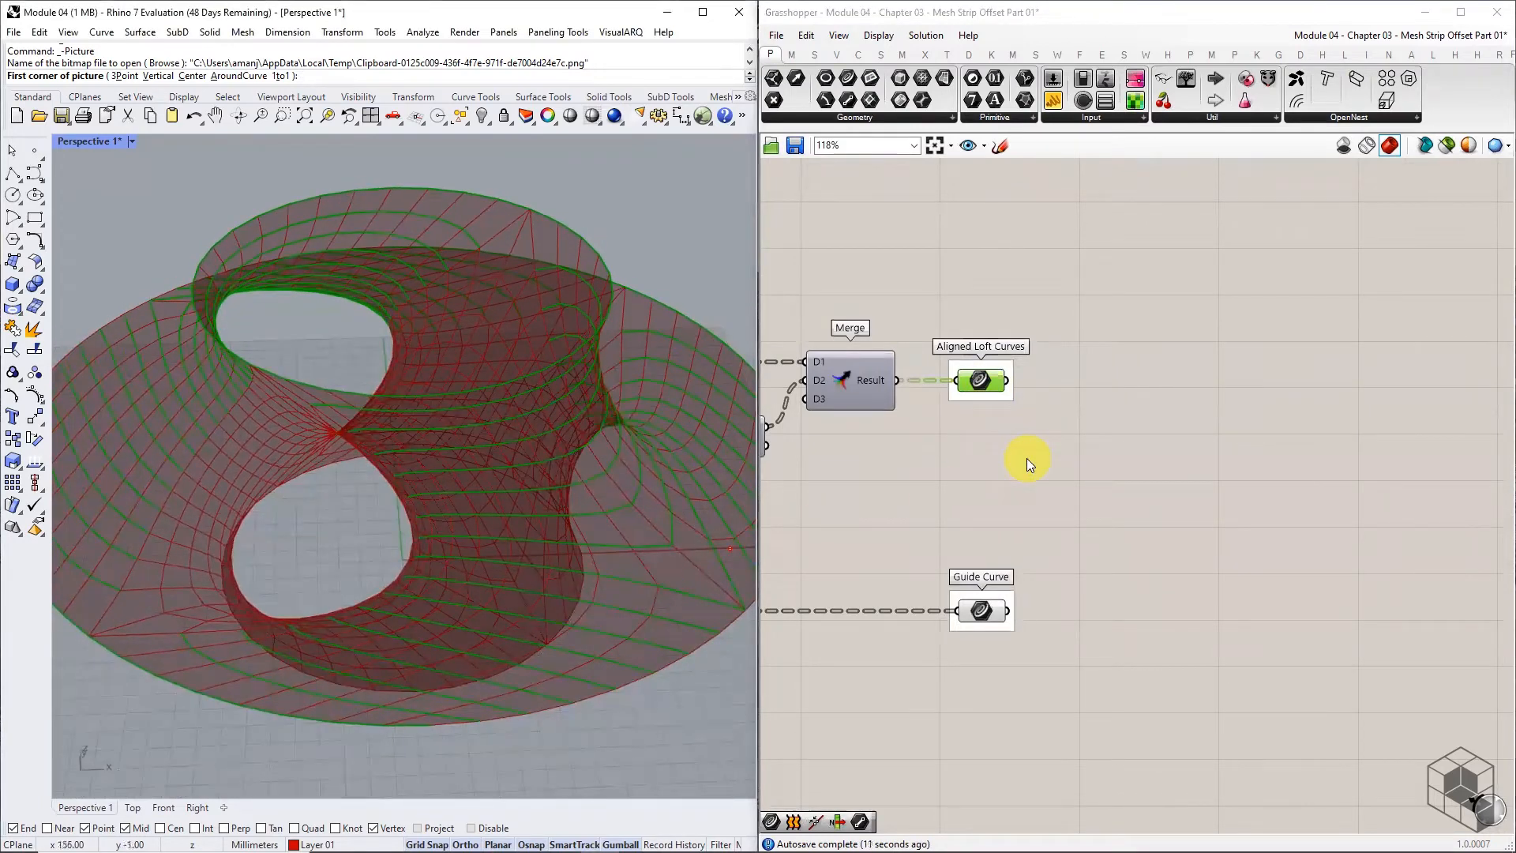
{"action": "left_click", "coordinate": [1094, 417]}
{"action": "left_click", "coordinate": [863, 55]}
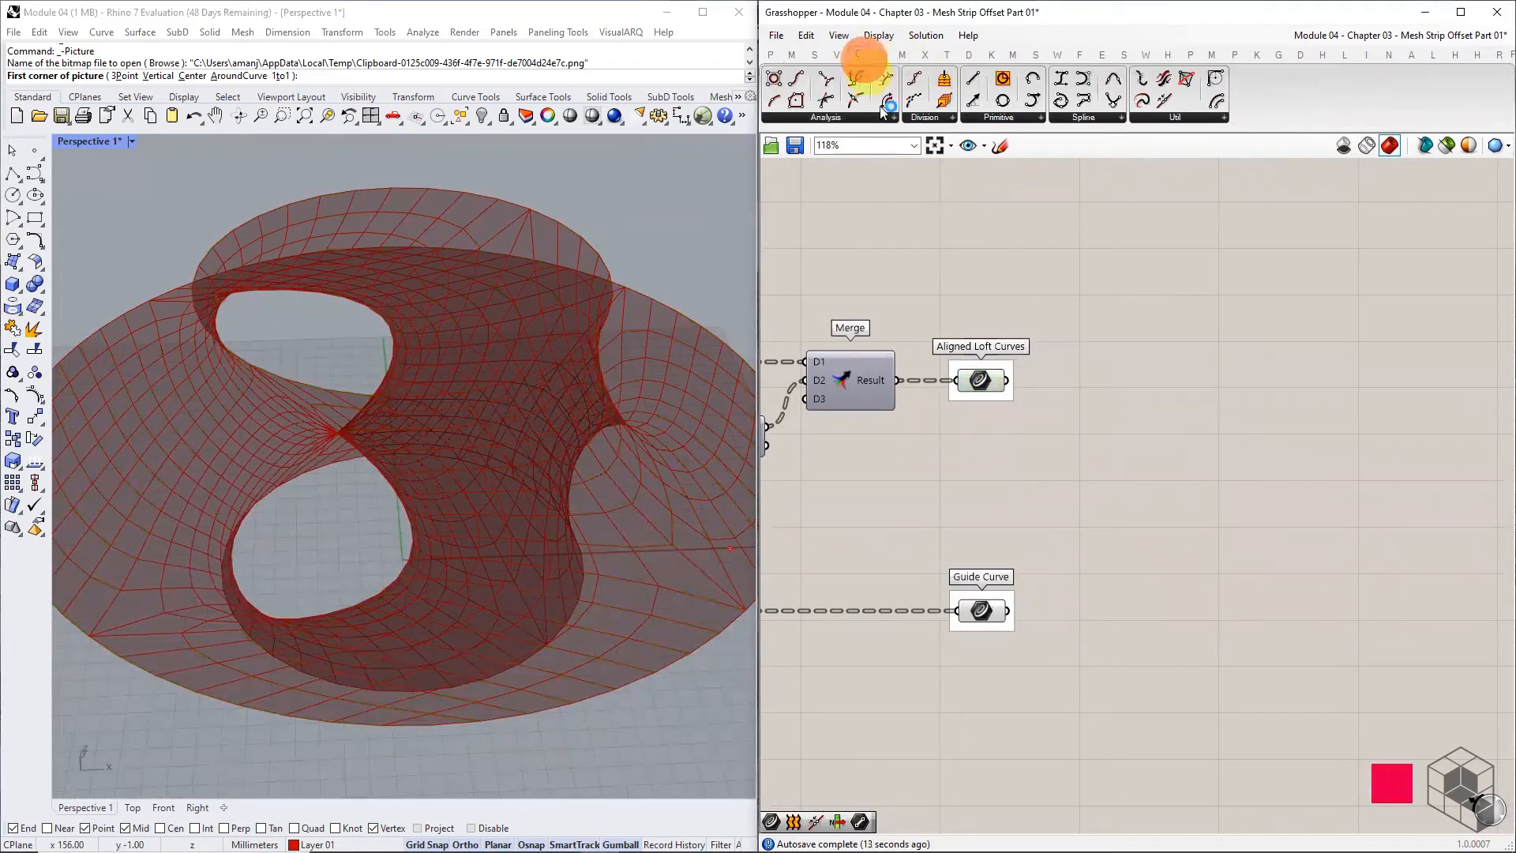
{"action": "left_click", "coordinate": [869, 118]}
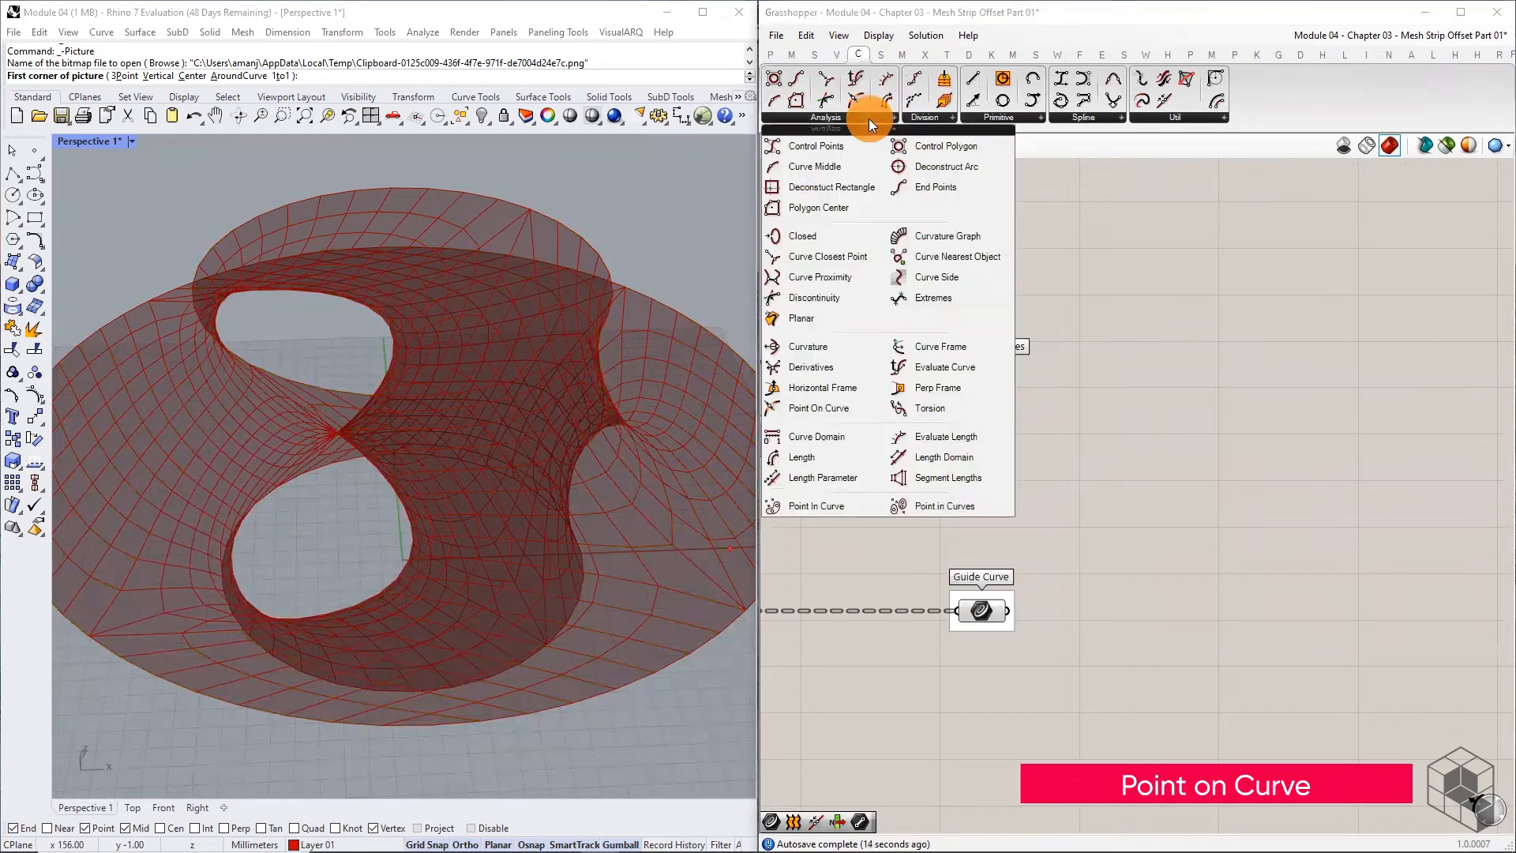
{"action": "left_click", "coordinate": [819, 408]}
{"action": "left_click", "coordinate": [1130, 332]}
{"action": "left_click_drag", "start_coordinate": [1011, 380], "coordinate": [1094, 301]}
{"action": "left_click", "coordinate": [1143, 328]}
Add a Point List component and feed the Point On Curve output into its Points input.
{"action": "right_click_drag", "start_coordinate": [1194, 308], "coordinate": [1039, 342]}
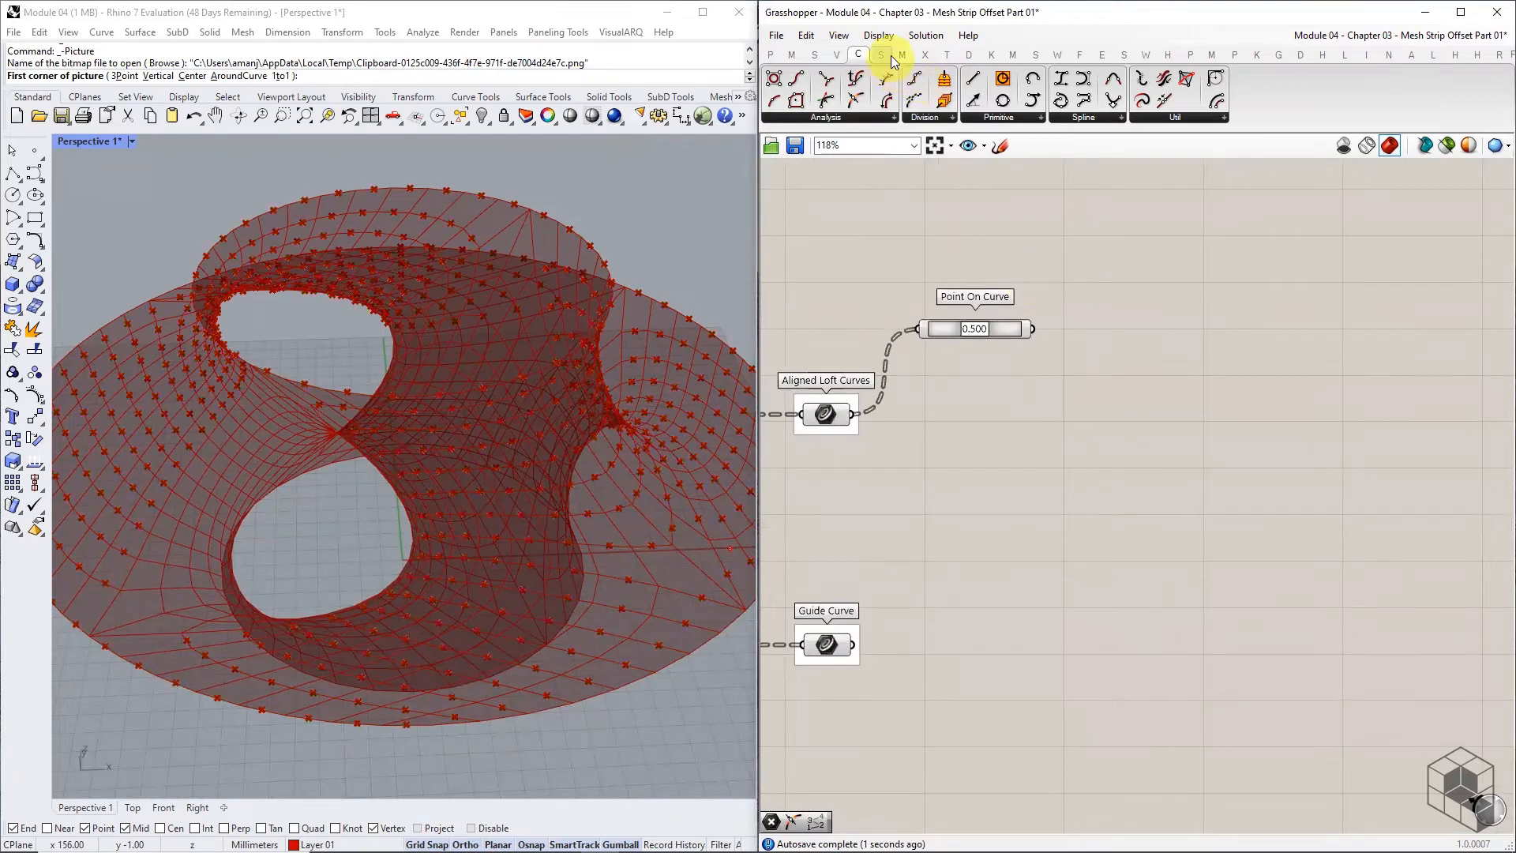
{"action": "left_click", "coordinate": [970, 53]}
{"action": "left_click", "coordinate": [1165, 116]}
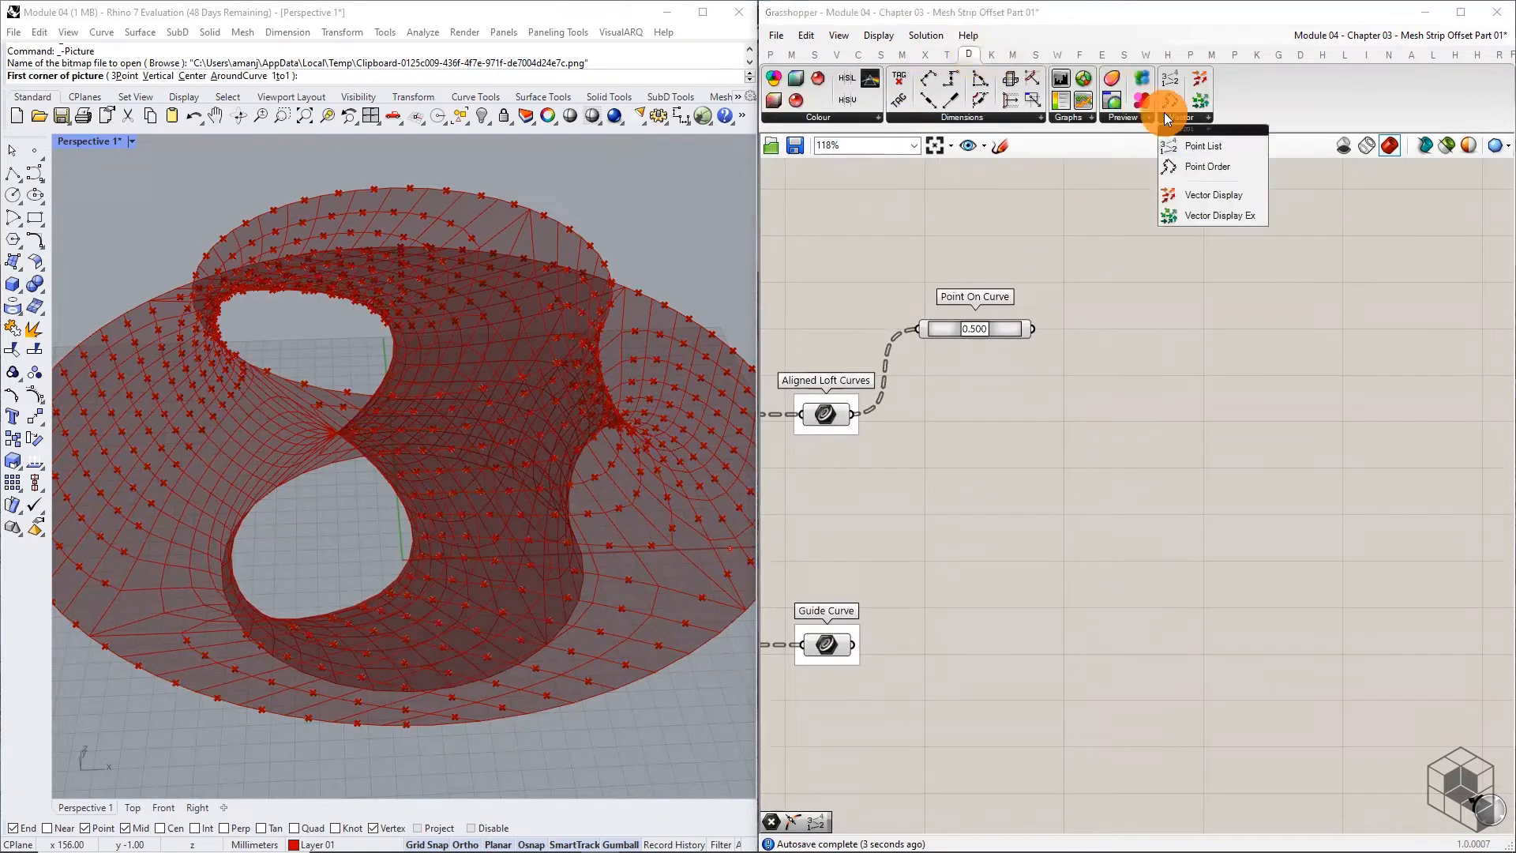
{"action": "left_click", "coordinate": [1210, 147]}
{"action": "left_click", "coordinate": [1162, 280]}
{"action": "left_click_drag", "start_coordinate": [1034, 327], "coordinate": [1109, 329]}
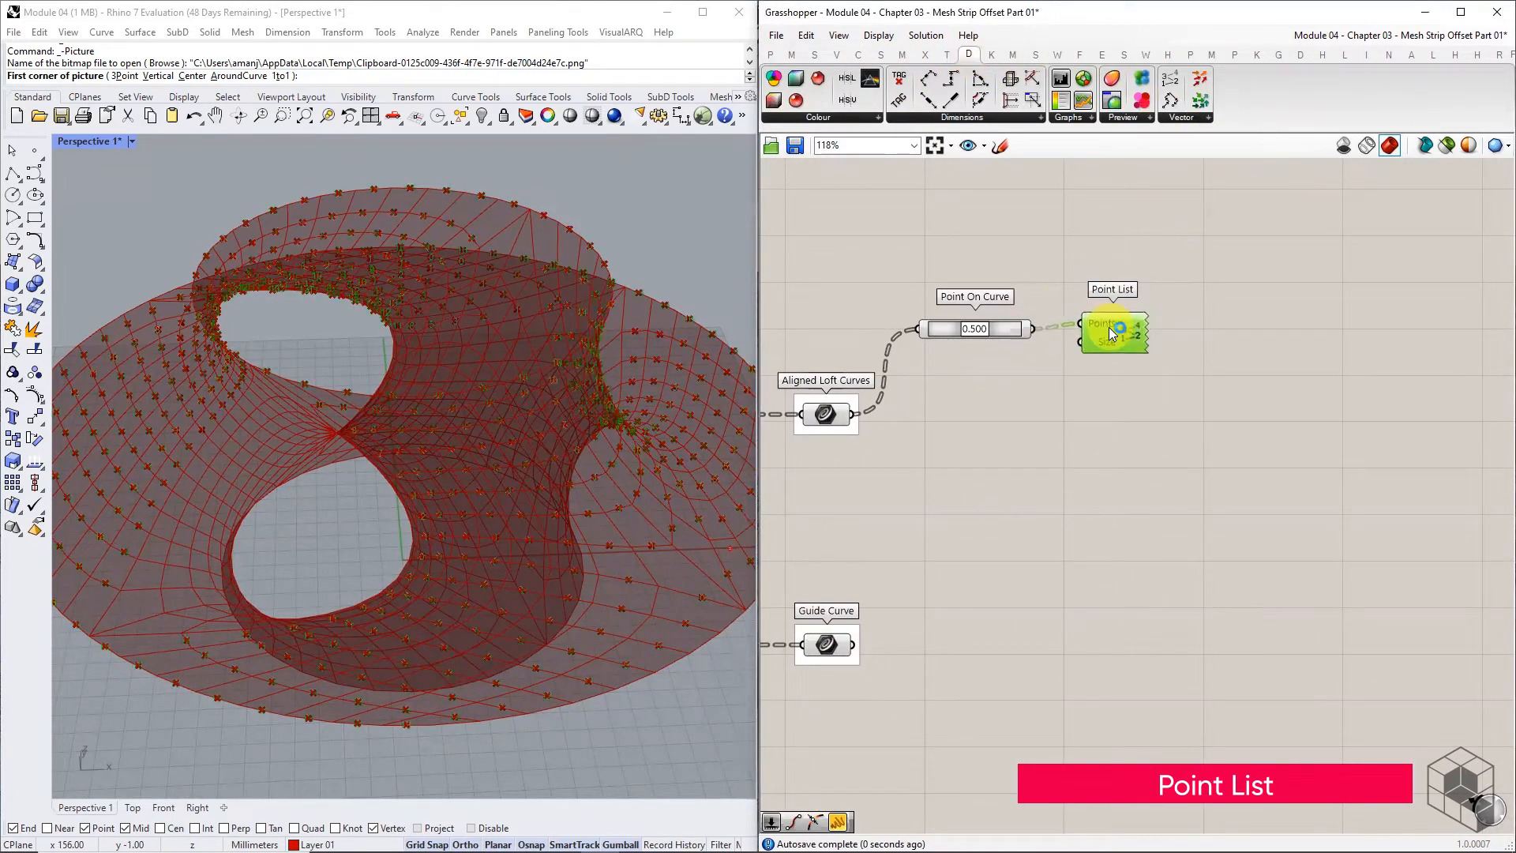
Add an integer number slider ranging from 0 to 11, set to 6, and feed it into Point List's Size input.
{"action": "left_click", "coordinate": [770, 53]}
{"action": "left_click", "coordinate": [1052, 76]}
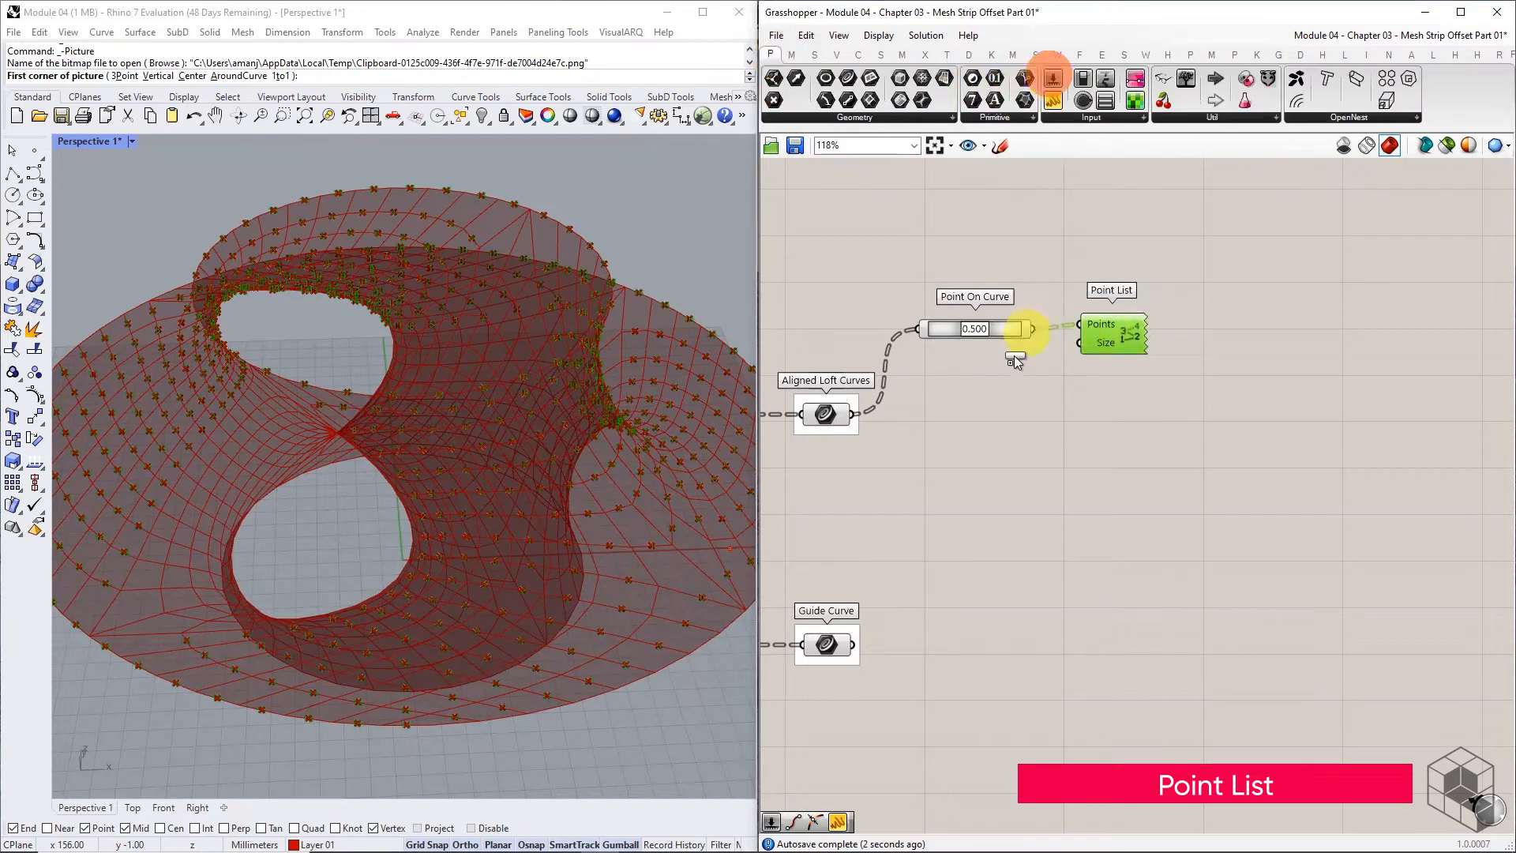
{"action": "left_click", "coordinate": [1015, 373]}
{"action": "right_click", "coordinate": [1015, 372]}
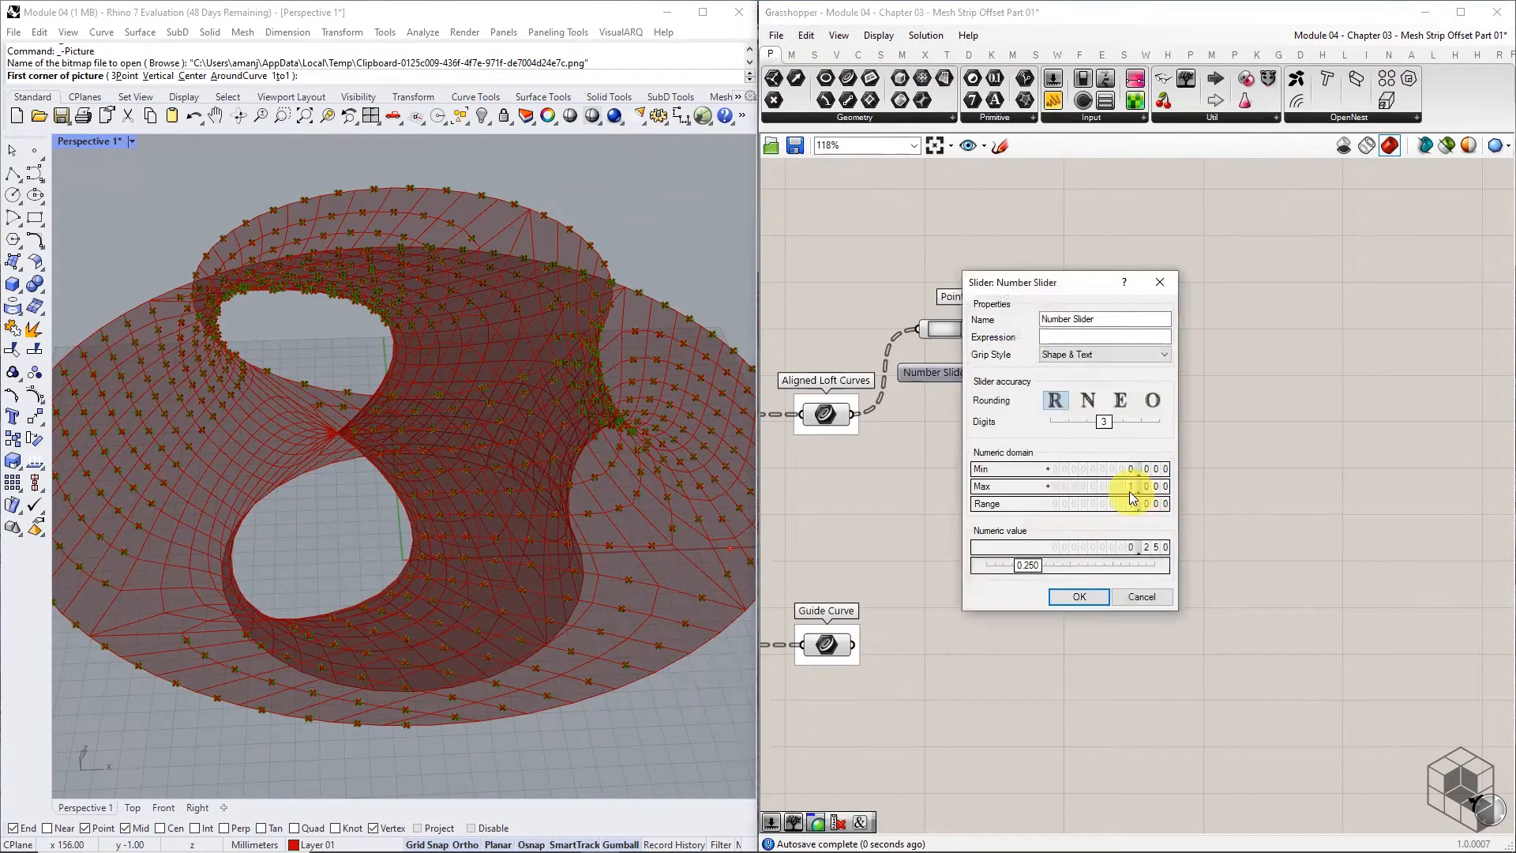
{"action": "left_click", "coordinate": [1086, 403]}
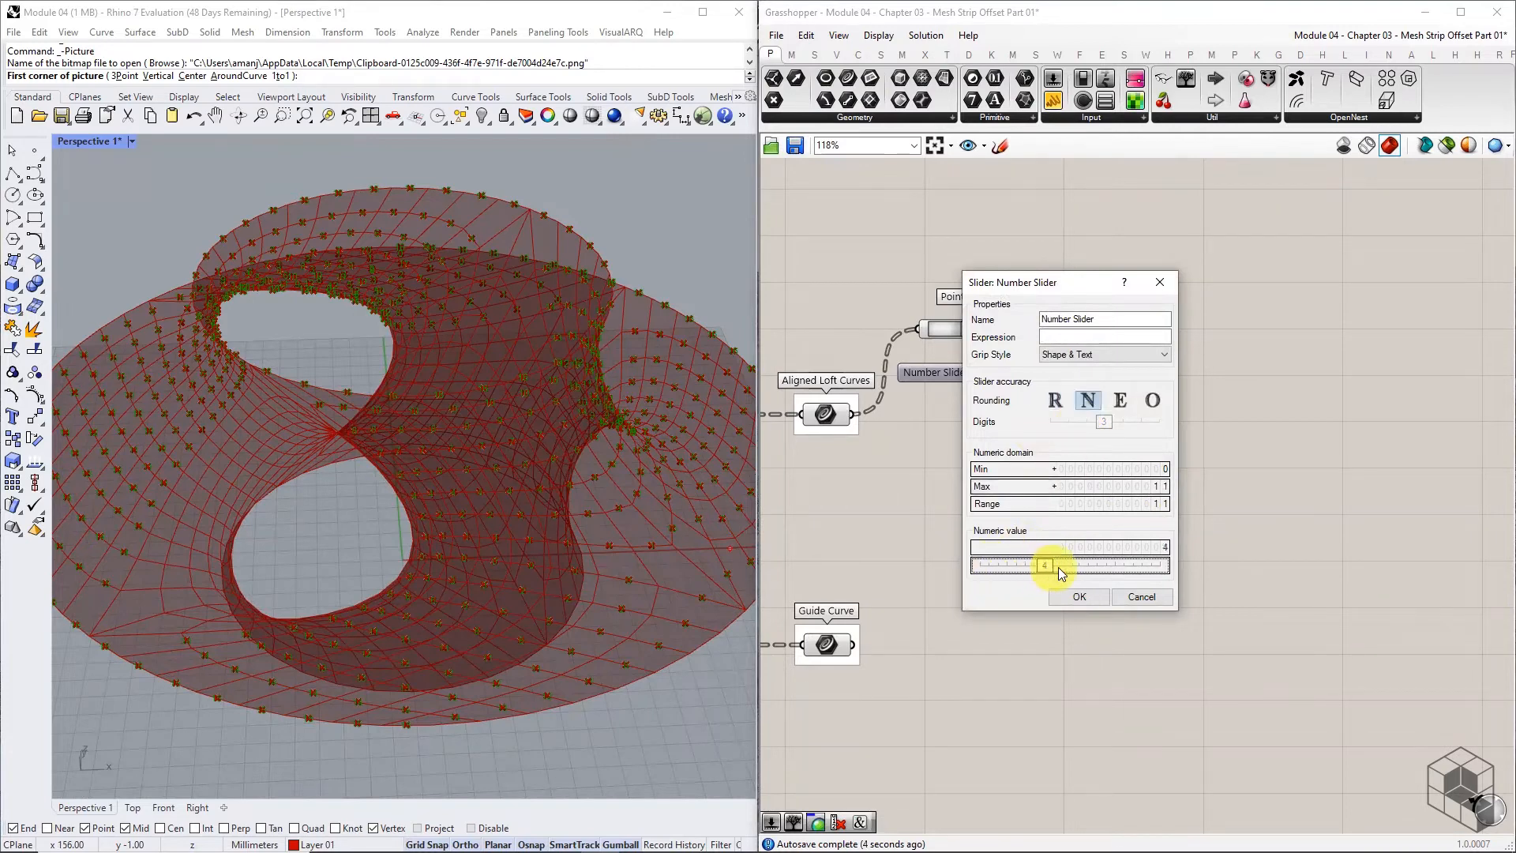
{"action": "left_click", "coordinate": [1079, 597]}
{"action": "left_click_drag", "start_coordinate": [1087, 371], "coordinate": [1106, 347]}
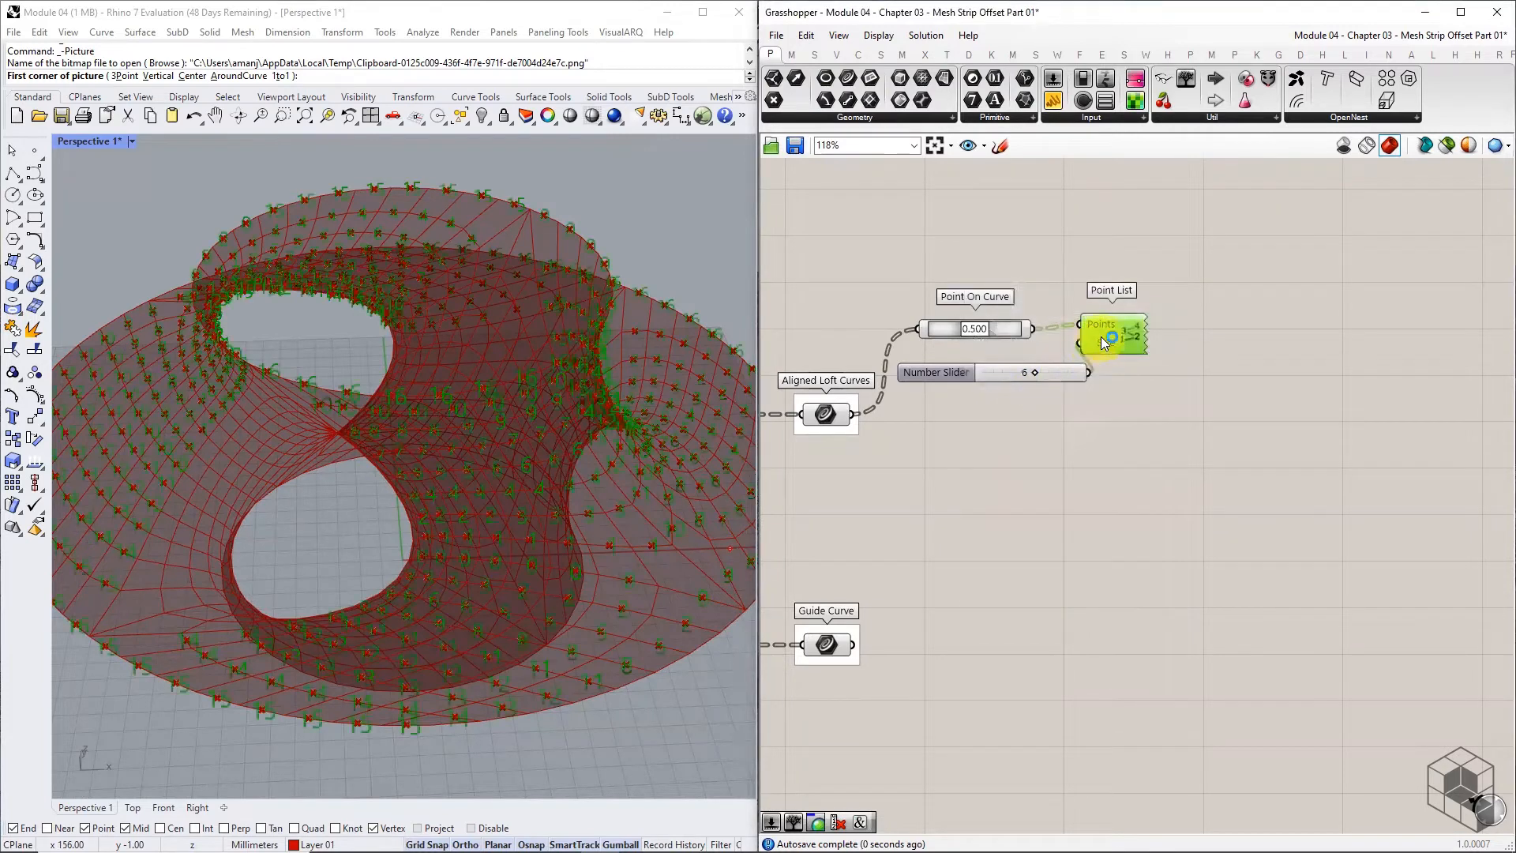
Turn off the preview of the Point On Curve and Point List components that number the aligned loft curves.
{"action": "right_click_drag", "start_coordinate": [585, 602], "coordinate": [505, 639]}
{"action": "scroll", "coordinate": [497, 641], "scroll_direction": "up", "scroll_amount": 5}
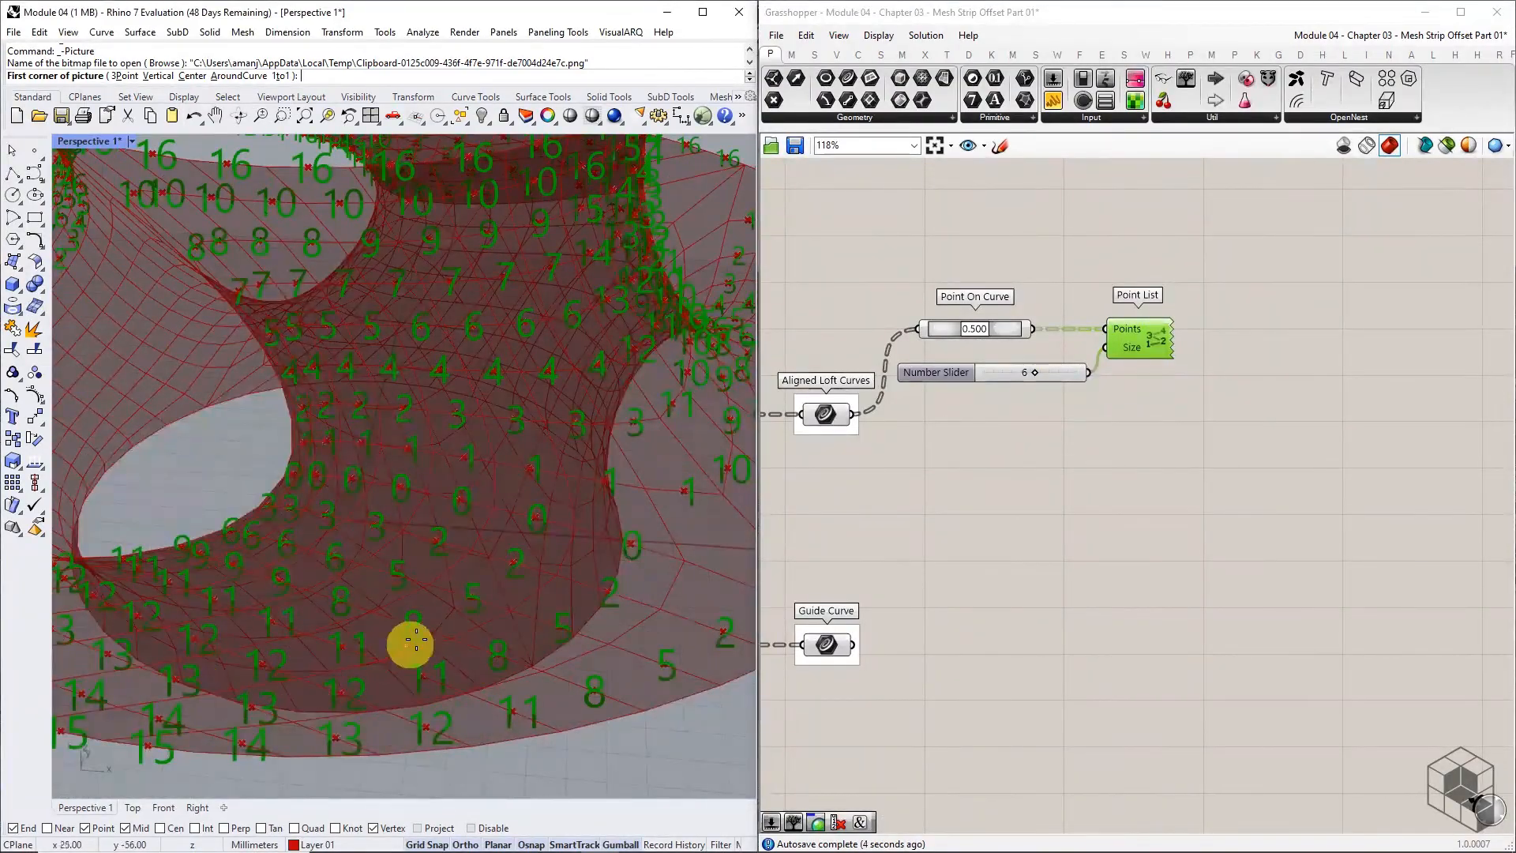
{"action": "right_click_drag", "start_coordinate": [522, 509], "coordinate": [481, 501]}
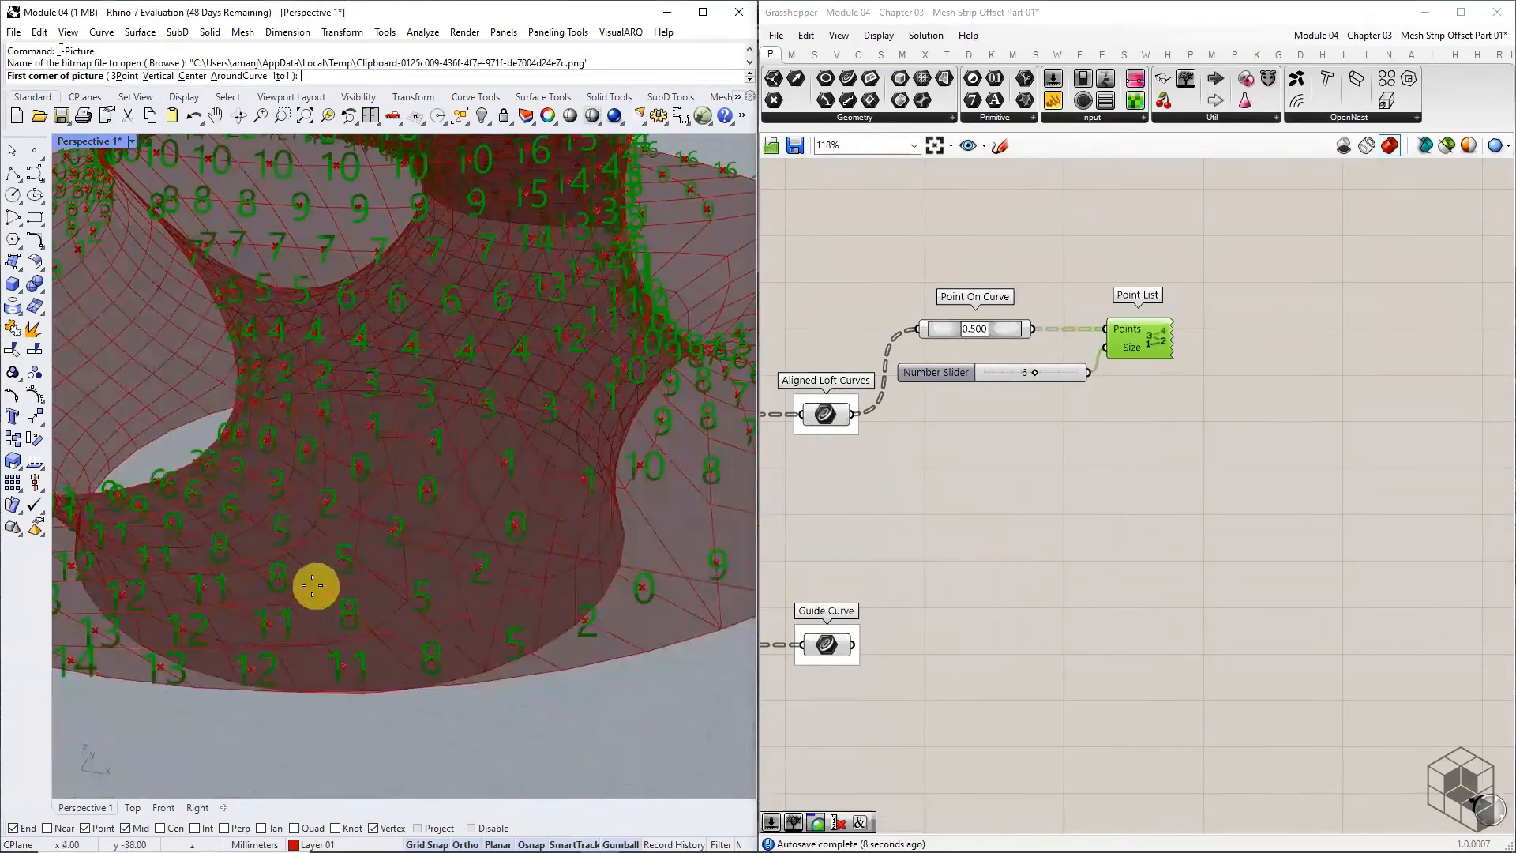
{"action": "right_click_drag", "start_coordinate": [199, 558], "coordinate": [461, 528]}
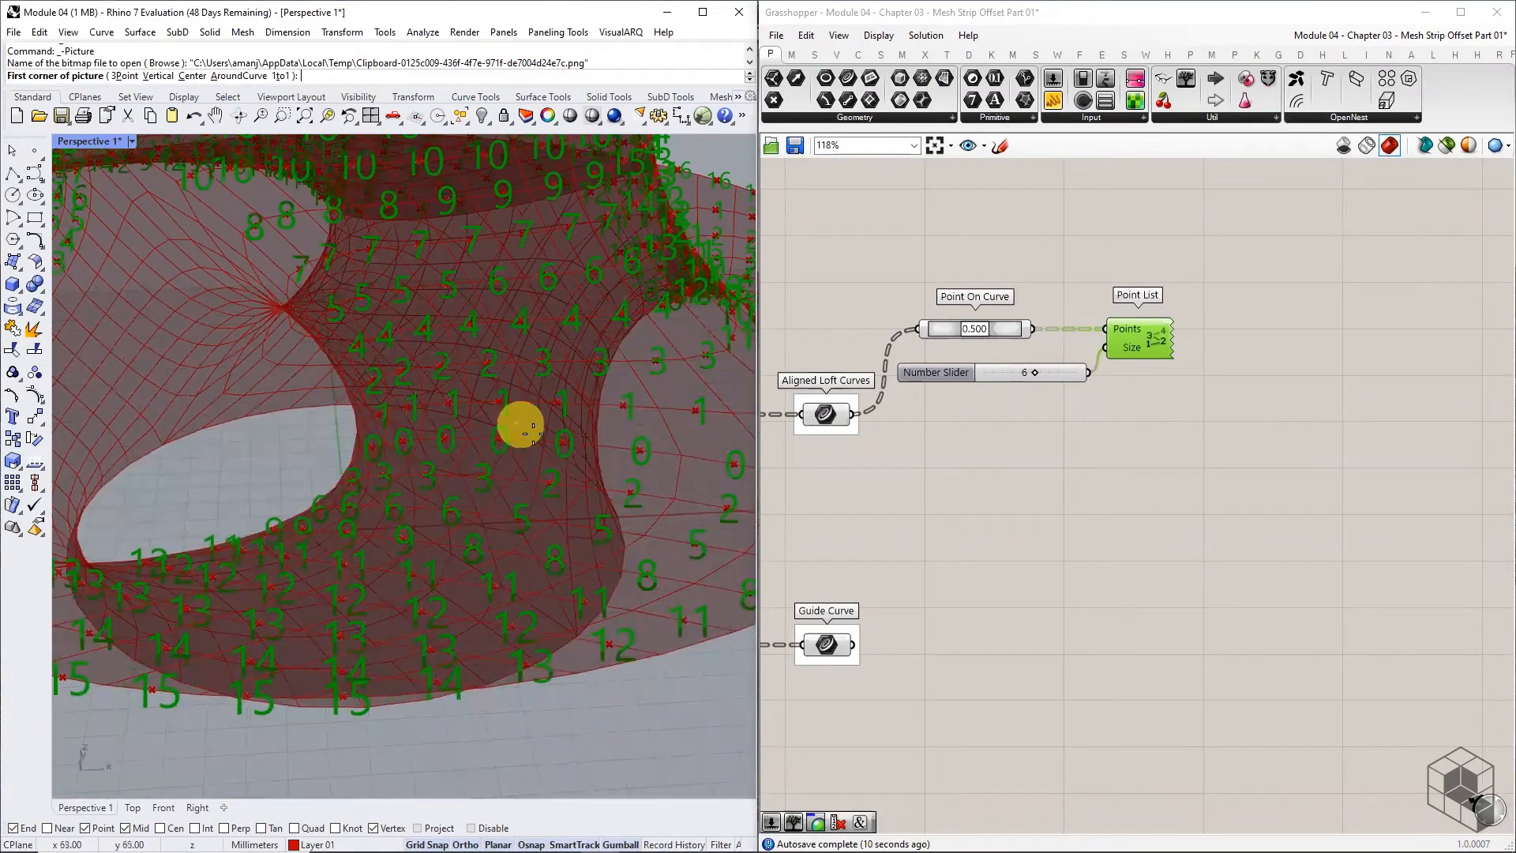
{"action": "middle_click", "coordinate": [1022, 376]}
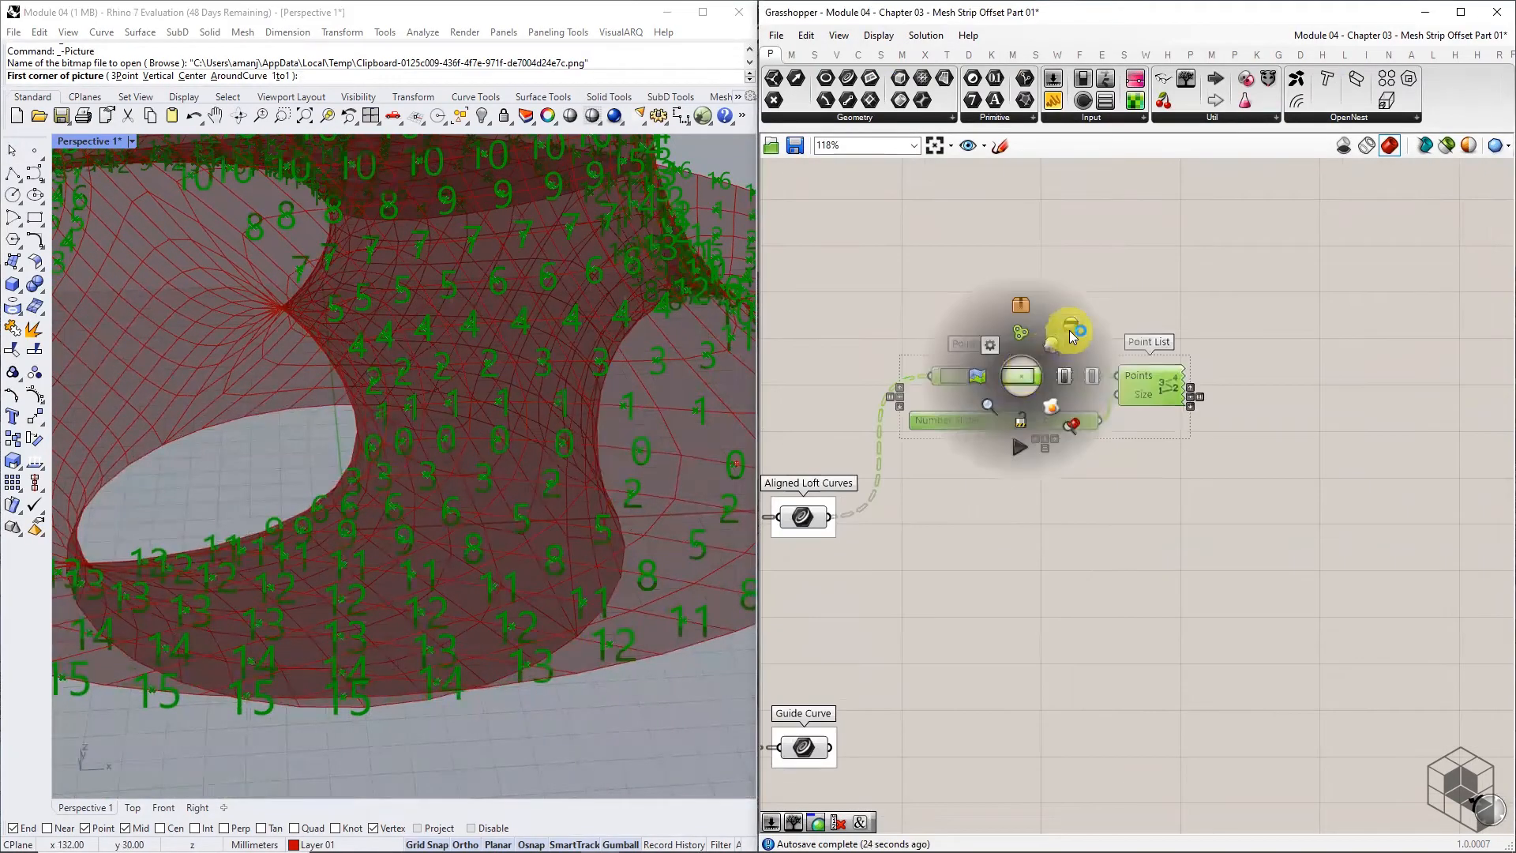
{"action": "left_click", "coordinate": [1069, 330]}
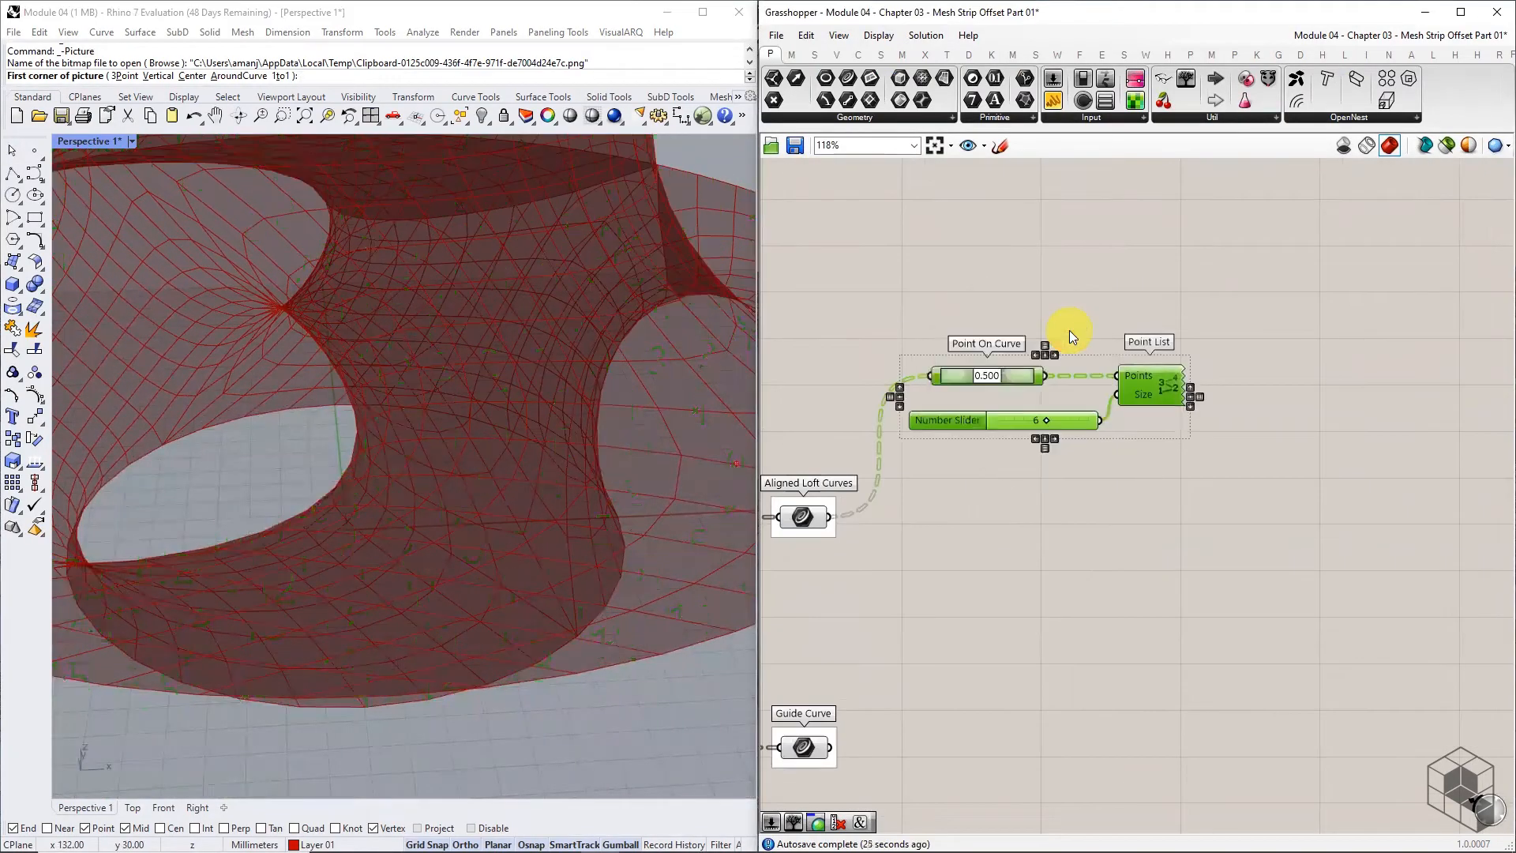
{"action": "left_click", "coordinate": [996, 590]}
Add an End Points component and feed the Aligned Loft Curves into its Curve input.
{"action": "right_click_drag", "start_coordinate": [951, 641], "coordinate": [1088, 556]}
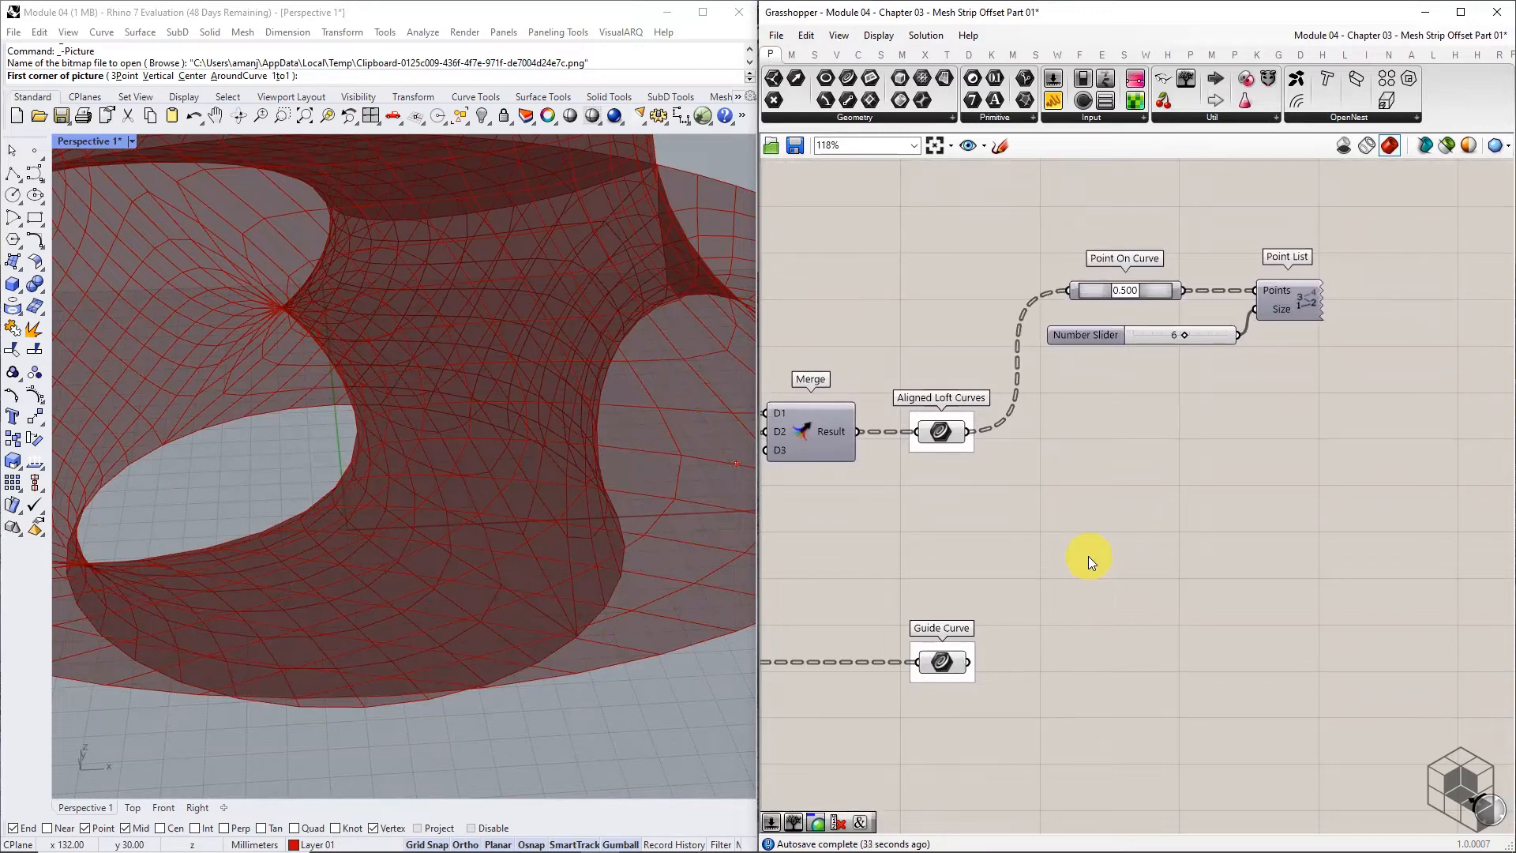
{"action": "left_click", "coordinate": [939, 661]}
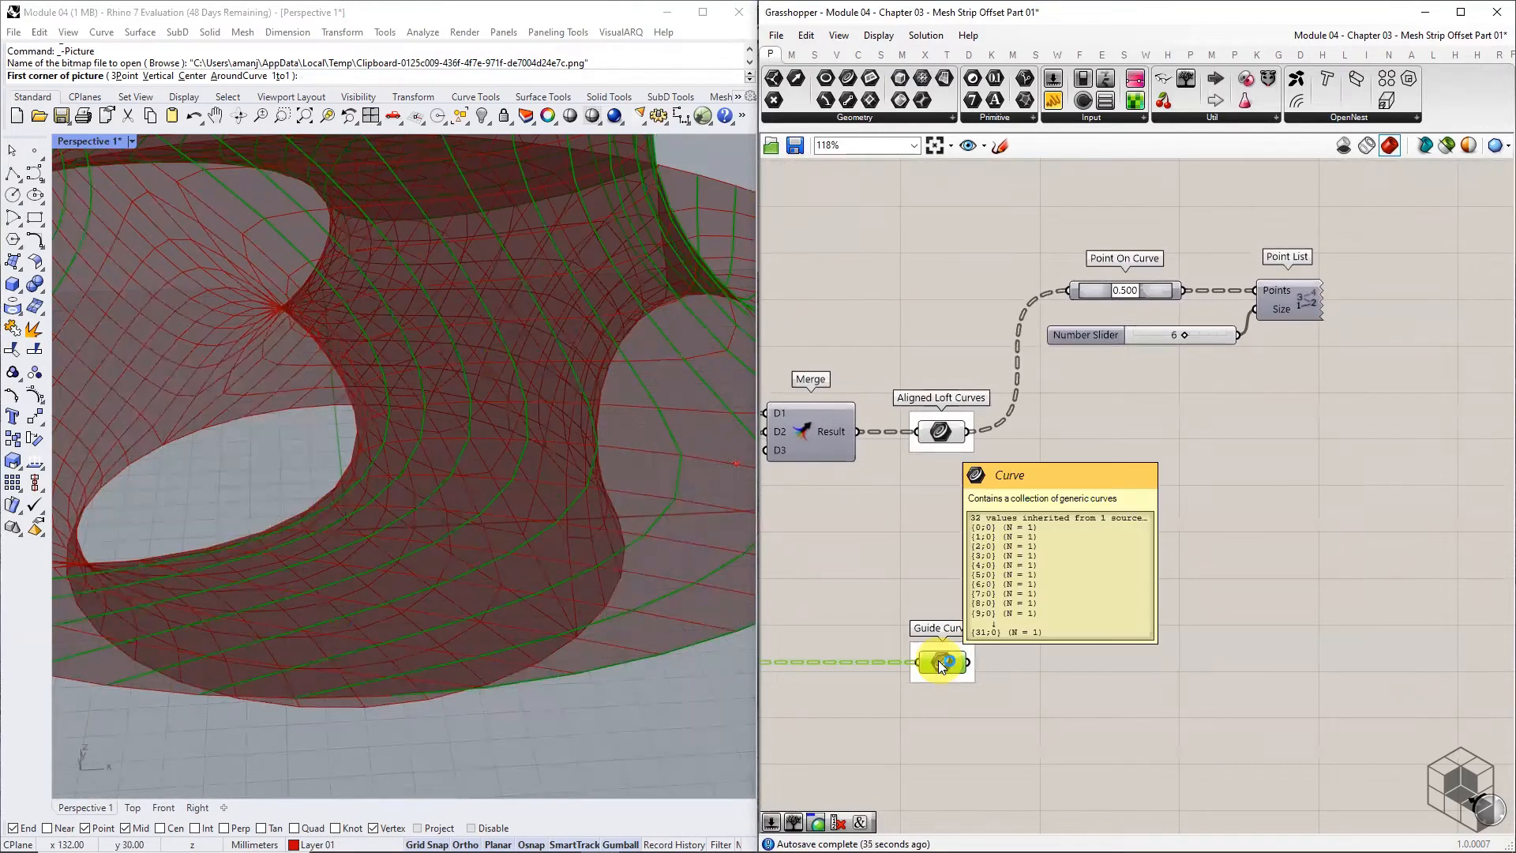
{"action": "left_click", "coordinate": [941, 433]}
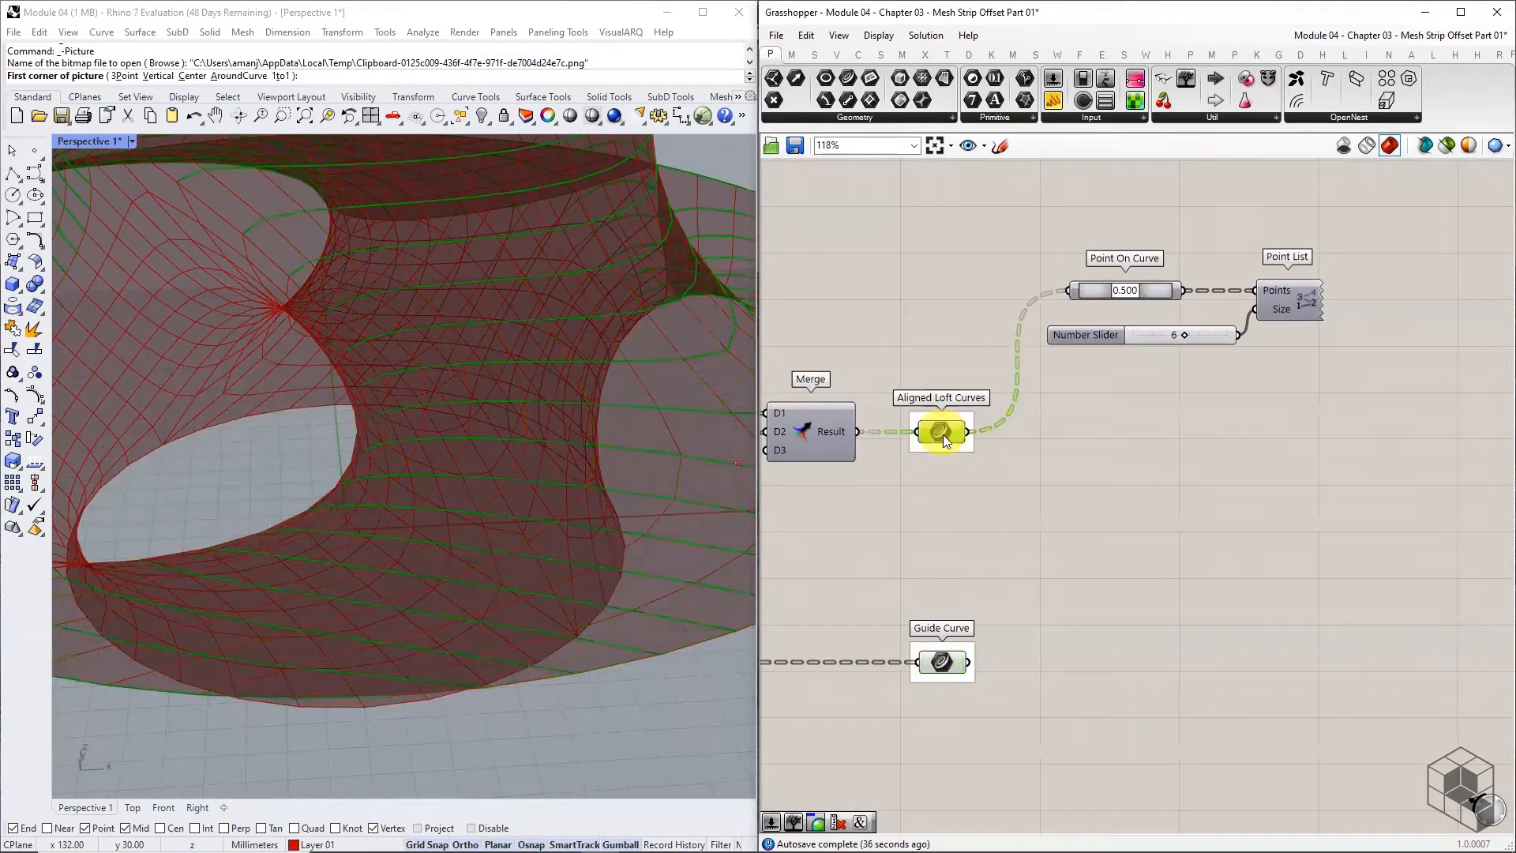
{"action": "left_click", "coordinate": [993, 536]}
{"action": "scroll", "coordinate": [1007, 536], "scroll_direction": "down", "scroll_amount": 2}
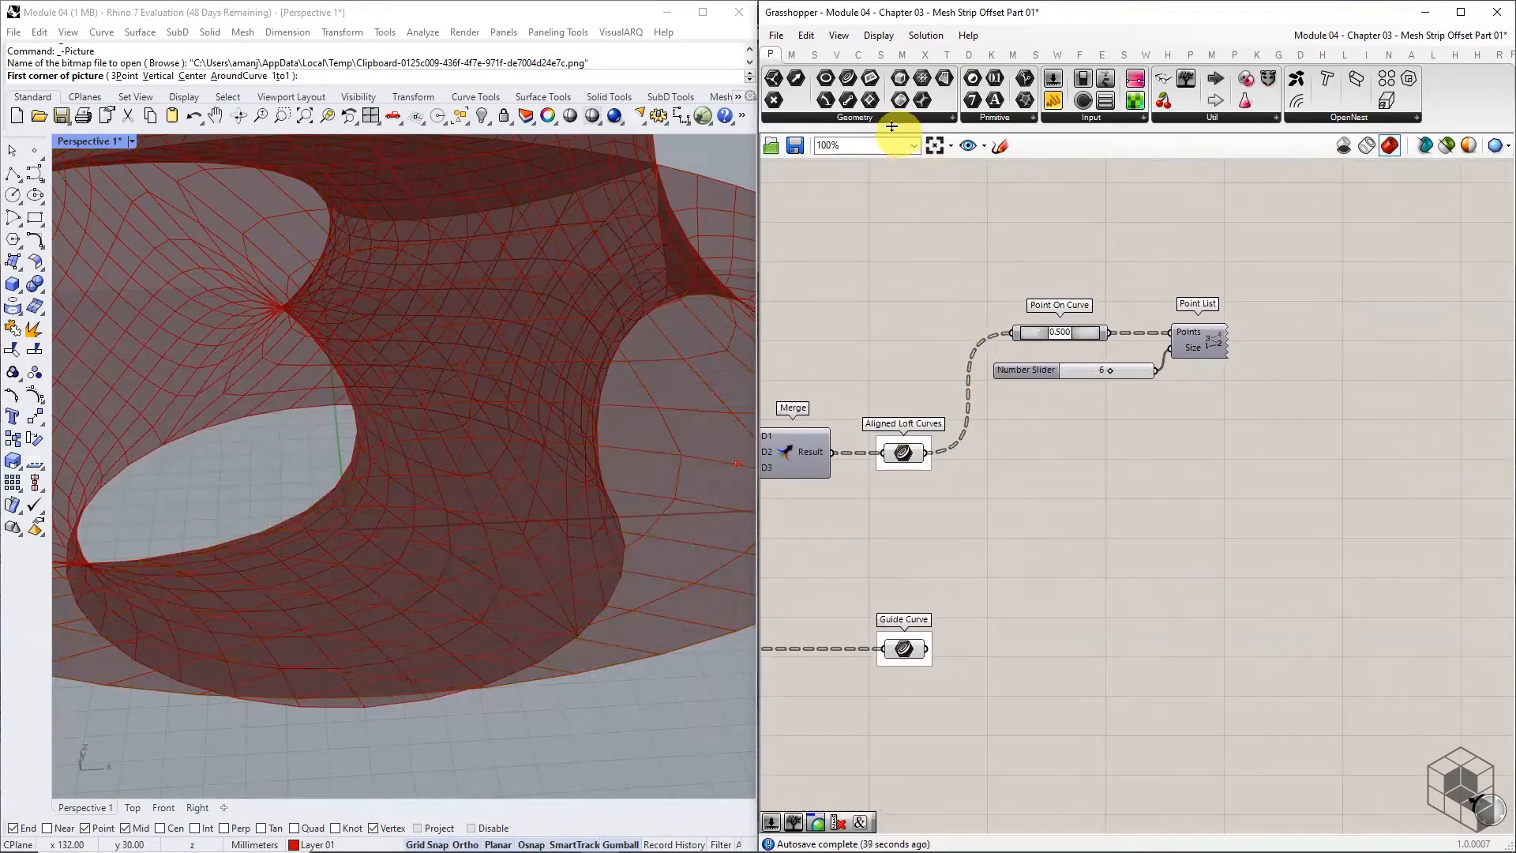
{"action": "left_click", "coordinate": [857, 55]}
{"action": "left_click", "coordinate": [887, 120]}
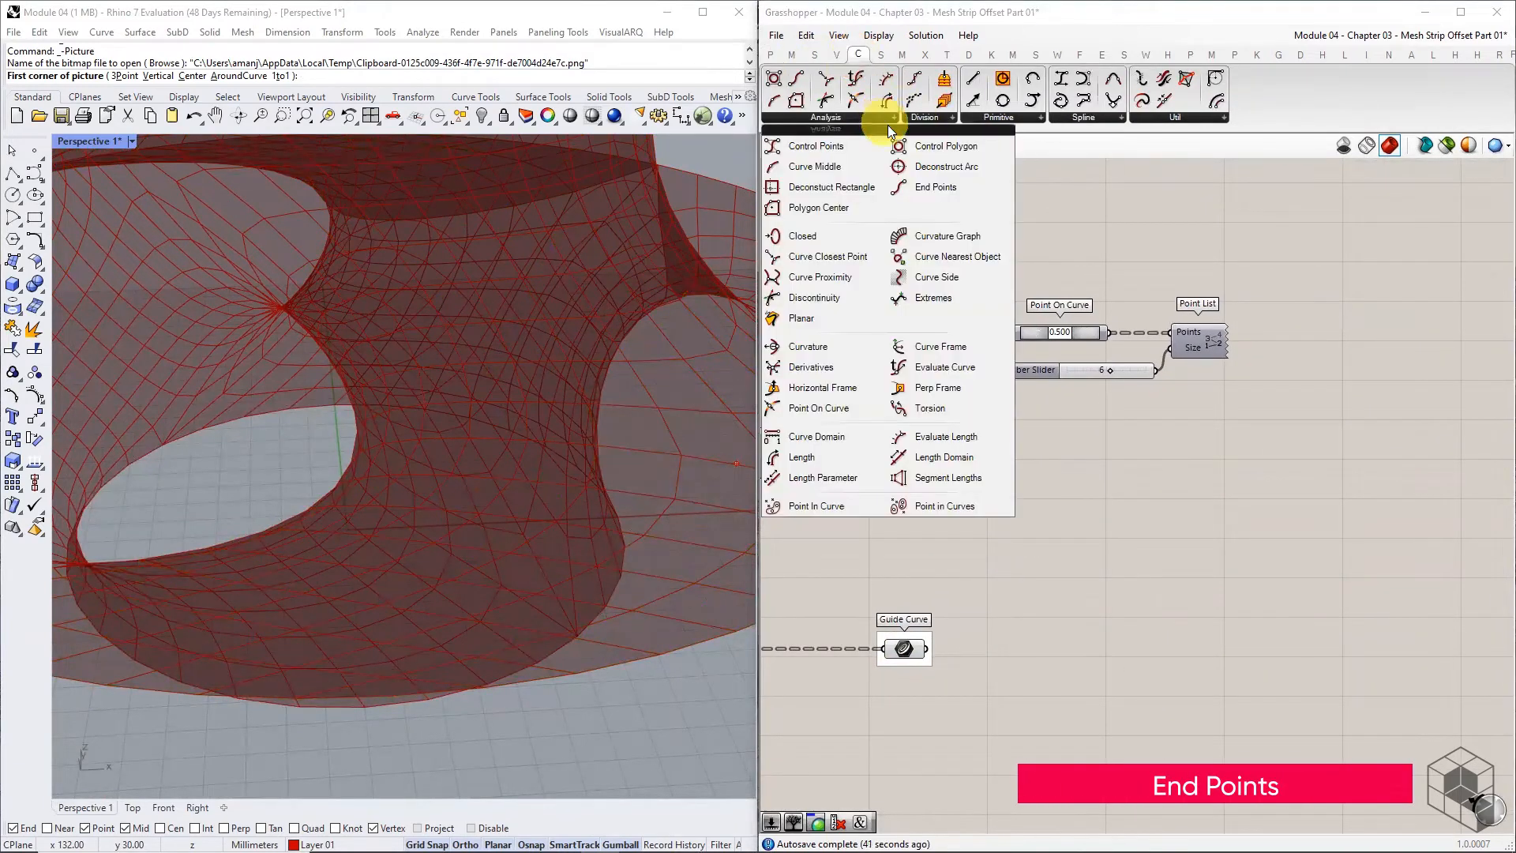
{"action": "left_click", "coordinate": [935, 188]}
{"action": "left_click", "coordinate": [1007, 512]}
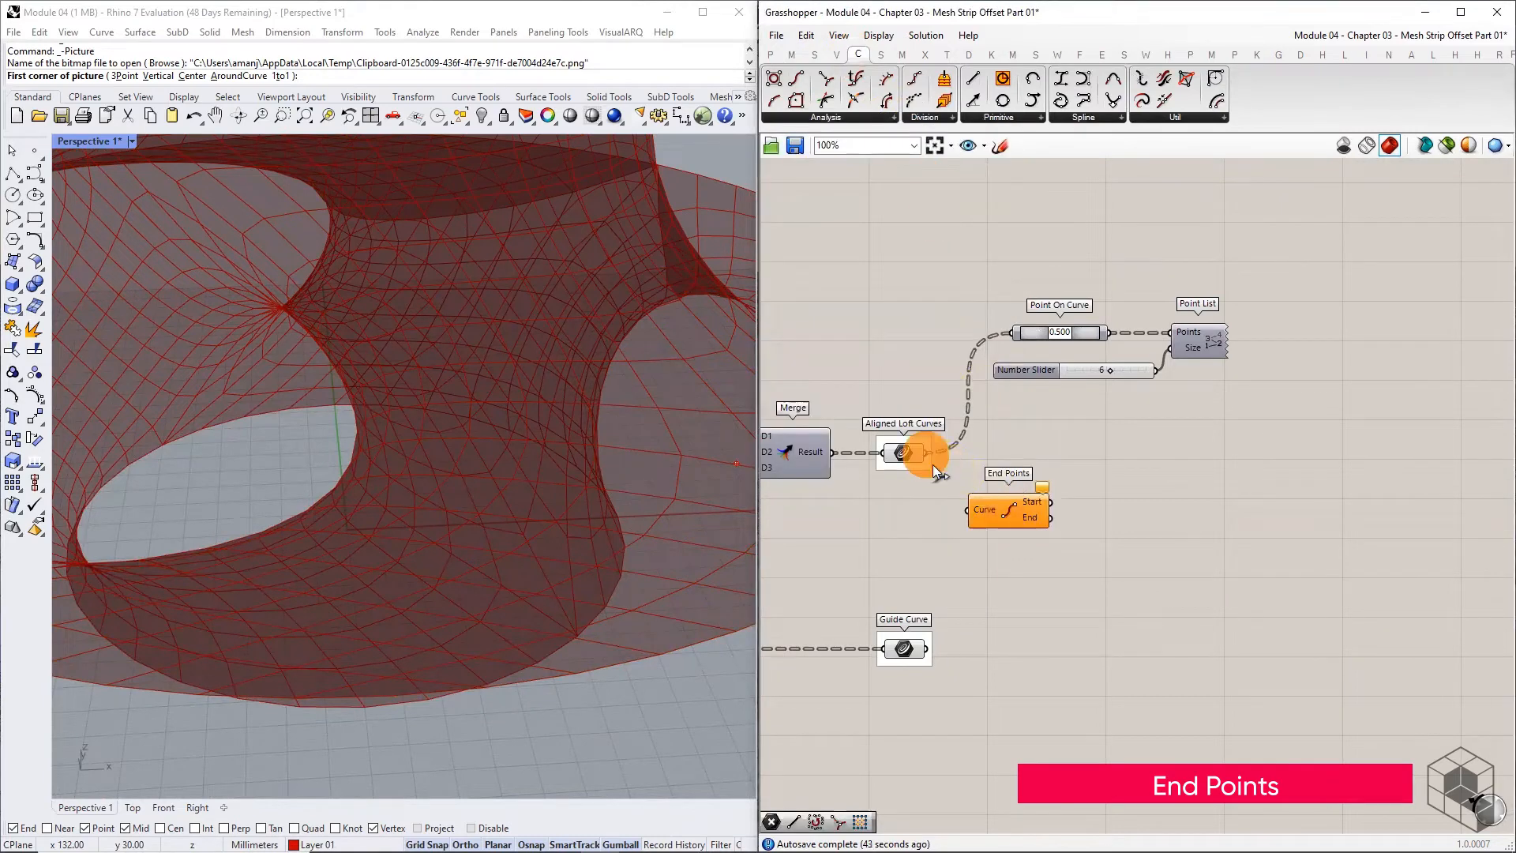
{"action": "left_click_drag", "start_coordinate": [927, 453], "coordinate": [968, 510]}
{"action": "right_click_drag", "start_coordinate": [1029, 528], "coordinate": [962, 516]}
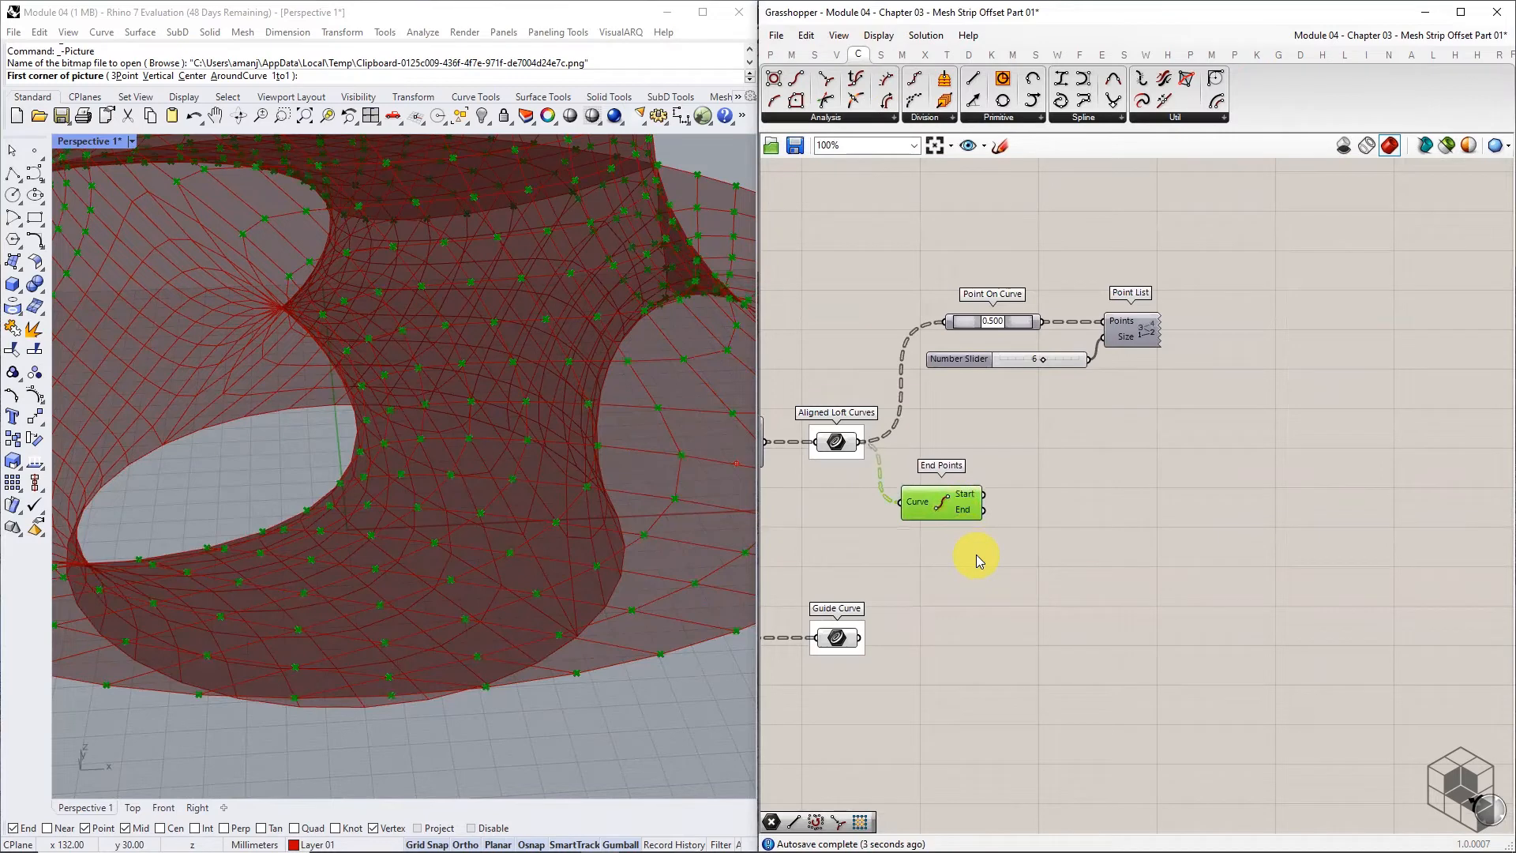
{"action": "mouse_move", "coordinate": [969, 496]}
{"action": "left_click", "coordinate": [1001, 558]}
Add a Sort Along Curve component, feeding End Points' Start output into Points and the Guide Curve into Curve.
{"action": "left_click", "coordinate": [836, 54]}
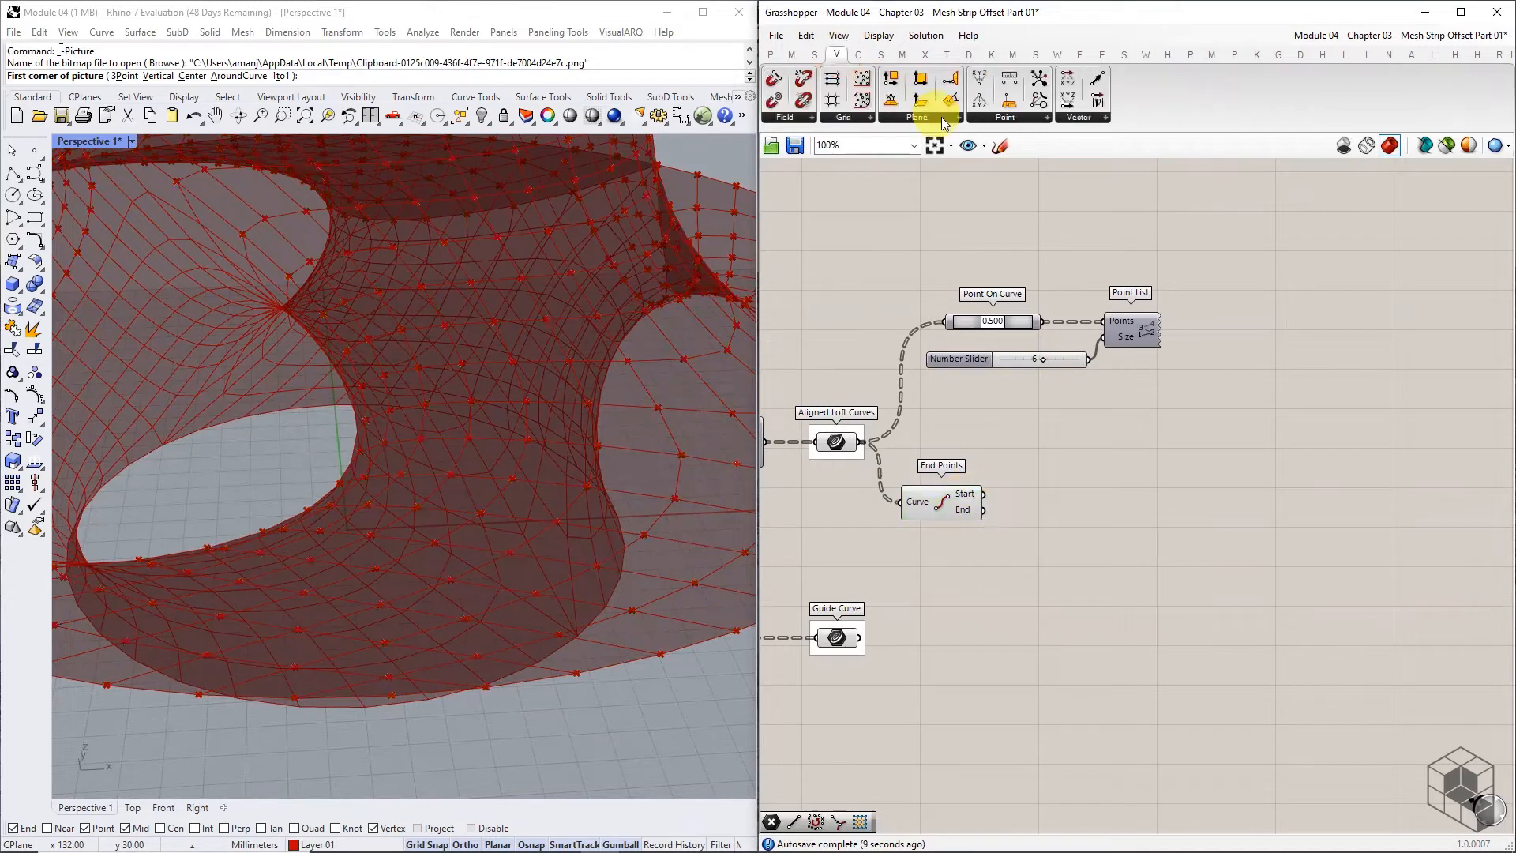
{"action": "left_click", "coordinate": [983, 120]}
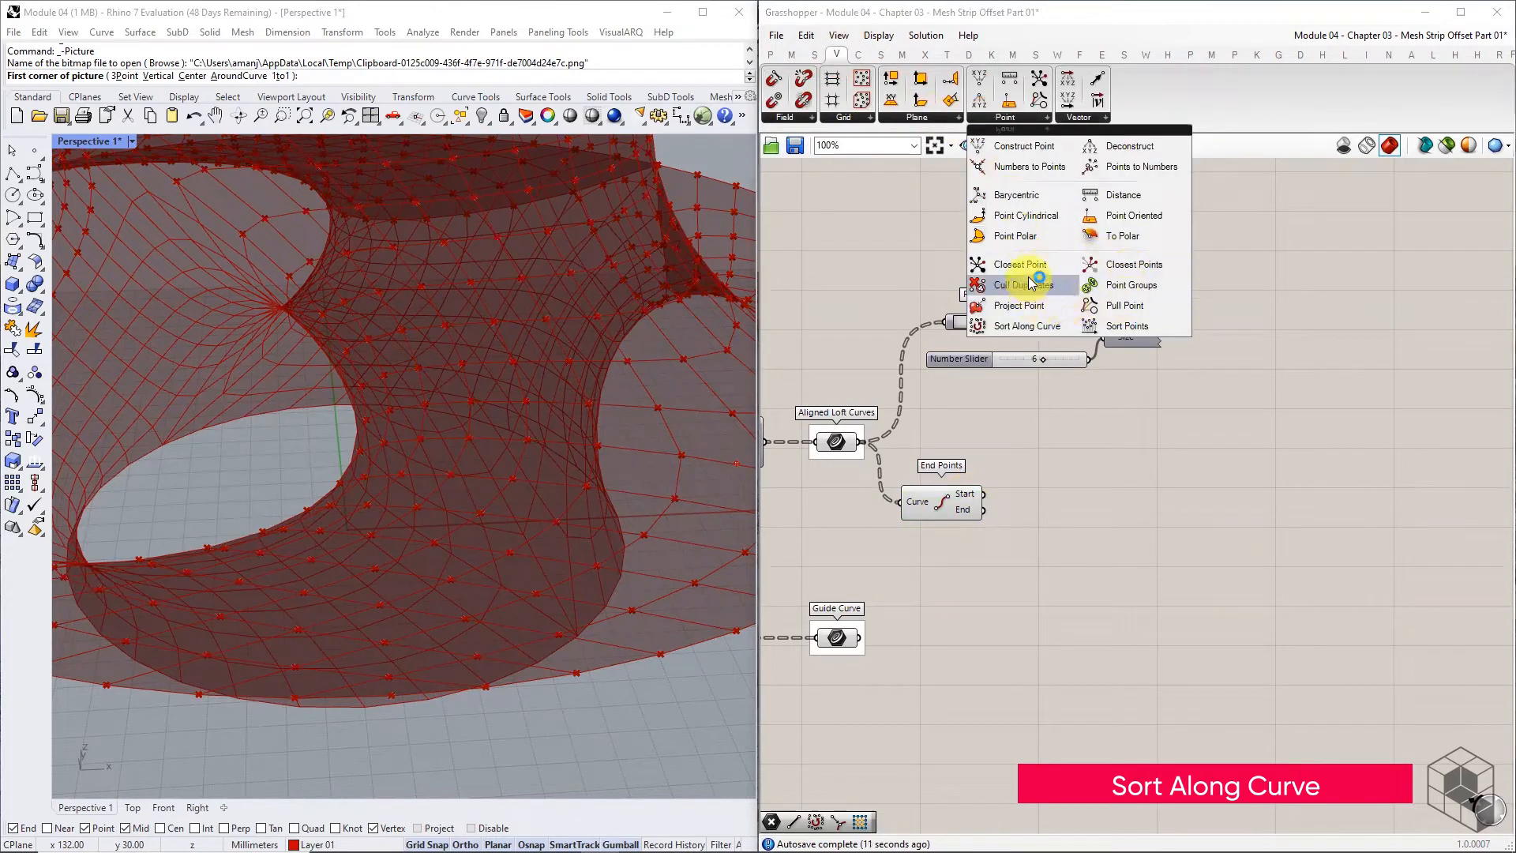
{"action": "left_click", "coordinate": [1040, 325]}
{"action": "left_click", "coordinate": [1082, 513]}
{"action": "scroll", "coordinate": [996, 490], "scroll_direction": "up", "scroll_amount": 2}
{"action": "left_click_drag", "start_coordinate": [988, 490], "coordinate": [1108, 573]}
{"action": "right_click_drag", "start_coordinate": [971, 648], "coordinate": [1045, 602]}
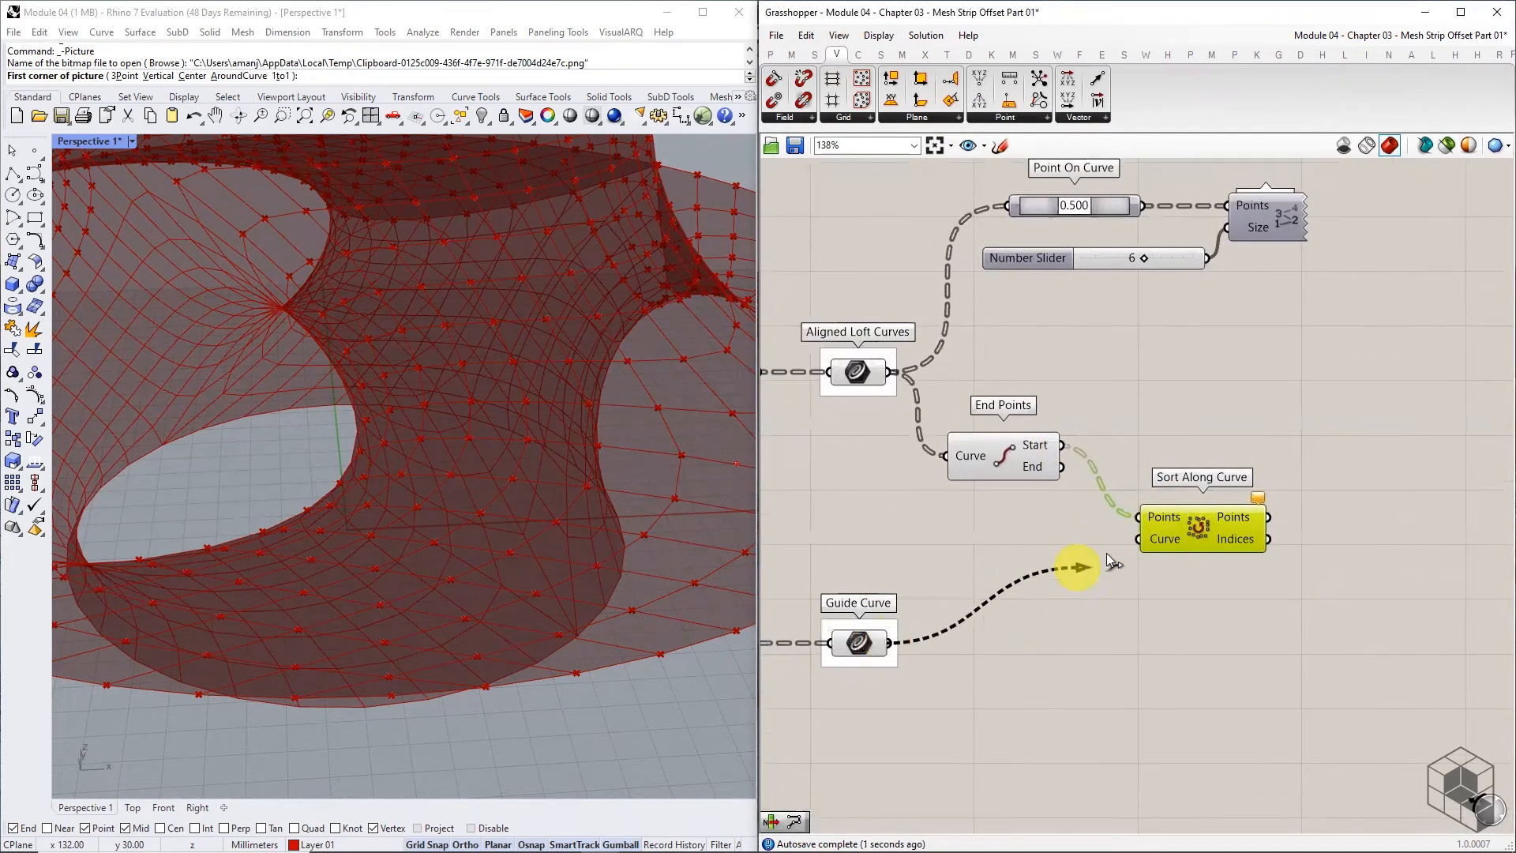
{"action": "left_click_drag", "start_coordinate": [1106, 553], "coordinate": [1170, 574]}
{"action": "right_click_drag", "start_coordinate": [1258, 632], "coordinate": [1126, 634]}
Add a List Item component, feeding the Aligned Loft Curves into List and Sort Along Curve's Indices into Index.
{"action": "mouse_move", "coordinate": [1121, 545]}
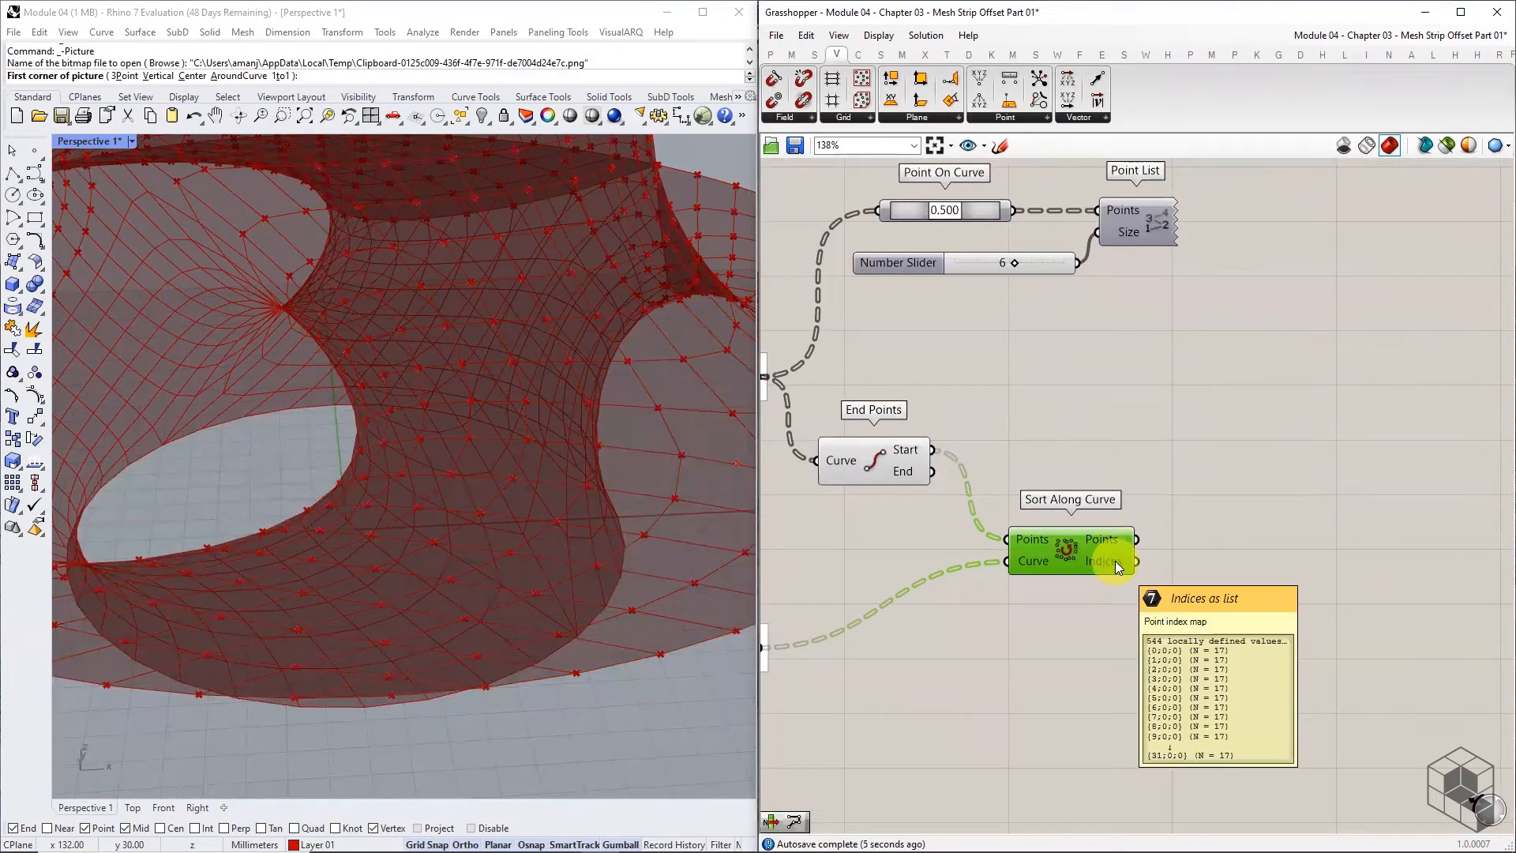
{"action": "scroll", "coordinate": [1115, 561], "scroll_direction": "down", "scroll_amount": 1}
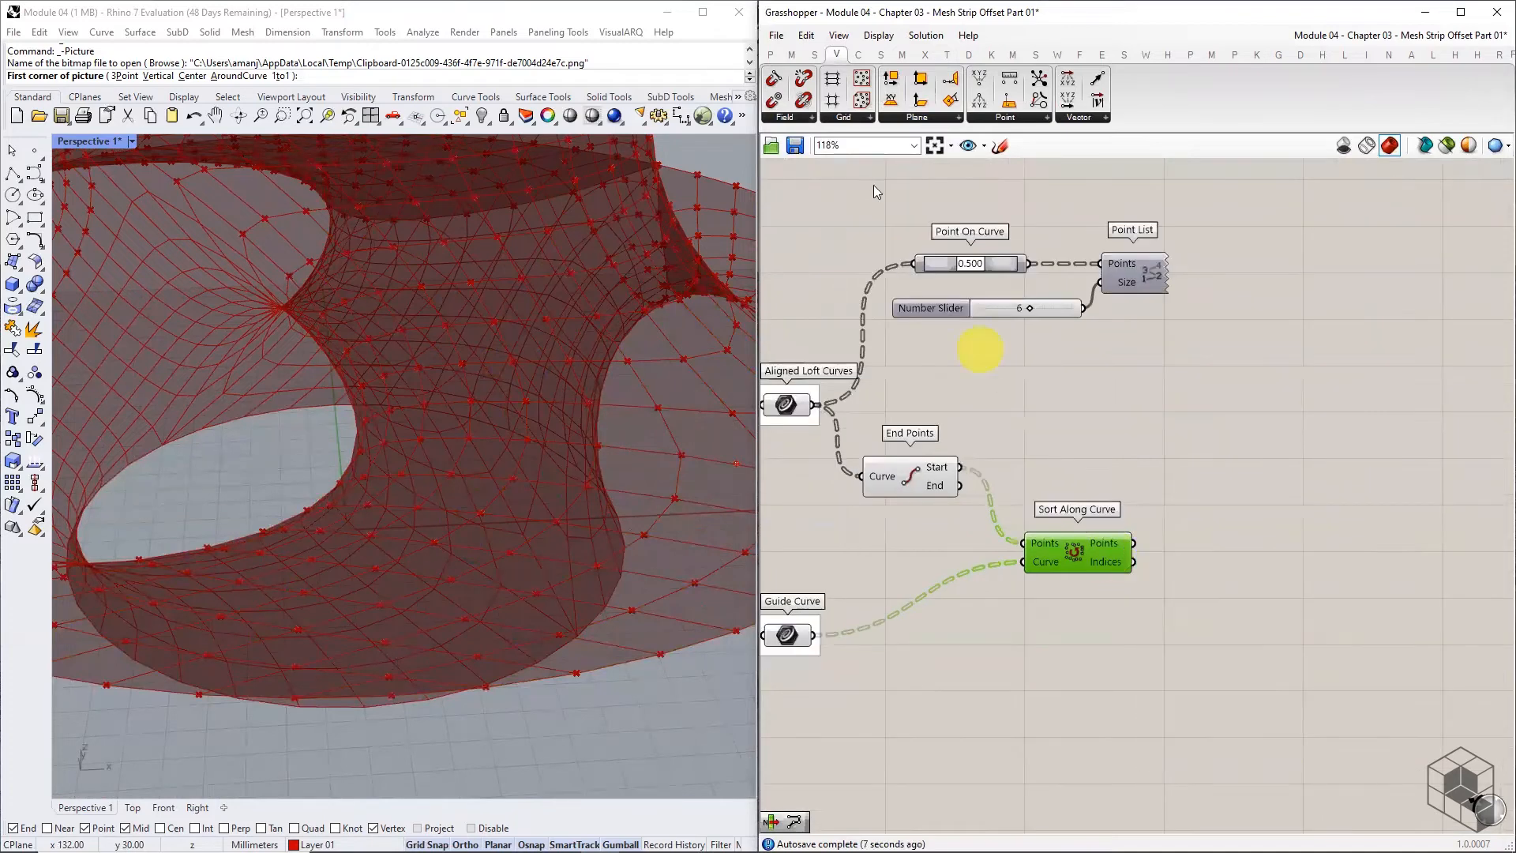
{"action": "left_click", "coordinate": [814, 54]}
{"action": "left_click", "coordinate": [823, 117]}
{"action": "left_click", "coordinate": [922, 166]}
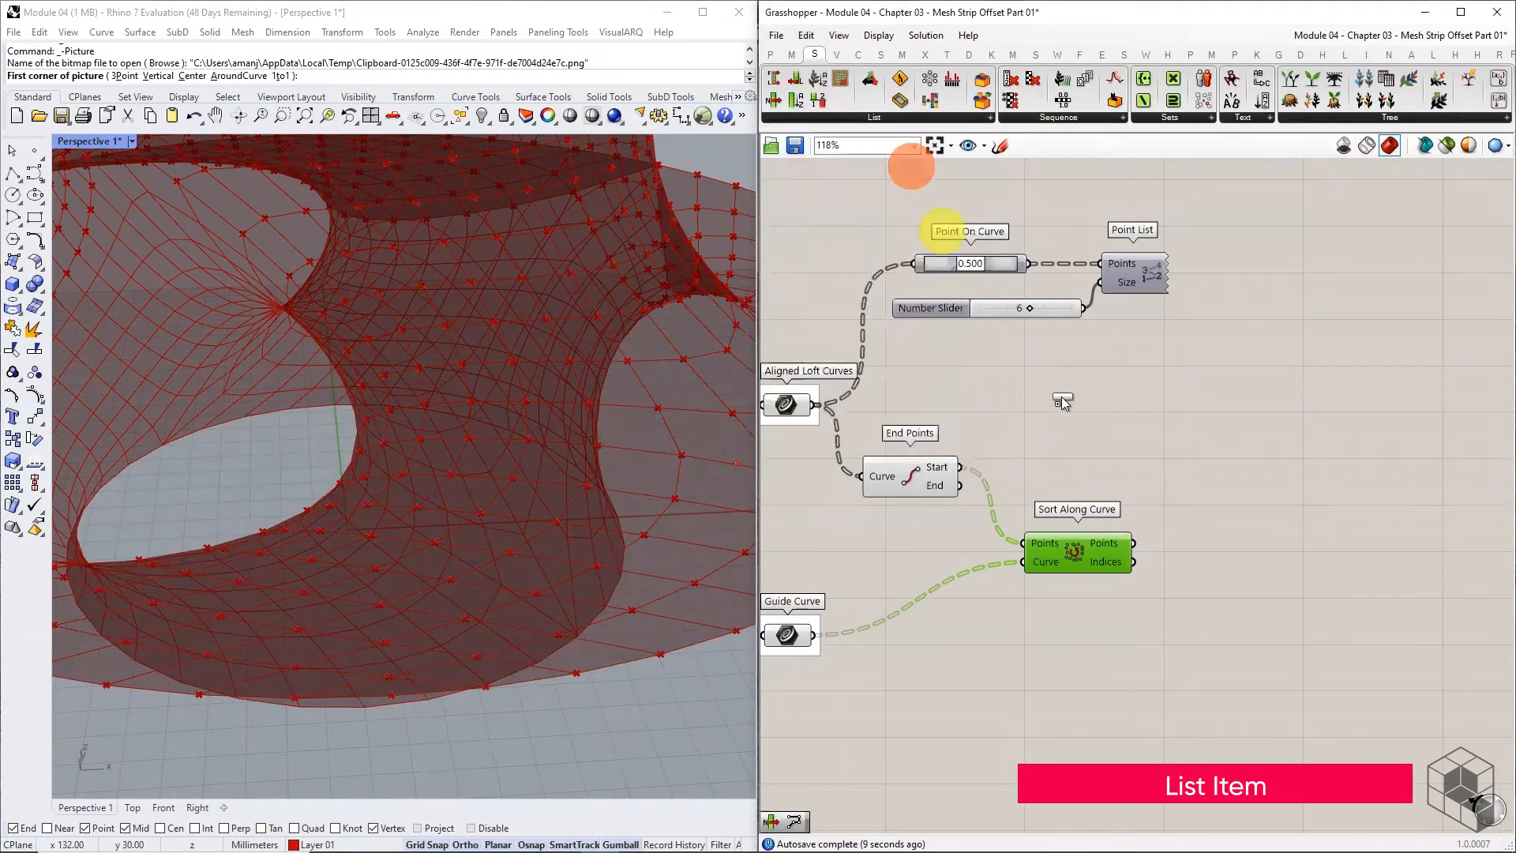
{"action": "left_click", "coordinate": [1187, 454]}
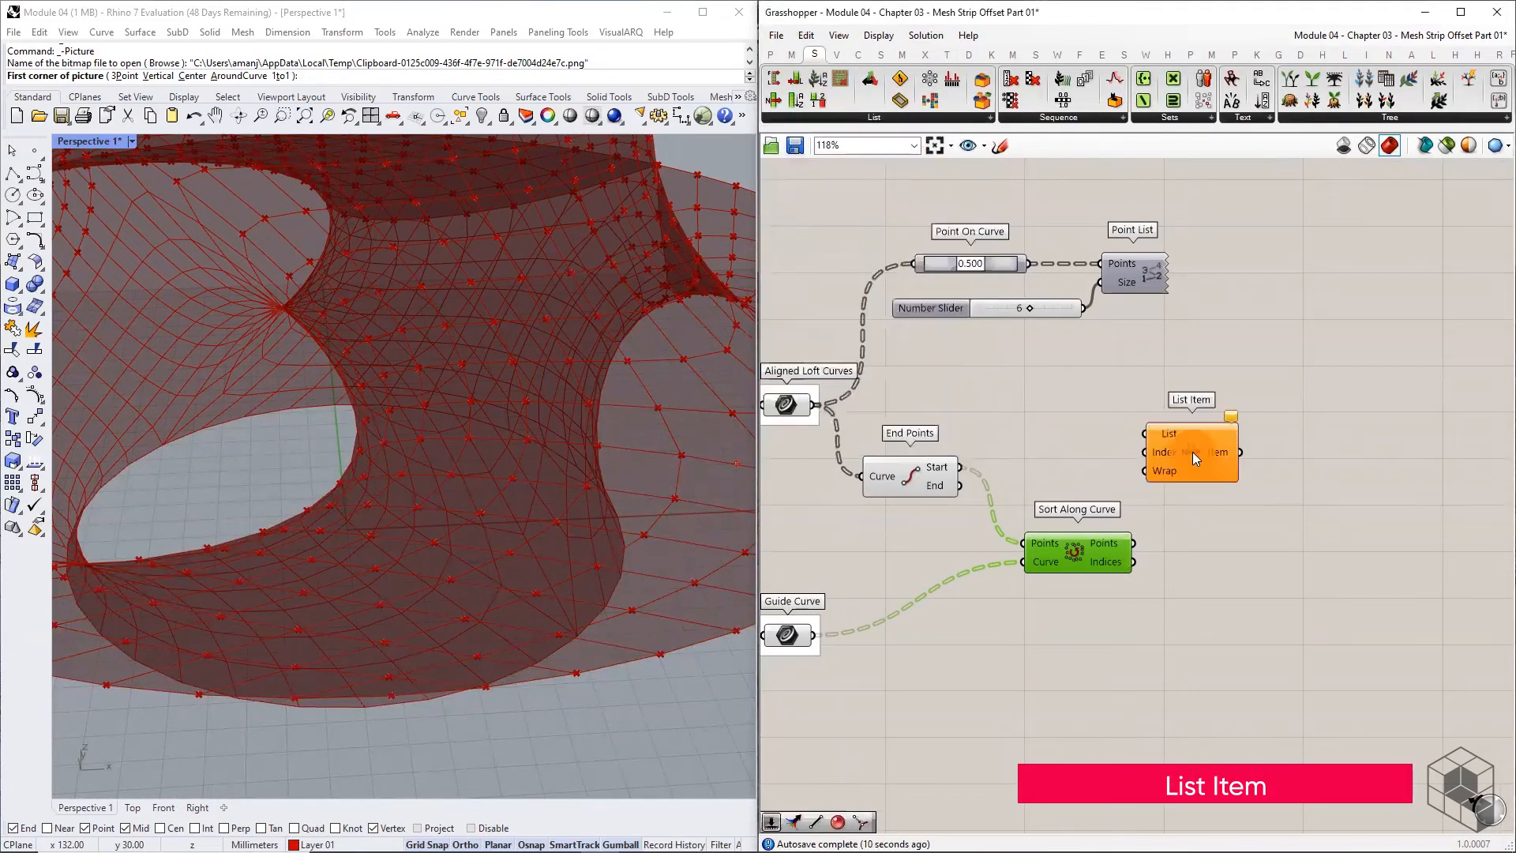
{"action": "left_click", "coordinate": [787, 404]}
{"action": "left_click_drag", "start_coordinate": [813, 405], "coordinate": [1134, 561]}
Duplicate the Aligned Loft Curves parameter after List Item, feed it from Item, and rename its group Sorted Aligned Loft Curves.
{"action": "left_click", "coordinate": [786, 403]}
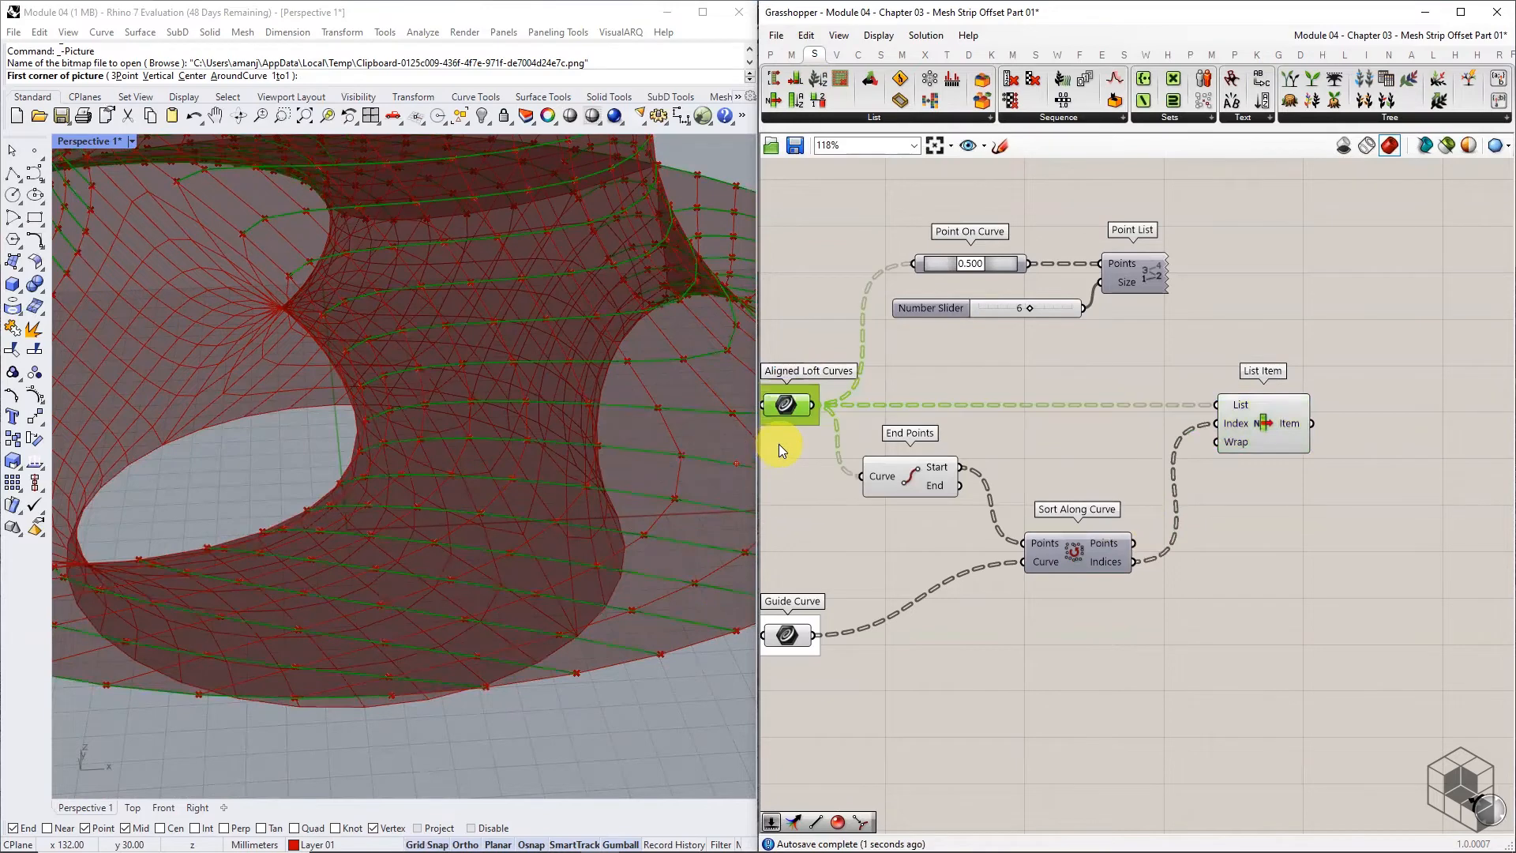
{"action": "left_click_drag", "start_coordinate": [798, 401], "coordinate": [1413, 412], "text": "alt"}
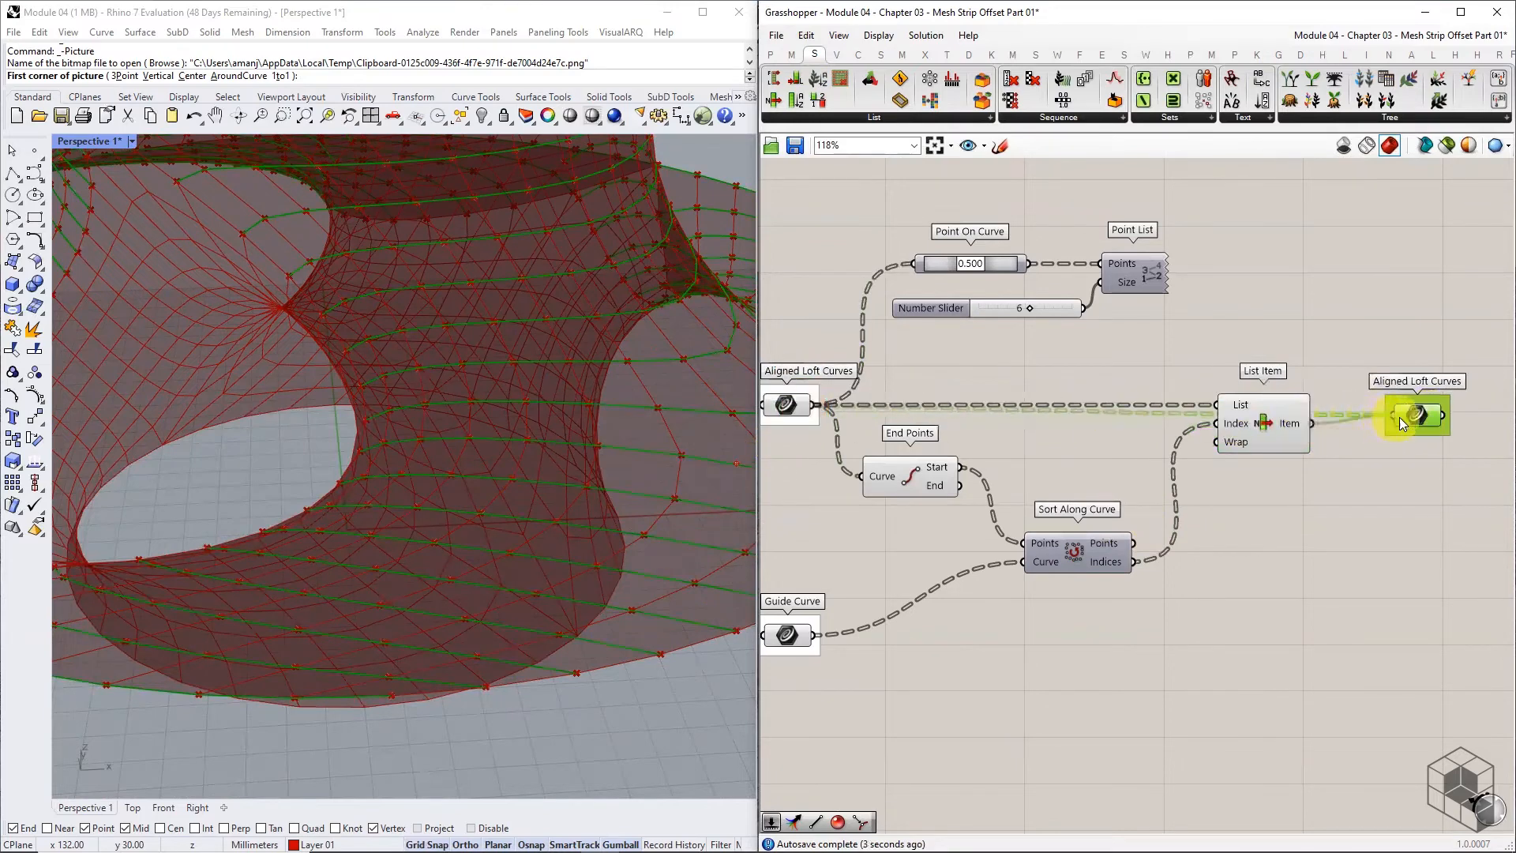
{"action": "scroll", "coordinate": [1412, 423], "scroll_direction": "up", "scroll_amount": 3}
{"action": "right_click", "coordinate": [1247, 415]}
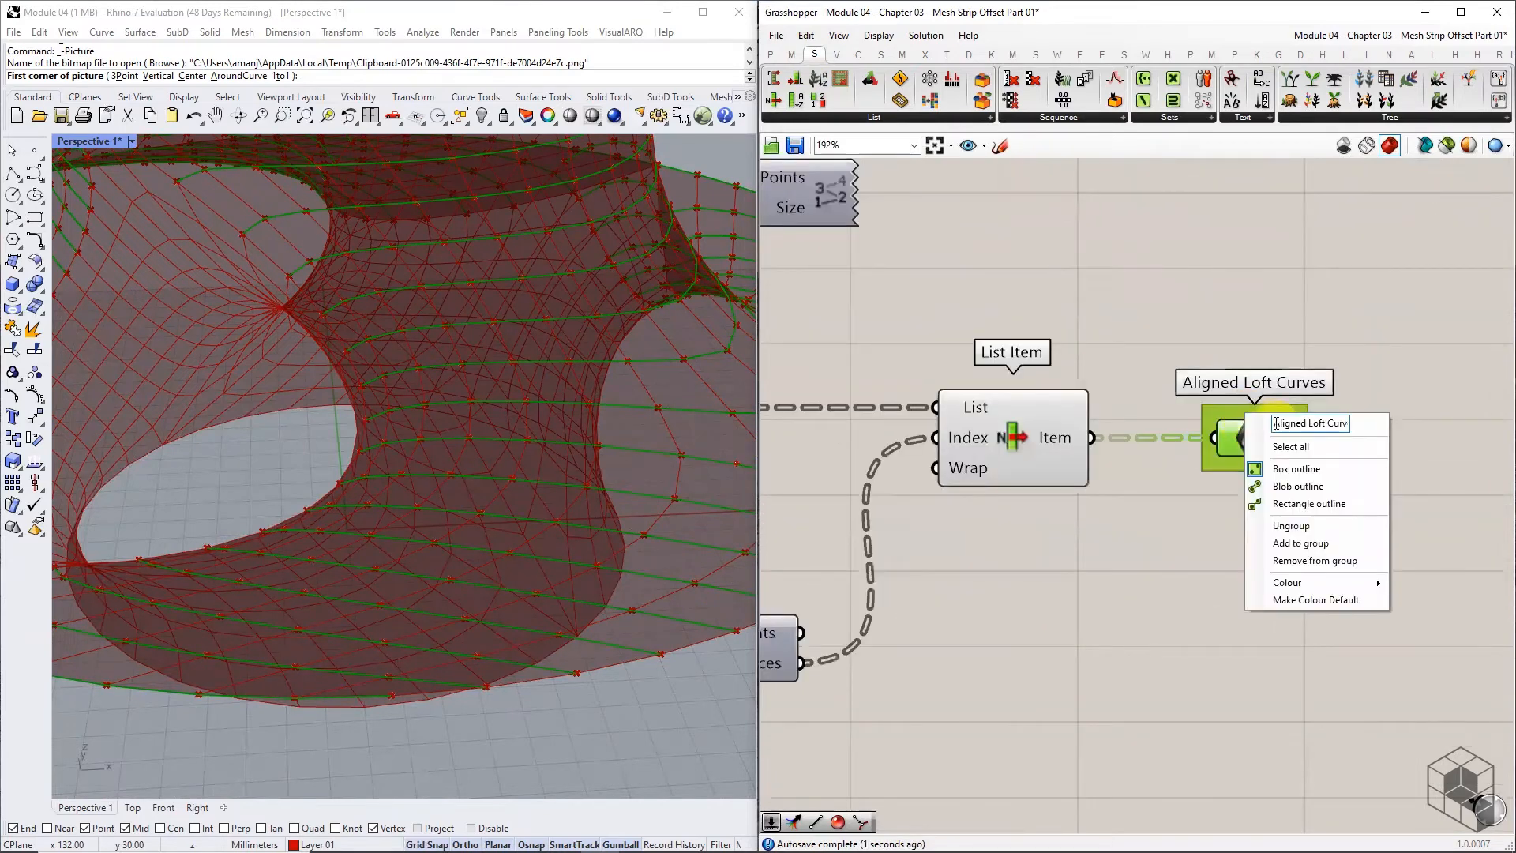
{"action": "type", "text": "Sorted"}
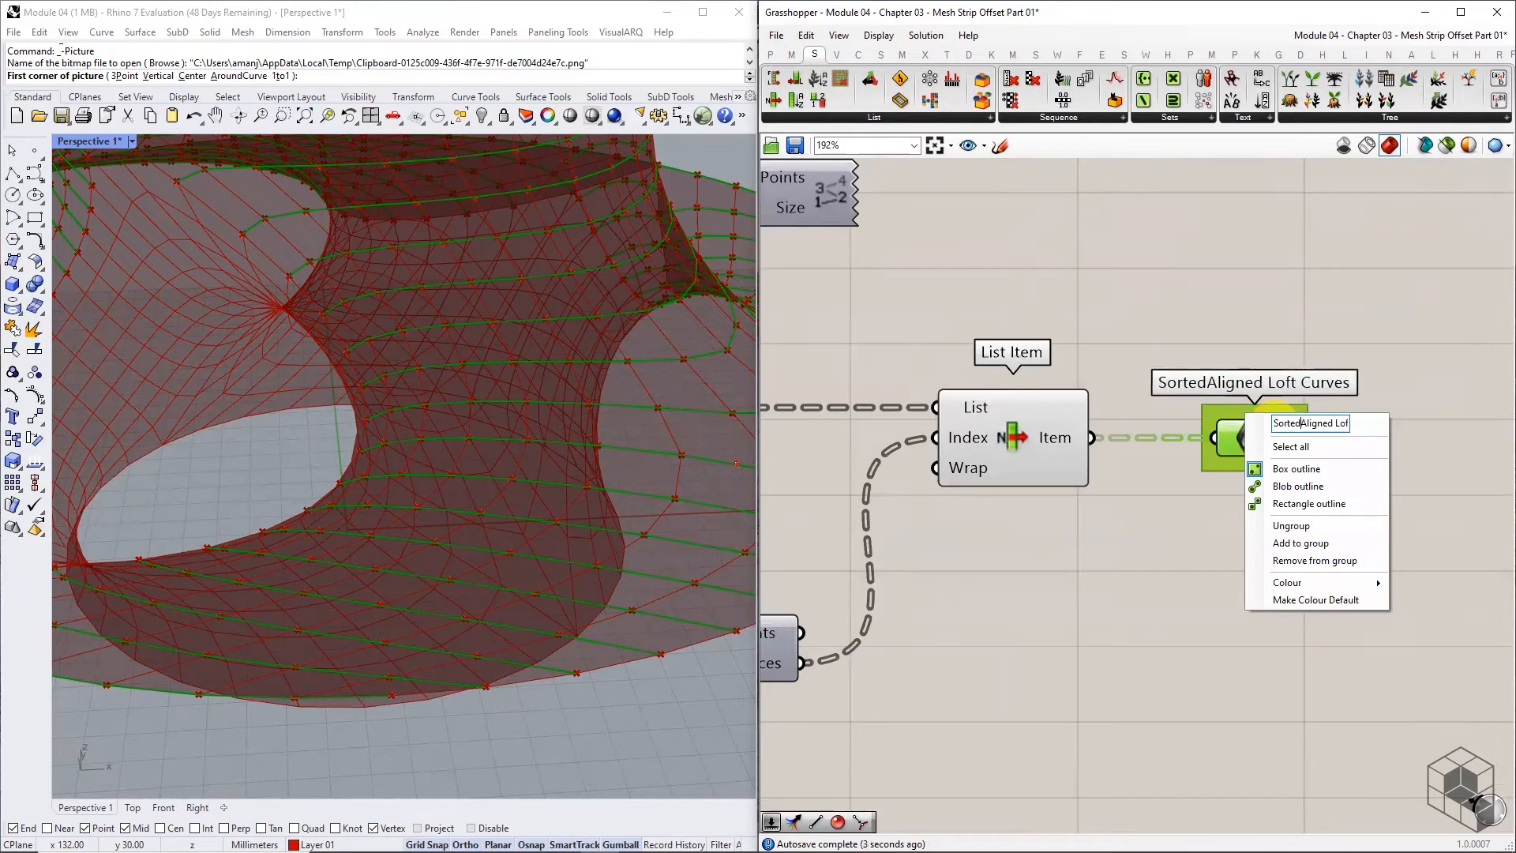
{"action": "left_click", "coordinate": [1173, 523]}
Move the Point On Curve, slider and Point List beside Sorted Aligned Loft Curves and feed Point On Curve from that parameter.
{"action": "scroll", "coordinate": [1171, 527], "scroll_direction": "down", "scroll_amount": 3}
{"action": "left_click_drag", "start_coordinate": [1009, 252], "coordinate": [804, 366]}
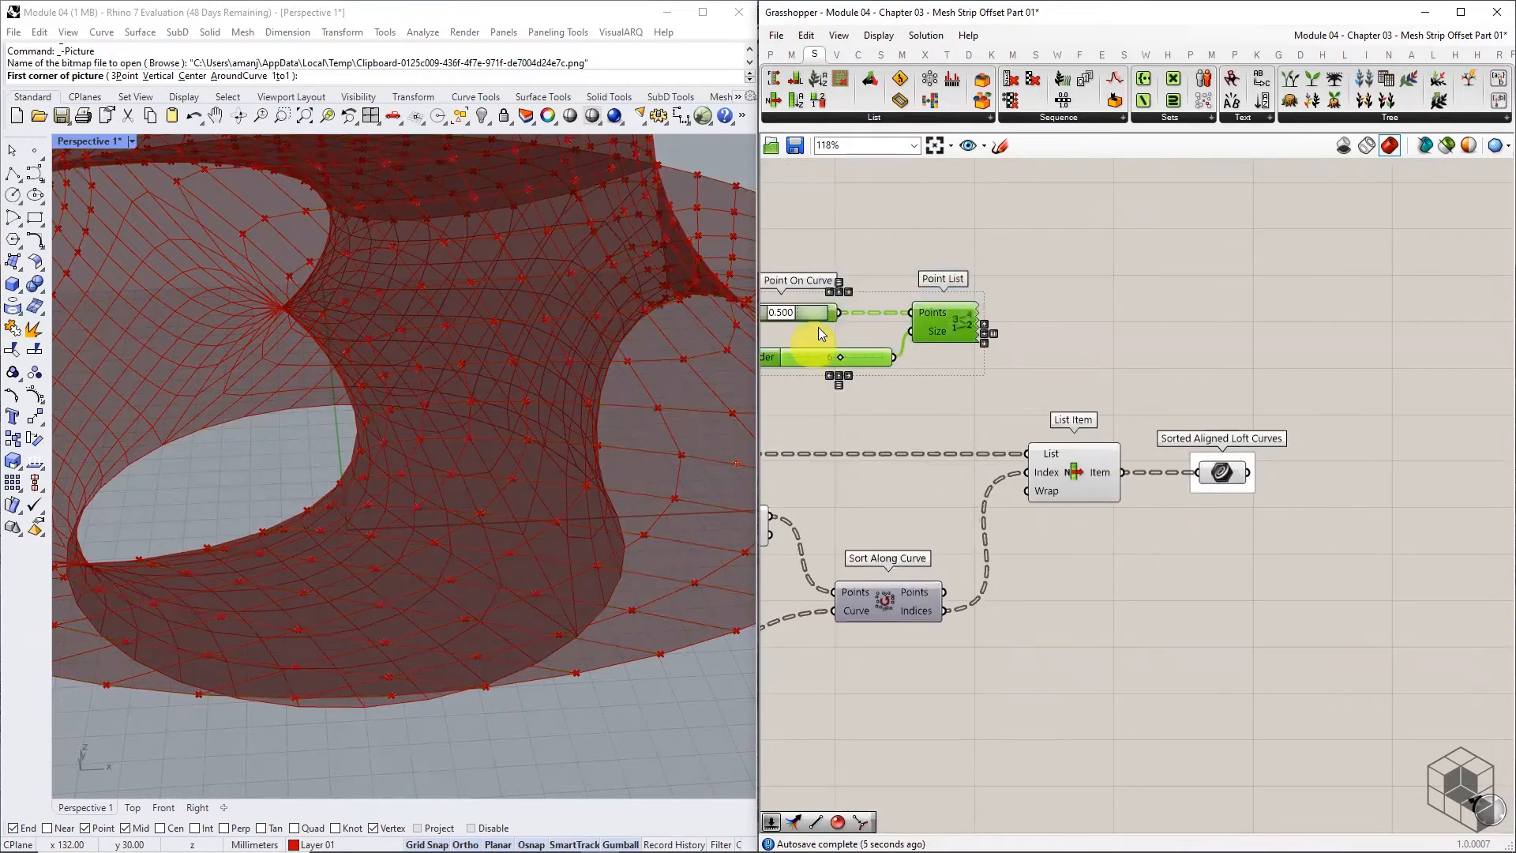
{"action": "left_click_drag", "start_coordinate": [816, 307], "coordinate": [1414, 343]}
{"action": "right_click_drag", "start_coordinate": [1366, 377], "coordinate": [1163, 416]}
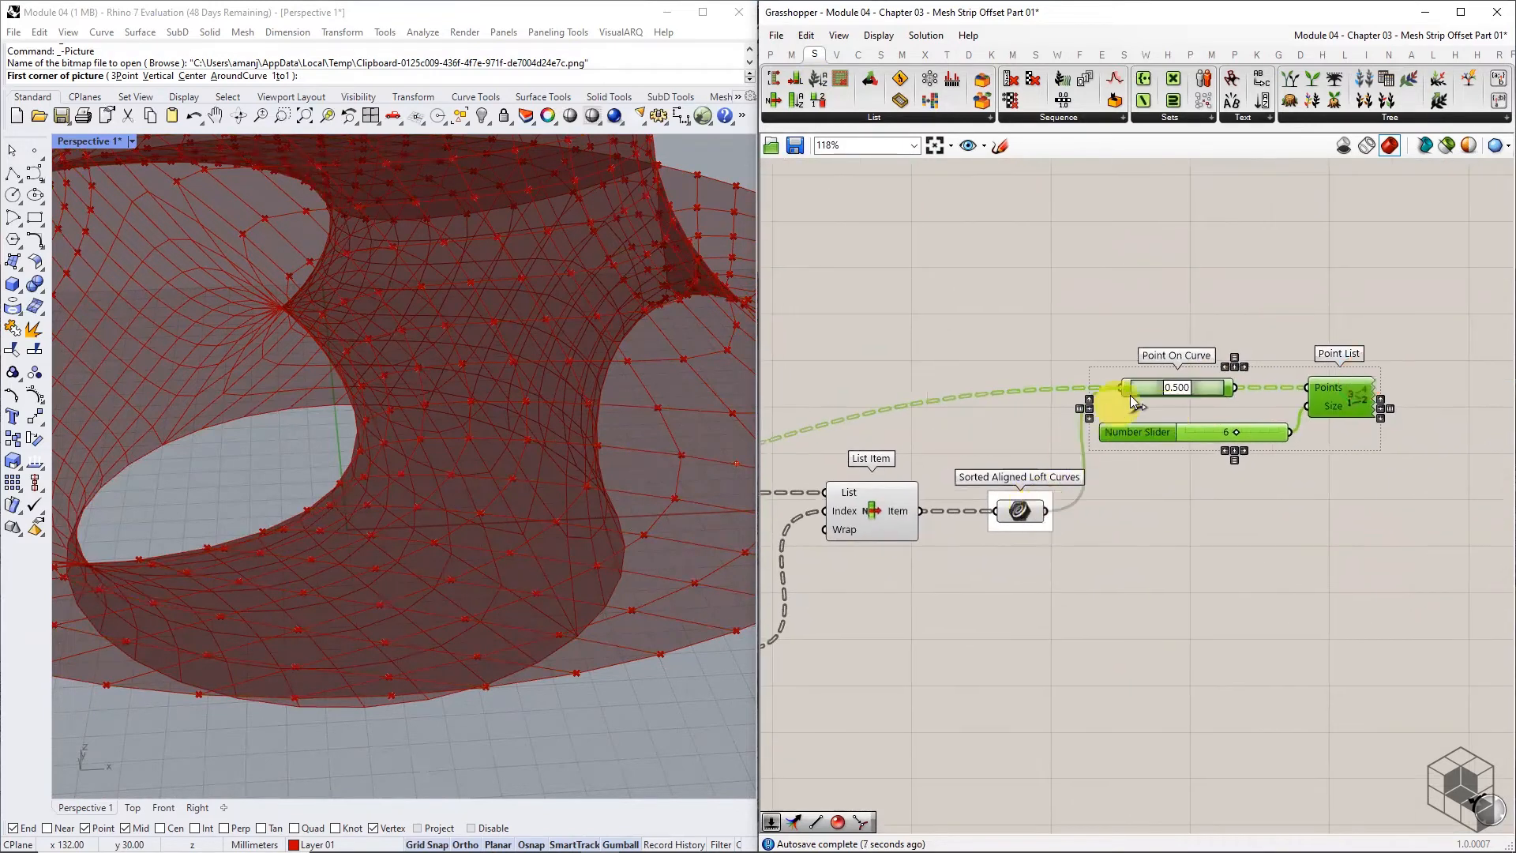
{"action": "left_click_drag", "start_coordinate": [1130, 395], "coordinate": [1129, 394]}
Preview the Point List numbers and examine the order of the sorted loft curves along the mesh strips.
{"action": "left_click", "coordinate": [1360, 466]}
{"action": "left_click", "coordinate": [1338, 391]}
{"action": "middle_click", "coordinate": [1338, 390]}
{"action": "left_click", "coordinate": [1359, 365]}
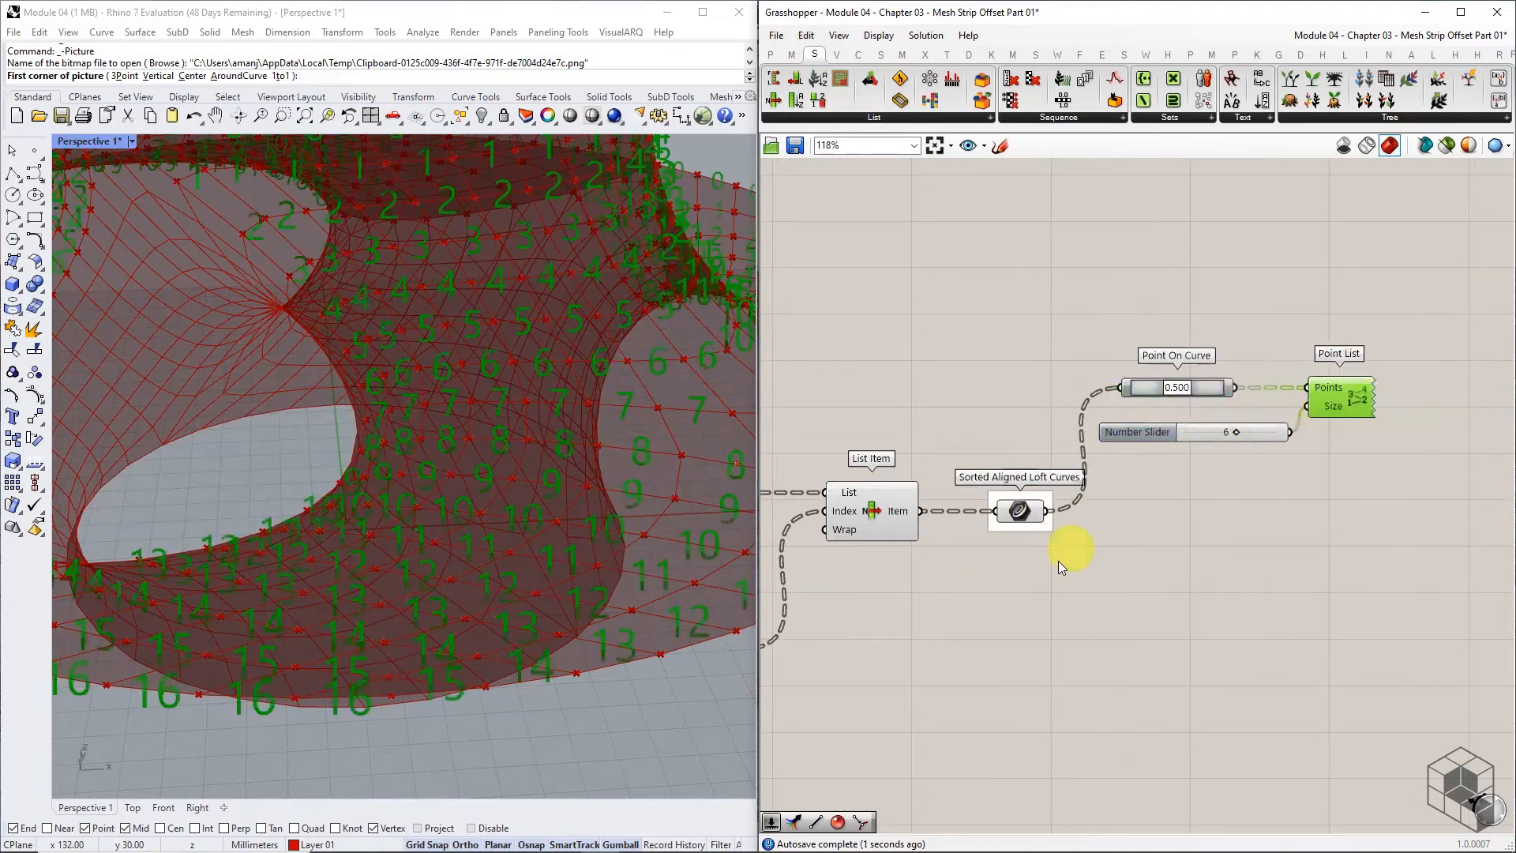
{"action": "right_click_drag", "start_coordinate": [626, 527], "coordinate": [592, 544]}
{"action": "scroll", "coordinate": [589, 521], "scroll_direction": "down", "scroll_amount": 2}
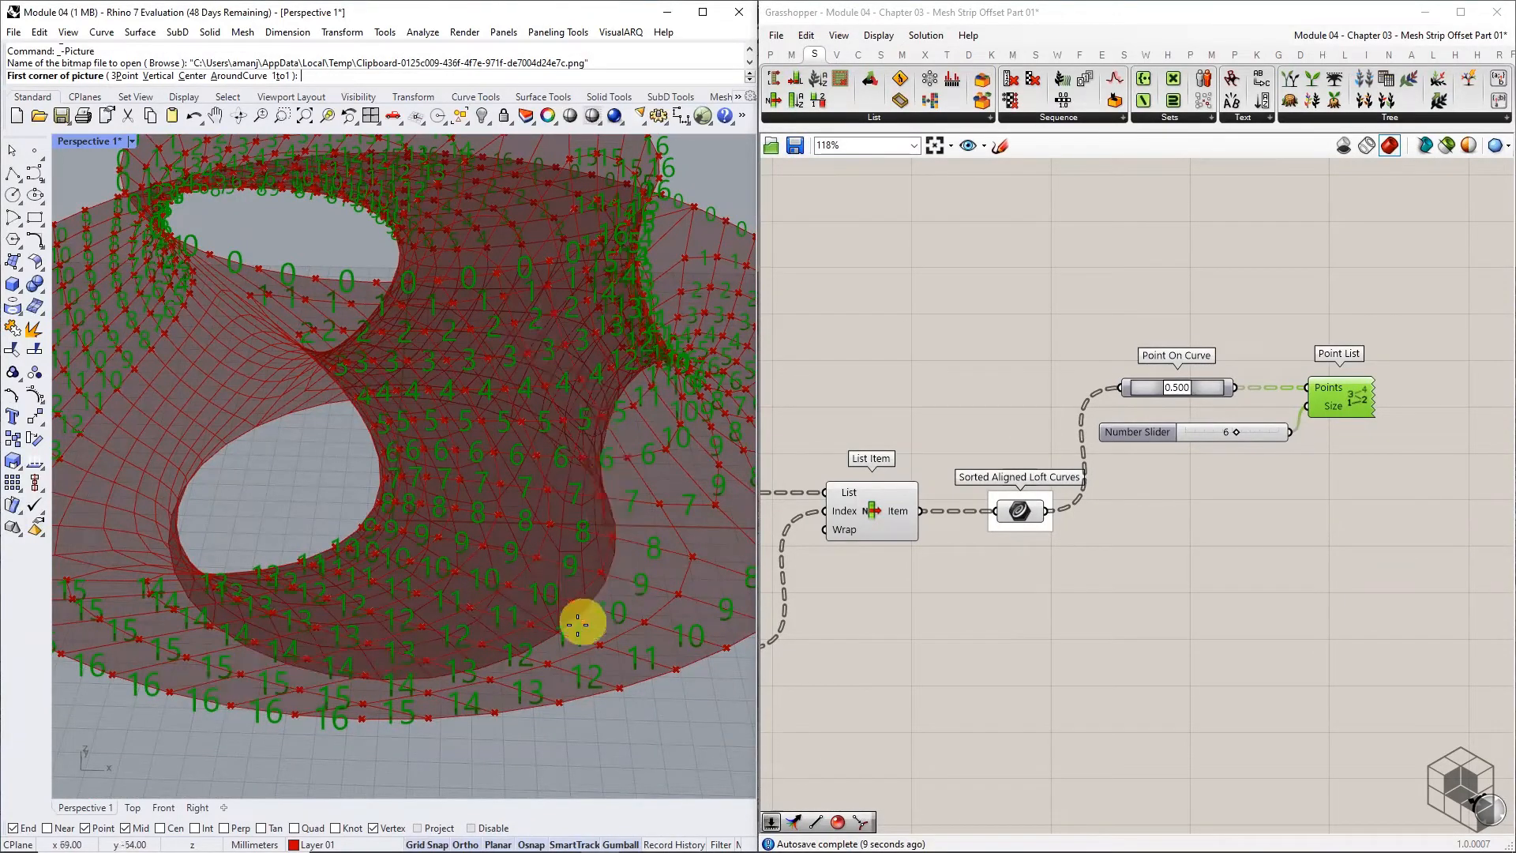
{"action": "right_click_drag", "start_coordinate": [578, 595], "coordinate": [565, 524]}
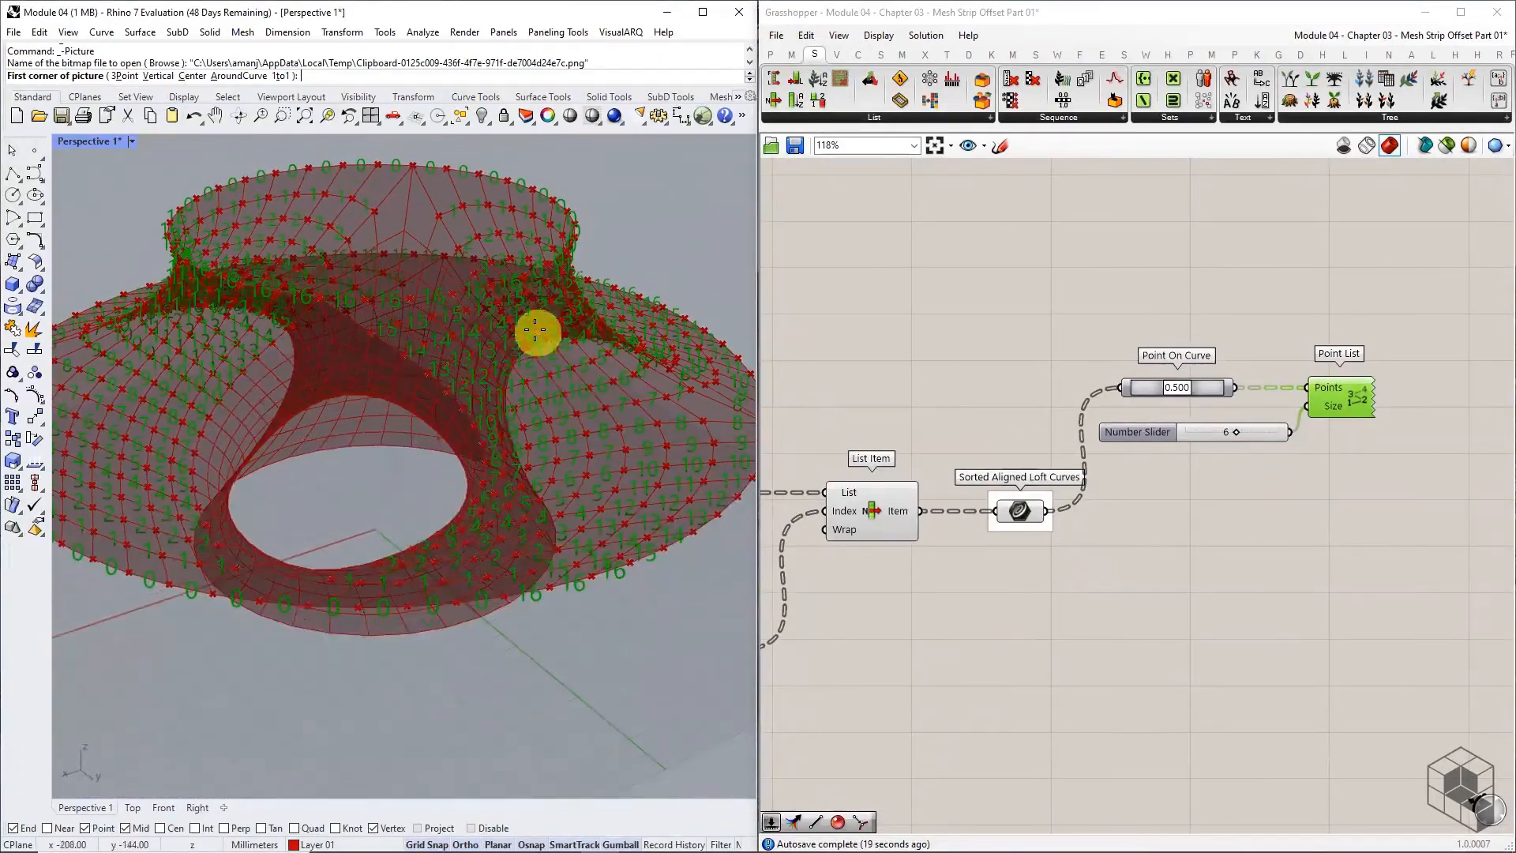
{"action": "right_click_drag", "start_coordinate": [529, 357], "coordinate": [544, 364]}
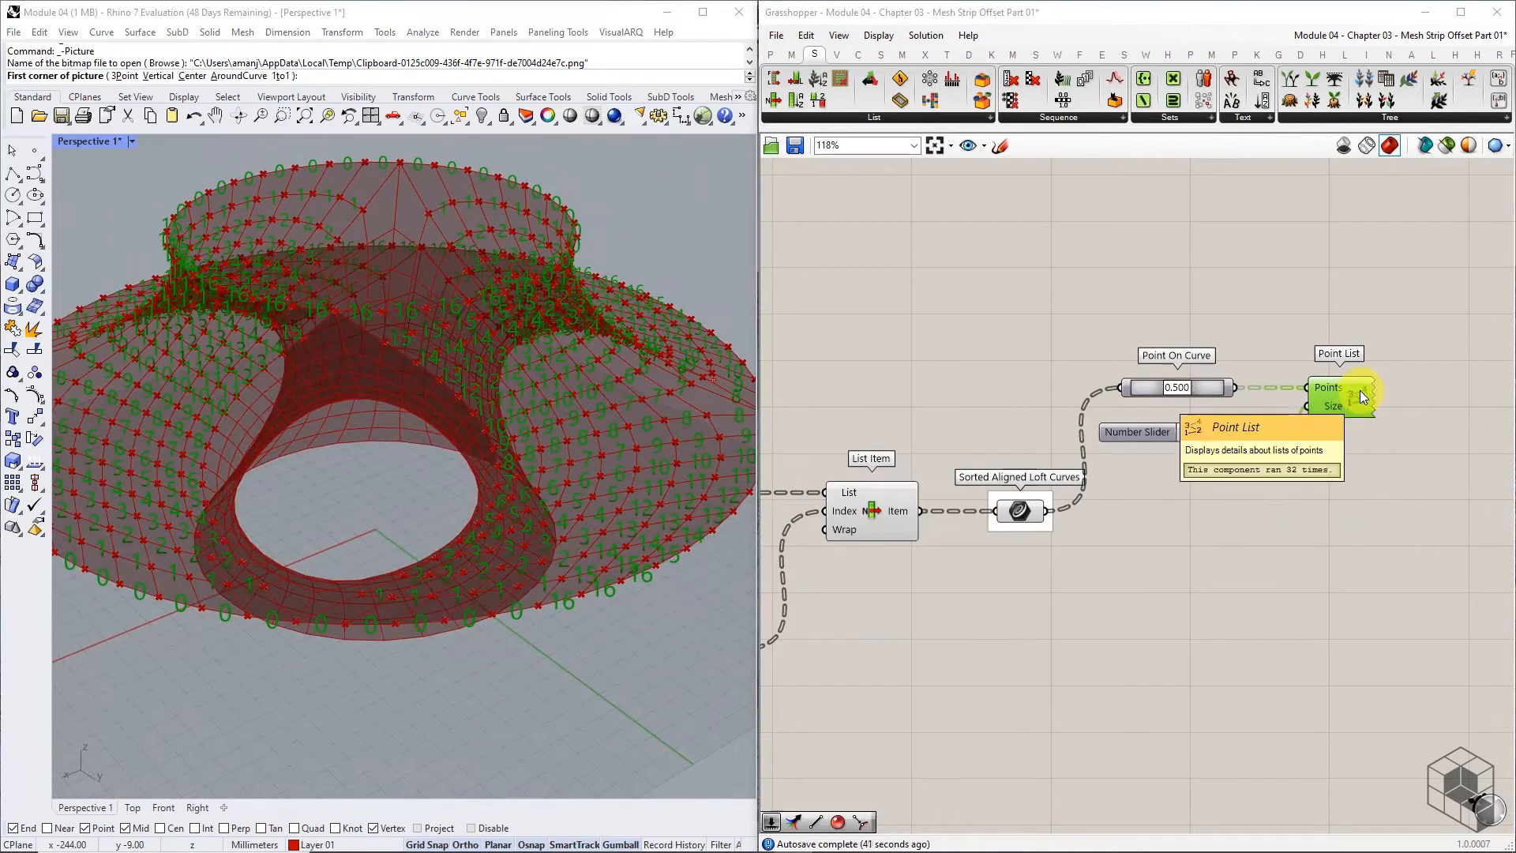
Turn off the preview of the Point On Curve and Point List check, and move it up away from the sorted curves.
{"action": "left_click_drag", "start_coordinate": [1410, 318], "coordinate": [1154, 456]}
{"action": "middle_click", "coordinate": [1196, 416]}
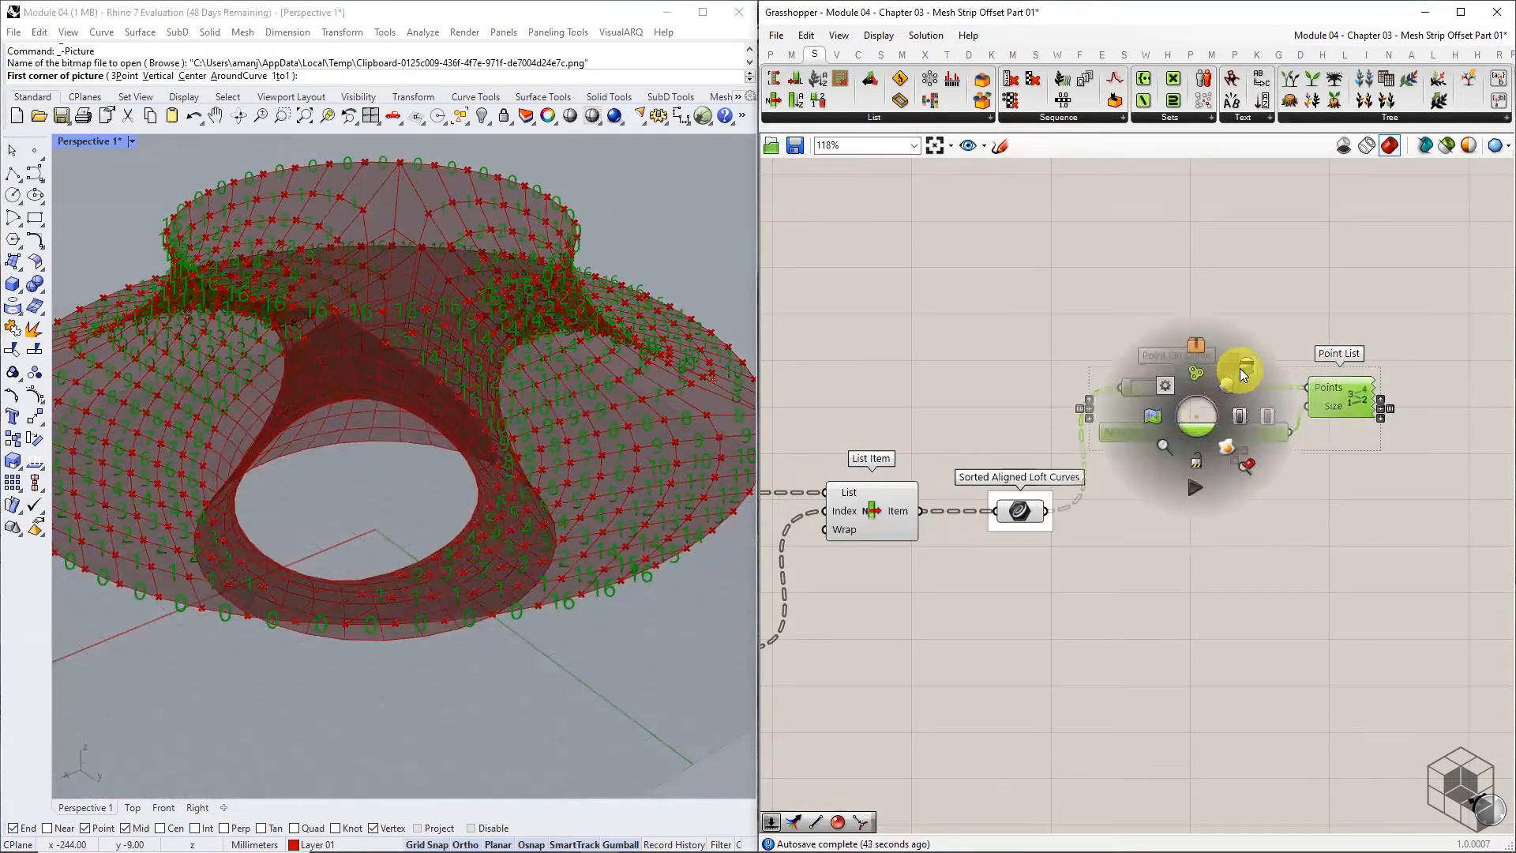
{"action": "left_click", "coordinate": [1241, 368]}
{"action": "scroll", "coordinate": [1266, 379], "scroll_direction": "down", "scroll_amount": 2}
{"action": "left_click_drag", "start_coordinate": [1313, 390], "coordinate": [1331, 339]}
{"action": "scroll", "coordinate": [1242, 489], "scroll_direction": "down", "scroll_amount": 3}
{"action": "right_click_drag", "start_coordinate": [1086, 555], "coordinate": [1134, 545]}
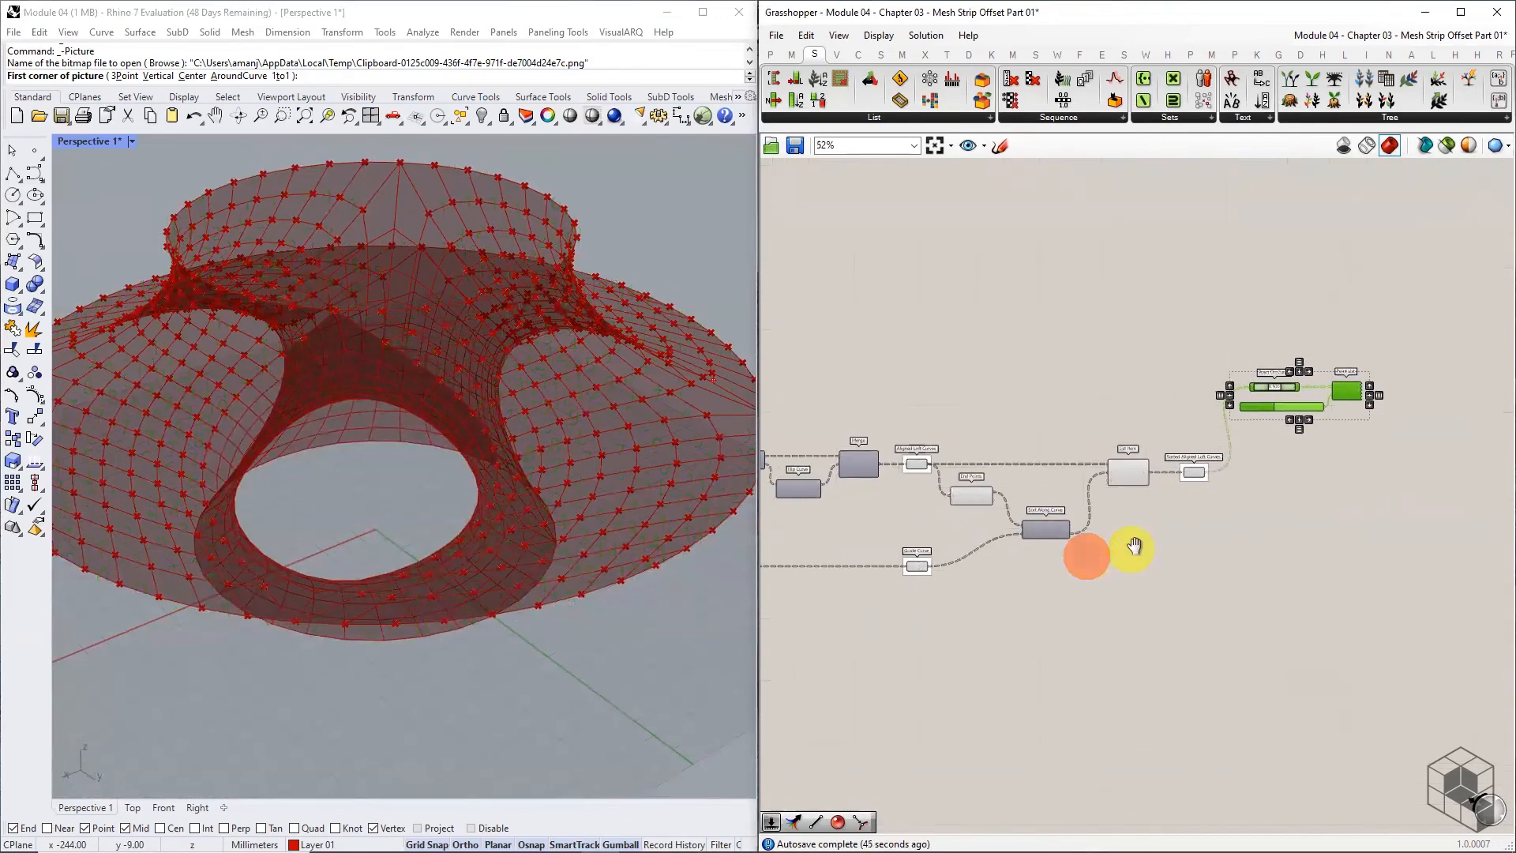
Turn off the preview of the Aligned Loft Curves, End Points and List Item components.
{"action": "scroll", "coordinate": [1135, 458], "scroll_direction": "up", "scroll_amount": 2}
{"action": "left_click_drag", "start_coordinate": [1141, 420], "coordinate": [836, 524]}
{"action": "middle_click", "coordinate": [964, 457]}
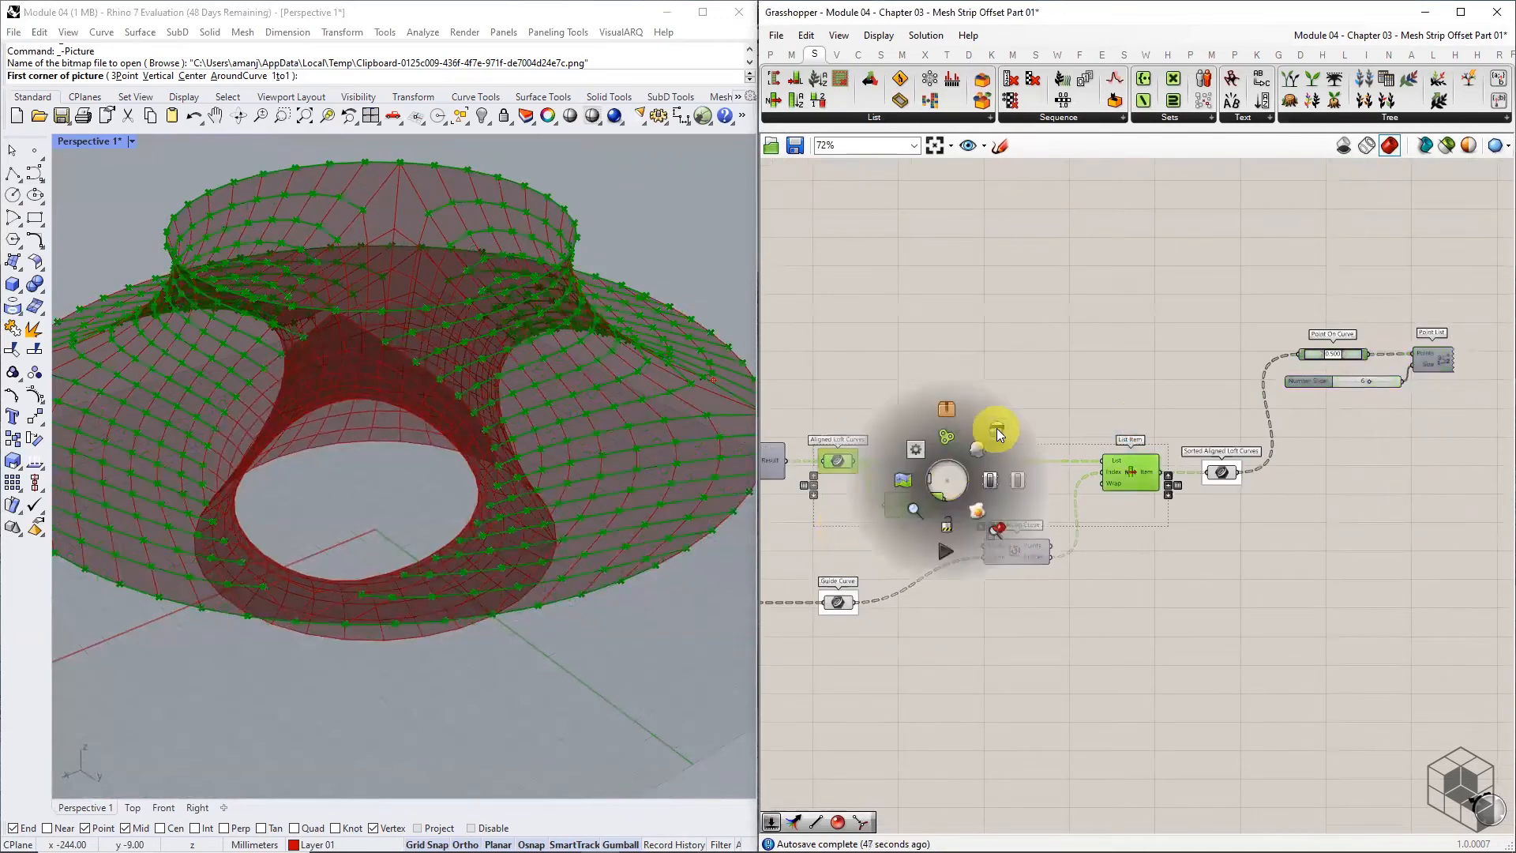
{"action": "left_click", "coordinate": [999, 427]}
{"action": "left_click", "coordinate": [978, 616]}
Highlight the Sorted Aligned Loft Curves and examine where their ends lie relative to the mesh's outer edge.
{"action": "right_click_drag", "start_coordinate": [1238, 531], "coordinate": [966, 546]}
{"action": "left_click", "coordinate": [969, 518]}
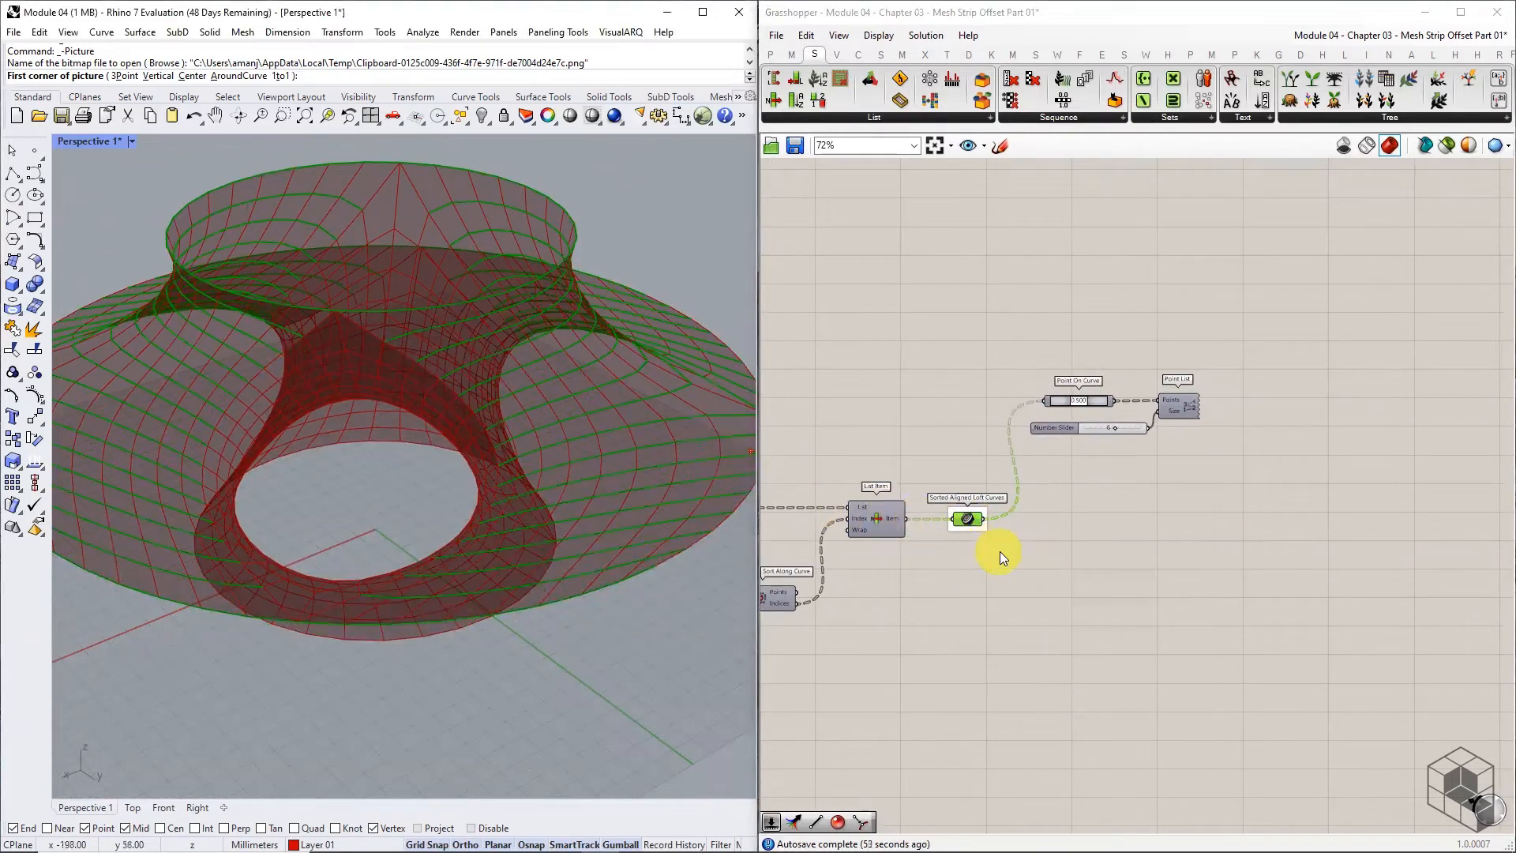
{"action": "right_click_drag", "start_coordinate": [694, 534], "coordinate": [608, 554]}
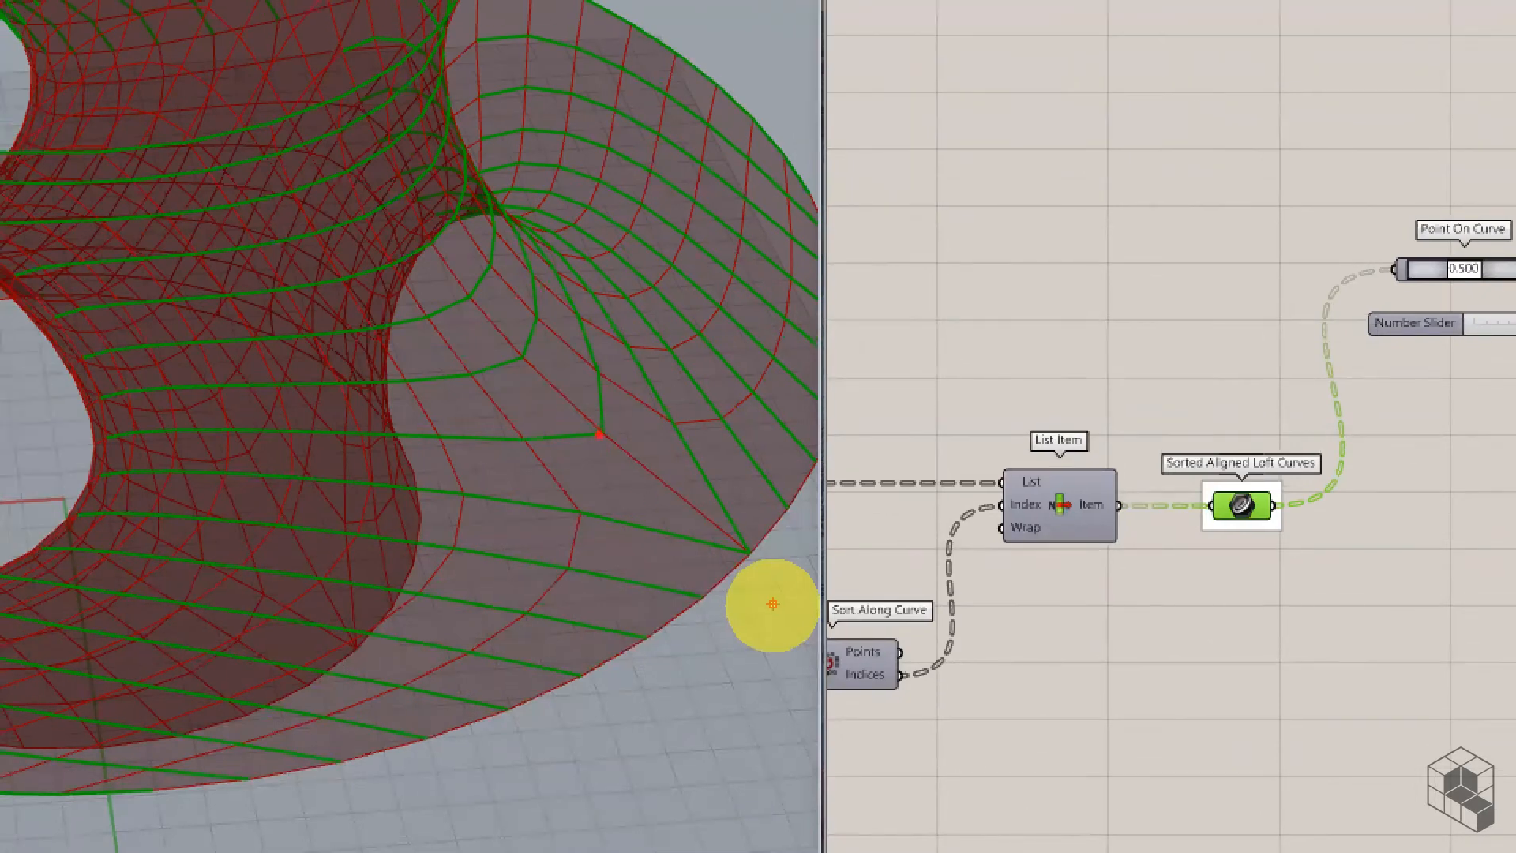
{"action": "left_click_drag", "start_coordinate": [597, 437], "coordinate": [607, 437]}
{"action": "mouse_move", "coordinate": [517, 471]}
{"action": "left_mouse_down"}
{"action": "mouse_move", "coordinate": [513, 483]}
{"action": "mouse_move", "coordinate": [566, 487]}
{"action": "mouse_move", "coordinate": [584, 446]}
{"action": "left_mouse_up"}
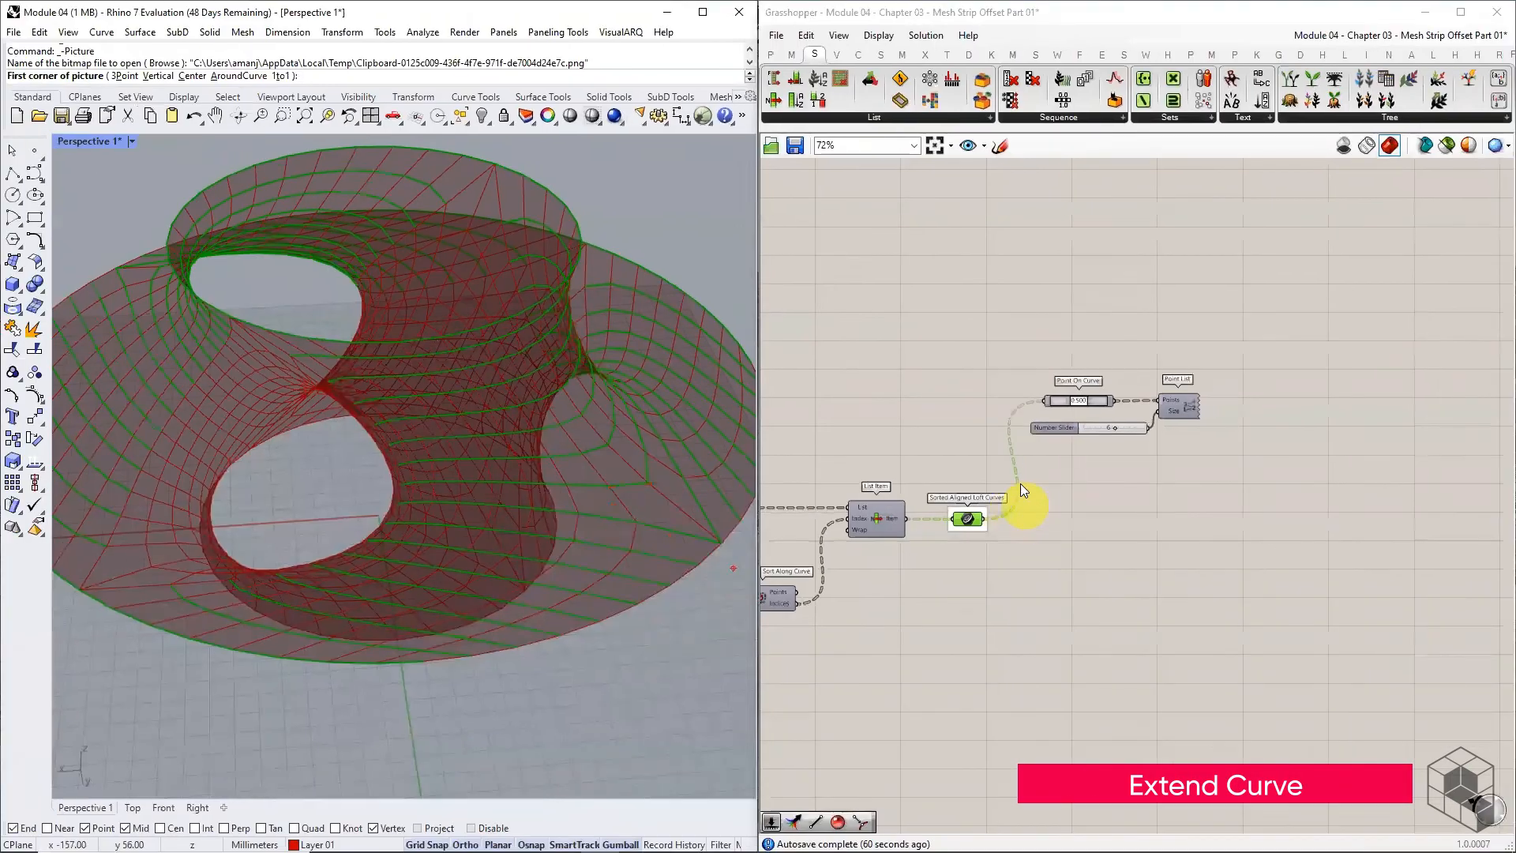
Add an Extend Curve component and connect the Sorted Aligned Loft Curves to its Curve input.
{"action": "left_click", "coordinate": [858, 55]}
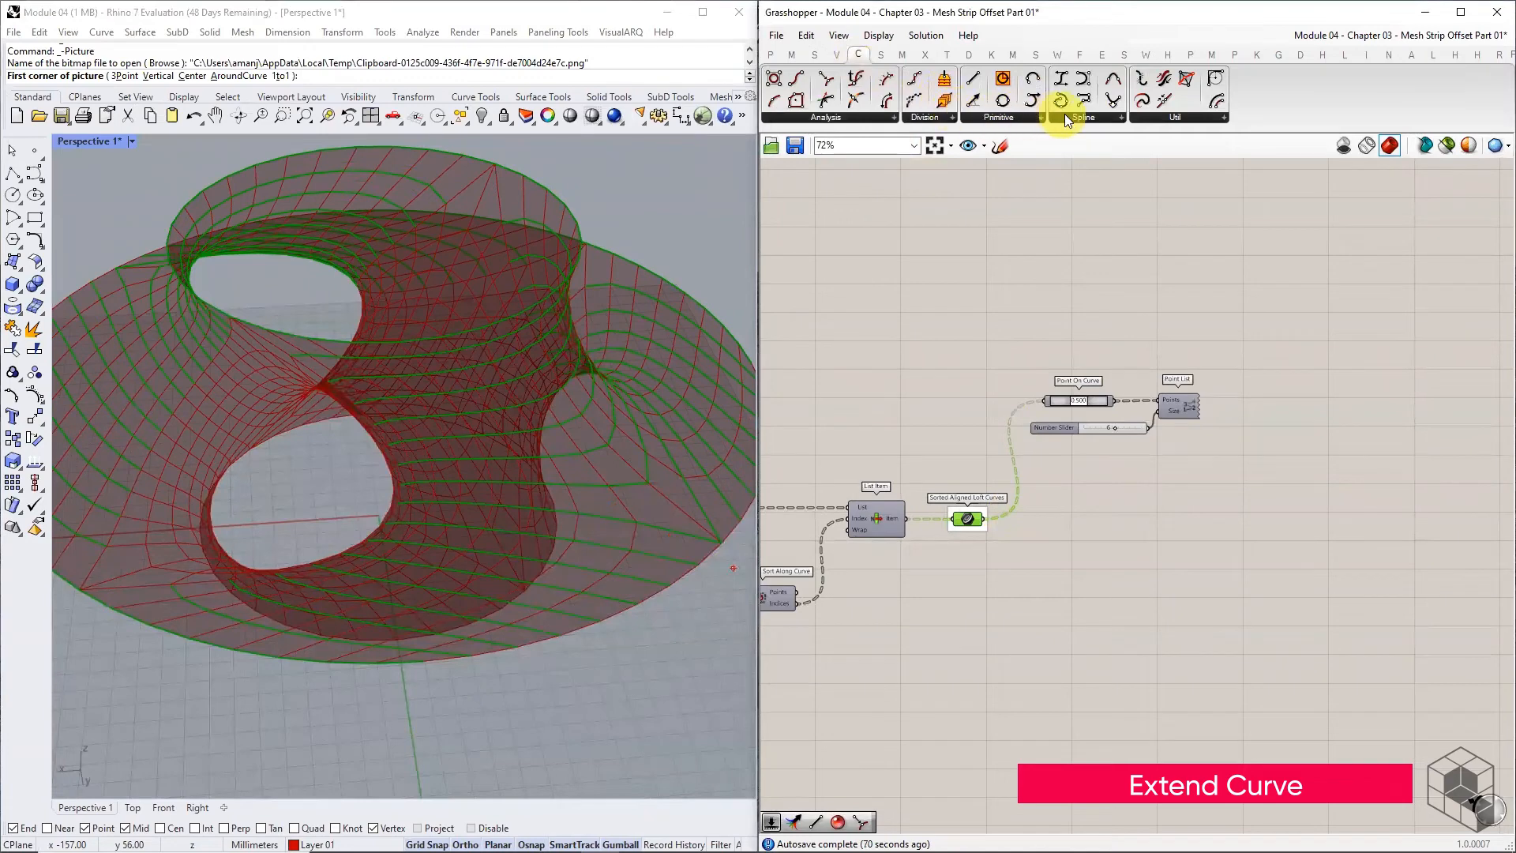
{"action": "left_click", "coordinate": [941, 117]}
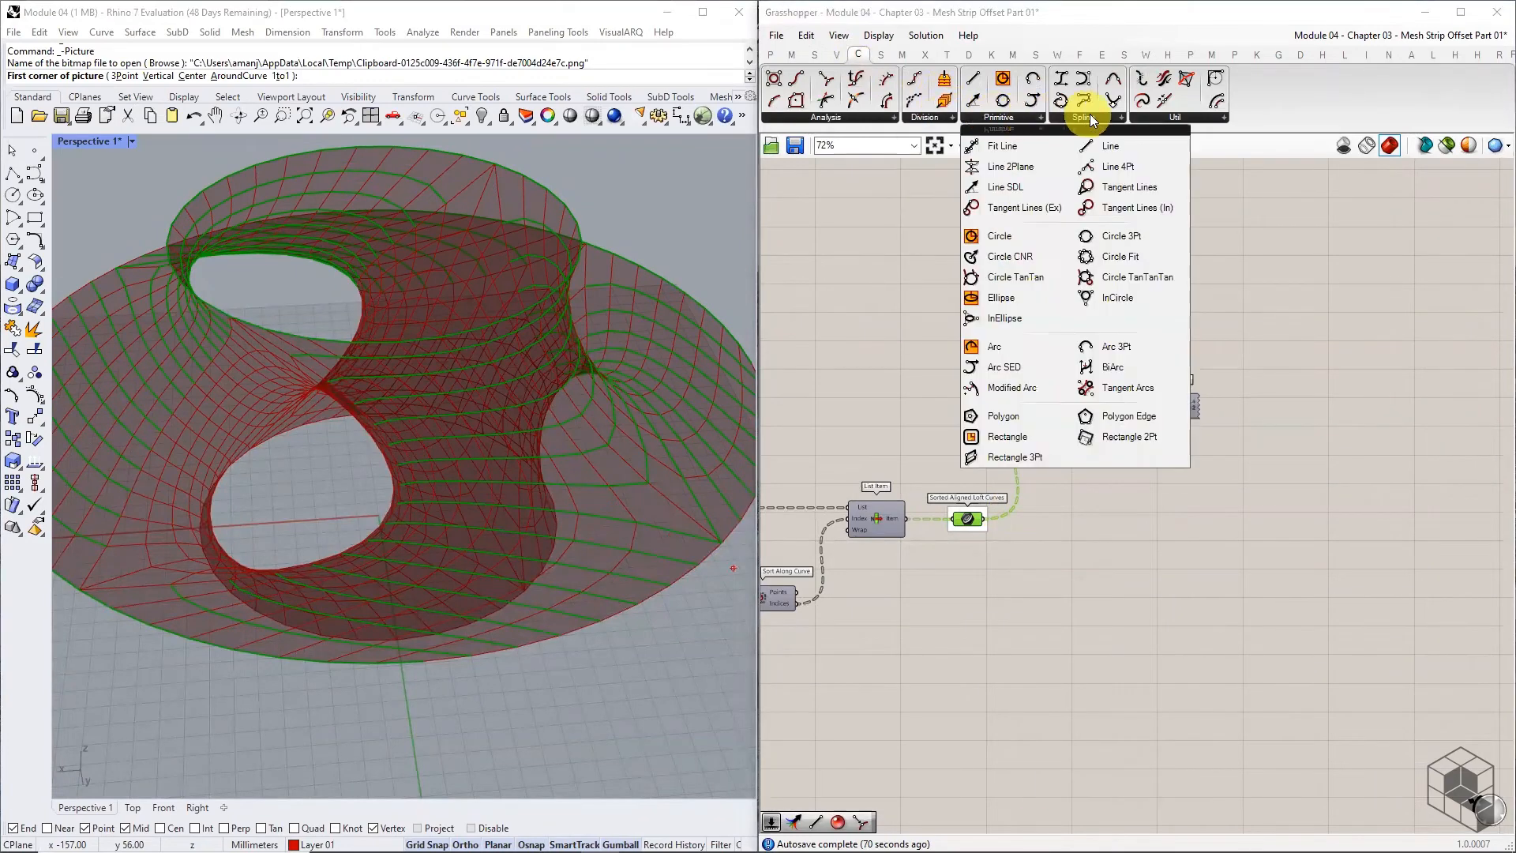
{"action": "left_click", "coordinate": [1175, 114]}
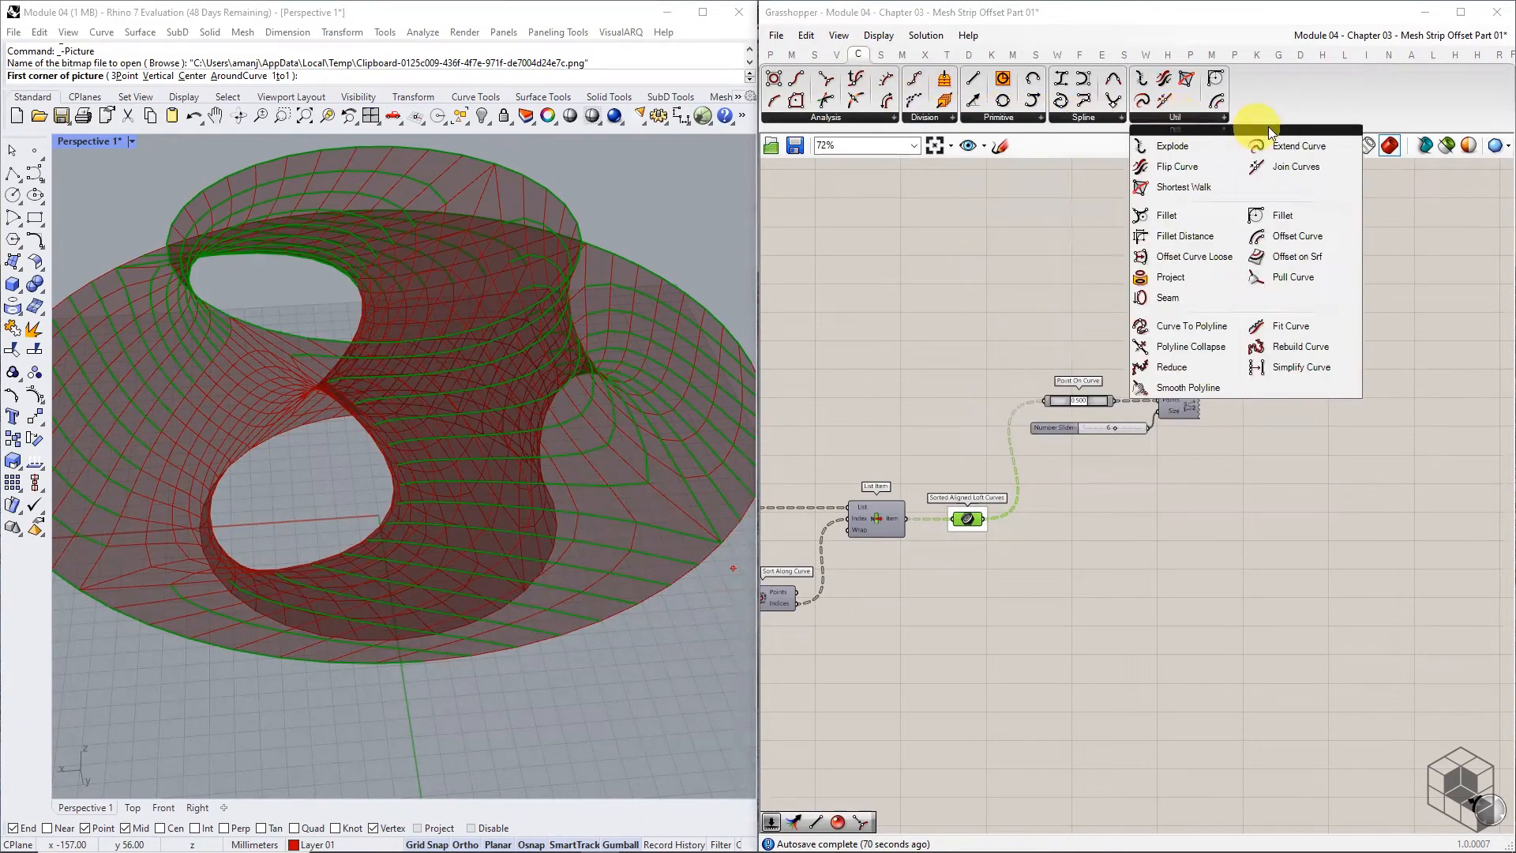
{"action": "scroll", "coordinate": [1085, 529], "scroll_direction": "up", "scroll_amount": 2}
{"action": "left_click", "coordinate": [1074, 536]}
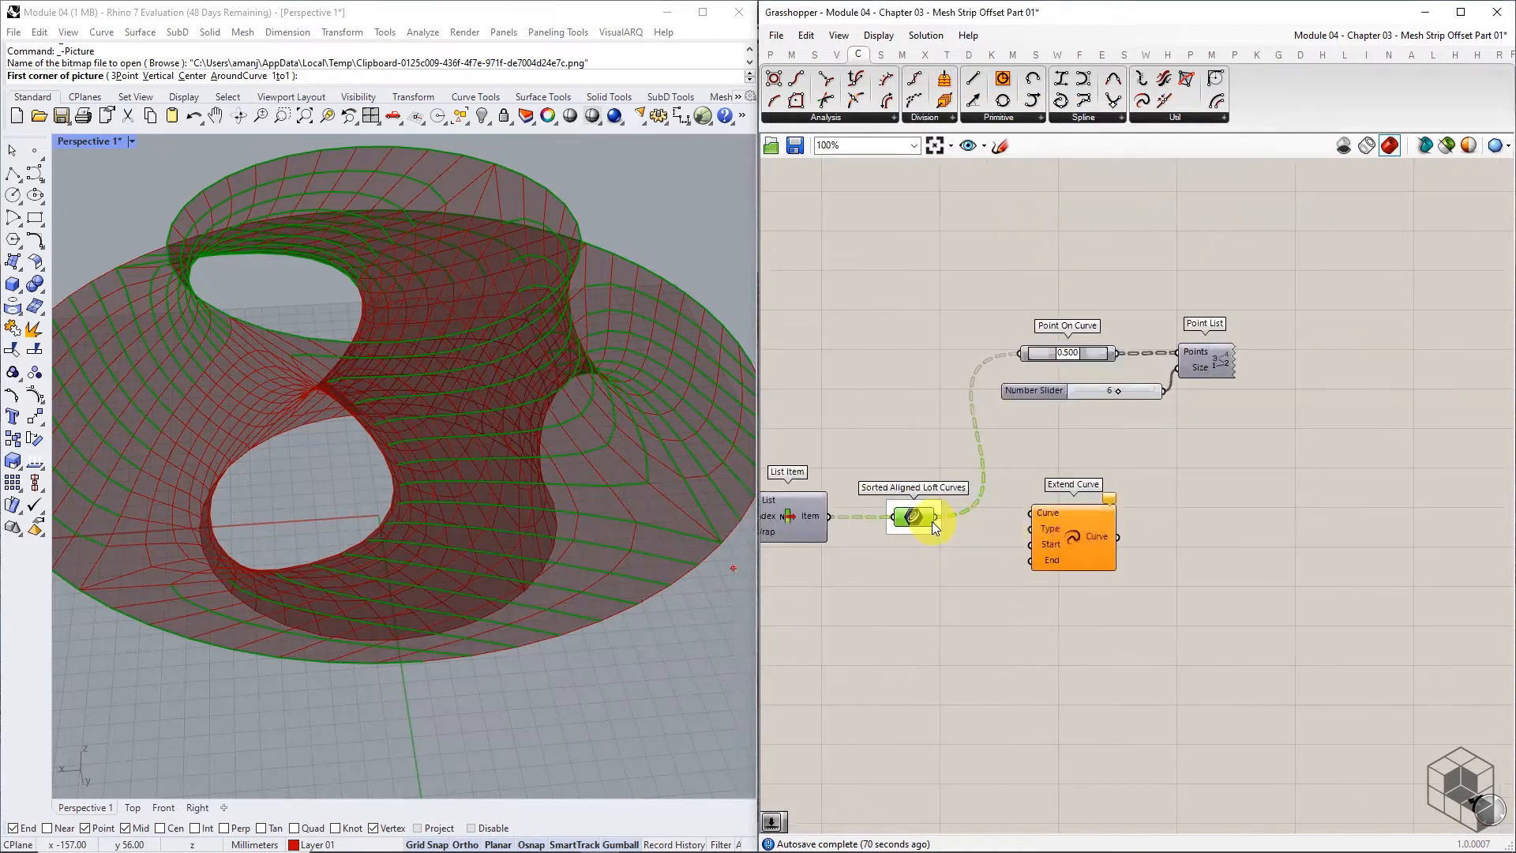
{"action": "left_click_drag", "start_coordinate": [936, 516], "coordinate": [1046, 517]}
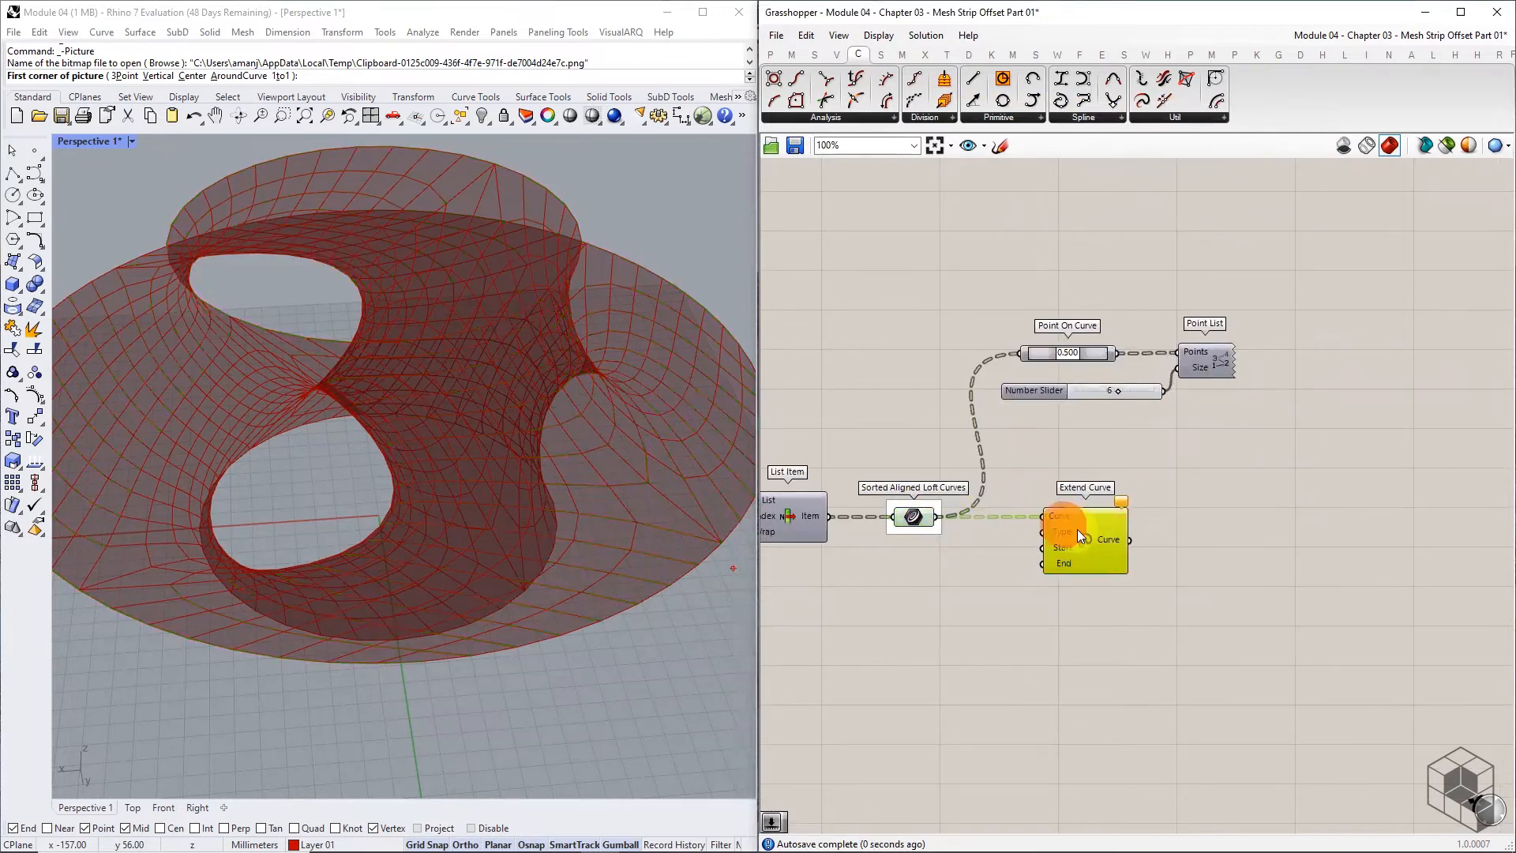
{"action": "left_click", "coordinate": [998, 603]}
Add a number slider beside Extend Curve and set its minimum to -1.
{"action": "left_click", "coordinate": [770, 54]}
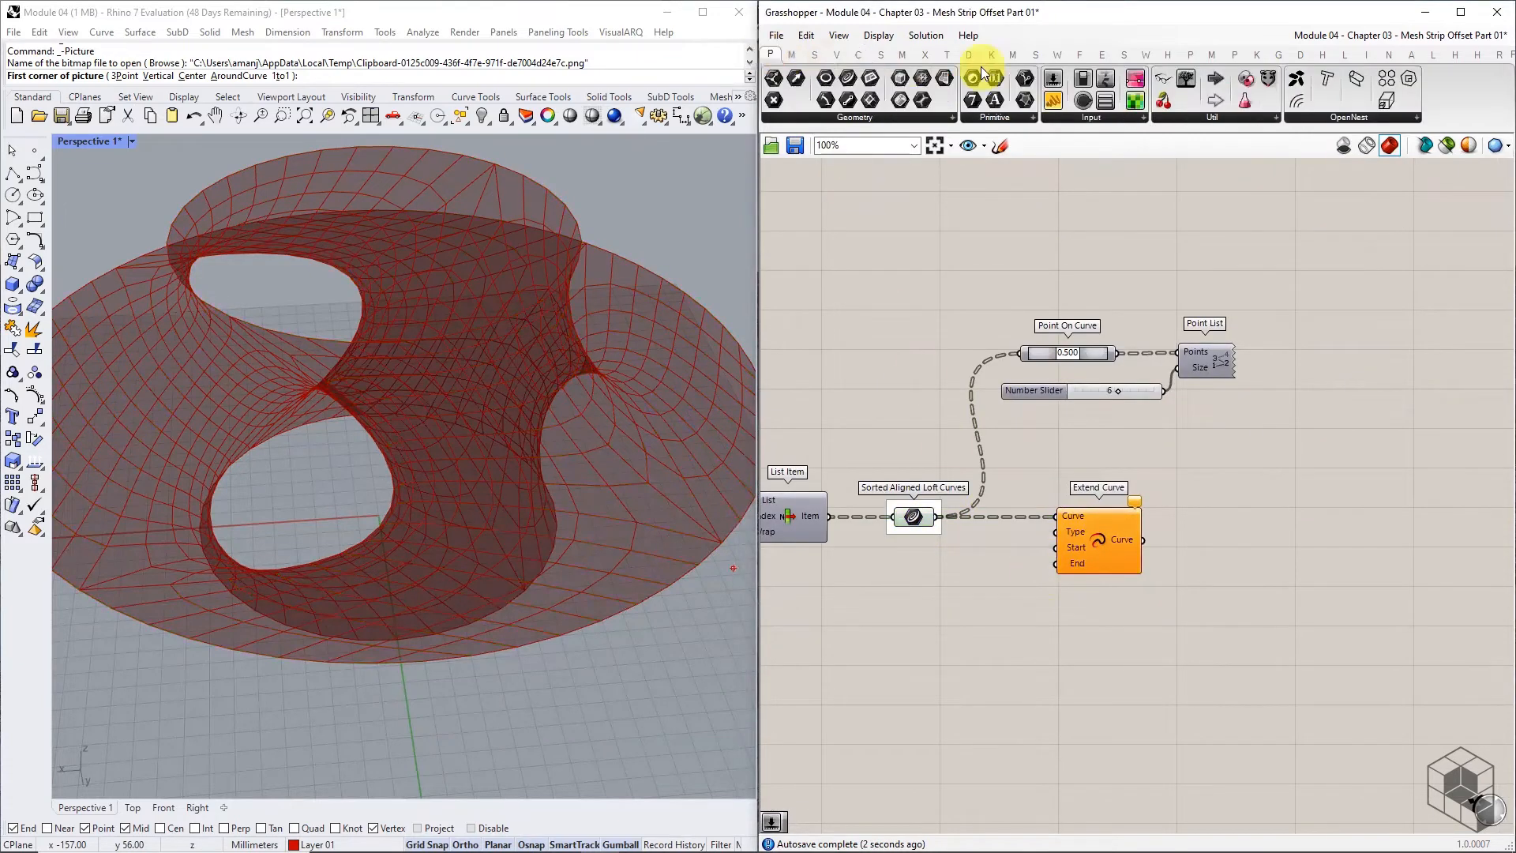
{"action": "left_click_drag", "start_coordinate": [974, 559], "coordinate": [900, 578]}
{"action": "scroll", "coordinate": [978, 579], "scroll_direction": "up", "scroll_amount": 4}
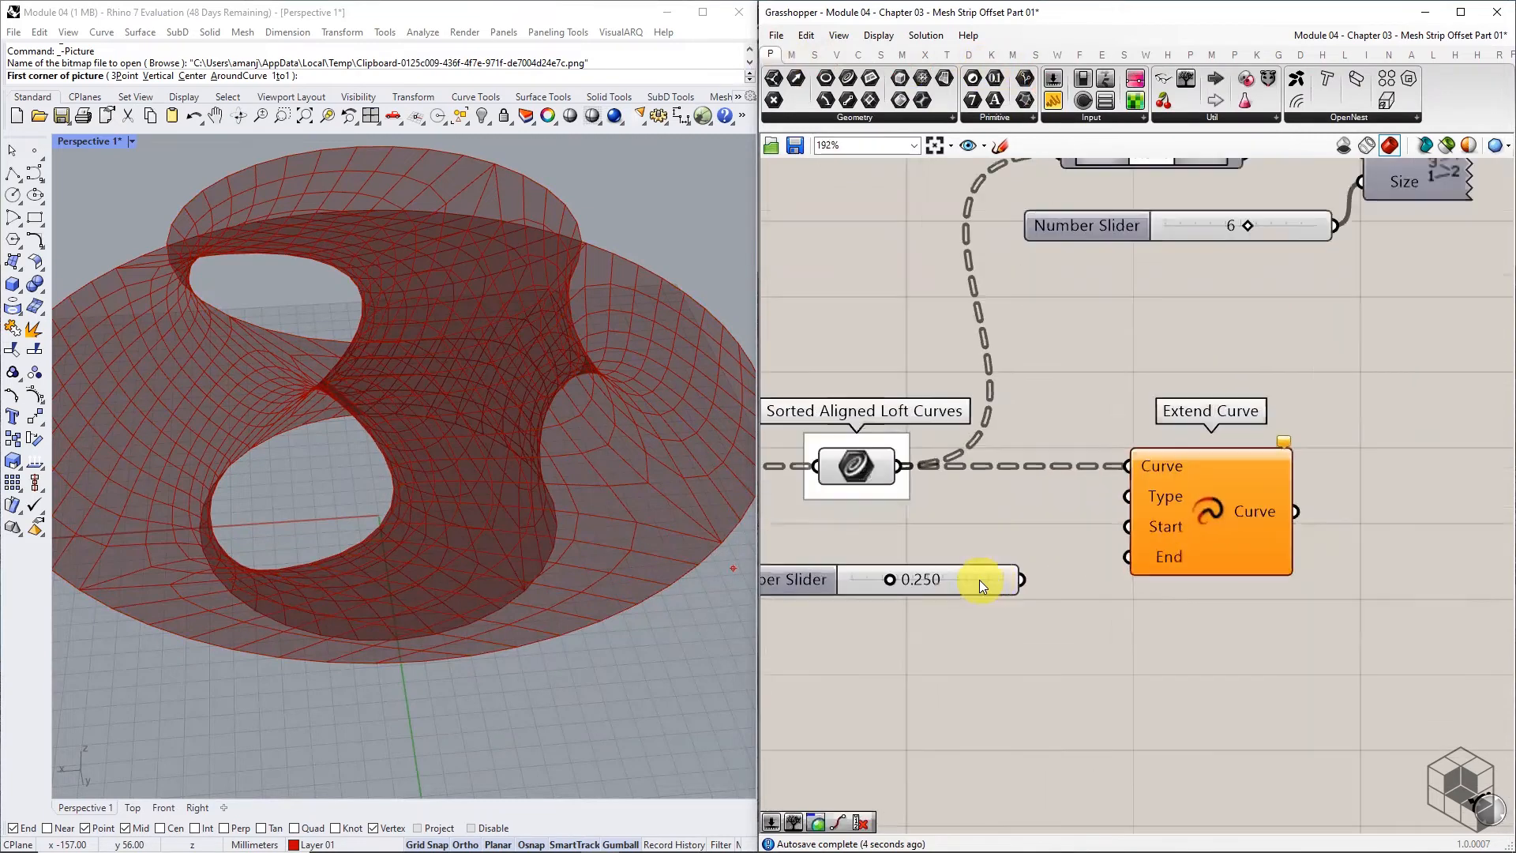
{"action": "right_click", "coordinate": [979, 579]}
{"action": "left_click", "coordinate": [1032, 650]}
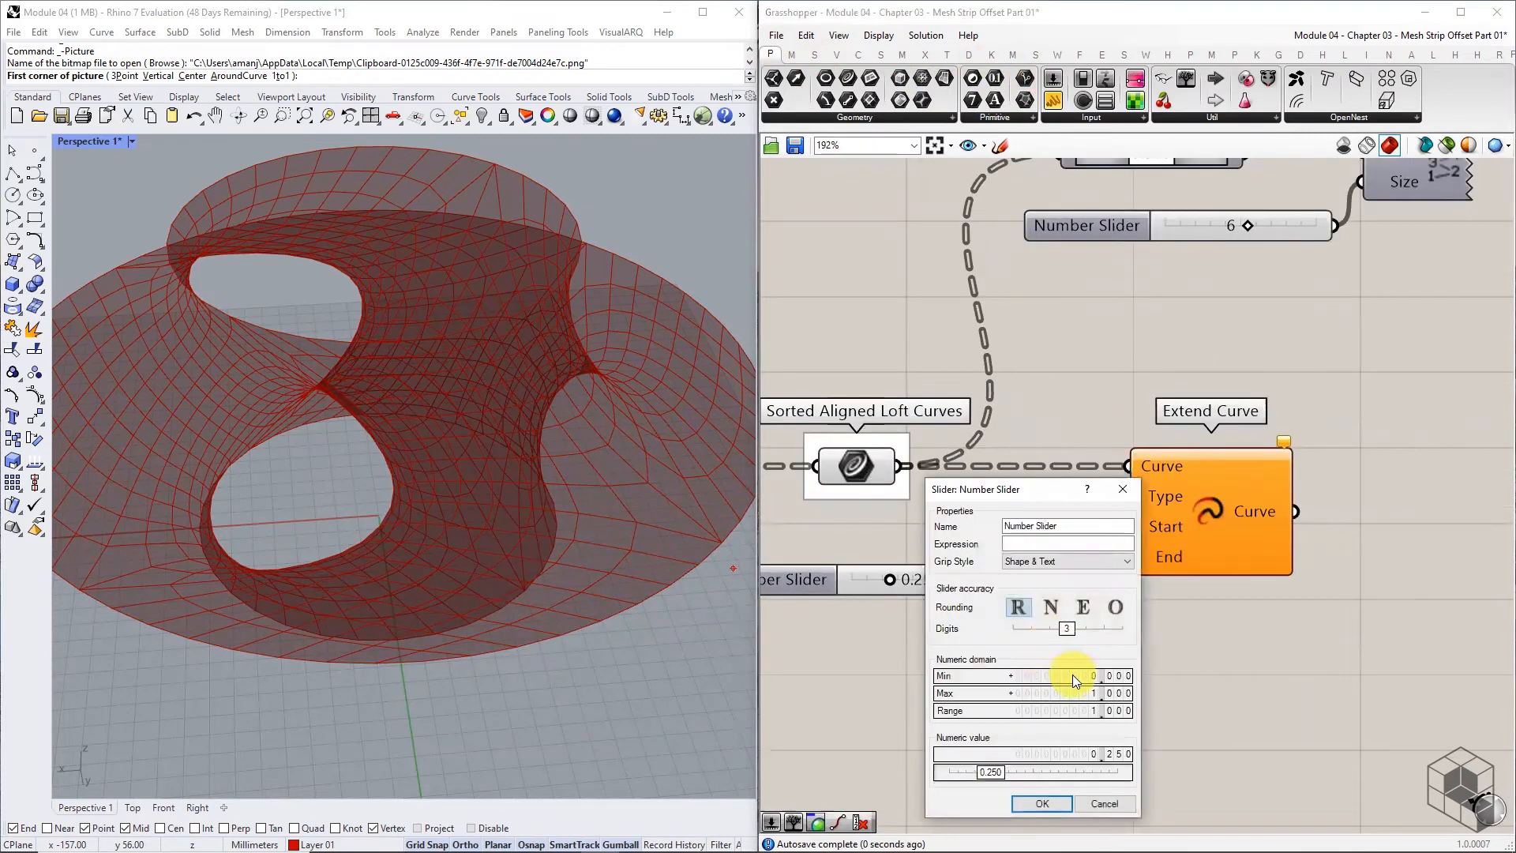
{"action": "double_click", "coordinate": [1072, 674]}
{"action": "type", "text": "-1"}
{"action": "key", "text": "Return"}
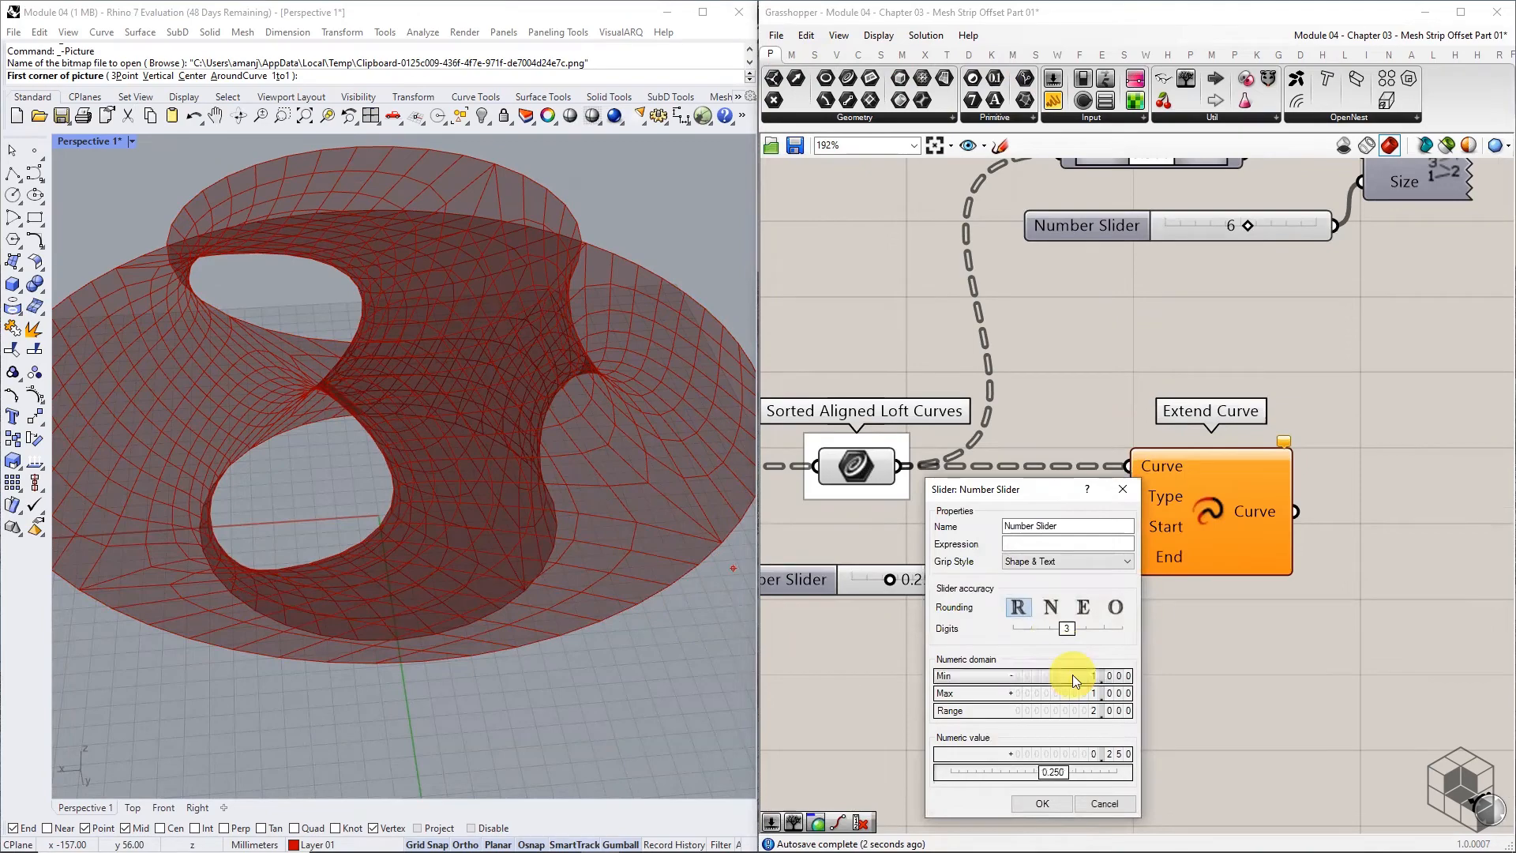
{"action": "left_click", "coordinate": [1040, 804]}
Set the new slider to -0.25 and connect it to the Start and End inputs of Extend Curve.
{"action": "double_click", "coordinate": [975, 577]}
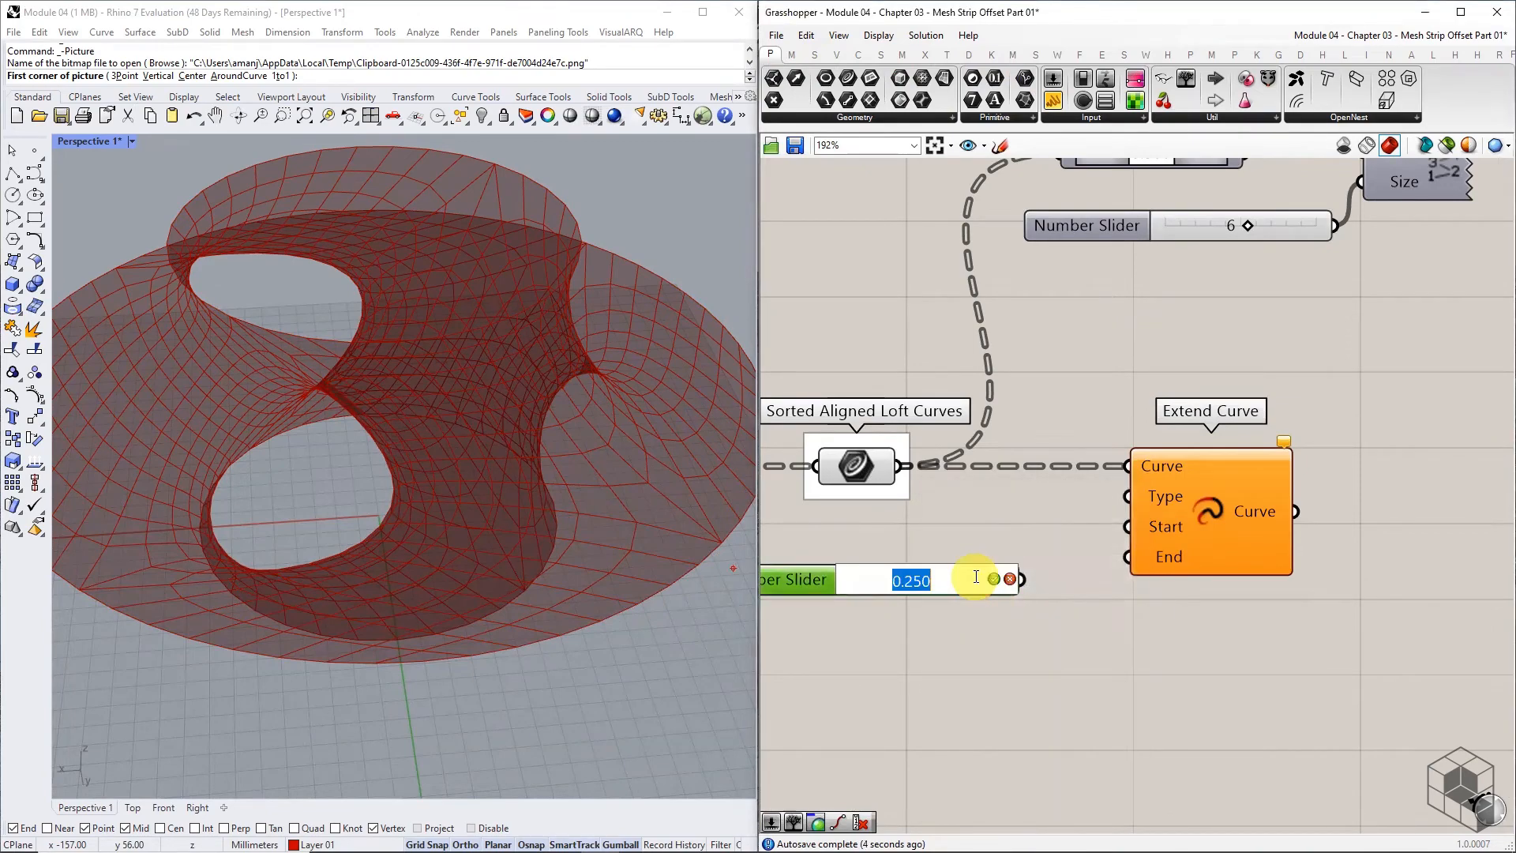
{"action": "type", "text": "-.02"}
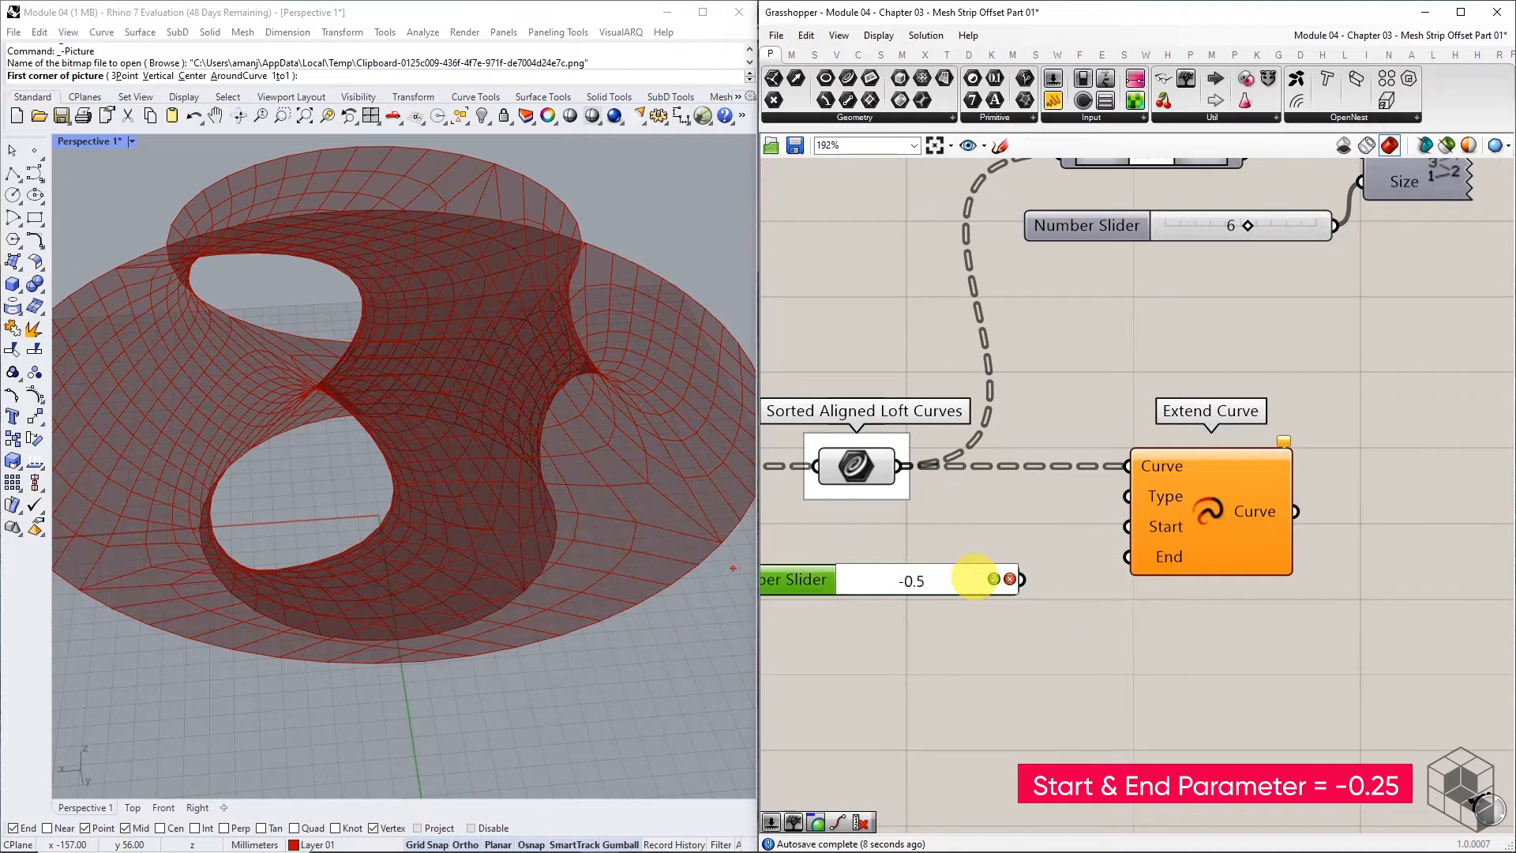
{"action": "key", "text": "Return"}
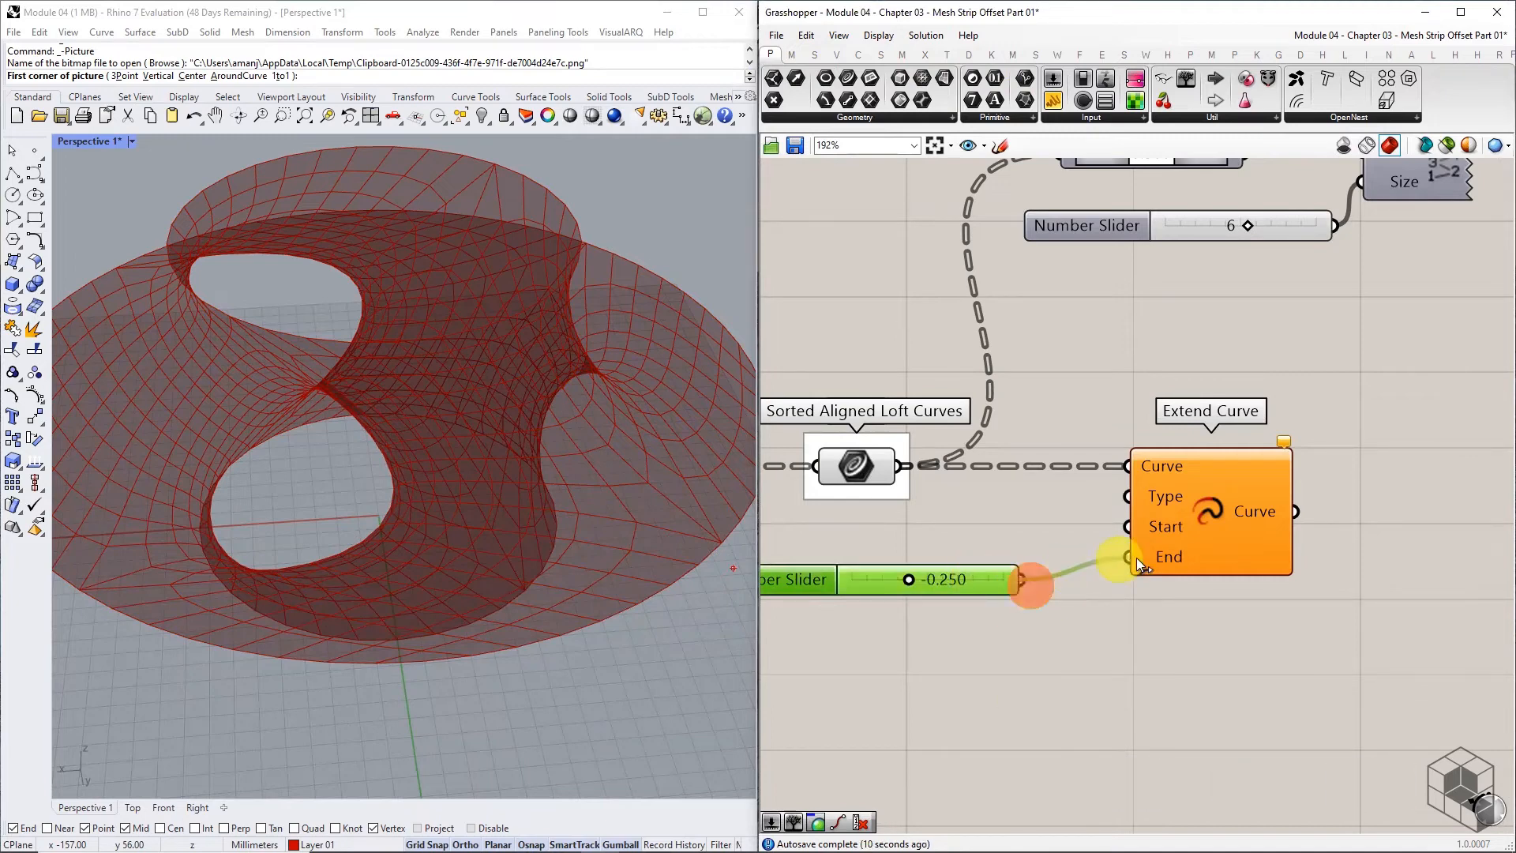
{"action": "left_click_drag", "start_coordinate": [1135, 558], "coordinate": [1023, 579]}
Highlight the Extend Curve result and examine the curve ends against the mesh strip edges, then cancel the pending Picture command.
{"action": "left_click", "coordinate": [1205, 513]}
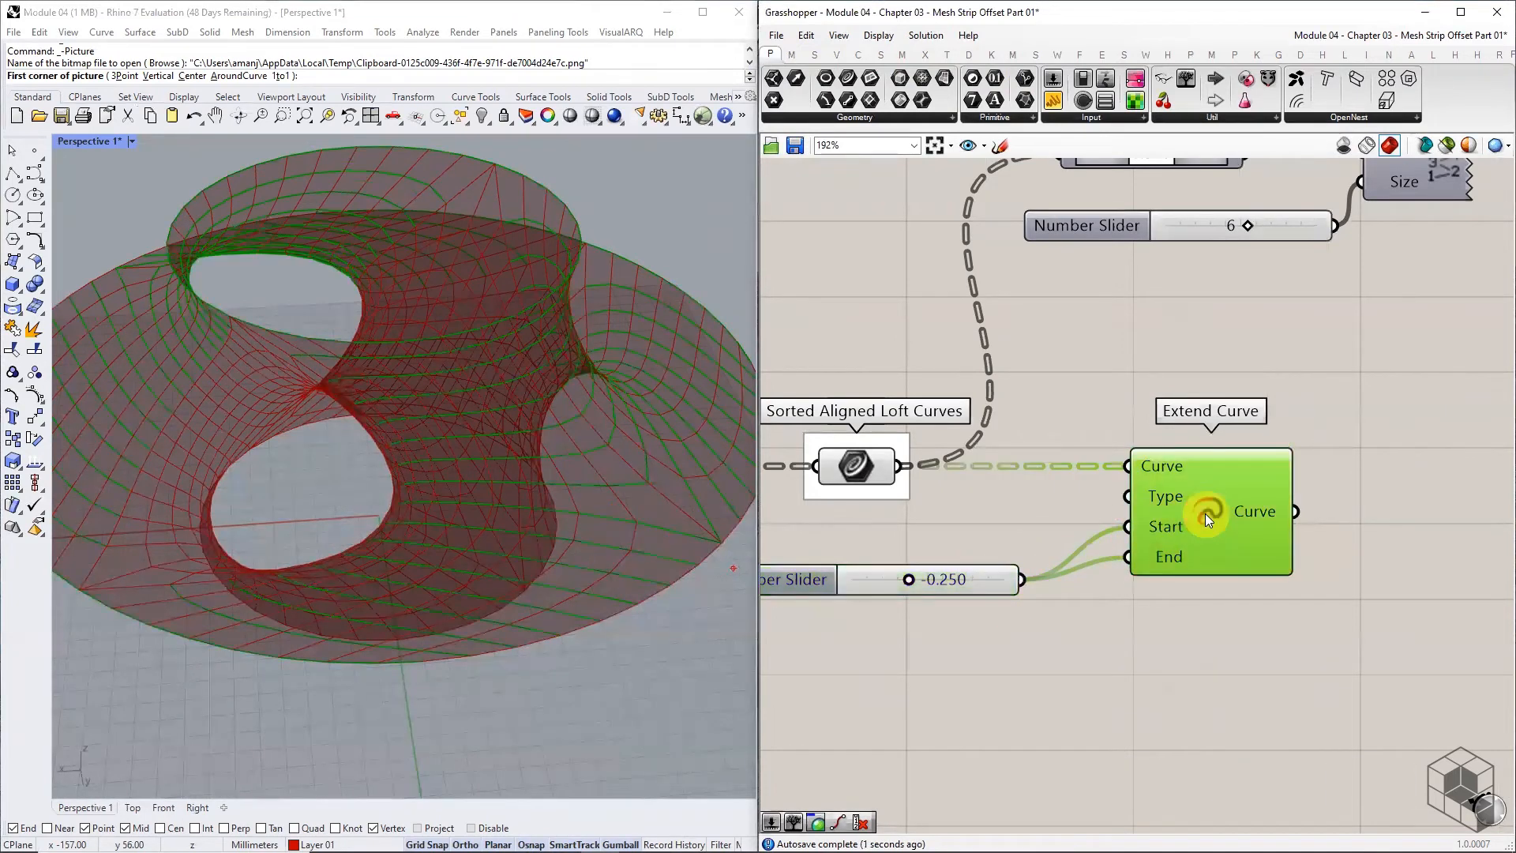
{"action": "scroll", "coordinate": [564, 464], "scroll_direction": "up", "scroll_amount": 5}
{"action": "scroll", "coordinate": [558, 460], "scroll_direction": "up", "scroll_amount": 4}
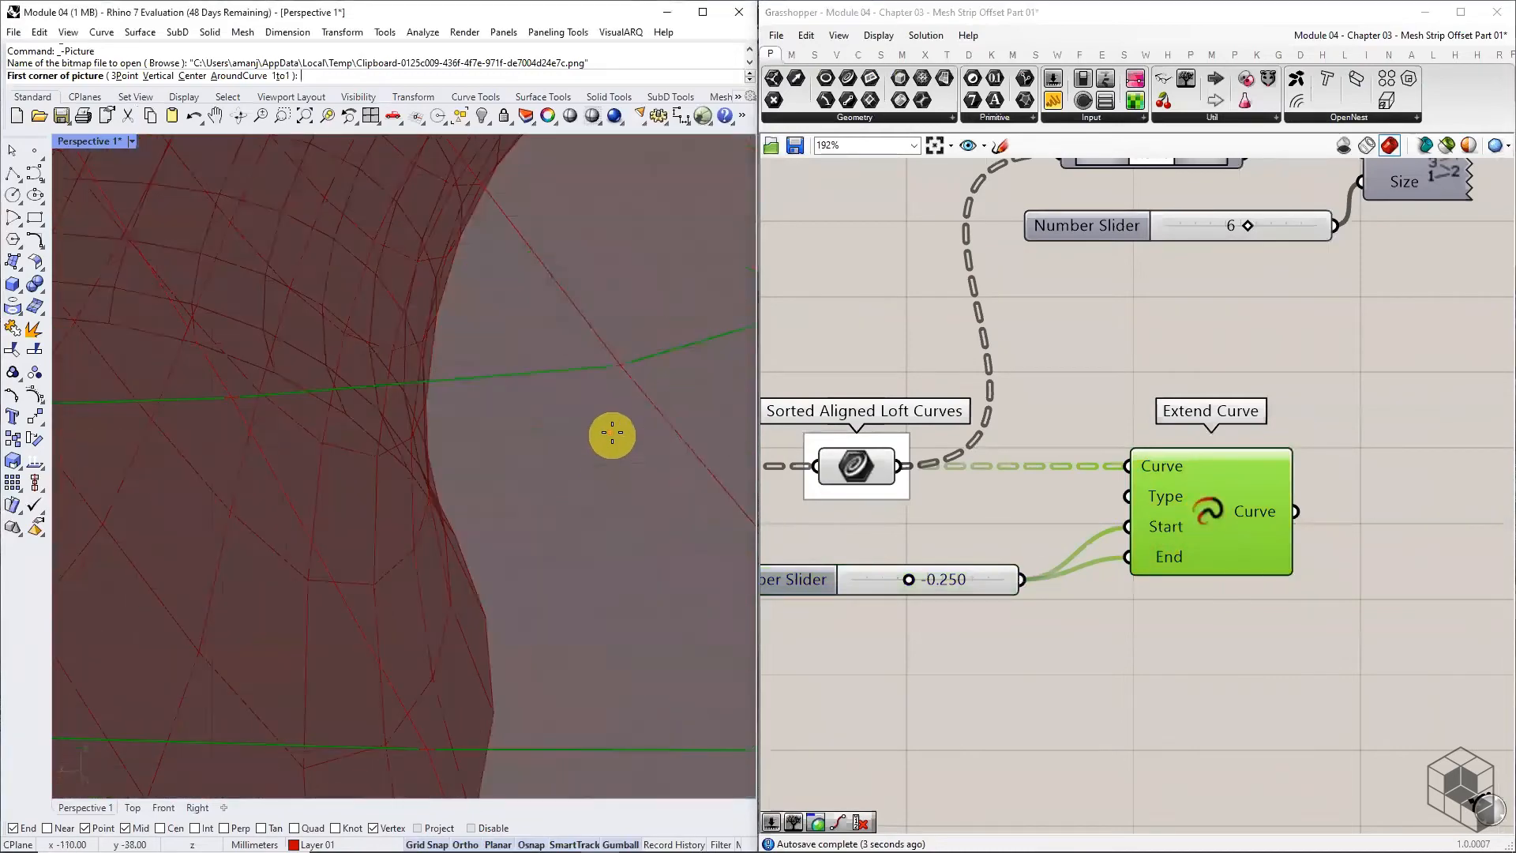
{"action": "scroll", "coordinate": [649, 402], "scroll_direction": "up", "scroll_amount": 2}
{"action": "scroll", "coordinate": [641, 402], "scroll_direction": "down", "scroll_amount": 3}
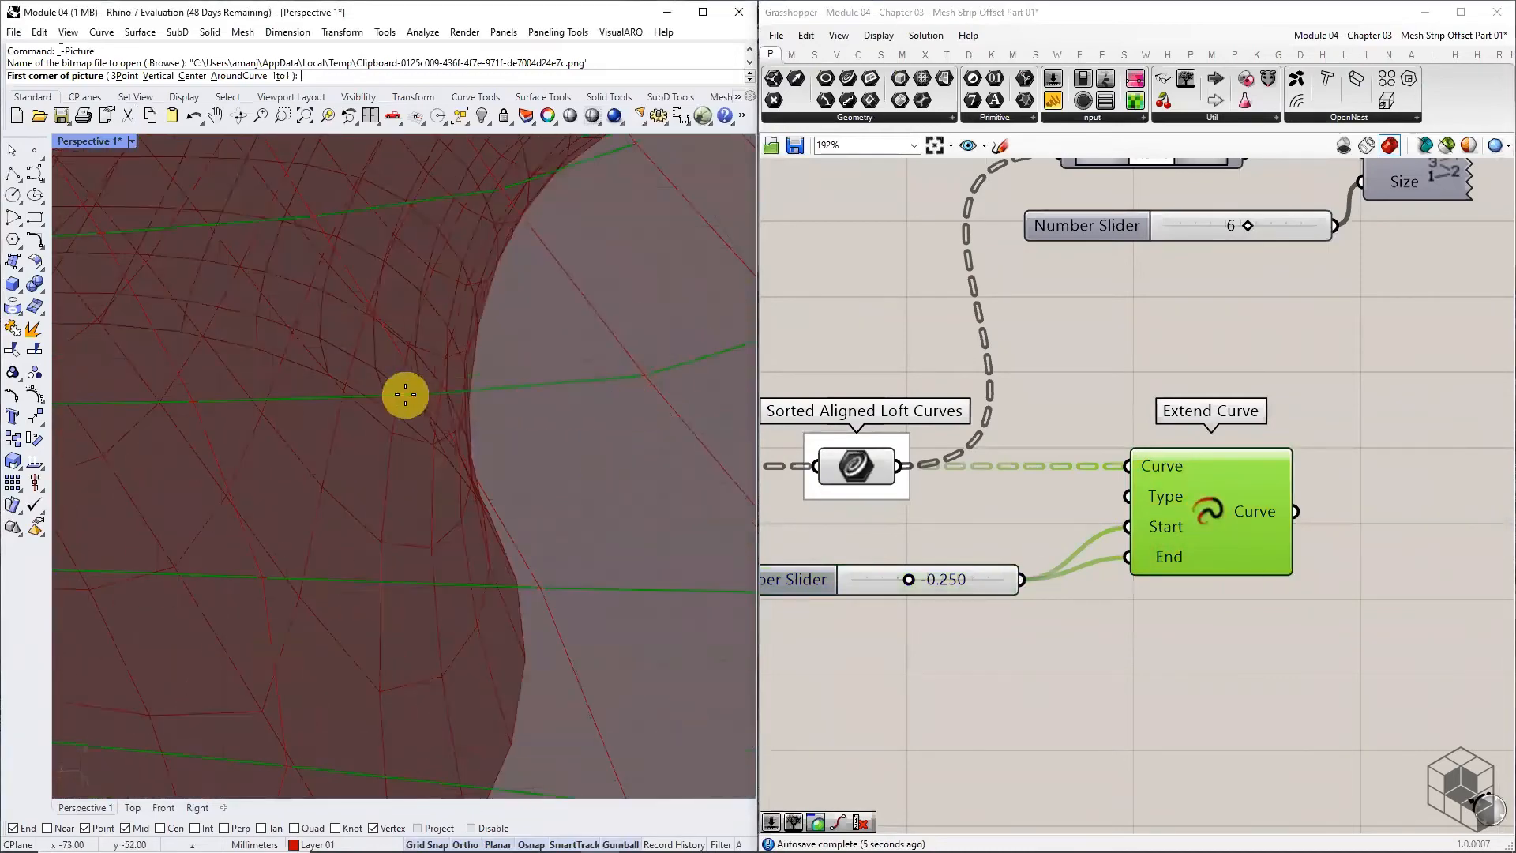
{"action": "scroll", "coordinate": [426, 397], "scroll_direction": "up", "scroll_amount": 5}
{"action": "scroll", "coordinate": [493, 402], "scroll_direction": "down", "scroll_amount": 1}
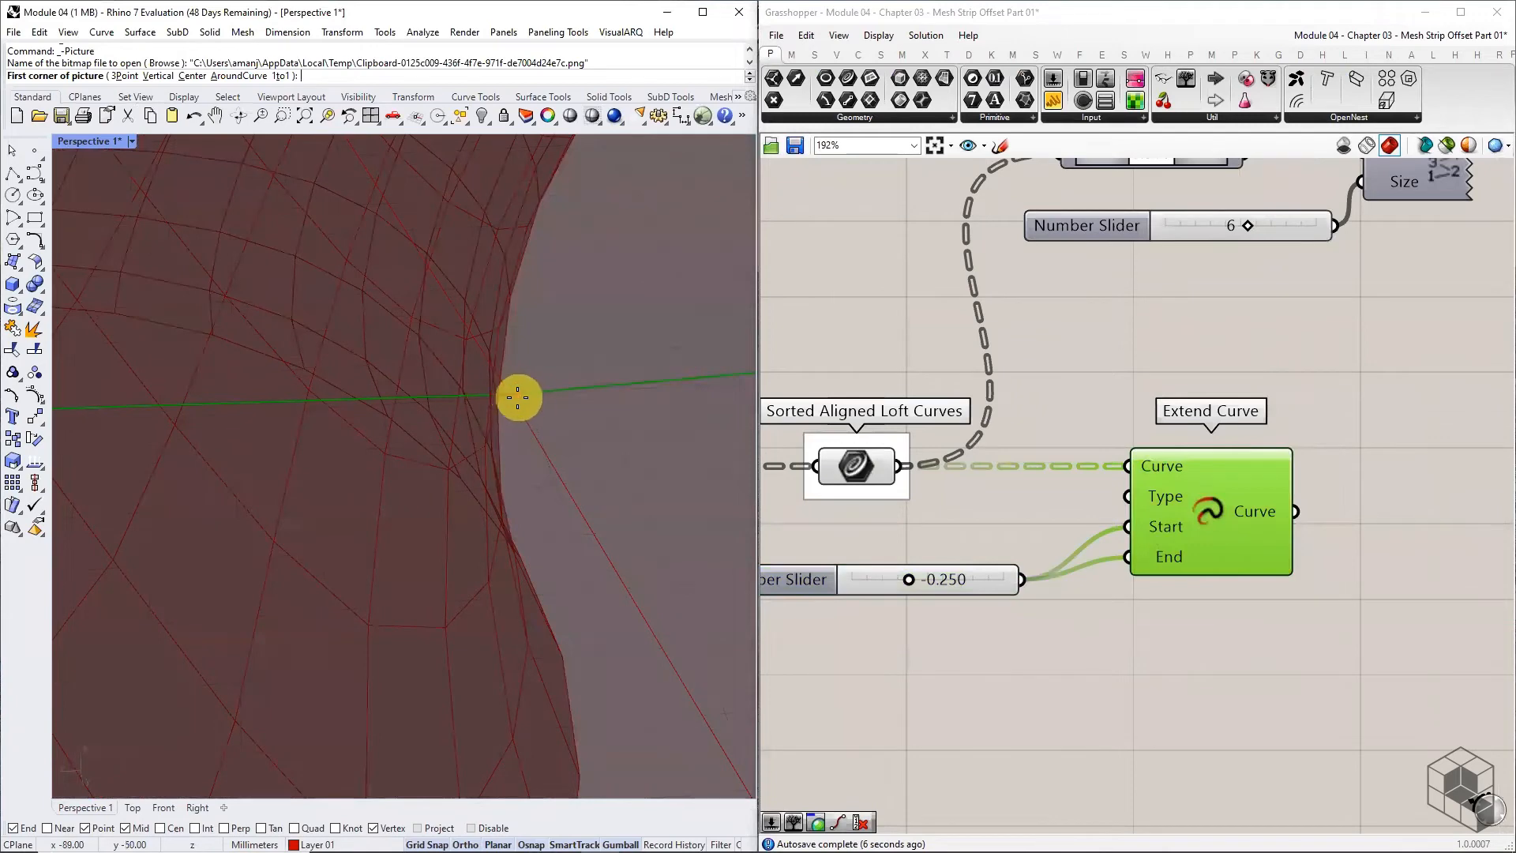
{"action": "scroll", "coordinate": [541, 442], "scroll_direction": "down", "scroll_amount": 2}
{"action": "key", "text": "Escape"}
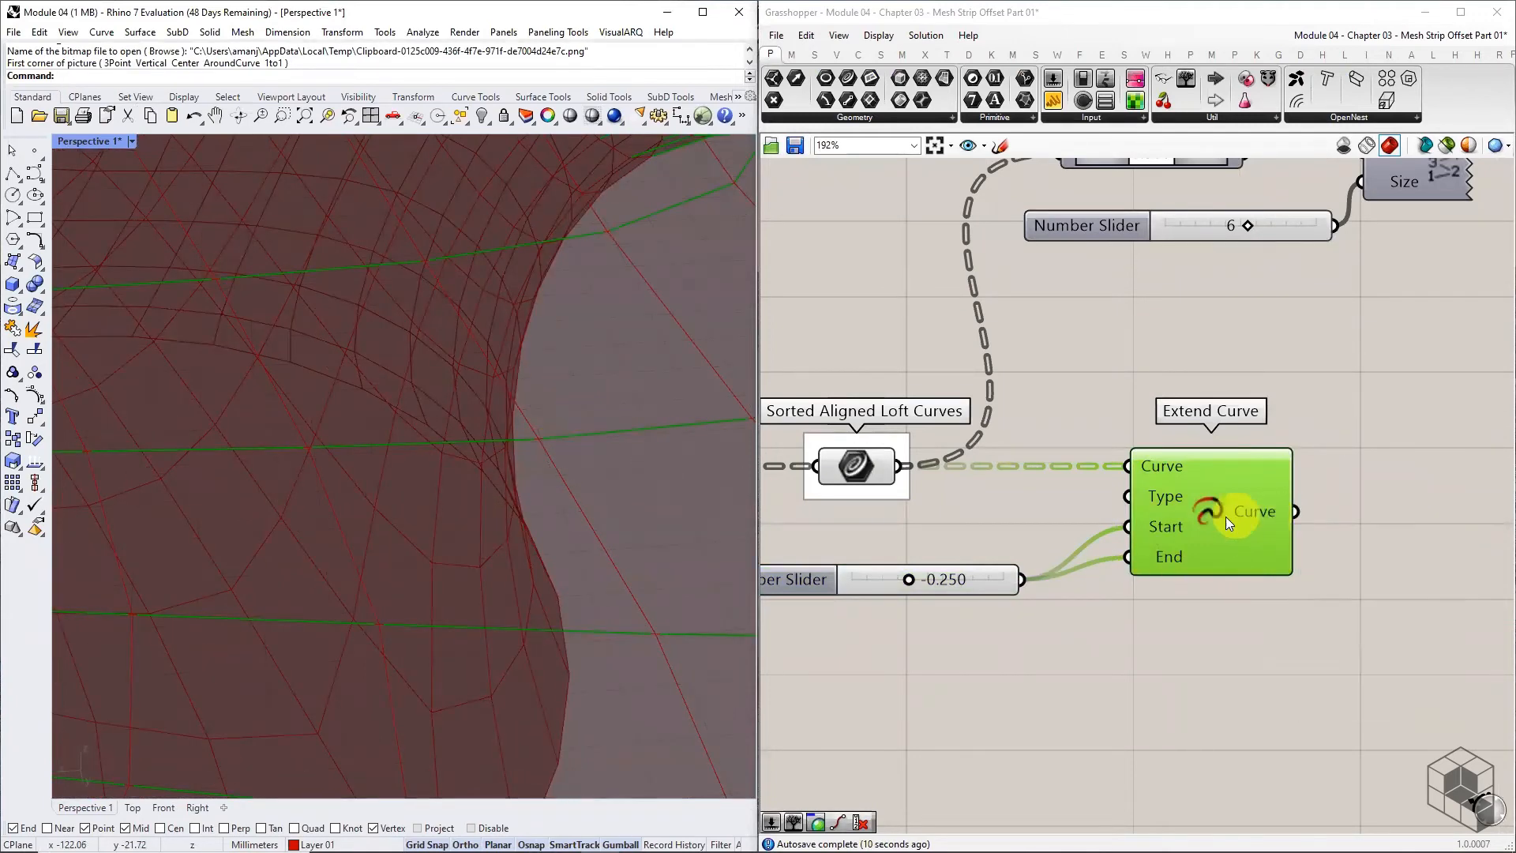
Add a Line parameter after Extend Curve and feed it with the Curve output.
{"action": "scroll", "coordinate": [1184, 529], "scroll_direction": "down", "scroll_amount": 2}
{"action": "left_click", "coordinate": [848, 99]}
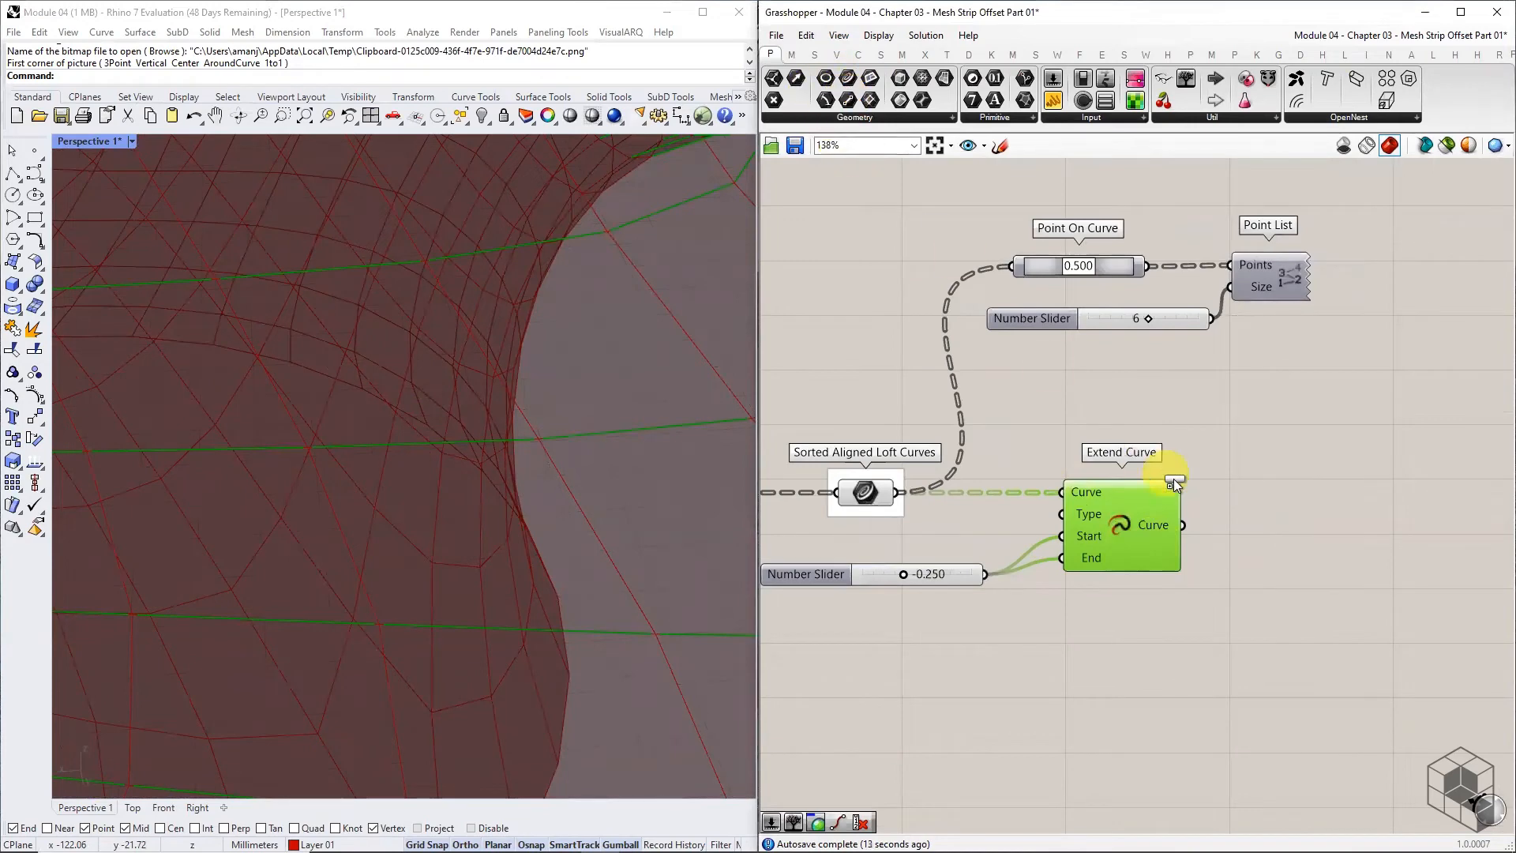
{"action": "left_click", "coordinate": [1271, 529]}
{"action": "left_click_drag", "start_coordinate": [1181, 524], "coordinate": [1244, 529]}
{"action": "left_click", "coordinate": [1265, 526]}
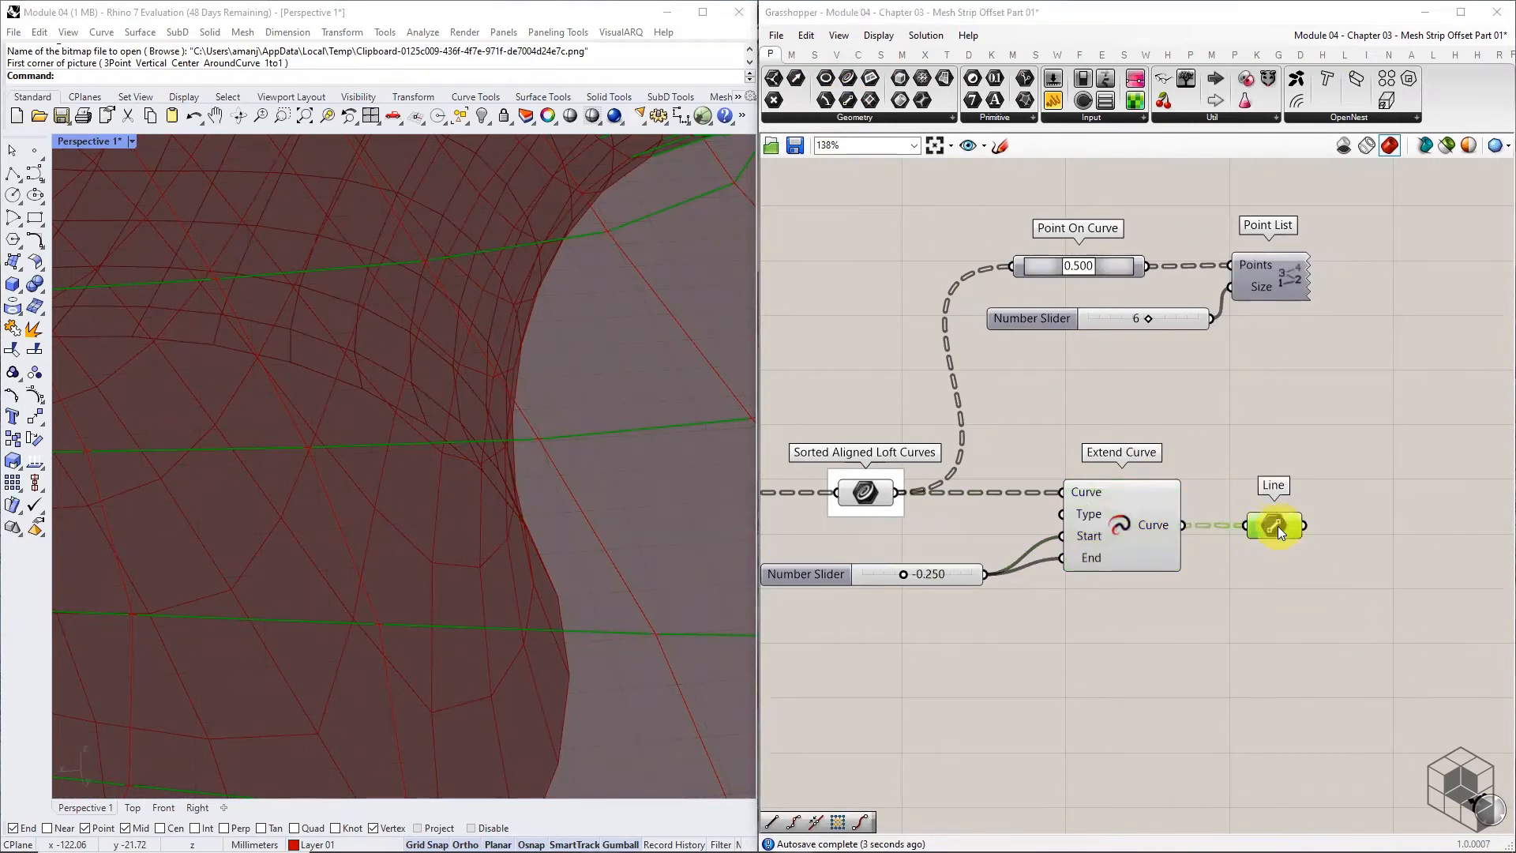
Group the Line parameter and name the group Shortened Loft Curves.
{"action": "middle_click", "coordinate": [1278, 527]}
{"action": "left_click", "coordinate": [1282, 488]}
{"action": "right_click", "coordinate": [1286, 506]}
{"action": "left_click", "coordinate": [1342, 518]}
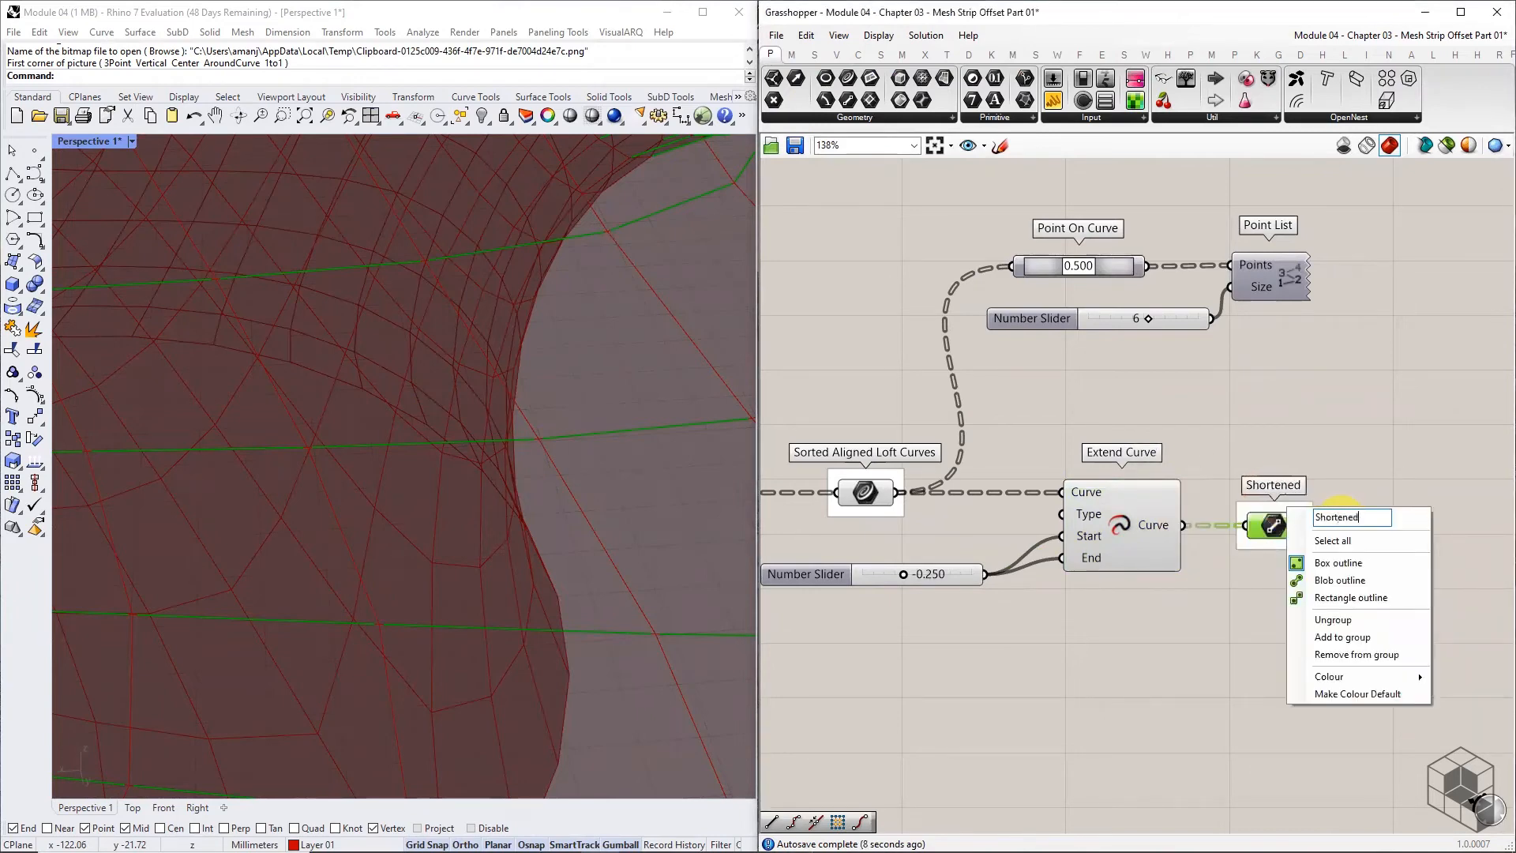
{"action": "type", "text": "Shortened Loft Curves"}
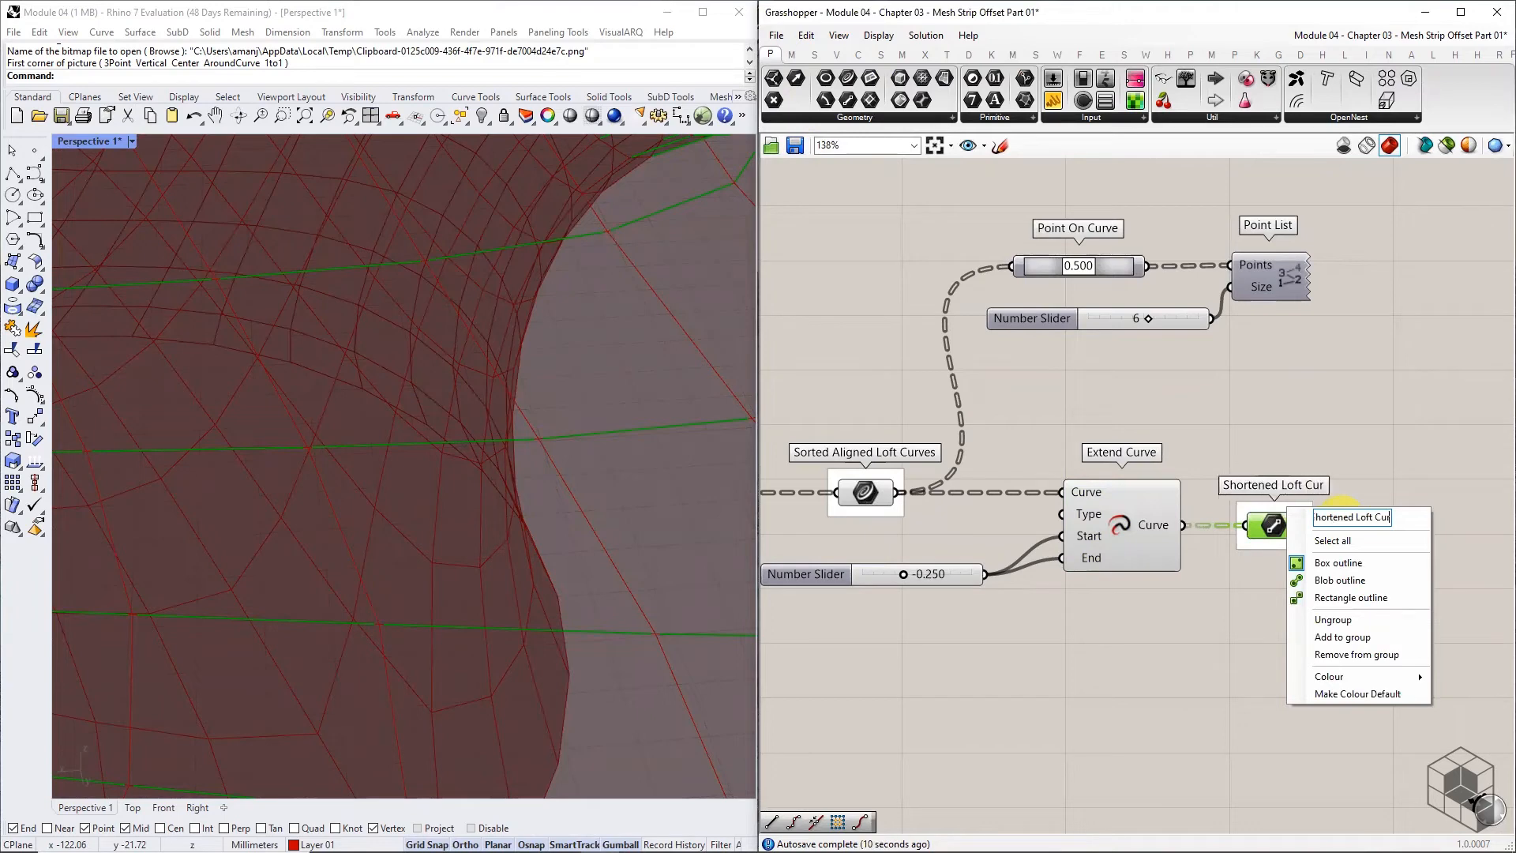
{"action": "left_click", "coordinate": [1278, 440]}
Turn off the preview of Sorted Aligned Loft Curves and Extend Curve, and move Shortened Loft Curves farther away from Extend Curve.
{"action": "scroll", "coordinate": [1206, 462], "scroll_direction": "down", "scroll_amount": 2}
{"action": "left_click_drag", "start_coordinate": [1154, 438], "coordinate": [901, 573]}
{"action": "middle_click", "coordinate": [1065, 489]}
{"action": "left_click", "coordinate": [1097, 461]}
{"action": "right_click_drag", "start_coordinate": [1232, 467], "coordinate": [1041, 466]}
{"action": "left_click_drag", "start_coordinate": [1063, 510], "coordinate": [1138, 509]}
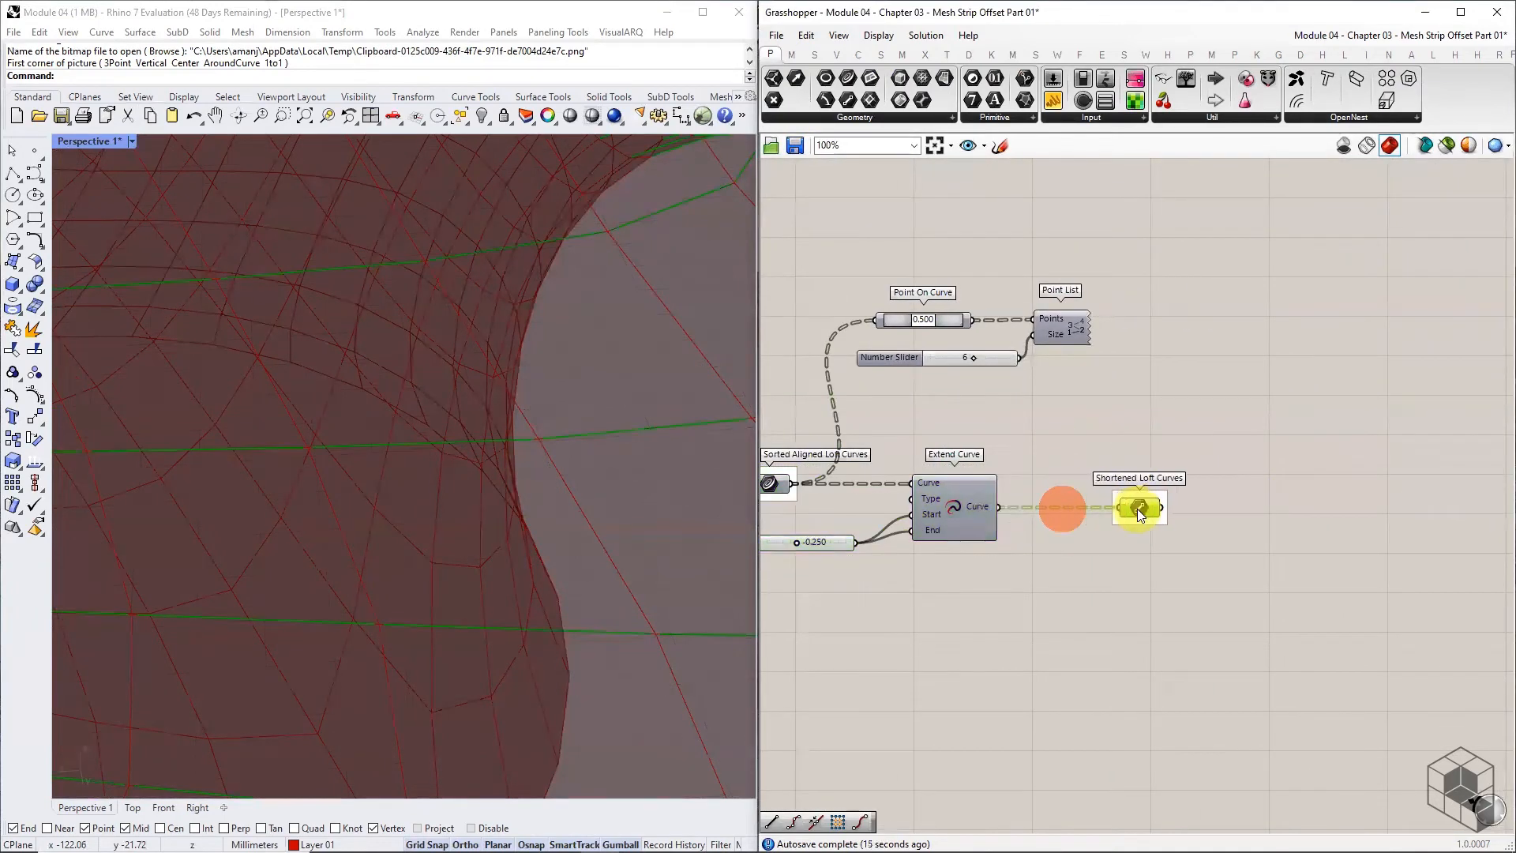
{"action": "left_click", "coordinate": [1154, 556]}
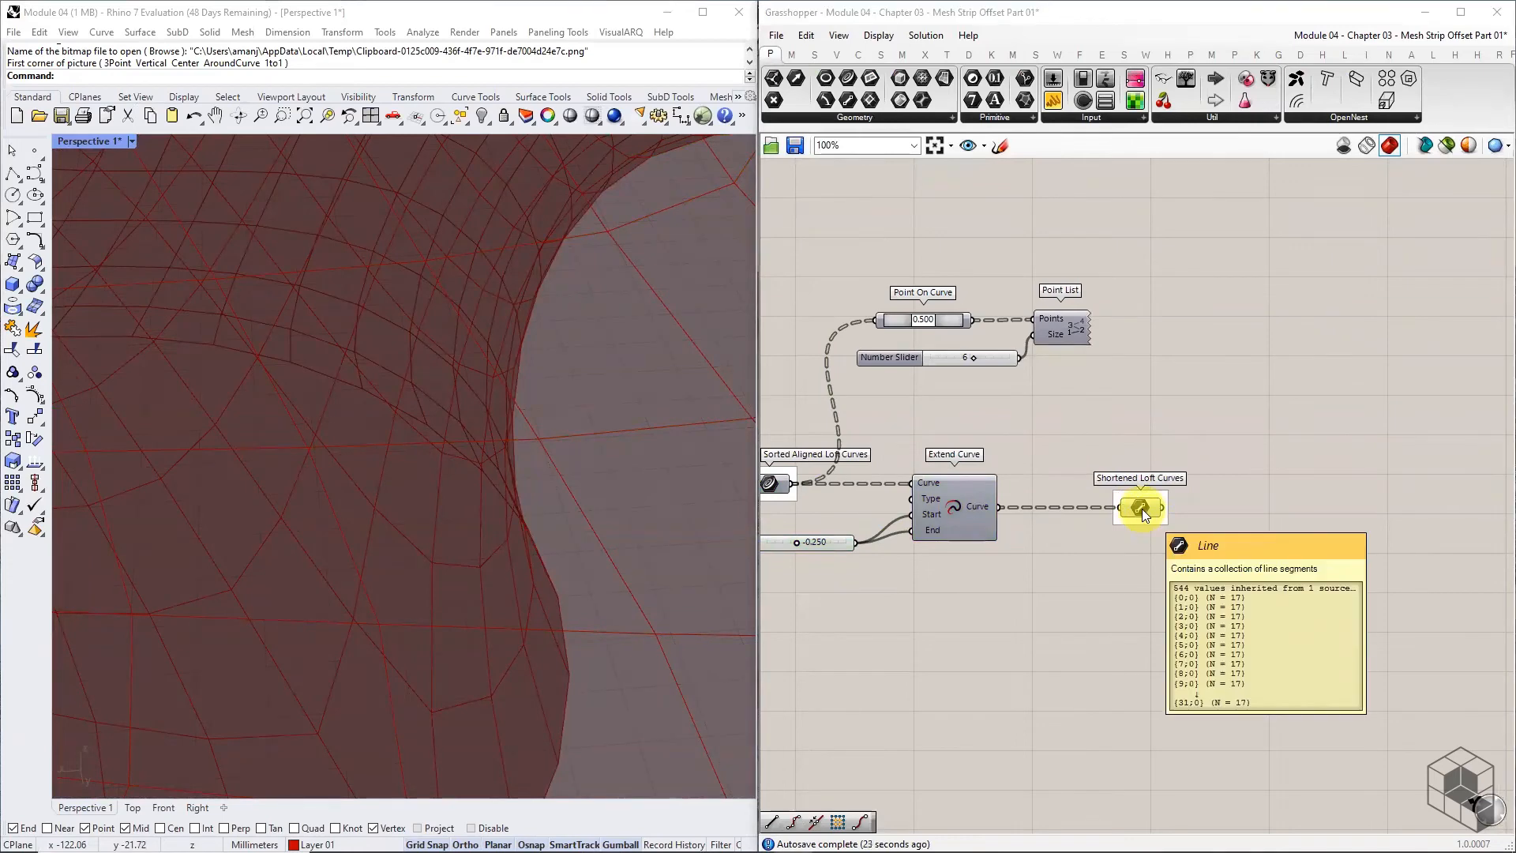
Add a Cull Index component and connect Shortened Loft Curves to its List input.
{"action": "left_click", "coordinate": [854, 52]}
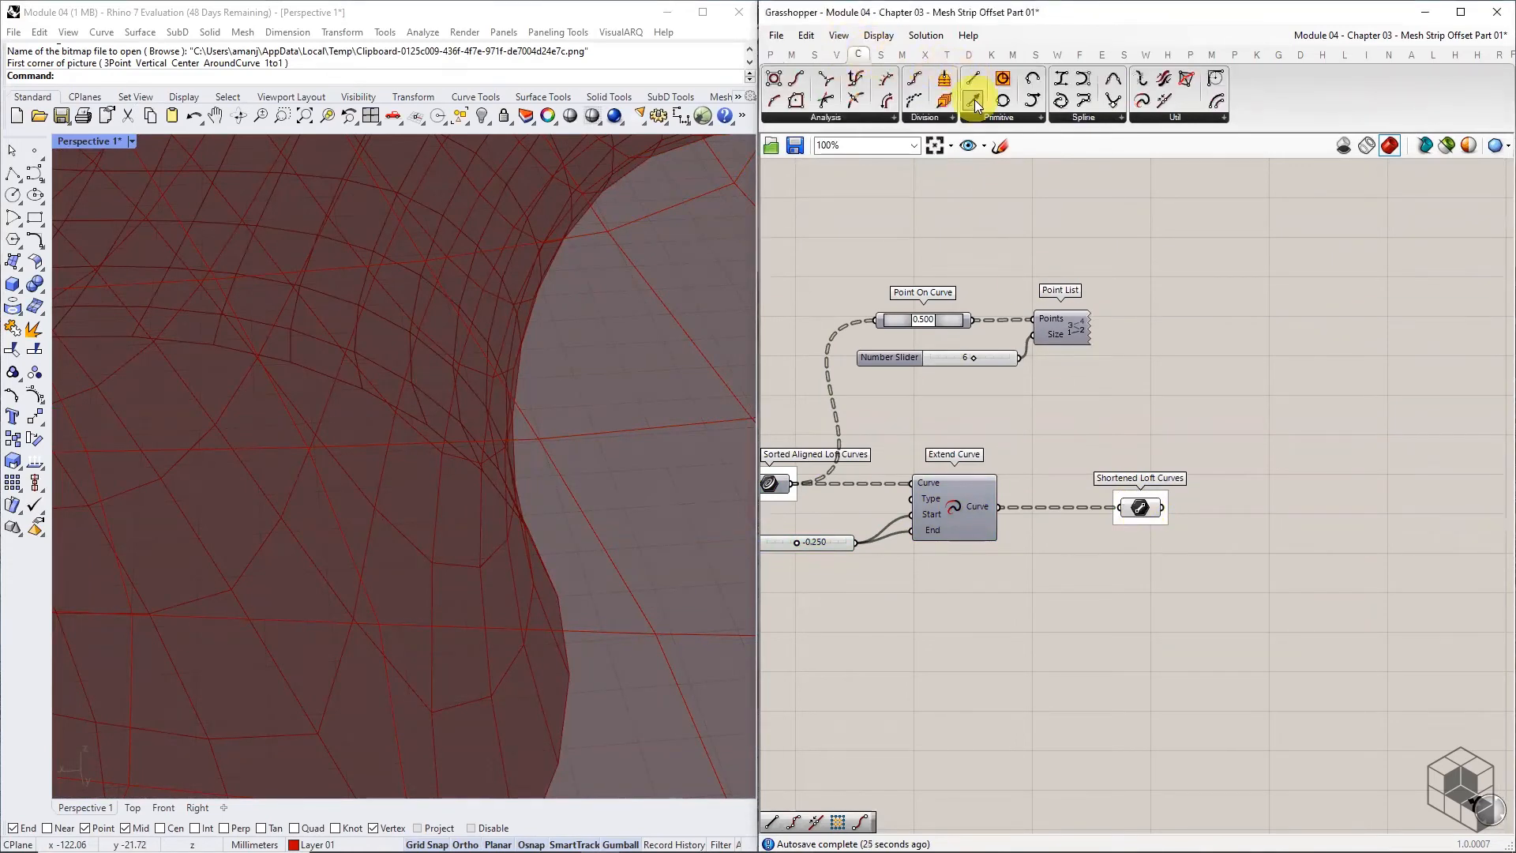
{"action": "left_click", "coordinate": [882, 54]}
{"action": "left_click", "coordinate": [815, 53]}
{"action": "left_click", "coordinate": [1020, 118]}
{"action": "left_click", "coordinate": [1037, 141]}
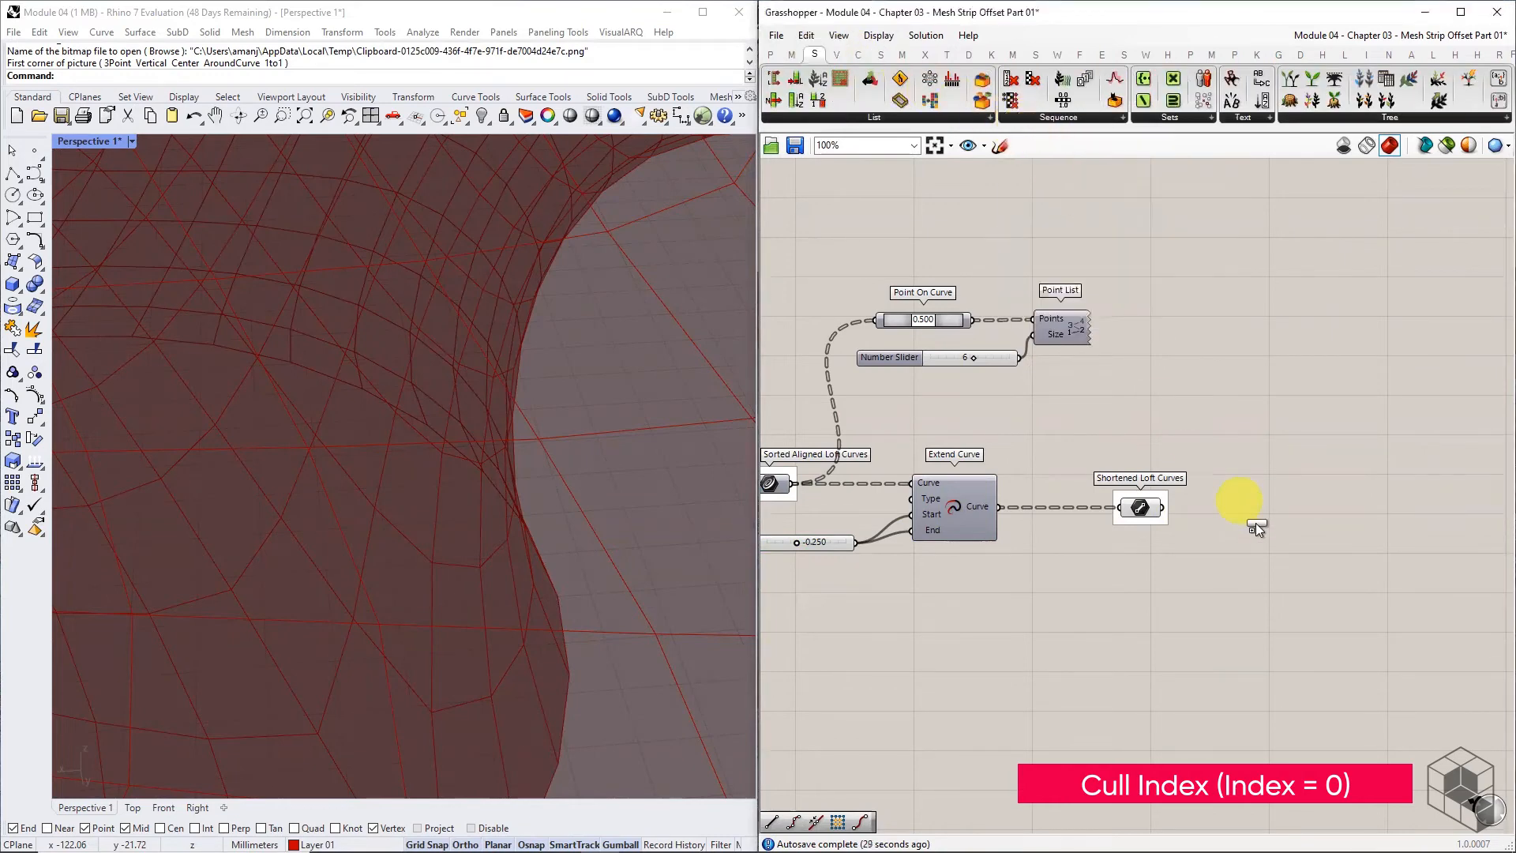
{"action": "left_click", "coordinate": [1267, 537]}
{"action": "scroll", "coordinate": [1201, 507], "scroll_direction": "up", "scroll_amount": 1}
{"action": "scroll", "coordinate": [1177, 510], "scroll_direction": "up", "scroll_amount": 1}
{"action": "left_click_drag", "start_coordinate": [1150, 507], "coordinate": [1237, 558]}
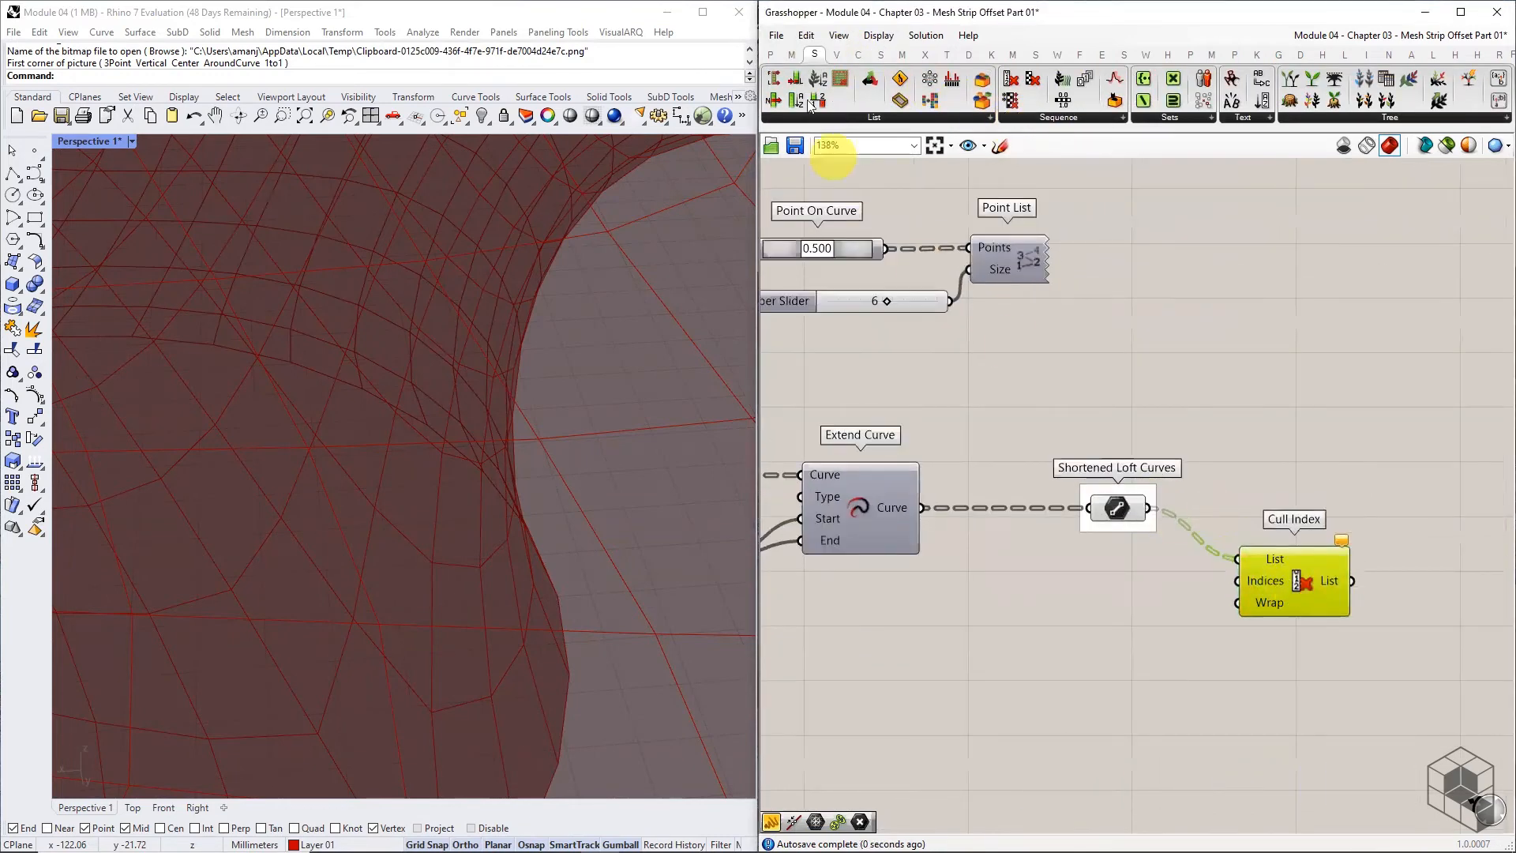
Add a panel containing 0, connect it to the Indices input of Cull Index, and adjust the component's placement.
{"action": "left_click", "coordinate": [770, 54]}
{"action": "left_click_drag", "start_coordinate": [1088, 248], "coordinate": [1114, 589]}
{"action": "double_click", "coordinate": [1116, 589]}
{"action": "type", "text": "0"}
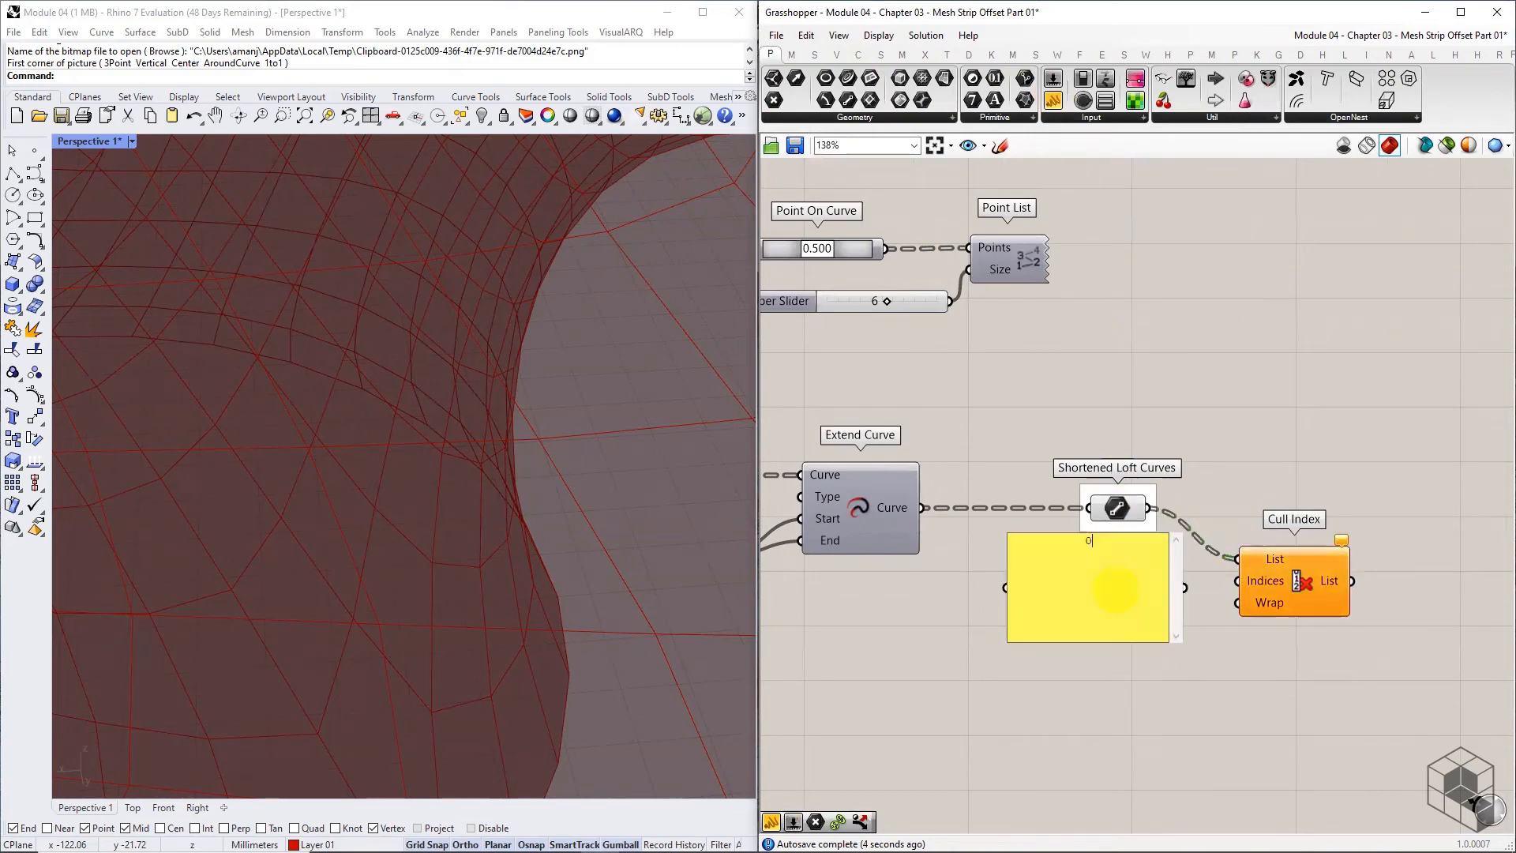
{"action": "left_click", "coordinate": [1169, 676]}
{"action": "left_click_drag", "start_coordinate": [1228, 580], "coordinate": [1235, 581]}
{"action": "left_click_drag", "start_coordinate": [1313, 585], "coordinate": [1295, 591]}
{"action": "right_click_drag", "start_coordinate": [1309, 591], "coordinate": [1158, 640]}
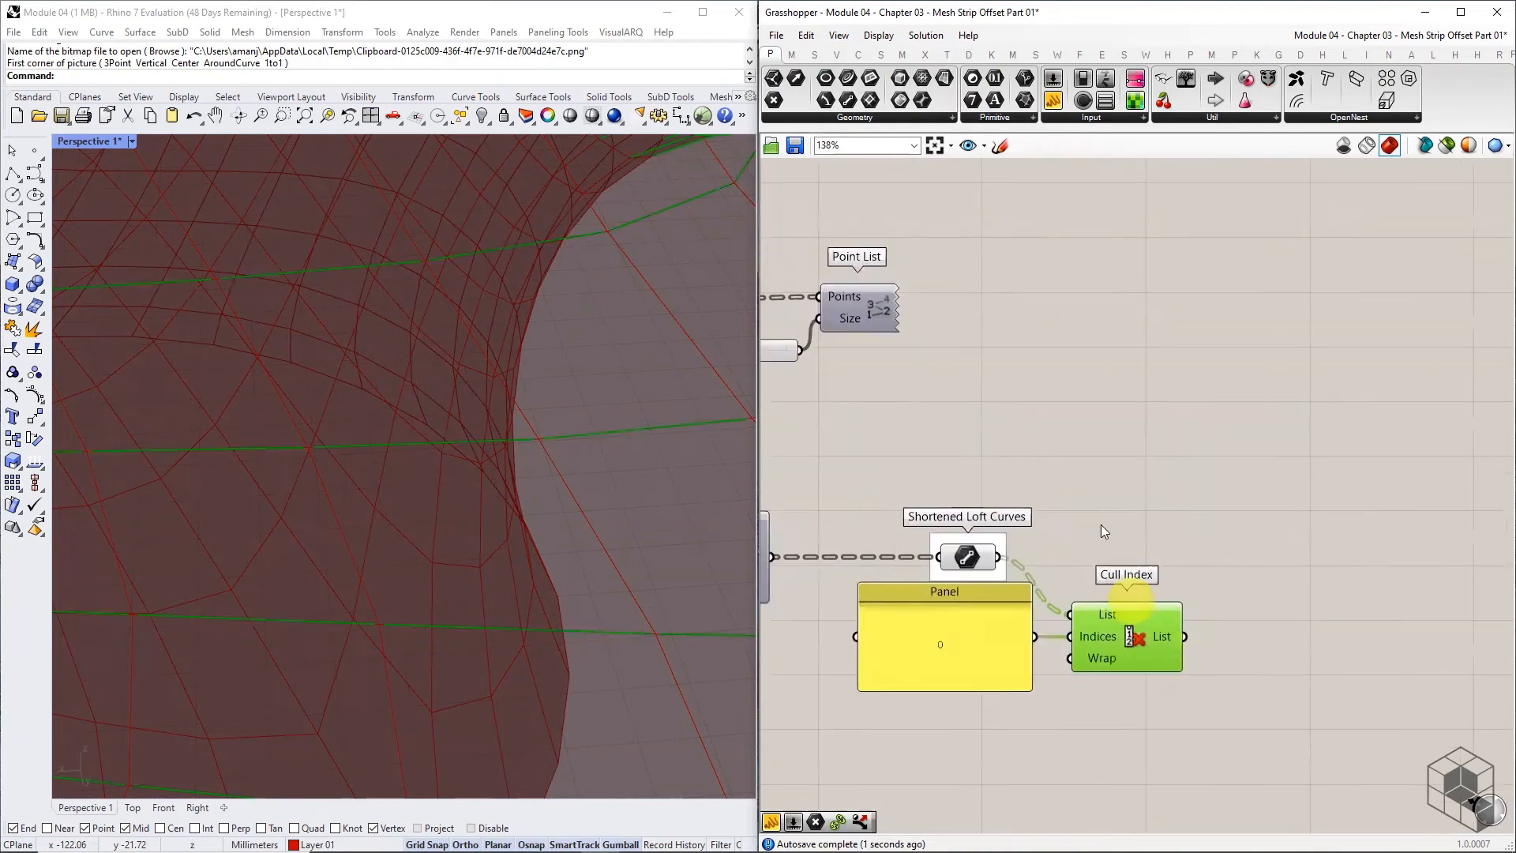
Add a Shortest List component with the Cull Index output in List (A) and Shortened Loft Curves in List (B).
{"action": "left_click", "coordinate": [814, 54]}
{"action": "left_click", "coordinate": [831, 118]}
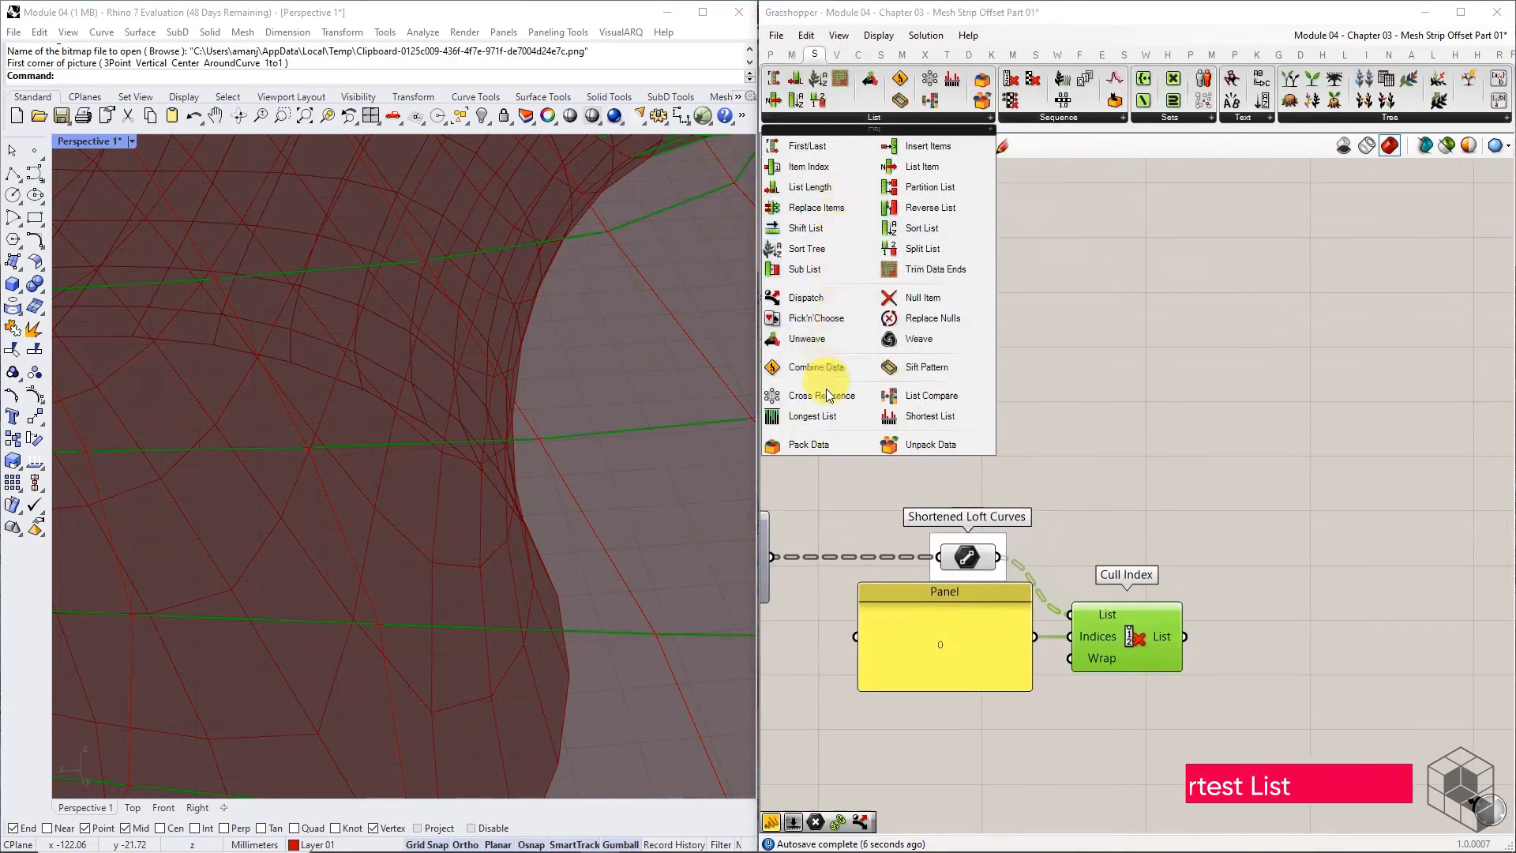
{"action": "left_click", "coordinate": [924, 415]}
{"action": "left_click", "coordinate": [1364, 588]}
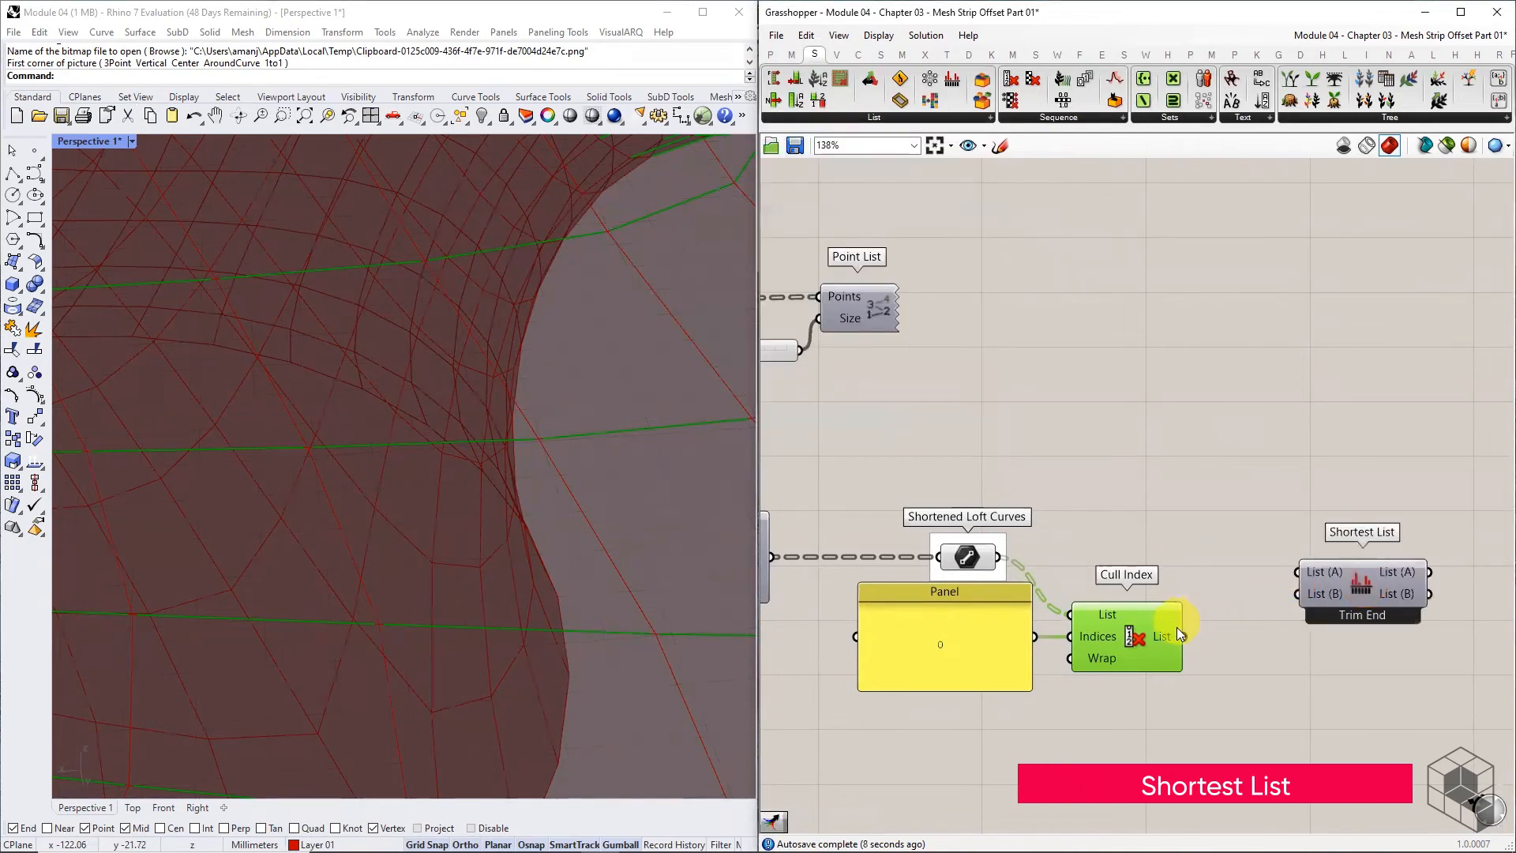
{"action": "left_click_drag", "start_coordinate": [1184, 635], "coordinate": [1326, 548]}
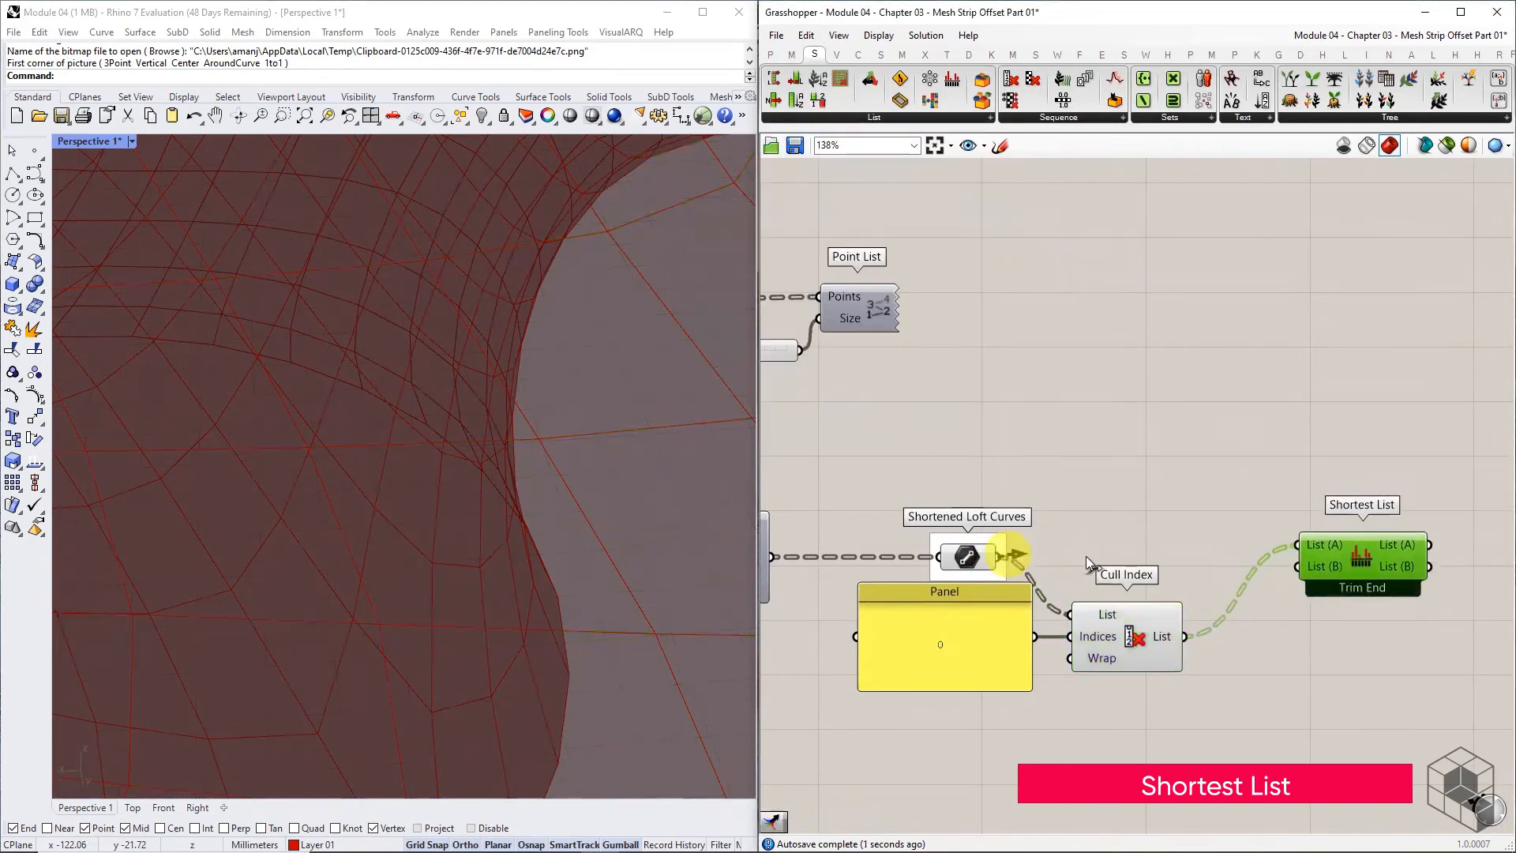
{"action": "left_click_drag", "start_coordinate": [1086, 556], "coordinate": [1300, 565]}
{"action": "left_click_drag", "start_coordinate": [1345, 558], "coordinate": [1348, 549]}
{"action": "right_click_drag", "start_coordinate": [1404, 616], "coordinate": [1263, 576]}
{"action": "left_click", "coordinate": [1099, 635]}
{"action": "scroll", "coordinate": [1263, 576], "scroll_direction": "down", "scroll_amount": 2}
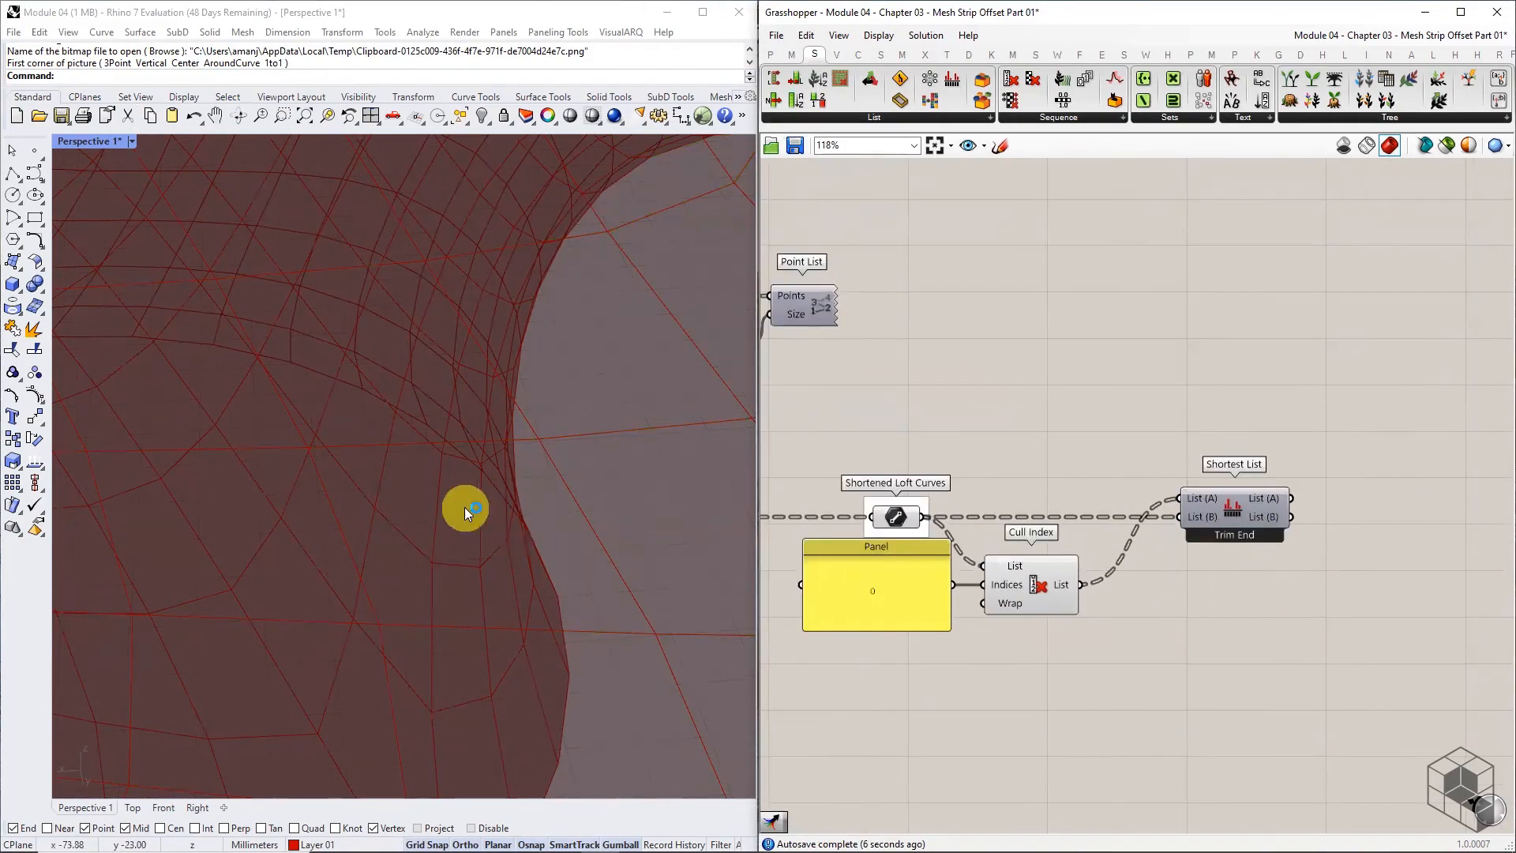
Graft and simplify both the List (A) and List (B) outputs of Shortest List.
{"action": "scroll", "coordinate": [464, 507], "scroll_direction": "down", "scroll_amount": 5}
{"action": "right_click_drag", "start_coordinate": [464, 506], "coordinate": [428, 480]}
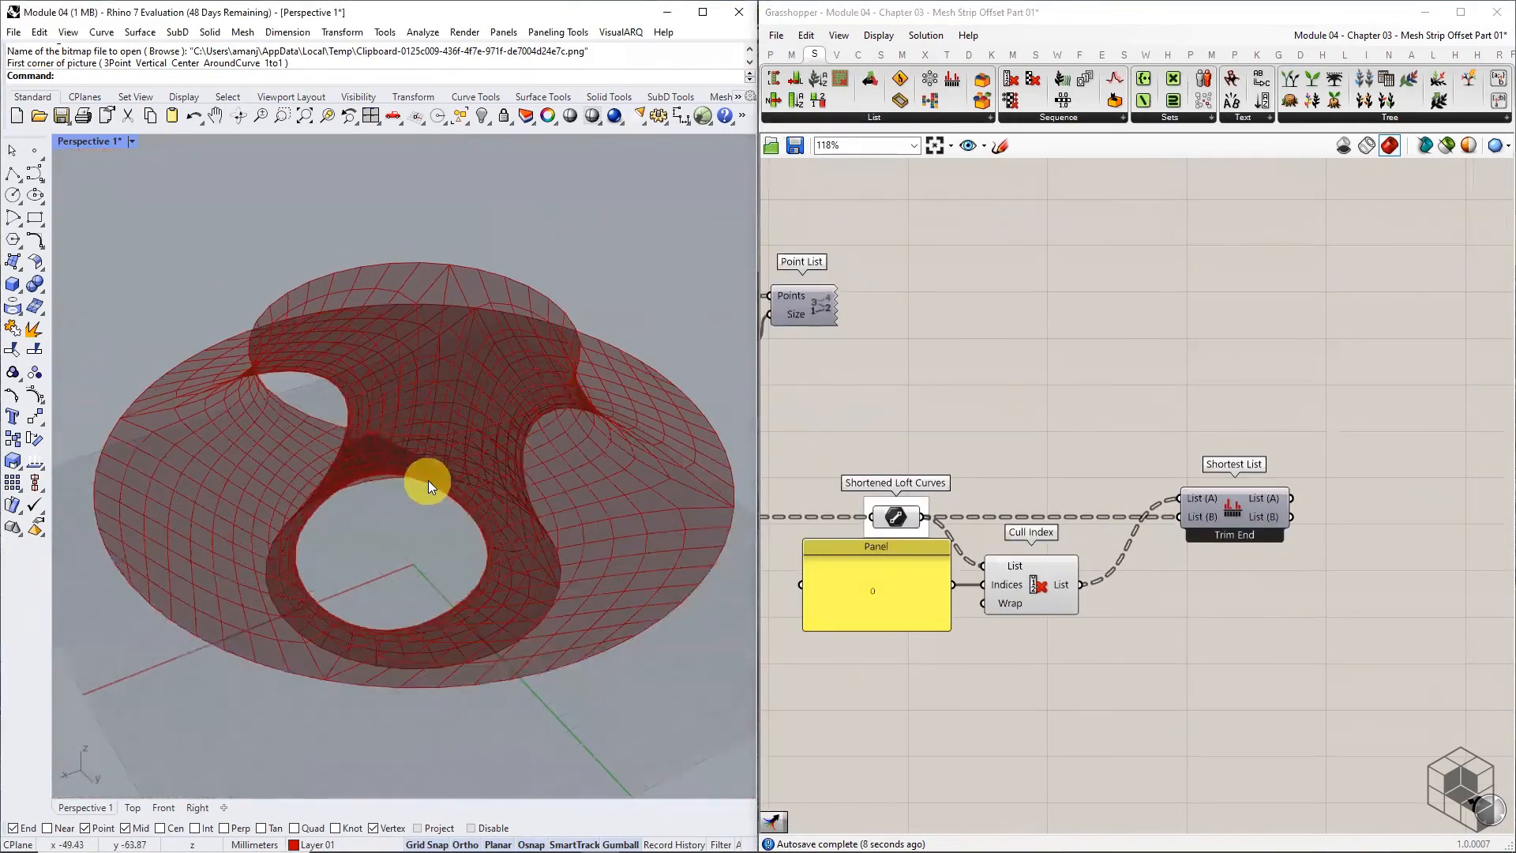
{"action": "scroll", "coordinate": [1279, 515], "scroll_direction": "up", "scroll_amount": 2}
{"action": "right_click", "coordinate": [1253, 491]}
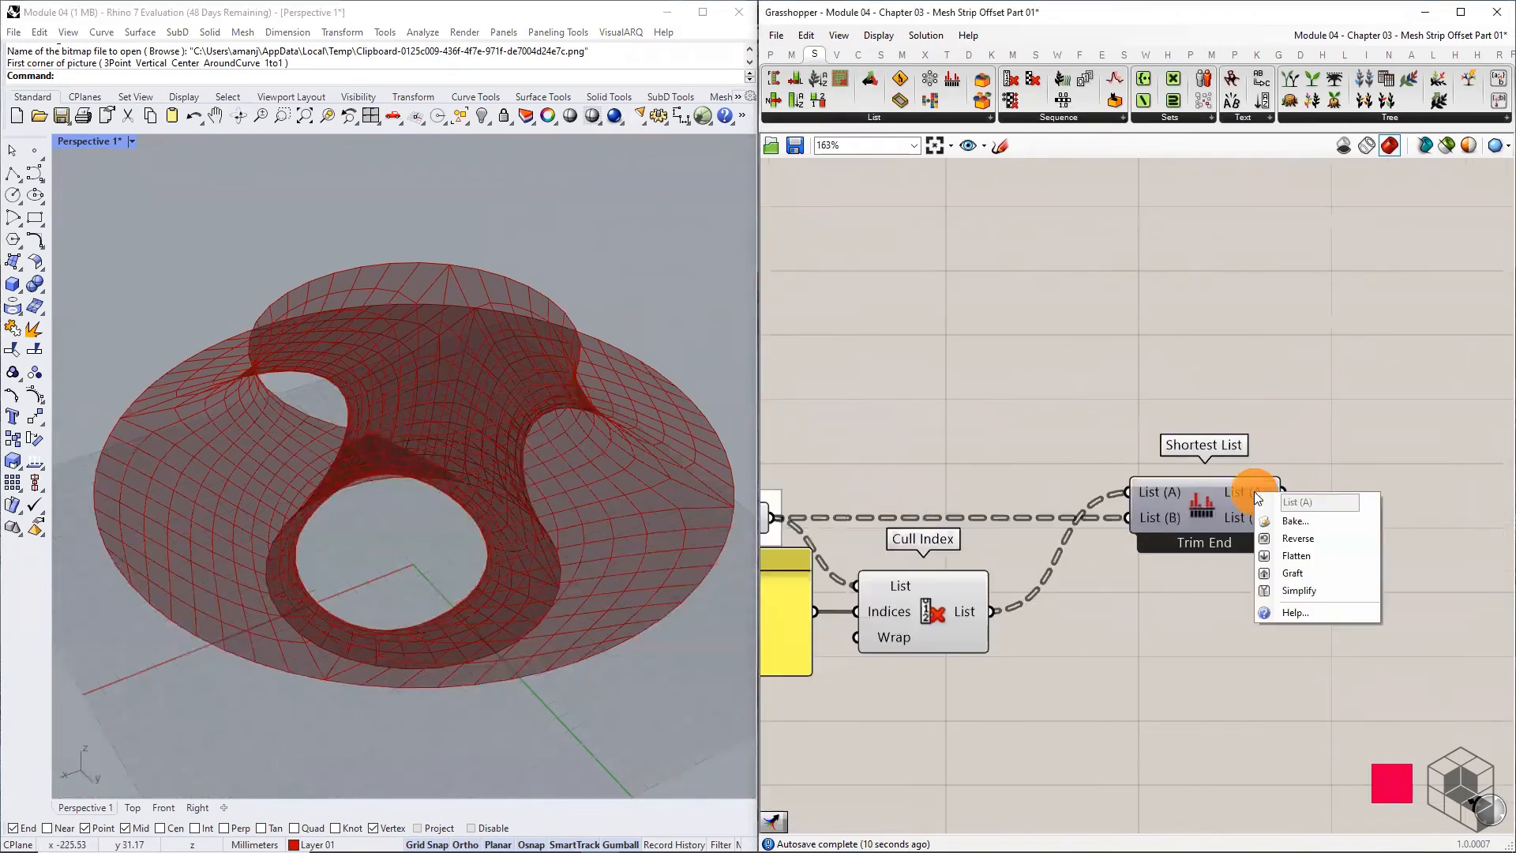
{"action": "left_click", "coordinate": [1295, 576]}
{"action": "right_click", "coordinate": [1260, 510]}
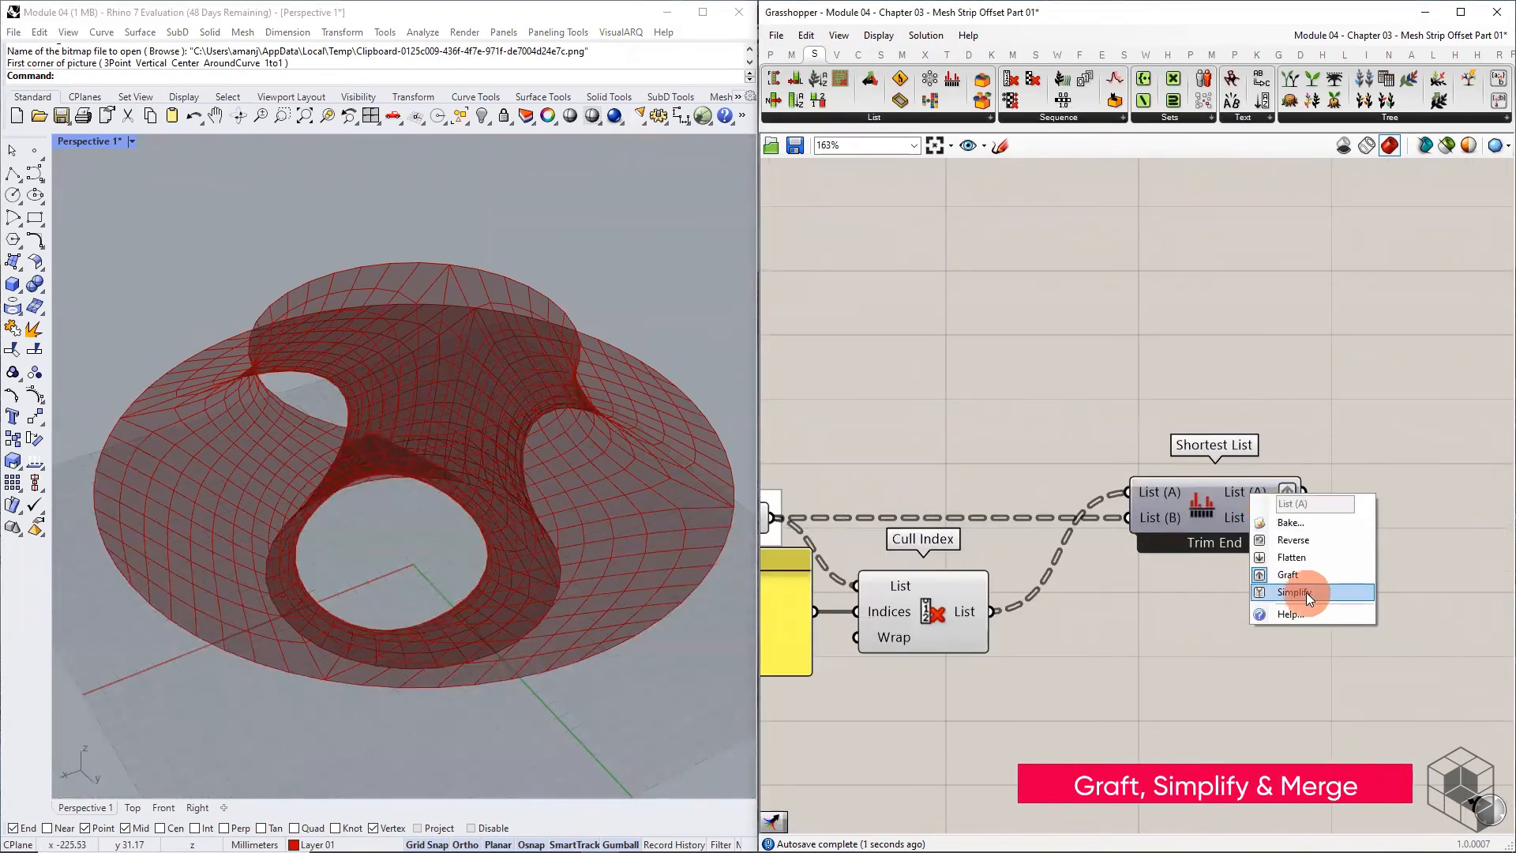
{"action": "left_click", "coordinate": [1294, 582]}
{"action": "right_click", "coordinate": [1257, 518]}
{"action": "left_click", "coordinate": [1295, 600]}
{"action": "right_click", "coordinate": [1266, 525]}
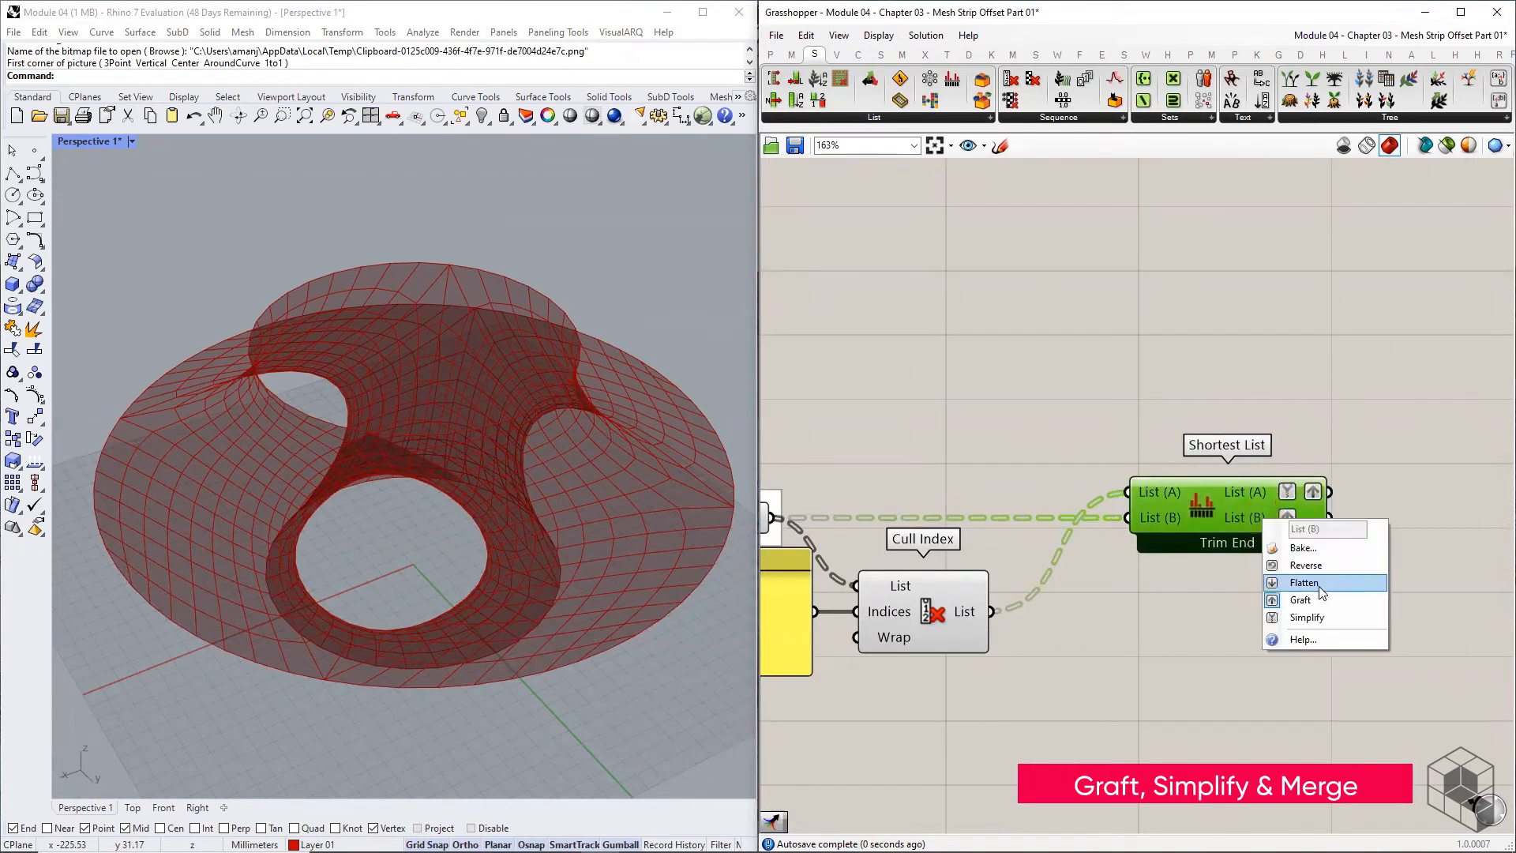
{"action": "left_click", "coordinate": [1320, 613]}
{"action": "right_click_drag", "start_coordinate": [1320, 609], "coordinate": [1194, 601]}
{"action": "left_click", "coordinate": [1194, 602]}
{"action": "scroll", "coordinate": [1194, 602], "scroll_direction": "down", "scroll_amount": 2}
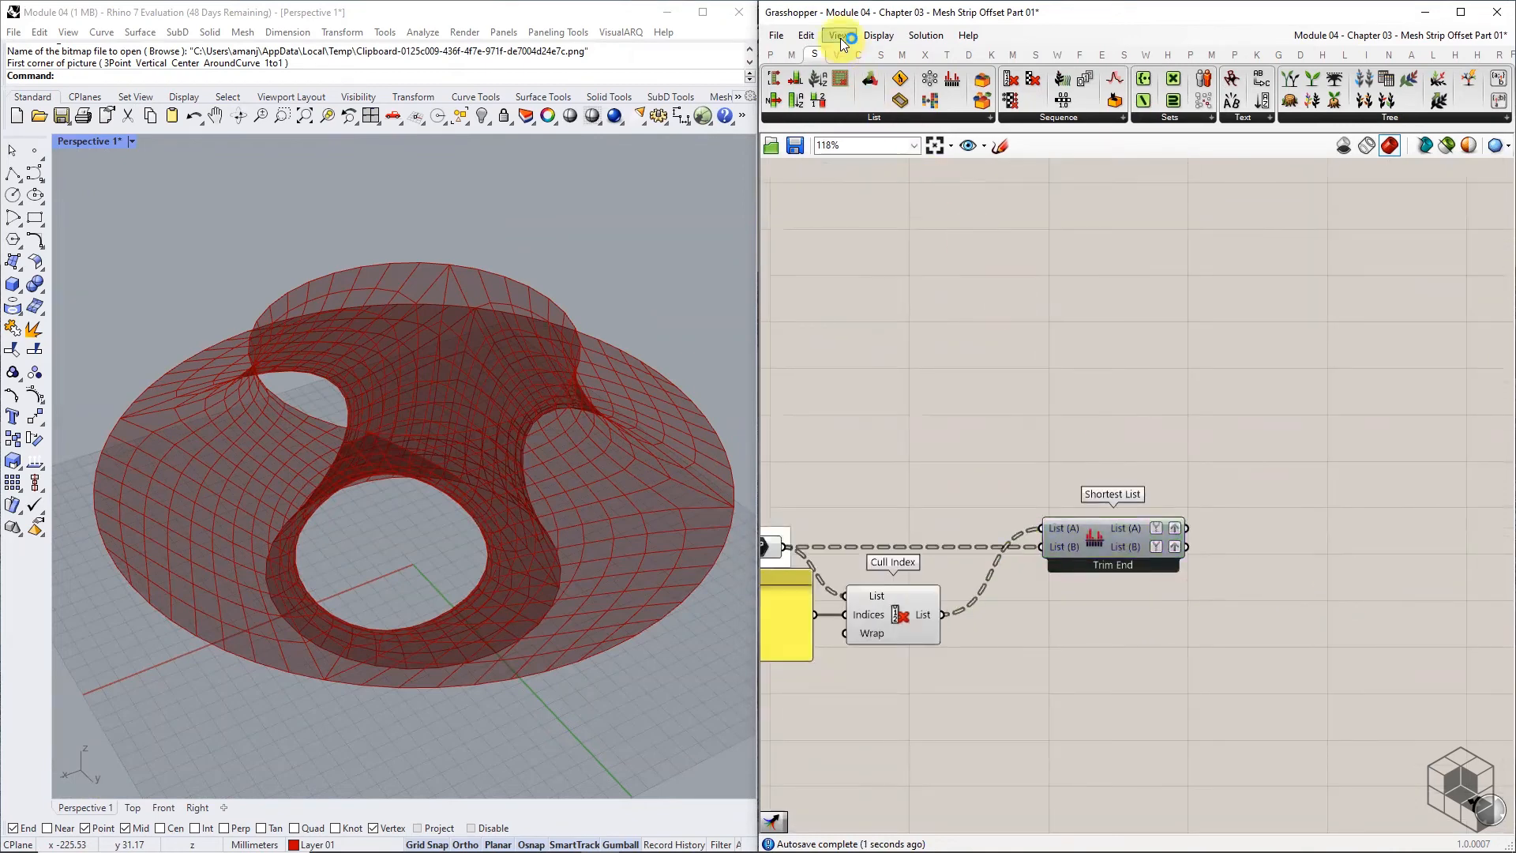
Add a Merge component and connect the List (A) and List (B) outputs of Shortest List to its two data inputs.
{"action": "left_click", "coordinate": [1413, 123]}
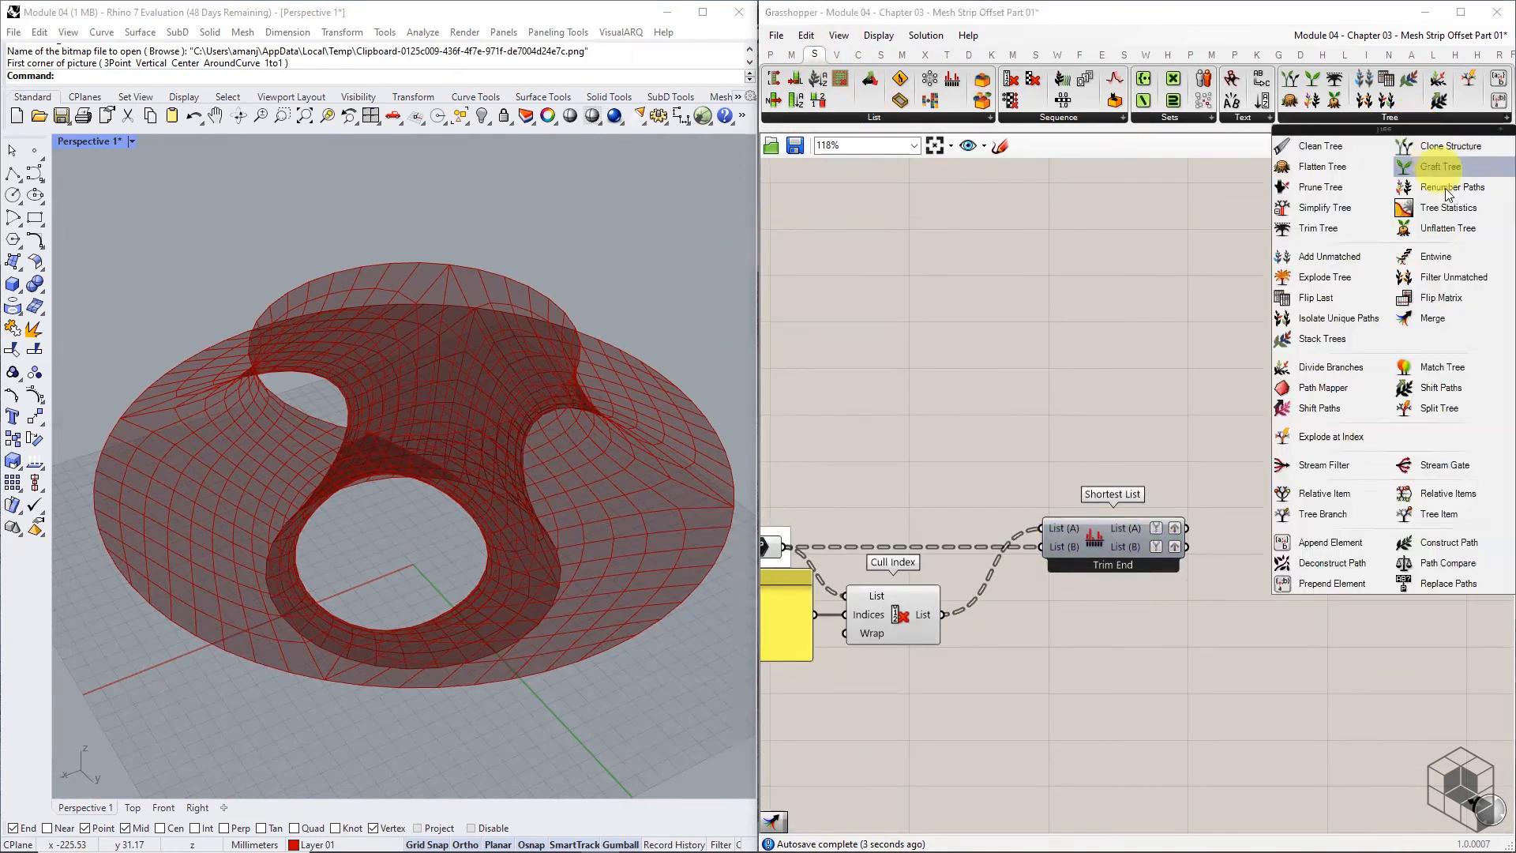
{"action": "left_click_drag", "start_coordinate": [1438, 322], "coordinate": [1149, 606]}
{"action": "scroll", "coordinate": [1124, 553], "scroll_direction": "up", "scroll_amount": 4}
{"action": "left_click_drag", "start_coordinate": [1201, 588], "coordinate": [1243, 557]}
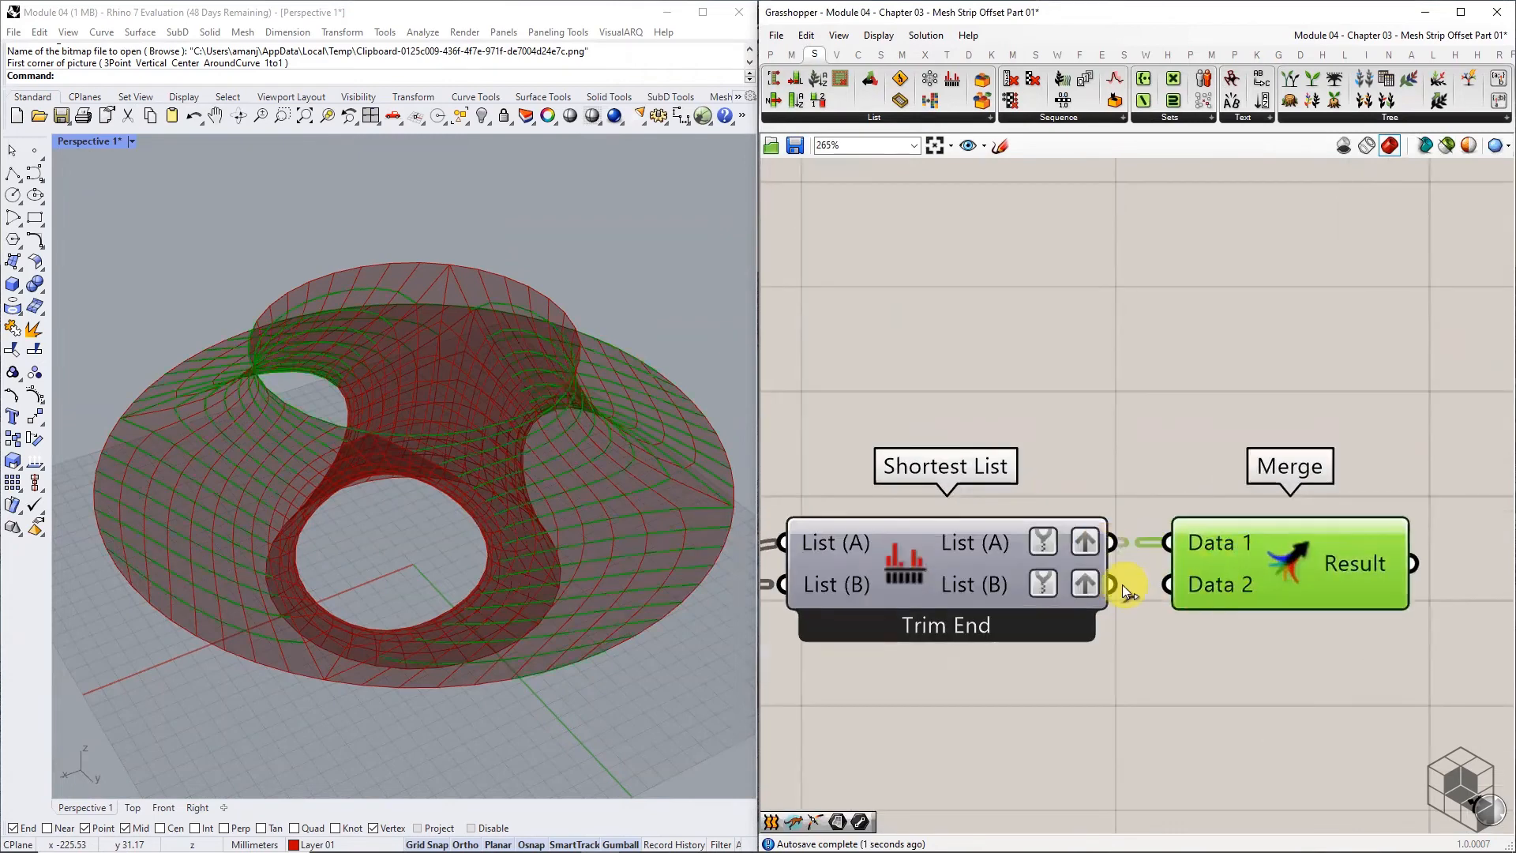
{"action": "left_click_drag", "start_coordinate": [1115, 584], "coordinate": [1175, 584]}
{"action": "left_click_drag", "start_coordinate": [1314, 565], "coordinate": [1342, 548]}
{"action": "scroll", "coordinate": [1244, 622], "scroll_direction": "up", "scroll_amount": 3}
{"action": "left_click", "coordinate": [1245, 631]}
{"action": "right_click_drag", "start_coordinate": [1339, 549], "coordinate": [1159, 555]}
{"action": "mouse_move", "coordinate": [1243, 506]}
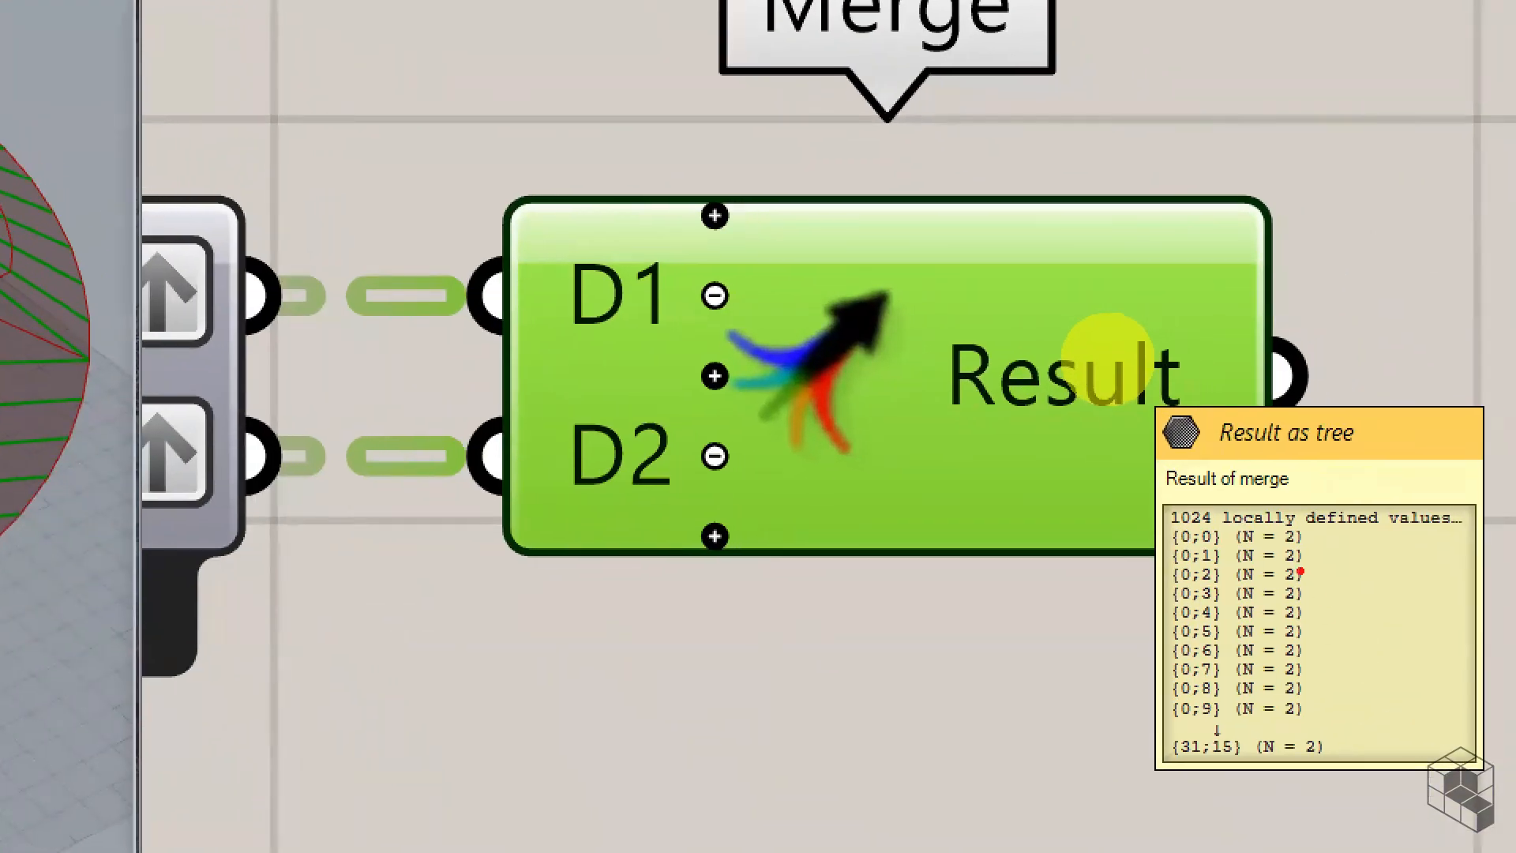
{"action": "left_click_drag", "start_coordinate": [1280, 546], "coordinate": [1301, 545]}
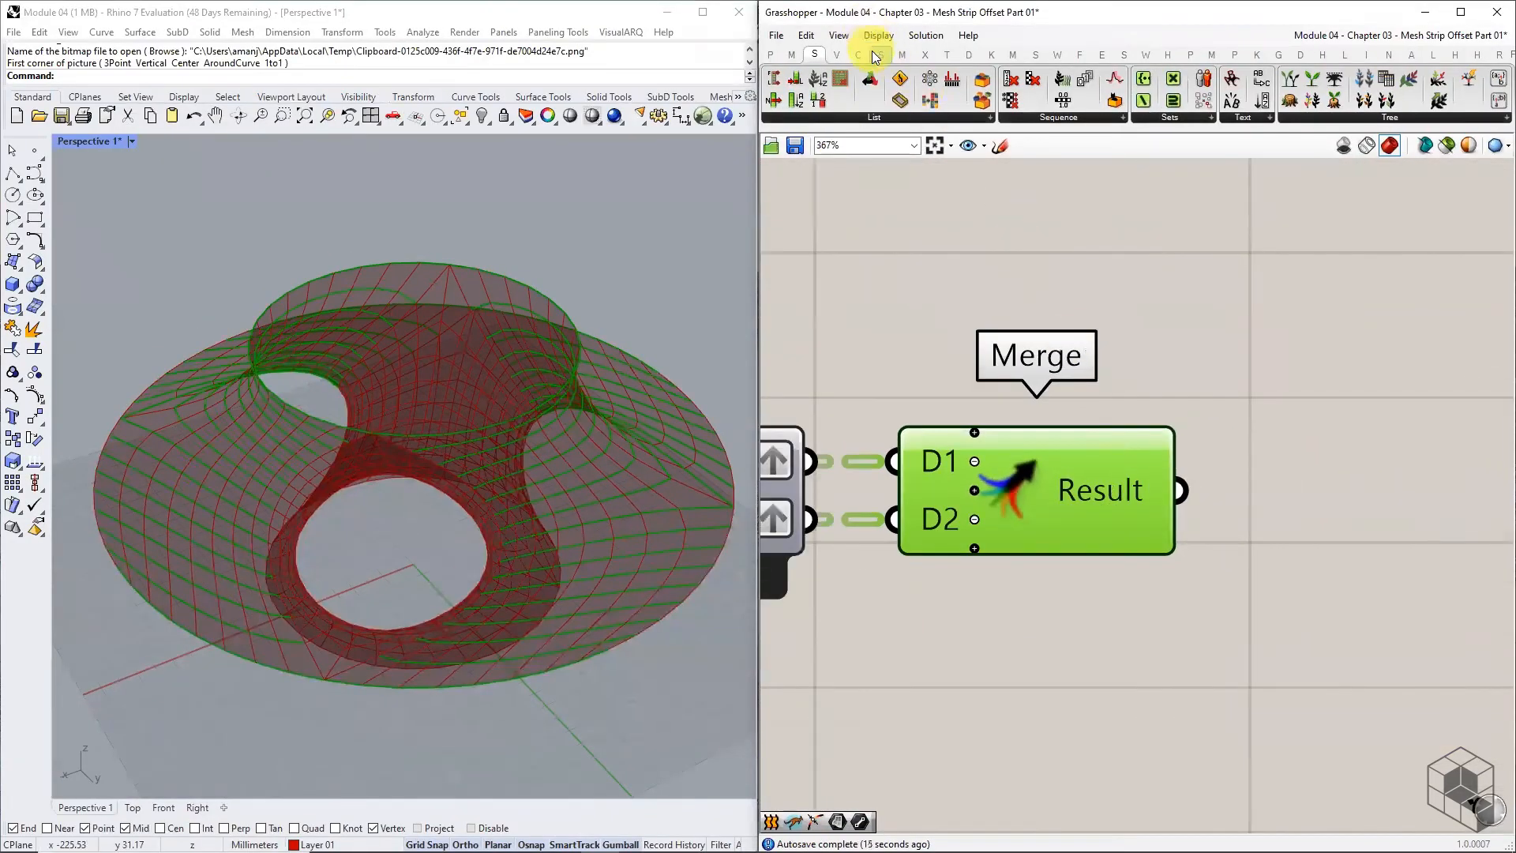
Add a Loft component beside Merge and connect the Merge result to its Curves input.
{"action": "left_click", "coordinate": [876, 55]}
{"action": "left_click", "coordinate": [981, 115]}
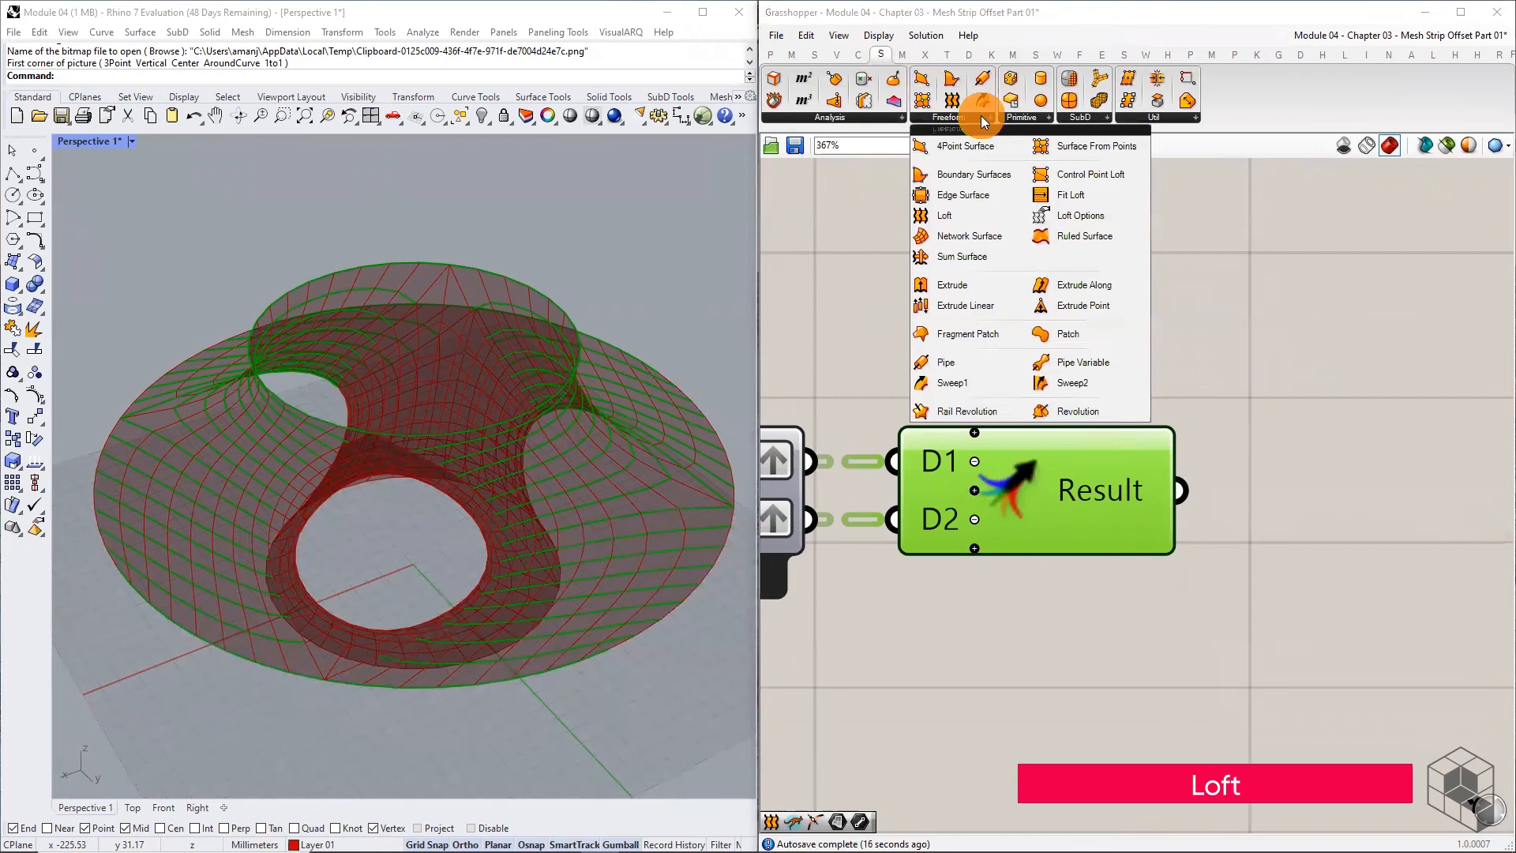
{"action": "left_click", "coordinate": [956, 214]}
{"action": "left_click", "coordinate": [1343, 496]}
{"action": "left_click_drag", "start_coordinate": [1251, 492], "coordinate": [1335, 517]}
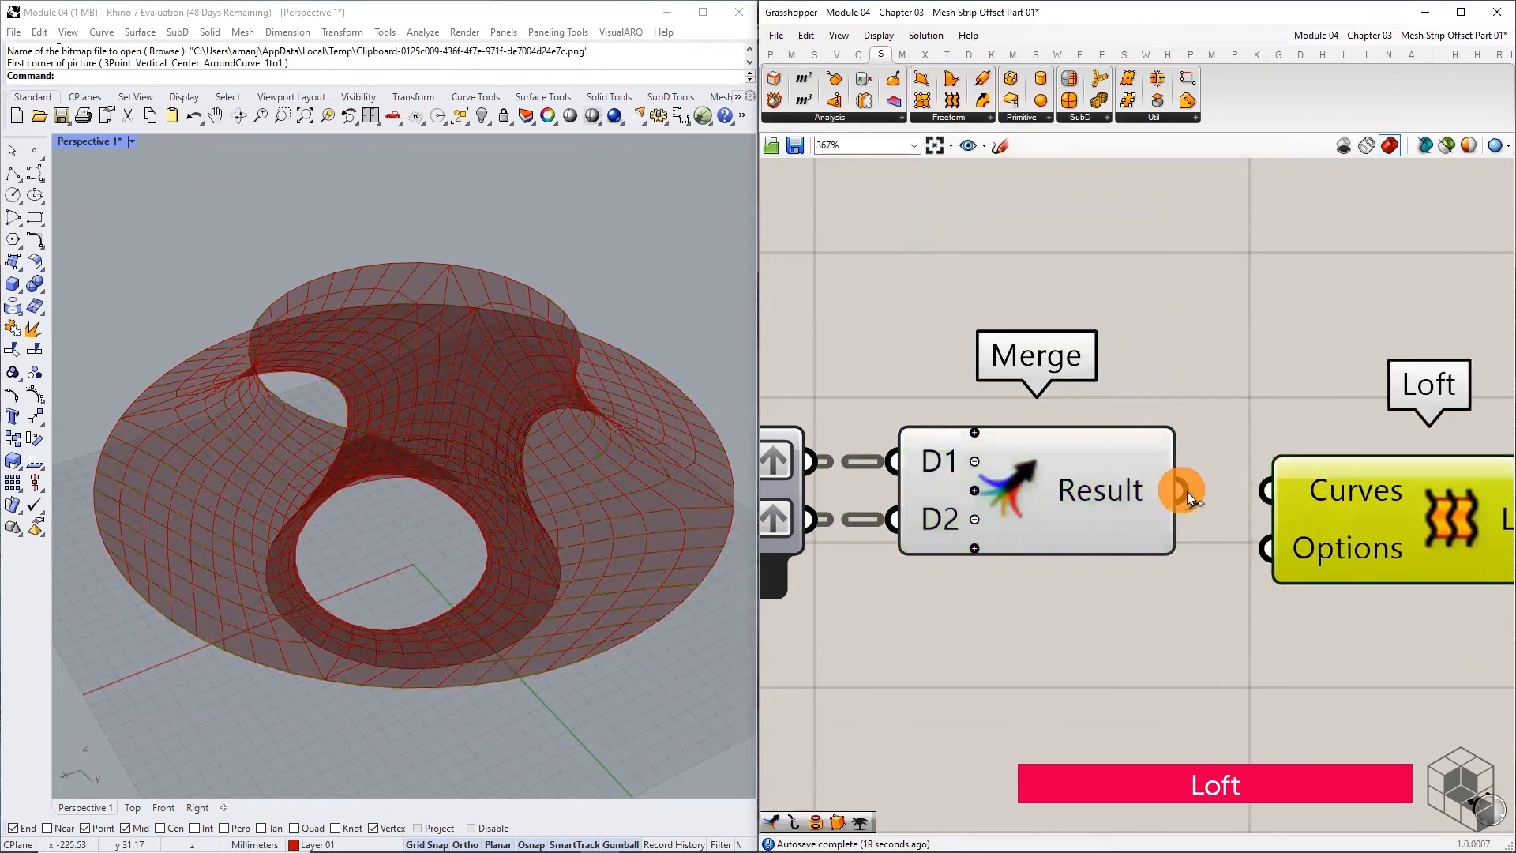
{"action": "left_click_drag", "start_coordinate": [1186, 491], "coordinate": [1265, 491]}
{"action": "scroll", "coordinate": [1263, 493], "scroll_direction": "down", "scroll_amount": 3}
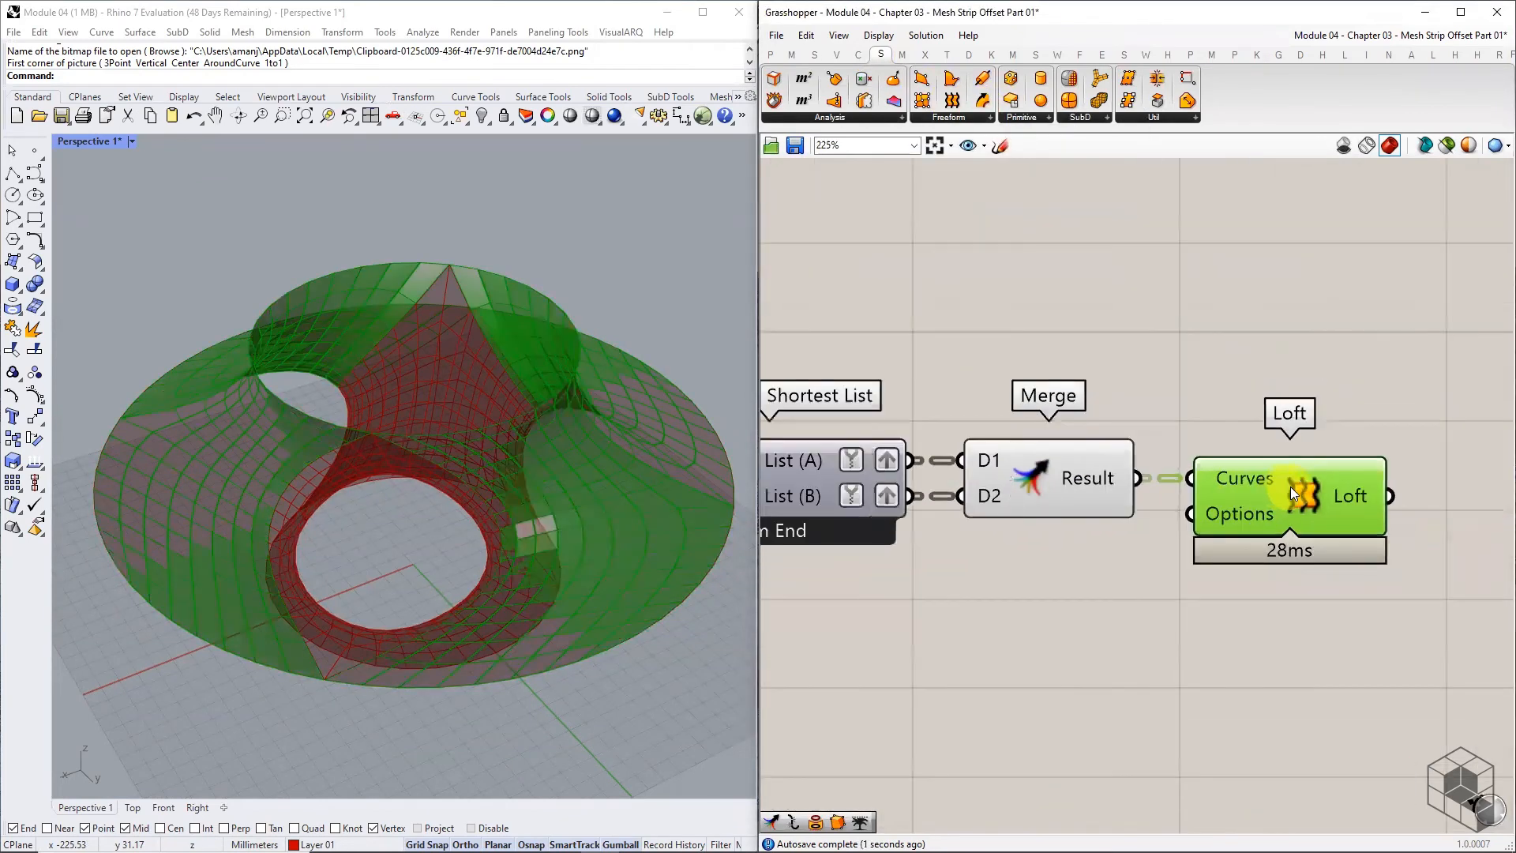
{"action": "mouse_move", "coordinate": [1363, 487]}
Turn off the preview of Shortened Loft Curves, Cull Index and the grouped parameter on the lower wire upstream.
{"action": "scroll", "coordinate": [1288, 496], "scroll_direction": "down", "scroll_amount": 4}
{"action": "scroll", "coordinate": [1291, 497], "scroll_direction": "down", "scroll_amount": 3}
{"action": "right_click_drag", "start_coordinate": [1290, 497], "coordinate": [1336, 485]}
{"action": "left_click_drag", "start_coordinate": [1164, 461], "coordinate": [1099, 507]}
{"action": "middle_click", "coordinate": [1150, 486]}
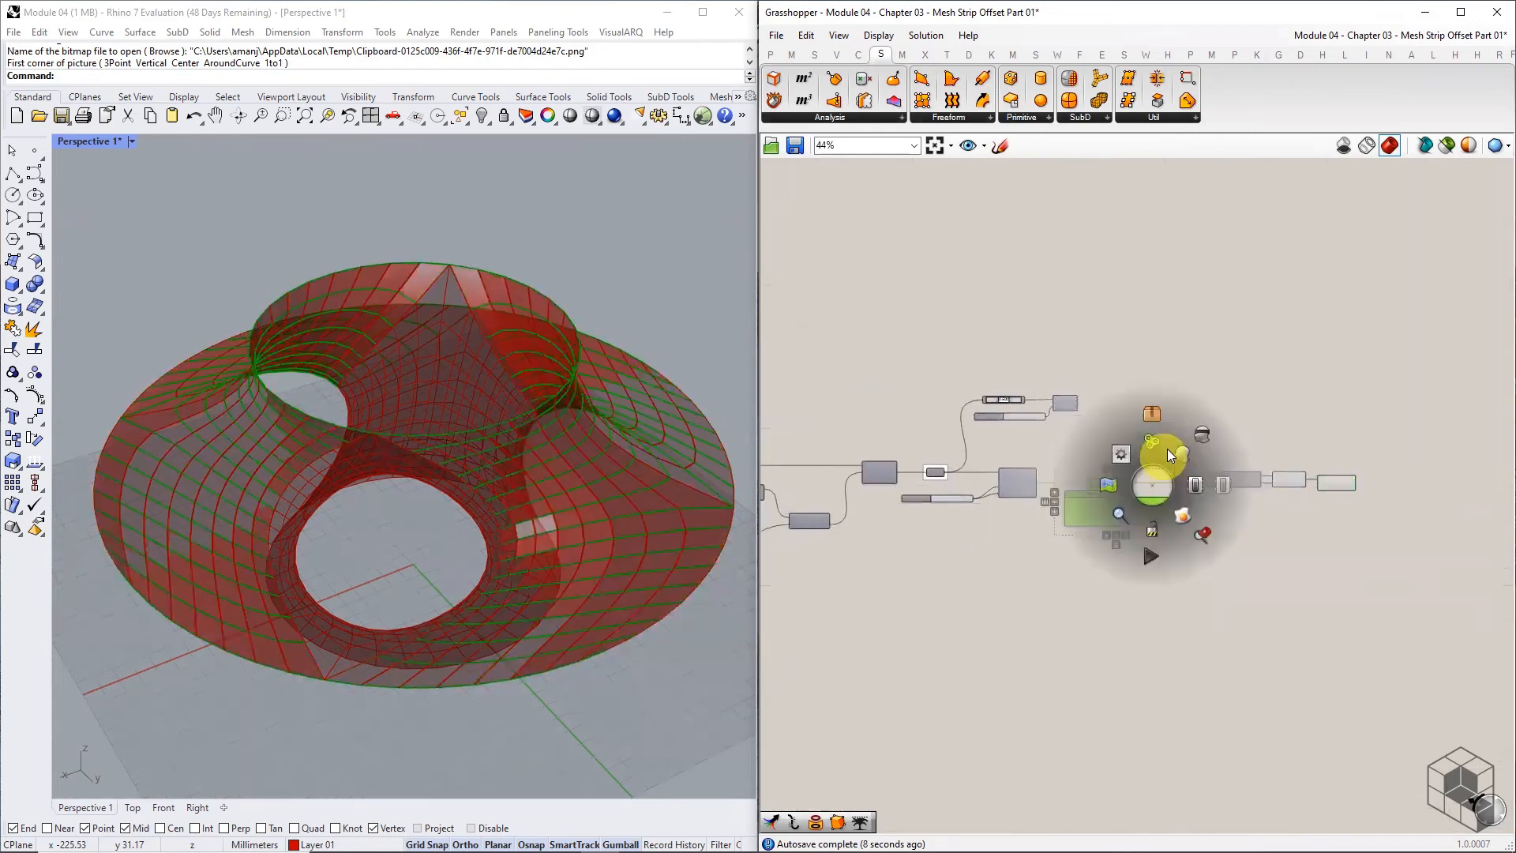
{"action": "left_click", "coordinate": [1152, 452]}
{"action": "right_click_drag", "start_coordinate": [1029, 554], "coordinate": [1284, 521]}
{"action": "scroll", "coordinate": [1285, 521], "scroll_direction": "down", "scroll_amount": 3}
{"action": "scroll", "coordinate": [1111, 521], "scroll_direction": "up", "scroll_amount": 3}
{"action": "left_click", "coordinate": [1101, 529]}
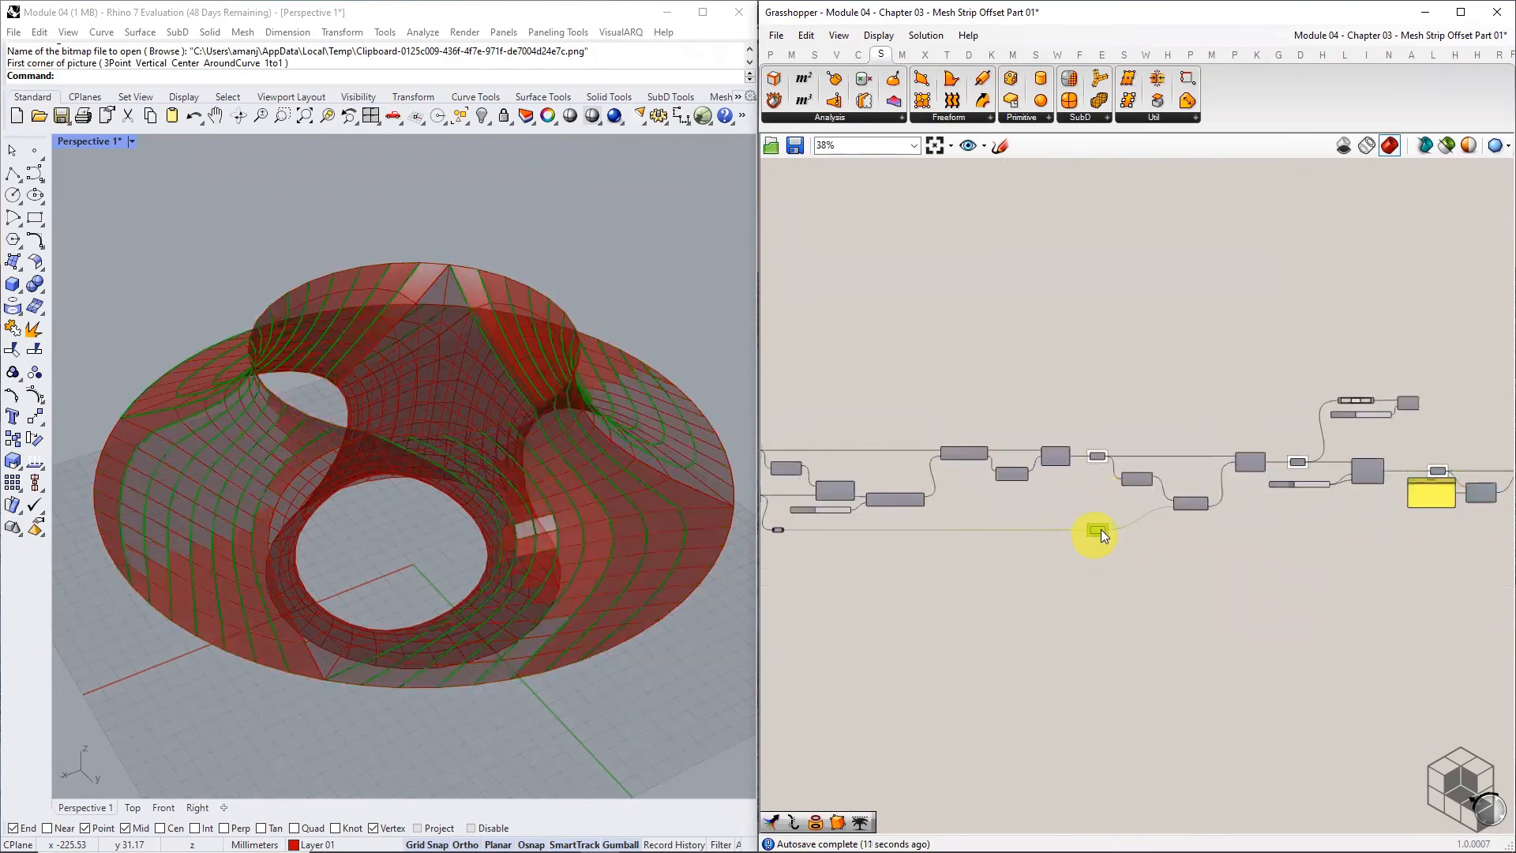
{"action": "middle_click", "coordinate": [1101, 529]}
{"action": "left_click", "coordinate": [1151, 478]}
Turn off the preview of the mesh-edge line components upstream and of the boundary-curve parameter feeding the upper Curve Middle.
{"action": "scroll", "coordinate": [1134, 493], "scroll_direction": "down", "scroll_amount": 2}
{"action": "right_click_drag", "start_coordinate": [792, 565], "coordinate": [1001, 572]}
{"action": "scroll", "coordinate": [1093, 503], "scroll_direction": "up", "scroll_amount": 2}
{"action": "left_click_drag", "start_coordinate": [1177, 430], "coordinate": [1132, 520]}
{"action": "middle_click", "coordinate": [1181, 474]}
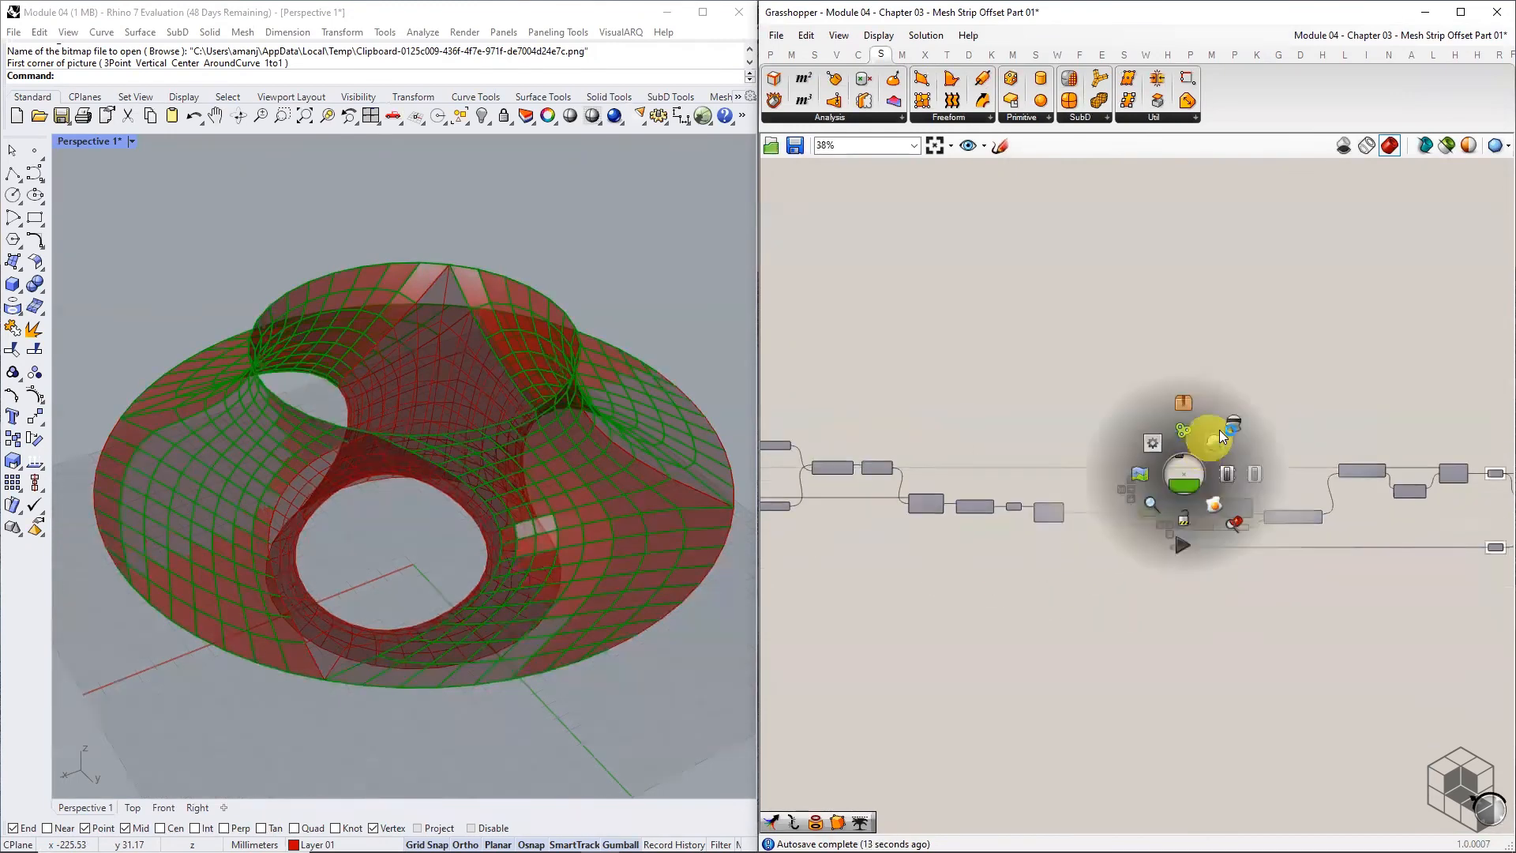
{"action": "left_click", "coordinate": [1220, 430]}
{"action": "right_click_drag", "start_coordinate": [1056, 548], "coordinate": [1226, 543]}
{"action": "right_click_drag", "start_coordinate": [994, 523], "coordinate": [1187, 518]}
{"action": "scroll", "coordinate": [979, 443], "scroll_direction": "up", "scroll_amount": 4}
{"action": "left_click", "coordinate": [985, 445]}
{"action": "middle_click", "coordinate": [995, 442]}
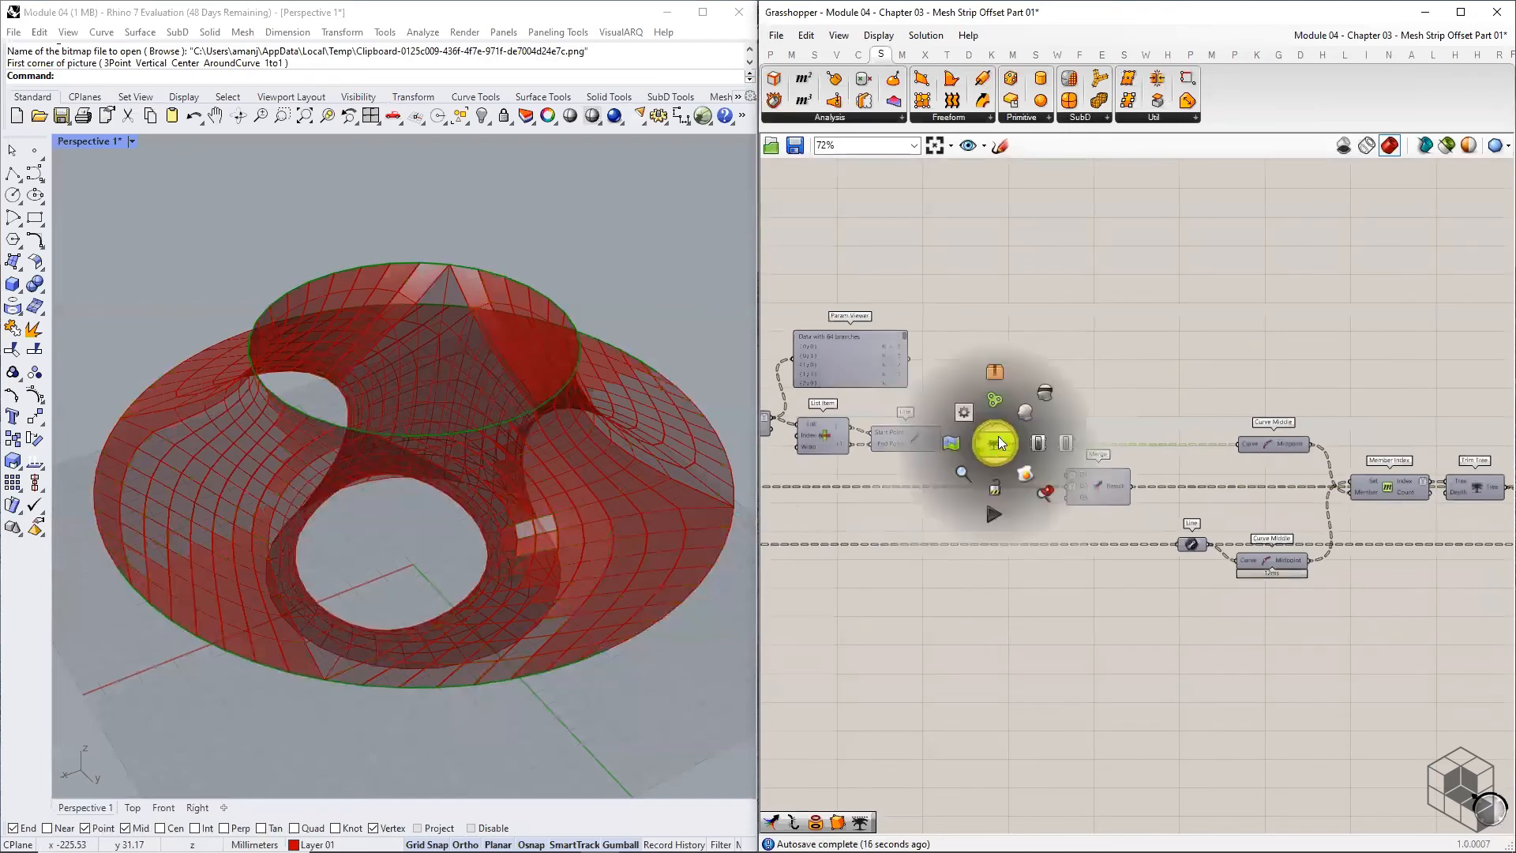
{"action": "left_click", "coordinate": [1039, 396]}
Turn off the preview of the Linear Strips and Loop Strips mesh parameters near the start of the definition.
{"action": "scroll", "coordinate": [1145, 457], "scroll_direction": "down", "scroll_amount": 4}
{"action": "right_click_drag", "start_coordinate": [975, 503], "coordinate": [1253, 479]}
{"action": "right_click_drag", "start_coordinate": [805, 418], "coordinate": [967, 407]}
{"action": "scroll", "coordinate": [968, 407], "scroll_direction": "up", "scroll_amount": 4}
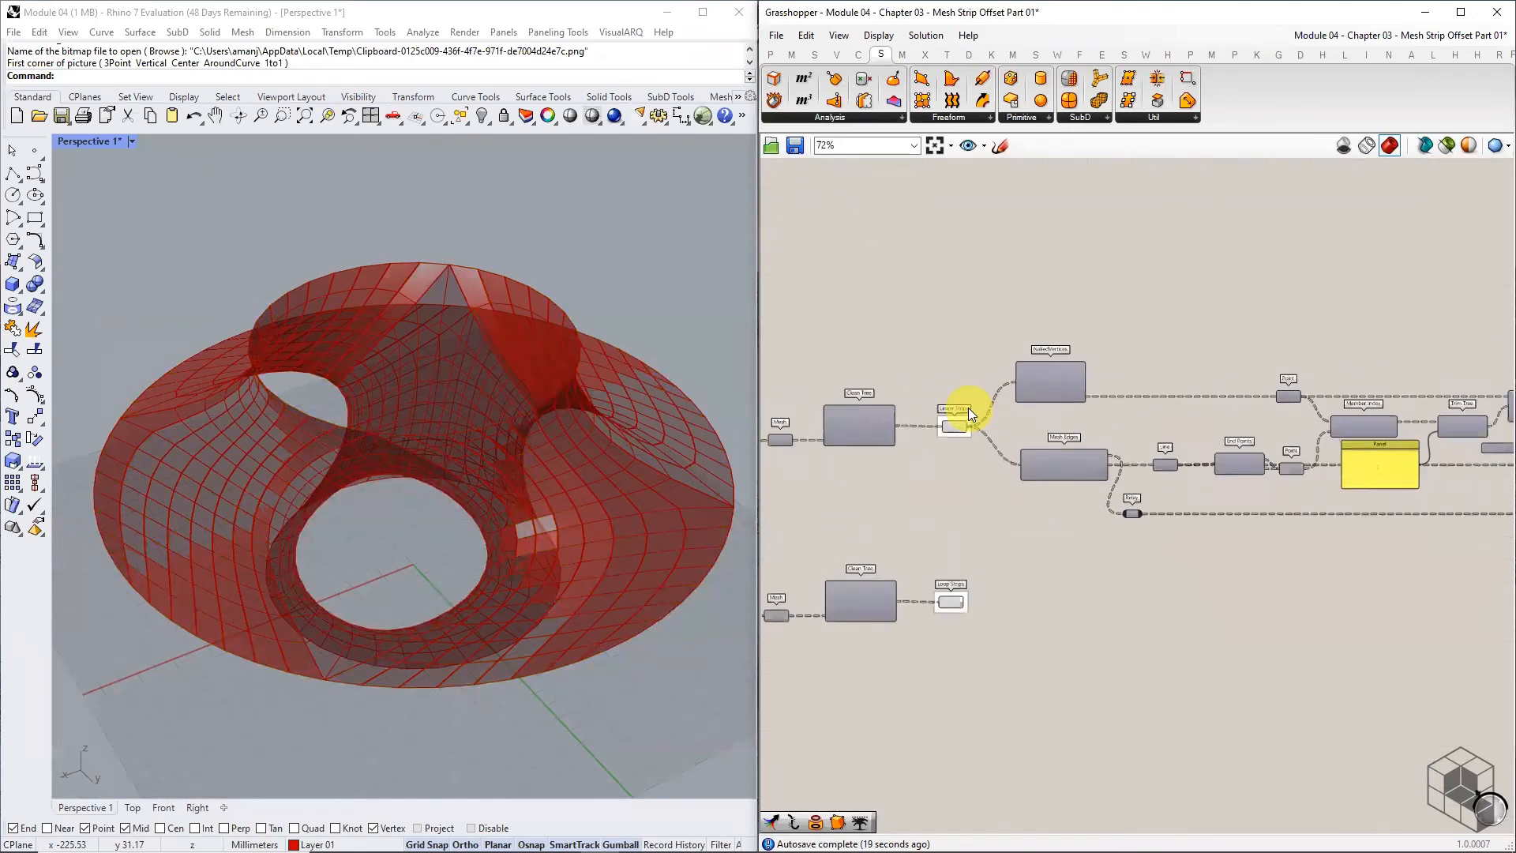
{"action": "left_click", "coordinate": [951, 431]}
{"action": "middle_click", "coordinate": [951, 430]}
{"action": "left_click", "coordinate": [997, 380]}
{"action": "left_click_drag", "start_coordinate": [1010, 578], "coordinate": [980, 600]}
{"action": "scroll", "coordinate": [980, 597], "scroll_direction": "down", "scroll_amount": 4}
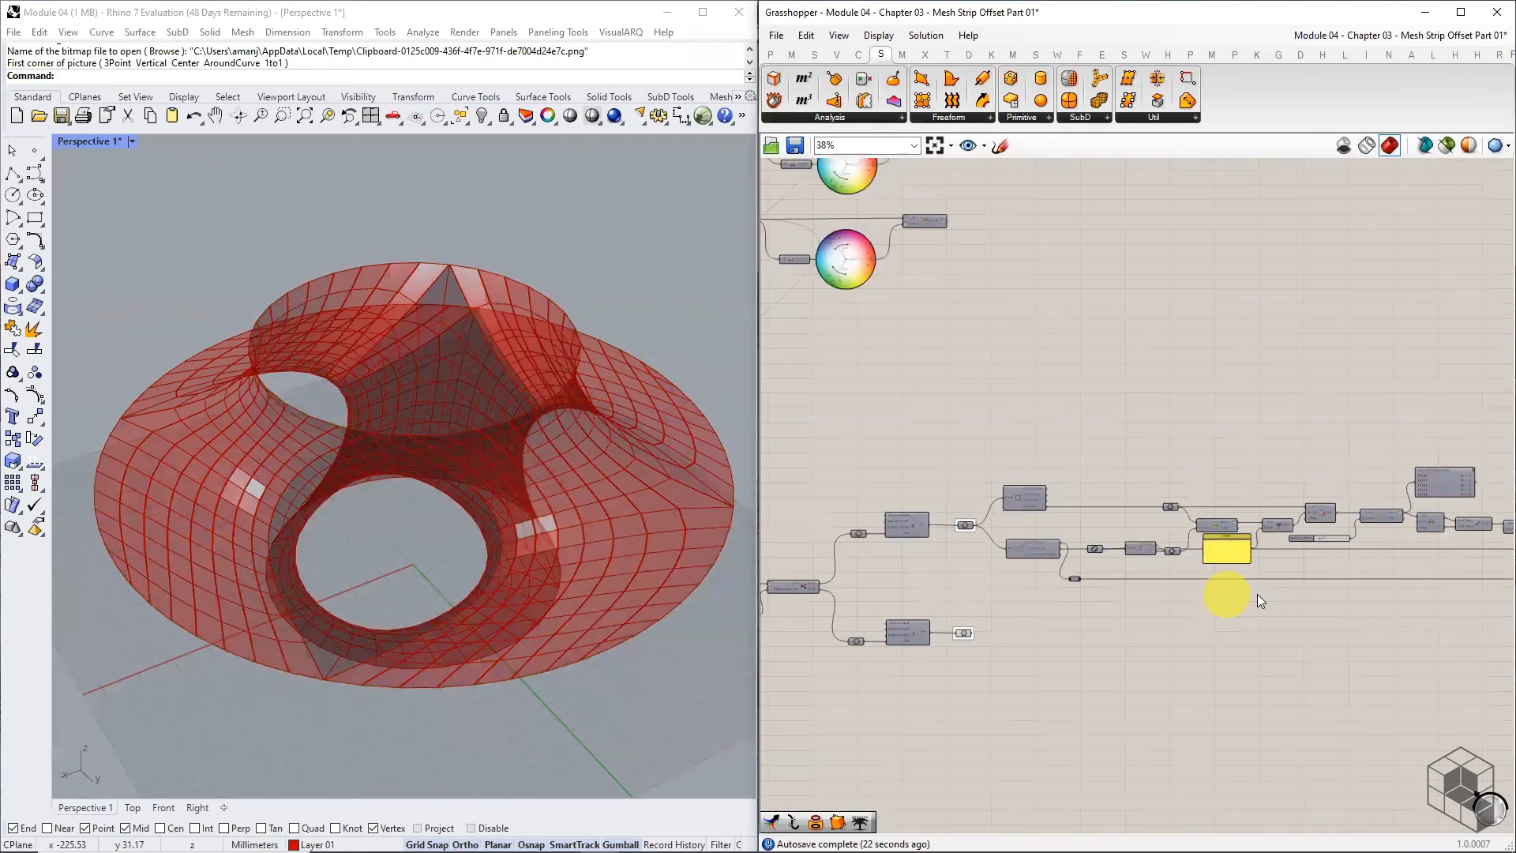
{"action": "right_click_drag", "start_coordinate": [1263, 592], "coordinate": [1014, 561]}
{"action": "right_click_drag", "start_coordinate": [1282, 558], "coordinate": [1351, 524]}
{"action": "scroll", "coordinate": [967, 526], "scroll_direction": "up", "scroll_amount": 3}
{"action": "left_click_drag", "start_coordinate": [987, 523], "coordinate": [941, 588]}
{"action": "middle_click", "coordinate": [945, 572]}
{"action": "left_click", "coordinate": [998, 521]}
Add a Trim Tree component after Loft and connect the Loft output to its Tree input.
{"action": "scroll", "coordinate": [1263, 553], "scroll_direction": "down", "scroll_amount": 4}
{"action": "right_click_drag", "start_coordinate": [1296, 554], "coordinate": [1018, 555]}
{"action": "scroll", "coordinate": [1026, 555], "scroll_direction": "down", "scroll_amount": 3}
{"action": "right_click_drag", "start_coordinate": [1397, 553], "coordinate": [1058, 551]}
{"action": "scroll", "coordinate": [1247, 553], "scroll_direction": "up", "scroll_amount": 4}
{"action": "right_click_drag", "start_coordinate": [1445, 569], "coordinate": [936, 562]}
{"action": "right_click_drag", "start_coordinate": [1222, 552], "coordinate": [958, 524]}
{"action": "scroll", "coordinate": [959, 521], "scroll_direction": "up", "scroll_amount": 6}
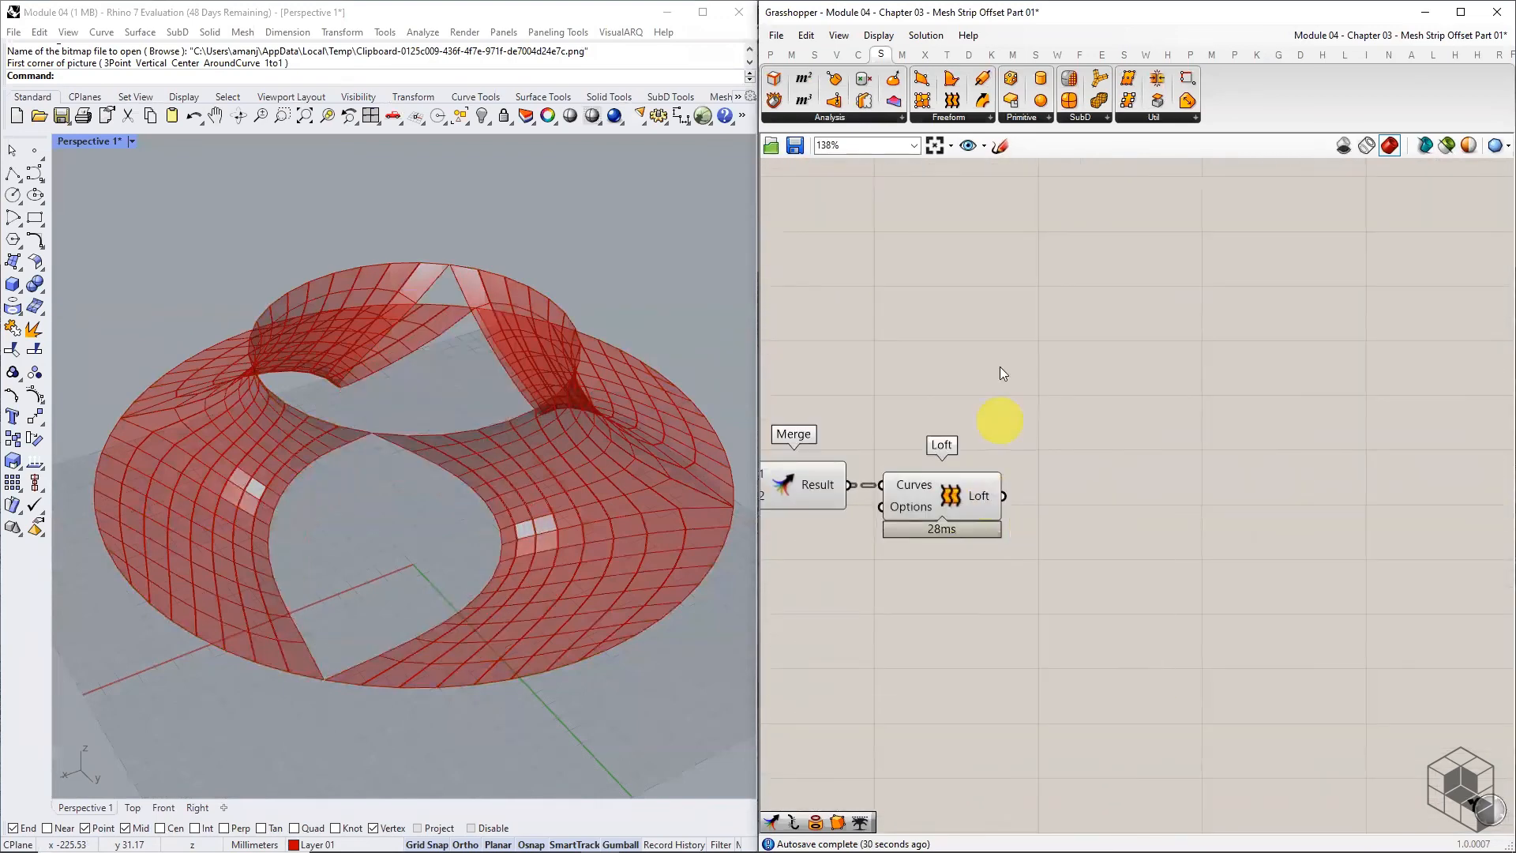
{"action": "left_click", "coordinate": [814, 54]}
{"action": "left_click", "coordinate": [1380, 115]}
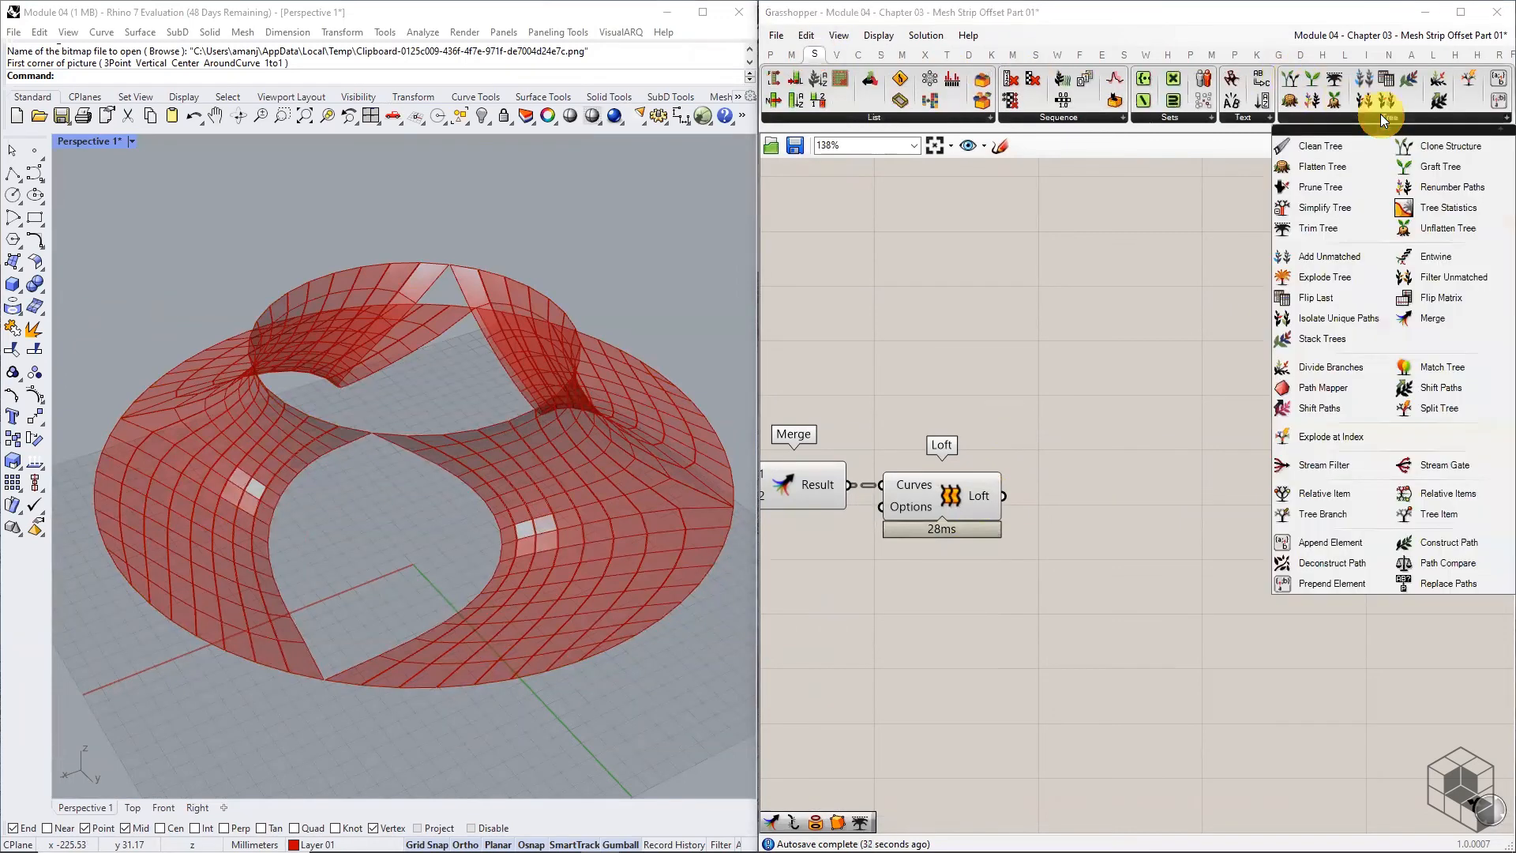
{"action": "left_click_drag", "start_coordinate": [1357, 227], "coordinate": [1118, 520]}
{"action": "scroll", "coordinate": [1118, 520], "scroll_direction": "up", "scroll_amount": 1}
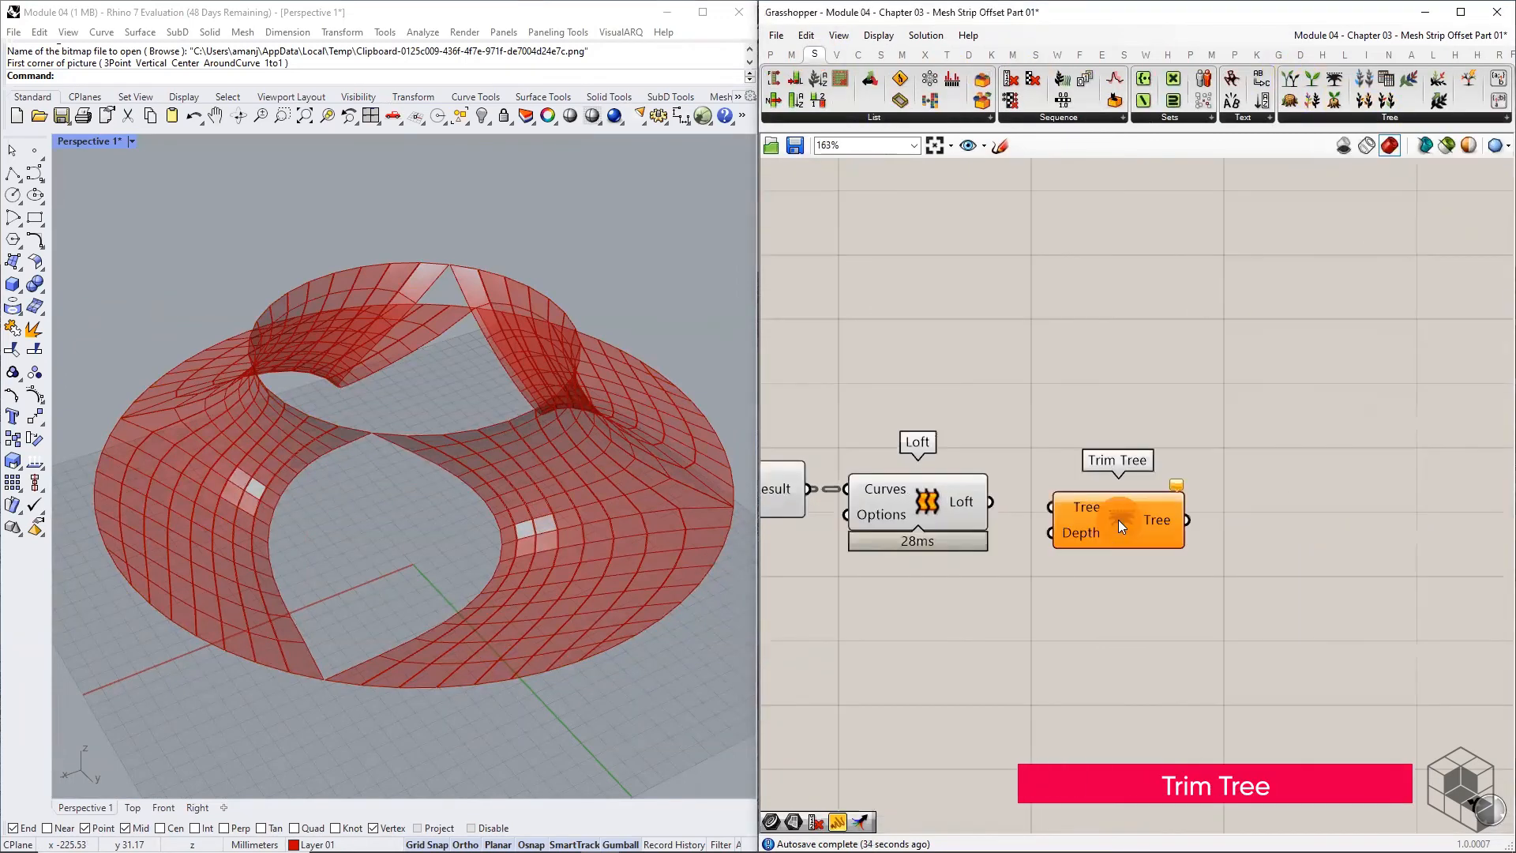
{"action": "left_click_drag", "start_coordinate": [990, 501], "coordinate": [1051, 506]}
{"action": "left_click_drag", "start_coordinate": [1099, 513], "coordinate": [1103, 508]}
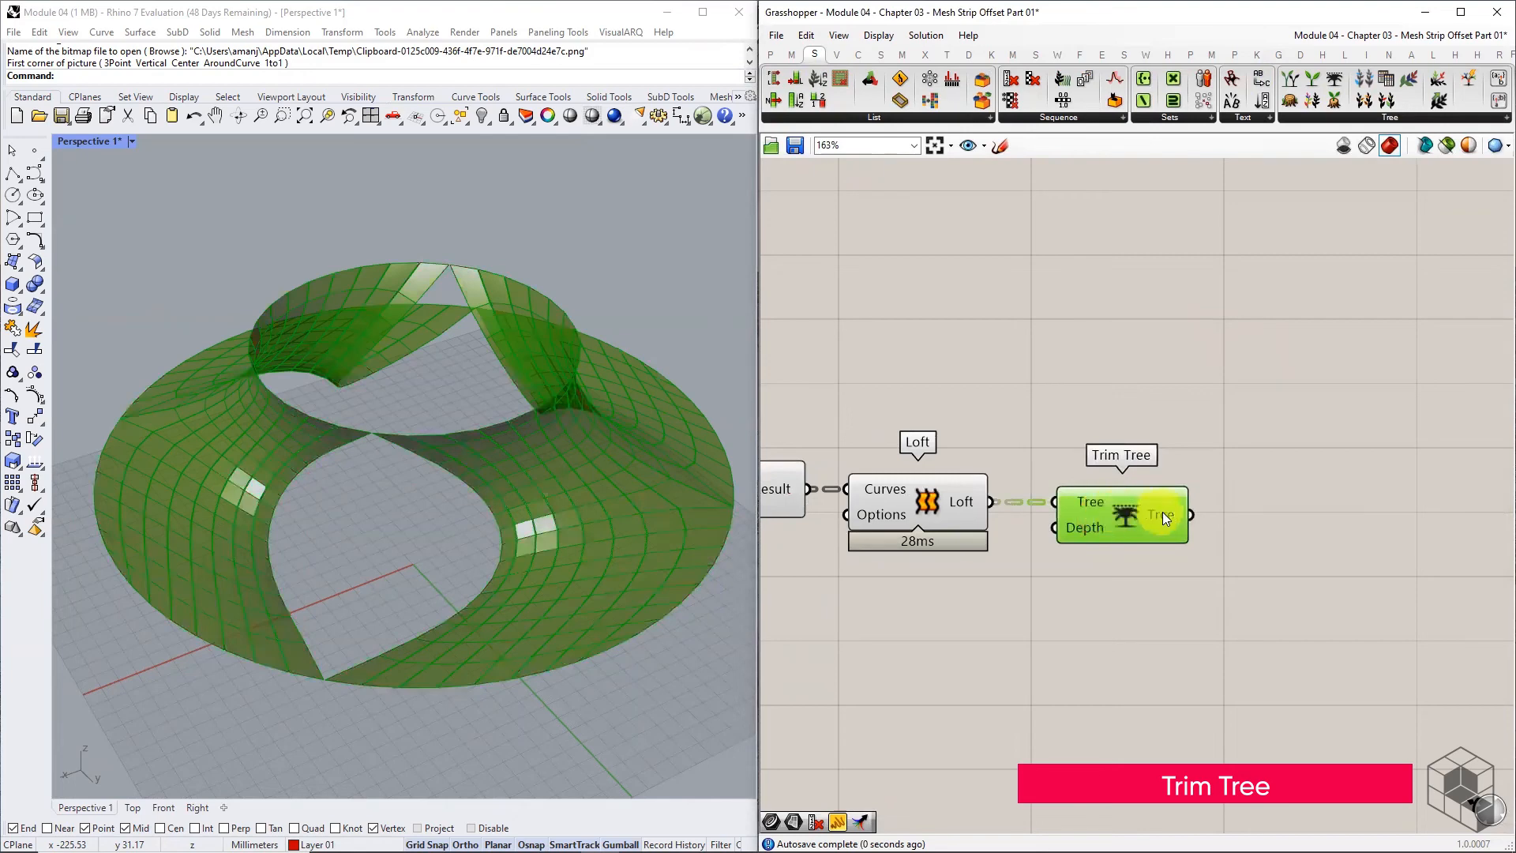
{"action": "mouse_move", "coordinate": [1162, 518]}
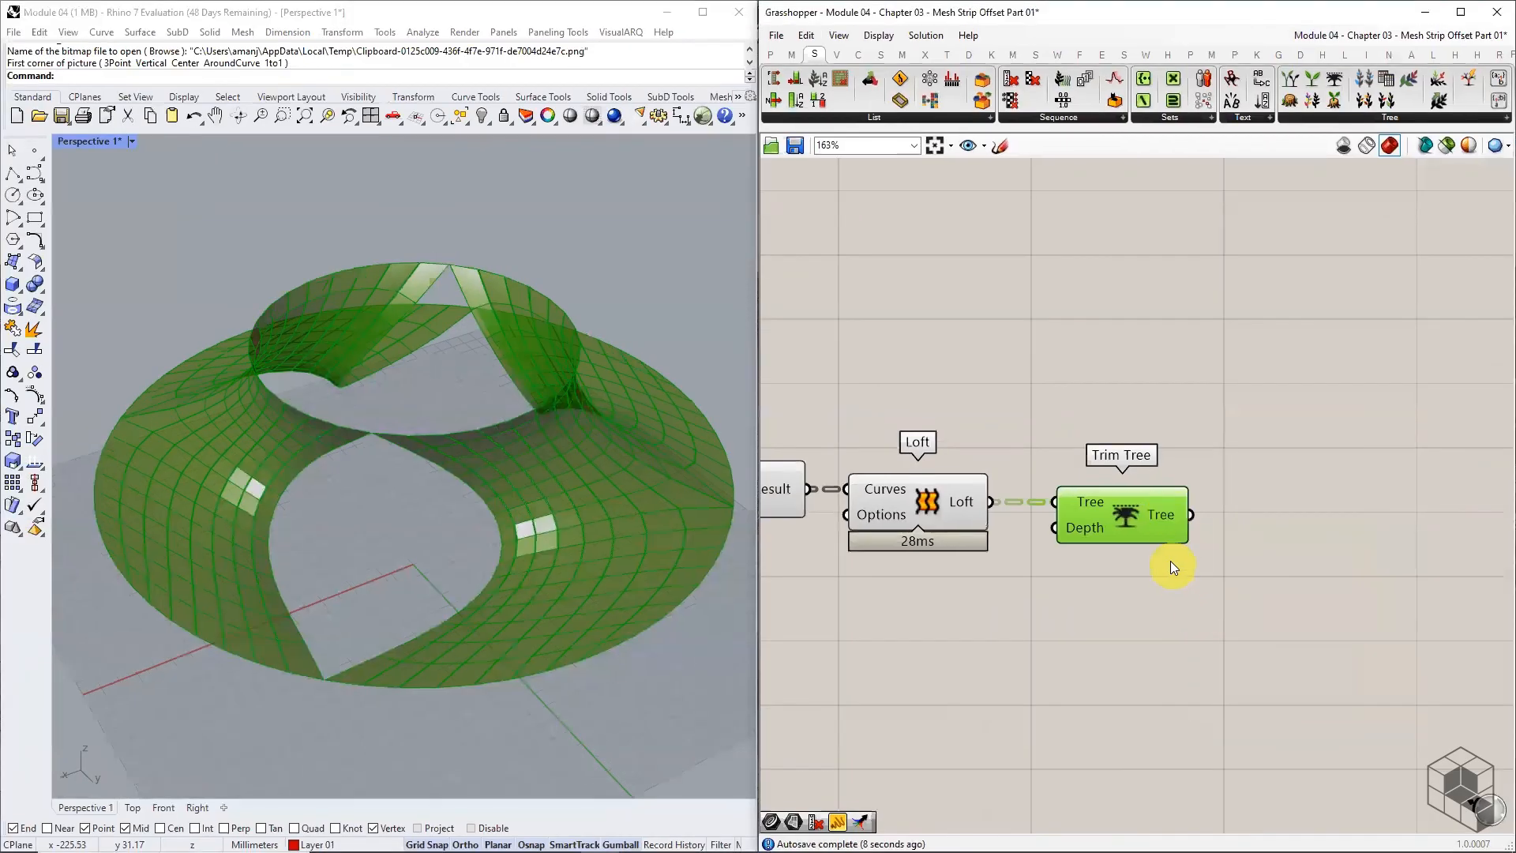
Add a Surface parameter fed by the Trim Tree output, group it and name the group Linear Strip Surfaces.
{"action": "left_click", "coordinate": [776, 57]}
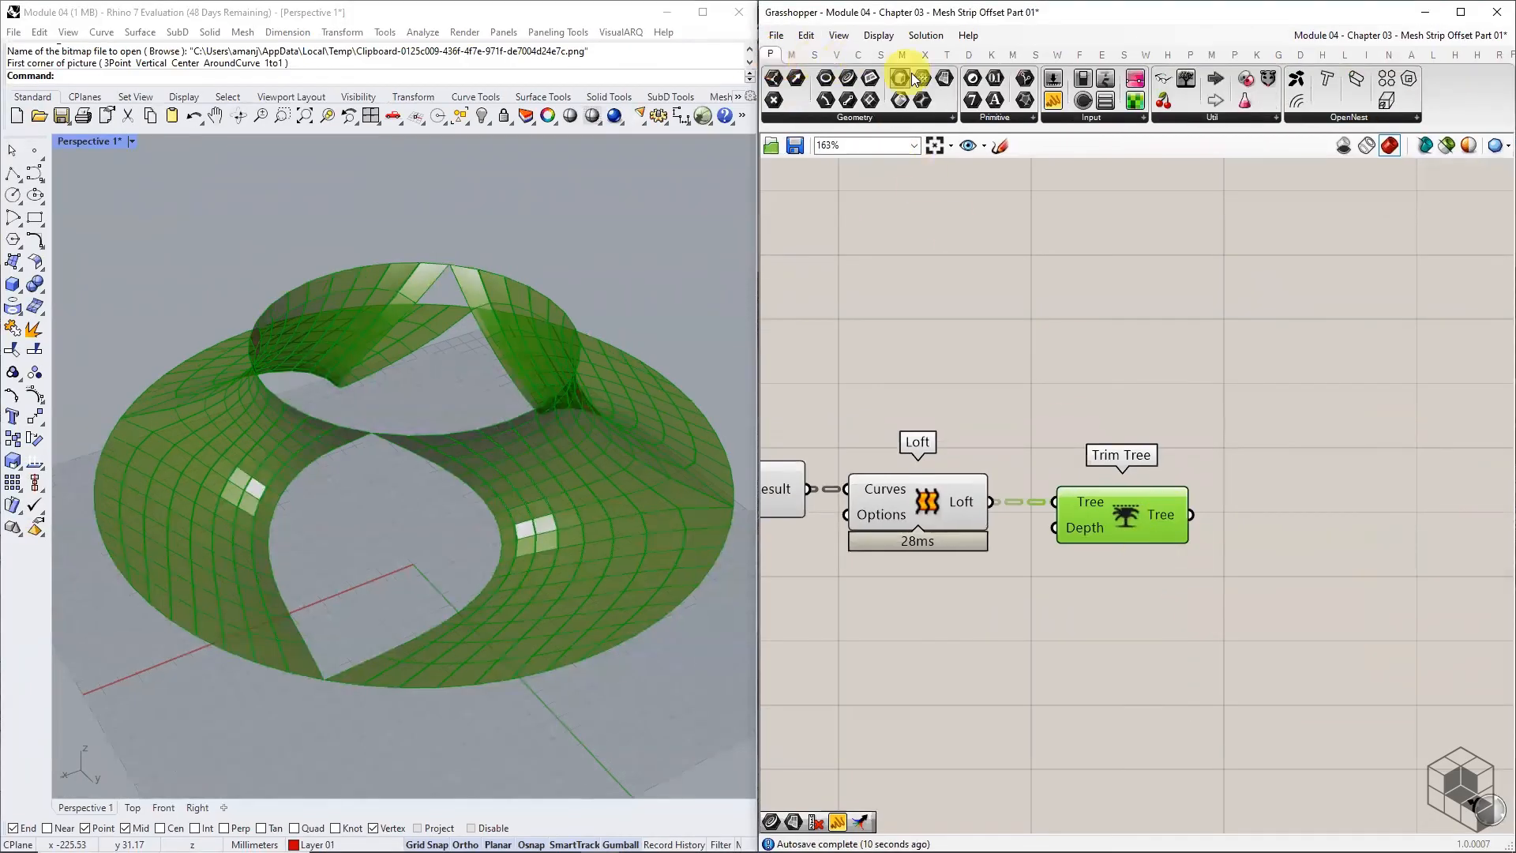
{"action": "left_click_drag", "start_coordinate": [945, 77], "coordinate": [1305, 518]}
{"action": "right_click", "coordinate": [1306, 518]}
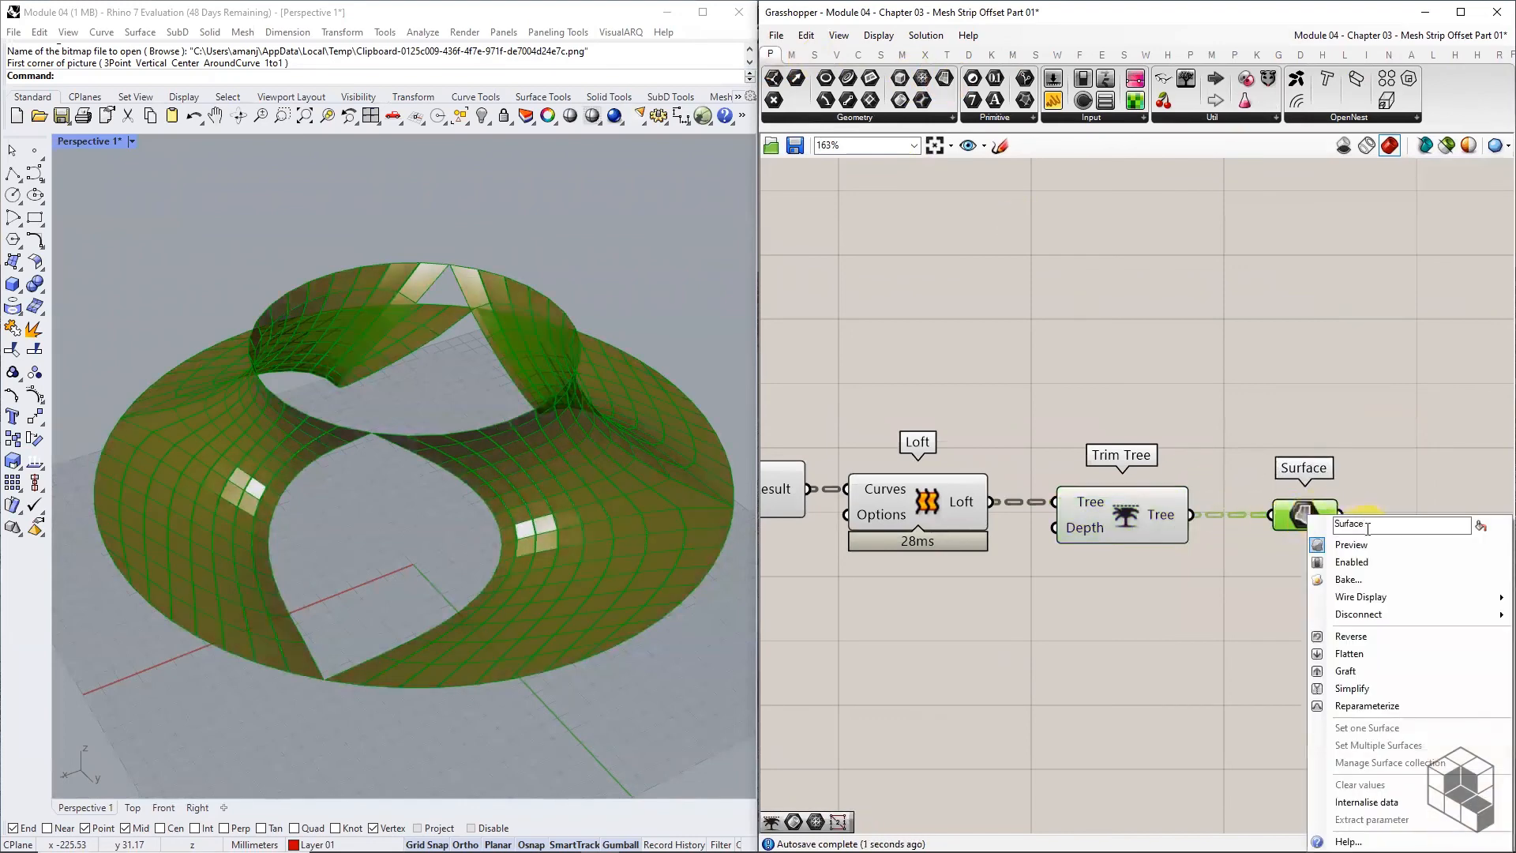
{"action": "left_click", "coordinate": [1294, 514]}
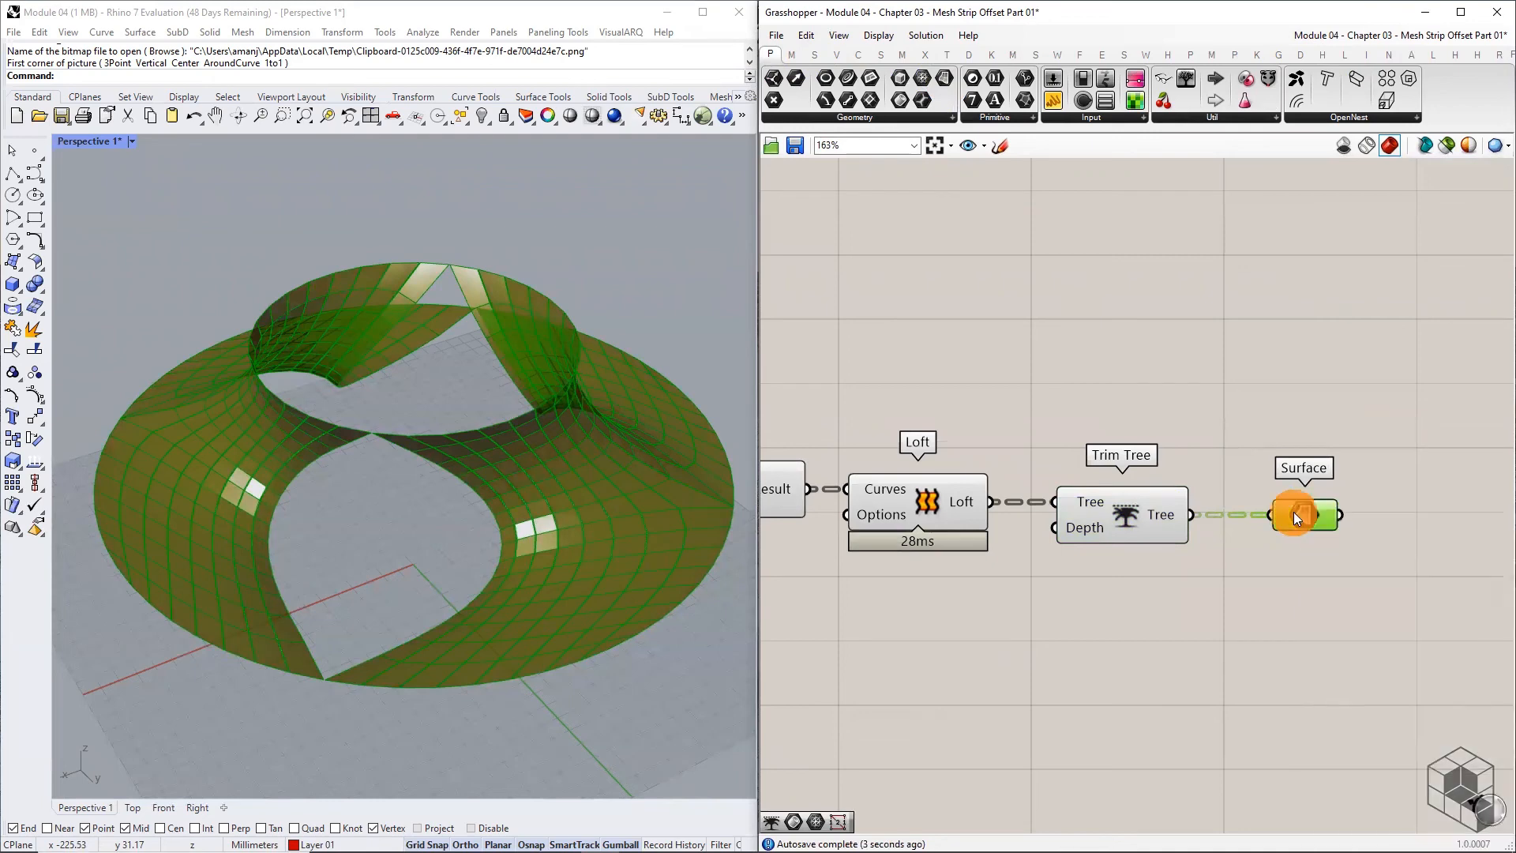
{"action": "middle_click", "coordinate": [1294, 513]}
{"action": "left_click", "coordinate": [1301, 472]}
{"action": "right_click", "coordinate": [1324, 491]}
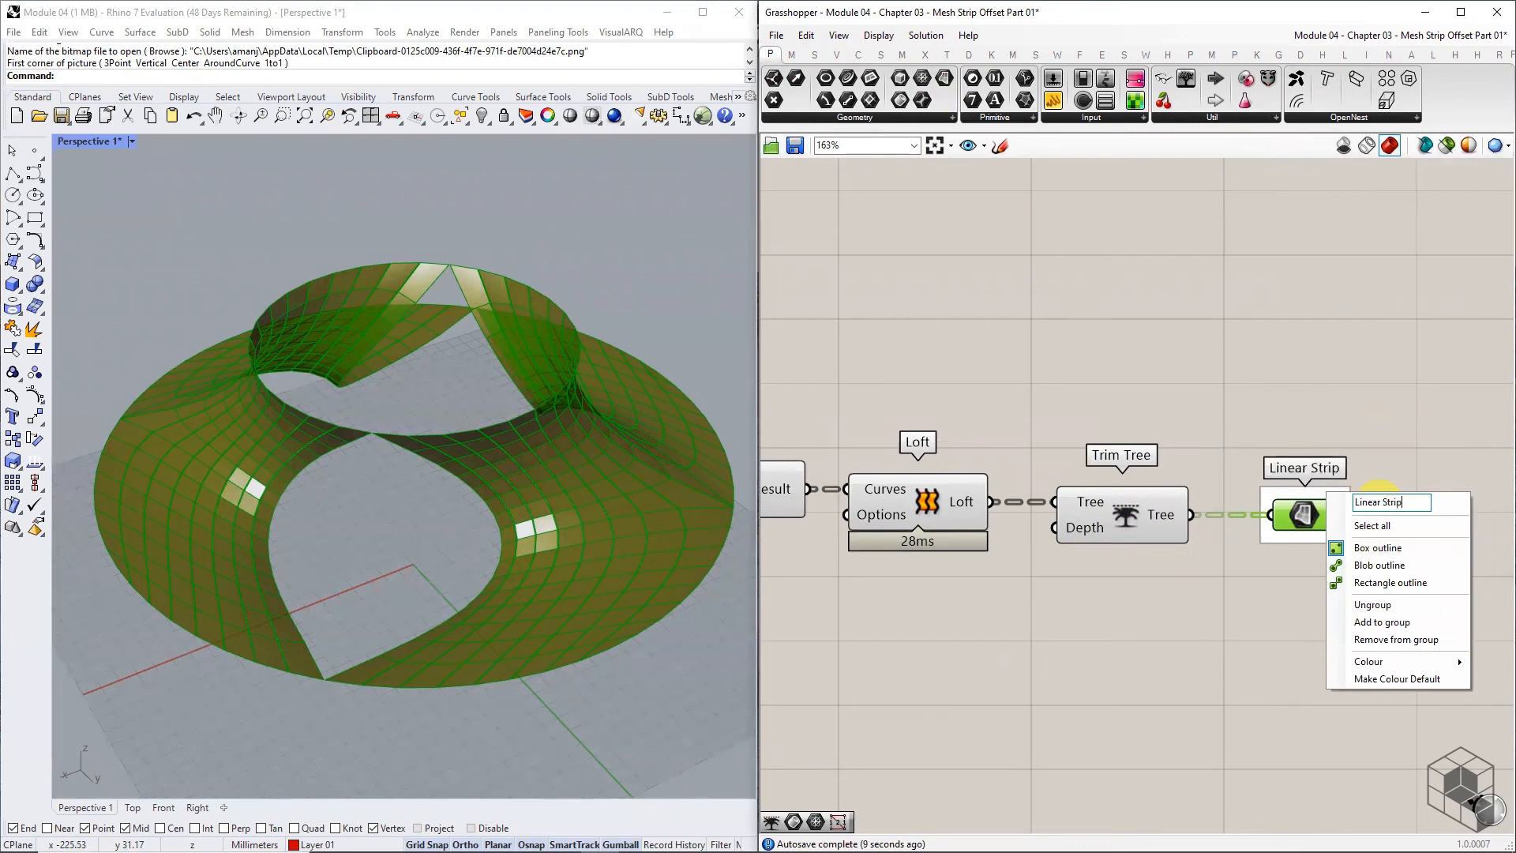
{"action": "type", "text": "Linear Strip Surfaces"}
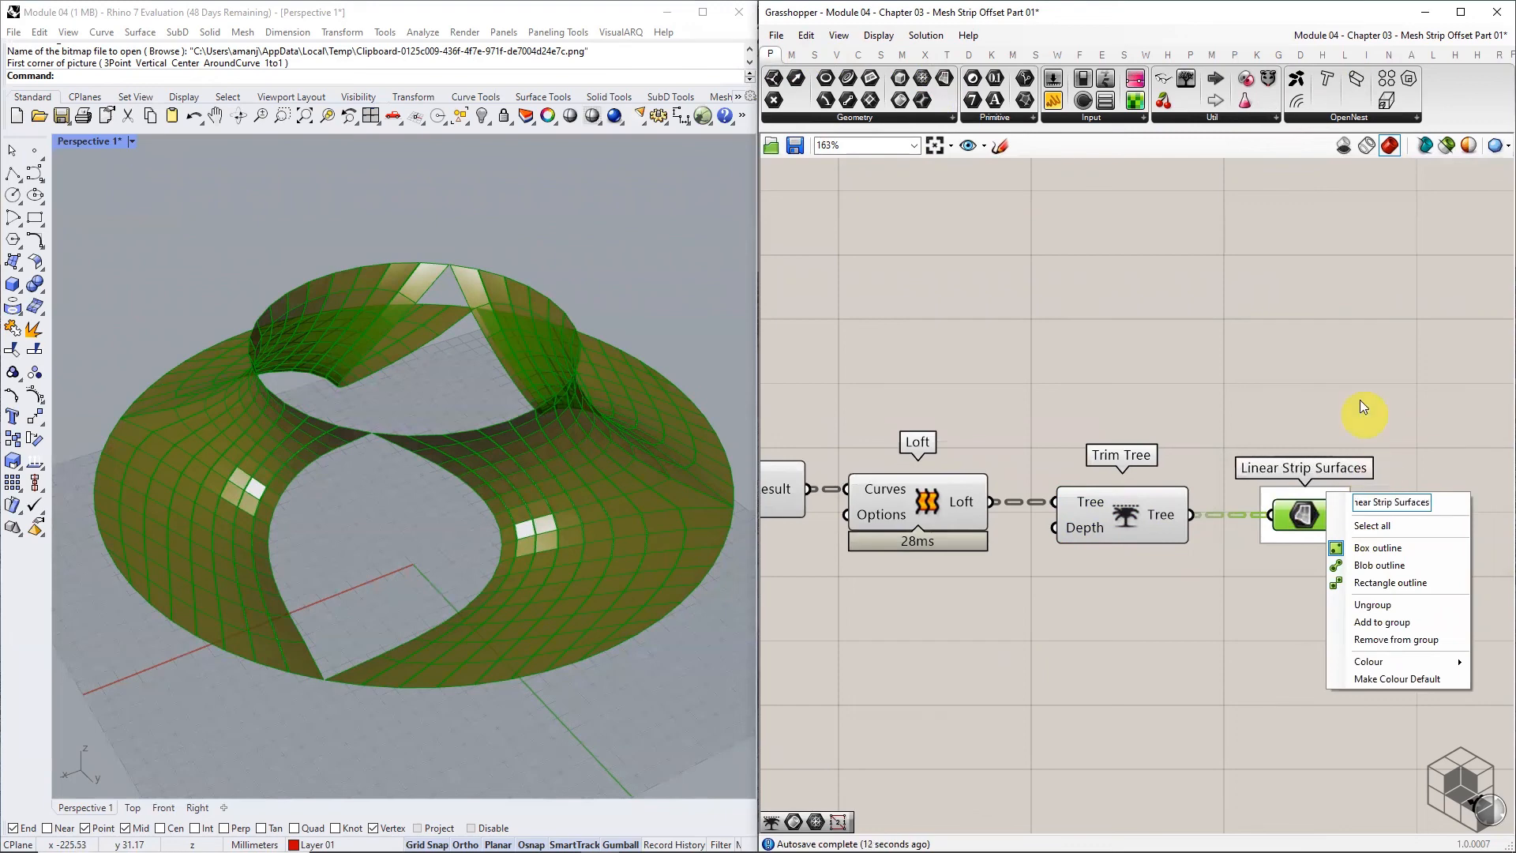
{"action": "left_click", "coordinate": [1360, 400]}
Turn off the preview of Merge, Loft and Trim Tree, and highlight the Linear Strip Surfaces parameter to check its geometry.
{"action": "scroll", "coordinate": [1360, 400], "scroll_direction": "down", "scroll_amount": 2}
{"action": "right_click_drag", "start_coordinate": [1190, 422], "coordinate": [1244, 404]}
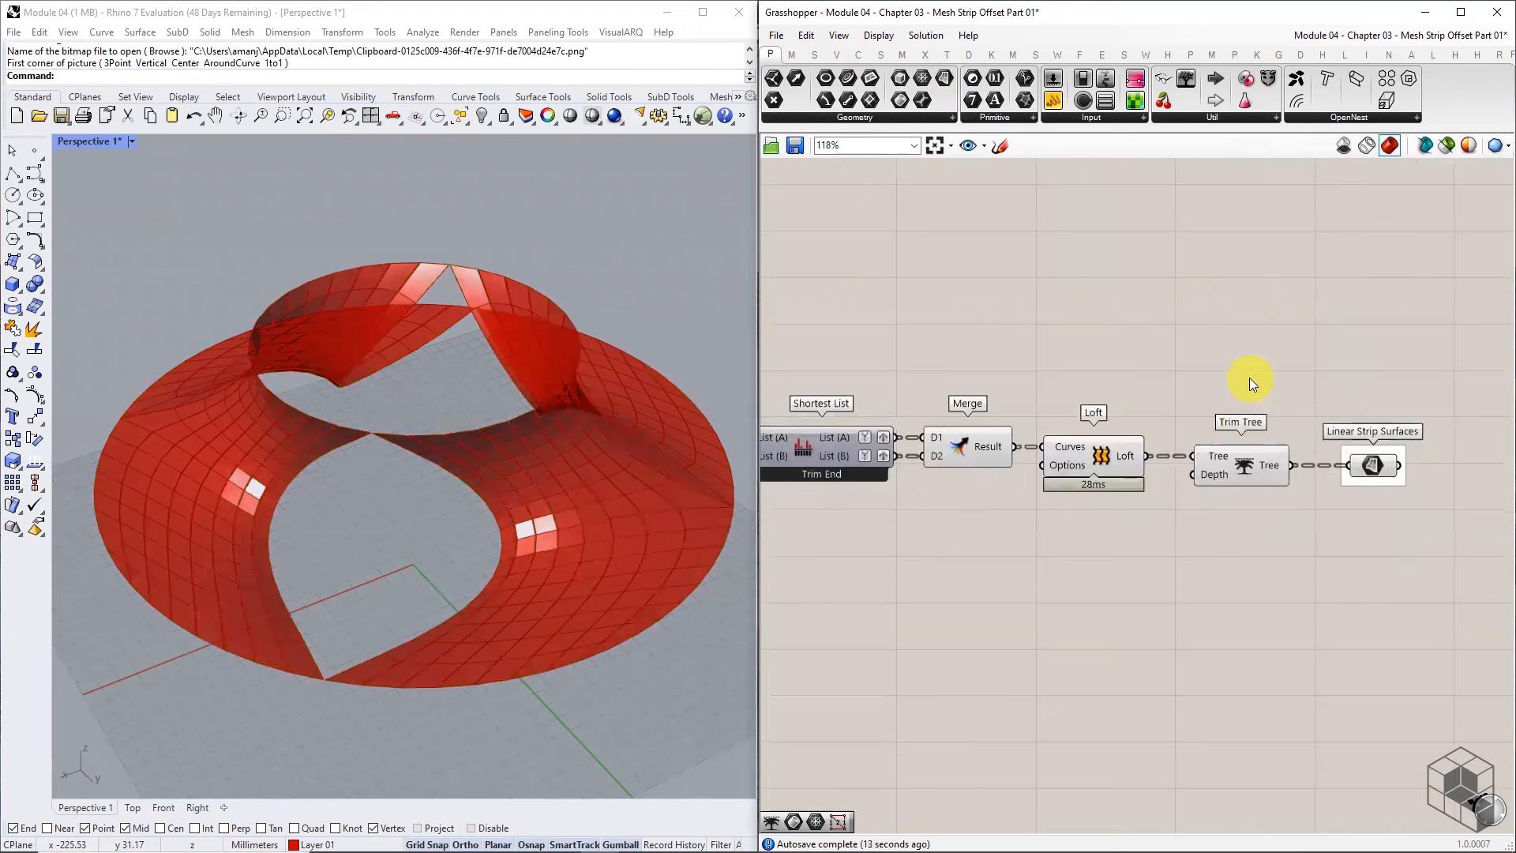
{"action": "left_click_drag", "start_coordinate": [1249, 376], "coordinate": [925, 513]}
{"action": "middle_click", "coordinate": [1052, 470]}
{"action": "left_click", "coordinate": [1122, 412]}
{"action": "left_click", "coordinate": [980, 573]}
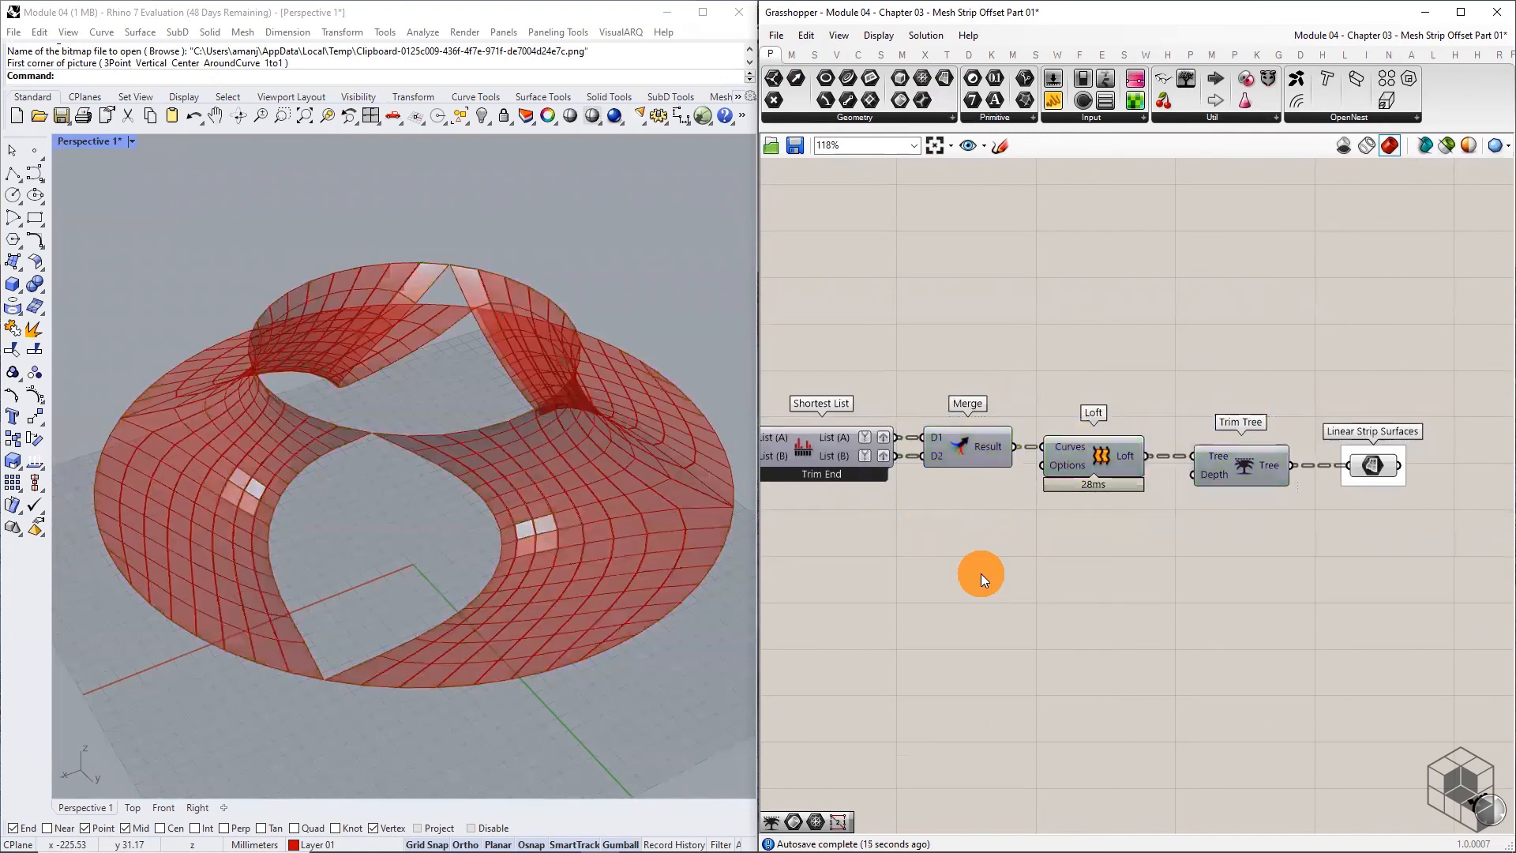
{"action": "left_click", "coordinate": [1372, 468]}
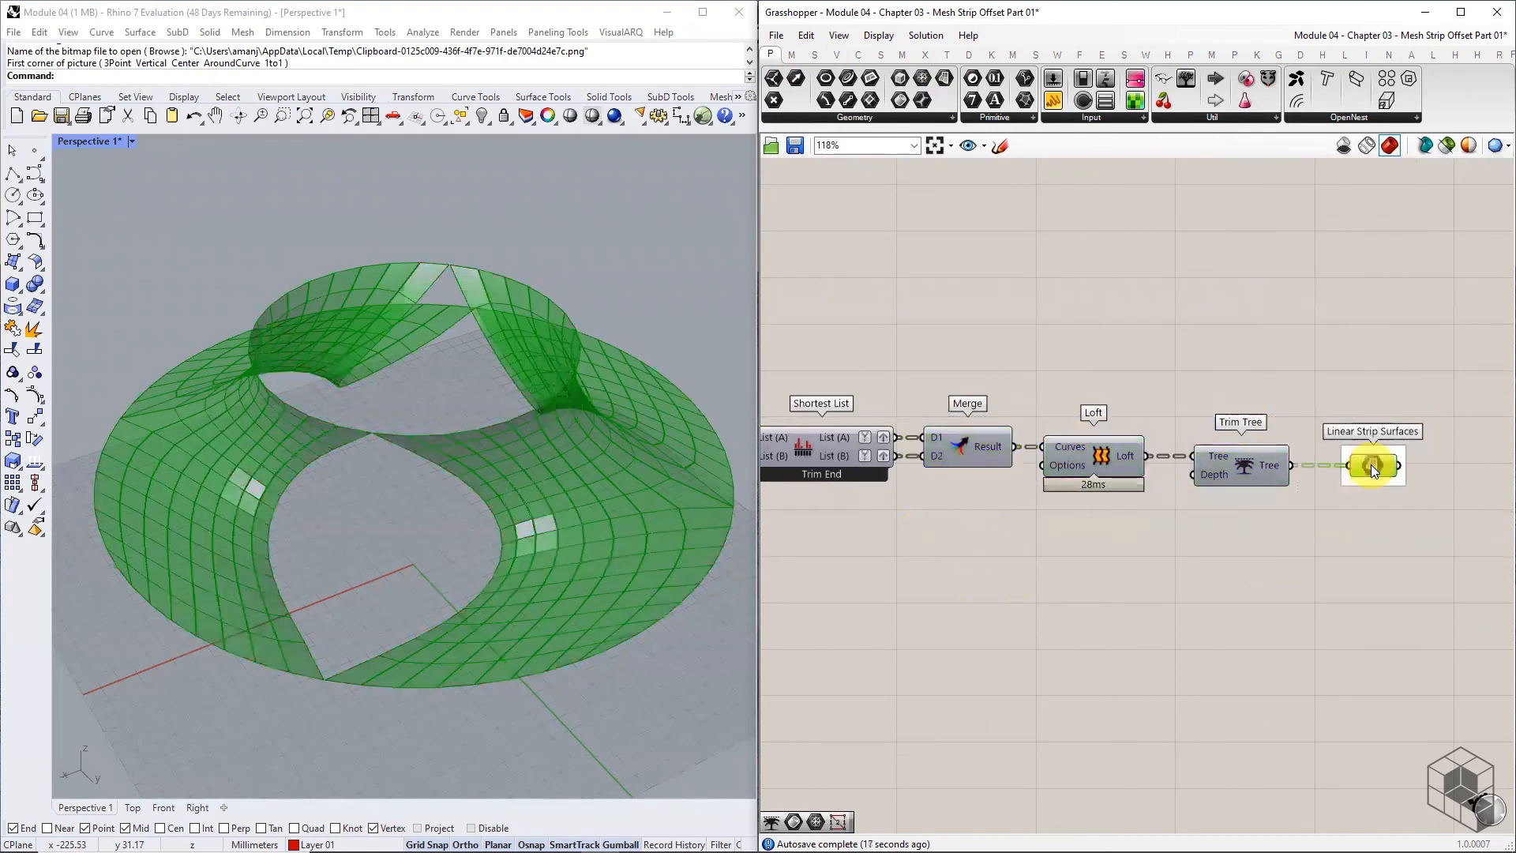
{"action": "left_click", "coordinate": [917, 611]}
Examine the gaps between neighbouring lofted strip surfaces from several angles in the Perspective viewport.
{"action": "scroll", "coordinate": [545, 602], "scroll_direction": "up", "scroll_amount": 8}
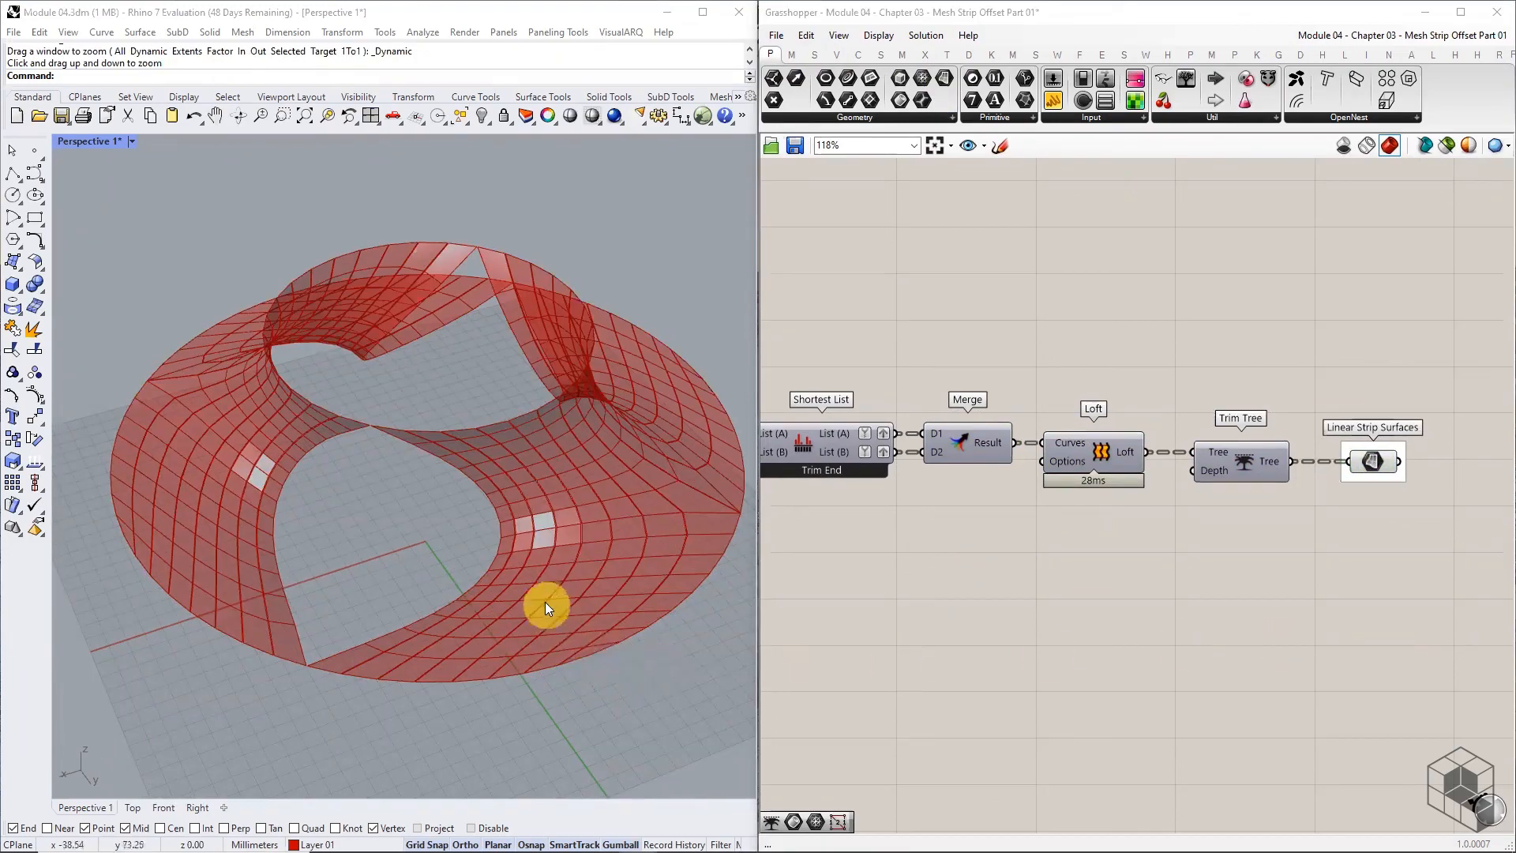
{"action": "mouse_move", "coordinate": [548, 604]}
{"action": "right_mouse_down"}
{"action": "mouse_move", "coordinate": [484, 637]}
{"action": "mouse_move", "coordinate": [463, 633]}
{"action": "mouse_move", "coordinate": [497, 621]}
{"action": "mouse_move", "coordinate": [385, 613]}
{"action": "right_mouse_up"}
{"action": "scroll", "coordinate": [394, 609], "scroll_direction": "up", "scroll_amount": 5}
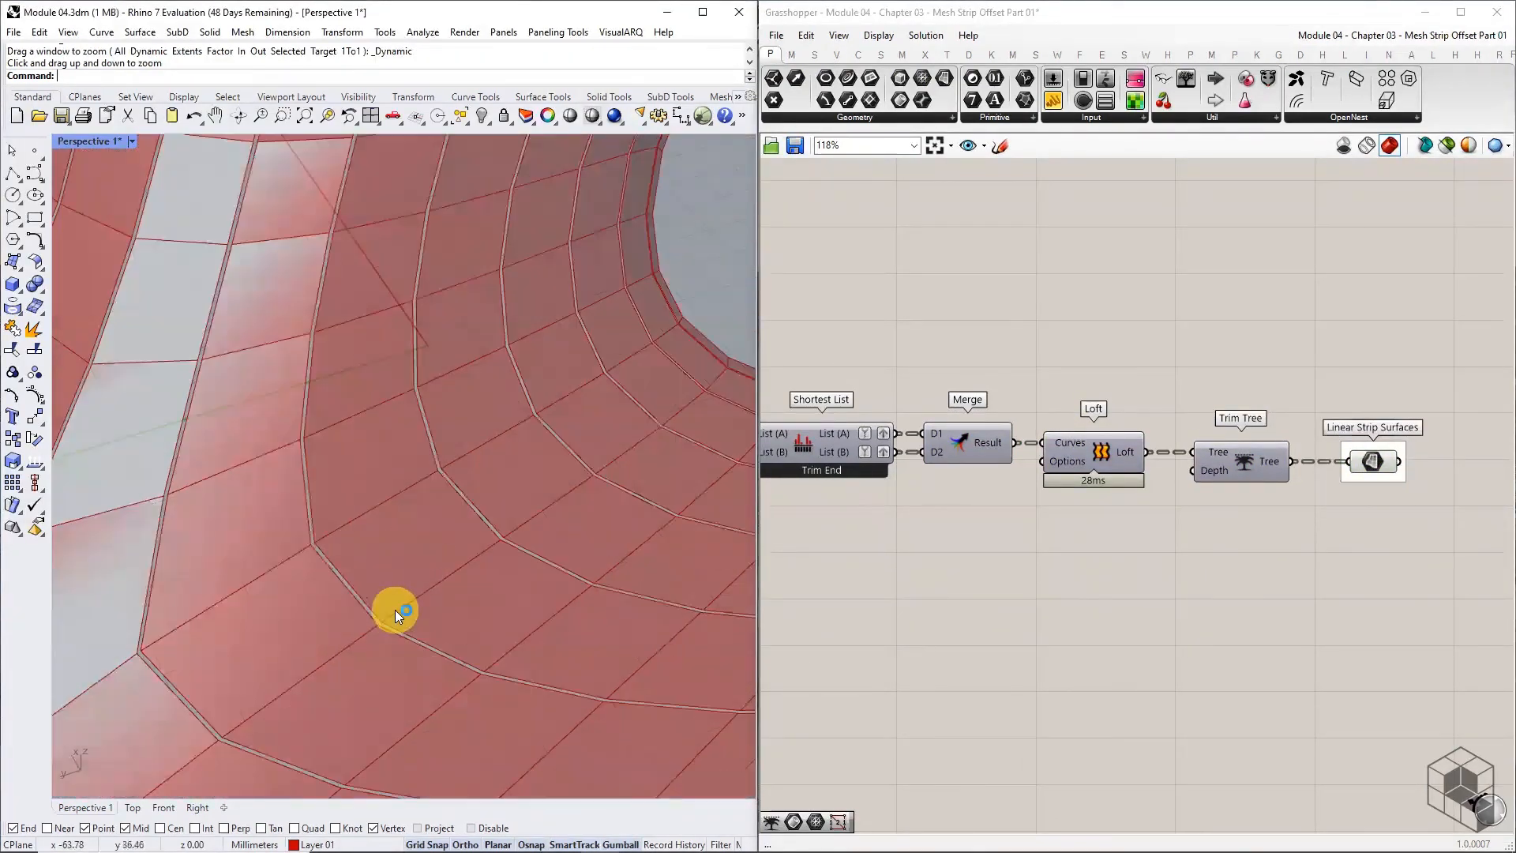
{"action": "scroll", "coordinate": [352, 607], "scroll_direction": "down", "scroll_amount": 6}
{"action": "right_click_drag", "start_coordinate": [534, 603], "coordinate": [207, 593]}
{"action": "scroll", "coordinate": [594, 651], "scroll_direction": "up", "scroll_amount": 8}
{"action": "scroll", "coordinate": [536, 647], "scroll_direction": "down", "scroll_amount": 10}
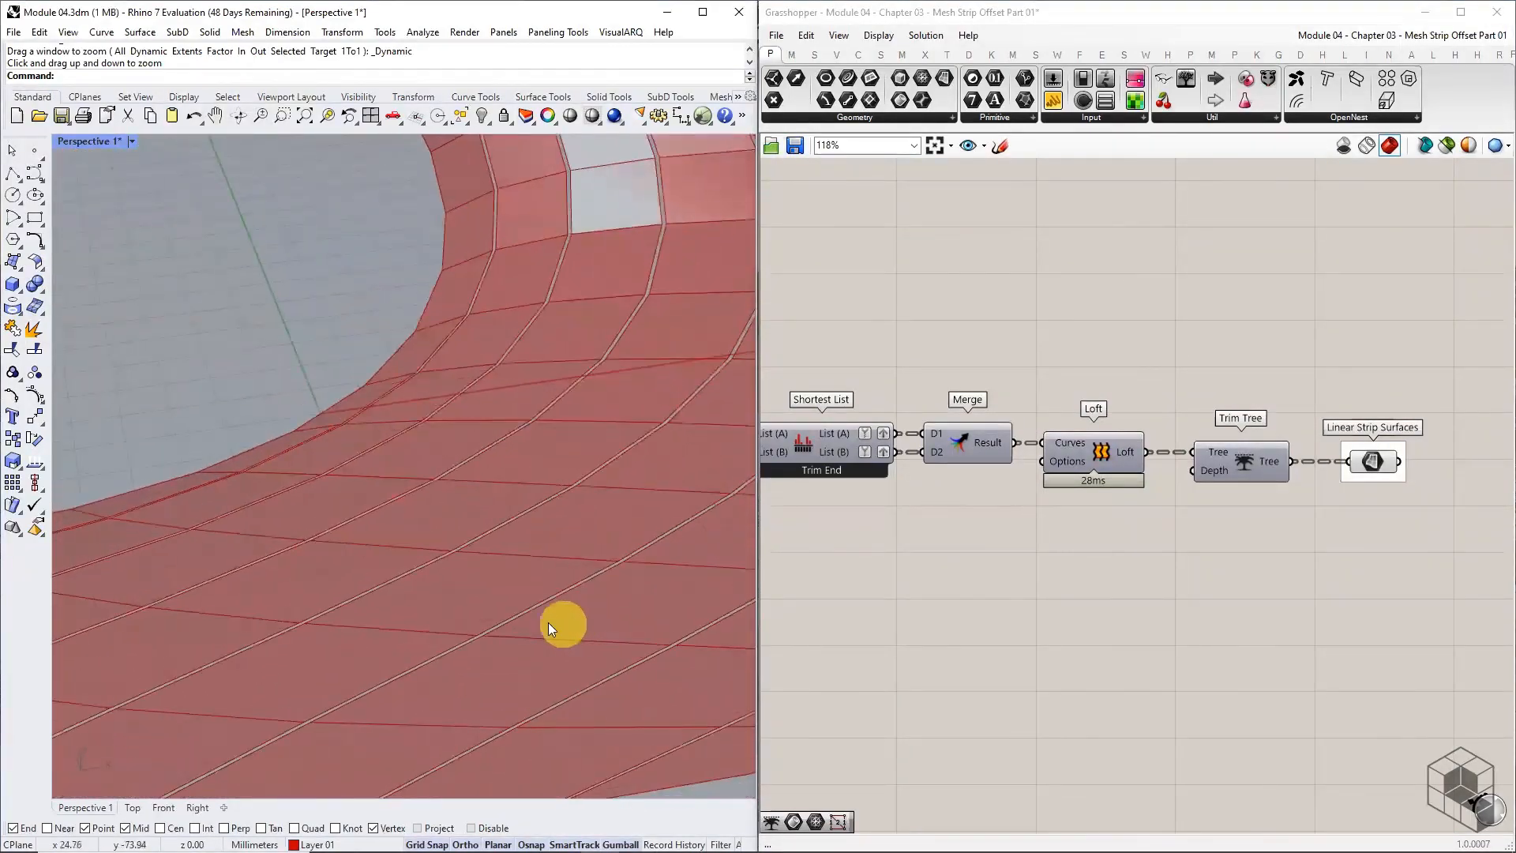
{"action": "scroll", "coordinate": [587, 364], "scroll_direction": "up", "scroll_amount": 6}
{"action": "right_click_drag", "start_coordinate": [568, 430], "coordinate": [331, 489]}
{"action": "scroll", "coordinate": [308, 532], "scroll_direction": "up", "scroll_amount": 4}
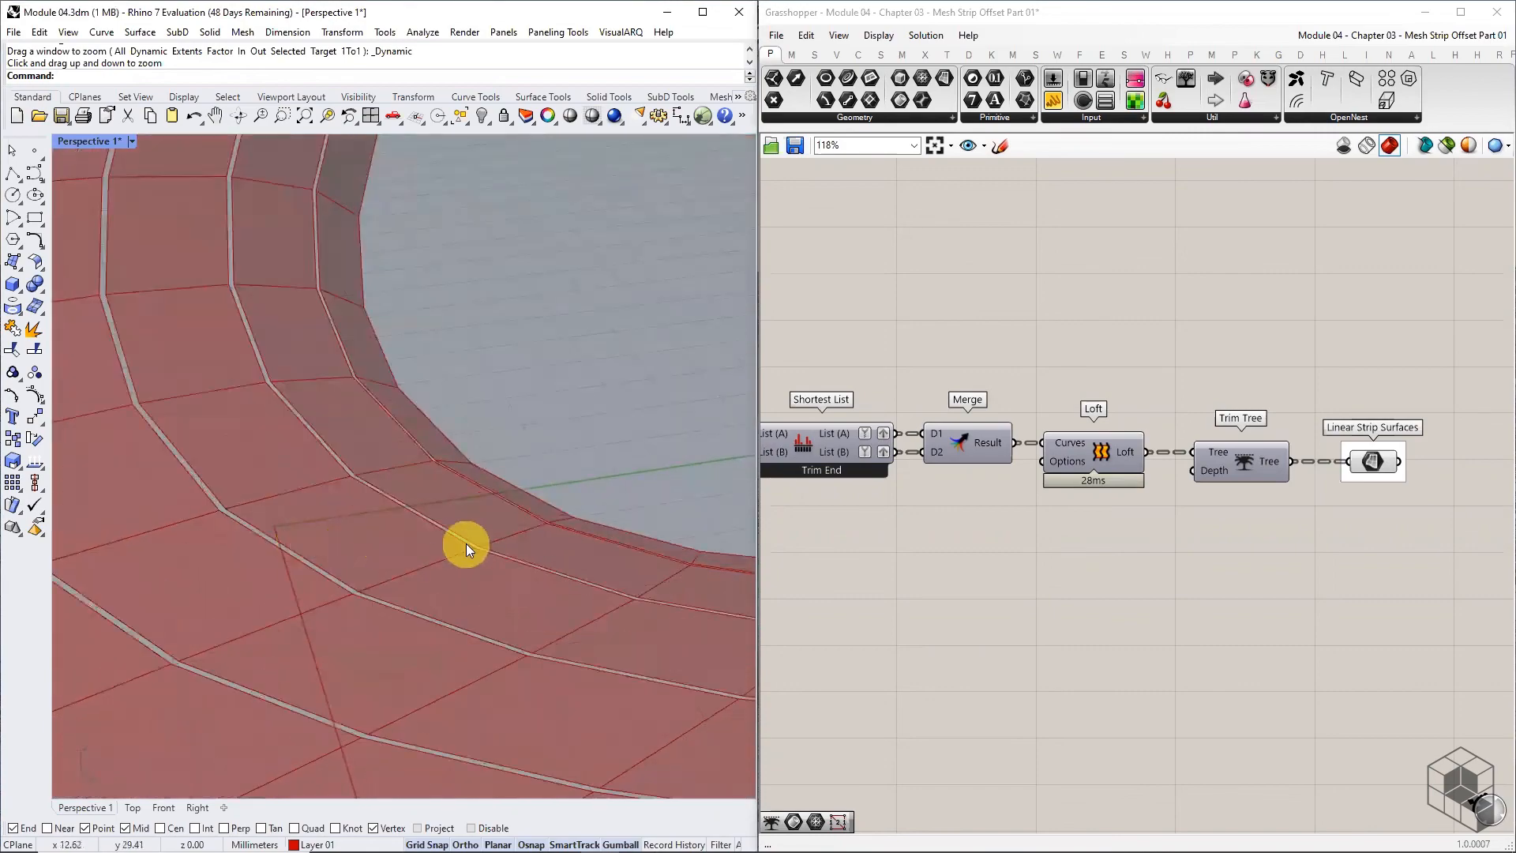
{"action": "scroll", "coordinate": [437, 551], "scroll_direction": "down", "scroll_amount": 6}
{"action": "mouse_move", "coordinate": [598, 614]}
{"action": "right_mouse_down"}
{"action": "mouse_move", "coordinate": [354, 602]}
{"action": "mouse_move", "coordinate": [501, 582]}
{"action": "mouse_move", "coordinate": [445, 605]}
{"action": "mouse_move", "coordinate": [600, 600]}
{"action": "right_mouse_up"}
{"action": "scroll", "coordinate": [363, 595], "scroll_direction": "down", "scroll_amount": 6}
Turn on the preview of the Loop Strips parameter near the start of the definition and inspect its data structure.
{"action": "right_click_drag", "start_coordinate": [844, 592], "coordinate": [1157, 548]}
{"action": "scroll", "coordinate": [1206, 494], "scroll_direction": "down", "scroll_amount": 5}
{"action": "right_click_drag", "start_coordinate": [962, 563], "coordinate": [1313, 484]}
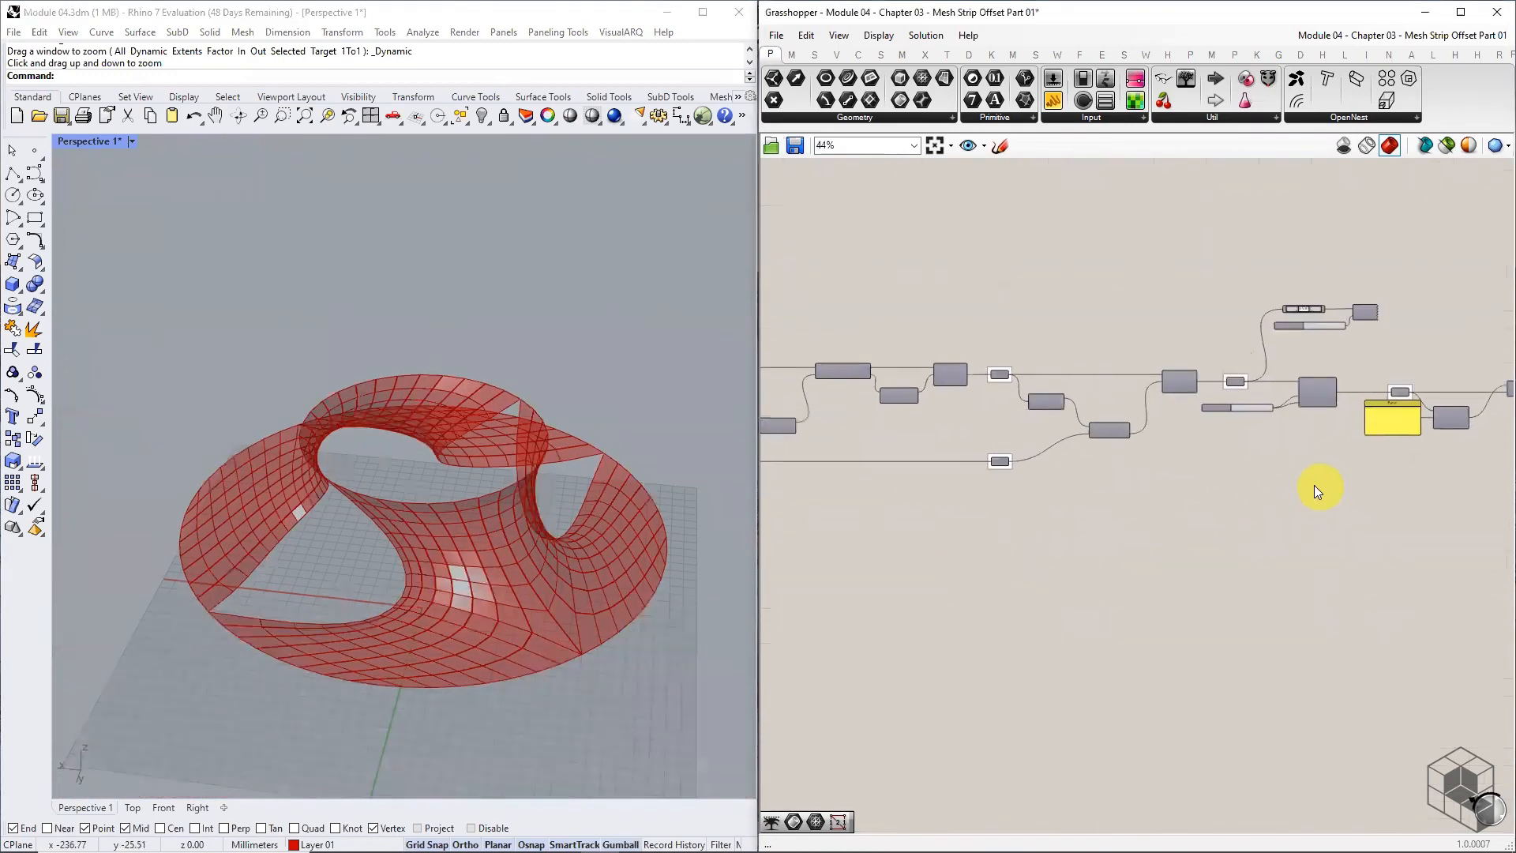
{"action": "scroll", "coordinate": [1318, 484], "scroll_direction": "down", "scroll_amount": 4}
{"action": "right_click_drag", "start_coordinate": [1018, 539], "coordinate": [1338, 537]}
{"action": "right_click_drag", "start_coordinate": [931, 526], "coordinate": [964, 524]}
{"action": "scroll", "coordinate": [917, 483], "scroll_direction": "up", "scroll_amount": 9}
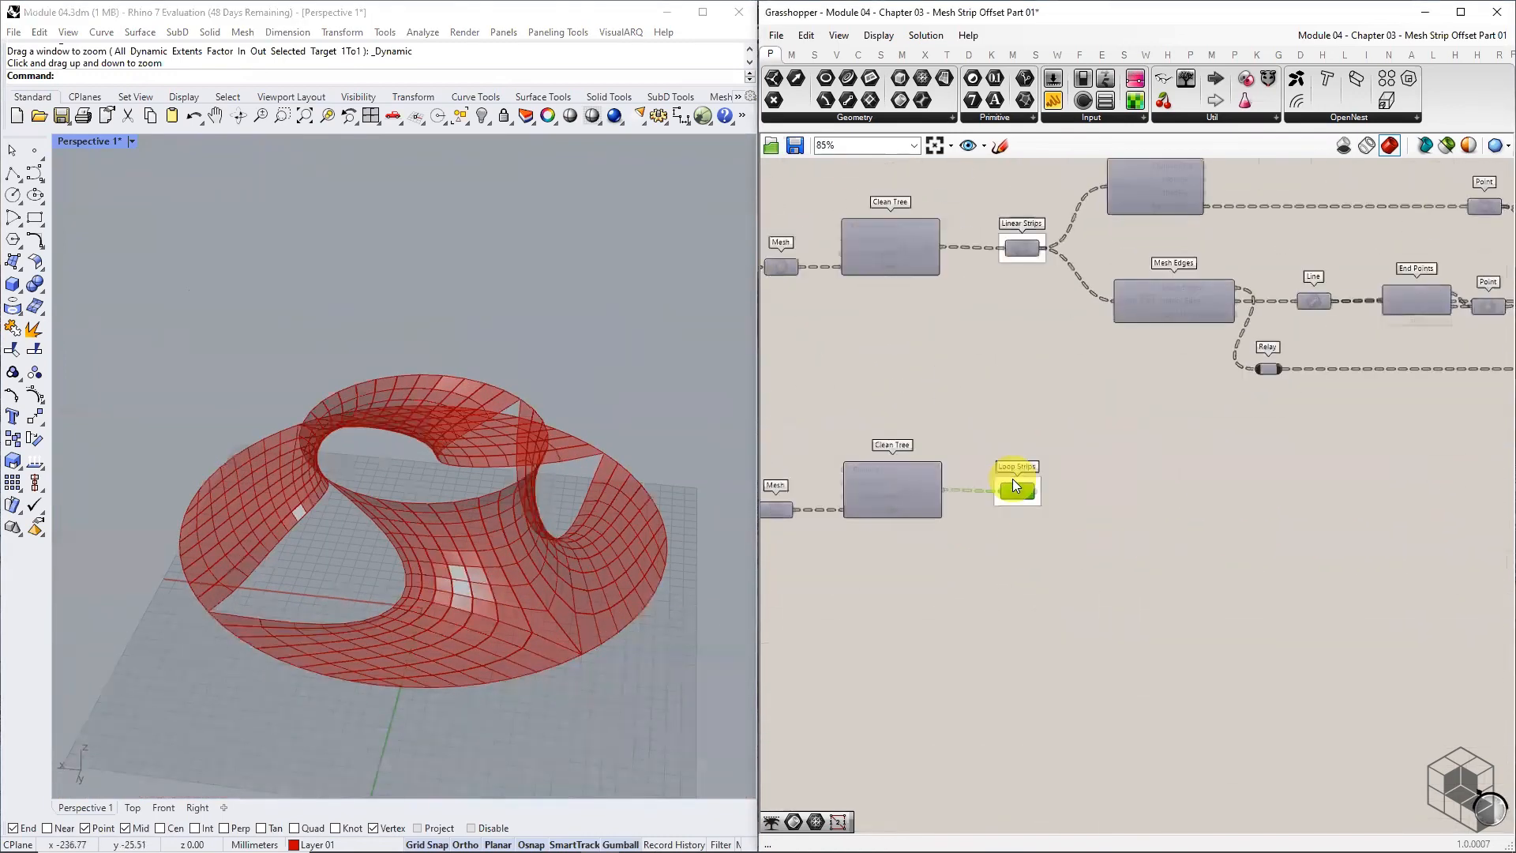
{"action": "middle_click", "coordinate": [1021, 499]}
{"action": "left_click", "coordinate": [1041, 467]}
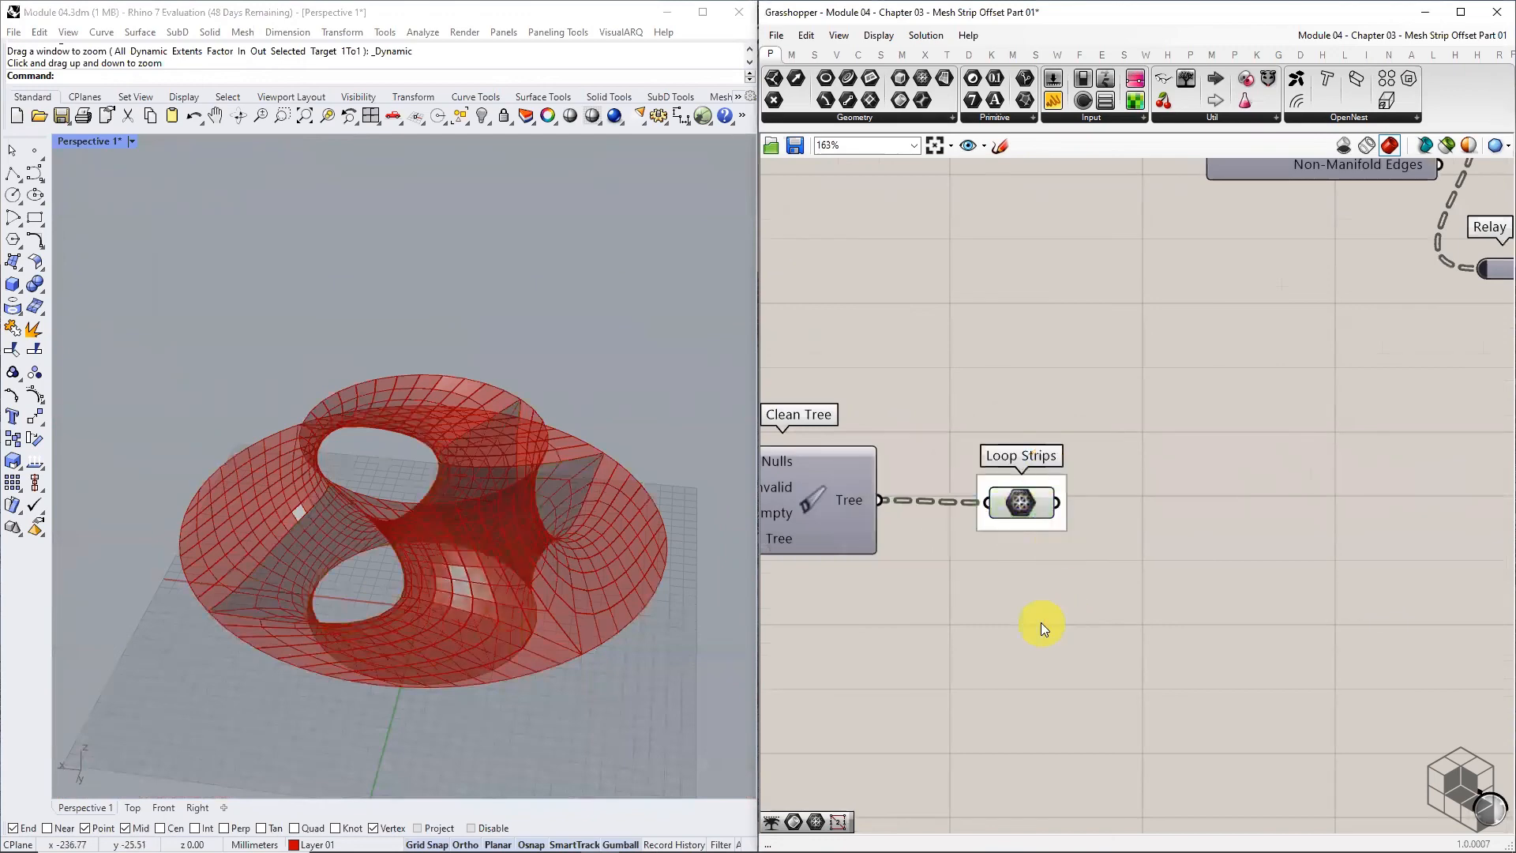
{"action": "mouse_move", "coordinate": [1017, 506]}
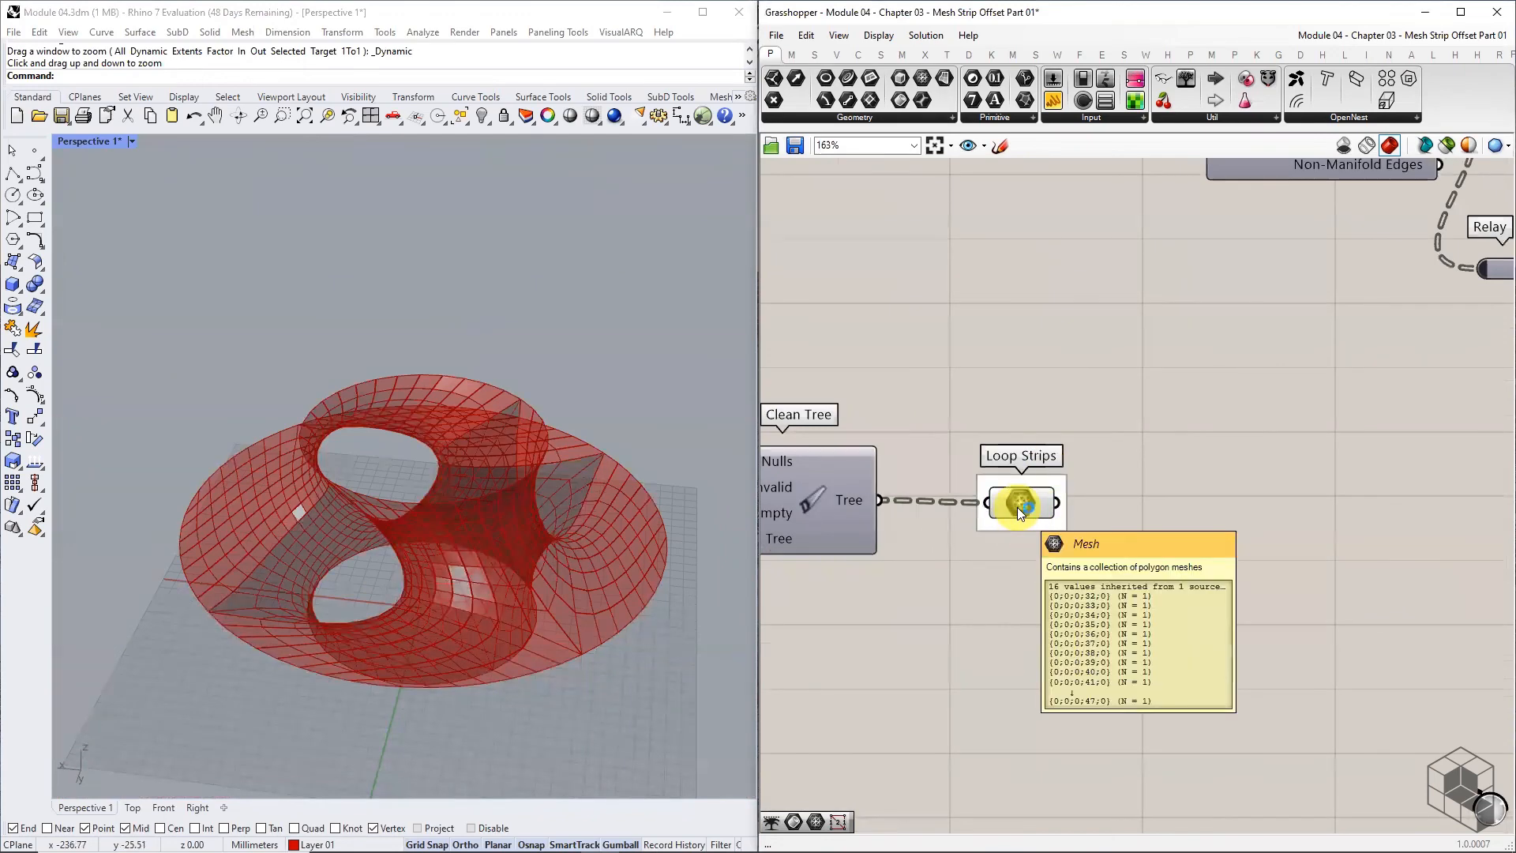